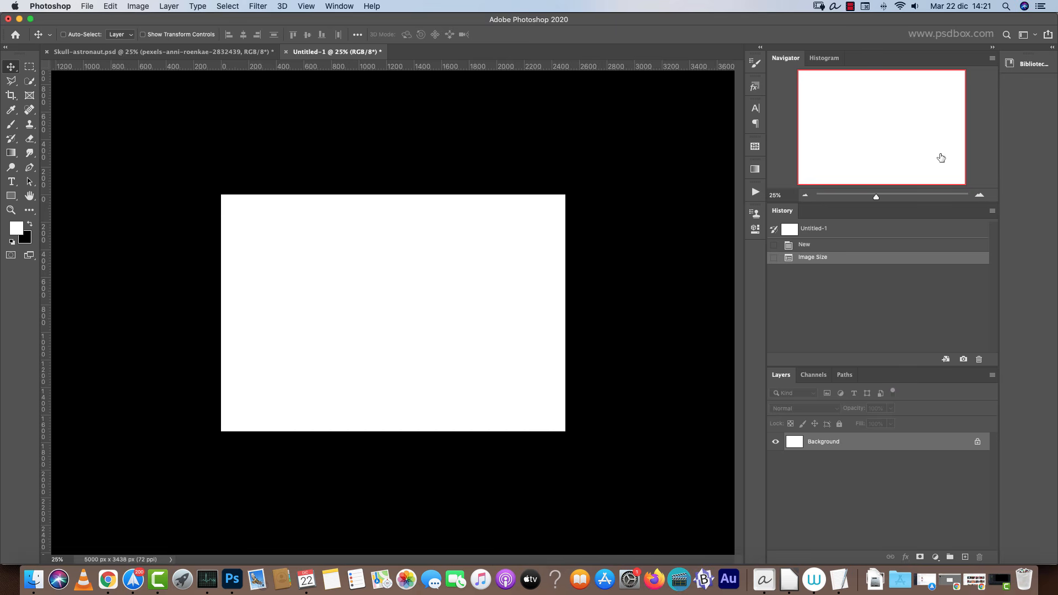
Compare the blank new document with the finished Skull-astronaut composition at several zoom levels, then return to the new document.
{"action": "left_click", "coordinate": [980, 196]}
{"action": "left_click", "coordinate": [981, 196]}
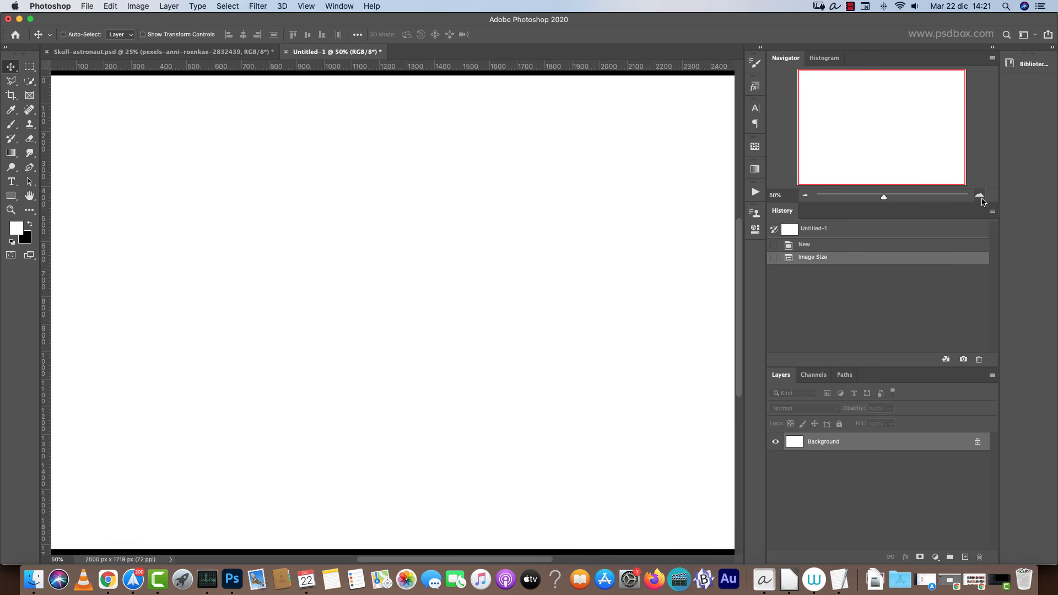
{"action": "left_click", "coordinate": [805, 195]}
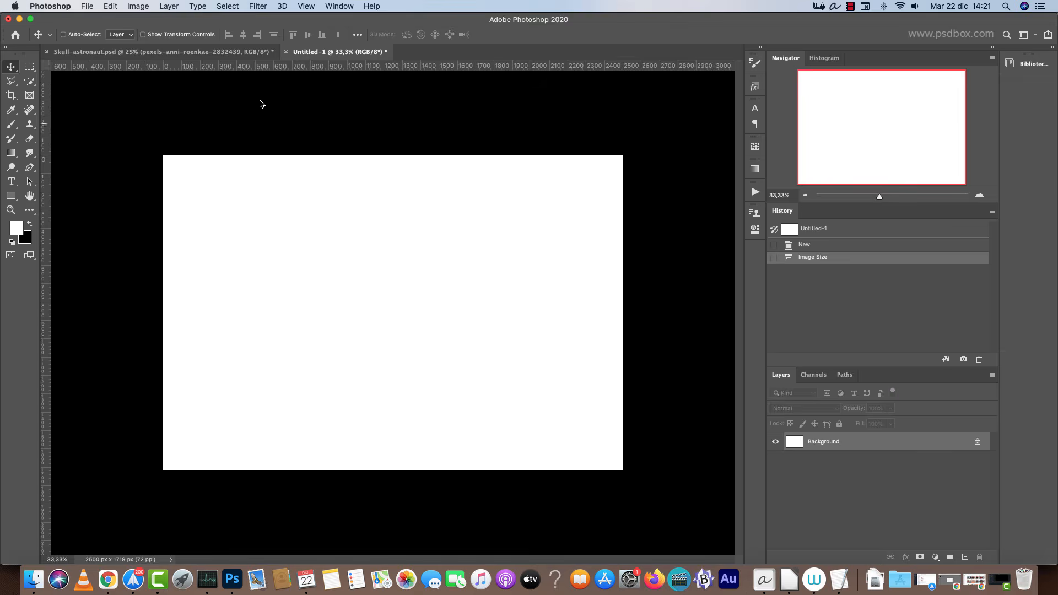
{"action": "left_click", "coordinate": [256, 51]}
{"action": "key", "text": "super+minus"}
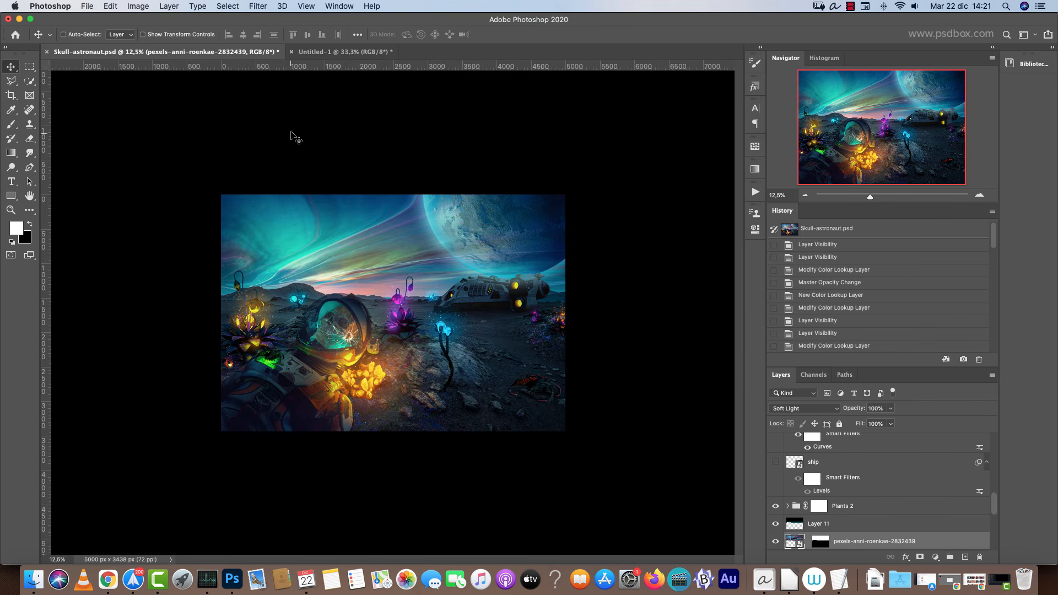
{"action": "left_click", "coordinate": [980, 195]}
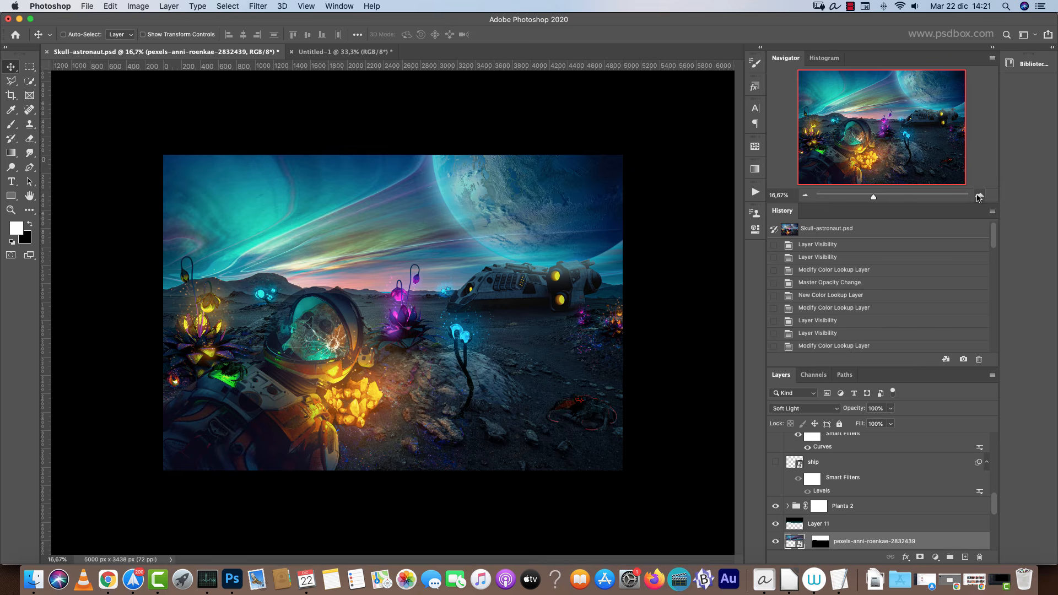
{"action": "left_click", "coordinate": [979, 196]}
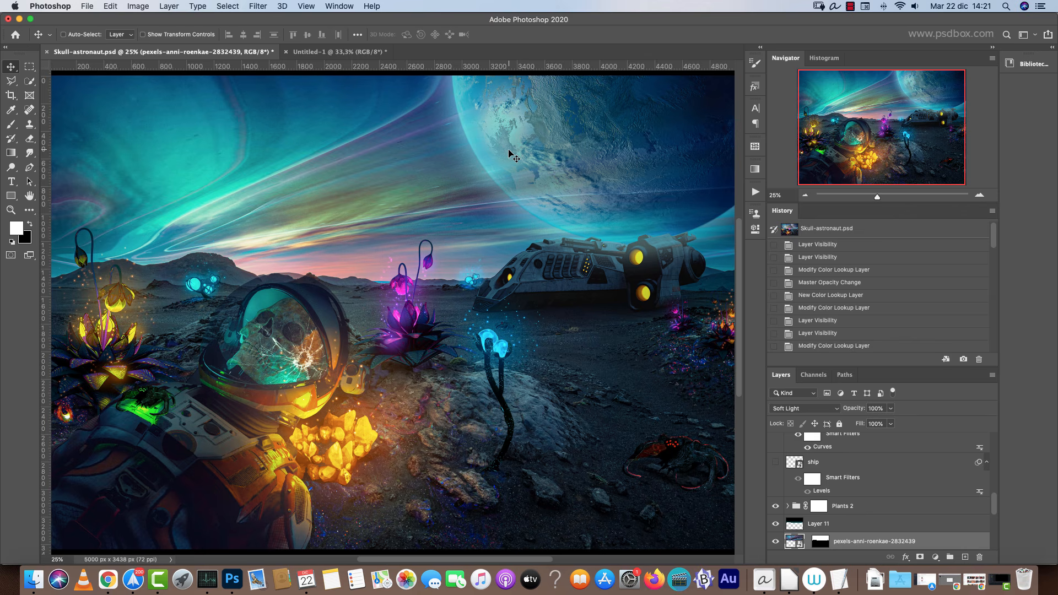
{"action": "left_click", "coordinate": [335, 53]}
Open the Place dialog in the Resources folder and preview the volcanic desert and rock landscape photos.
{"action": "key", "text": "shift+super+p"}
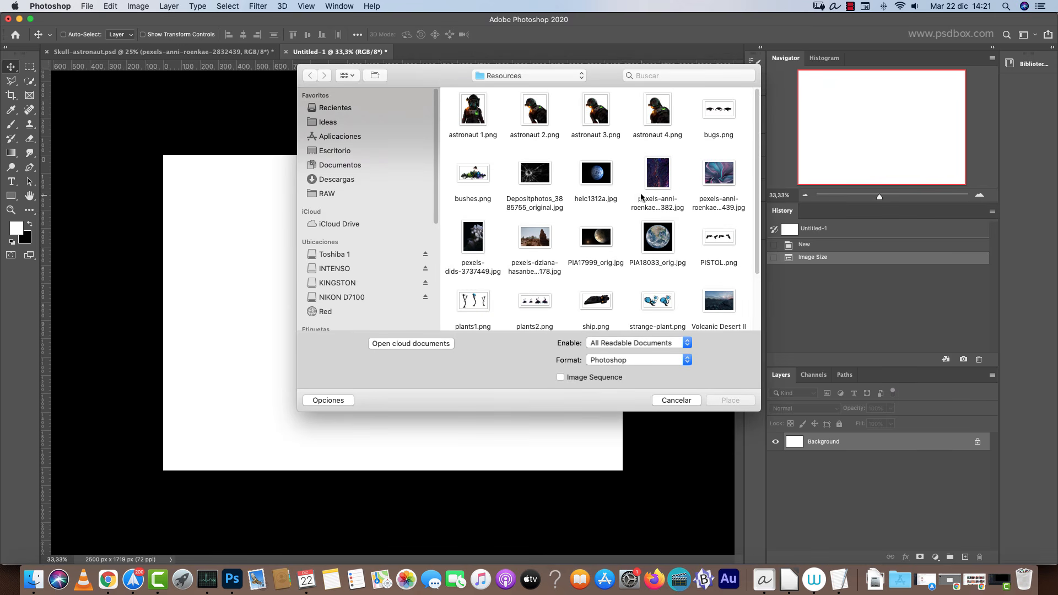
{"action": "left_click", "coordinate": [718, 300]}
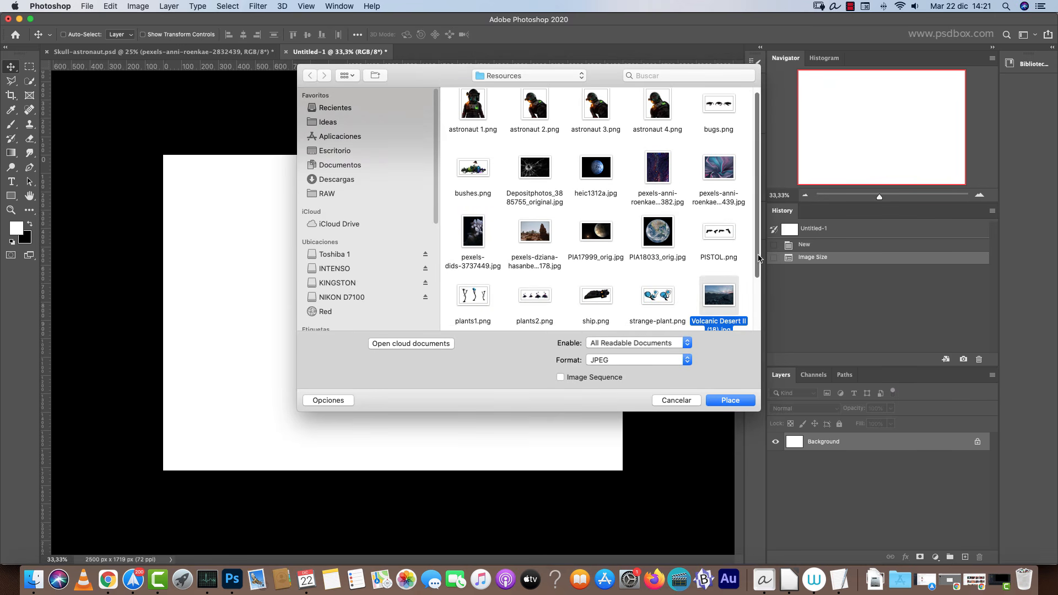
{"action": "scroll", "coordinate": [727, 275], "scroll_direction": "down", "scroll_amount": 2}
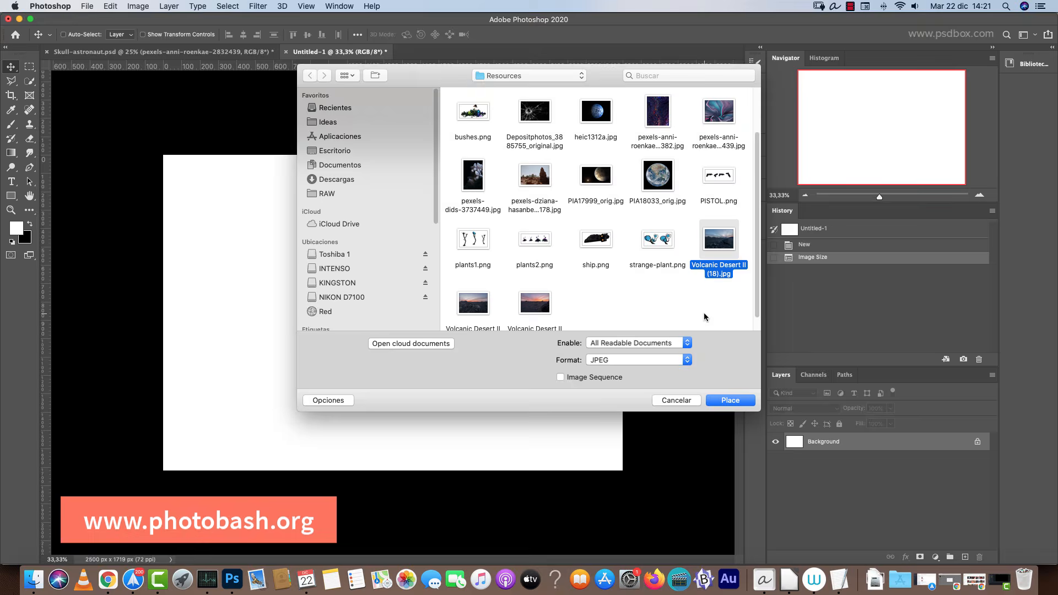
{"action": "key", "text": "space"}
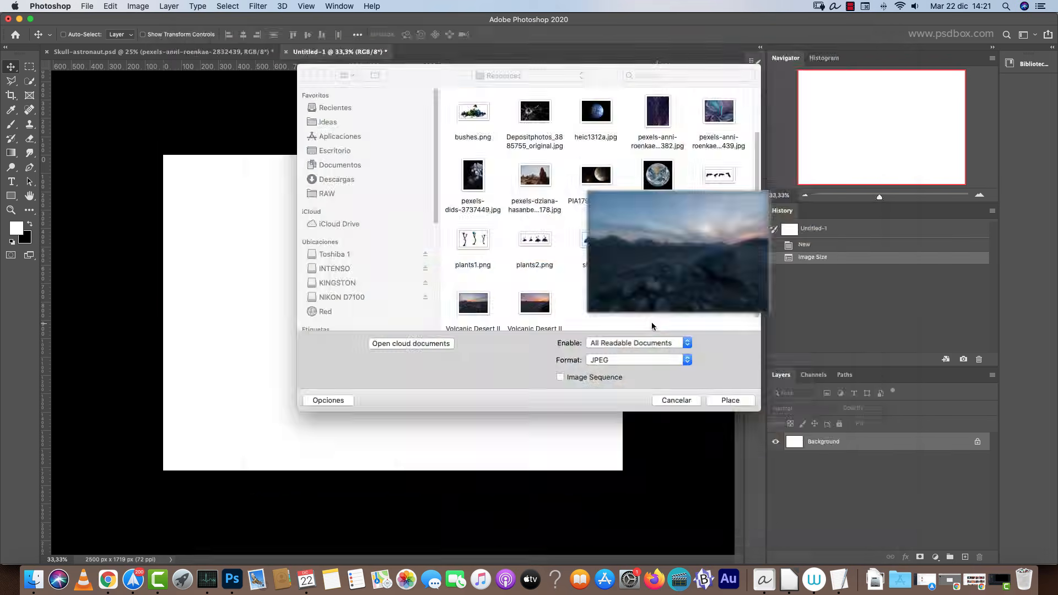
{"action": "key", "text": "space"}
{"action": "left_click", "coordinate": [532, 312]}
{"action": "key", "text": "space"}
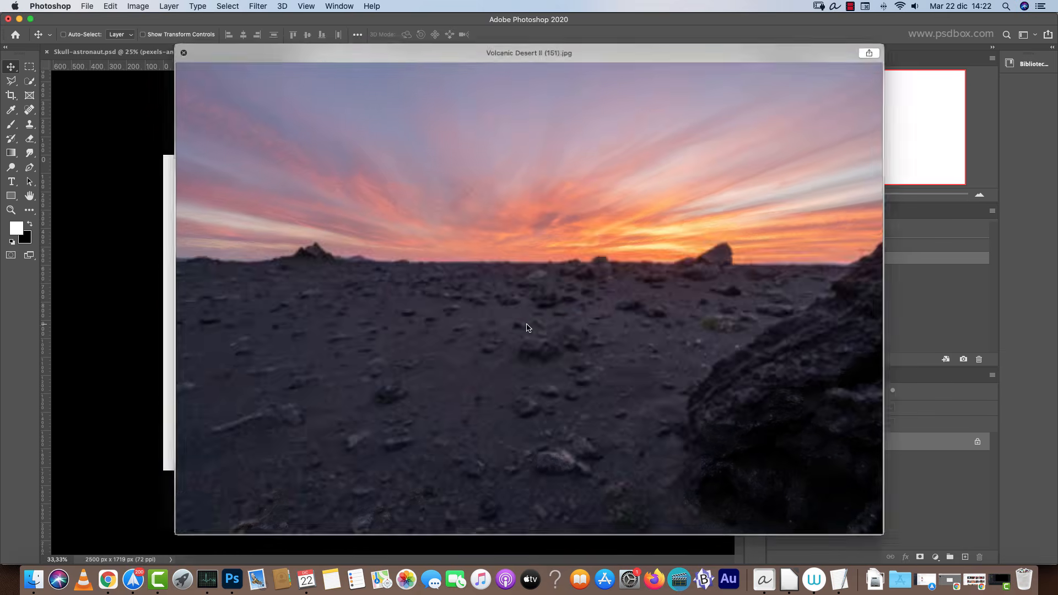
{"action": "key", "text": "Right"}
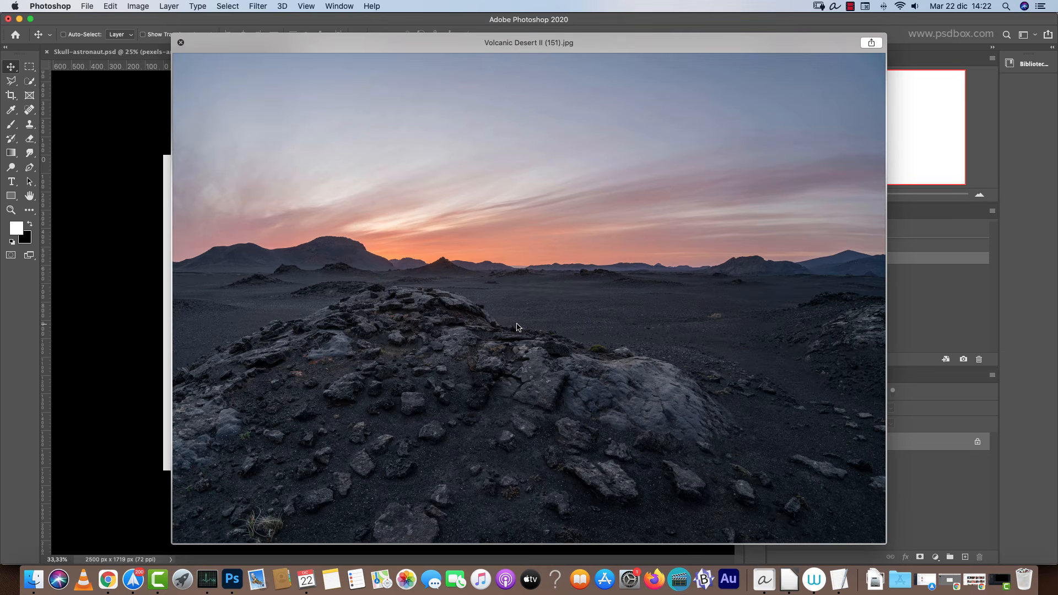
{"action": "key", "text": "space"}
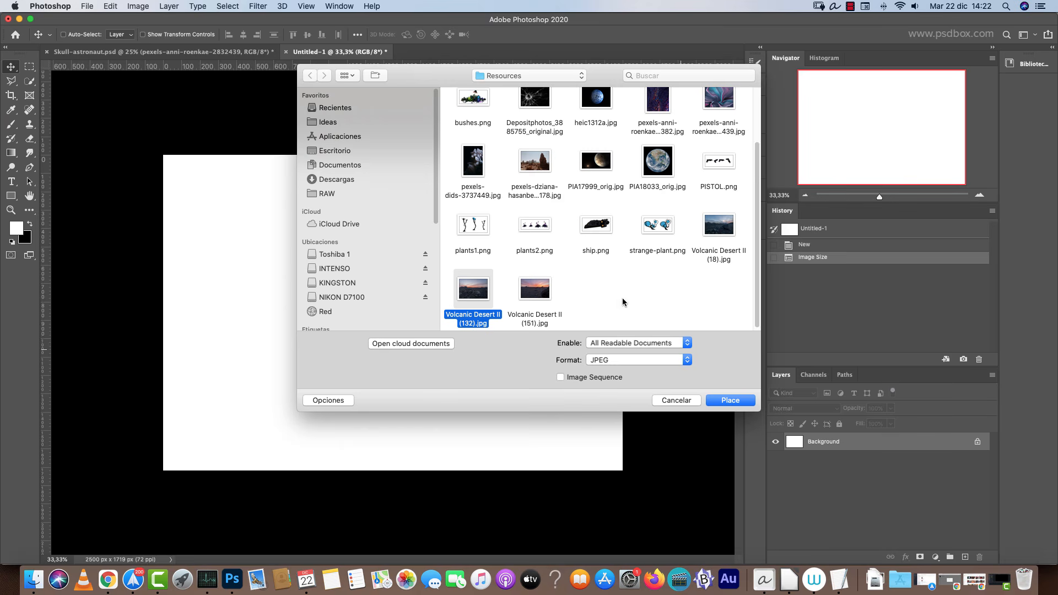
{"action": "left_click", "coordinate": [536, 163]}
{"action": "key", "text": "space"}
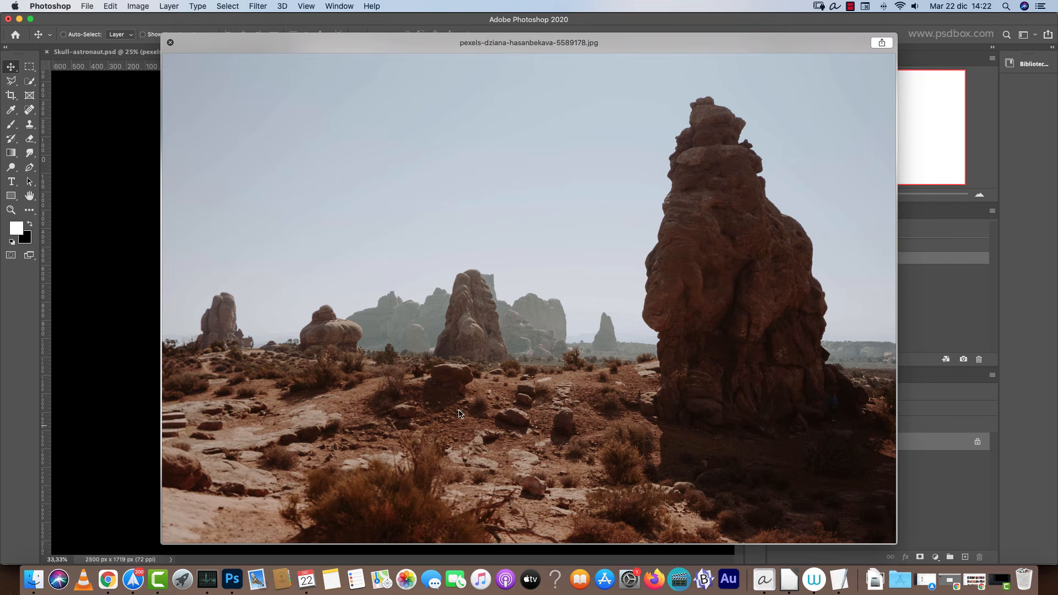
{"action": "key", "text": "space"}
{"action": "left_click", "coordinate": [709, 240]}
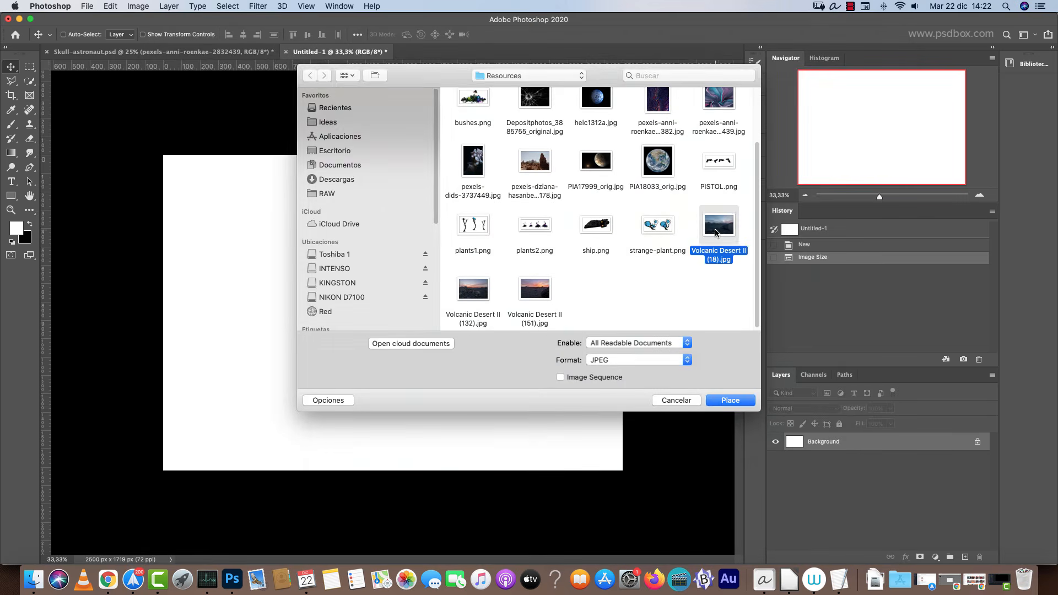
{"action": "key", "text": "space"}
{"action": "key", "text": "space"}
{"action": "left_click", "coordinate": [535, 175]}
{"action": "key", "text": "space"}
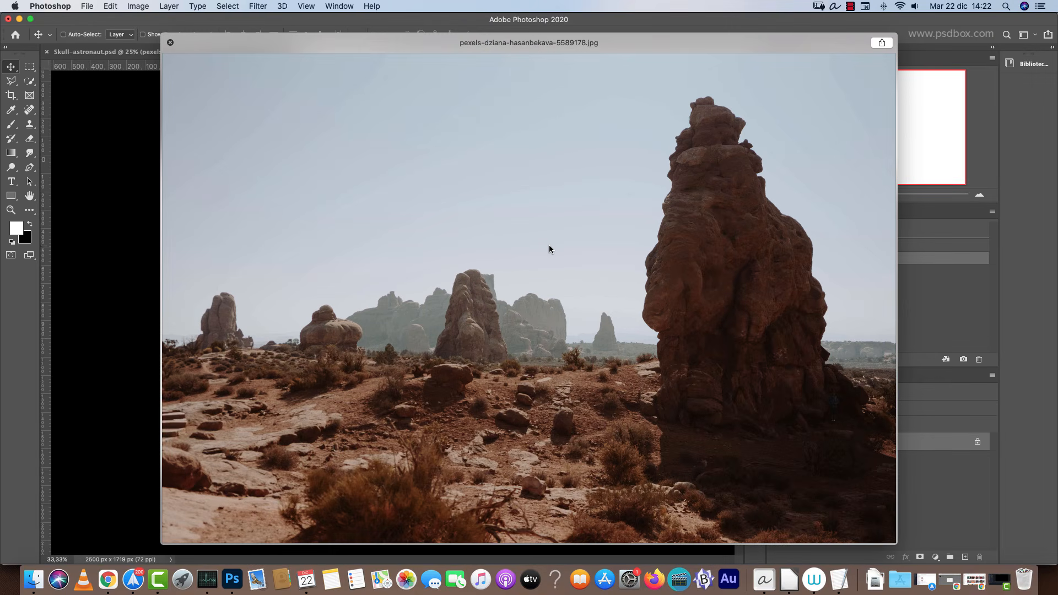
{"action": "key", "text": "space"}
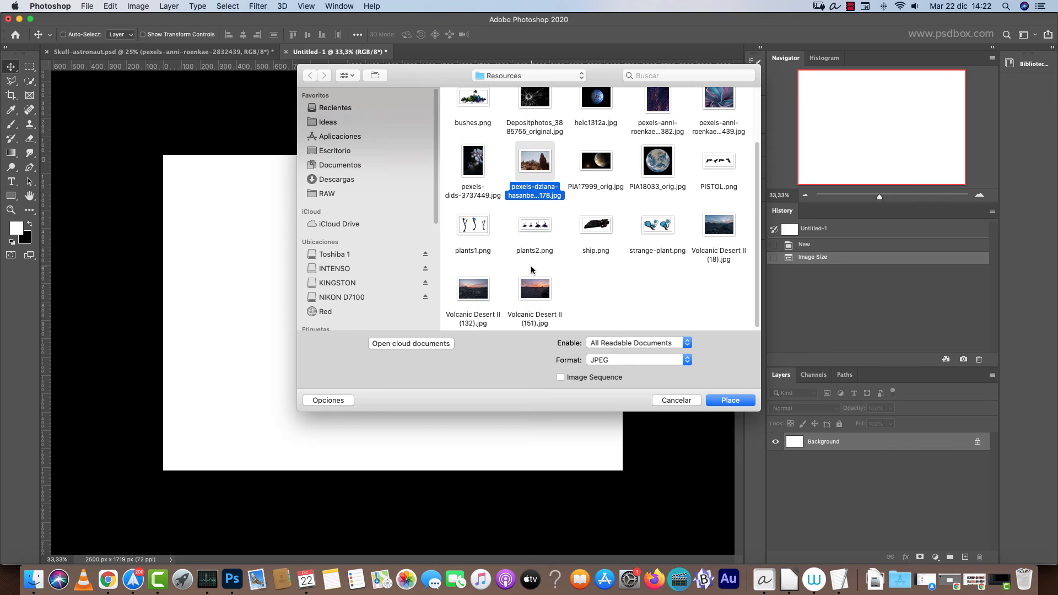
Place Volcanic Desert II (132).jpg into the document and commit it at its default size.
{"action": "scroll", "coordinate": [367, 210], "scroll_direction": "down", "scroll_amount": 10}
{"action": "left_click", "coordinate": [470, 292]}
{"action": "left_click", "coordinate": [731, 400]}
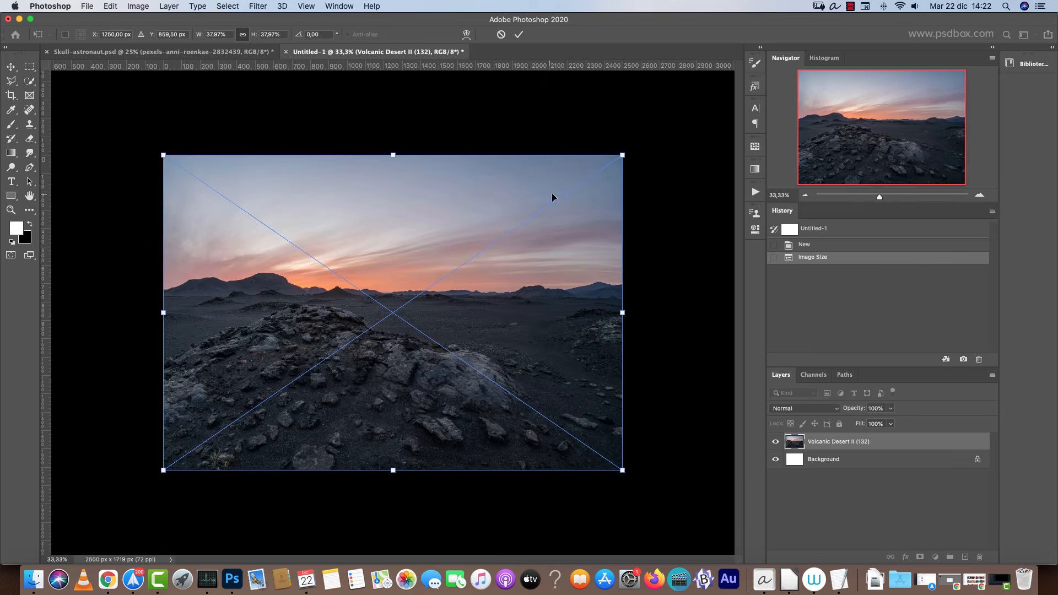
{"action": "key", "text": "Return"}
Delete the white Background layer and rename the desert photo layer BG.
{"action": "key", "text": "super+plus"}
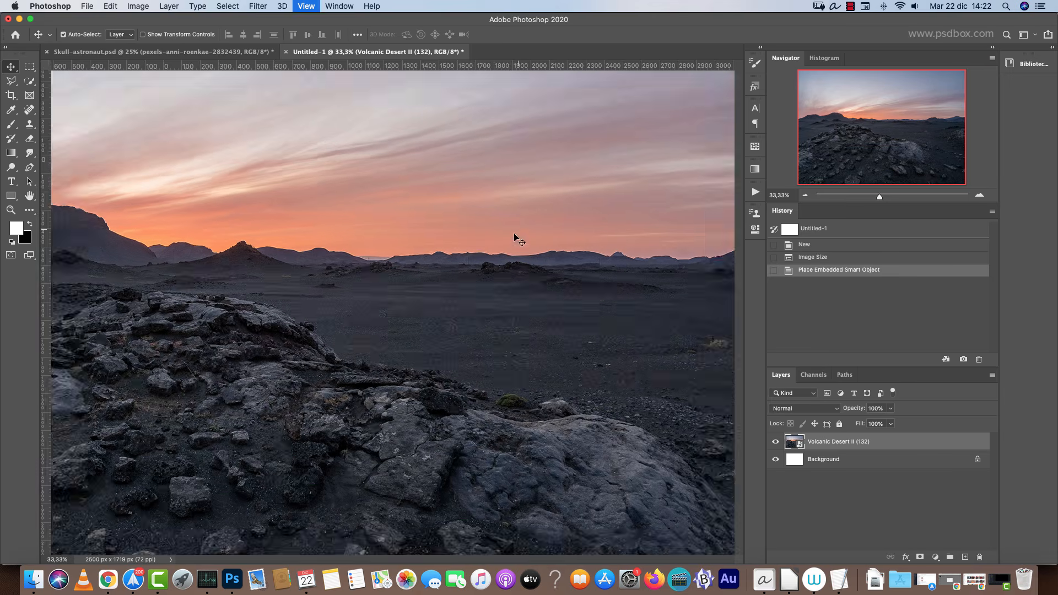
{"action": "left_click", "coordinate": [874, 136]}
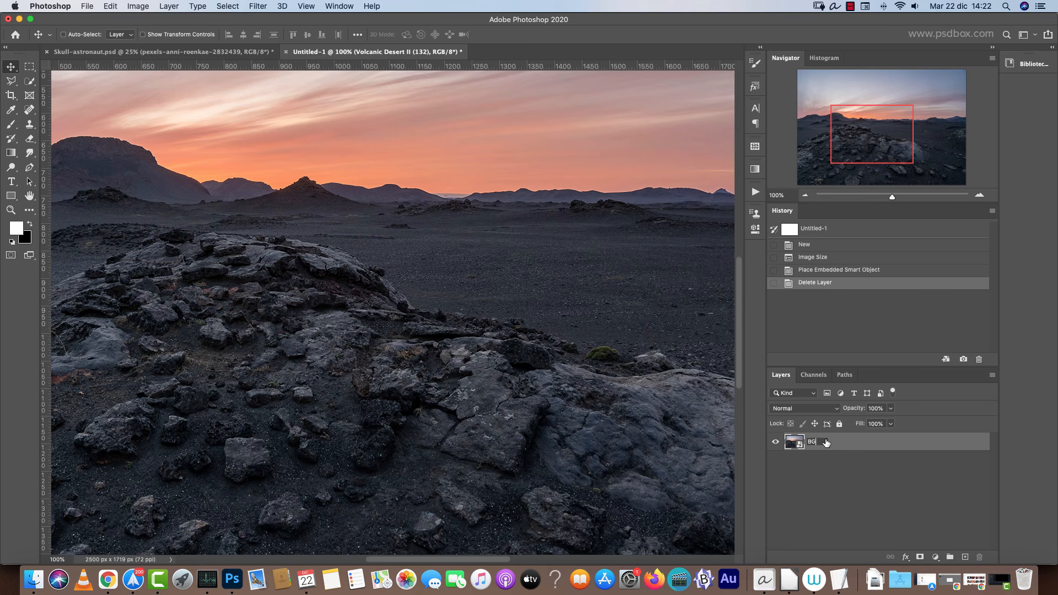
{"action": "key", "text": "Return"}
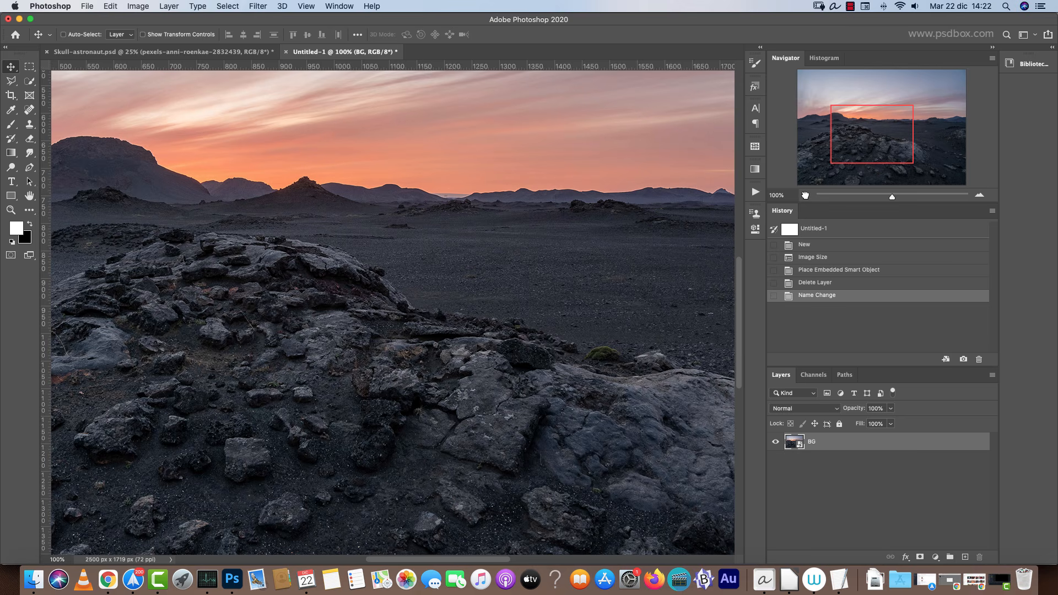
Select the sky above the mountain horizon of the BG layer with the Quick Selection tool.
{"action": "left_click", "coordinate": [805, 196]}
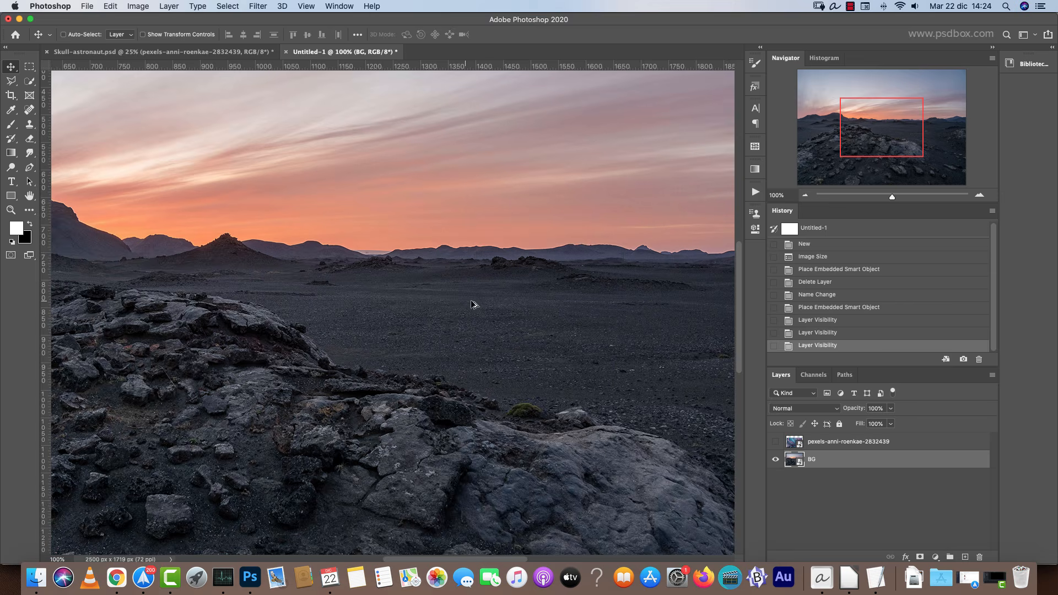
{"action": "scroll", "coordinate": [472, 303], "scroll_direction": "down", "scroll_amount": 3}
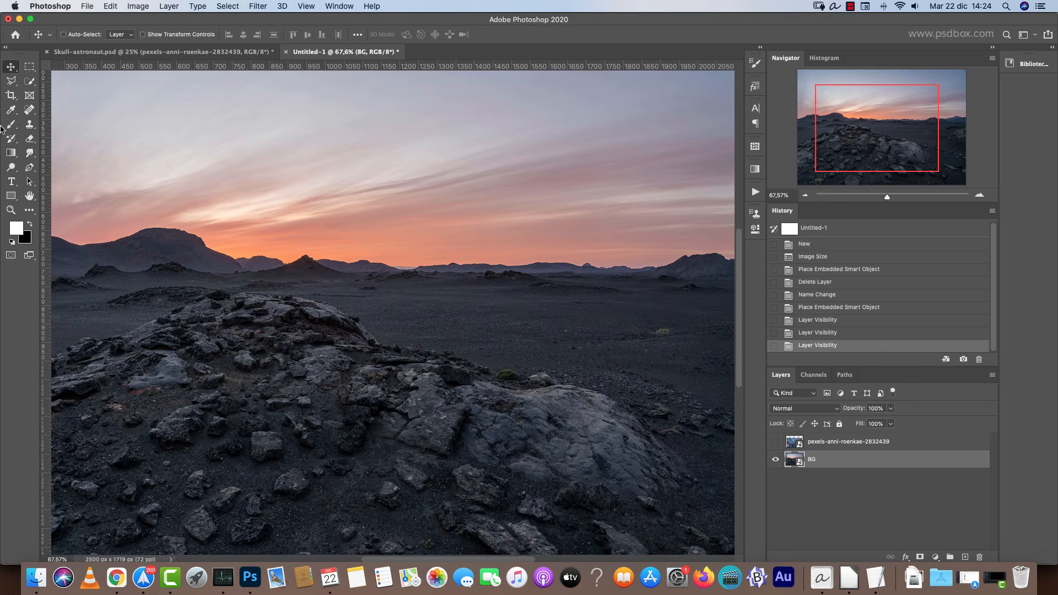
{"action": "key", "text": "w"}
{"action": "scroll", "coordinate": [248, 177], "scroll_direction": "down", "scroll_amount": 3}
{"action": "left_click_drag", "start_coordinate": [566, 243], "coordinate": [413, 234]}
{"action": "scroll", "coordinate": [390, 232], "scroll_direction": "up", "scroll_amount": 4}
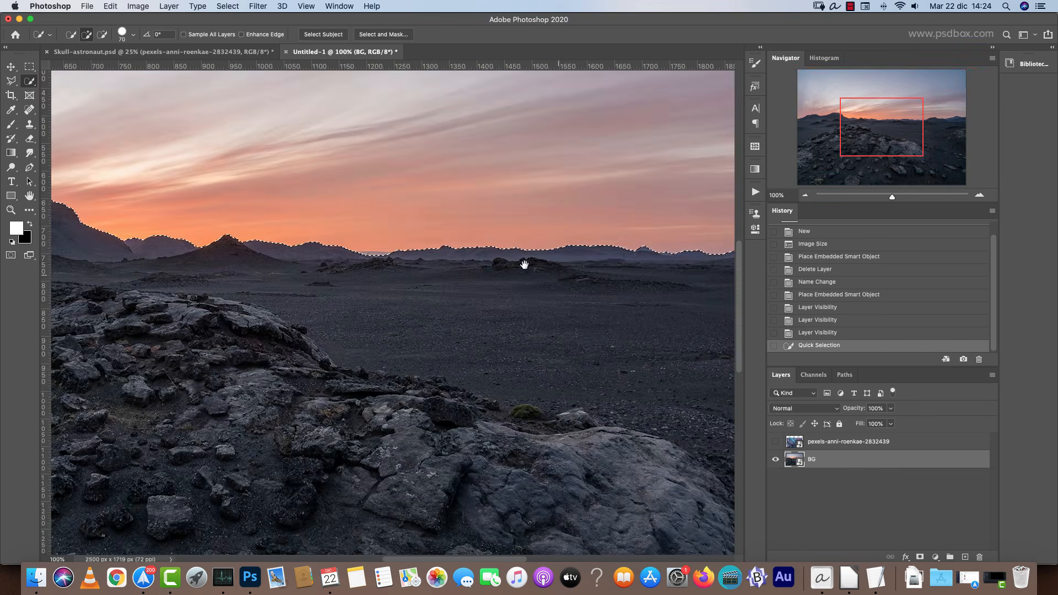
{"action": "left_click_drag", "start_coordinate": [524, 264], "coordinate": [659, 298]}
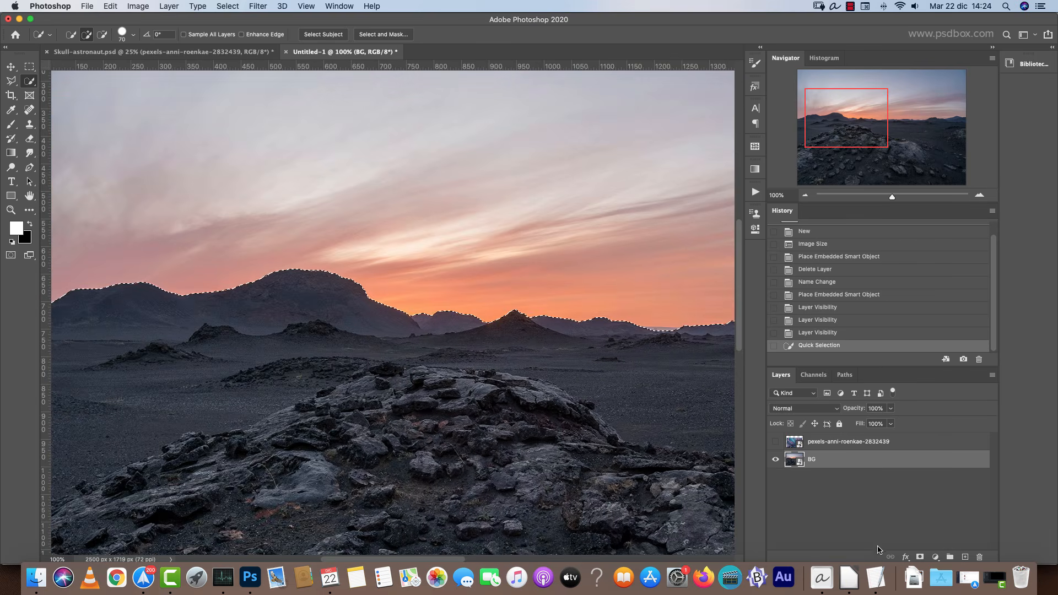
Show the aurora layer, enlarge it to about 66% over the sky with Free Transform, and set its blend mode to Soft Light.
{"action": "left_click", "coordinate": [775, 442]}
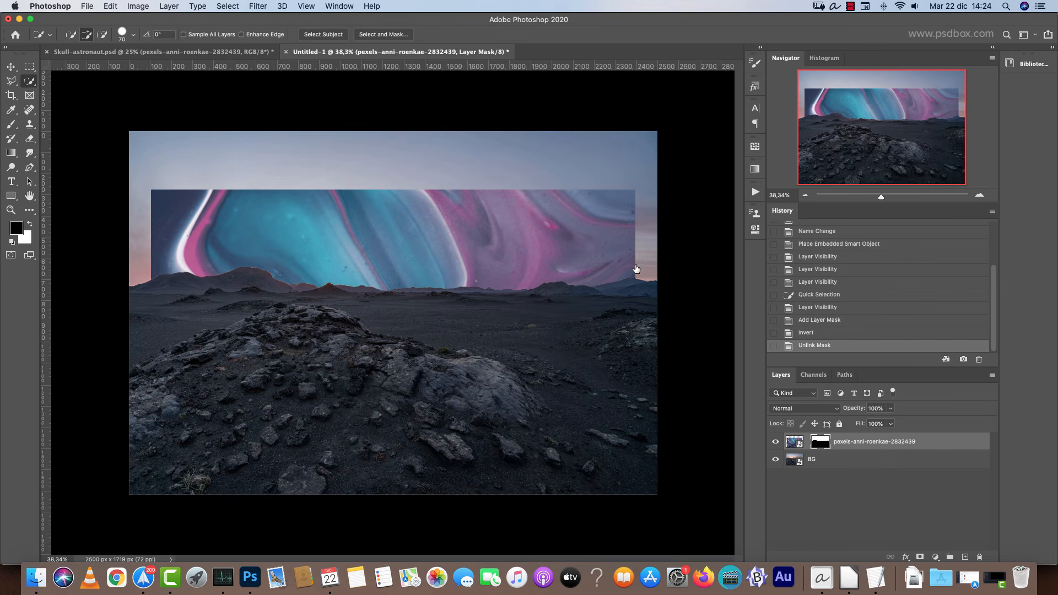
{"action": "key", "text": "super+t"}
{"action": "left_click_drag", "start_coordinate": [635, 371], "coordinate": [708, 371]}
{"action": "left_click_drag", "start_coordinate": [534, 382], "coordinate": [499, 238]}
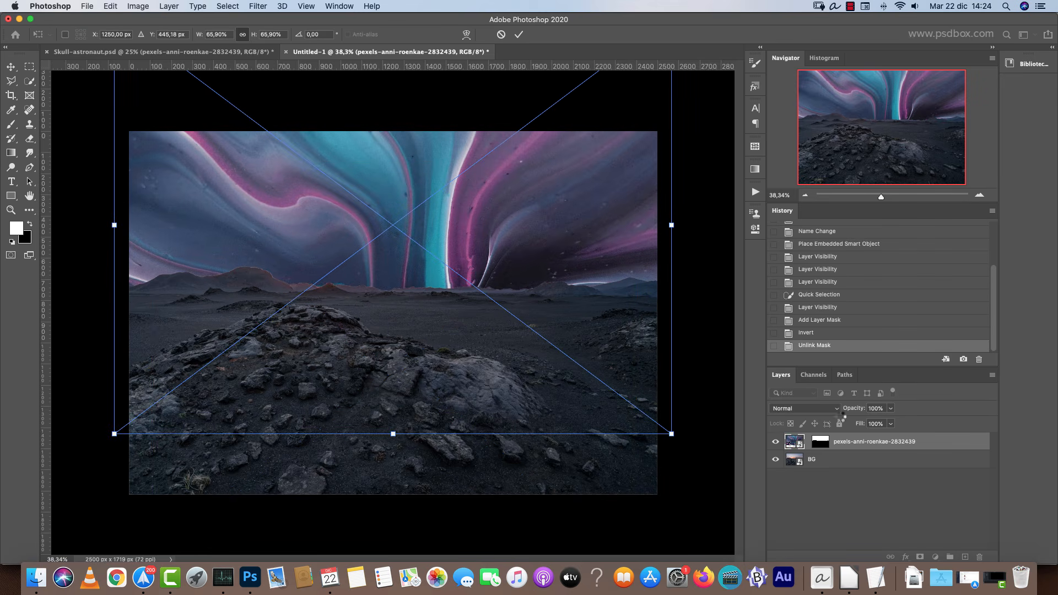
{"action": "key", "text": "Return"}
{"action": "left_click", "coordinate": [810, 408]}
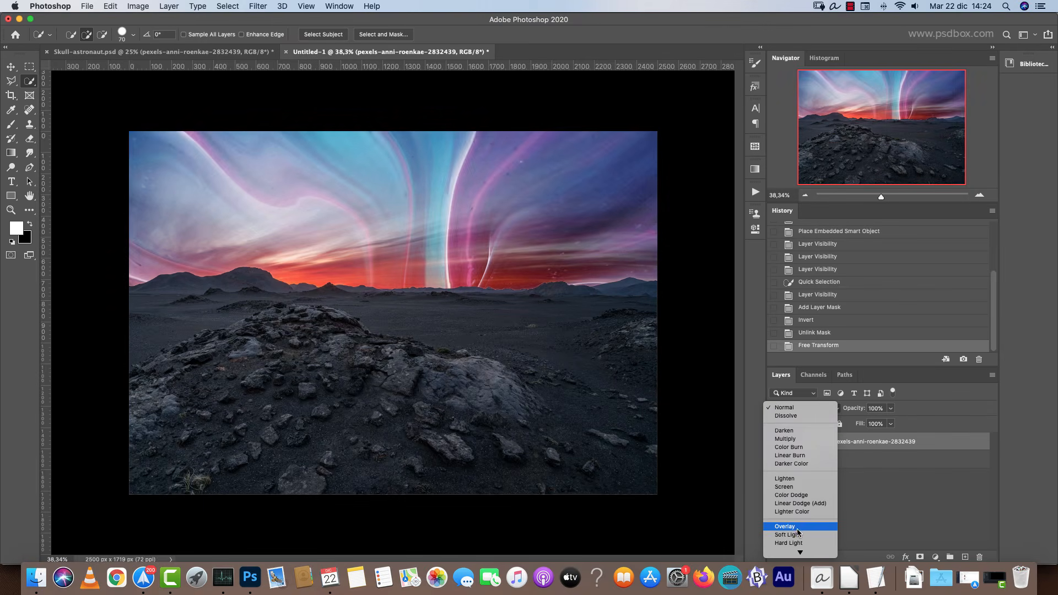
{"action": "left_click", "coordinate": [799, 535]}
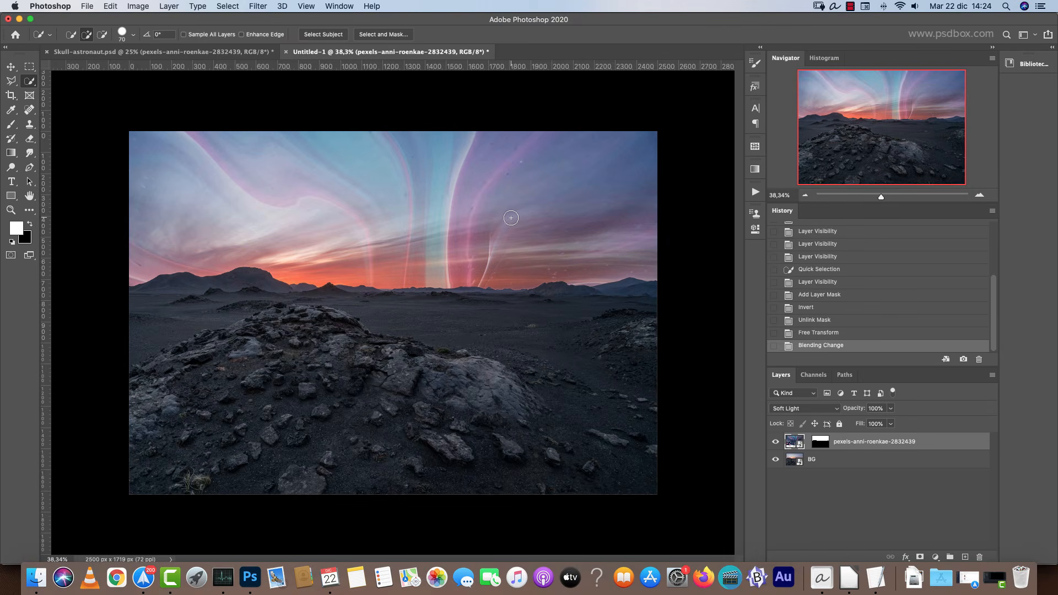
Reopen Free Transform on the aurora layer and nudge it slightly up and left.
{"action": "key", "text": "super+t"}
{"action": "right_click", "coordinate": [491, 195]}
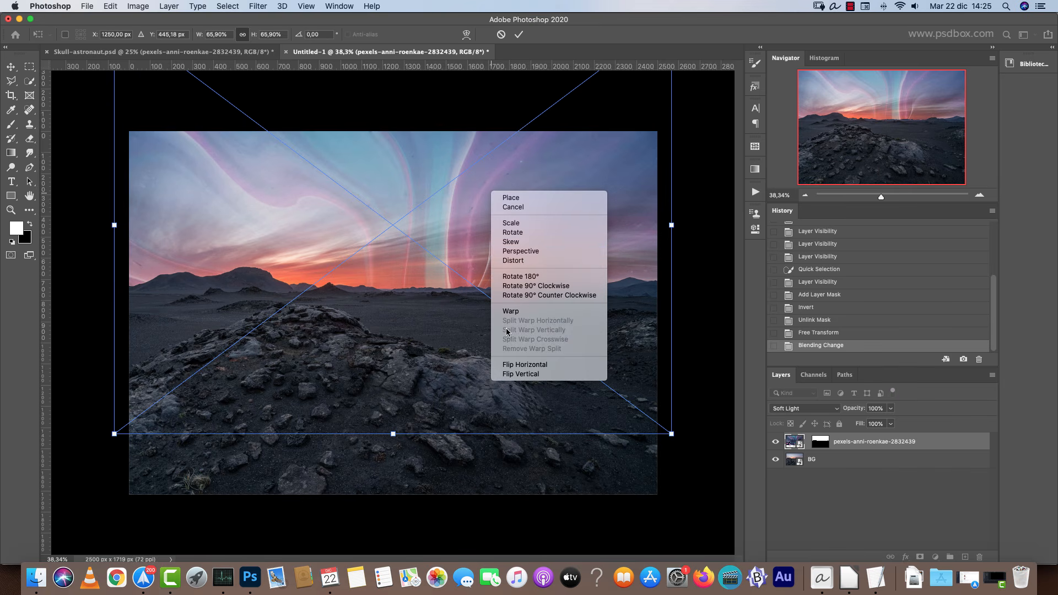
{"action": "left_click", "coordinate": [546, 262]}
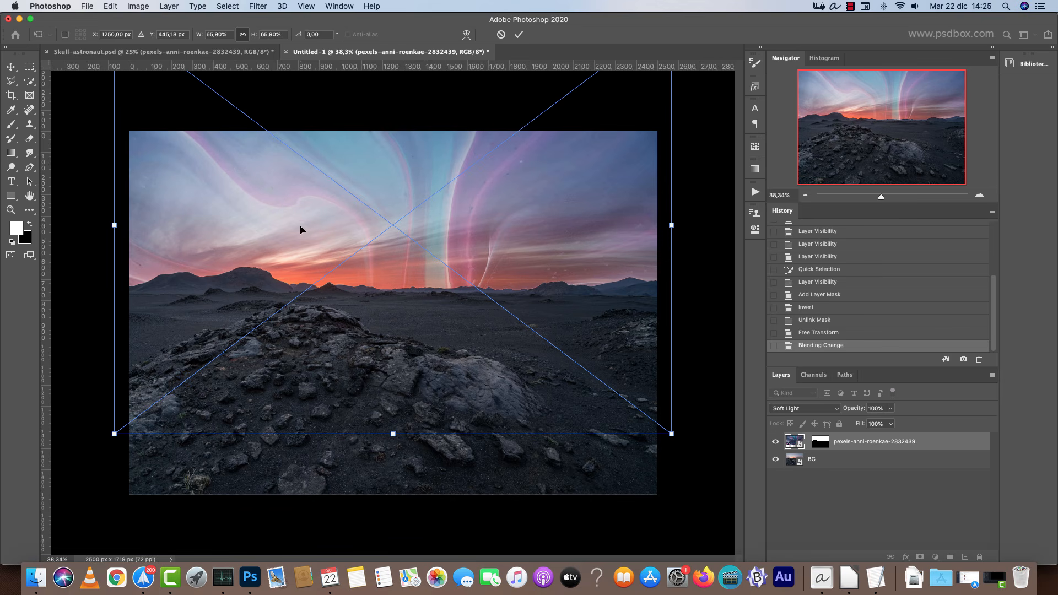
{"action": "mouse_move", "coordinate": [579, 350]}
{"action": "left_mouse_down"}
{"action": "mouse_move", "coordinate": [532, 336]}
{"action": "mouse_move", "coordinate": [612, 346]}
{"action": "mouse_move", "coordinate": [573, 334]}
{"action": "left_mouse_up"}
{"action": "right_click", "coordinate": [528, 229]}
{"action": "left_click", "coordinate": [558, 298]}
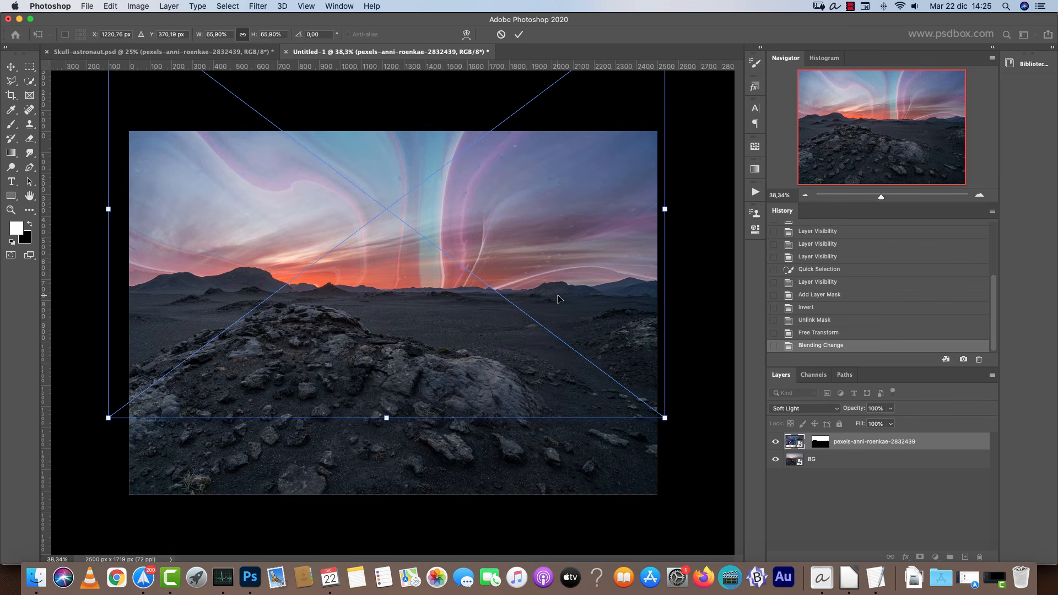
Warp the aurora layer so its streaks sweep diagonally across the sky, then commit the transform.
{"action": "right_click", "coordinate": [476, 227]}
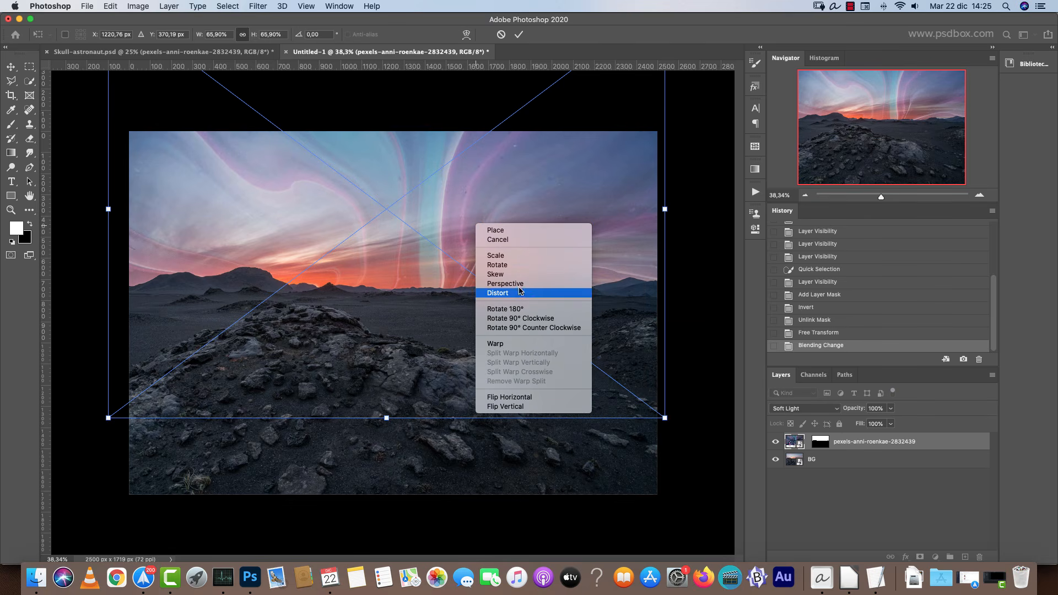
{"action": "left_click", "coordinate": [529, 342]}
{"action": "left_click_drag", "start_coordinate": [623, 347], "coordinate": [678, 335]}
{"action": "left_click_drag", "start_coordinate": [439, 288], "coordinate": [331, 278]}
{"action": "left_click_drag", "start_coordinate": [179, 327], "coordinate": [126, 289]}
{"action": "left_click_drag", "start_coordinate": [529, 248], "coordinate": [341, 231]}
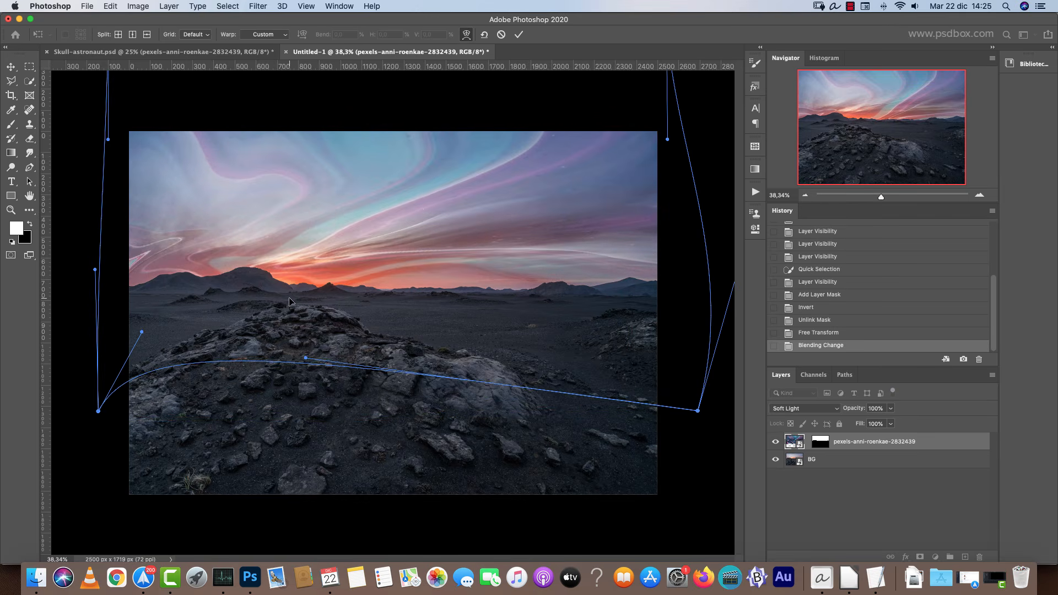
{"action": "left_click_drag", "start_coordinate": [435, 181], "coordinate": [551, 171]}
{"action": "mouse_move", "coordinate": [441, 333]}
{"action": "left_mouse_down"}
{"action": "mouse_move", "coordinate": [319, 330]}
{"action": "mouse_move", "coordinate": [143, 258]}
{"action": "left_mouse_up"}
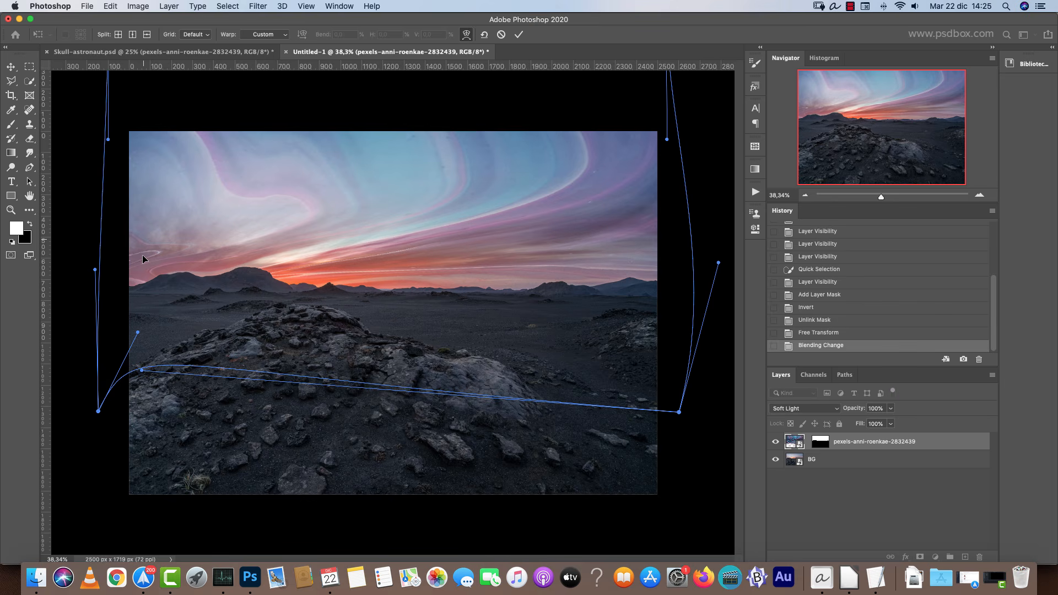
{"action": "left_click_drag", "start_coordinate": [108, 139], "coordinate": [122, 151]}
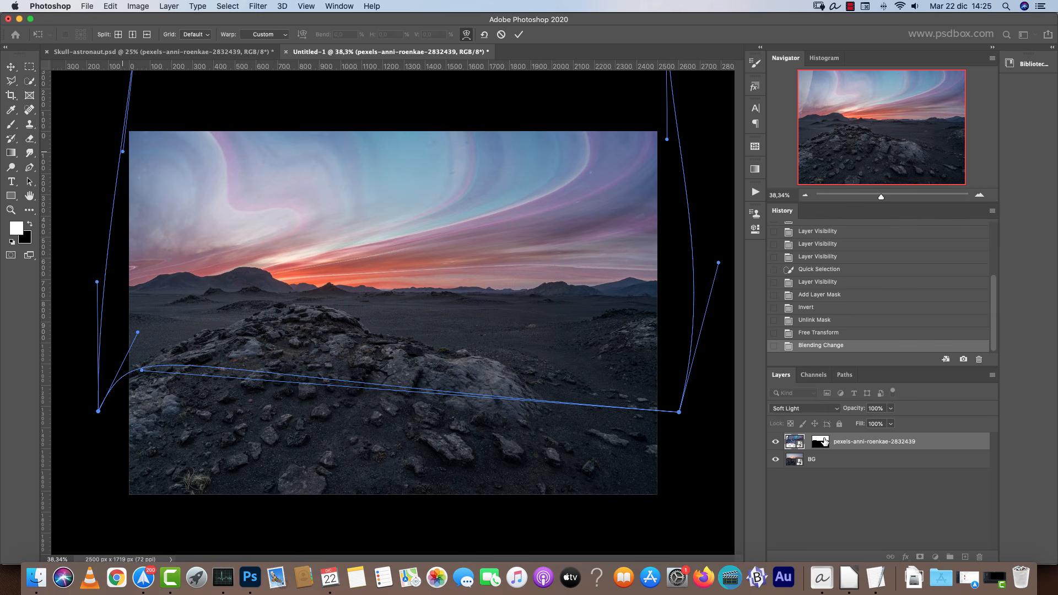
{"action": "key", "text": "Return"}
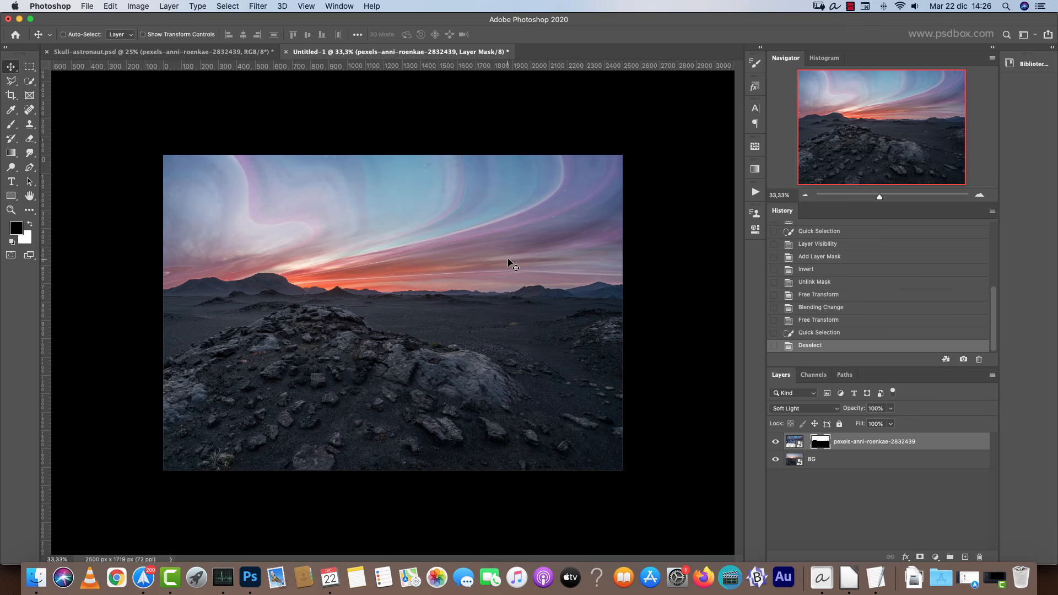
Preview the planet images in the resources folder and open PIA17999_orig.jpg.
{"action": "key", "text": "super+o"}
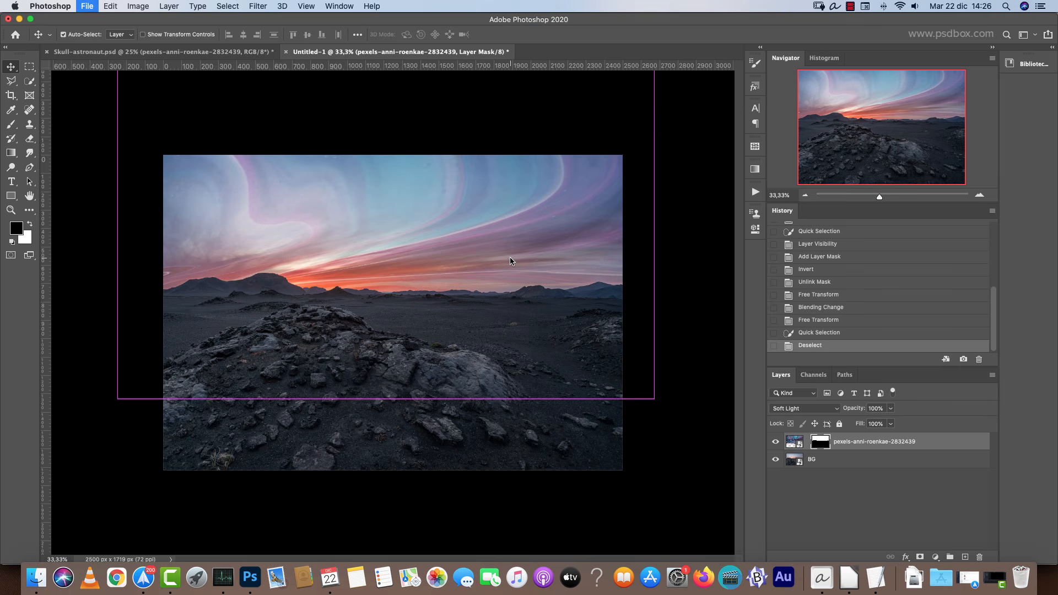
{"action": "left_click", "coordinate": [600, 174]}
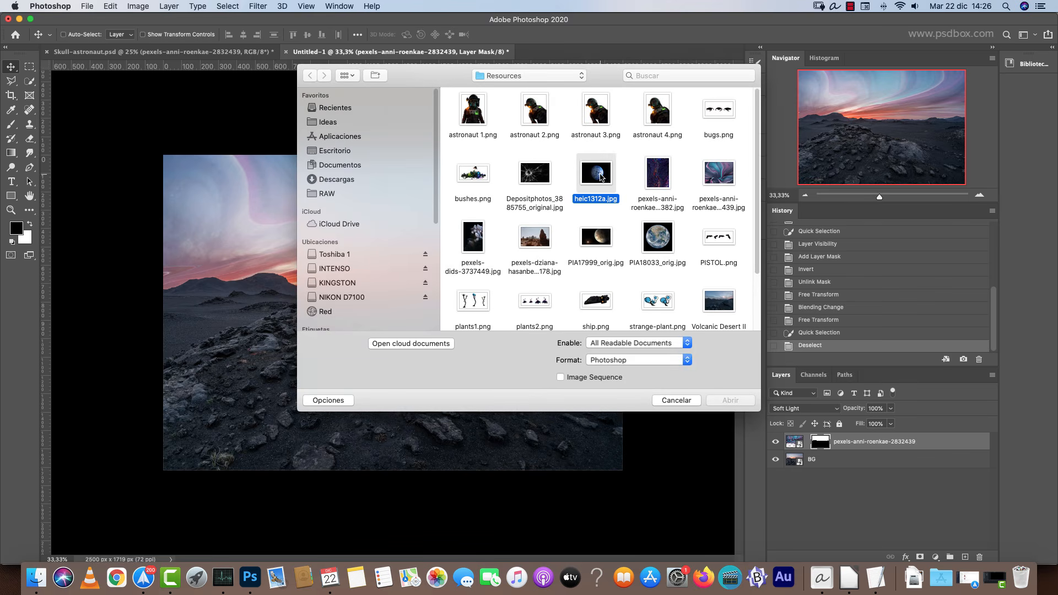
{"action": "key", "text": "space"}
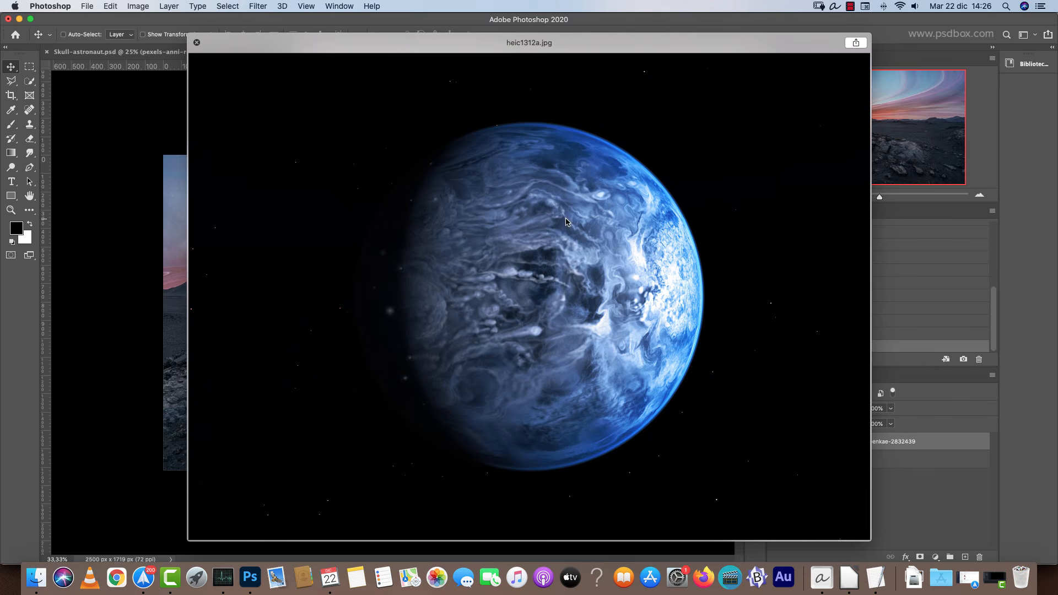
{"action": "key", "text": "space"}
{"action": "left_click", "coordinate": [667, 243]}
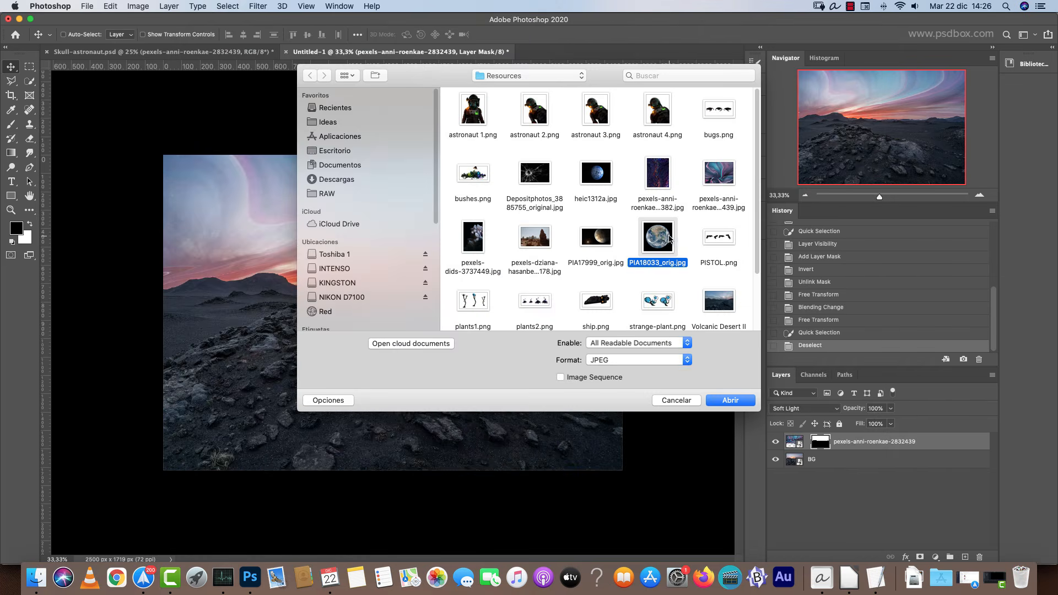
{"action": "key", "text": "space"}
{"action": "key", "text": "space"}
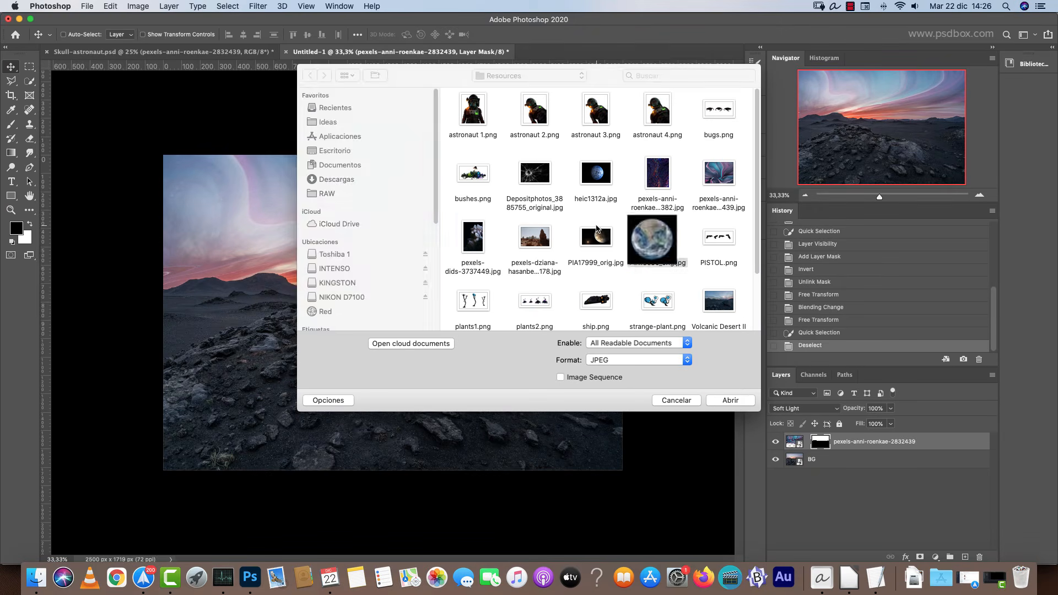
{"action": "scroll", "coordinate": [652, 217], "scroll_direction": "down", "scroll_amount": 3}
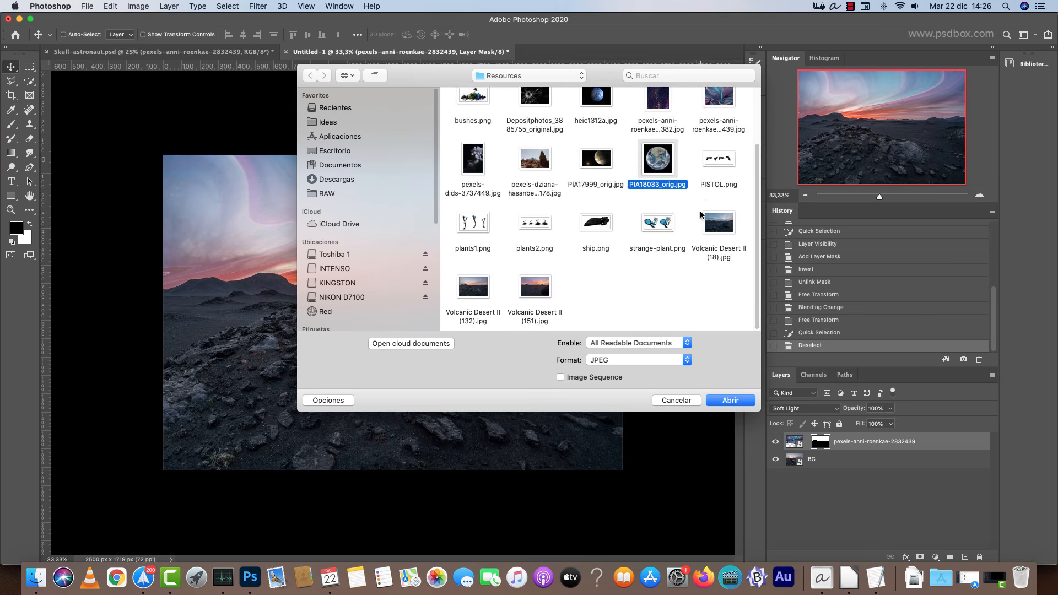
{"action": "scroll", "coordinate": [634, 271], "scroll_direction": "up", "scroll_amount": 2}
{"action": "left_click", "coordinate": [601, 211]}
{"action": "key", "text": "space"}
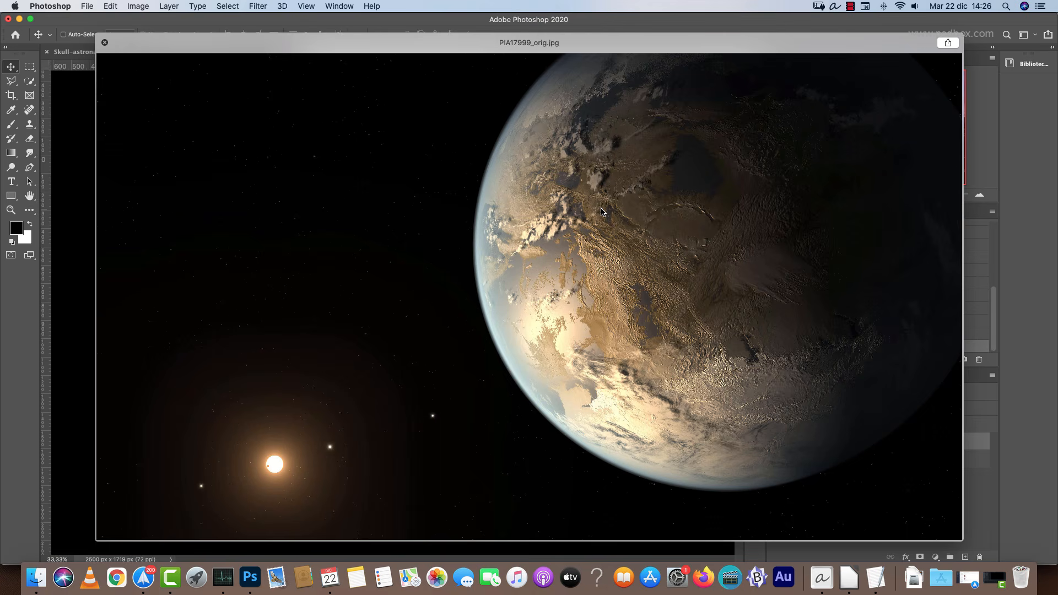
{"action": "key", "text": "space"}
{"action": "left_click", "coordinate": [601, 157]}
{"action": "key", "text": "space"}
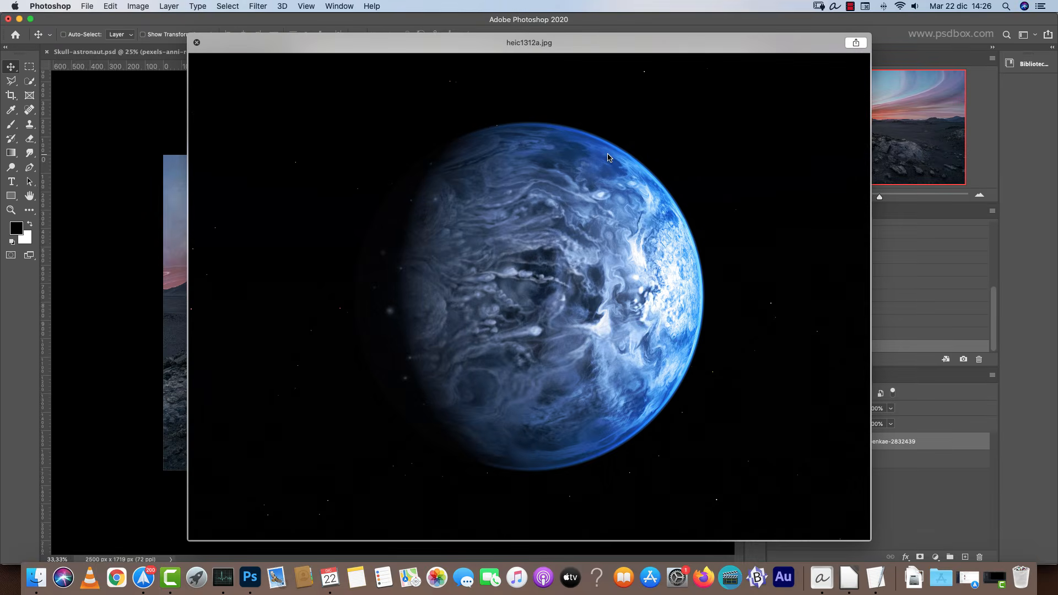
{"action": "key", "text": "space"}
{"action": "left_click", "coordinate": [662, 210]}
{"action": "key", "text": "space"}
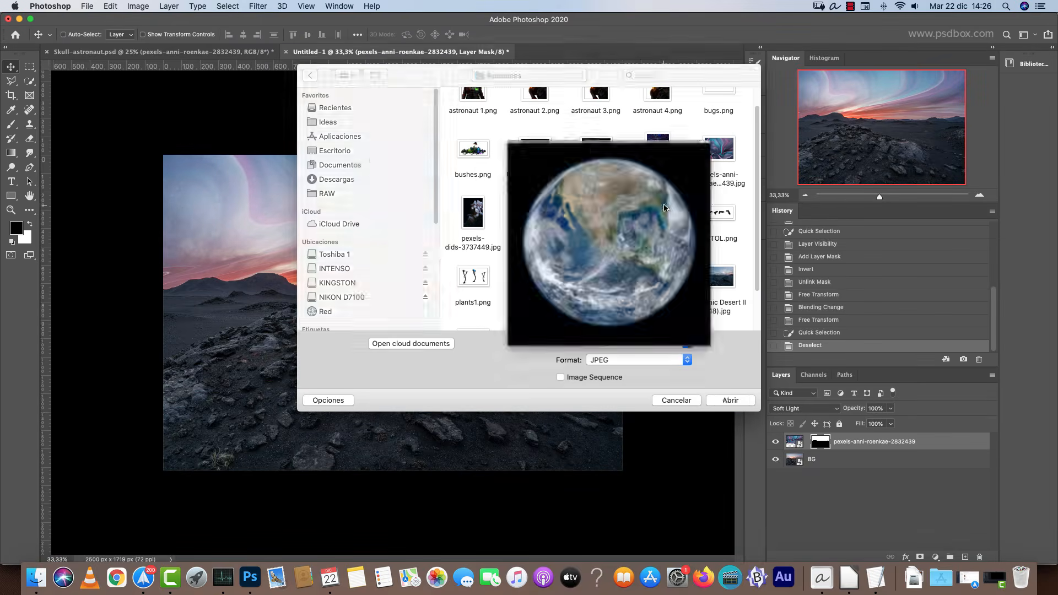
{"action": "key", "text": "space"}
{"action": "left_click", "coordinate": [601, 211]}
{"action": "left_click", "coordinate": [727, 401]}
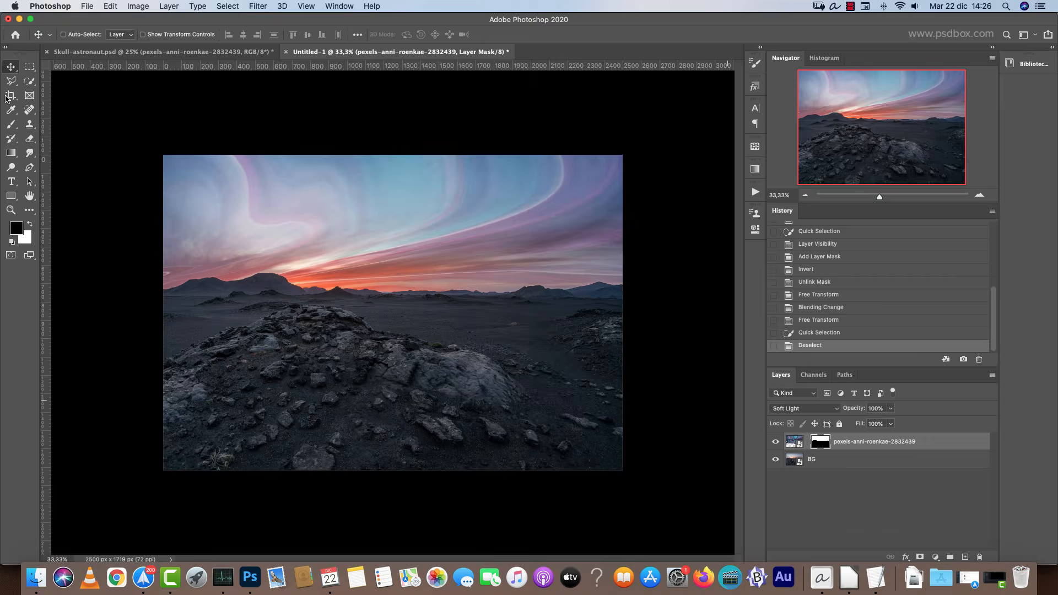
Draw an elliptical marquee selection around the planet and adjust its position to fit the planet's edge.
{"action": "left_click_drag", "start_coordinate": [34, 71], "coordinate": [77, 77]}
{"action": "left_click_drag", "start_coordinate": [520, 272], "coordinate": [720, 444]}
{"action": "left_click_drag", "start_coordinate": [628, 406], "coordinate": [623, 395]}
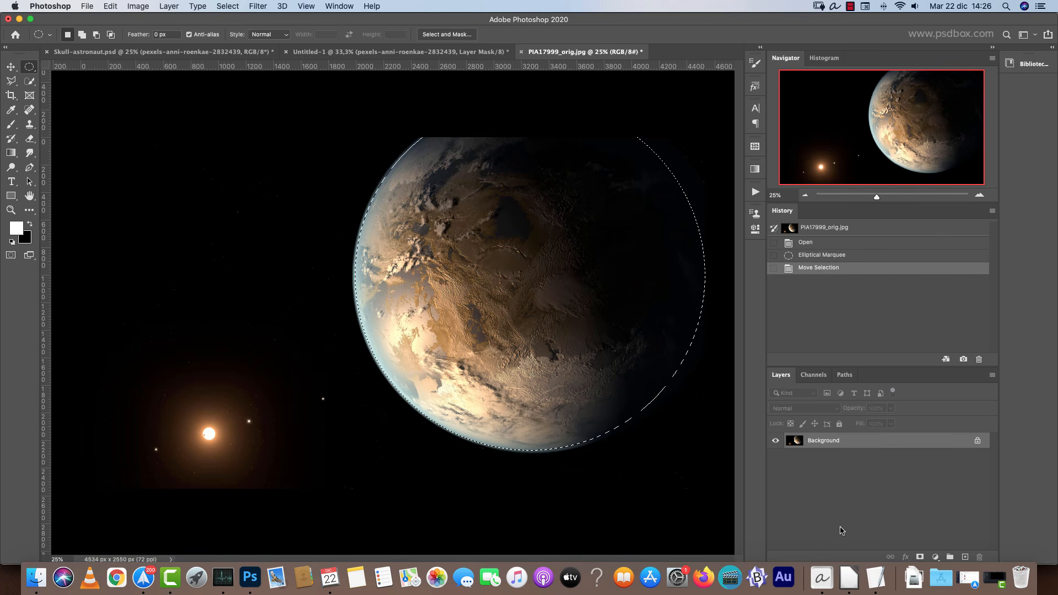
Add a layer mask to the planet image from the elliptical selection.
{"action": "left_click", "coordinate": [920, 557]}
{"action": "key", "text": "super+plus"}
{"action": "key", "text": "super+plus"}
{"action": "key", "text": "super+plus"}
{"action": "key", "text": "super+plus"}
{"action": "key", "text": "super+plus"}
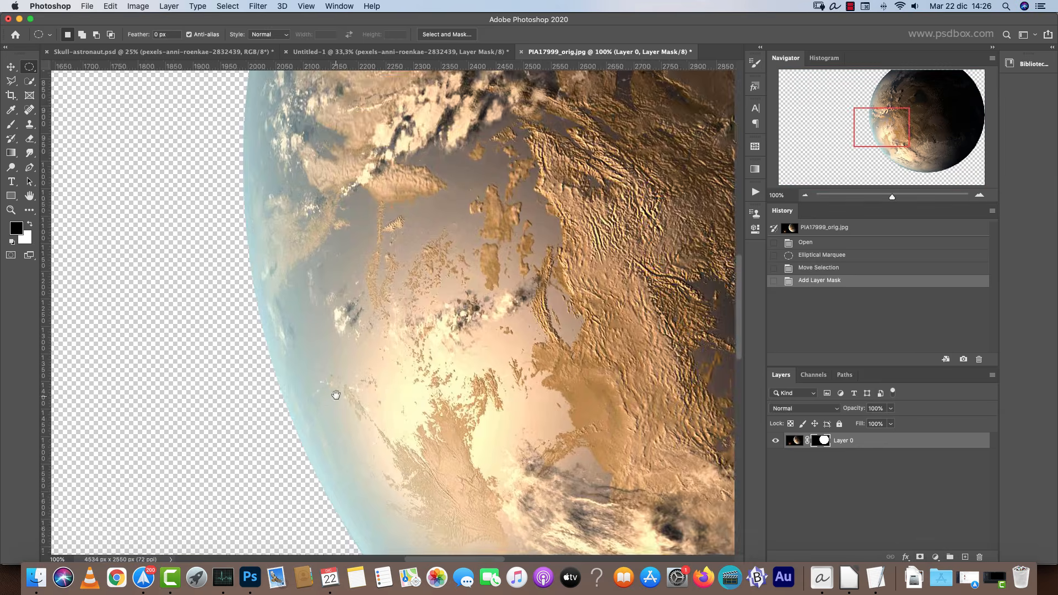
Add a new layer below the planet and fill it with black.
{"action": "left_click", "coordinate": [965, 557], "text": "super"}
{"action": "key", "text": "x"}
{"action": "key", "text": "alt+BackSpace"}
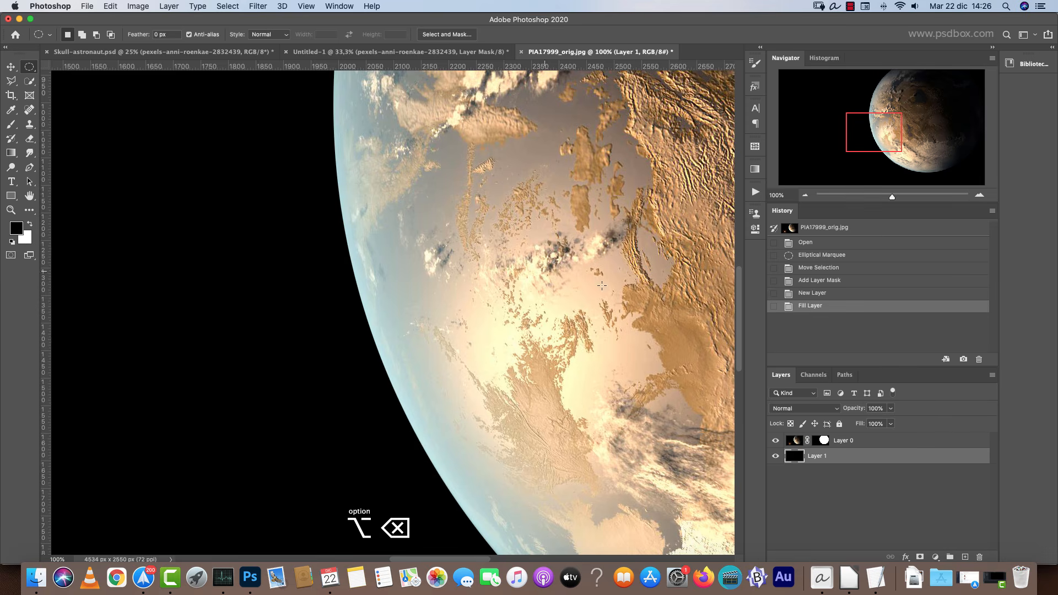
Refine the planet's mask with Select and Mask, setting Shift Edge to -20% and Feather to 6.9 px.
{"action": "left_click", "coordinate": [824, 441]}
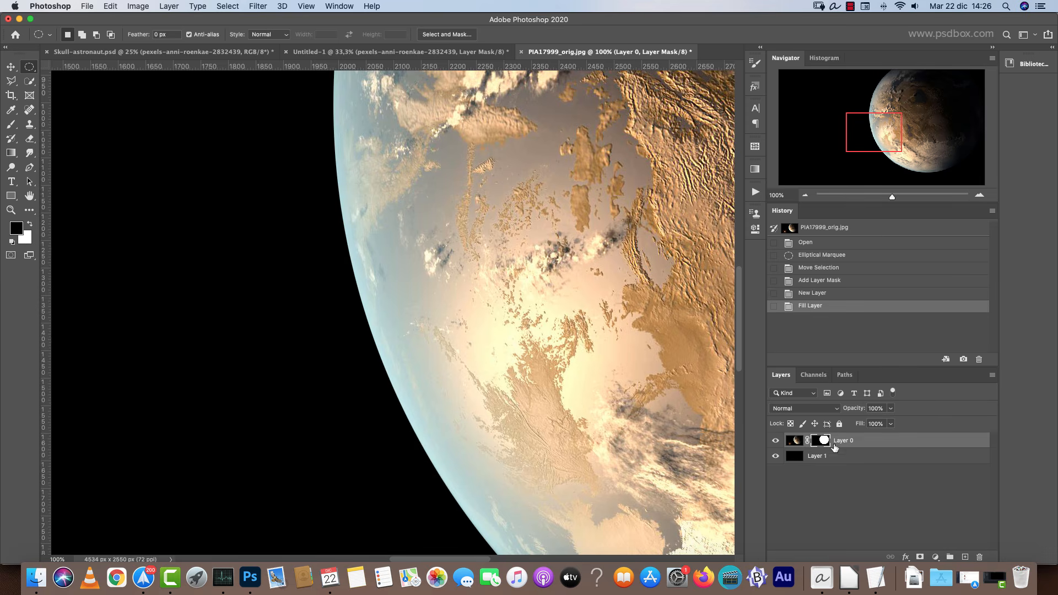
{"action": "right_click", "coordinate": [826, 440]}
{"action": "left_click", "coordinate": [862, 519]}
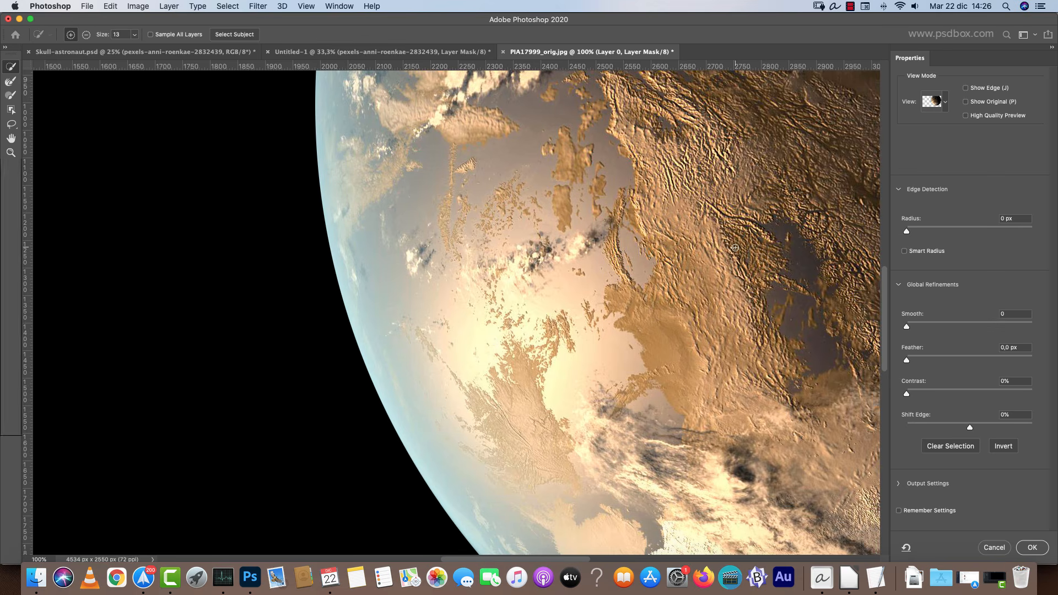
{"action": "left_click_drag", "start_coordinate": [959, 426], "coordinate": [956, 426]}
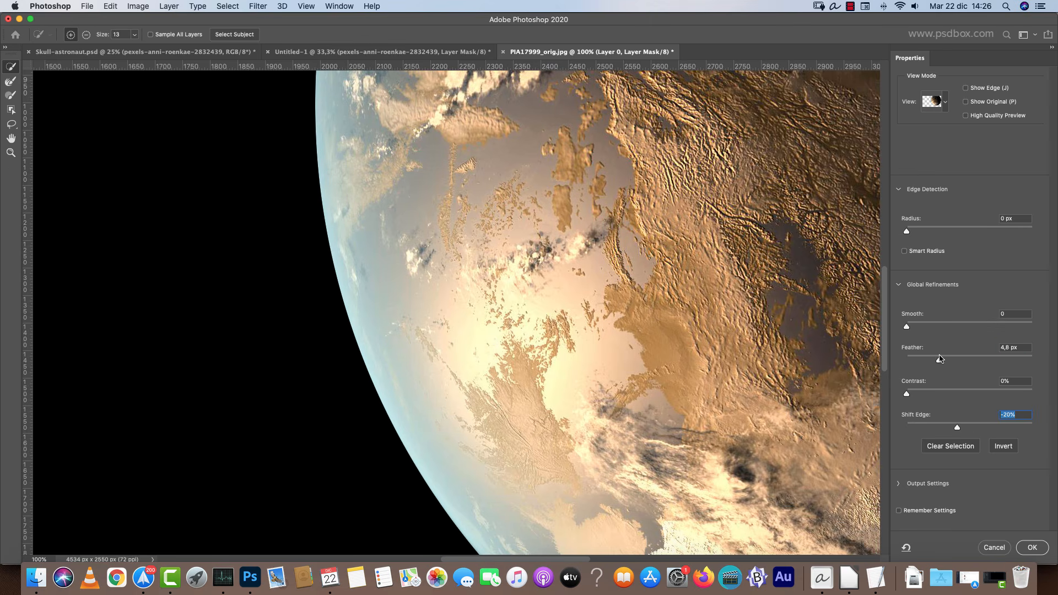
{"action": "left_click_drag", "start_coordinate": [940, 358], "coordinate": [941, 359]}
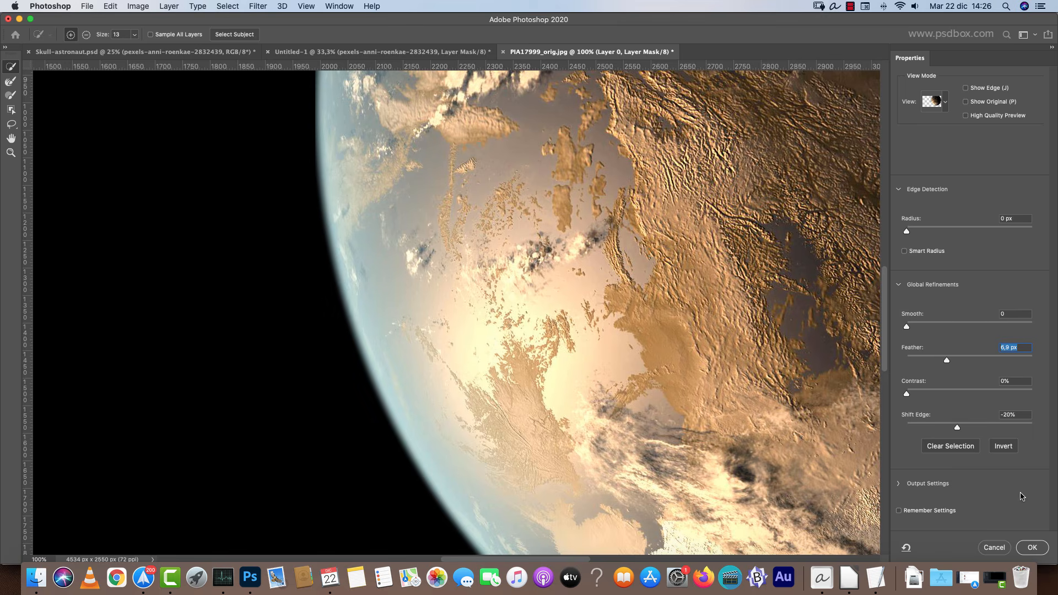
{"action": "left_click", "coordinate": [1034, 547]}
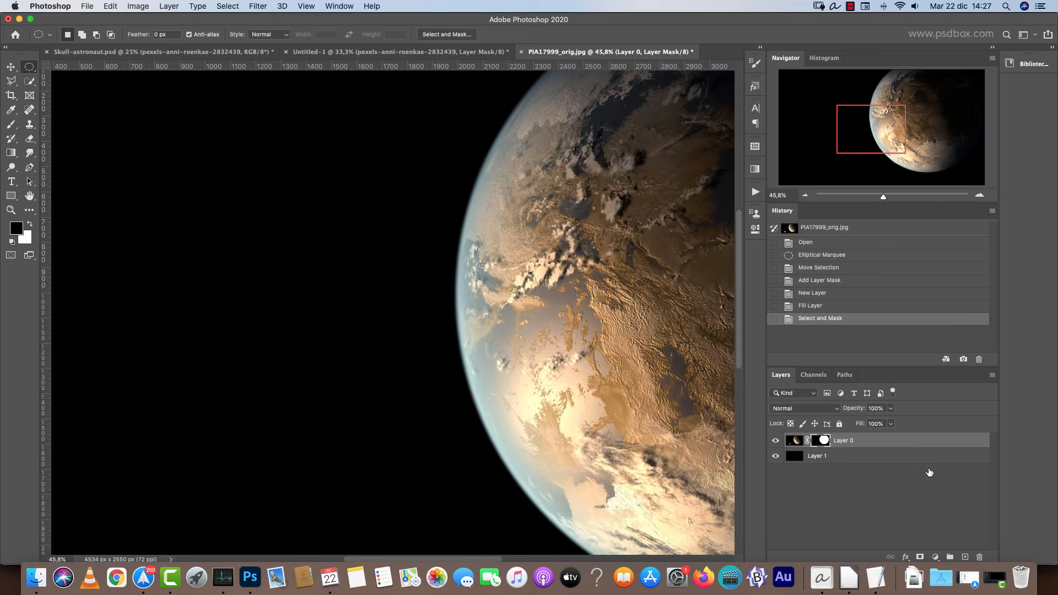
Delete the black layer and apply the layer mask on the planet layer.
{"action": "left_click_drag", "start_coordinate": [974, 523], "coordinate": [980, 557]}
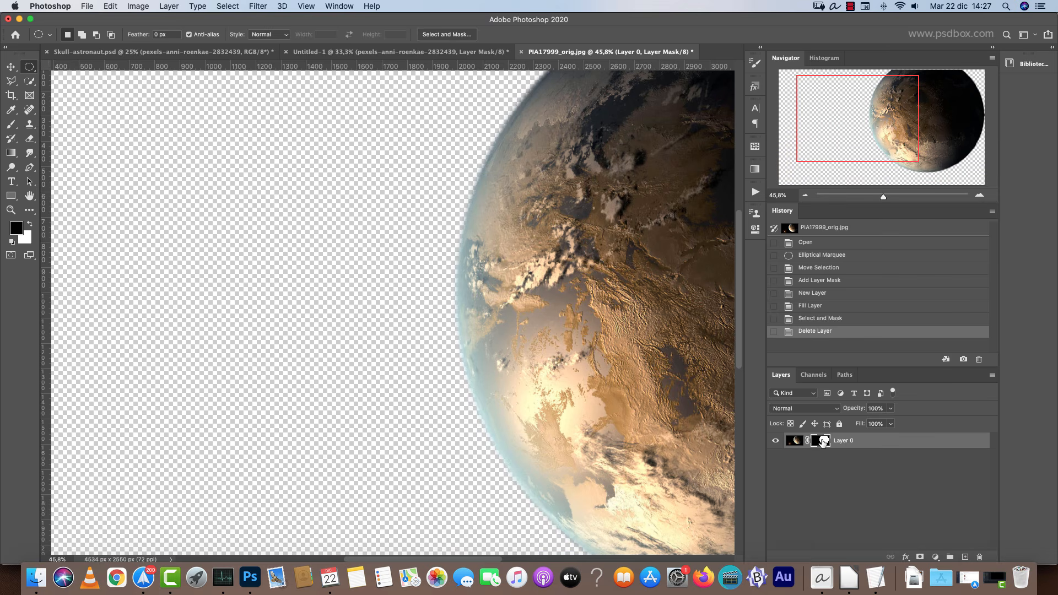
{"action": "right_click", "coordinate": [823, 440]}
{"action": "left_click", "coordinate": [861, 471]}
{"action": "scroll", "coordinate": [502, 329], "scroll_direction": "down", "scroll_amount": 3}
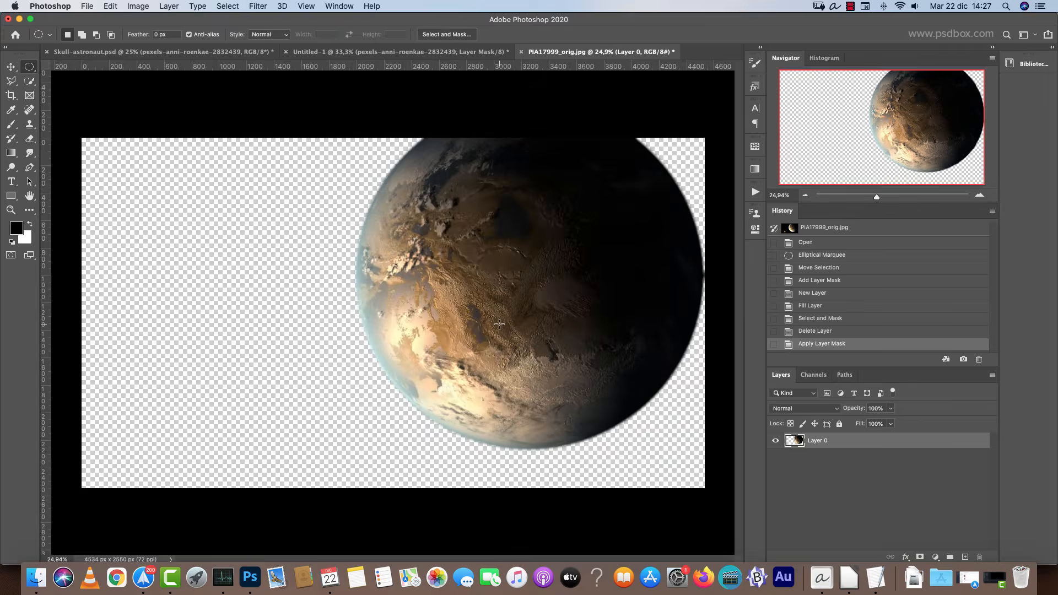
Copy the cut-out planet, close its document, and paste it into the Untitled-1 composition.
{"action": "key", "text": "super+a"}
{"action": "key", "text": "Delete"}
{"action": "key", "text": "super+w"}
{"action": "left_click", "coordinate": [489, 197]}
{"action": "key", "text": "super+v"}
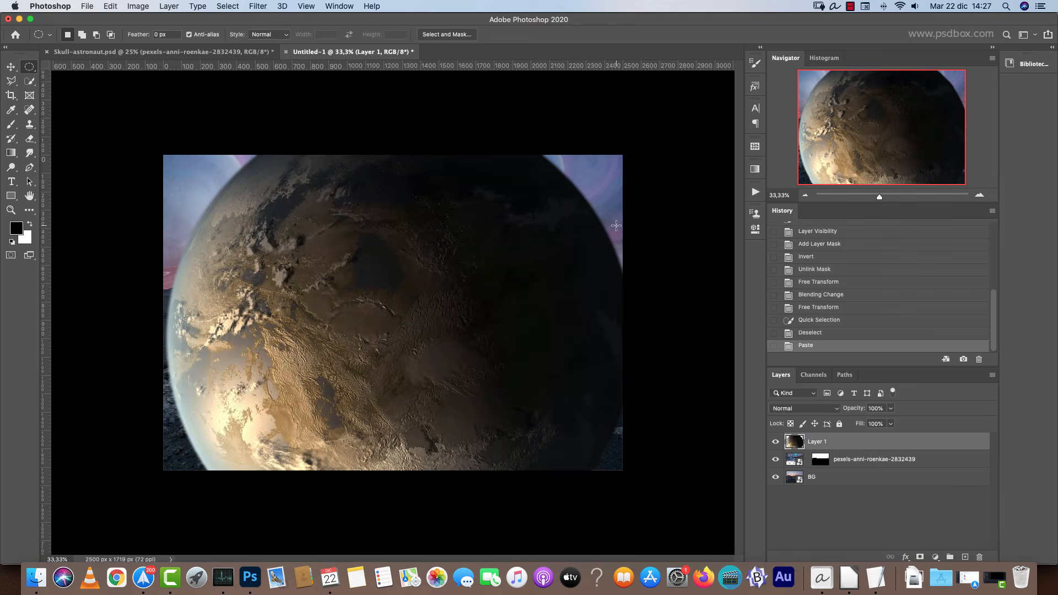
Convert the pasted layer to a Smart Object and rename it planet.
{"action": "right_click", "coordinate": [926, 441]}
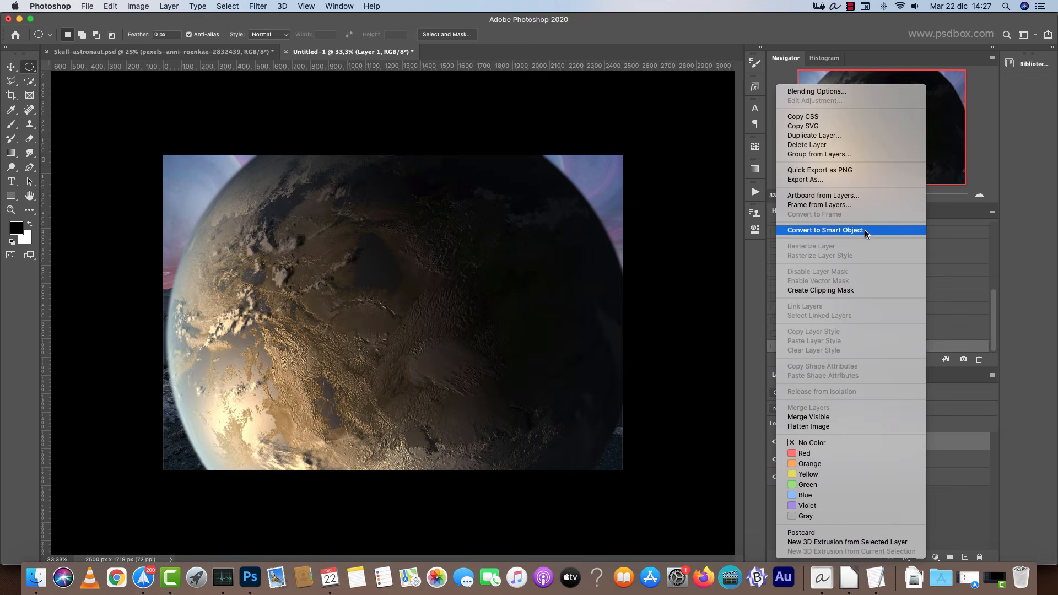
{"action": "left_click", "coordinate": [865, 230]}
{"action": "double_click", "coordinate": [817, 441]}
{"action": "type", "text": "planet"}
{"action": "key", "text": "Return"}
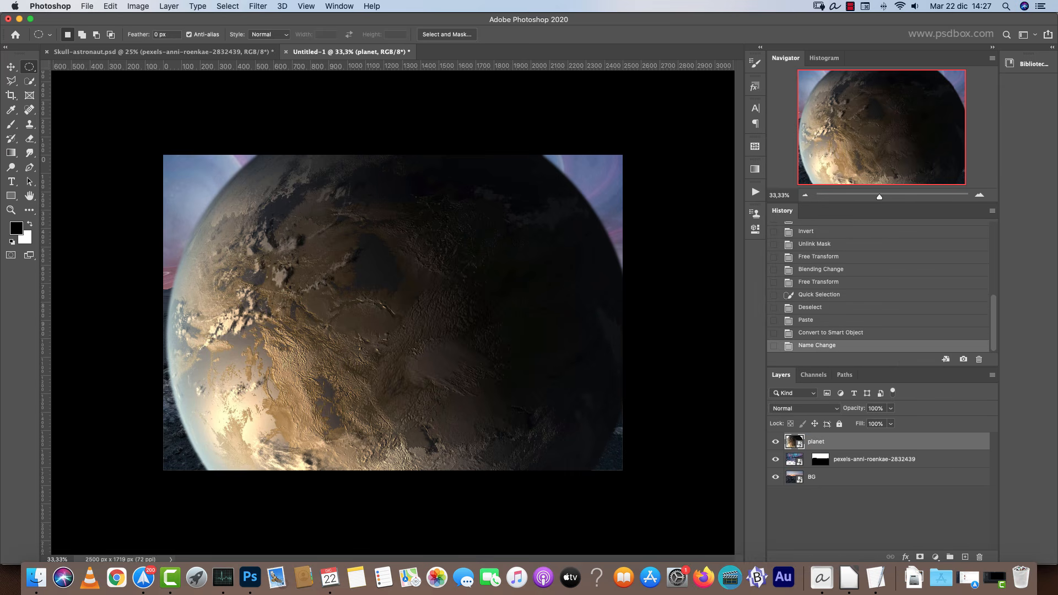
Scale the planet to about 61% with Free Transform and place it in the sky's upper right.
{"action": "key", "text": "super+t"}
{"action": "left_click_drag", "start_coordinate": [439, 350], "coordinate": [610, 150]}
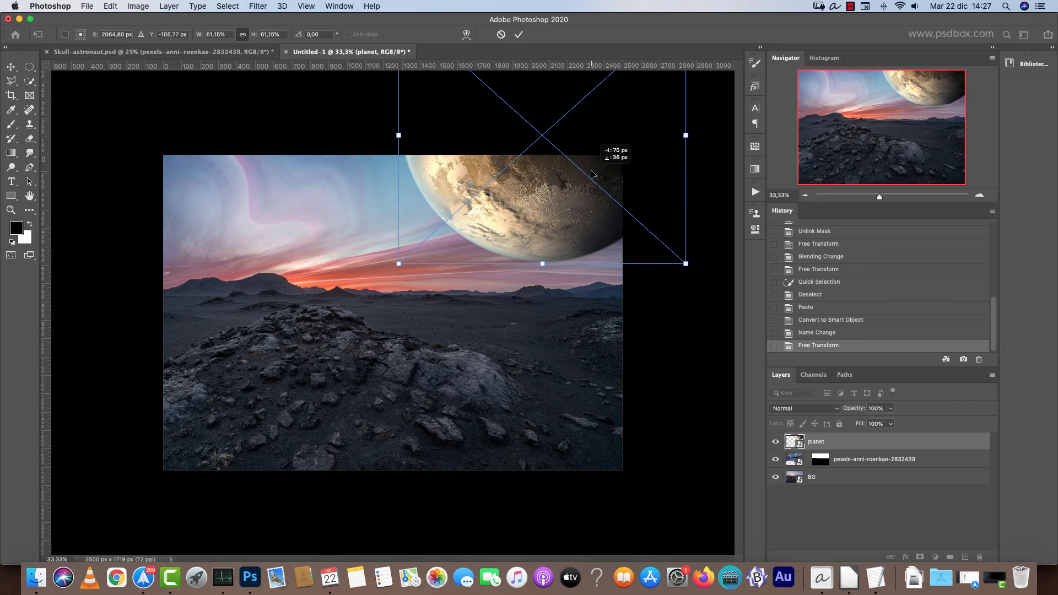
{"action": "key", "text": "Return"}
Rename the aurora layer sky texture.
{"action": "key", "text": "super+1"}
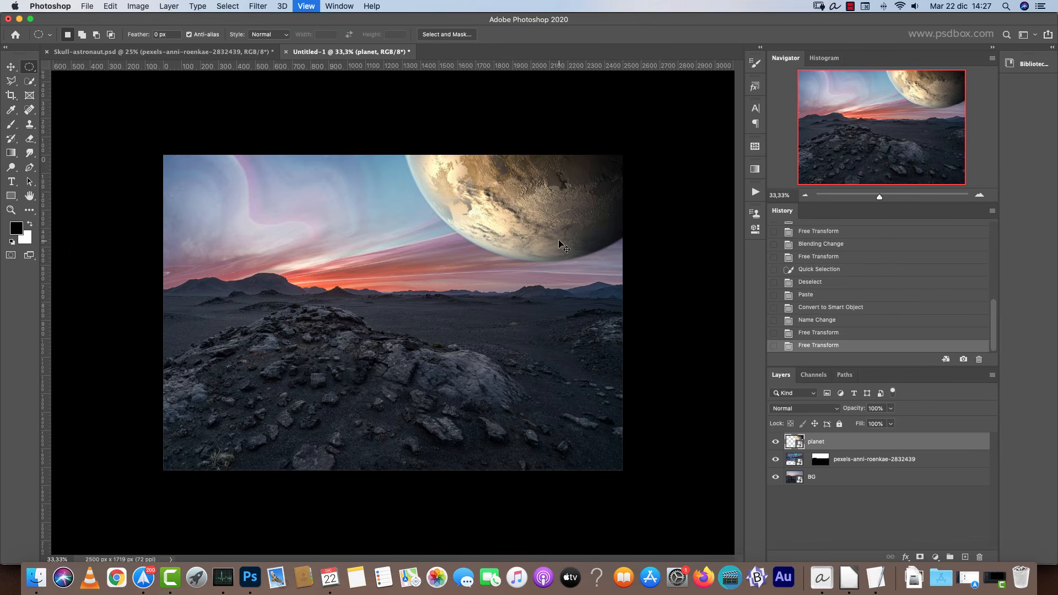
{"action": "left_click_drag", "start_coordinate": [628, 196], "coordinate": [456, 345]}
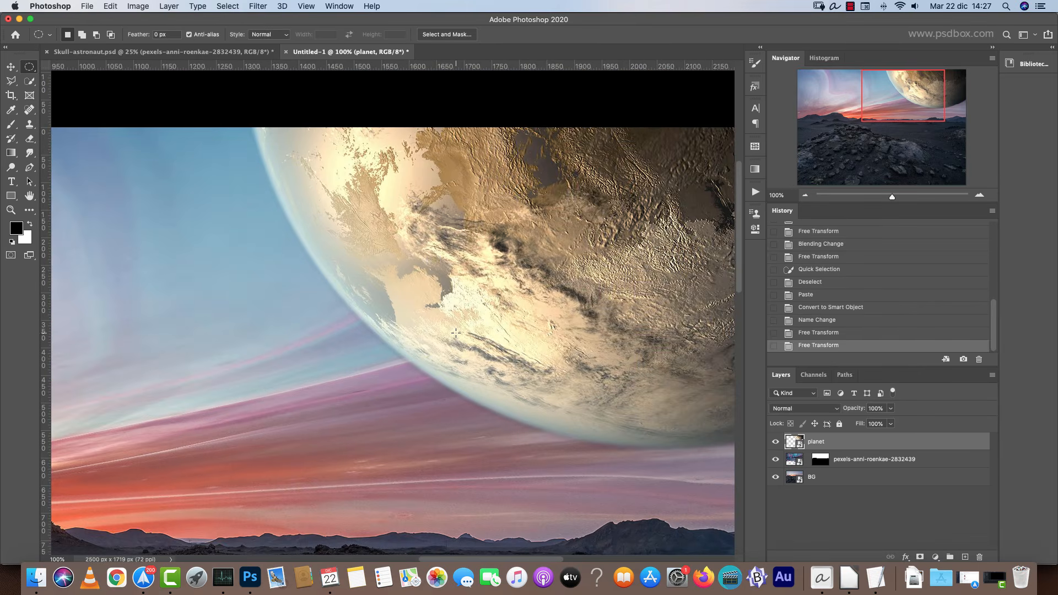
{"action": "scroll", "coordinate": [456, 332], "scroll_direction": "down", "scroll_amount": 3}
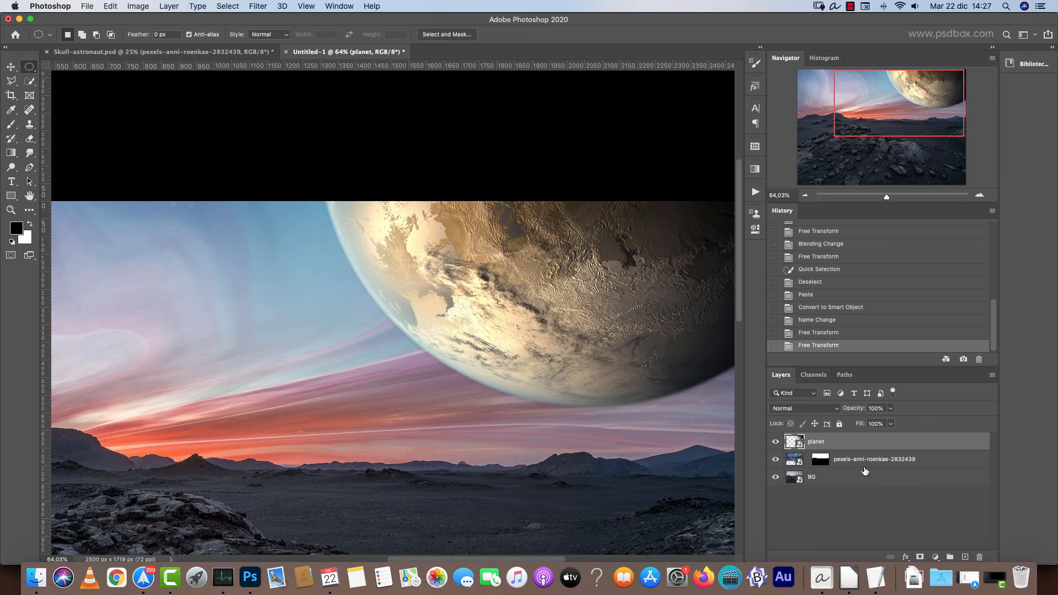
{"action": "left_click", "coordinate": [894, 461]}
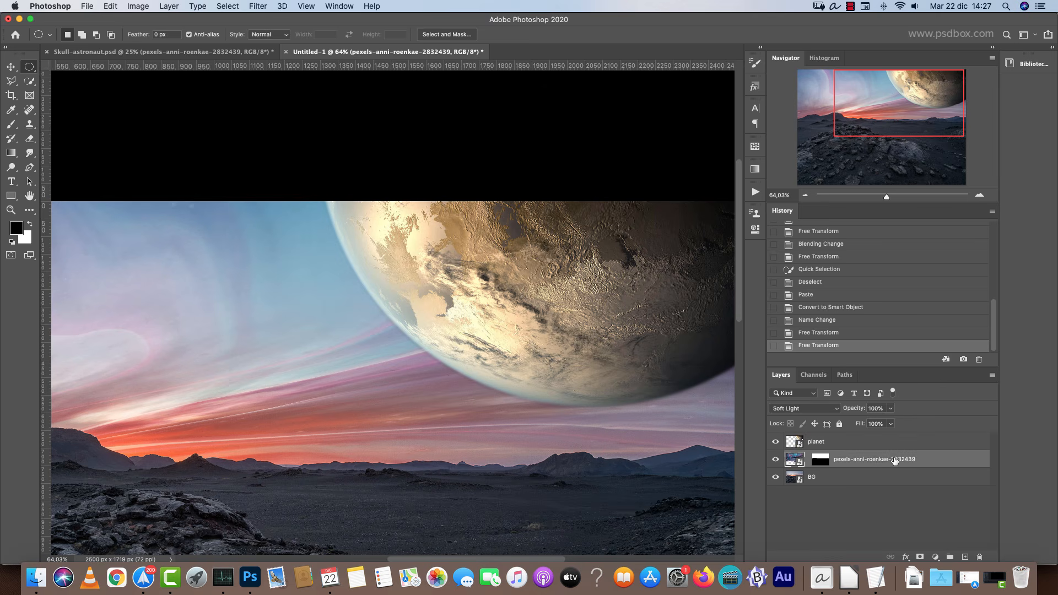
{"action": "double_click", "coordinate": [880, 458]}
{"action": "type", "text": "texture"}
{"action": "key", "text": "Return"}
Move the sky texture layer above the planet layer.
{"action": "left_click", "coordinate": [776, 460]}
{"action": "left_click", "coordinate": [776, 460]}
{"action": "left_click_drag", "start_coordinate": [852, 464], "coordinate": [857, 441]}
{"action": "scroll", "coordinate": [633, 394], "scroll_direction": "right", "scroll_amount": 3}
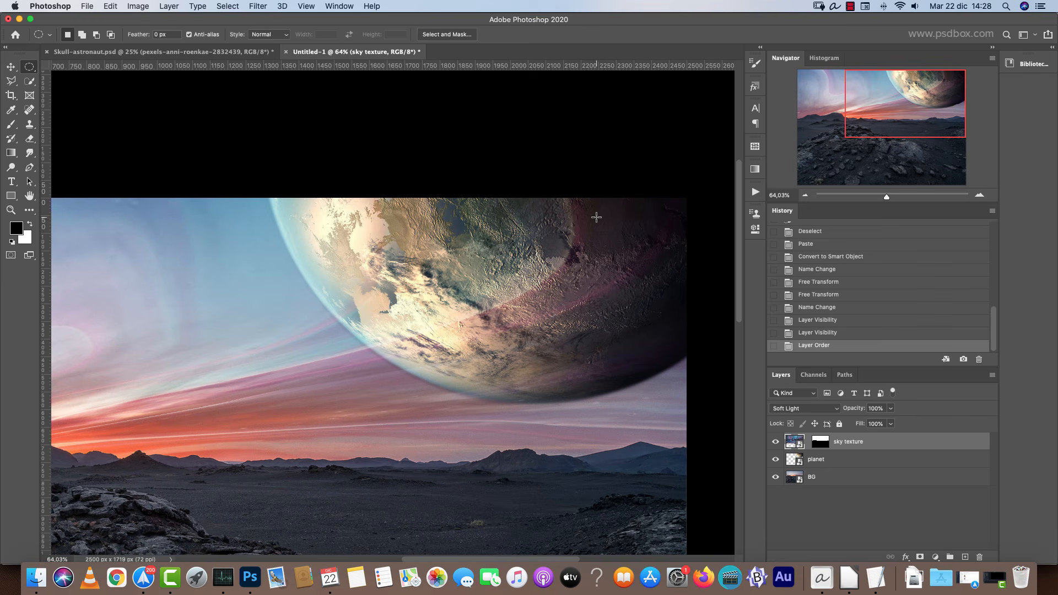
Split the planet's Blend If underlying-layer black slider to 86 so the planet blends into the bright sky.
{"action": "left_click", "coordinate": [926, 460]}
{"action": "double_click", "coordinate": [948, 459]}
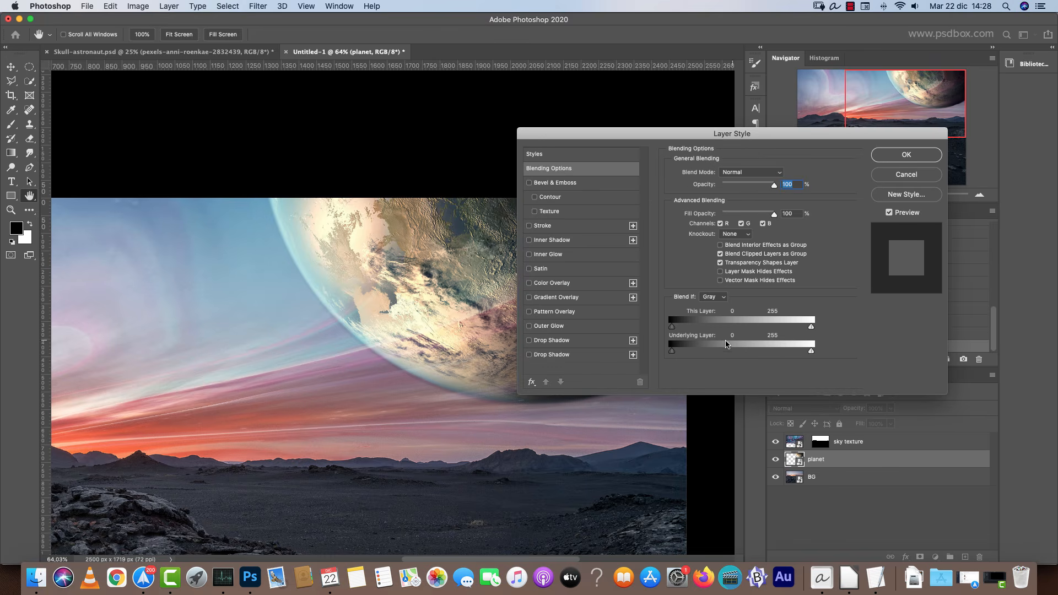
{"action": "left_click_drag", "start_coordinate": [750, 133], "coordinate": [849, 47]}
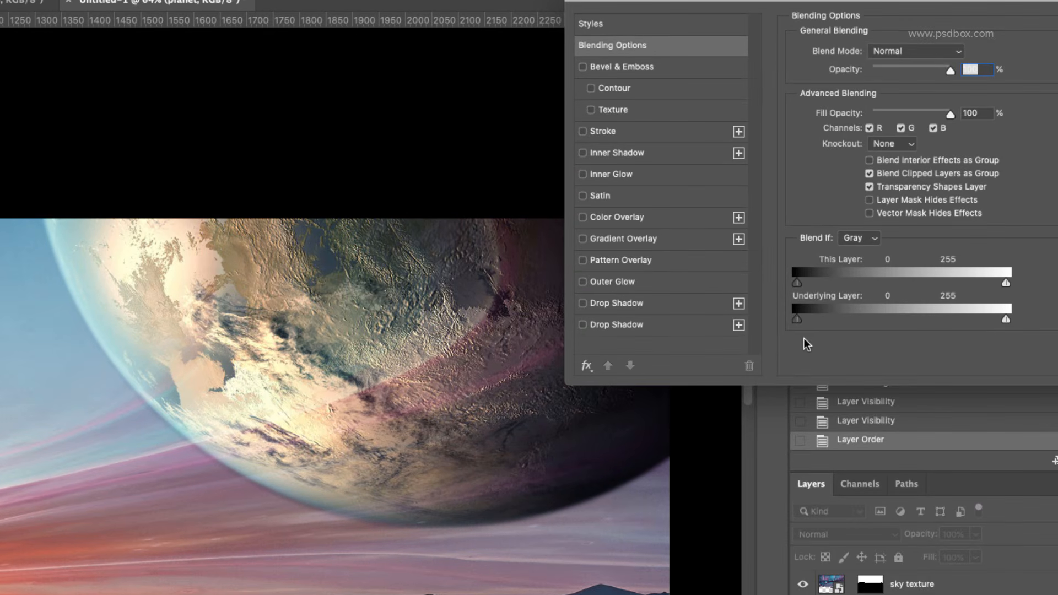
{"action": "left_click_drag", "start_coordinate": [1008, 320], "coordinate": [865, 315]}
{"action": "mouse_move", "coordinate": [797, 319]}
{"action": "left_mouse_down"}
{"action": "mouse_move", "coordinate": [845, 313]}
{"action": "mouse_move", "coordinate": [796, 318]}
{"action": "left_mouse_up"}
{"action": "key", "text": "Return"}
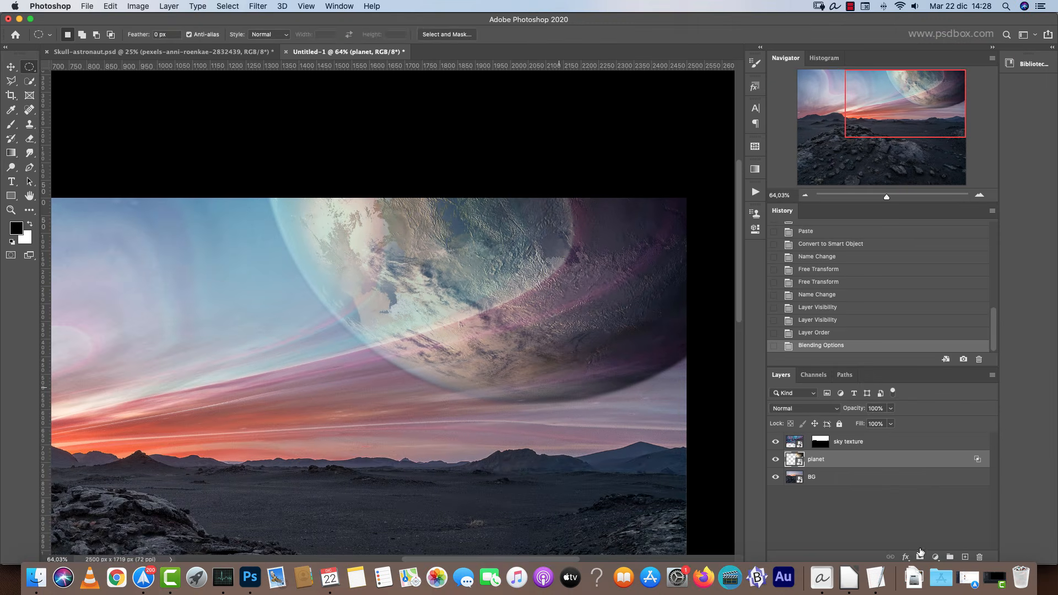
Add a layer mask to the planet and apply a Gradient on it from the horizon toward the planet.
{"action": "key", "text": "g"}
{"action": "left_click", "coordinate": [920, 556]}
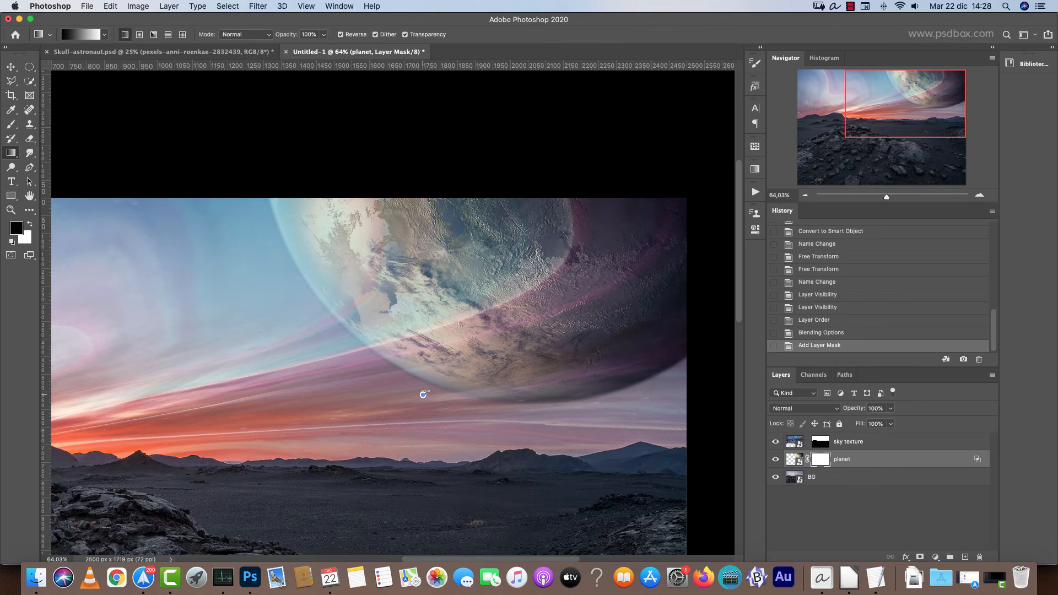
{"action": "left_click_drag", "start_coordinate": [423, 394], "coordinate": [605, 206]}
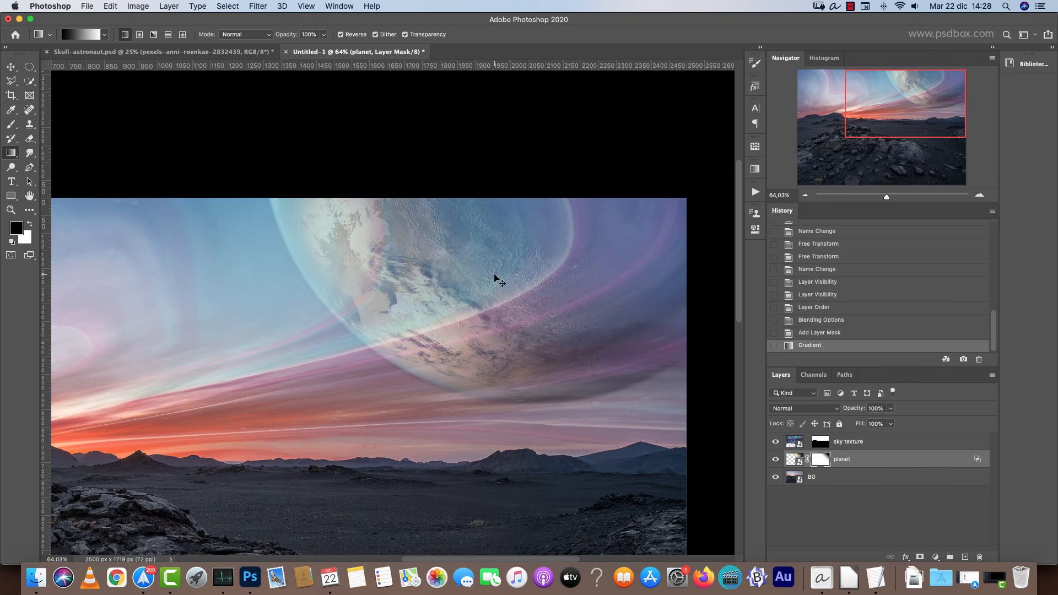
{"action": "key", "text": "super+z"}
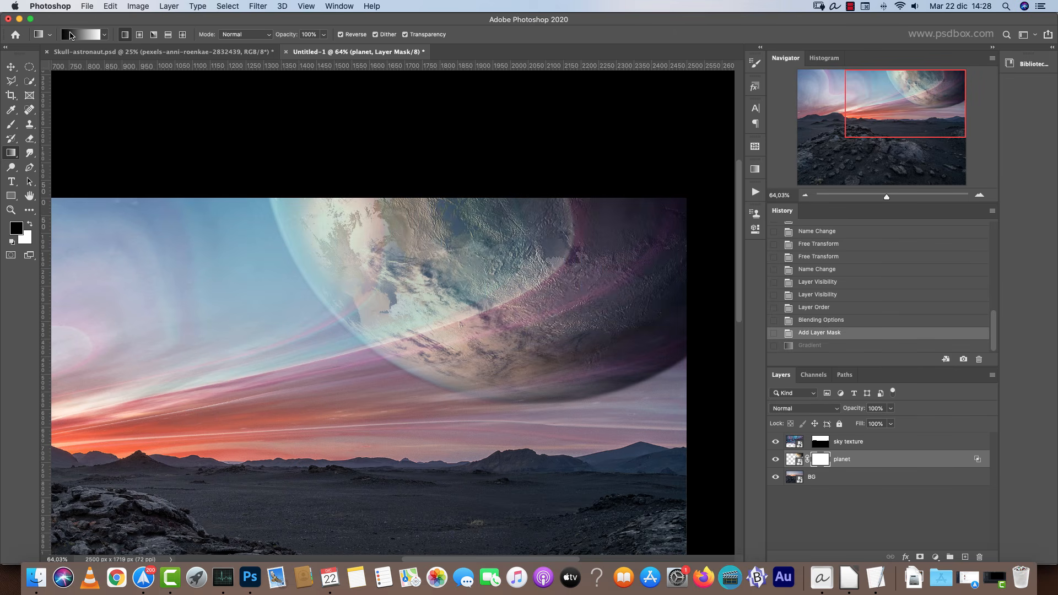
{"action": "left_click_drag", "start_coordinate": [342, 408], "coordinate": [718, 117]}
{"action": "key", "text": "super+z"}
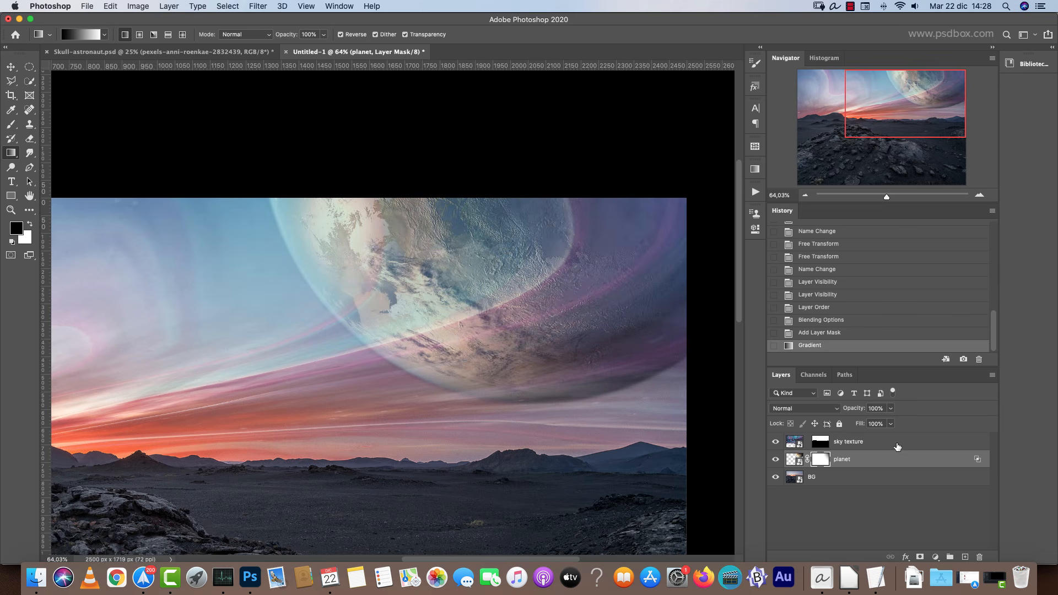
{"action": "left_click_drag", "start_coordinate": [444, 391], "coordinate": [466, 380]}
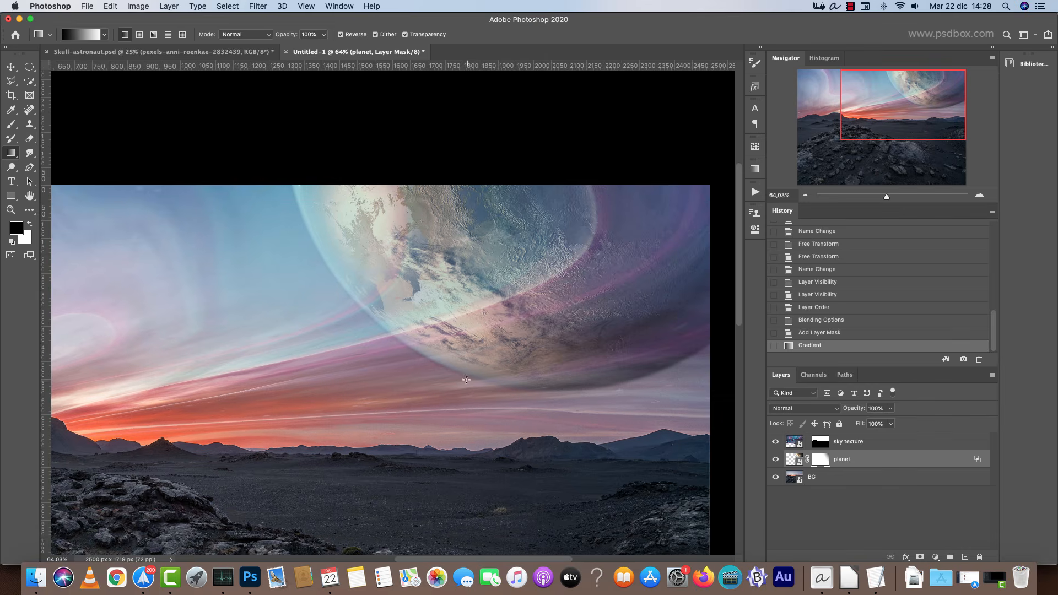
Add a Color Overlay effect to the planet using a blue sampled from the sky.
{"action": "double_click", "coordinate": [932, 462]}
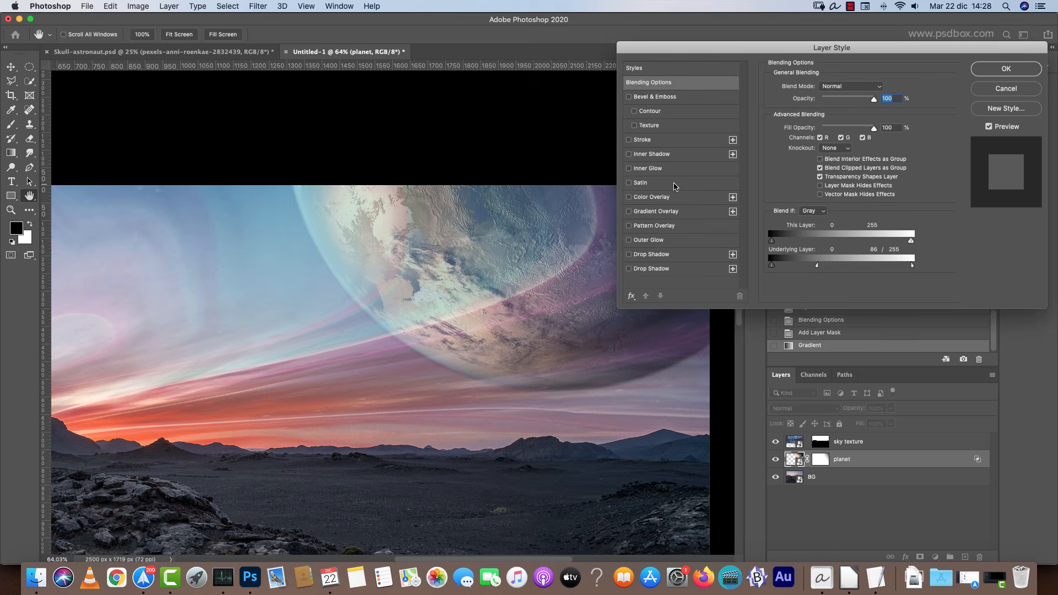
{"action": "left_click", "coordinate": [651, 197]}
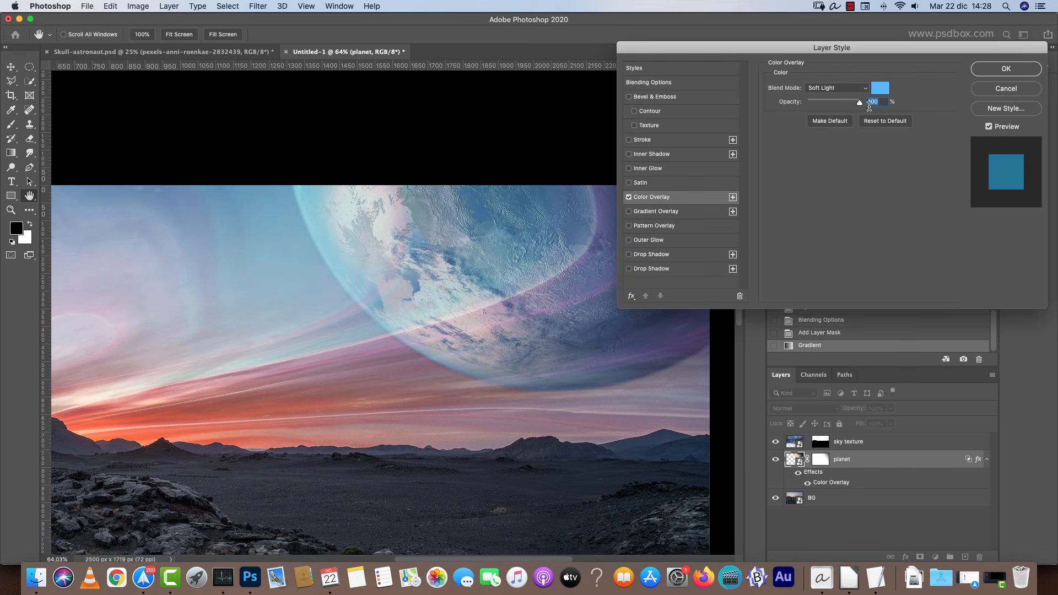
{"action": "left_click", "coordinate": [880, 88]}
{"action": "left_click", "coordinate": [320, 268]}
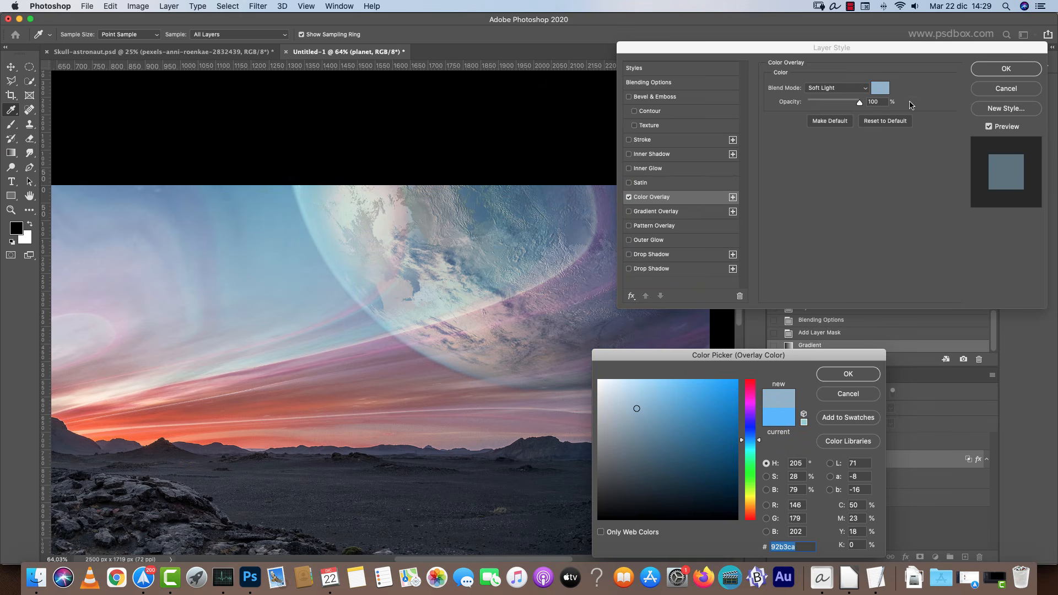
{"action": "left_click", "coordinate": [847, 374]}
Set the Color Overlay to Screen blending, color #5c707e and 67% opacity, and apply the layer style.
{"action": "left_click", "coordinate": [832, 89]}
{"action": "left_click", "coordinate": [833, 41]}
{"action": "left_click", "coordinate": [880, 88]}
{"action": "left_click_drag", "start_coordinate": [625, 422], "coordinate": [635, 449]}
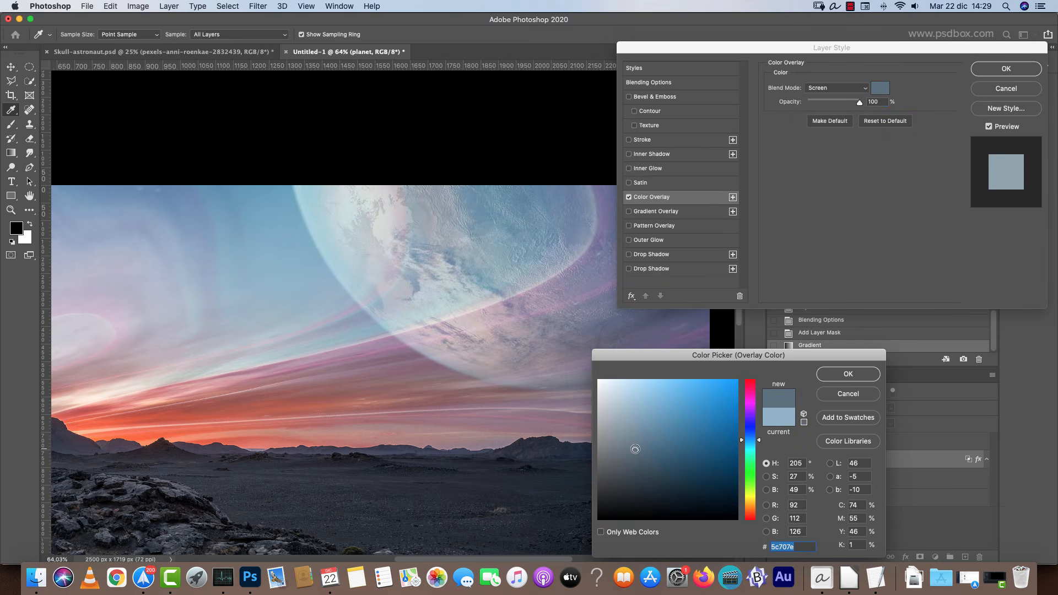
{"action": "left_click", "coordinate": [844, 373]}
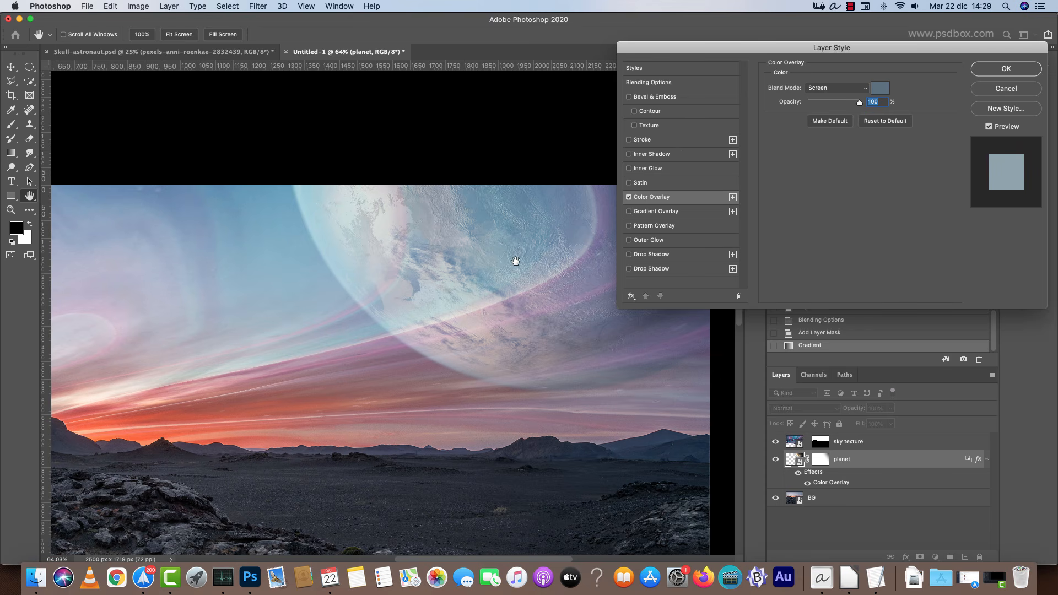
{"action": "left_click_drag", "start_coordinate": [865, 110], "coordinate": [832, 110]}
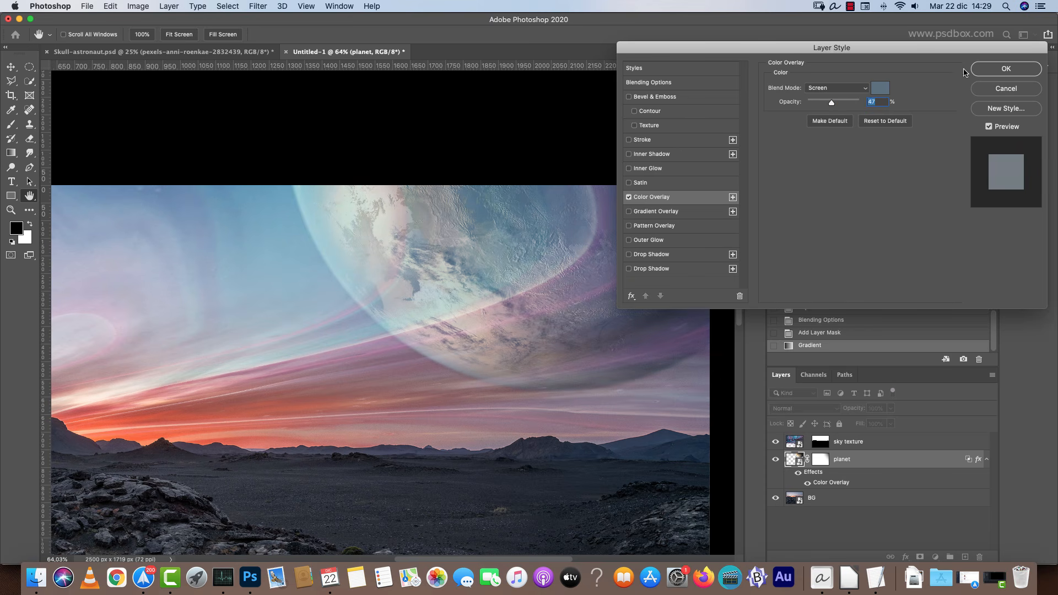
{"action": "left_click", "coordinate": [1007, 68]}
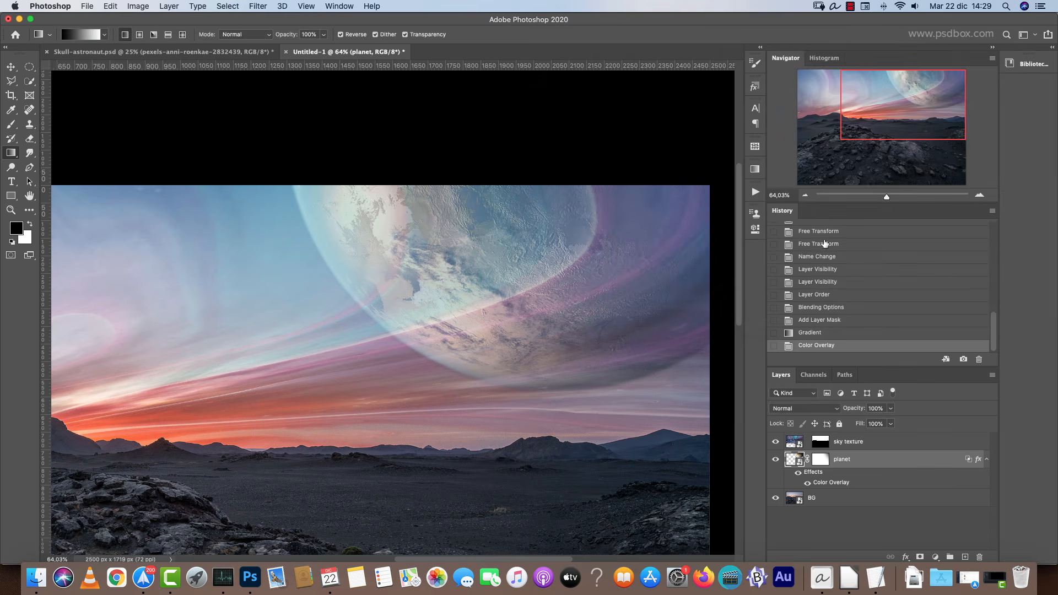
{"action": "left_click_drag", "start_coordinate": [903, 117], "coordinate": [889, 90]}
{"action": "double_click", "coordinate": [923, 461]}
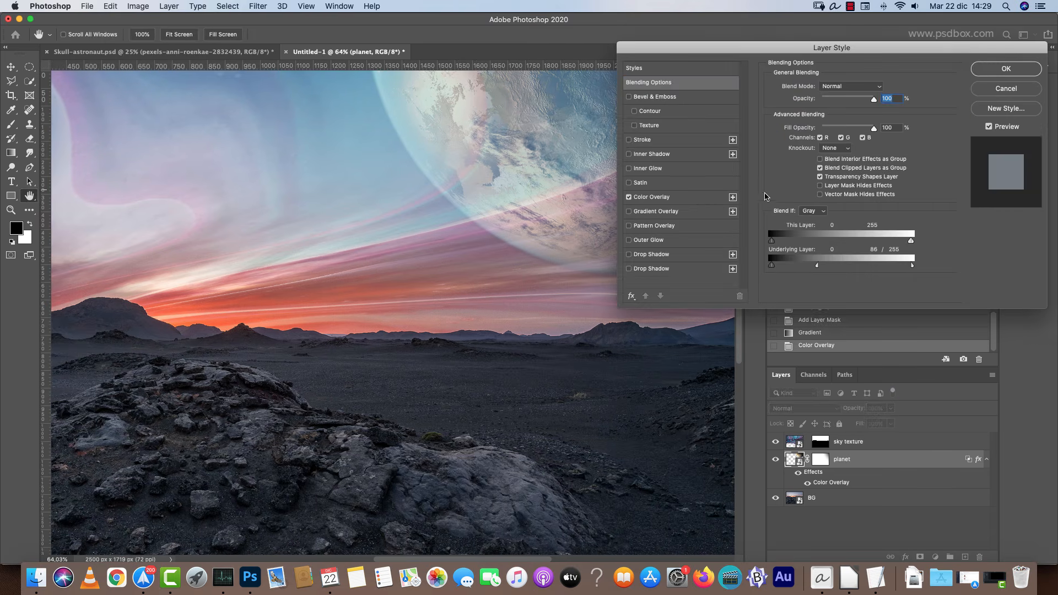
{"action": "left_click", "coordinate": [642, 158]}
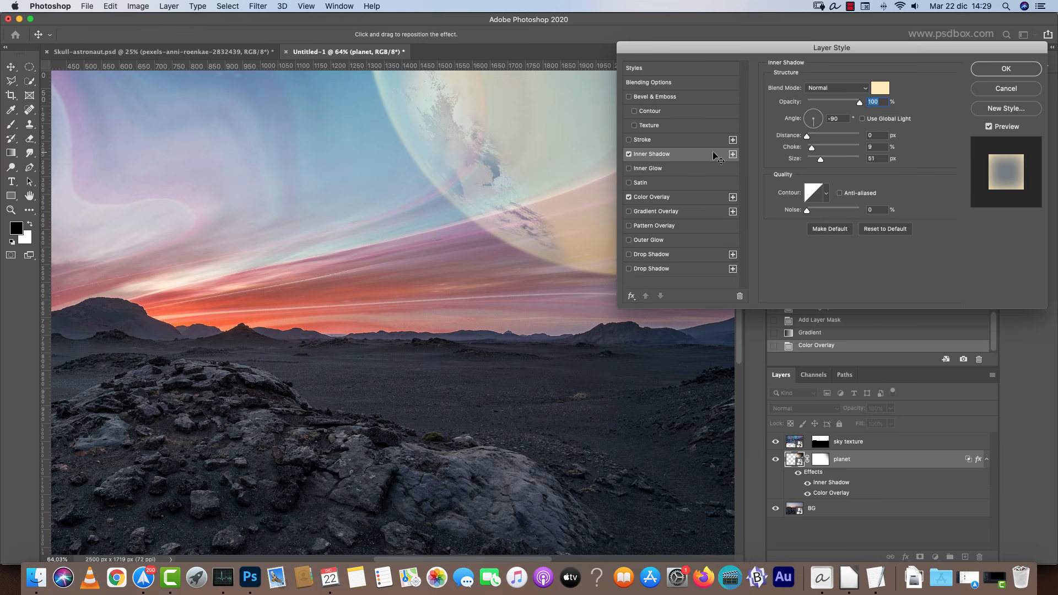
{"action": "left_click", "coordinate": [1017, 91]}
{"action": "left_click_drag", "start_coordinate": [576, 259], "coordinate": [497, 373]}
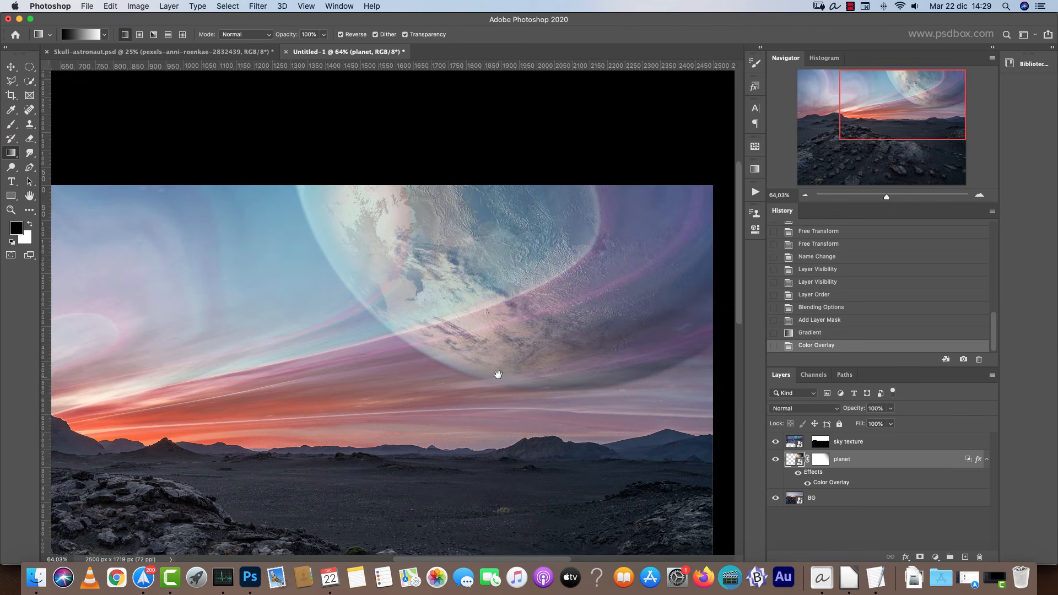
Fill the planet's layer mask with white to clear the gradient.
{"action": "left_click", "coordinate": [824, 459]}
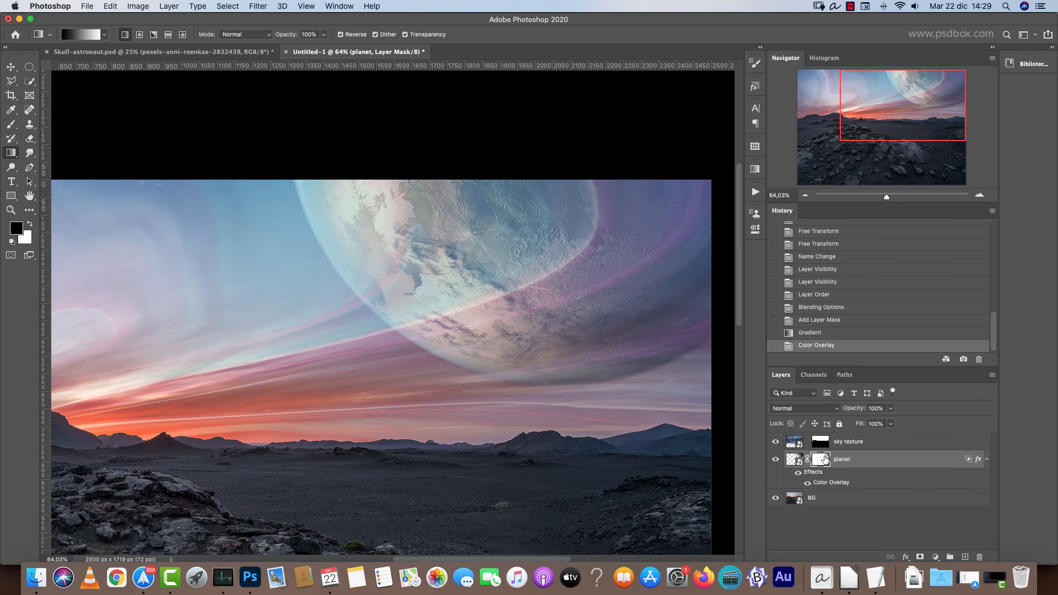
{"action": "key", "text": "x"}
{"action": "key", "text": "alt+BackSpace"}
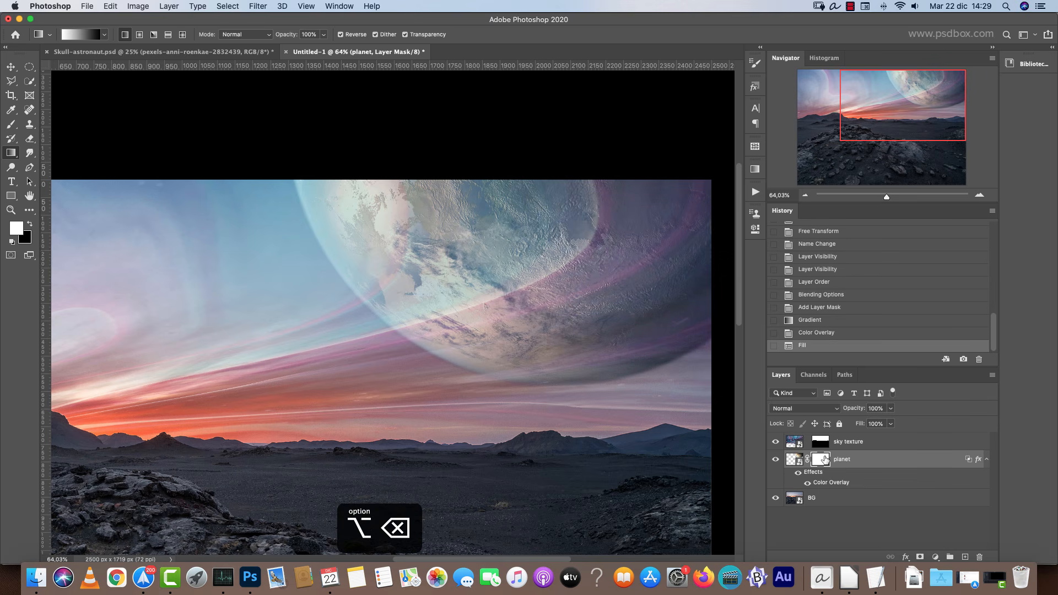
Add an Inner Shadow to the planet with angle -124°, distance 67 px, choke 1% and size 152 px.
{"action": "double_click", "coordinate": [874, 460]}
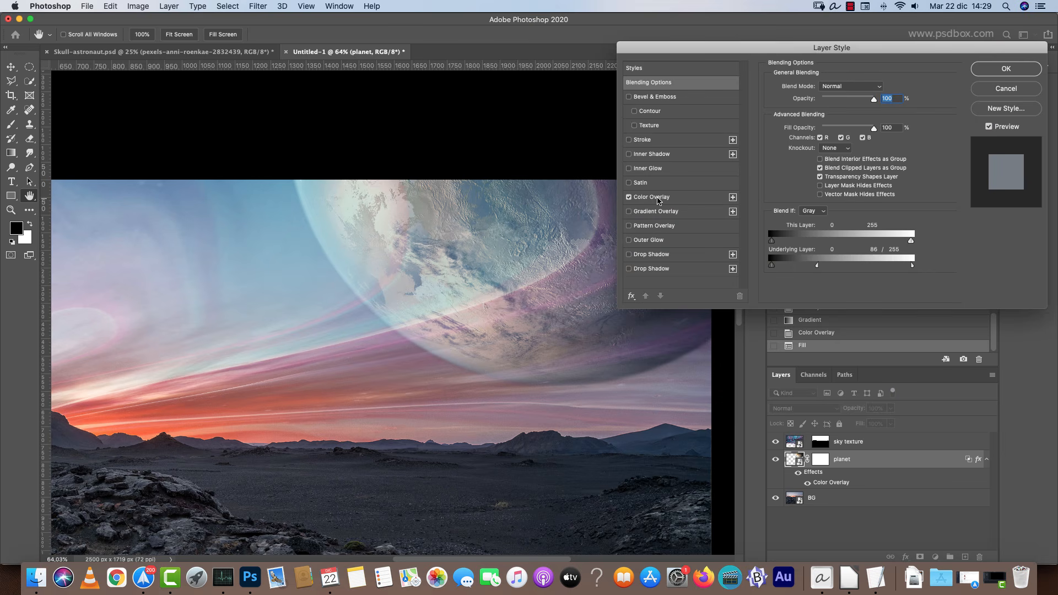
{"action": "left_click", "coordinate": [654, 155]}
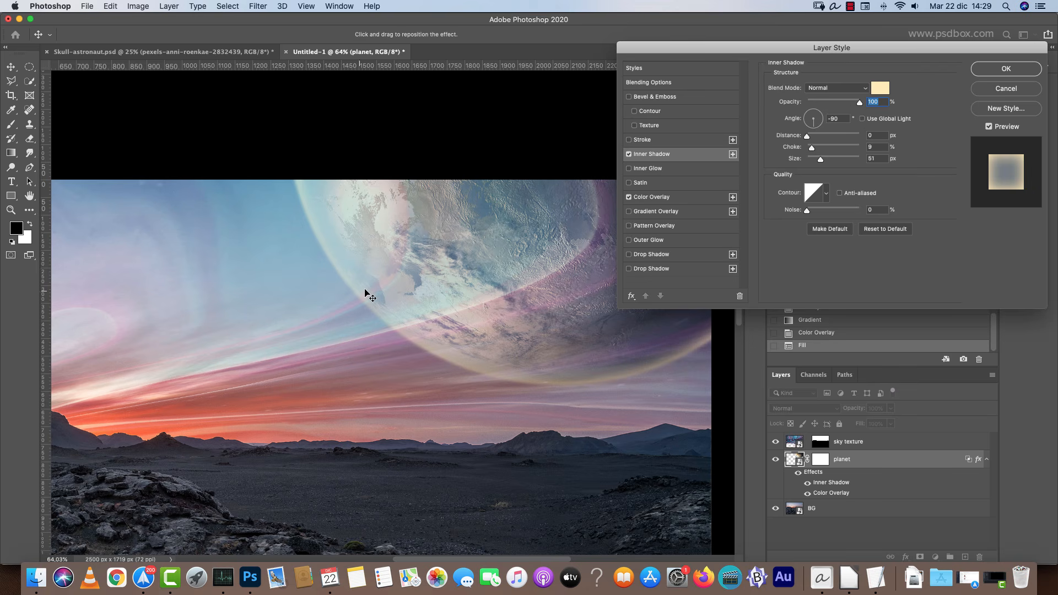
{"action": "left_click_drag", "start_coordinate": [815, 128], "coordinate": [804, 135]}
{"action": "key", "text": "Tab"}
{"action": "mouse_move", "coordinate": [821, 160]}
{"action": "left_mouse_down"}
{"action": "mouse_move", "coordinate": [804, 160]}
{"action": "mouse_move", "coordinate": [830, 132]}
{"action": "mouse_move", "coordinate": [842, 135]}
{"action": "mouse_move", "coordinate": [840, 161]}
{"action": "left_mouse_up"}
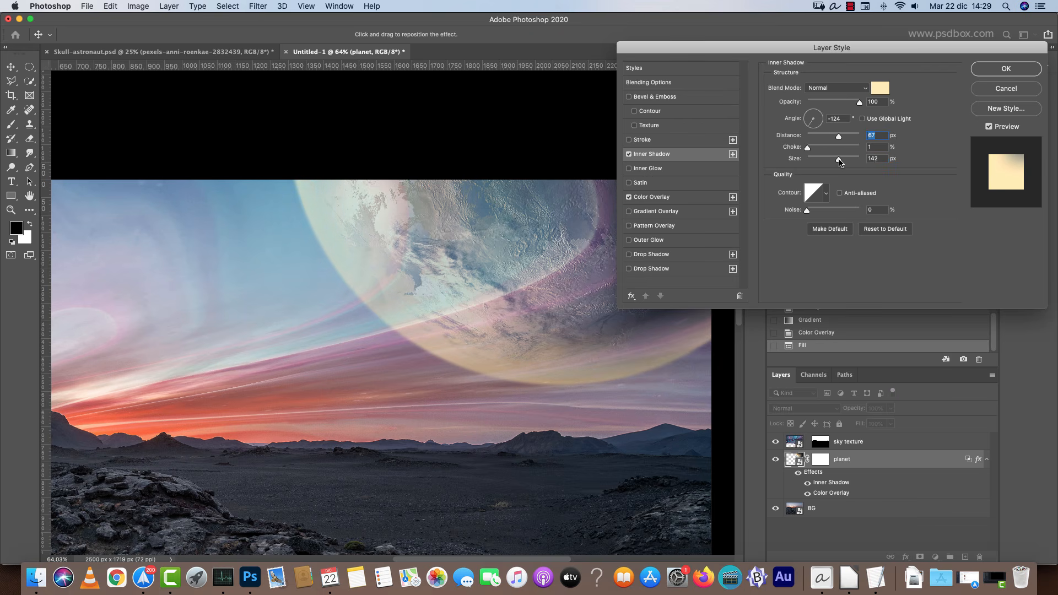
Set the inner shadow color to #84a1bb, sampled from the sky, and its blend mode to Screen.
{"action": "left_click", "coordinate": [880, 88]}
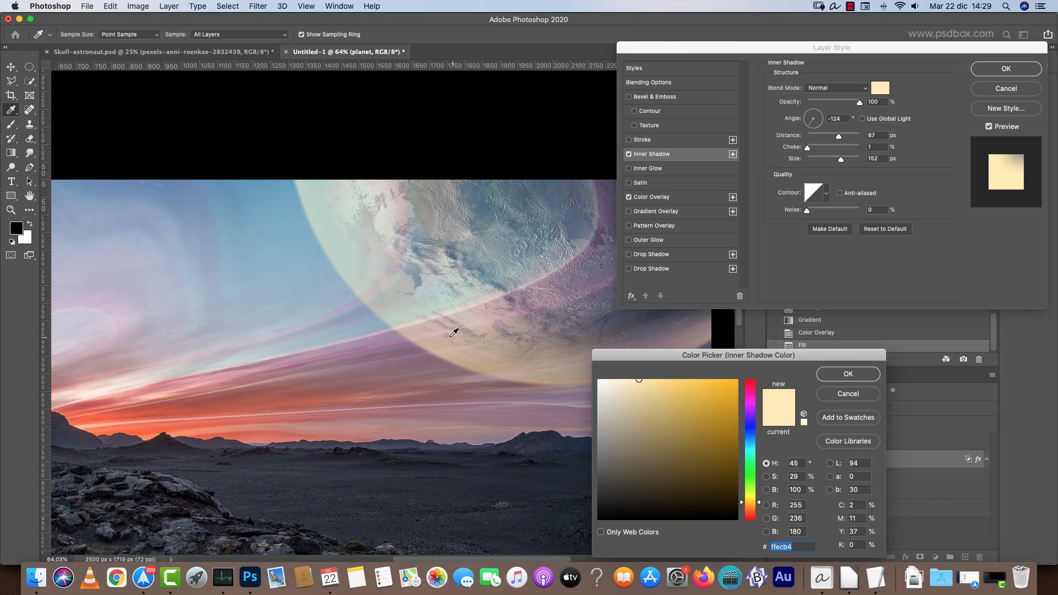
{"action": "left_click", "coordinate": [341, 332]}
{"action": "left_click", "coordinate": [639, 420]}
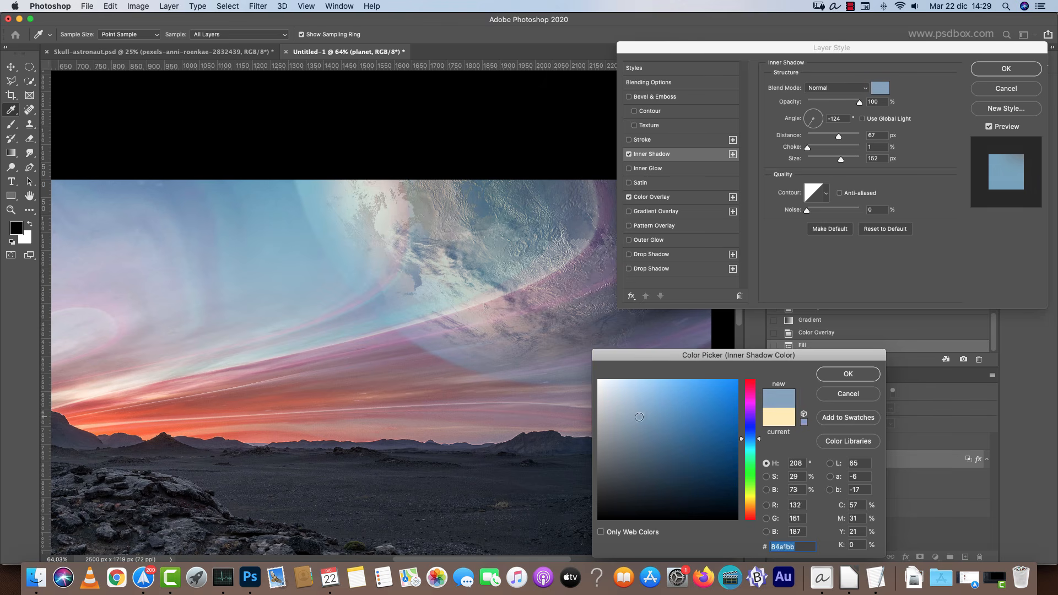
{"action": "left_click", "coordinate": [847, 373]}
{"action": "left_click", "coordinate": [836, 88]}
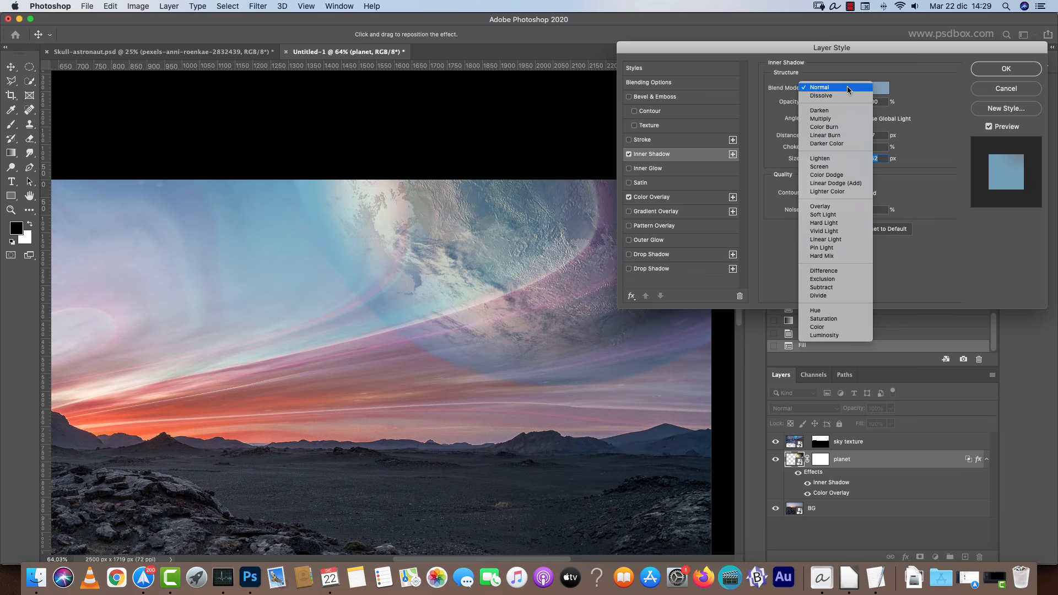
{"action": "left_click", "coordinate": [821, 171]}
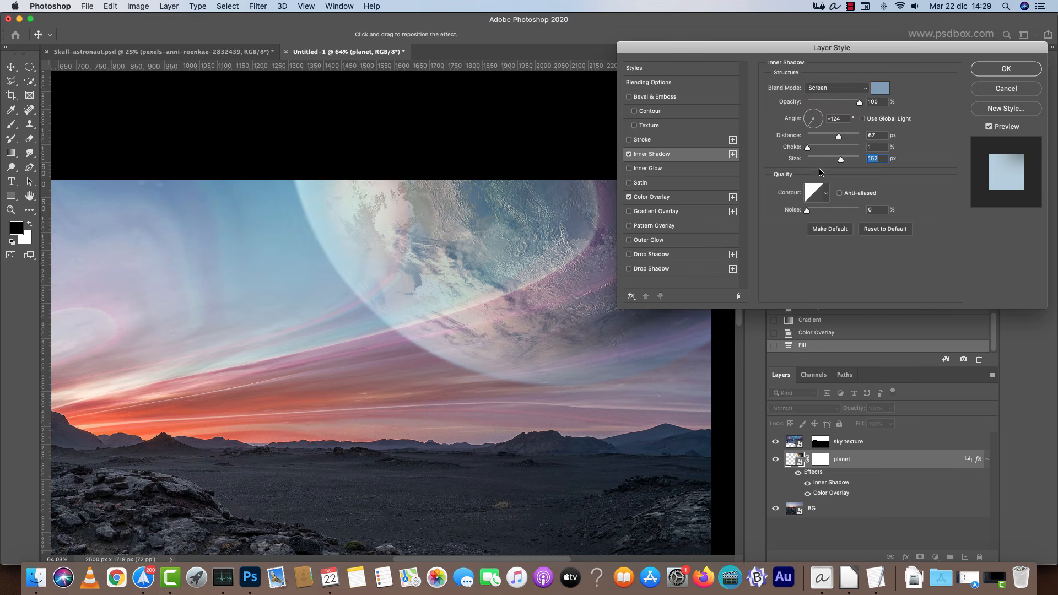
Add a Drop Shadow glow to the planet with Screen blending, size 185 px and color #cbf3ff.
{"action": "left_click", "coordinate": [629, 154]}
{"action": "left_click", "coordinate": [629, 155]}
{"action": "left_click", "coordinate": [656, 269]}
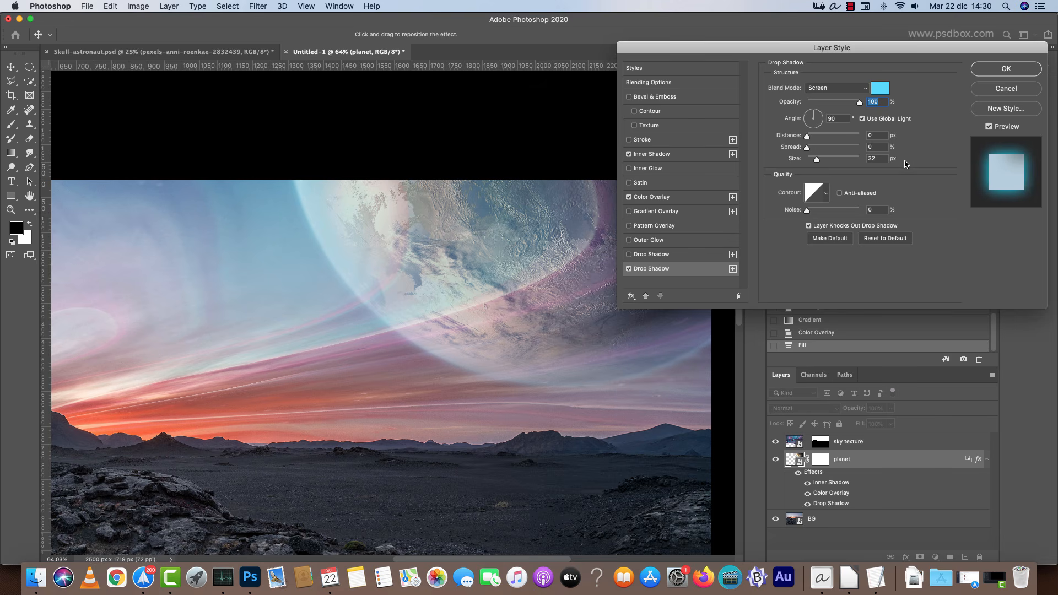
{"action": "left_click_drag", "start_coordinate": [825, 161], "coordinate": [849, 161]}
{"action": "left_click", "coordinate": [880, 89]}
{"action": "mouse_move", "coordinate": [636, 393]}
{"action": "left_mouse_down"}
{"action": "mouse_move", "coordinate": [627, 394]}
{"action": "mouse_move", "coordinate": [626, 375]}
{"action": "left_mouse_up"}
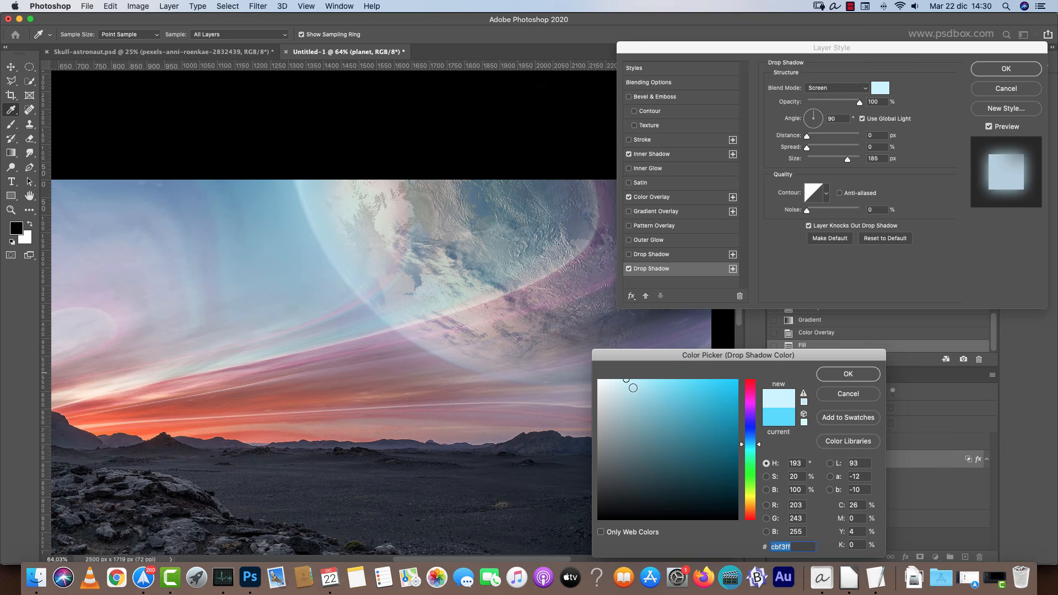
{"action": "left_click", "coordinate": [841, 380]}
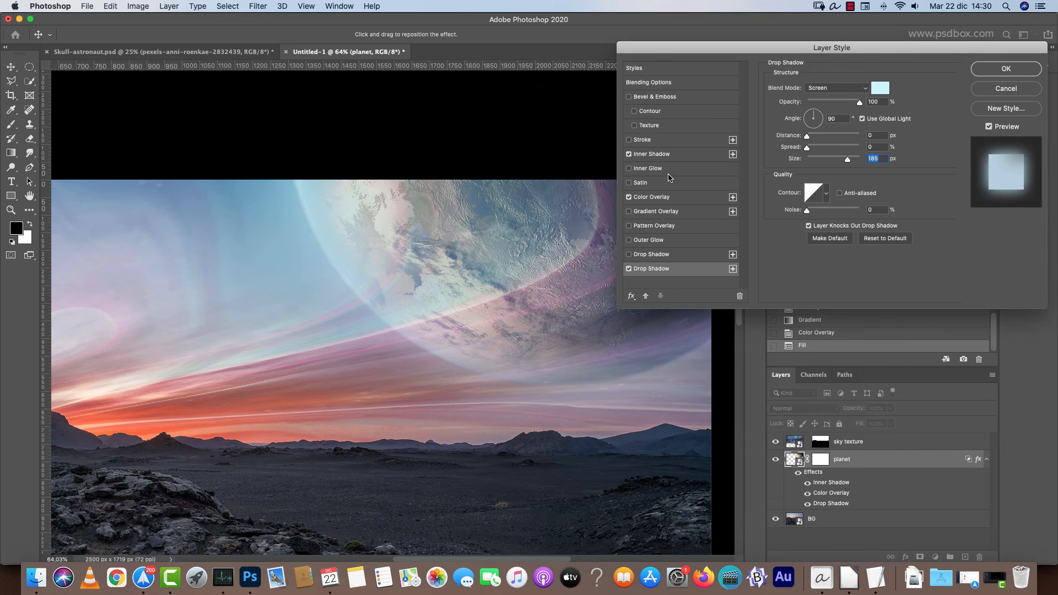
{"action": "left_click", "coordinate": [629, 272]}
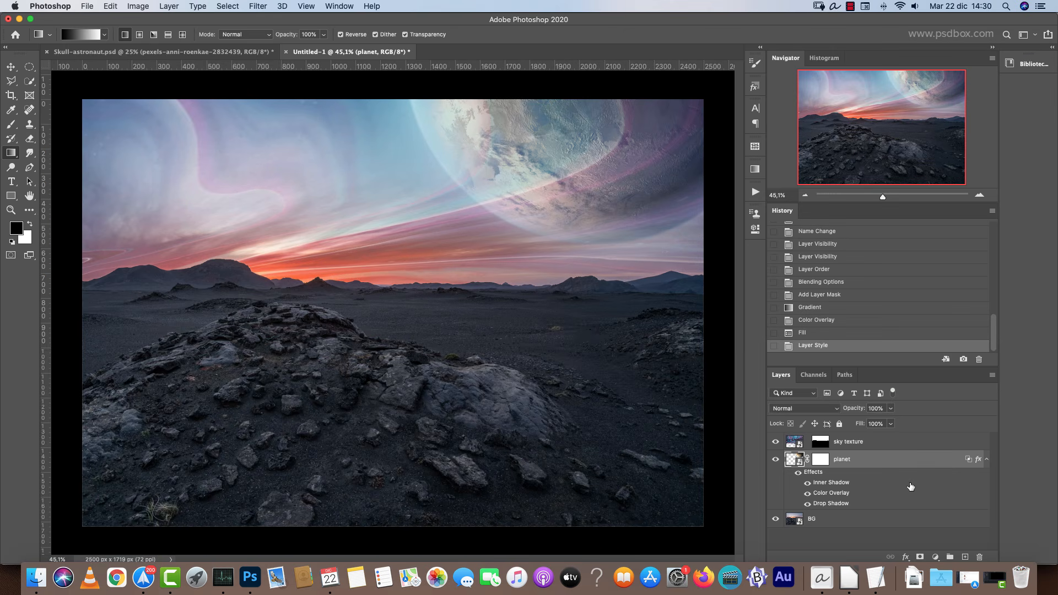
Put the planet layer into a new layer group.
{"action": "double_click", "coordinate": [930, 460]}
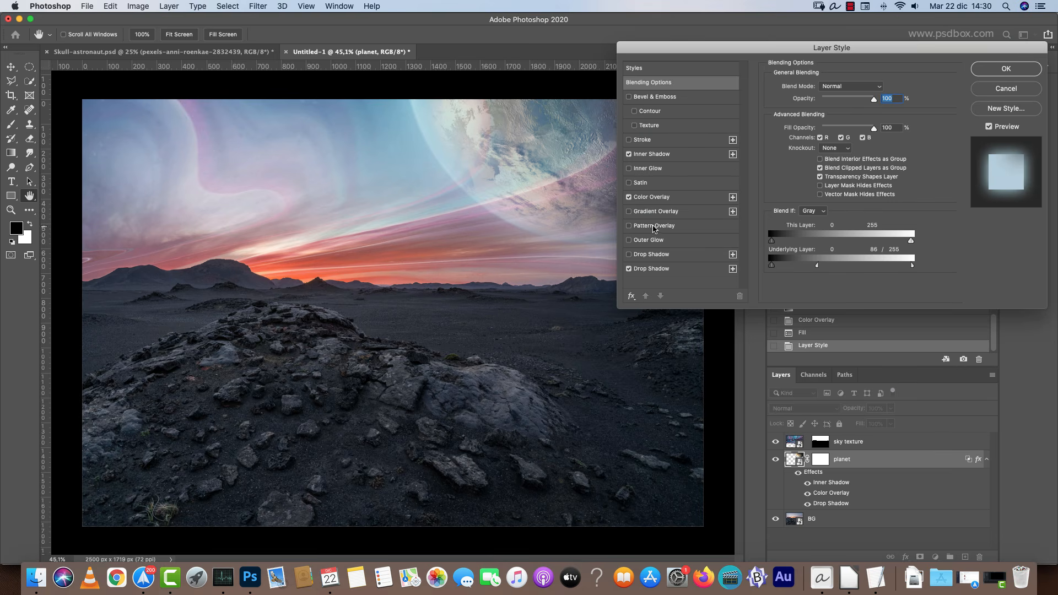
{"action": "left_click_drag", "start_coordinate": [910, 51], "coordinate": [909, 59]}
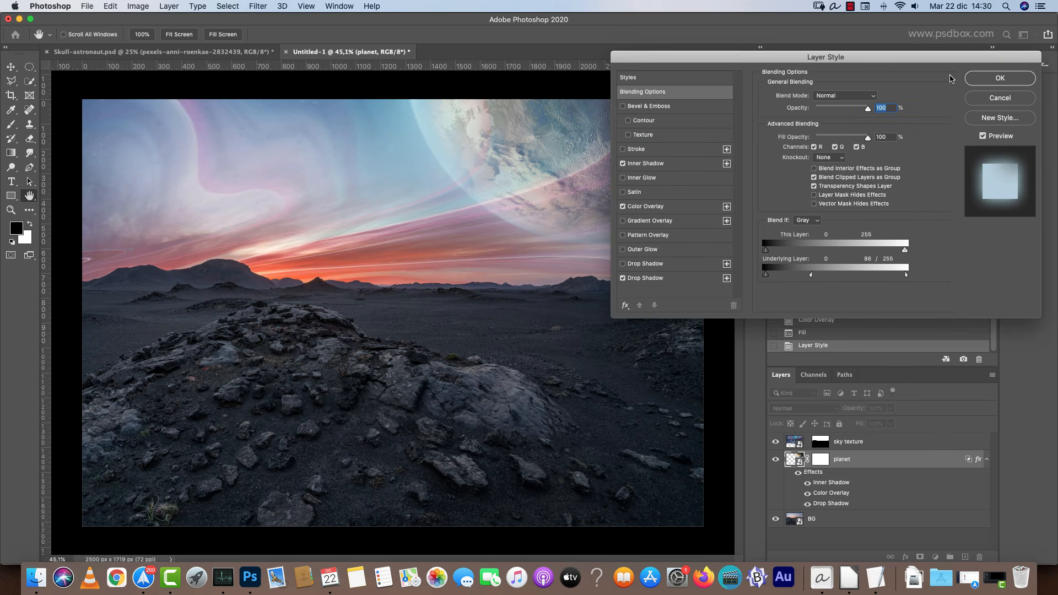
{"action": "left_click", "coordinate": [1004, 77]}
{"action": "left_click", "coordinate": [984, 194]}
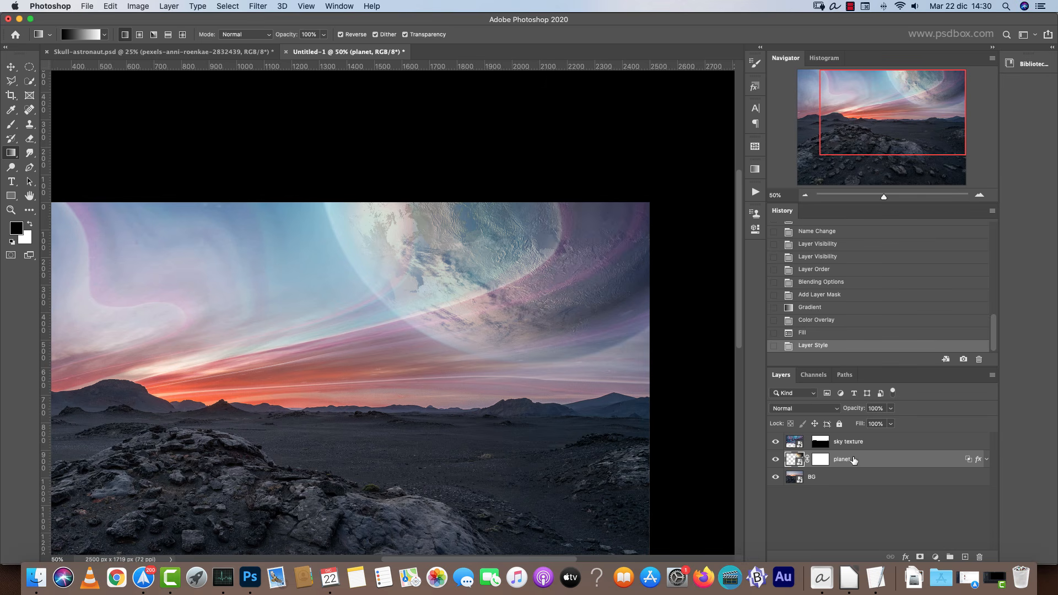
{"action": "key", "text": "super+g"}
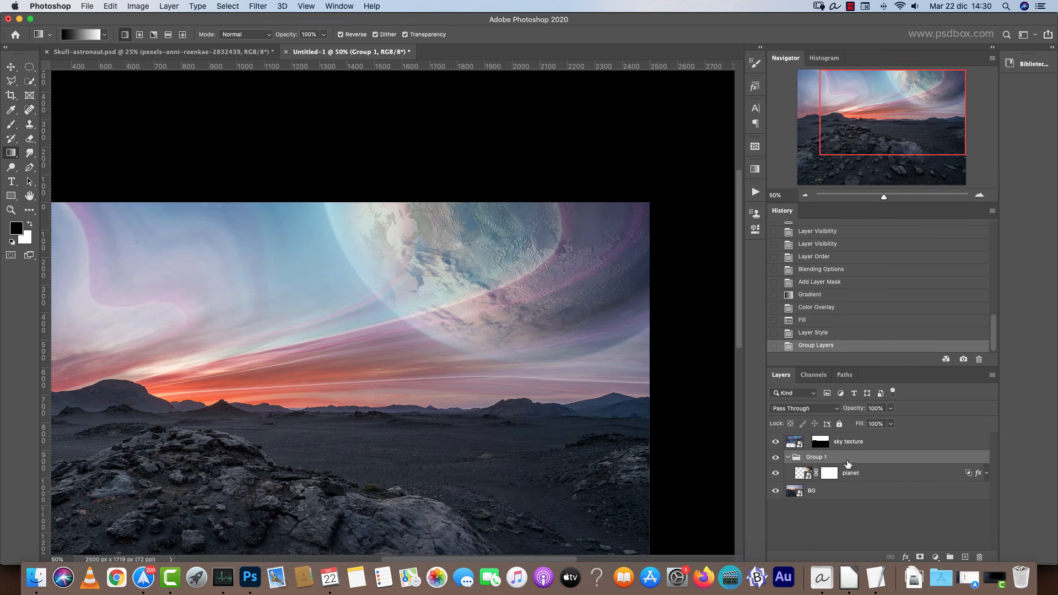
Rename the new group to planet group.
{"action": "double_click", "coordinate": [817, 457]}
{"action": "type", "text": "planet g"}
{"action": "key", "text": "Return"}
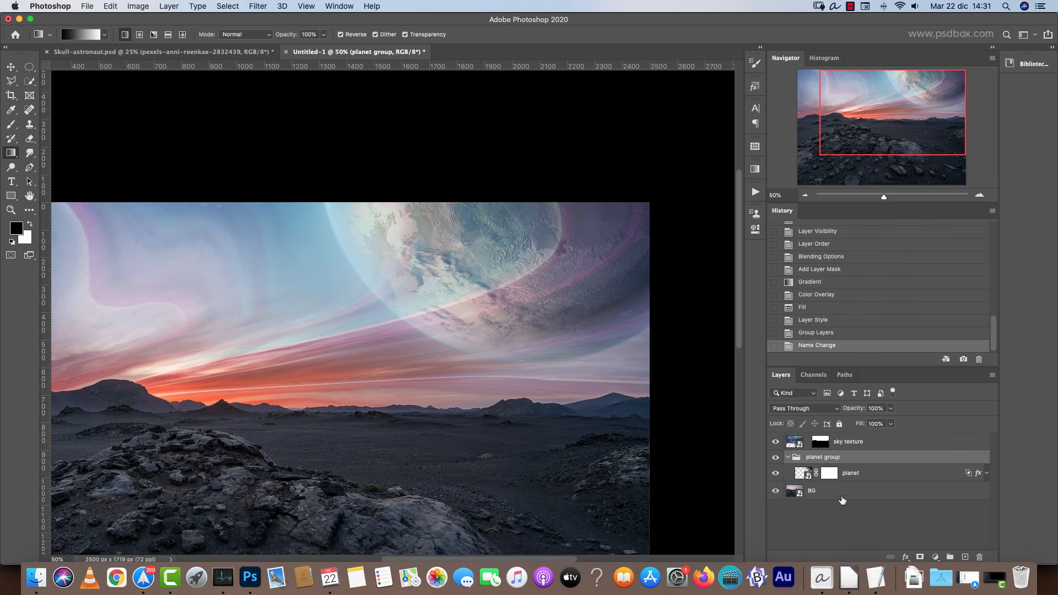
Move the layer mask from the planet layer onto the planet group.
{"action": "left_click_drag", "start_coordinate": [829, 472], "coordinate": [832, 460]}
{"action": "left_click", "coordinate": [832, 476]}
{"action": "left_click", "coordinate": [826, 462]}
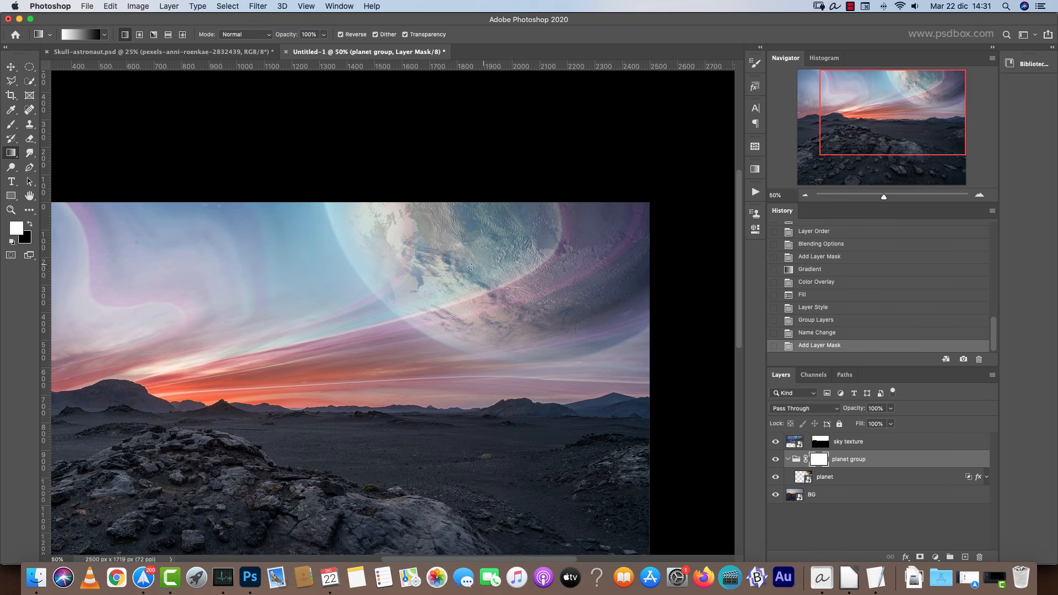
Swap the colors and fill the planet group's mask with a diagonal gradient from the planet's centre toward its upper right.
{"action": "left_click_drag", "start_coordinate": [570, 228], "coordinate": [598, 194]}
{"action": "key", "text": "super+z"}
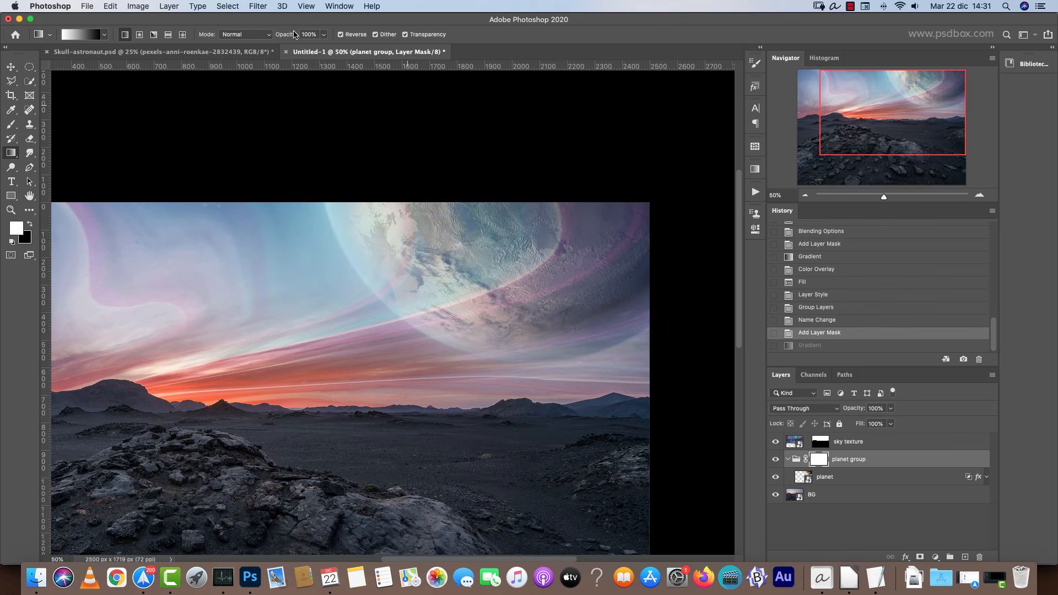
{"action": "key", "text": "x"}
{"action": "left_click", "coordinate": [843, 475]}
{"action": "left_click", "coordinate": [817, 459]}
{"action": "left_click_drag", "start_coordinate": [449, 321], "coordinate": [647, 174]}
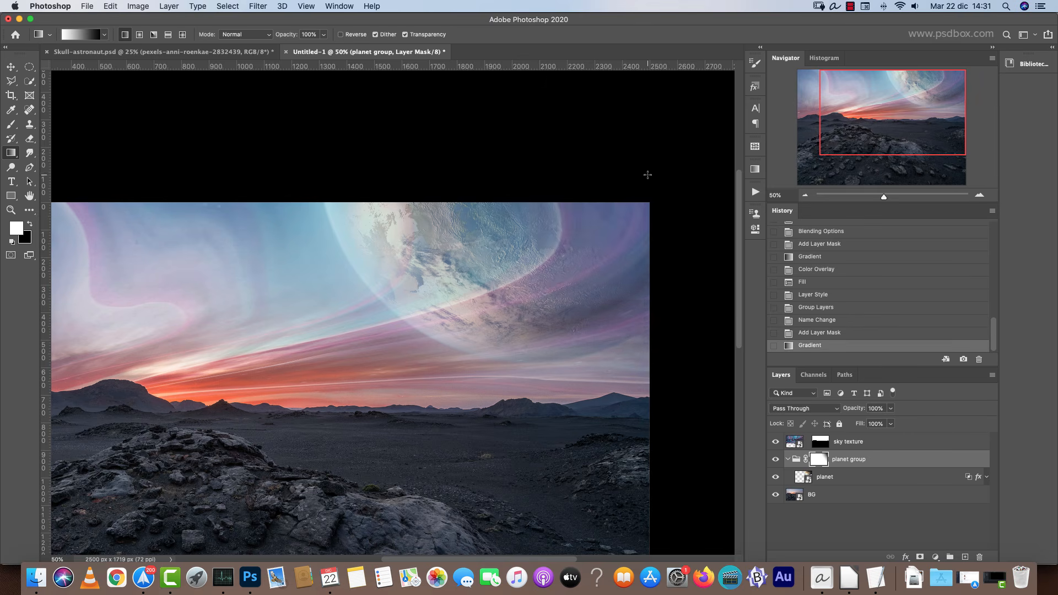
{"action": "key", "text": "super+z"}
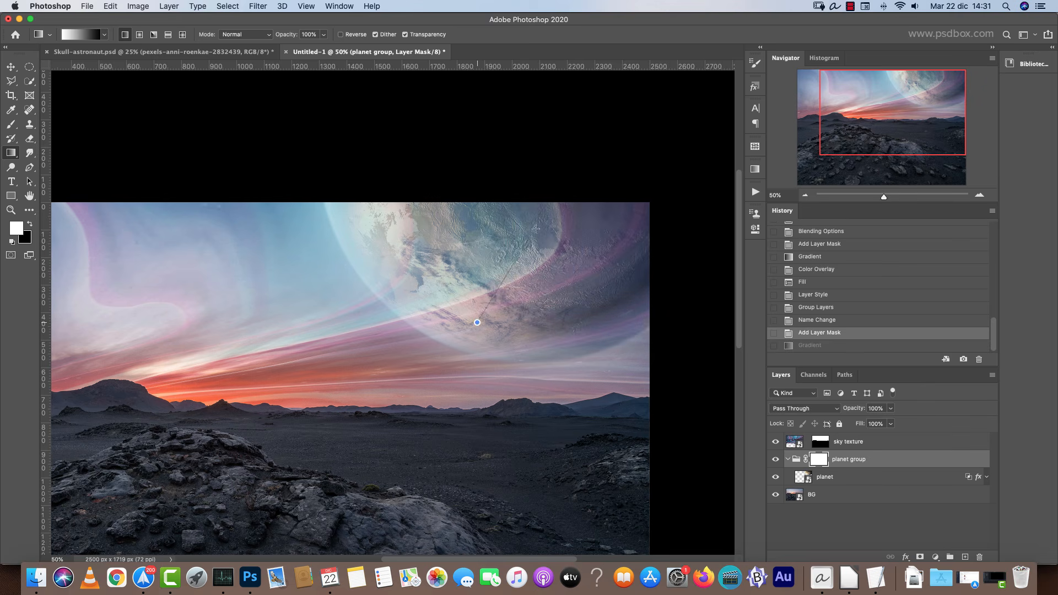
{"action": "key", "text": "super+shift+z"}
{"action": "key", "text": "super+z"}
{"action": "left_click_drag", "start_coordinate": [435, 350], "coordinate": [576, 177]}
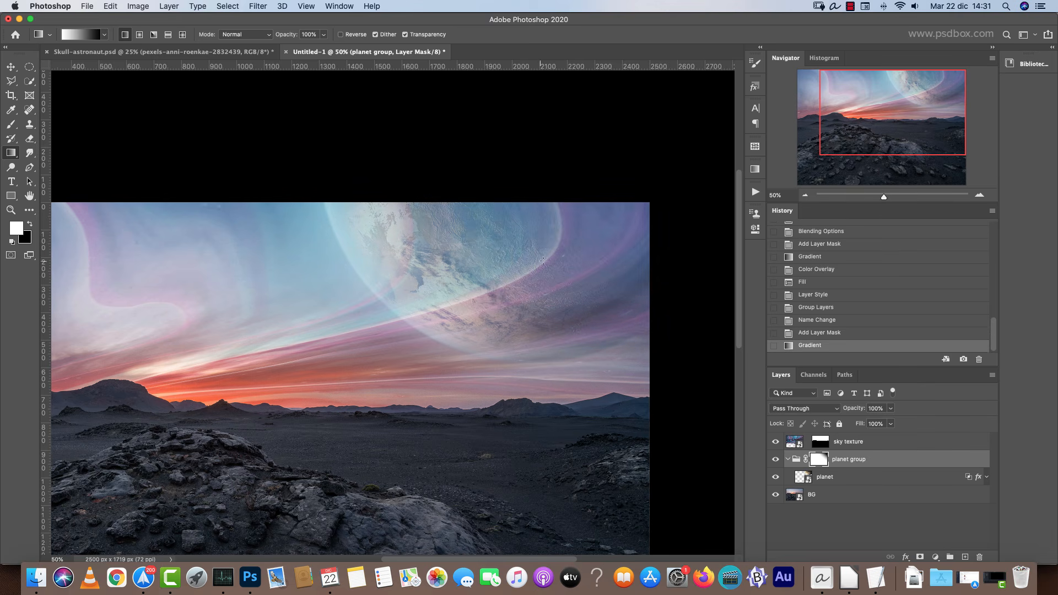
{"action": "key", "text": "super+z"}
{"action": "left_click_drag", "start_coordinate": [452, 323], "coordinate": [665, 154]}
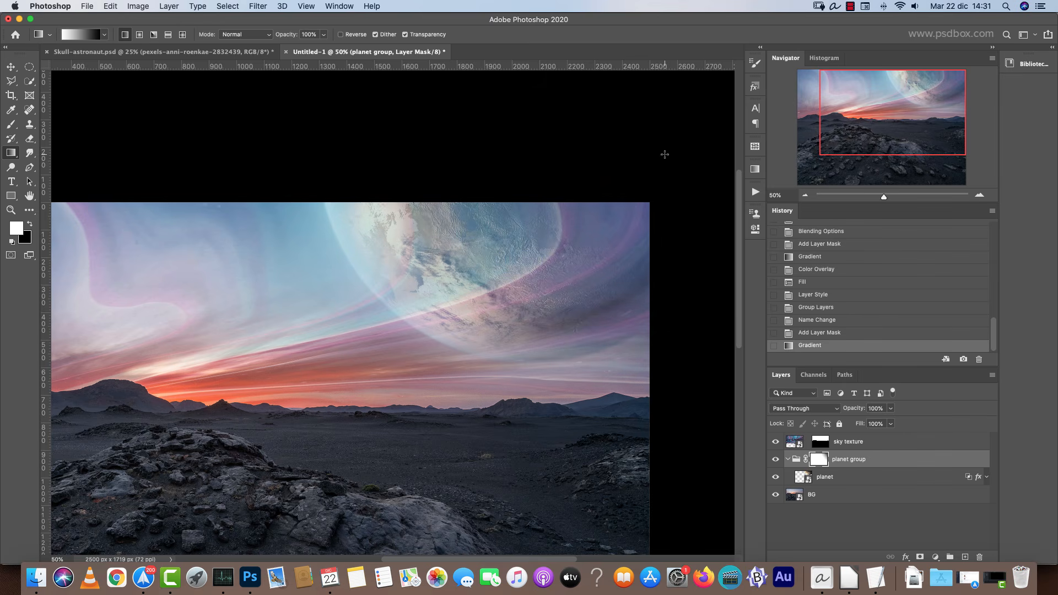
Add a Gradient Overlay to the planet using the black-to-white Basics preset at 100% opacity.
{"action": "double_click", "coordinate": [882, 478]}
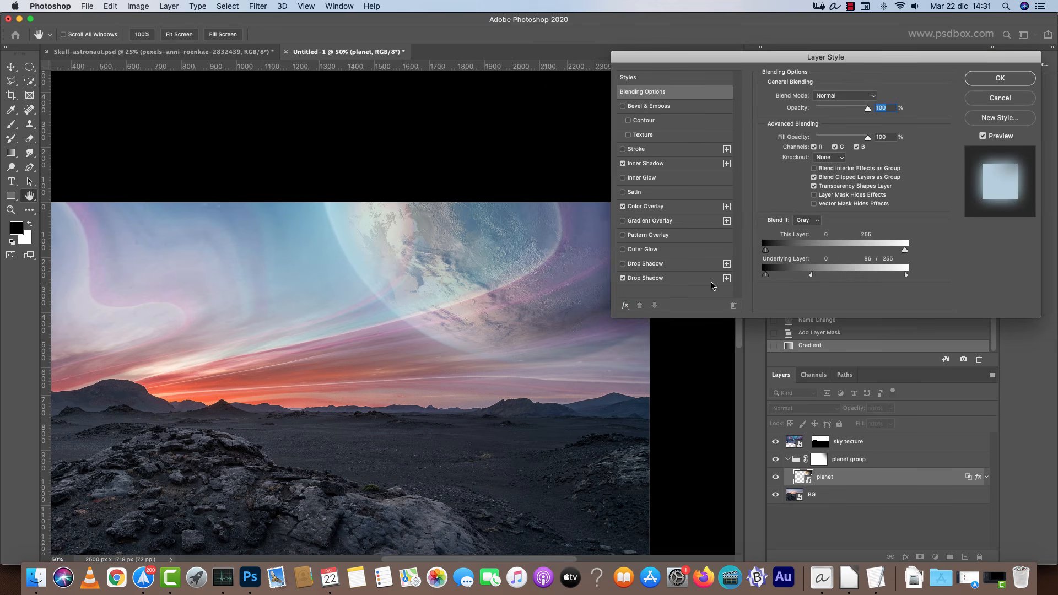
{"action": "left_click", "coordinate": [671, 221]}
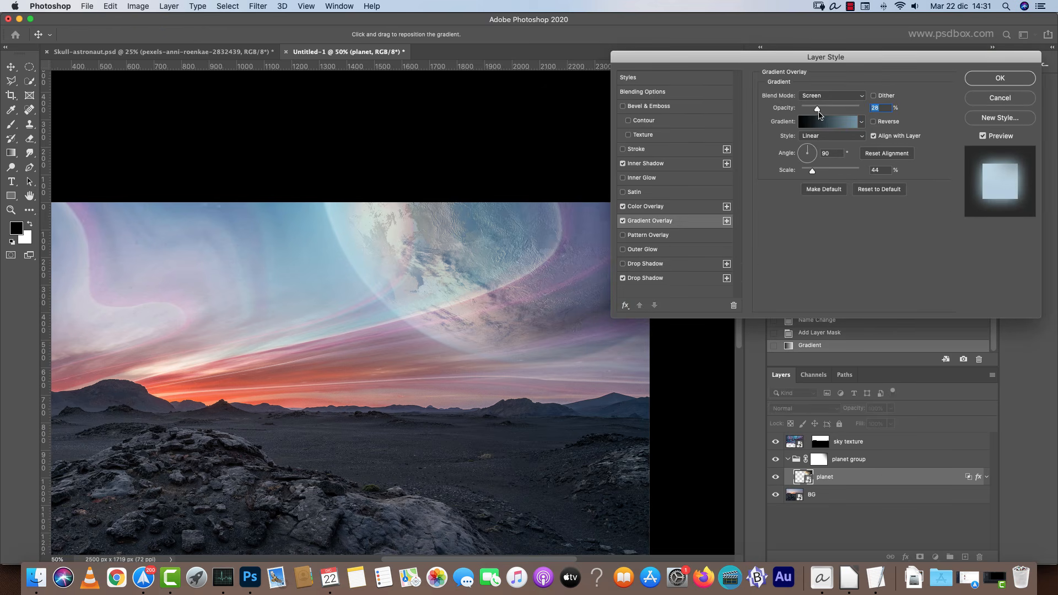
{"action": "left_click", "coordinate": [848, 121]}
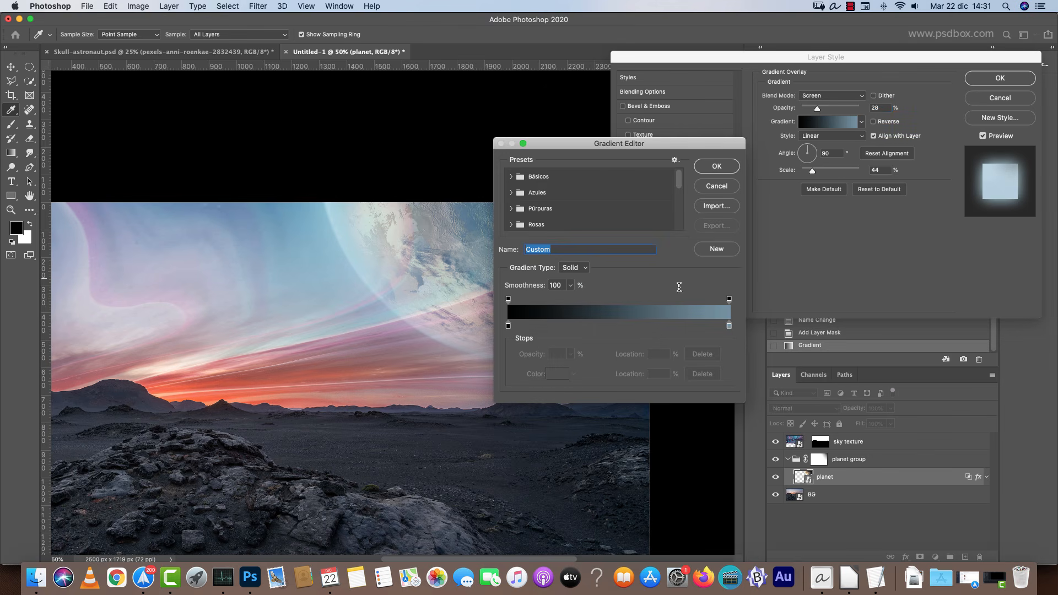
{"action": "left_click", "coordinate": [511, 176]}
{"action": "left_click", "coordinate": [535, 195]}
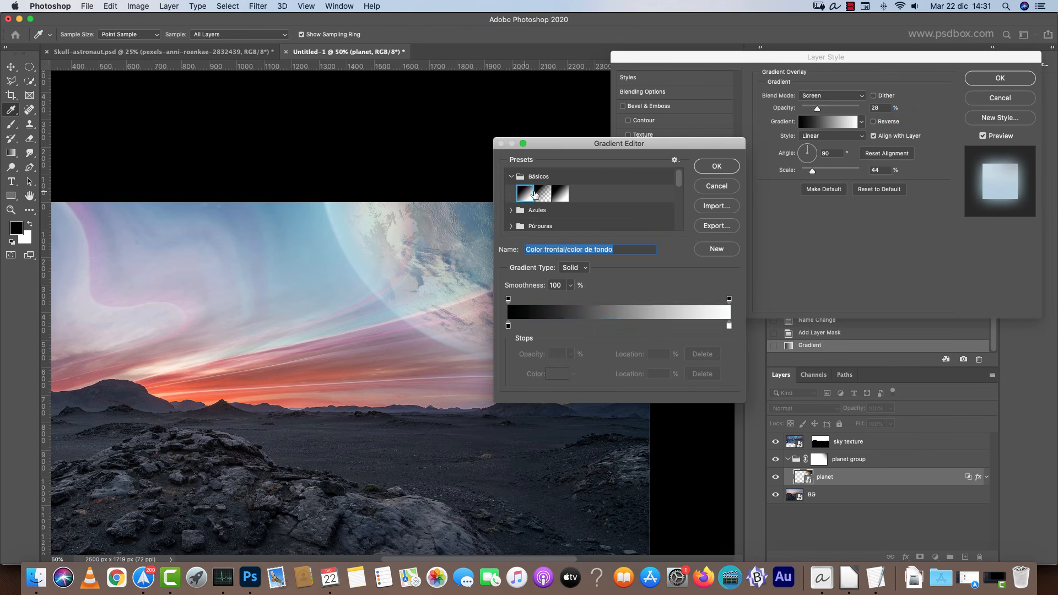
{"action": "left_click", "coordinate": [716, 166]}
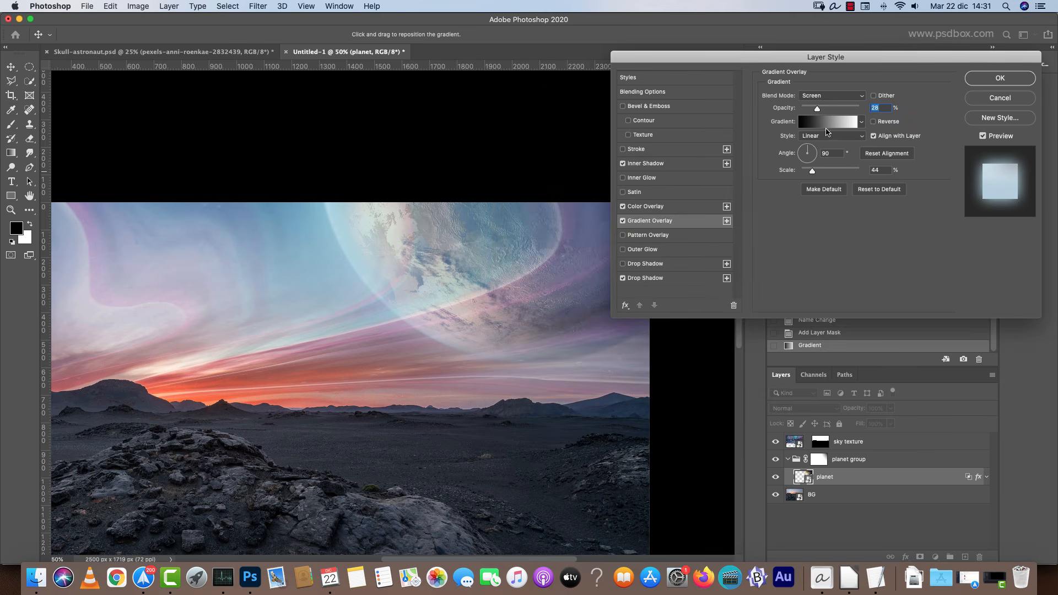
{"action": "type", "text": "100"}
Set the planet's gradient overlay blend mode to Multiply and its angle to 45°, then confirm the style.
{"action": "left_click", "coordinate": [828, 94]}
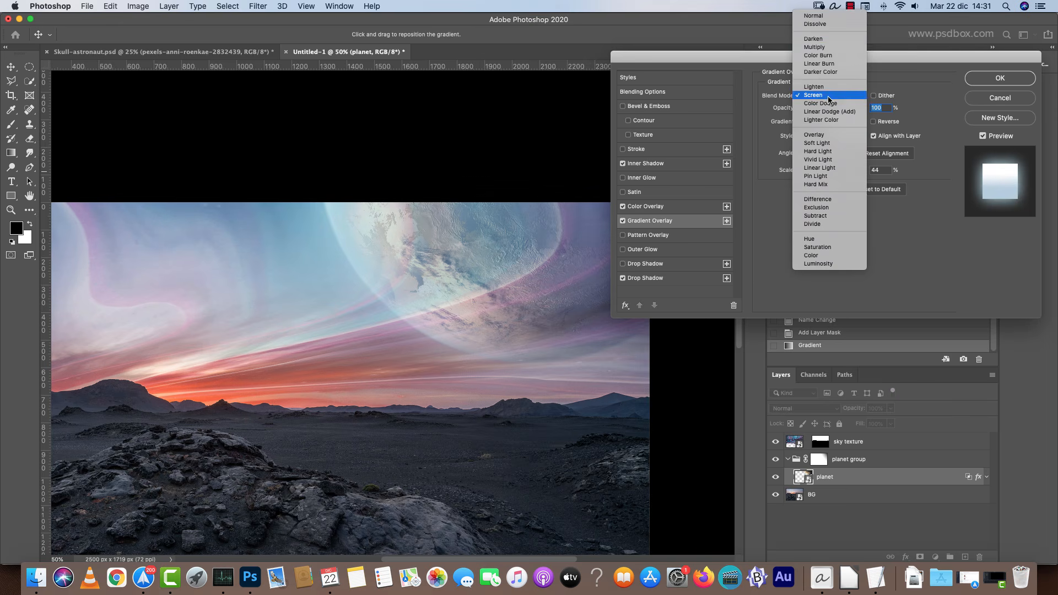
{"action": "left_click", "coordinate": [829, 51]}
{"action": "left_click", "coordinate": [813, 151]}
{"action": "key", "text": "Tab"}
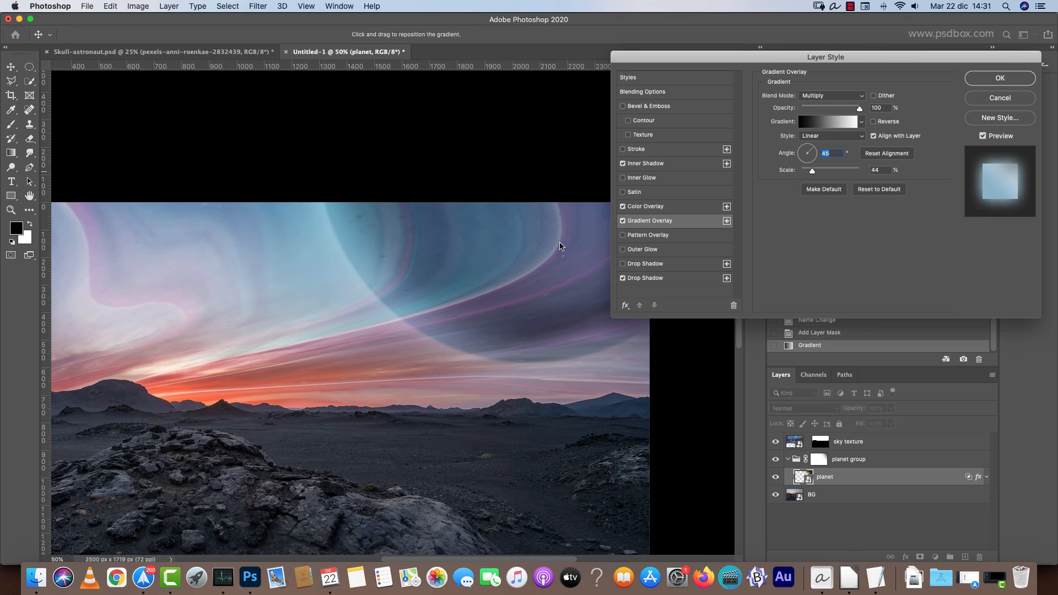
{"action": "left_click", "coordinate": [893, 155]}
{"action": "left_click", "coordinate": [833, 138]}
{"action": "left_click", "coordinate": [822, 135]}
{"action": "left_click", "coordinate": [1010, 78]}
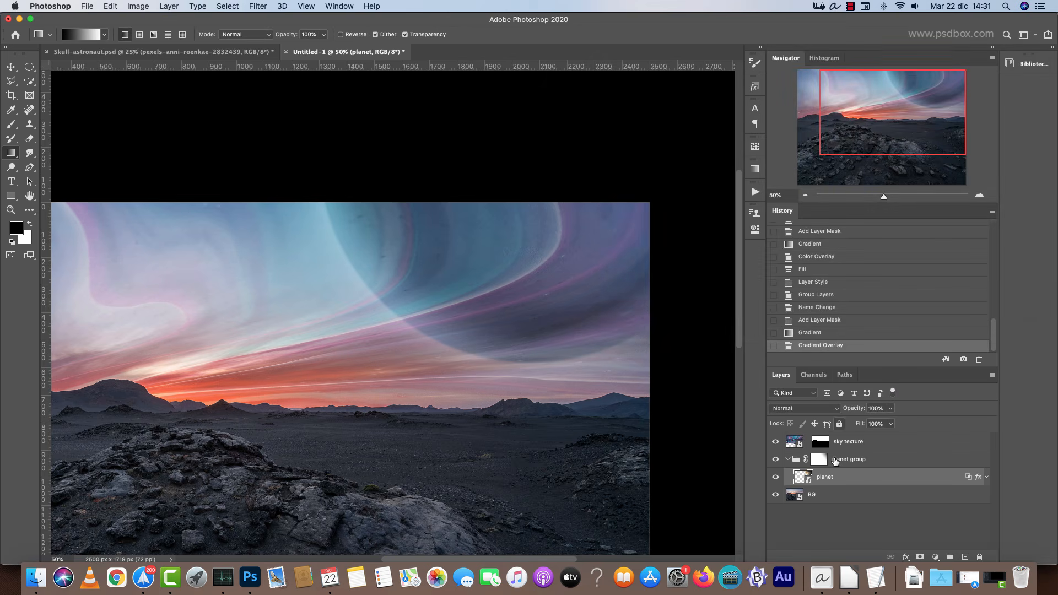
Reverse the planet's gradient overlay, reposition it on the canvas, compare it on and off, and confirm.
{"action": "double_click", "coordinate": [884, 478]}
{"action": "left_click", "coordinate": [650, 221]}
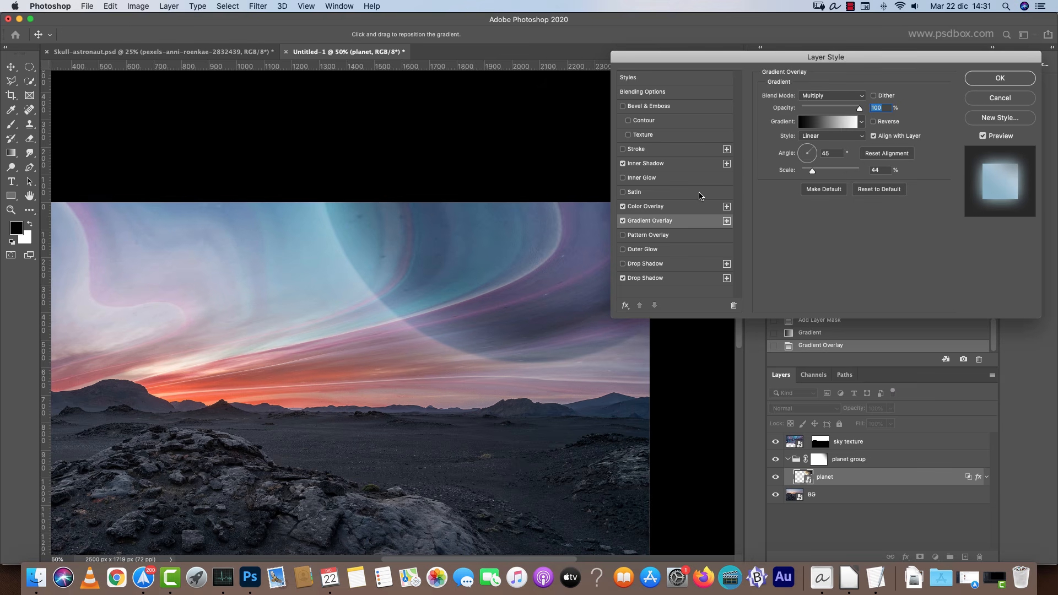
{"action": "mouse_move", "coordinate": [536, 255]}
{"action": "left_mouse_down"}
{"action": "mouse_move", "coordinate": [410, 339]}
{"action": "mouse_move", "coordinate": [548, 229]}
{"action": "mouse_move", "coordinate": [496, 295]}
{"action": "left_mouse_up"}
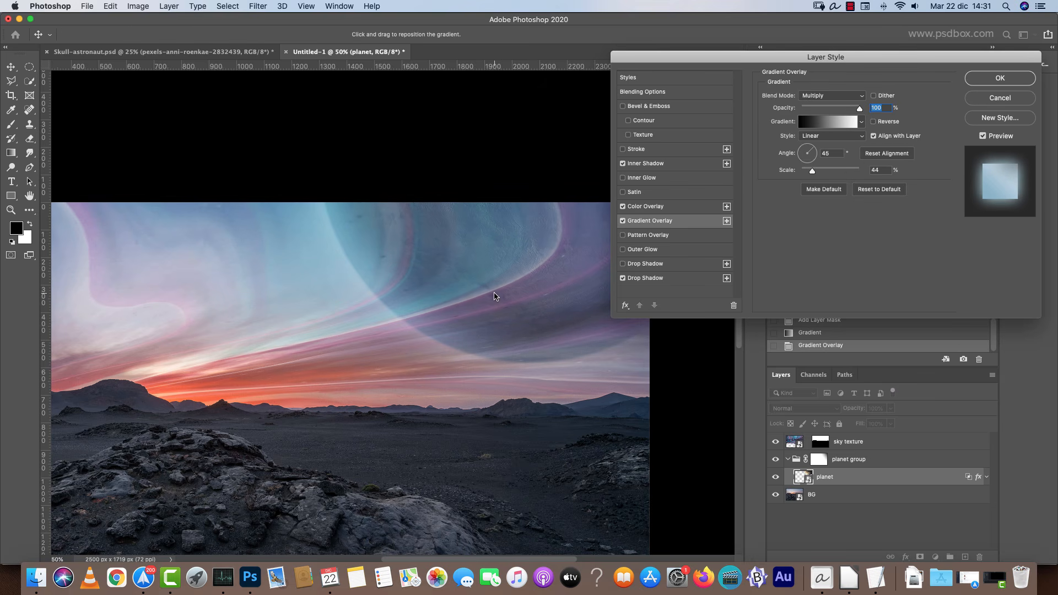
{"action": "left_click", "coordinate": [874, 121]}
{"action": "mouse_move", "coordinate": [491, 303]}
{"action": "left_mouse_down"}
{"action": "mouse_move", "coordinate": [580, 234]}
{"action": "mouse_move", "coordinate": [528, 271]}
{"action": "left_mouse_up"}
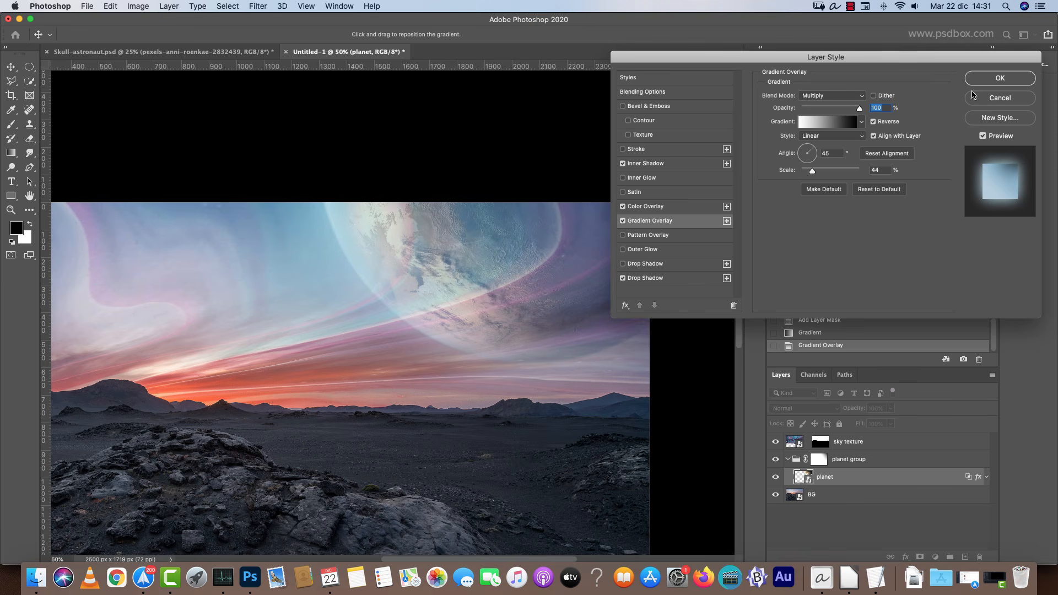
{"action": "left_click_drag", "start_coordinate": [733, 64], "coordinate": [851, 66]}
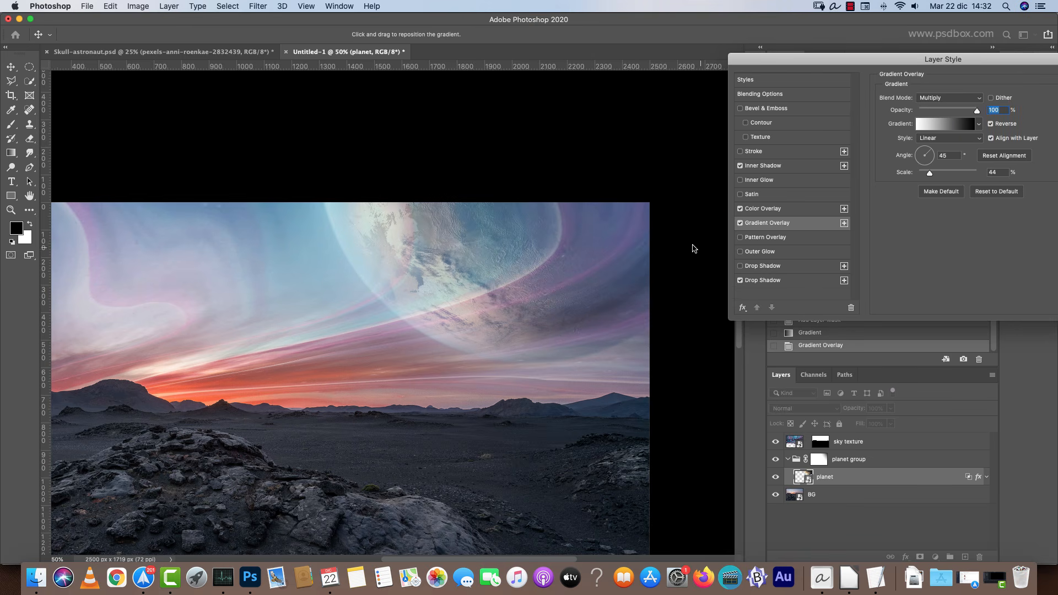
{"action": "left_click", "coordinate": [740, 223]}
{"action": "left_click", "coordinate": [741, 223]}
{"action": "left_click_drag", "start_coordinate": [909, 61], "coordinate": [713, 63]}
{"action": "left_click", "coordinate": [932, 99]}
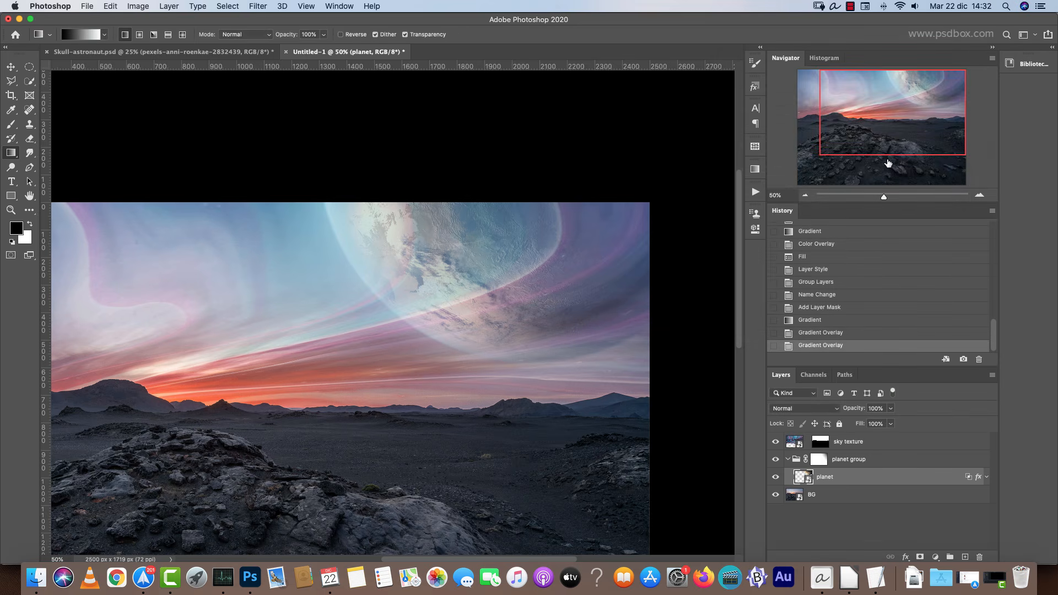
Create a new empty layer above the sky texture layer and swap the foreground and background colors.
{"action": "left_click_drag", "start_coordinate": [890, 164], "coordinate": [880, 136]}
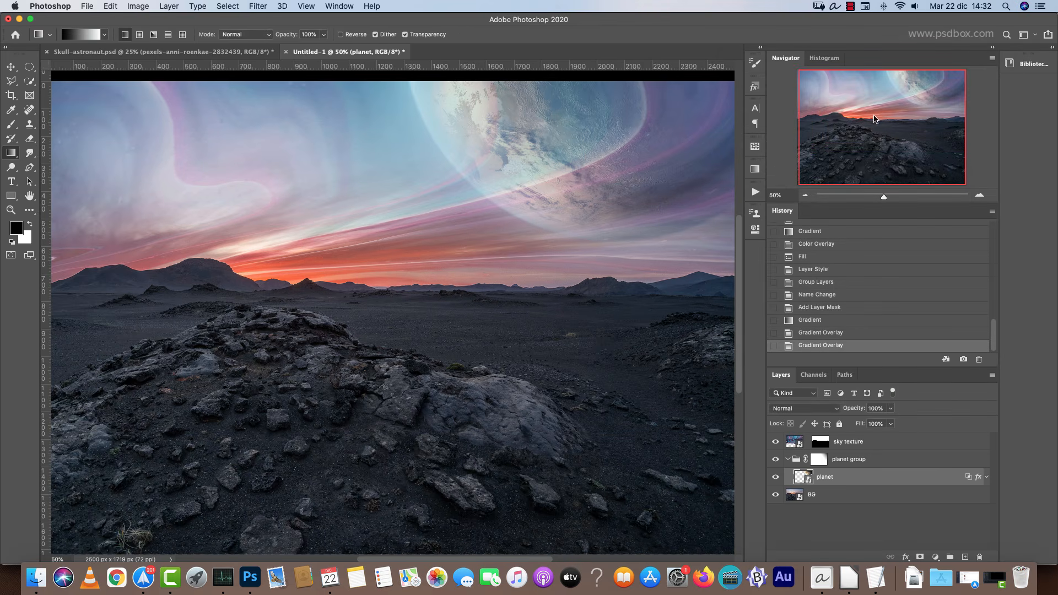
{"action": "left_click_drag", "start_coordinate": [385, 257], "coordinate": [418, 255]}
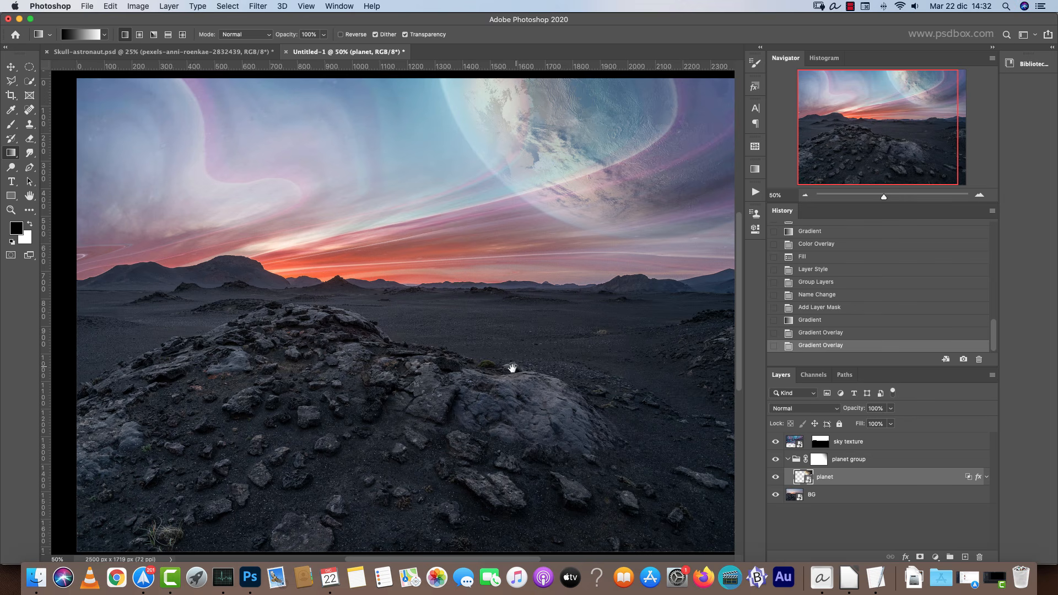
{"action": "left_click_drag", "start_coordinate": [512, 368], "coordinate": [500, 377]}
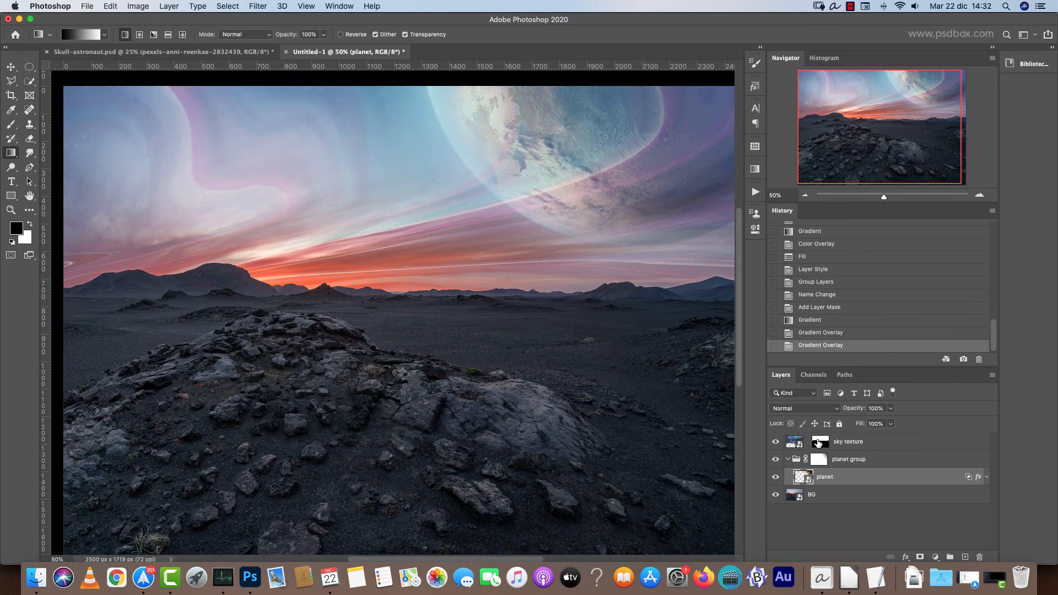
{"action": "left_click", "coordinate": [819, 443], "text": "alt"}
{"action": "left_click", "coordinate": [819, 443], "text": "alt"}
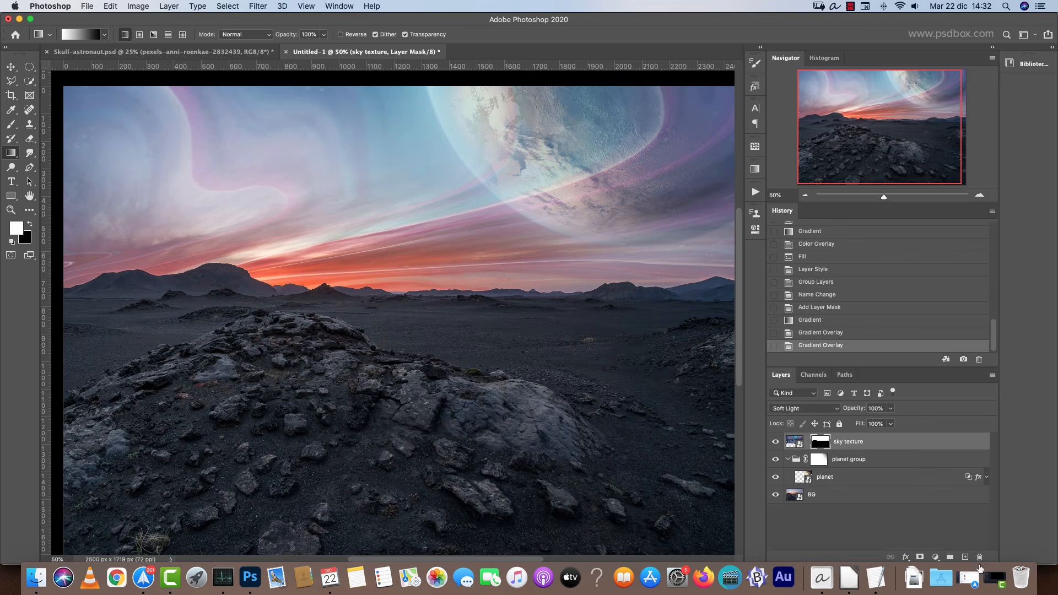
{"action": "left_click", "coordinate": [965, 557]}
{"action": "key", "text": "x"}
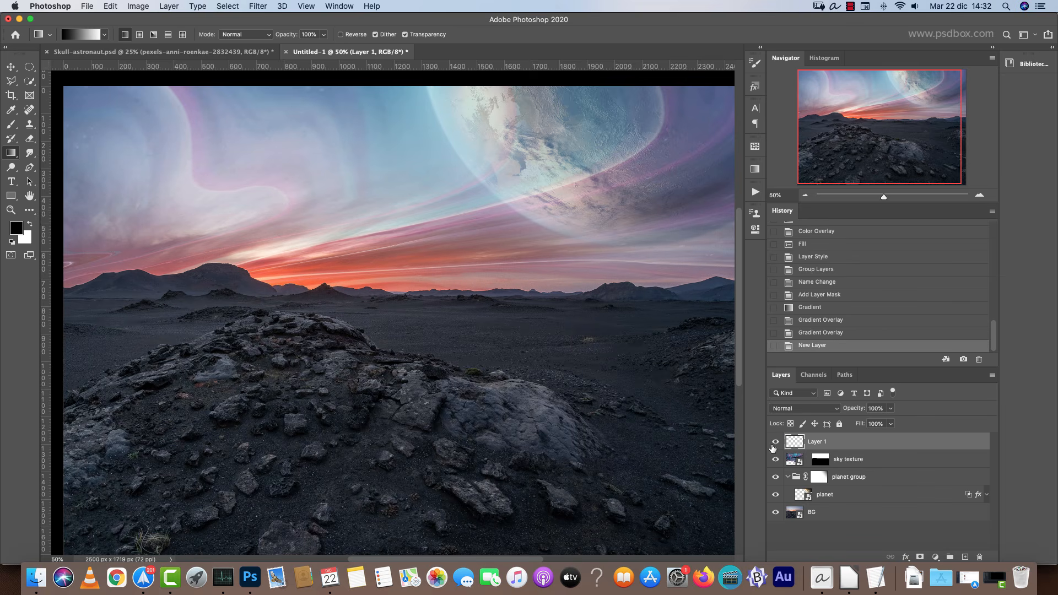
Load the sky texture mask as a selection and invert it to select the ground.
{"action": "left_click", "coordinate": [825, 460], "text": "super"}
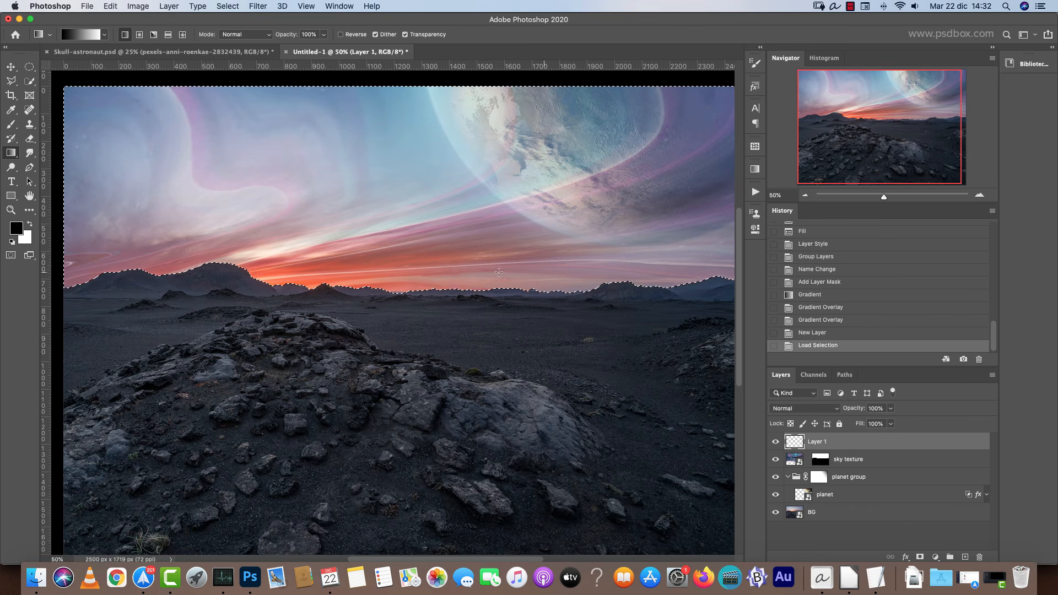
{"action": "scroll", "coordinate": [457, 280], "scroll_direction": "down", "scroll_amount": 2}
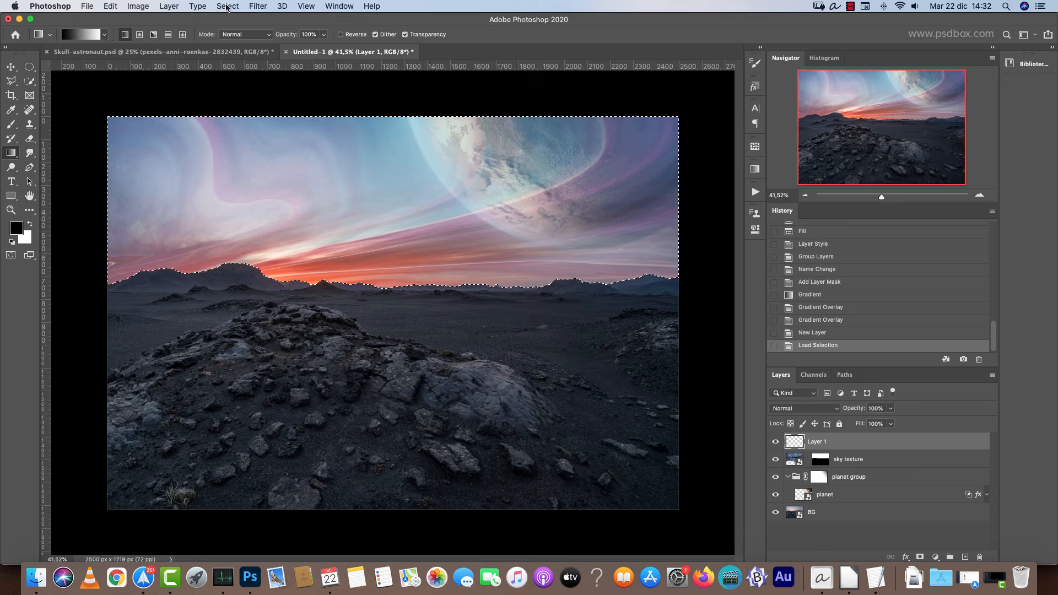
{"action": "left_click", "coordinate": [227, 6]}
{"action": "left_click", "coordinate": [240, 51]}
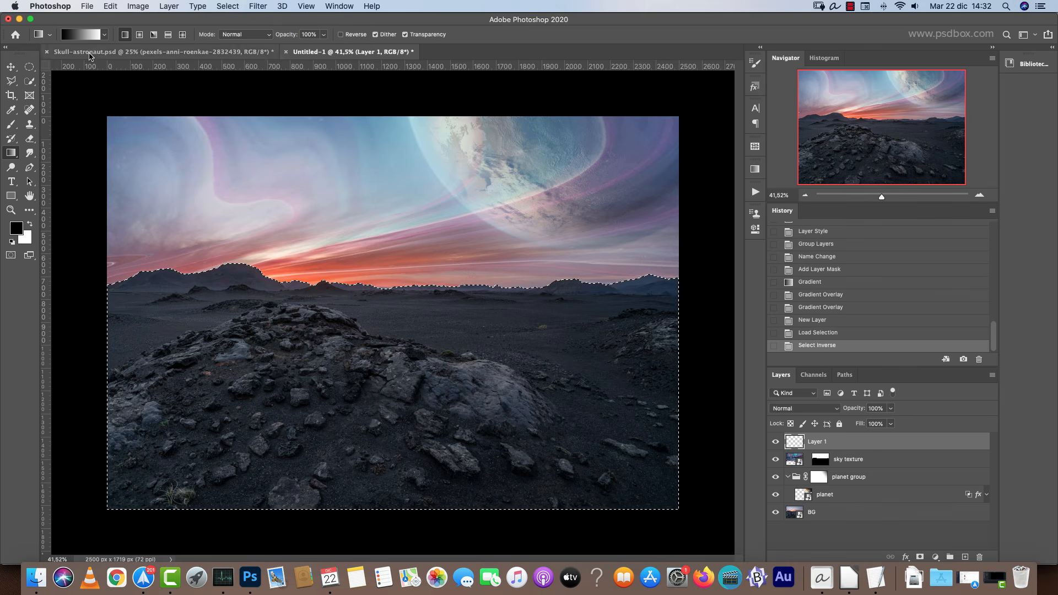
Edit the gradient so it runs from black to #445d6e.
{"action": "left_click", "coordinate": [93, 36]}
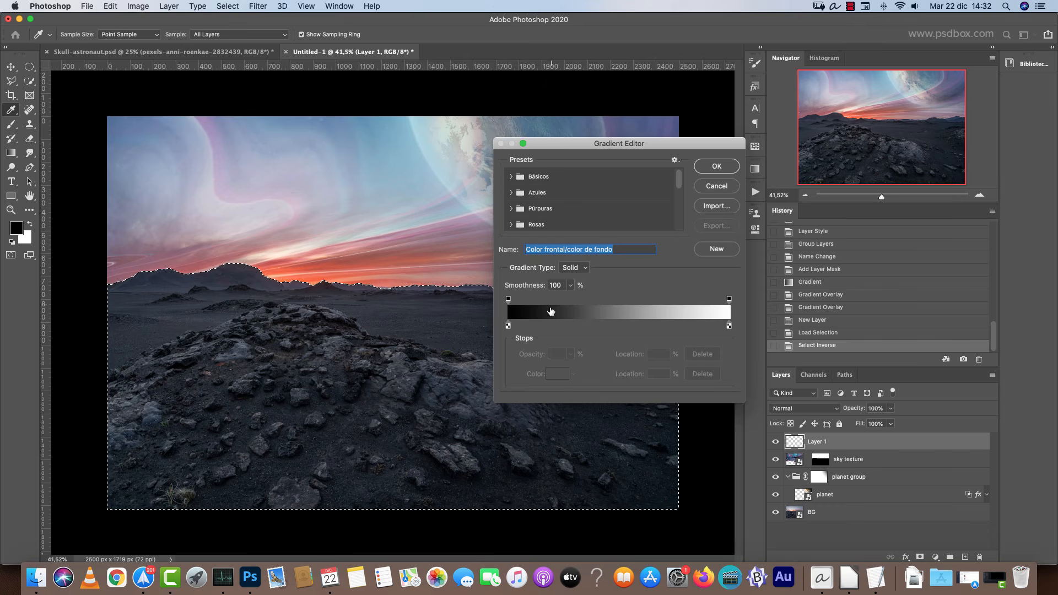
{"action": "left_click", "coordinate": [508, 325]}
{"action": "left_click", "coordinate": [729, 326]}
{"action": "left_click", "coordinate": [557, 374]}
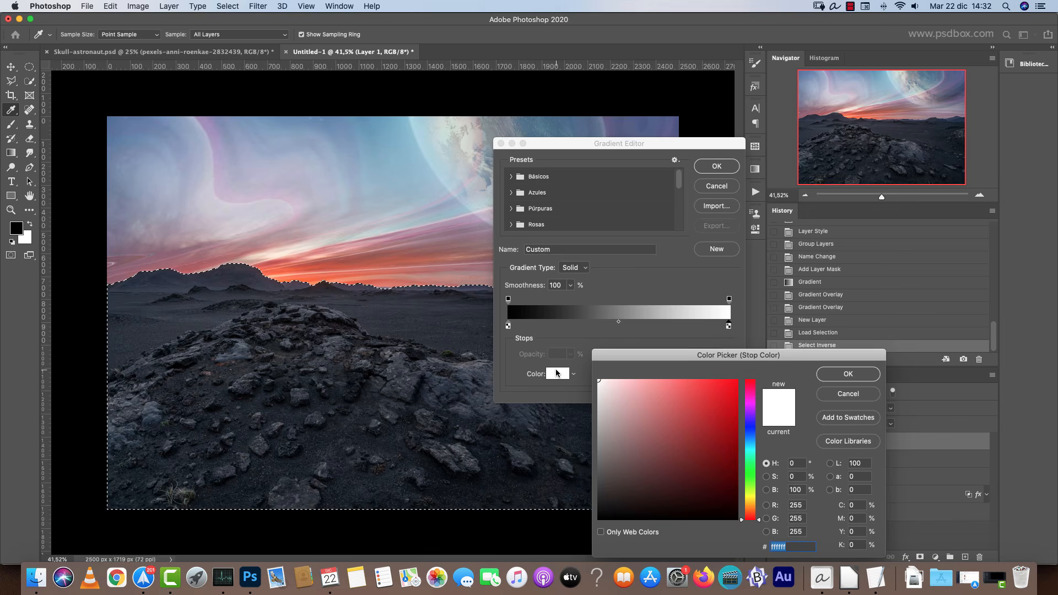
{"action": "left_click", "coordinate": [744, 439]}
{"action": "left_click_drag", "start_coordinate": [653, 449], "coordinate": [652, 459]}
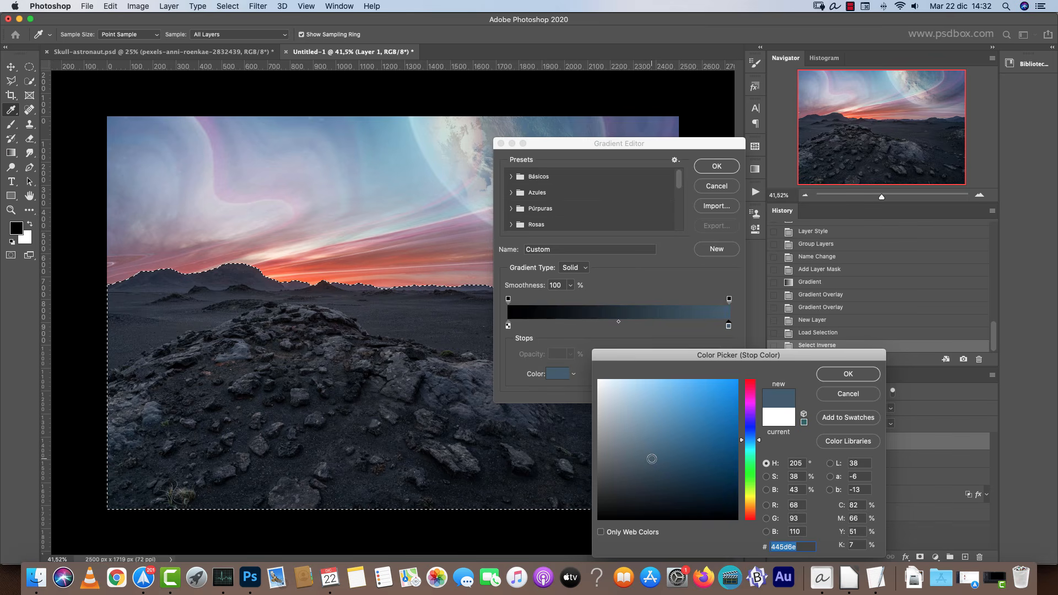
{"action": "left_click", "coordinate": [846, 377]}
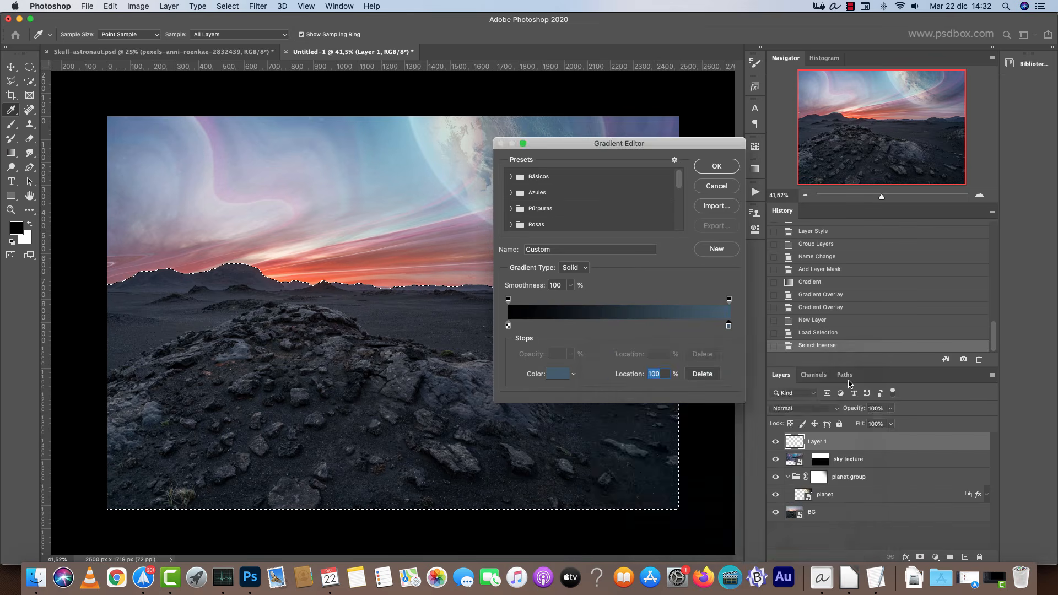
{"action": "left_click", "coordinate": [717, 166]}
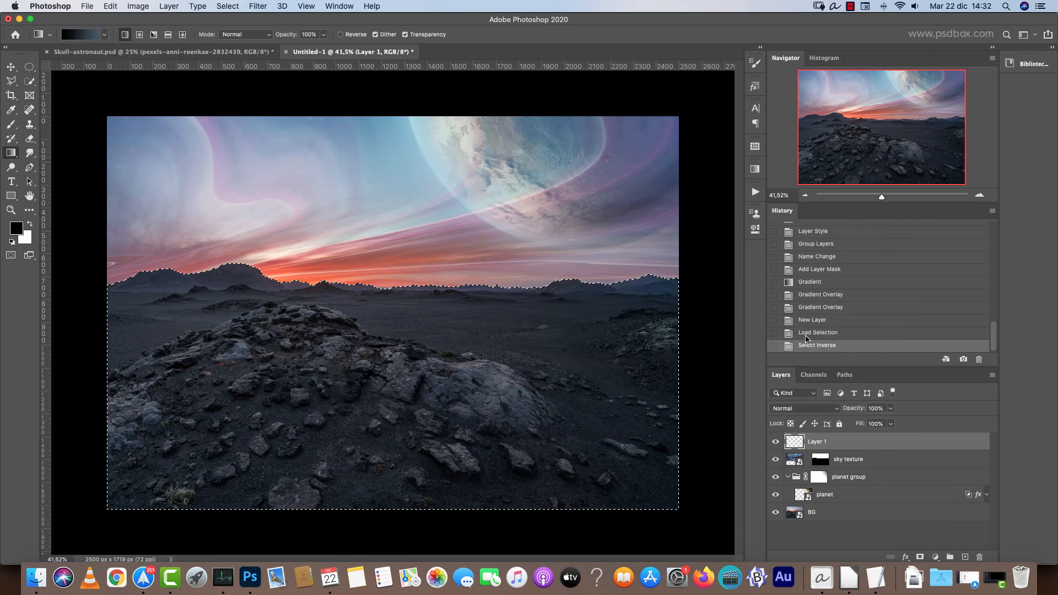
Set Layer 1's blend mode to Screen and draw a top-to-bottom gradient across the selected ground.
{"action": "left_click", "coordinate": [809, 409]}
{"action": "left_click", "coordinate": [804, 487]}
{"action": "scroll", "coordinate": [326, 291], "scroll_direction": "up", "scroll_amount": 3}
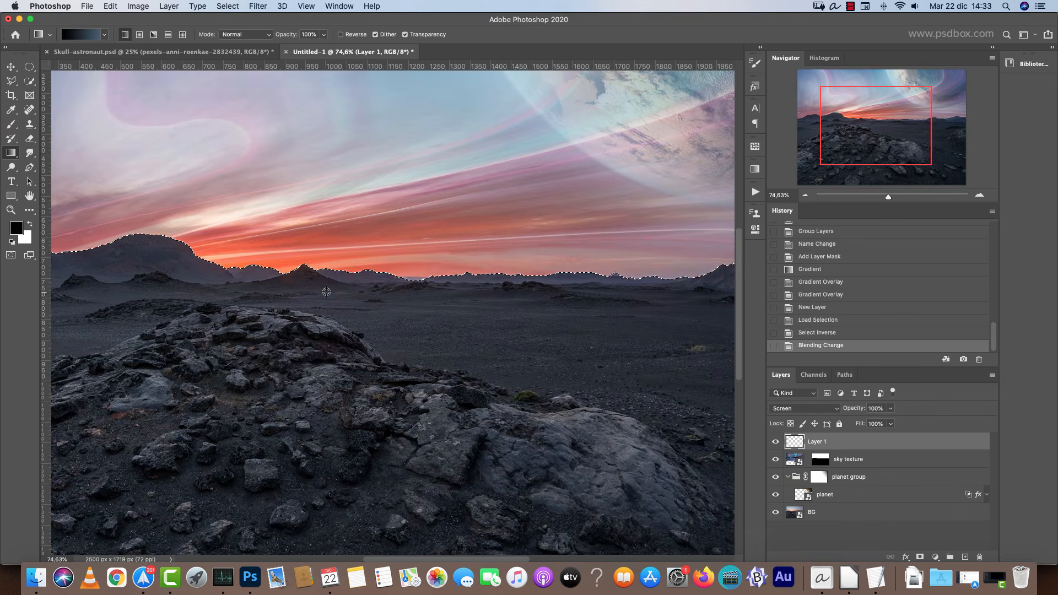
{"action": "scroll", "coordinate": [390, 257], "scroll_direction": "down", "scroll_amount": 1}
{"action": "scroll", "coordinate": [391, 258], "scroll_direction": "down", "scroll_amount": 2}
{"action": "left_click_drag", "start_coordinate": [420, 156], "coordinate": [420, 403]}
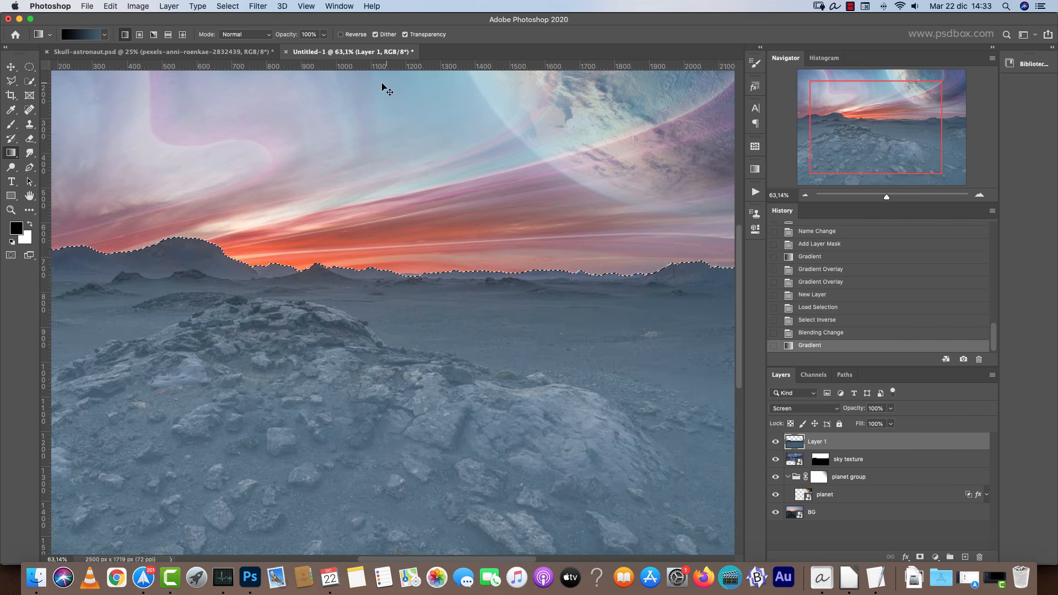
Undo the ground gradient and turn on the gradient's Reverse option.
{"action": "key", "text": "super+z"}
{"action": "left_click", "coordinate": [340, 34]}
{"action": "left_click_drag", "start_coordinate": [478, 142], "coordinate": [475, 437]}
{"action": "scroll", "coordinate": [483, 412], "scroll_direction": "down", "scroll_amount": 6}
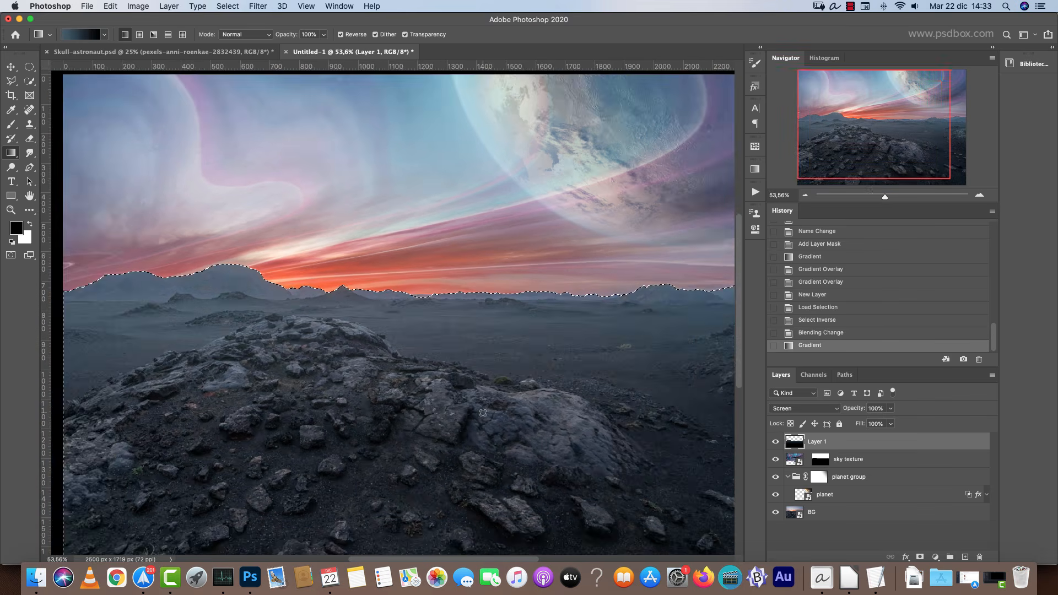
{"action": "scroll", "coordinate": [482, 357], "scroll_direction": "up", "scroll_amount": 4}
{"action": "key", "text": "super+z"}
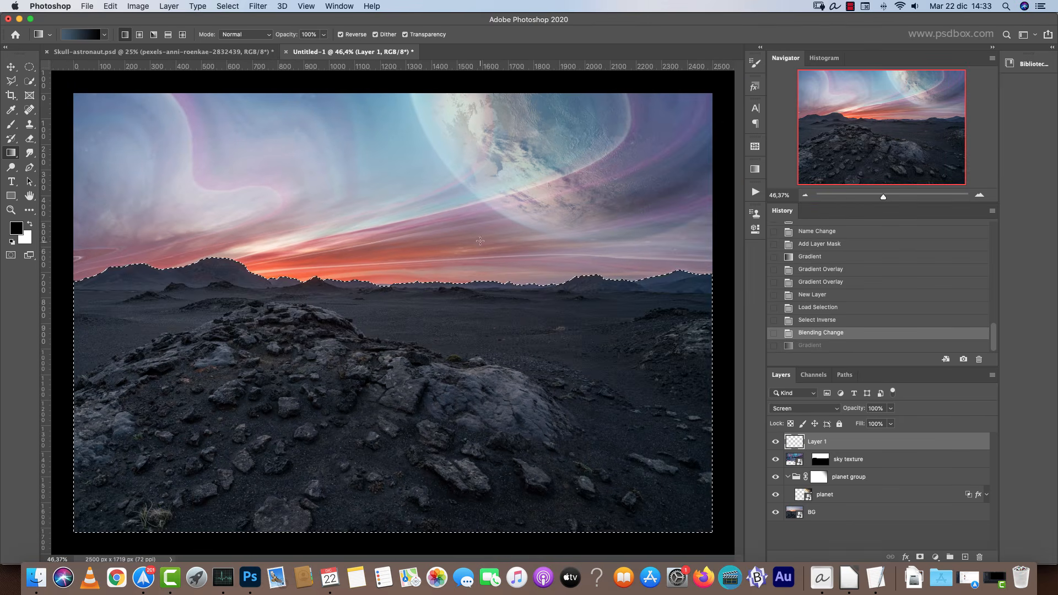
Redraw the reversed gradient across the selected ground from just below the horizon downward, then deselect.
{"action": "left_click_drag", "start_coordinate": [483, 295], "coordinate": [482, 339]}
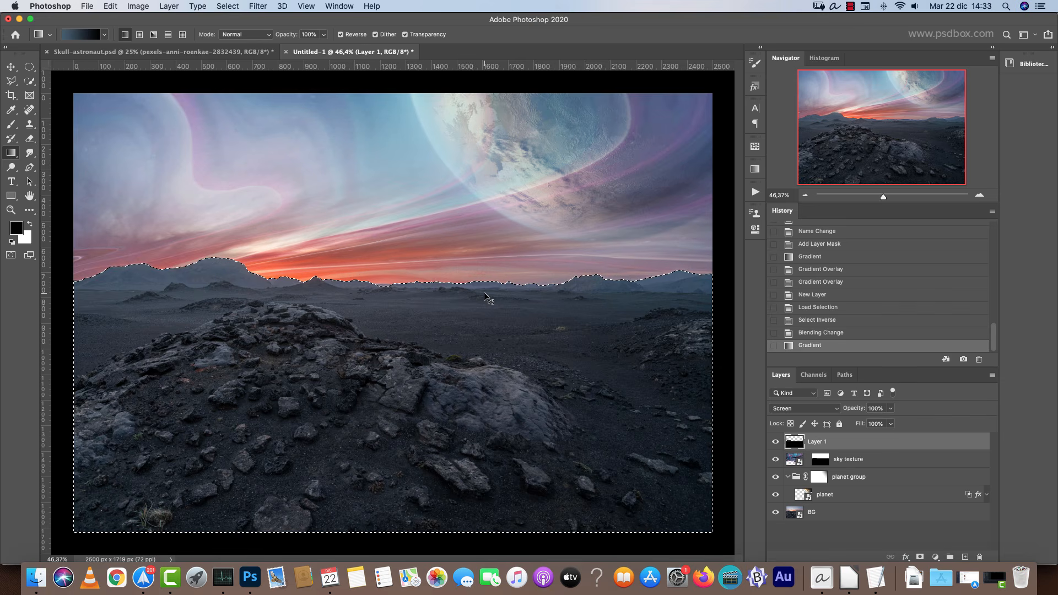
{"action": "key", "text": "super+h"}
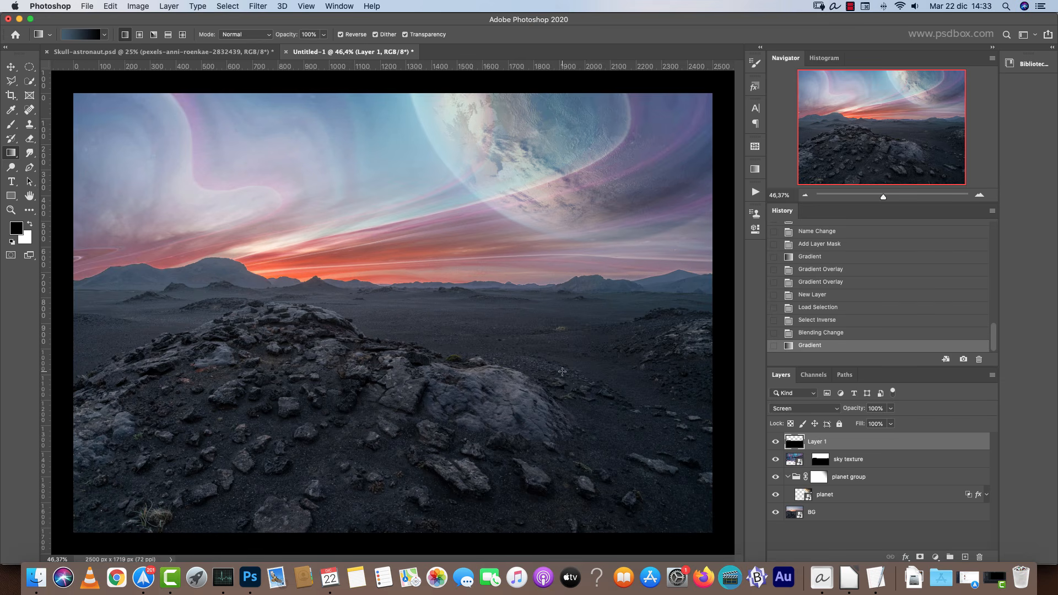
{"action": "left_click_drag", "start_coordinate": [482, 330], "coordinate": [482, 329]}
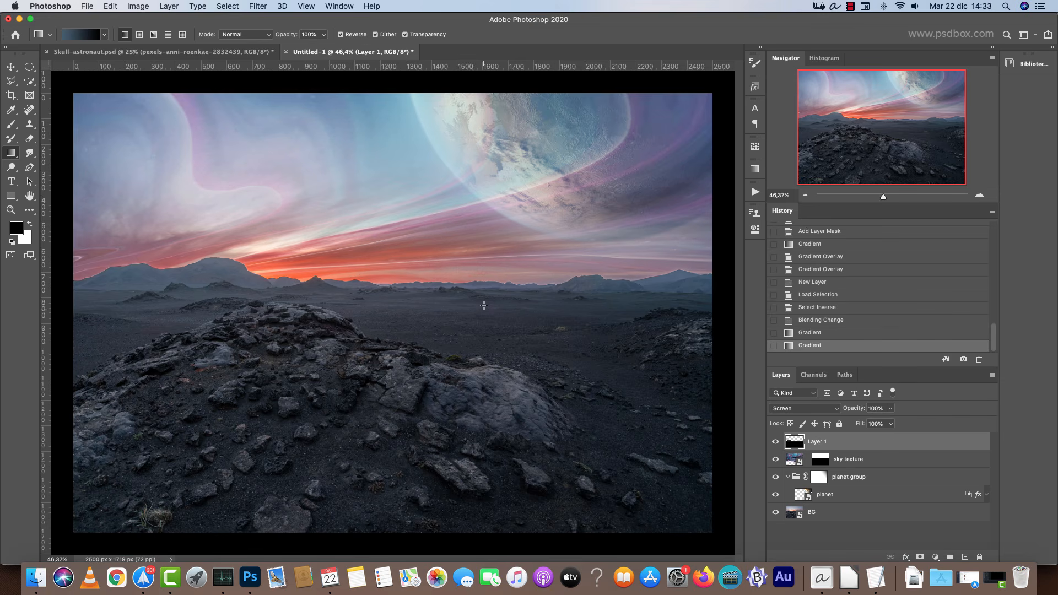
{"action": "left_click_drag", "start_coordinate": [487, 163], "coordinate": [487, 311]}
{"action": "left_click_drag", "start_coordinate": [462, 216], "coordinate": [464, 367]}
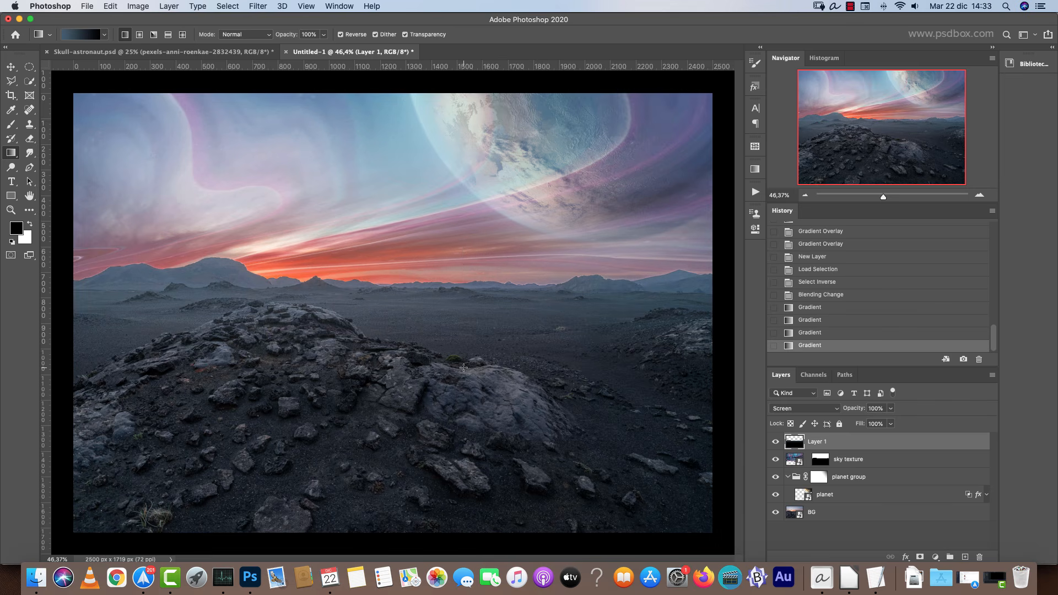
{"action": "key", "text": "super+d"}
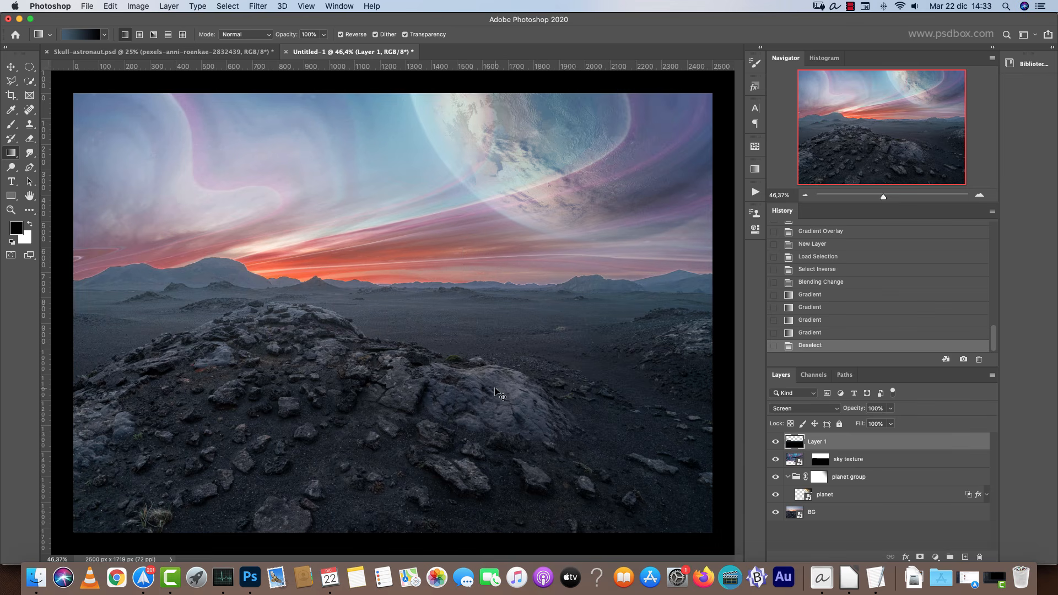
Split Layer 1's Blend If Underlying Layer black slider to 15/71 in its layer style.
{"action": "scroll", "coordinate": [226, 291], "scroll_direction": "up", "scroll_amount": 1}
{"action": "scroll", "coordinate": [227, 291], "scroll_direction": "up", "scroll_amount": 3}
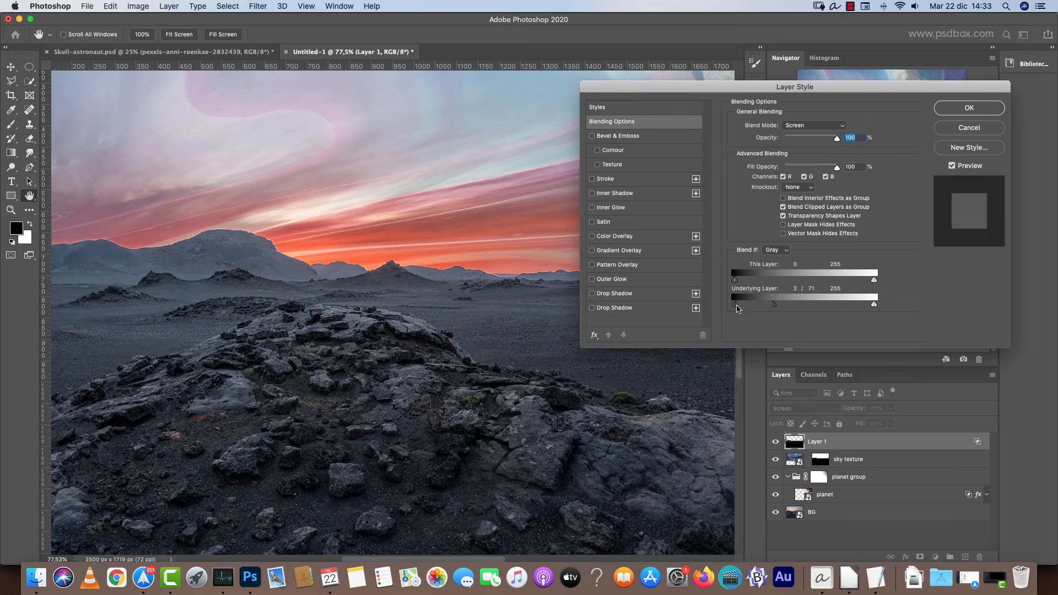
{"action": "left_click_drag", "start_coordinate": [735, 304], "coordinate": [742, 304]}
{"action": "left_click", "coordinate": [970, 108]}
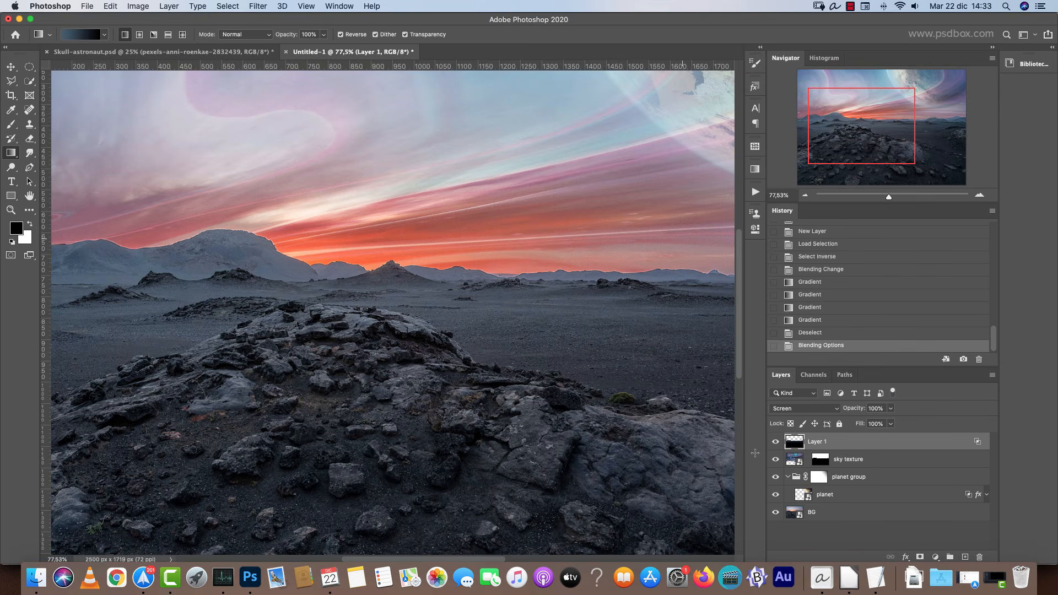
{"action": "key", "text": "Escape"}
{"action": "left_click_drag", "start_coordinate": [683, 238], "coordinate": [660, 350]}
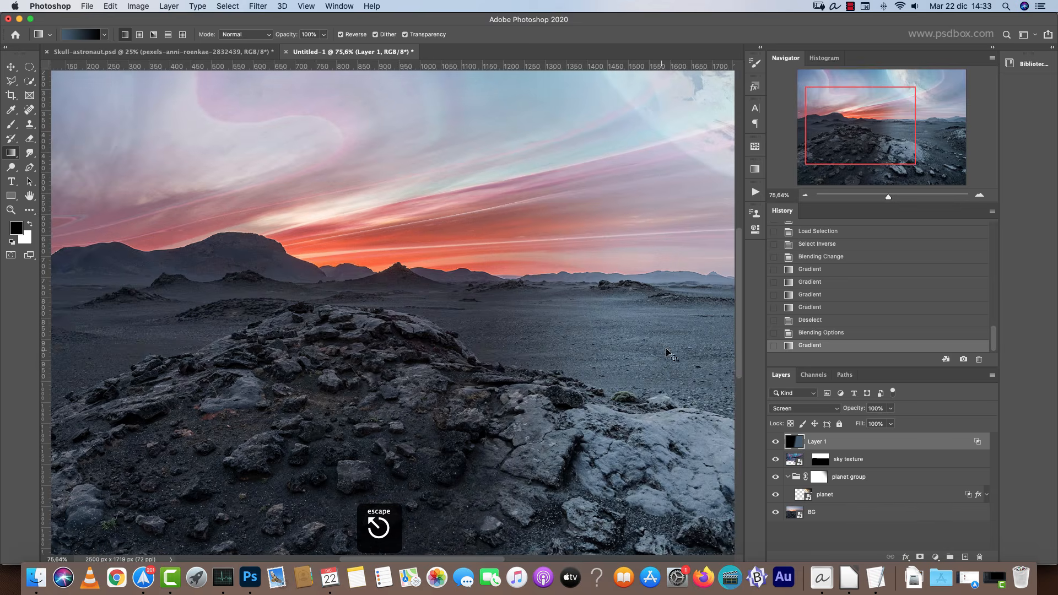
{"action": "key", "text": "super+z"}
Lower Layer 1's opacity to 40%, toggling its visibility to compare the haze.
{"action": "scroll", "coordinate": [684, 375], "scroll_direction": "down", "scroll_amount": 5}
{"action": "left_click", "coordinate": [776, 443]}
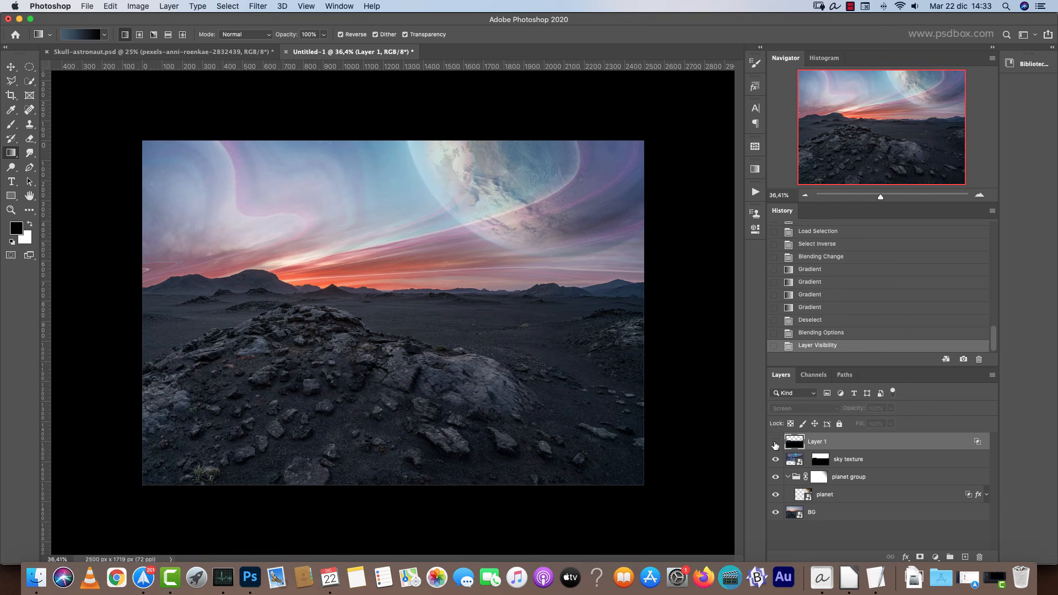
{"action": "left_click", "coordinate": [775, 442]}
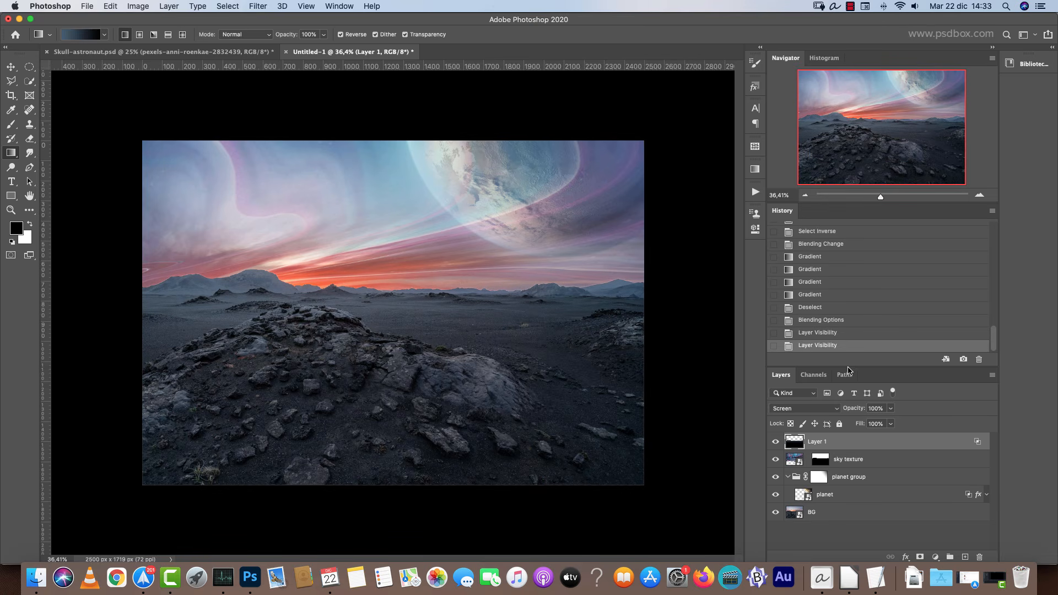
{"action": "left_click_drag", "start_coordinate": [892, 408], "coordinate": [854, 423]}
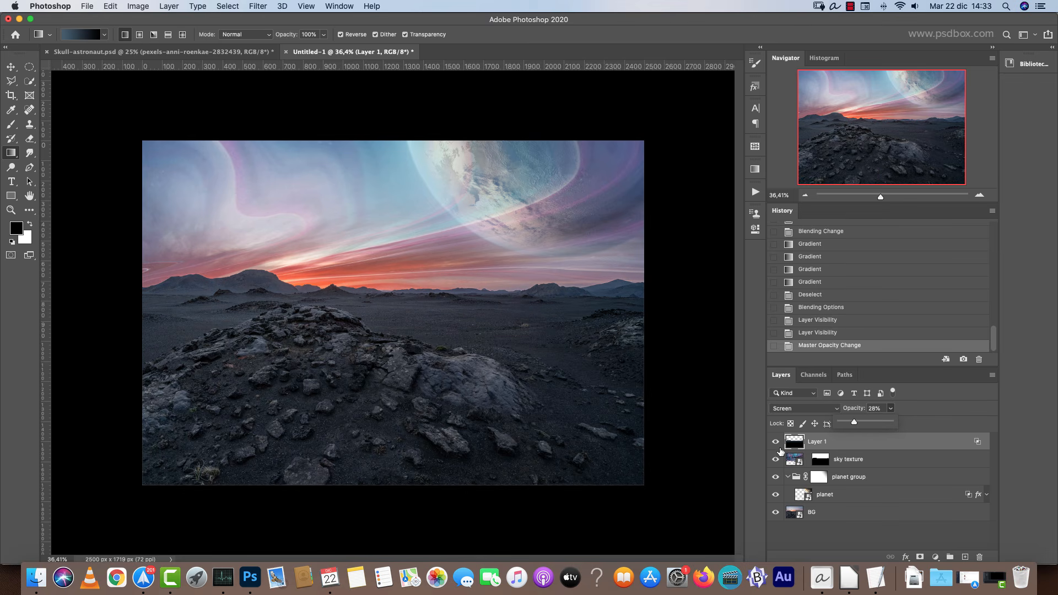
{"action": "left_click", "coordinate": [776, 441]}
{"action": "left_click", "coordinate": [776, 441]}
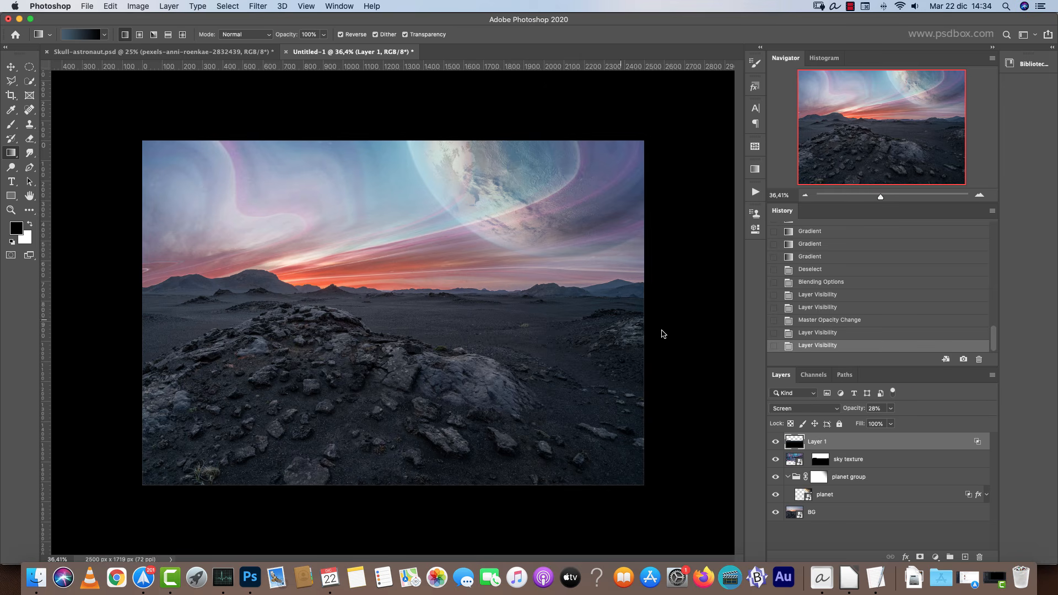
{"action": "left_click", "coordinate": [875, 409]}
{"action": "type", "text": "40"}
{"action": "key", "text": "Return"}
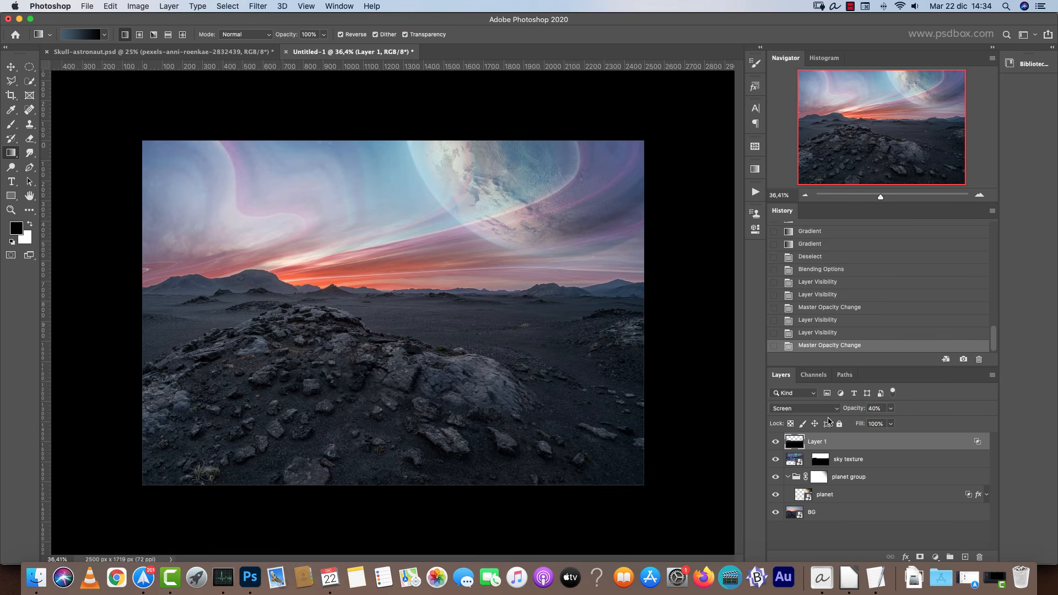
{"action": "left_click", "coordinate": [980, 196]}
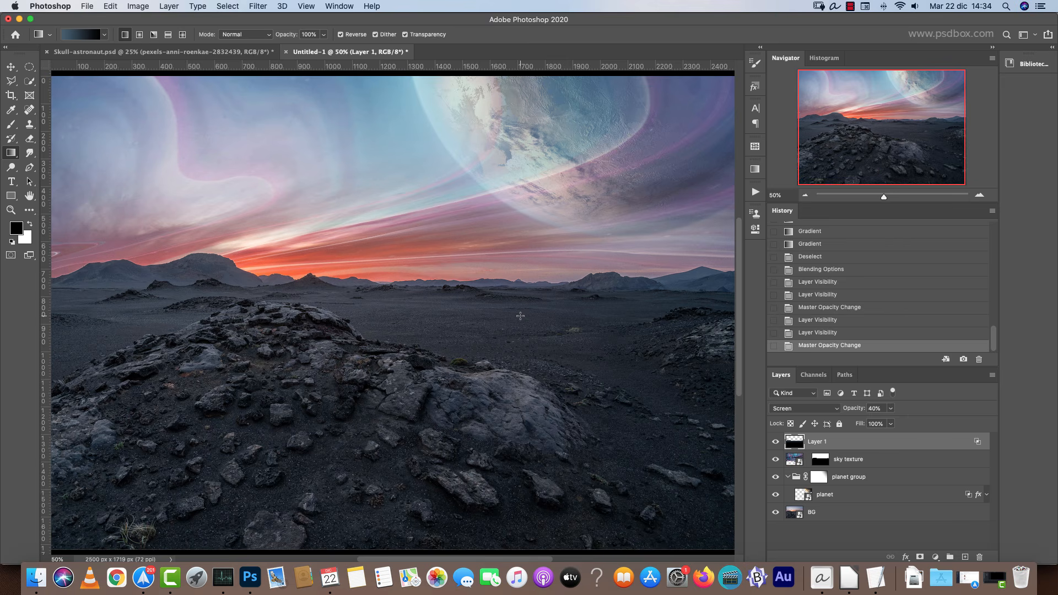
{"action": "key", "text": "super+u"}
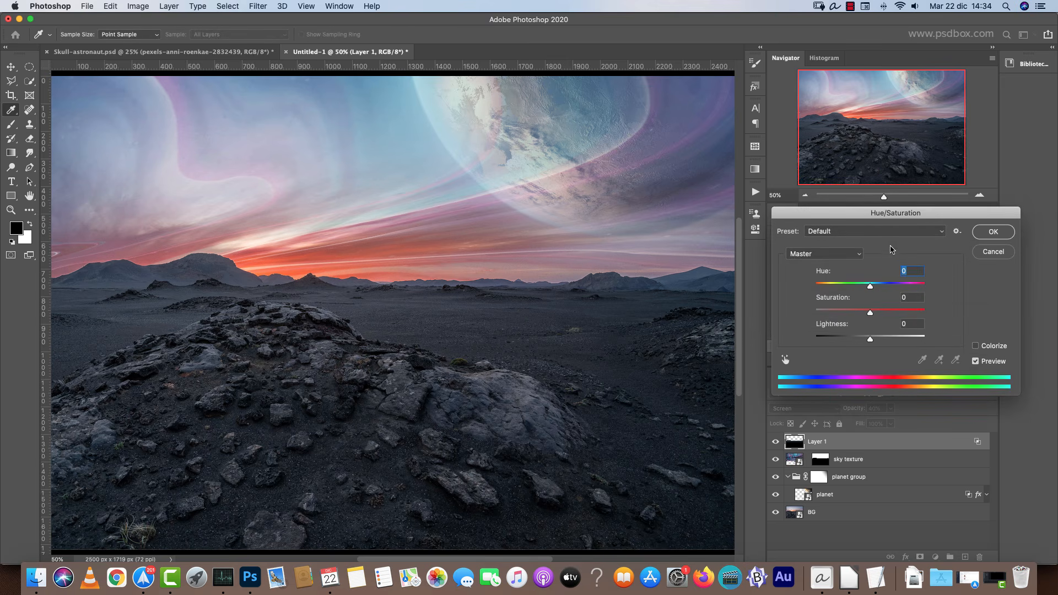
{"action": "left_click_drag", "start_coordinate": [909, 209], "coordinate": [729, 198]}
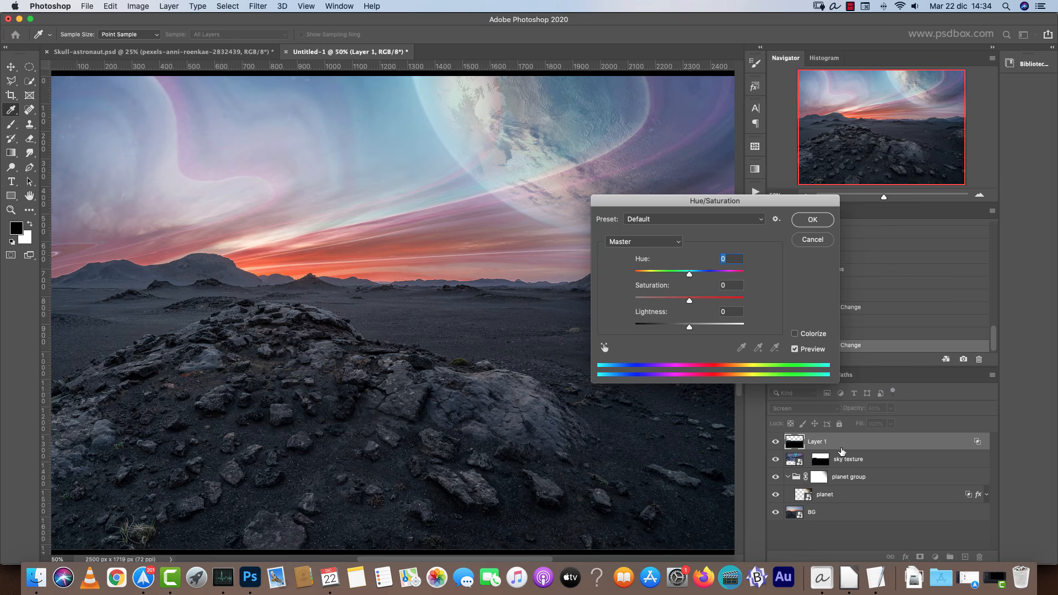
{"action": "left_click_drag", "start_coordinate": [689, 274], "coordinate": [657, 276]}
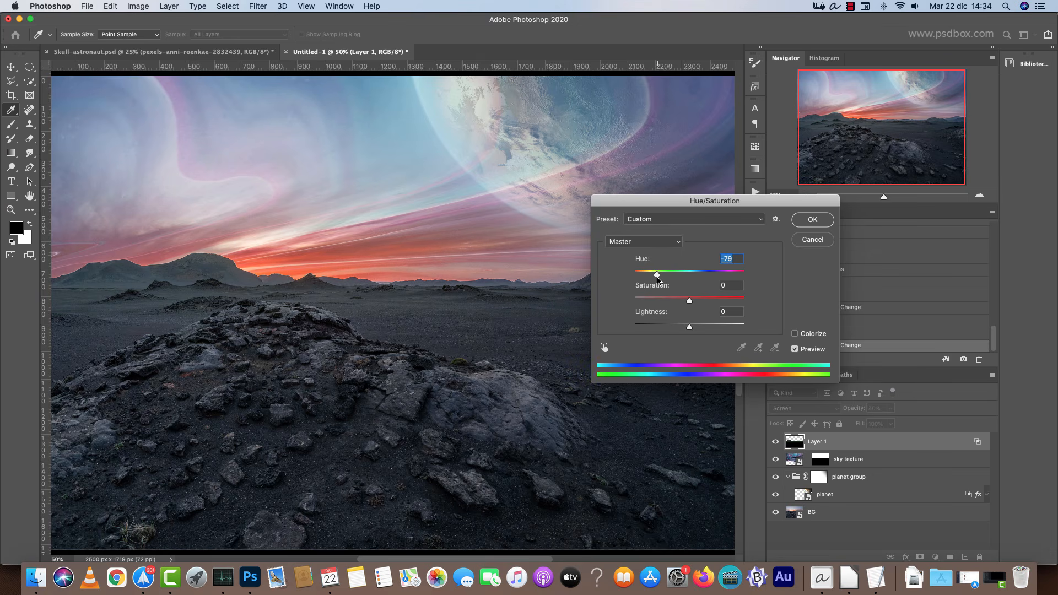
{"action": "left_click", "coordinate": [813, 240]}
{"action": "left_click", "coordinate": [891, 410]}
{"action": "left_click", "coordinate": [917, 423]}
{"action": "left_click", "coordinate": [859, 451]}
Apply a Hue/Saturation adjustment to the haze layer and rename it GROUND MYST.
{"action": "key", "text": "super+u"}
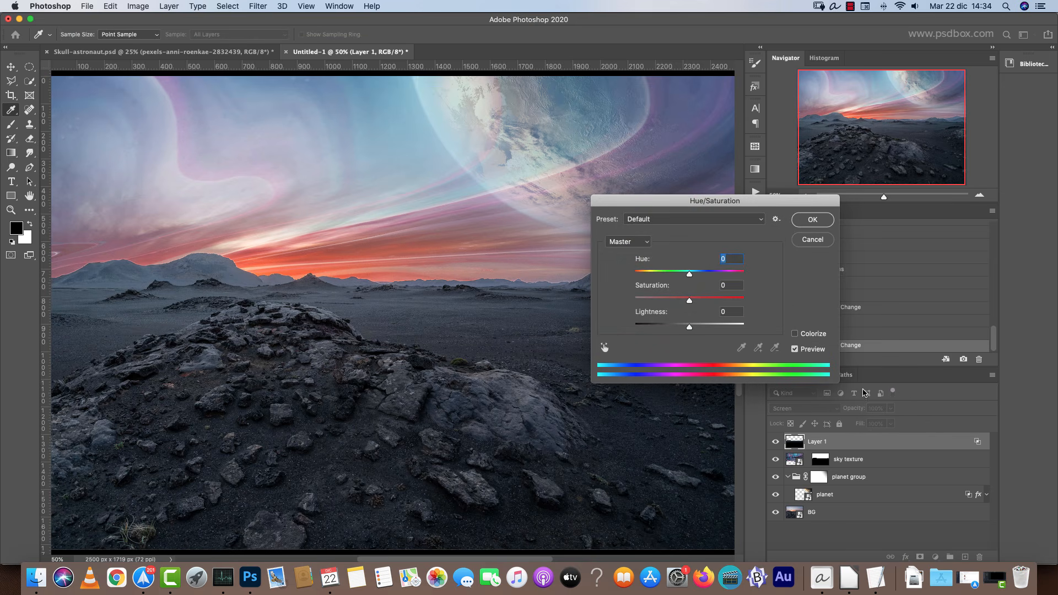
{"action": "left_click_drag", "start_coordinate": [645, 286], "coordinate": [700, 276]}
{"action": "double_click", "coordinate": [733, 285]}
{"action": "type", "text": "0"}
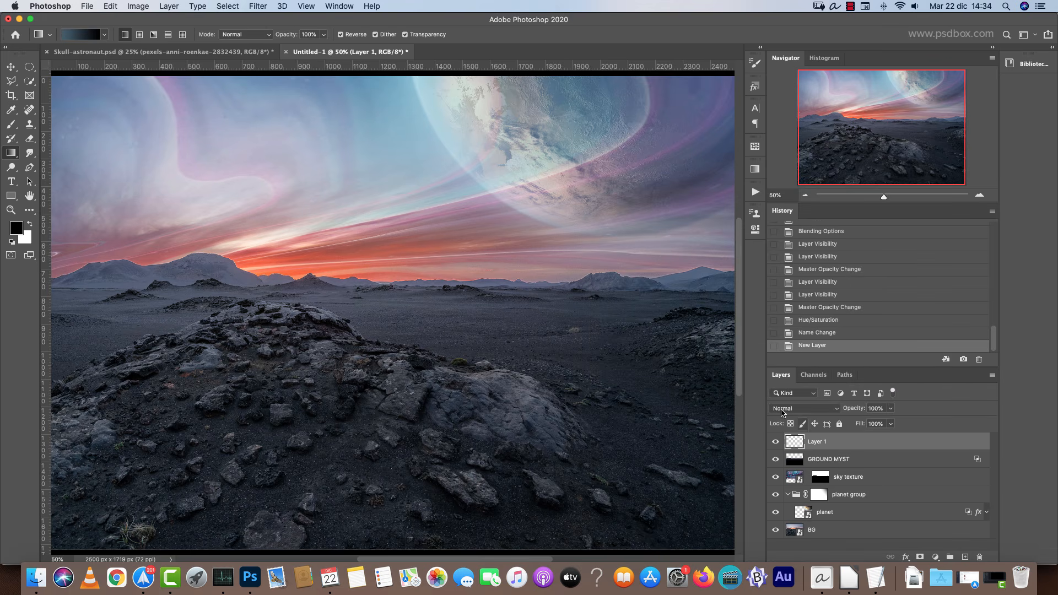
Load the sky texture mask as a selection on the new empty Layer 1.
{"action": "left_click", "coordinate": [820, 478], "text": "super"}
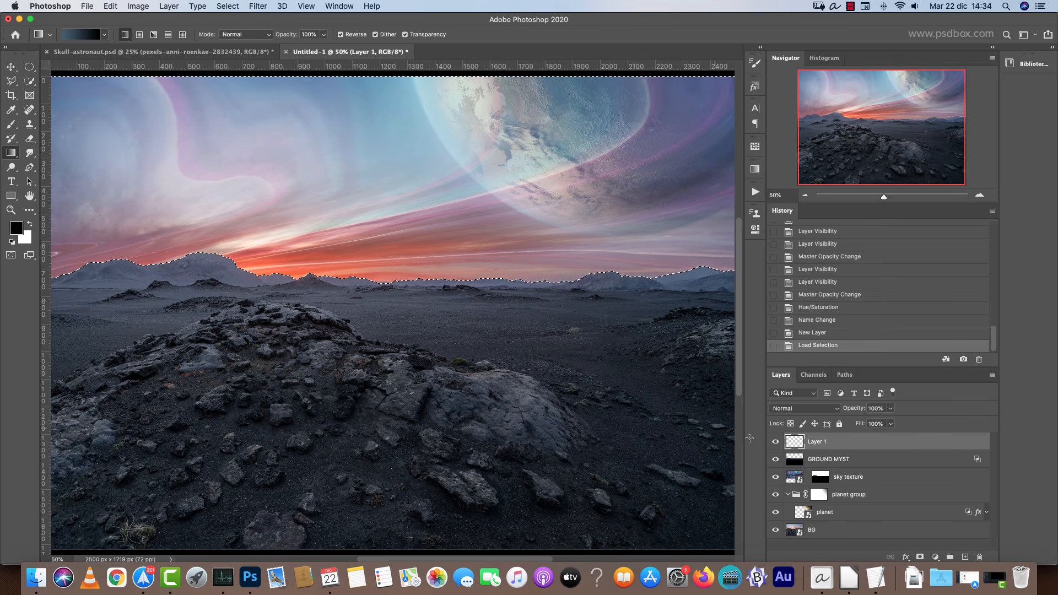
{"action": "scroll", "coordinate": [632, 335], "scroll_direction": "down", "scroll_amount": 2}
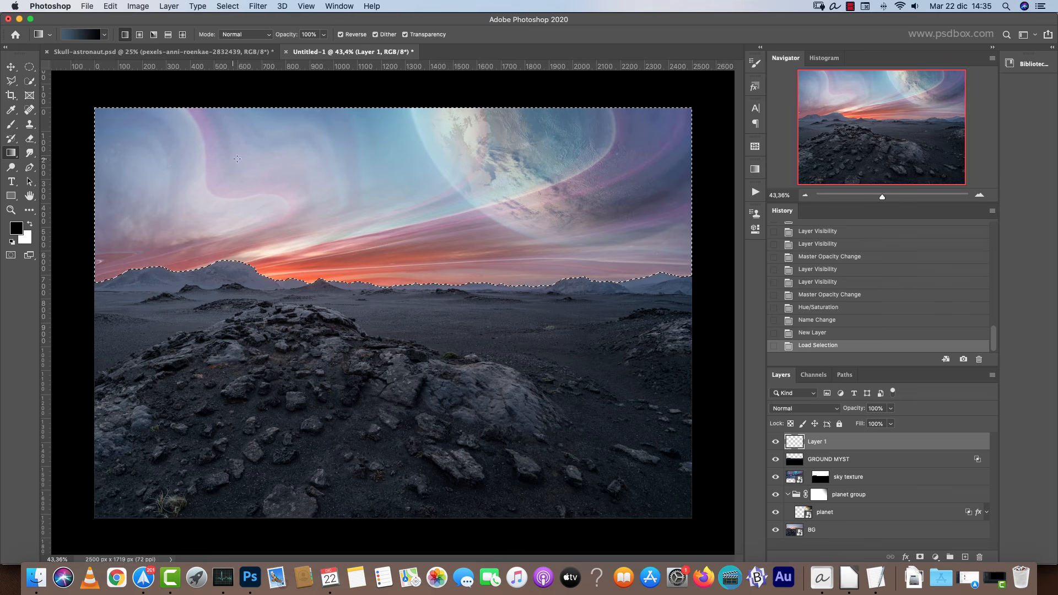
{"action": "left_click_drag", "start_coordinate": [399, 291], "coordinate": [402, 189]}
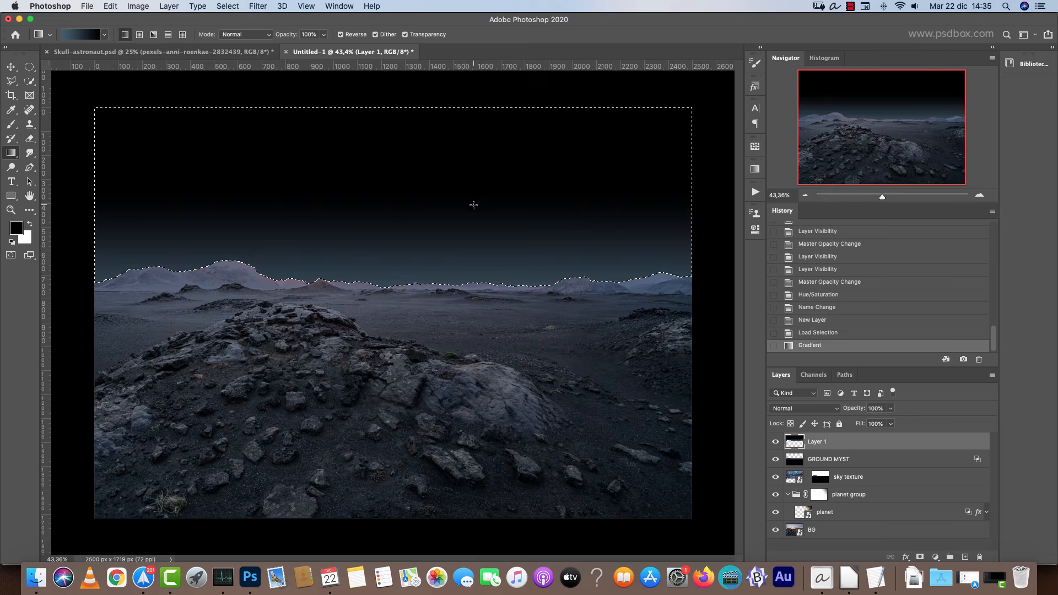
{"action": "key", "text": "super+z"}
Set Layer 1's blend mode to Screen.
{"action": "left_click", "coordinate": [796, 408]}
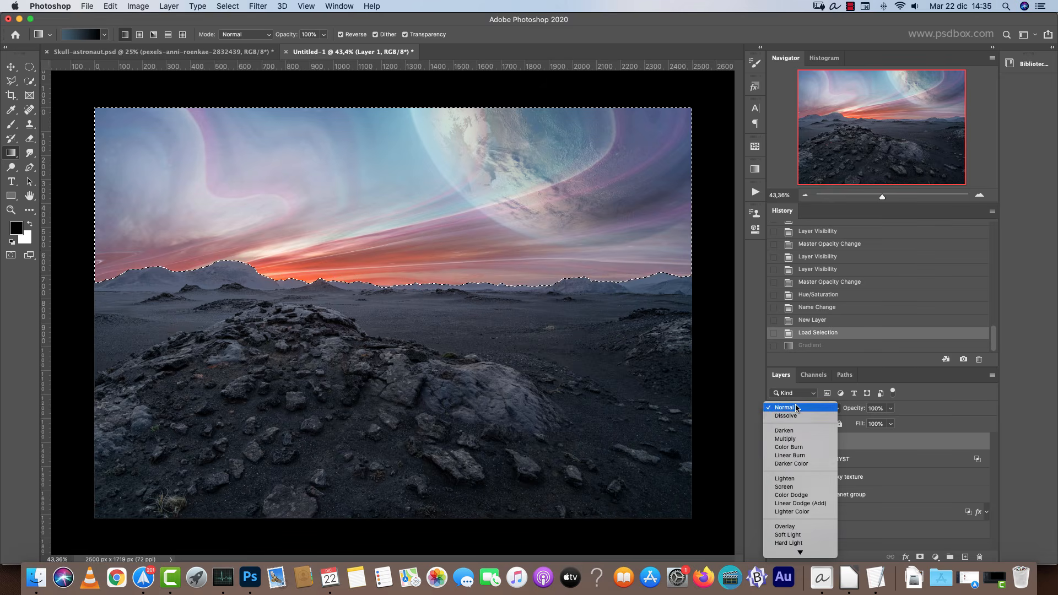
{"action": "left_click", "coordinate": [794, 487]}
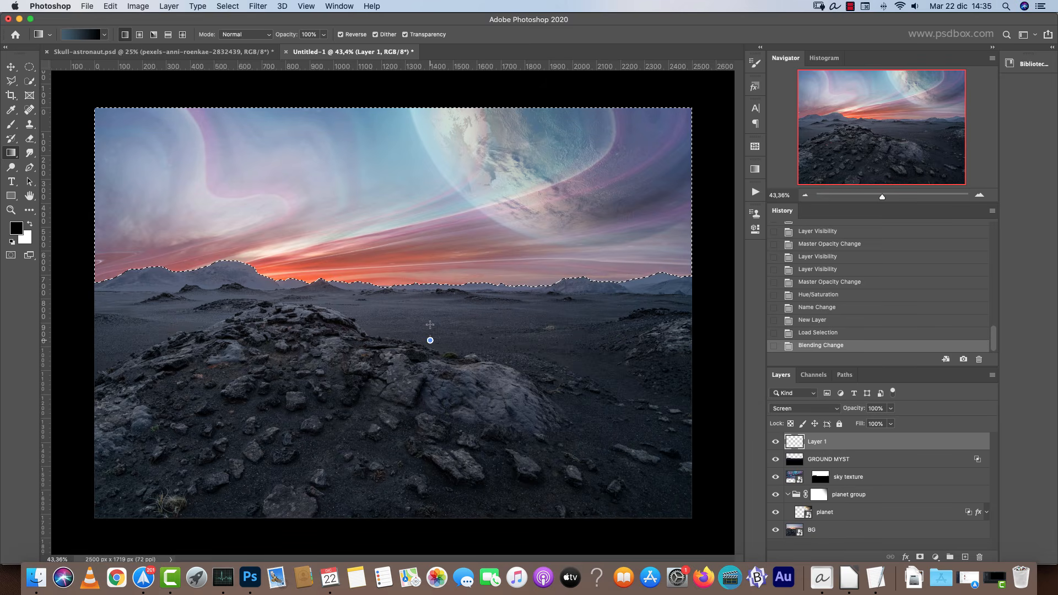
{"action": "left_click_drag", "start_coordinate": [429, 325], "coordinate": [440, 205]}
{"action": "key", "text": "super+z"}
{"action": "left_click_drag", "start_coordinate": [433, 323], "coordinate": [437, 142]}
{"action": "key", "text": "super+z"}
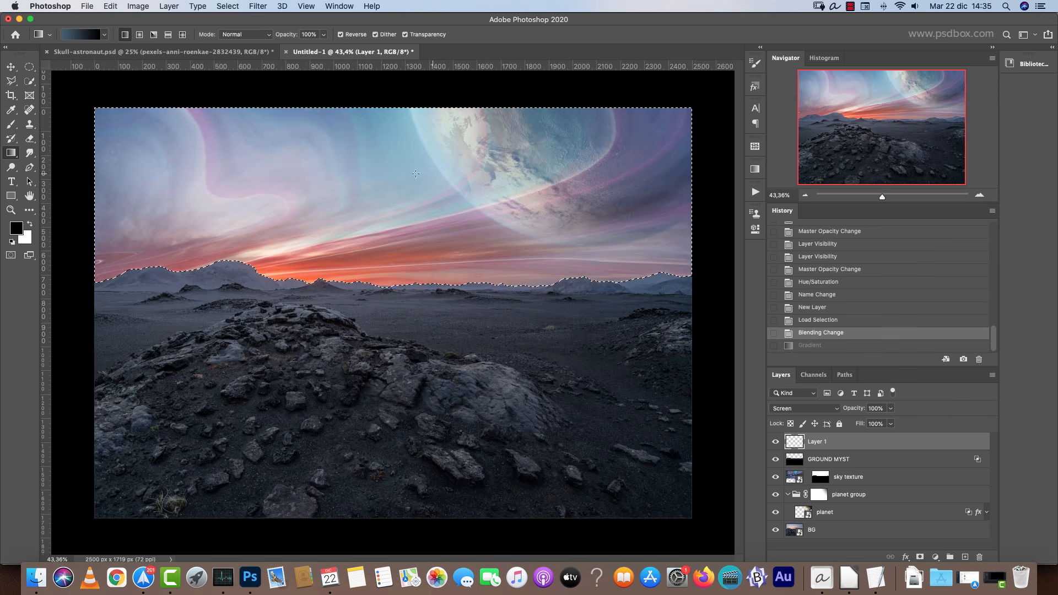
Change the gradient's end stop color to a darker, more saturated blue.
{"action": "left_click", "coordinate": [81, 34]}
{"action": "left_click", "coordinate": [729, 326]}
{"action": "left_click", "coordinate": [559, 375]}
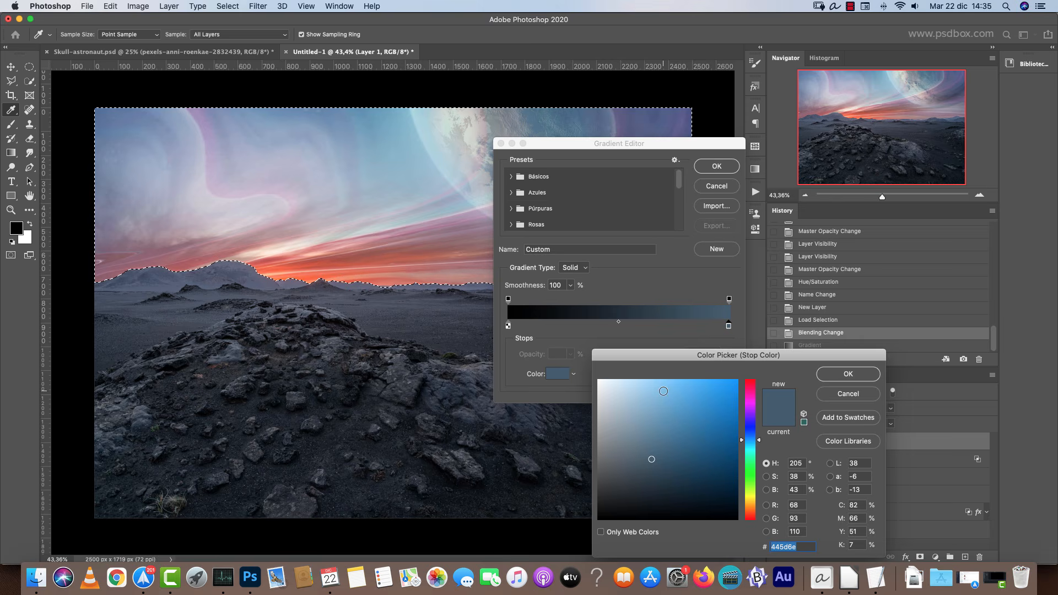
{"action": "left_click", "coordinate": [693, 471]}
{"action": "left_click", "coordinate": [848, 375]}
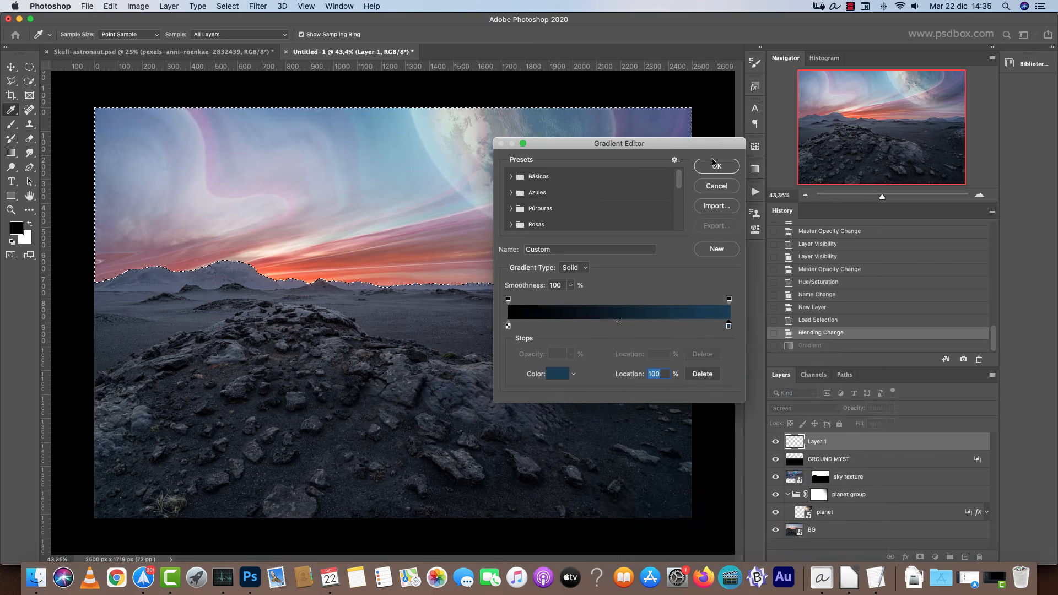
{"action": "left_click", "coordinate": [717, 166]}
Draw a bottom-to-top gradient across the selected sky from the horizon upward and deselect.
{"action": "left_click_drag", "start_coordinate": [463, 333], "coordinate": [462, 198]}
{"action": "key", "text": "ctrl+d"}
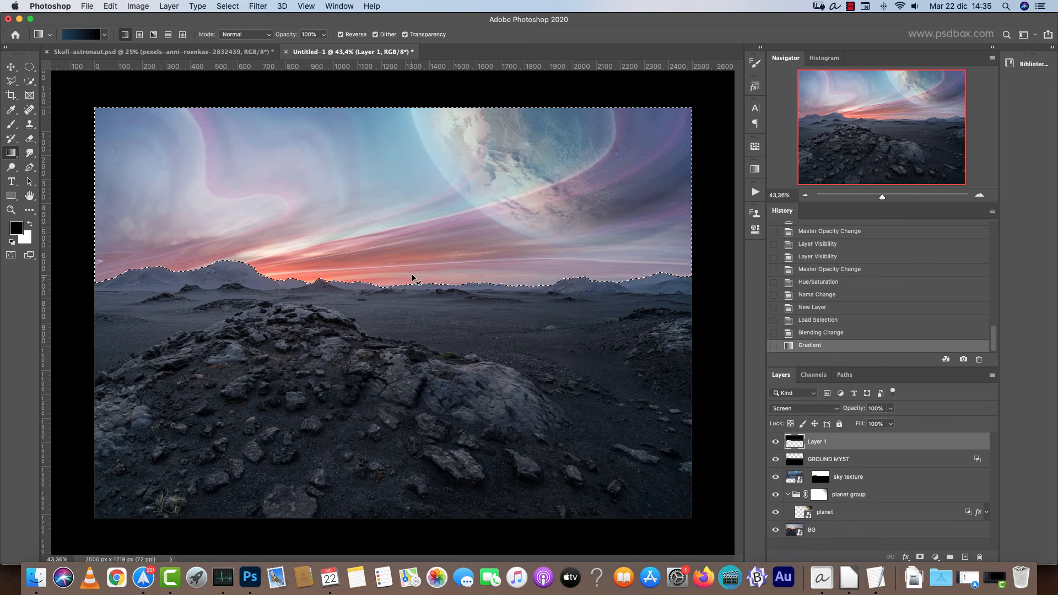
{"action": "left_click", "coordinate": [775, 441]}
{"action": "left_click", "coordinate": [775, 441]}
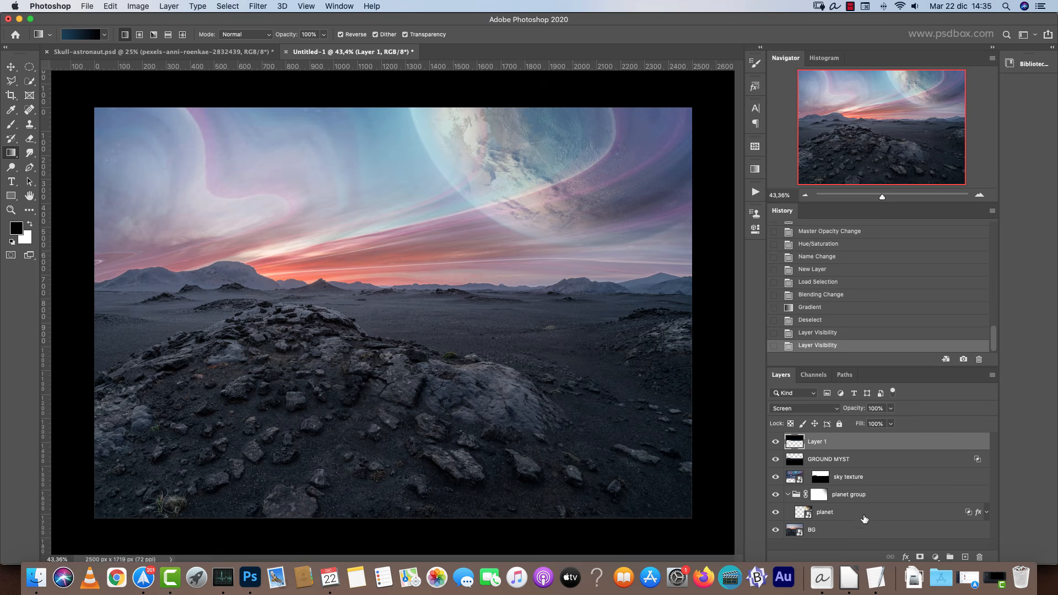
Create a new empty layer directly above the BG layer.
{"action": "left_click", "coordinate": [858, 531]}
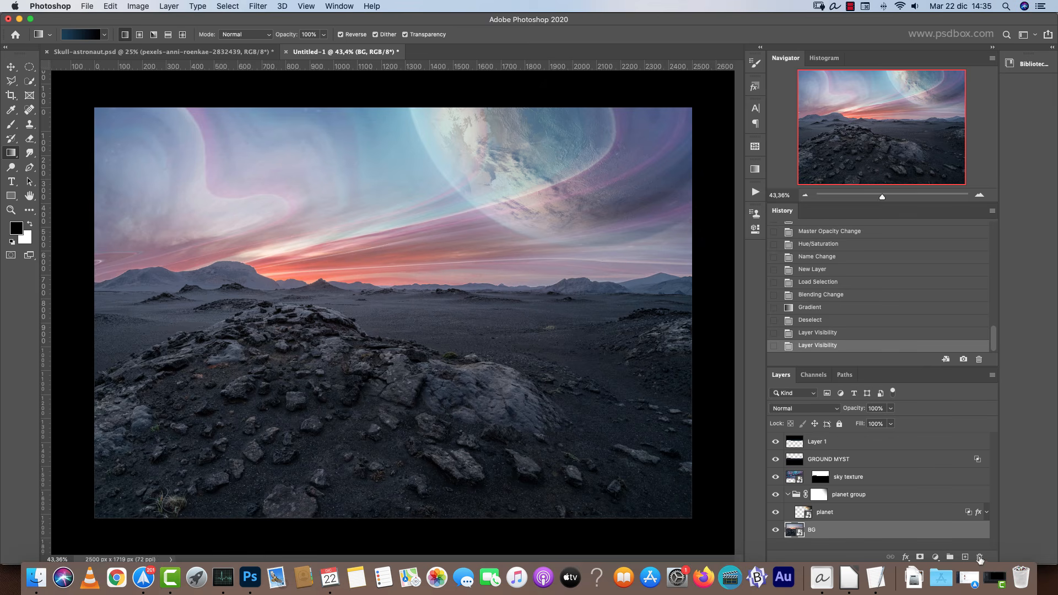
{"action": "left_click", "coordinate": [968, 558]}
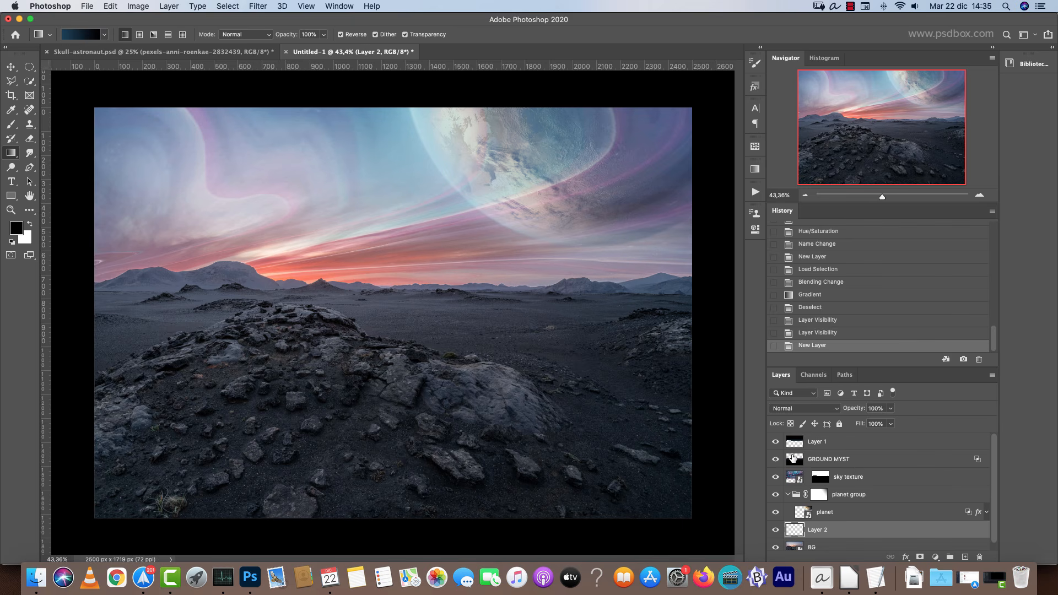
Load the sky texture mask as a selection and swap the foreground and background colors.
{"action": "left_click", "coordinate": [820, 478]}
{"action": "key", "text": "x"}
{"action": "left_click", "coordinate": [820, 479], "text": "super"}
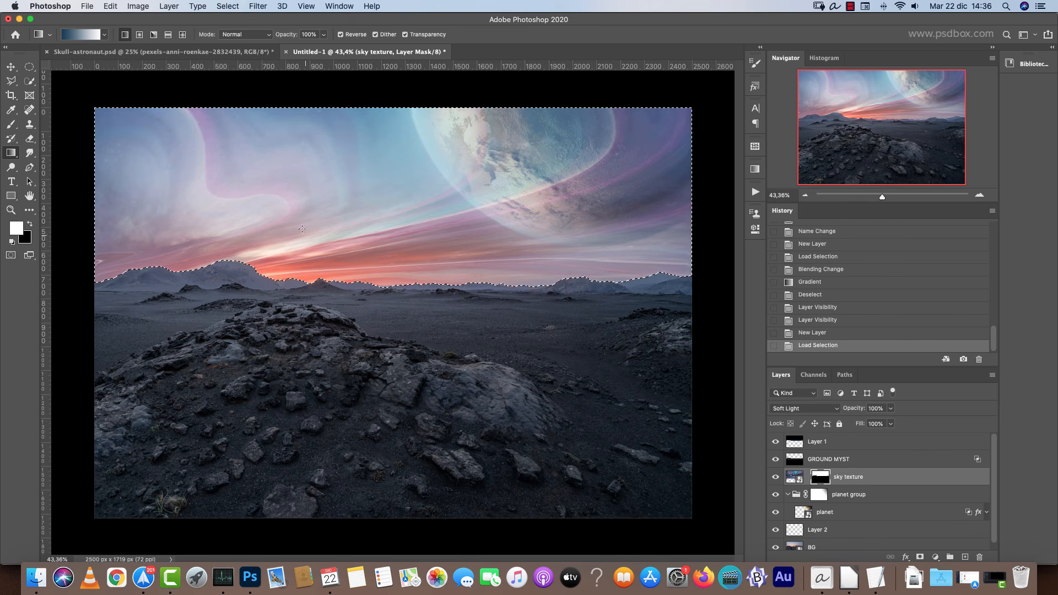
Add a Curves adjustment layer above Layer 2, masked by the loaded sky selection.
{"action": "scroll", "coordinate": [860, 512], "scroll_direction": "down", "scroll_amount": 1}
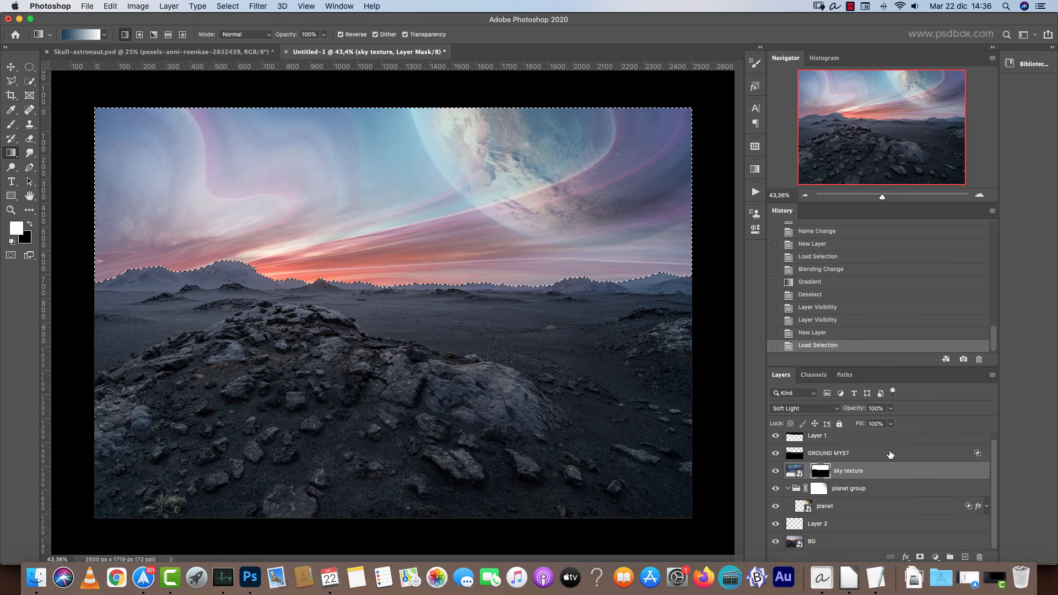
{"action": "left_click", "coordinate": [845, 531]}
{"action": "key", "text": "x"}
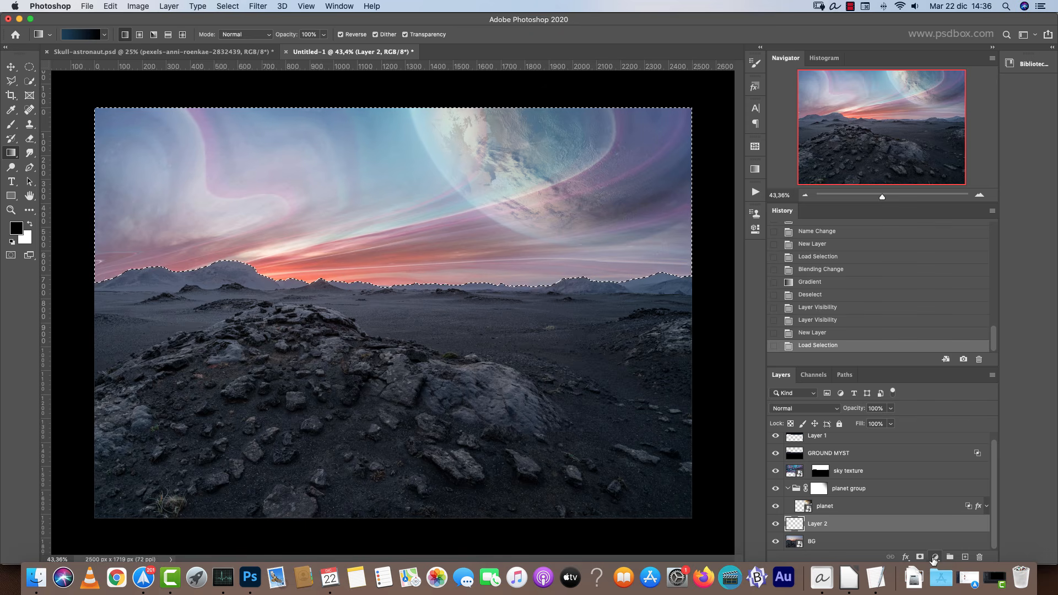
{"action": "left_click", "coordinate": [936, 557]}
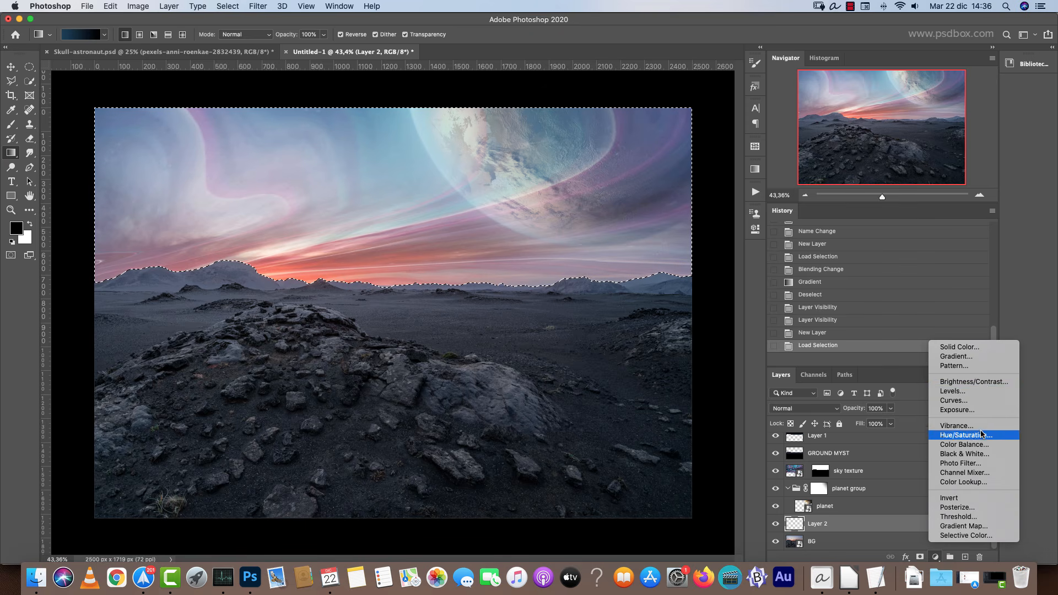
{"action": "left_click", "coordinate": [971, 404]}
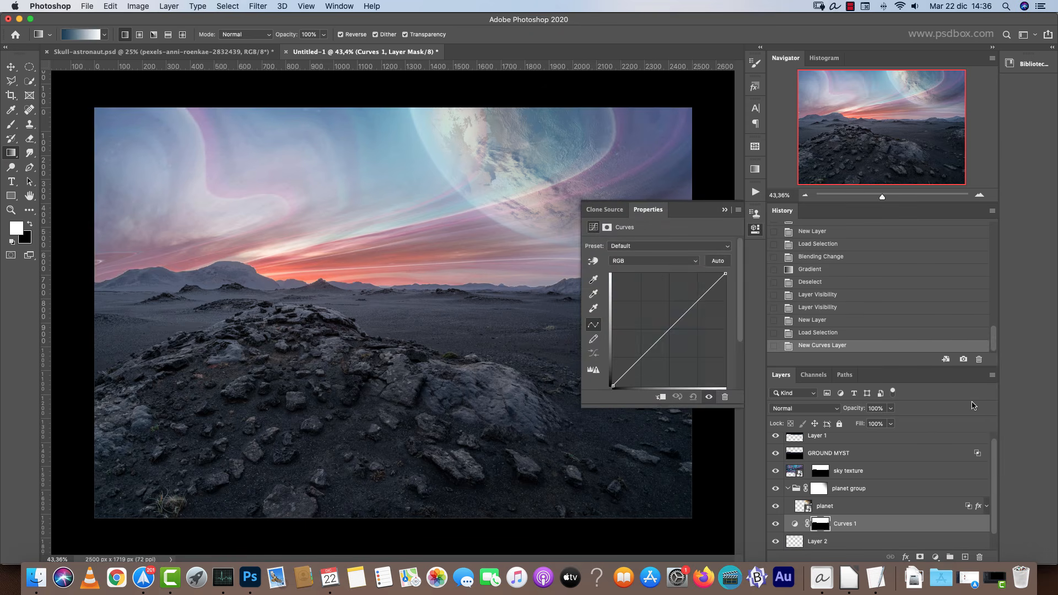
Darken the midtones of the Curves adjustment with two points on the RGB curve.
{"action": "left_click", "coordinate": [822, 527], "text": "alt"}
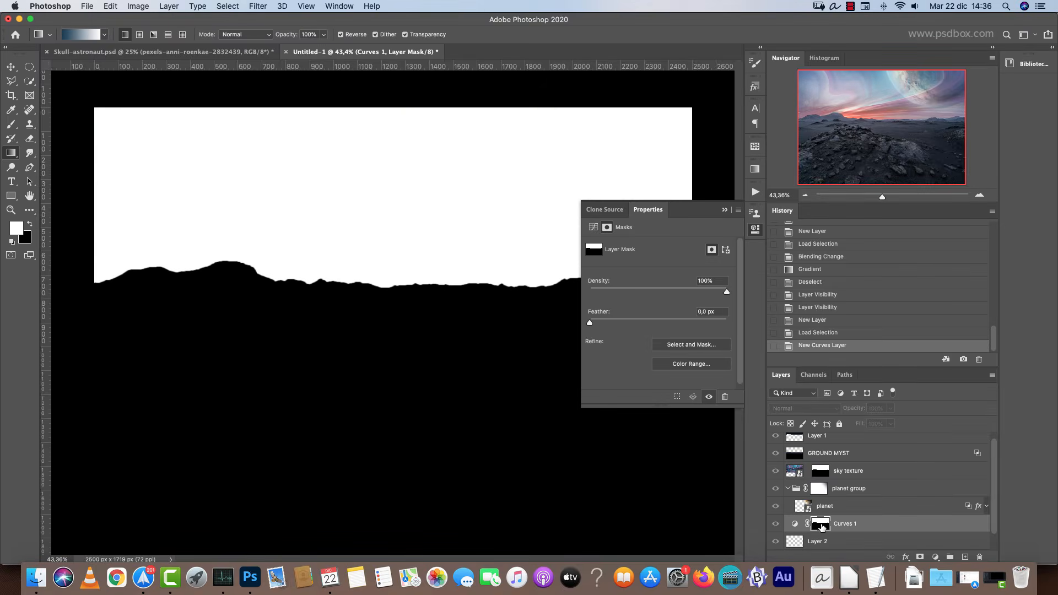
{"action": "left_click", "coordinate": [822, 527], "text": "alt"}
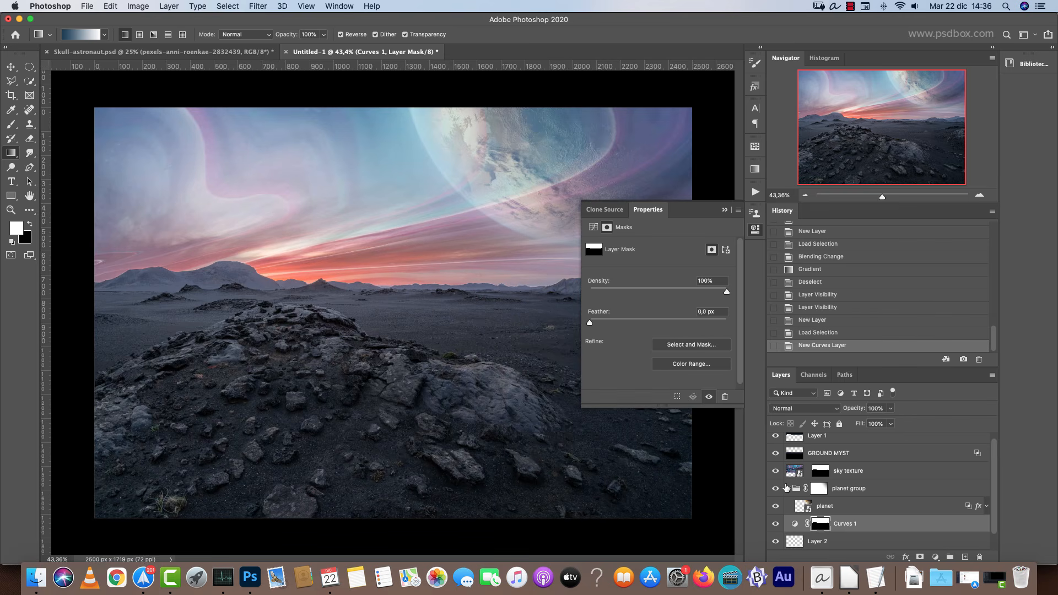
{"action": "left_click", "coordinate": [794, 524]}
{"action": "left_click_drag", "start_coordinate": [659, 345], "coordinate": [661, 354]}
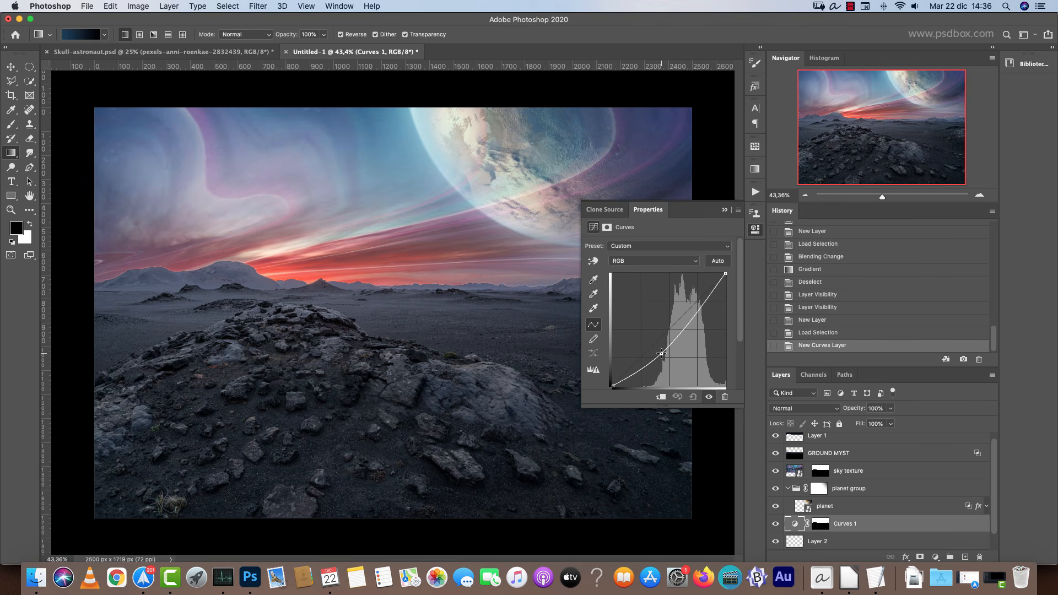
{"action": "left_click", "coordinate": [703, 298]}
{"action": "left_click_drag", "start_coordinate": [703, 298], "coordinate": [704, 301]}
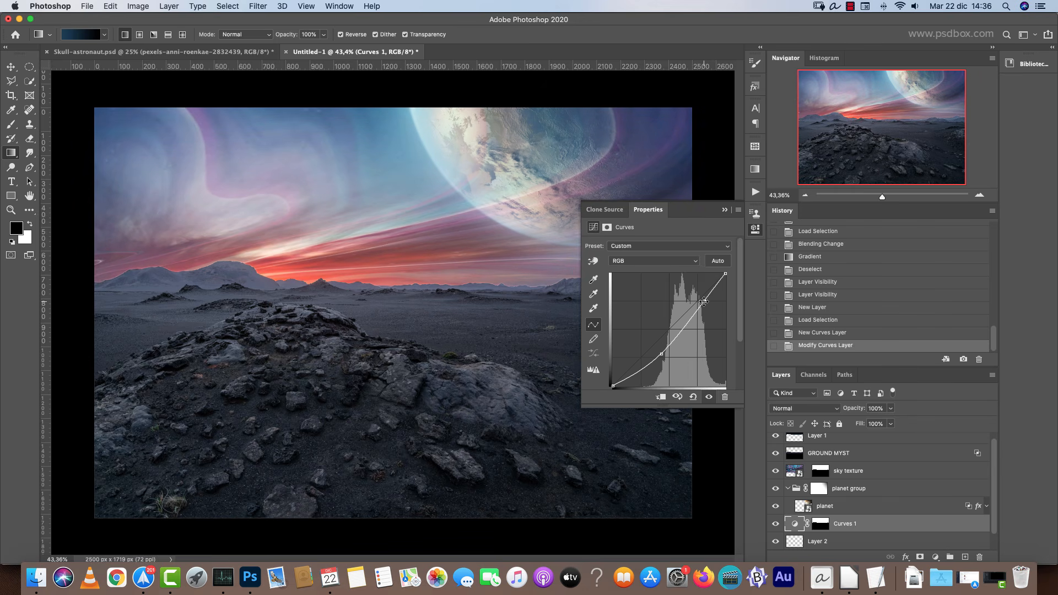
Raise the Blue channel curve to push the sky toward blue.
{"action": "left_click", "coordinate": [629, 261]}
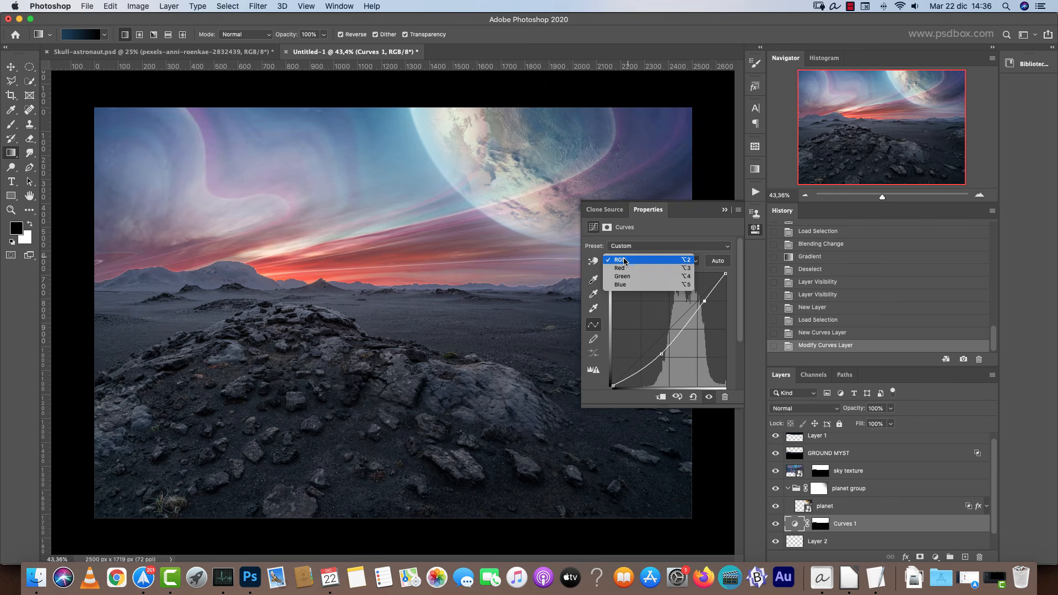
{"action": "left_click", "coordinate": [631, 285]}
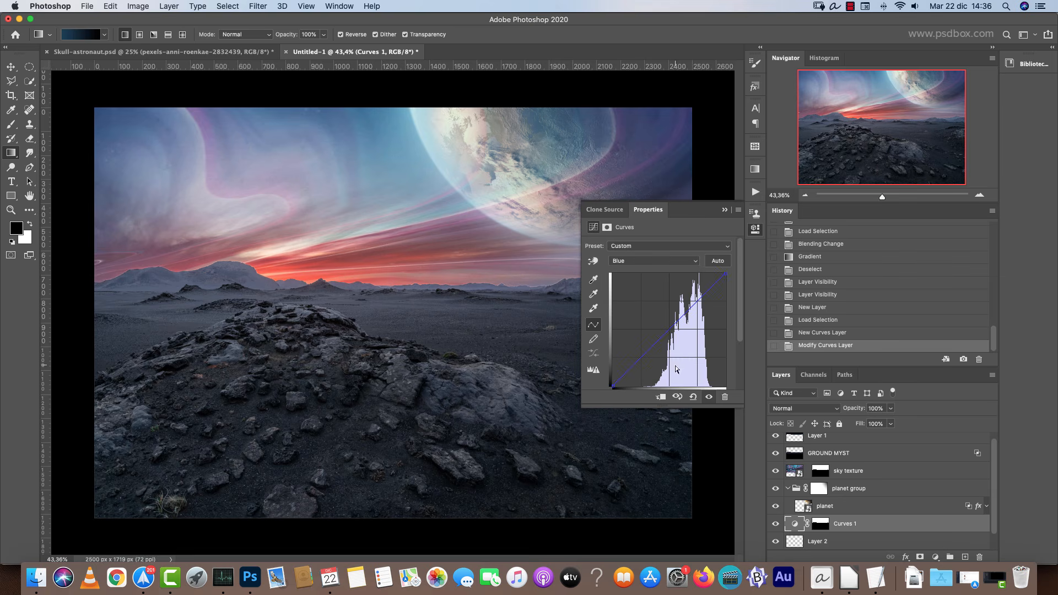
{"action": "mouse_move", "coordinate": [672, 348]}
{"action": "left_mouse_down"}
{"action": "mouse_move", "coordinate": [658, 324]}
{"action": "mouse_move", "coordinate": [660, 337]}
{"action": "left_mouse_up"}
Pull the Green channel curve slightly down.
{"action": "left_click", "coordinate": [642, 261]}
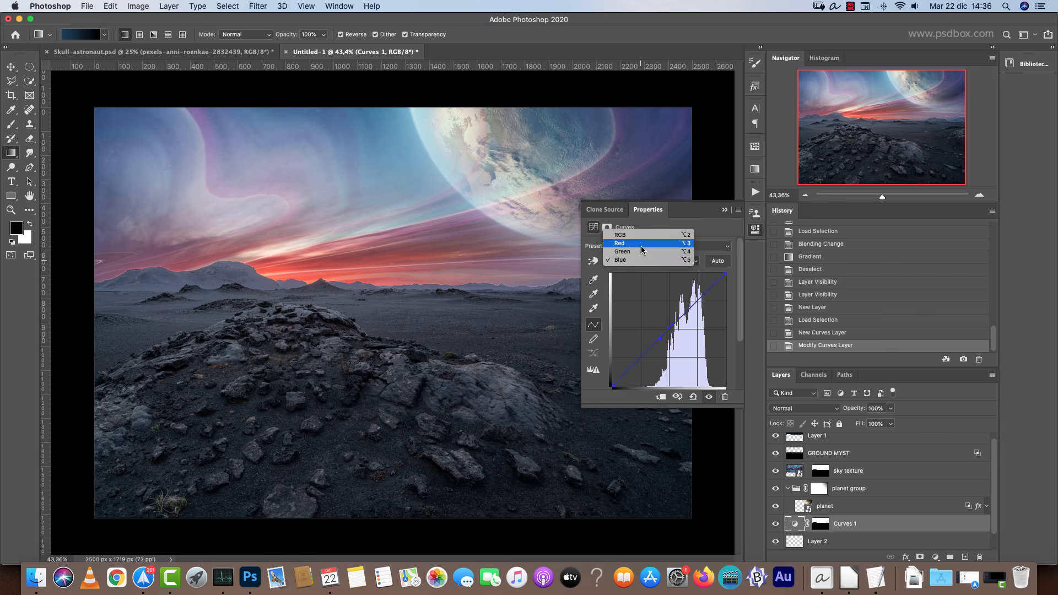
{"action": "left_click", "coordinate": [648, 255]}
{"action": "left_click_drag", "start_coordinate": [676, 320], "coordinate": [679, 323]}
{"action": "left_click", "coordinate": [635, 264]}
{"action": "left_click", "coordinate": [634, 270]}
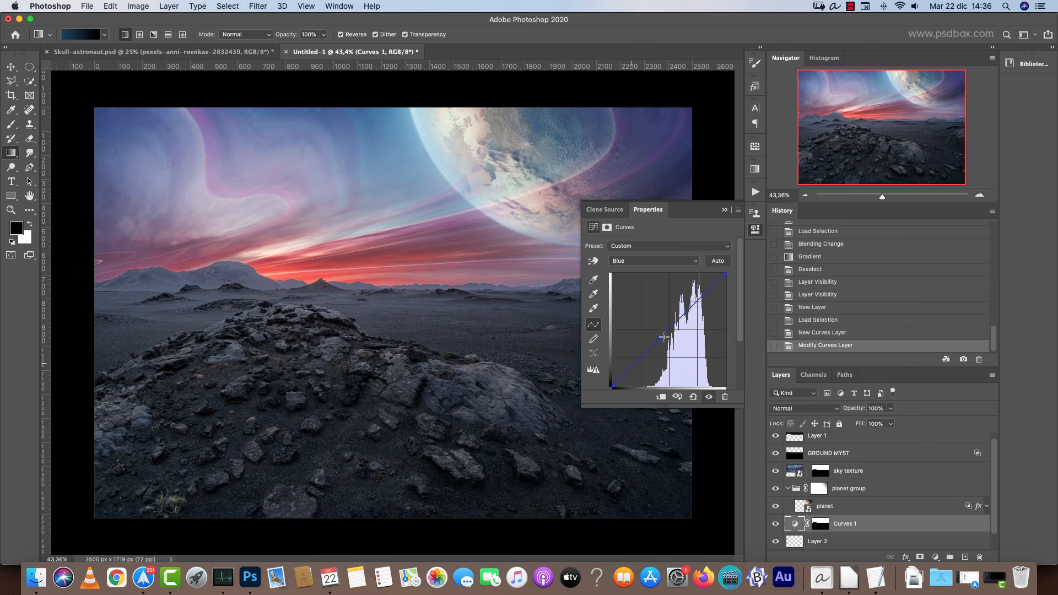
Refine the RGB curve by nudging the midtone point and lowering the top highlight point, then collapse the panel.
{"action": "left_click", "coordinate": [639, 259]}
{"action": "left_click", "coordinate": [622, 235]}
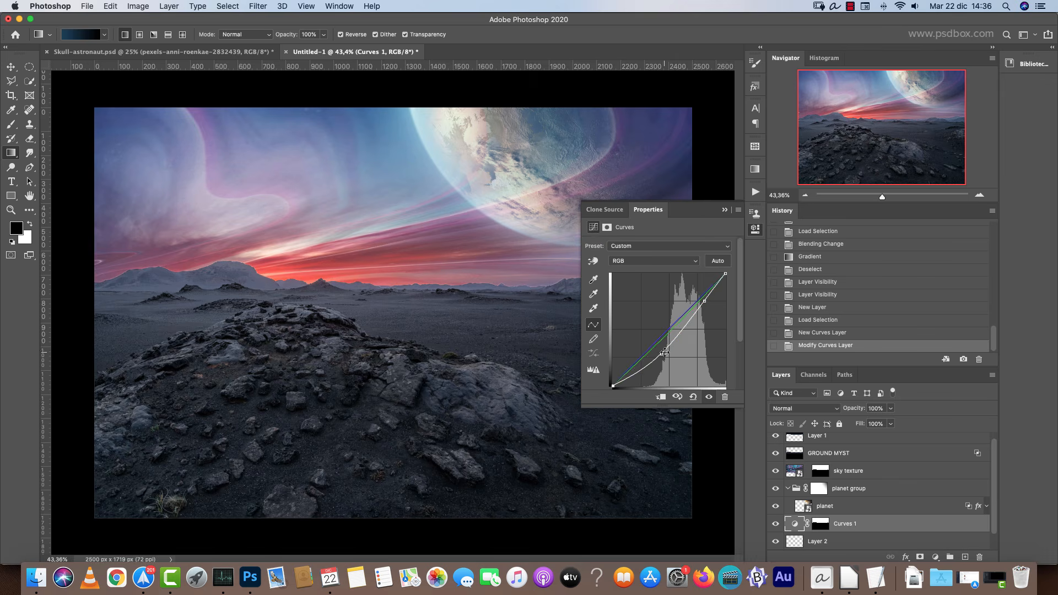
{"action": "left_click_drag", "start_coordinate": [662, 351], "coordinate": [660, 354]}
{"action": "left_click_drag", "start_coordinate": [726, 274], "coordinate": [706, 308]}
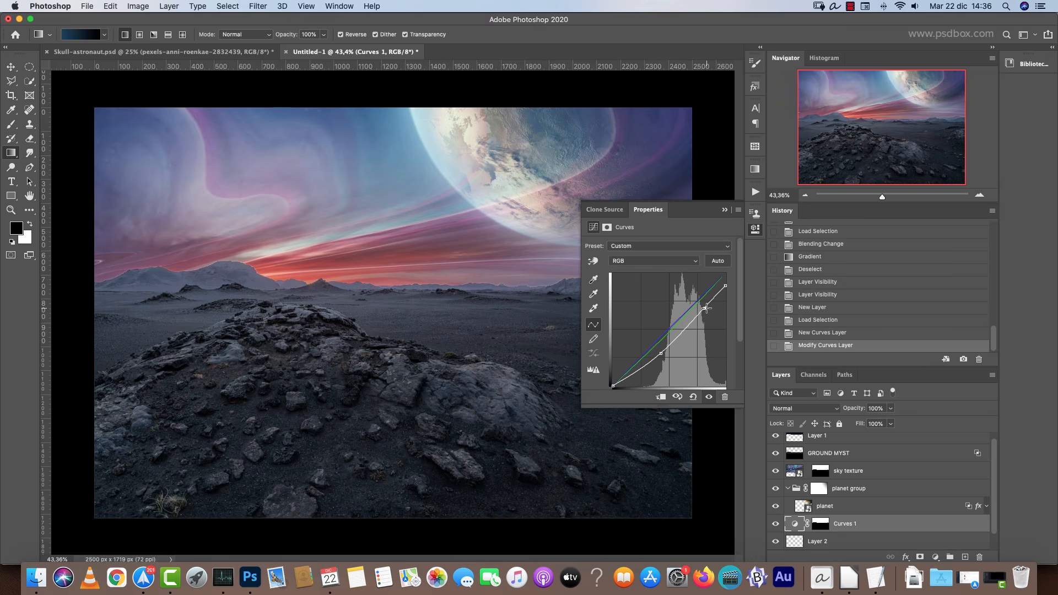
{"action": "left_click", "coordinate": [725, 210]}
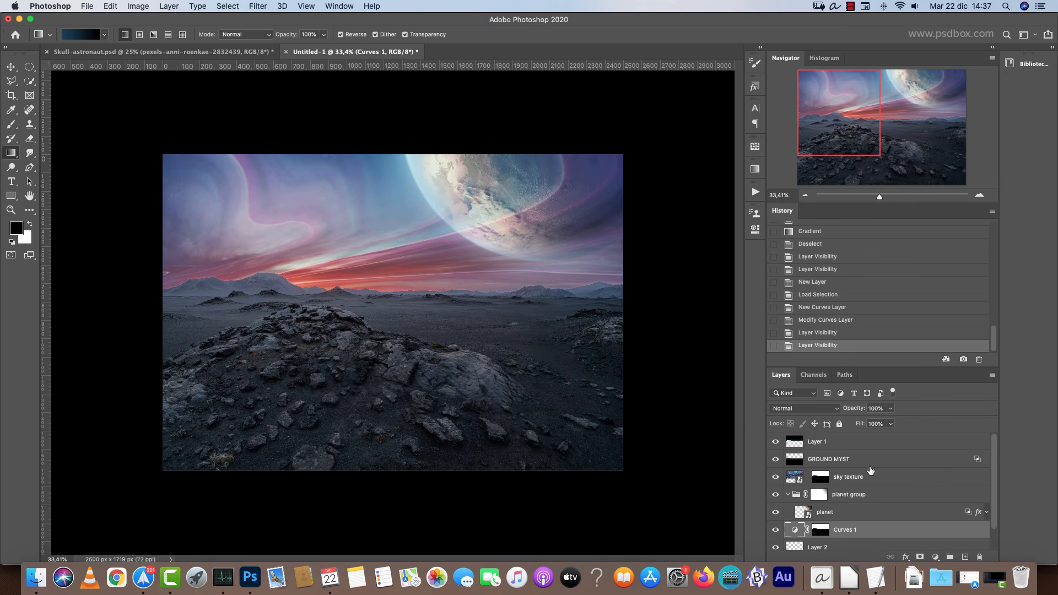
Rename Layer 1 to "sky myst".
{"action": "left_click", "coordinate": [841, 444]}
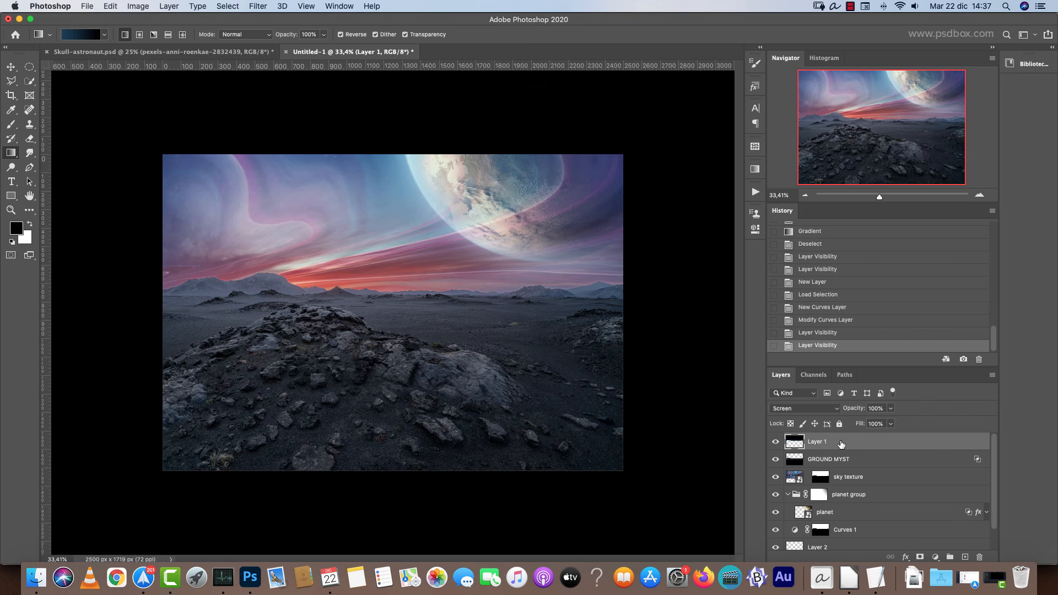
{"action": "double_click", "coordinate": [816, 442]}
{"action": "type", "text": "sky"}
{"action": "key", "text": "Return"}
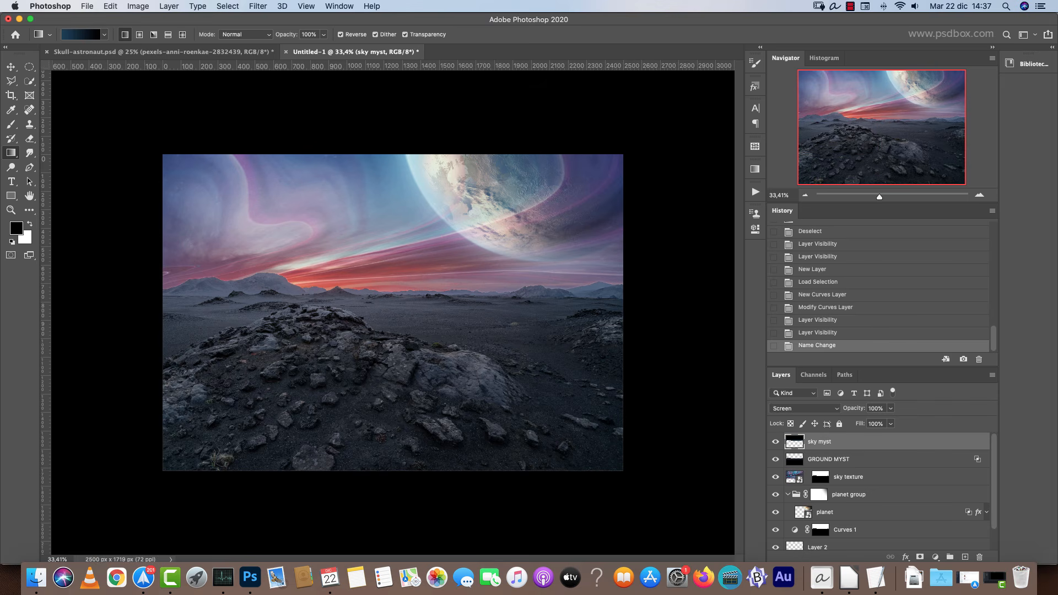
Group all layers from sky myst down to BG and name the group "Ground".
{"action": "scroll", "coordinate": [896, 538], "scroll_direction": "down", "scroll_amount": 2}
{"action": "left_click", "coordinate": [885, 548], "text": "shift"}
{"action": "key", "text": "super+g"}
{"action": "double_click", "coordinate": [817, 440]}
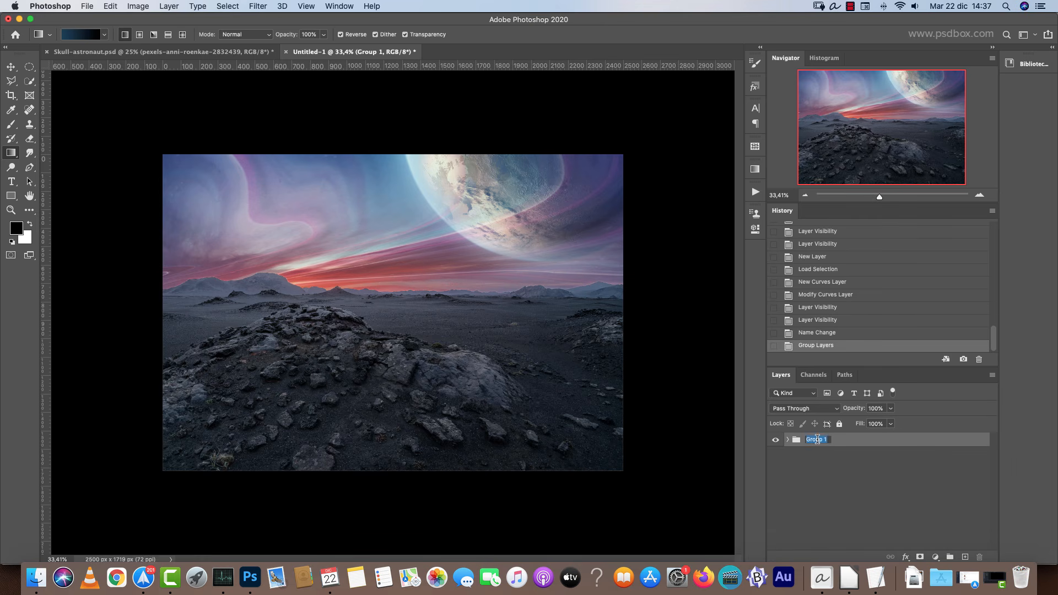
{"action": "type", "text": "Ground"}
{"action": "key", "text": "Return"}
{"action": "left_click", "coordinate": [788, 440]}
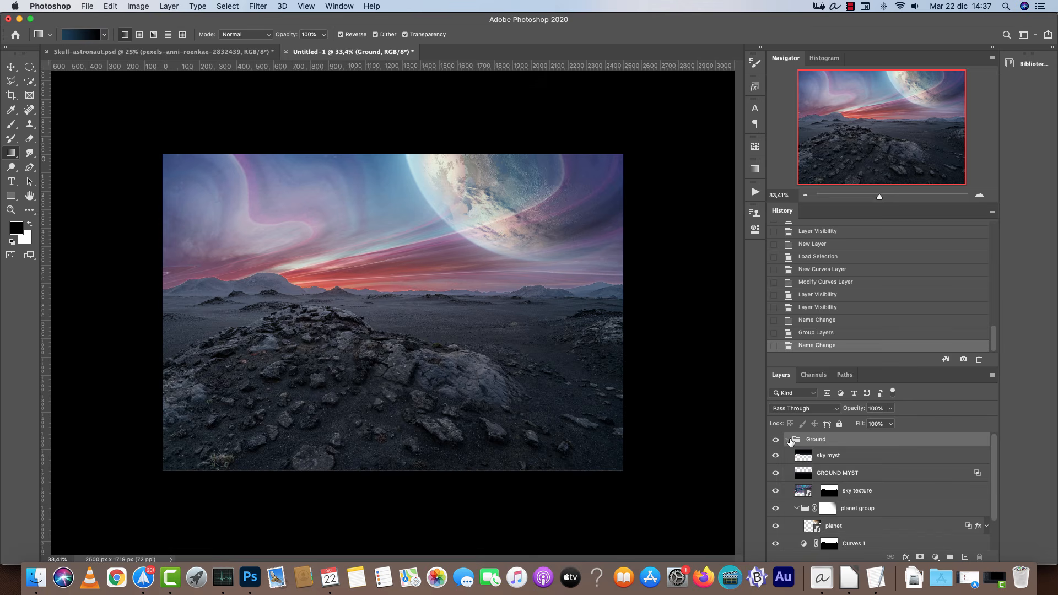
{"action": "left_click", "coordinate": [788, 440]}
{"action": "left_click", "coordinate": [980, 195]}
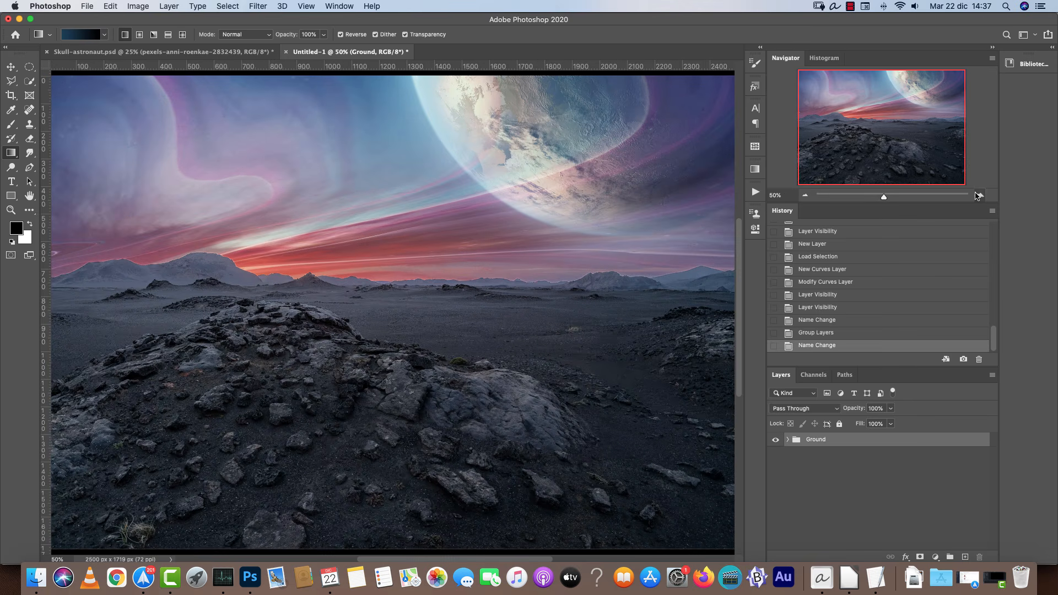
{"action": "left_click", "coordinate": [805, 195]}
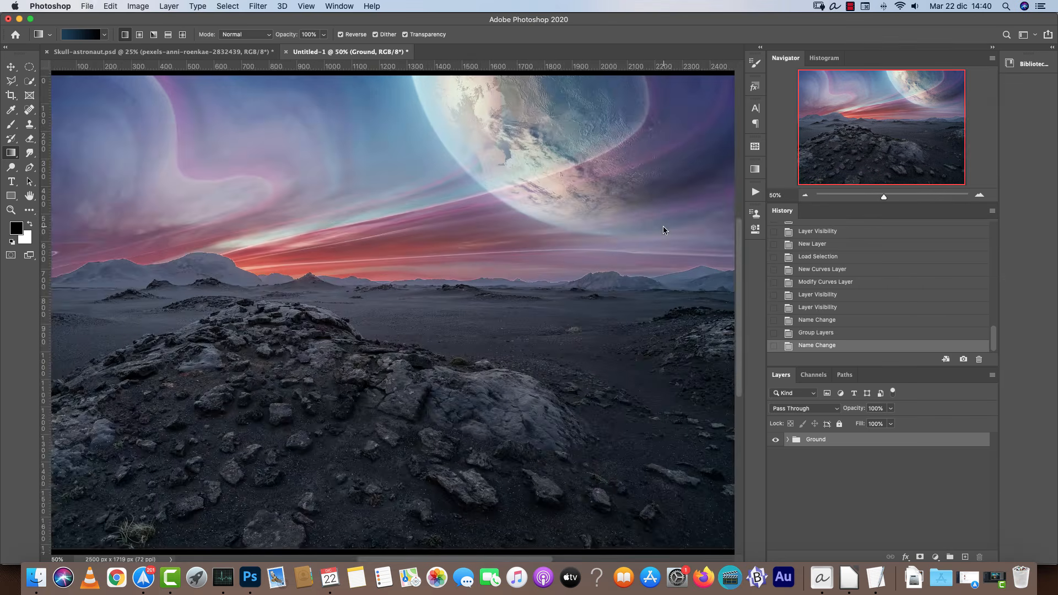
Preview the astronaut images in the Resources folder from the Place dialog.
{"action": "key", "text": "super+shift+p"}
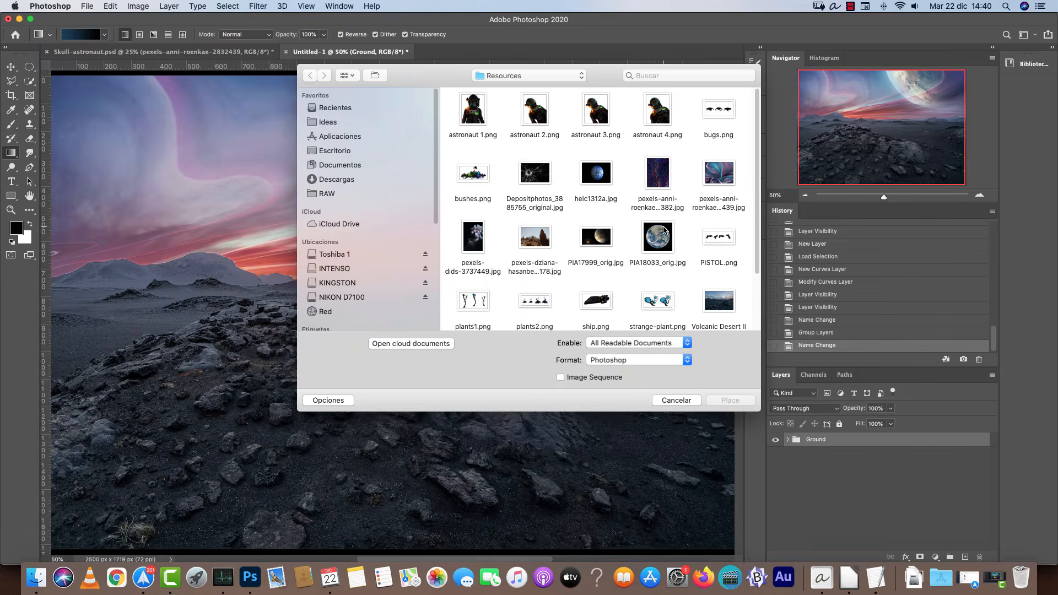
{"action": "left_click", "coordinate": [478, 113]}
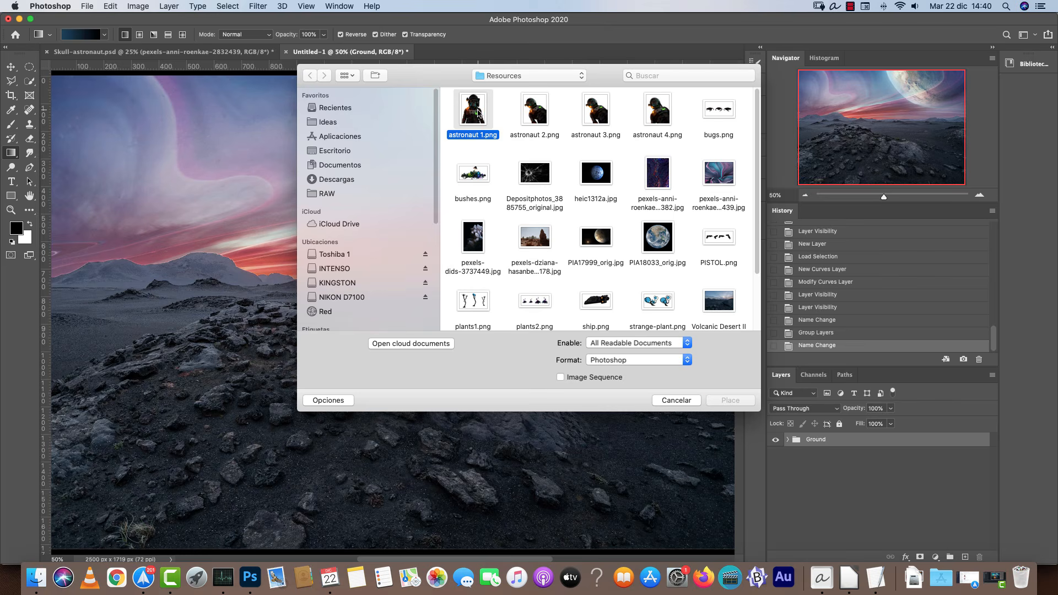
{"action": "key", "text": "space"}
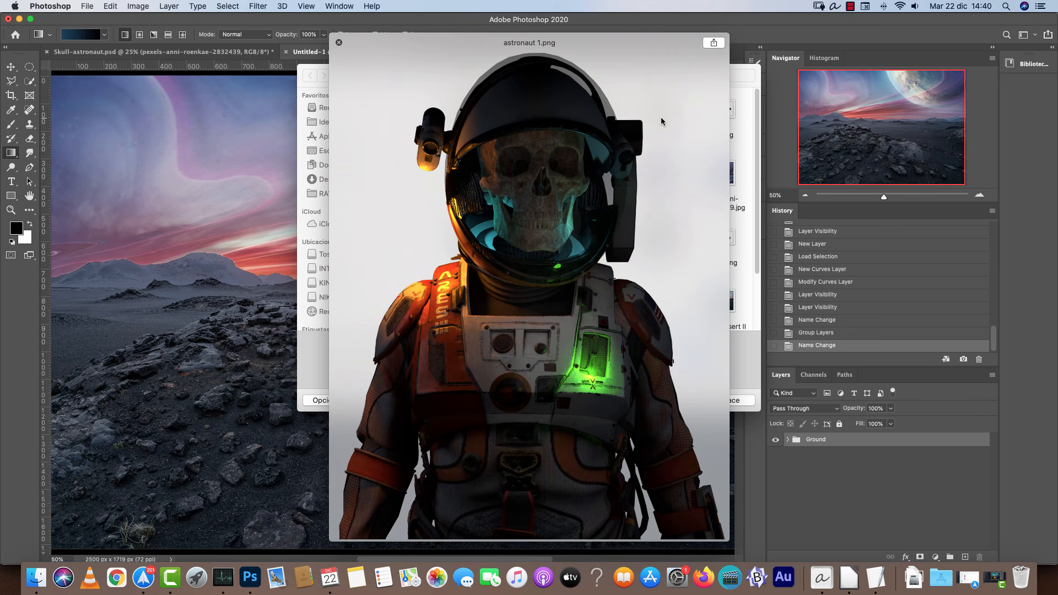
{"action": "key", "text": "Right"}
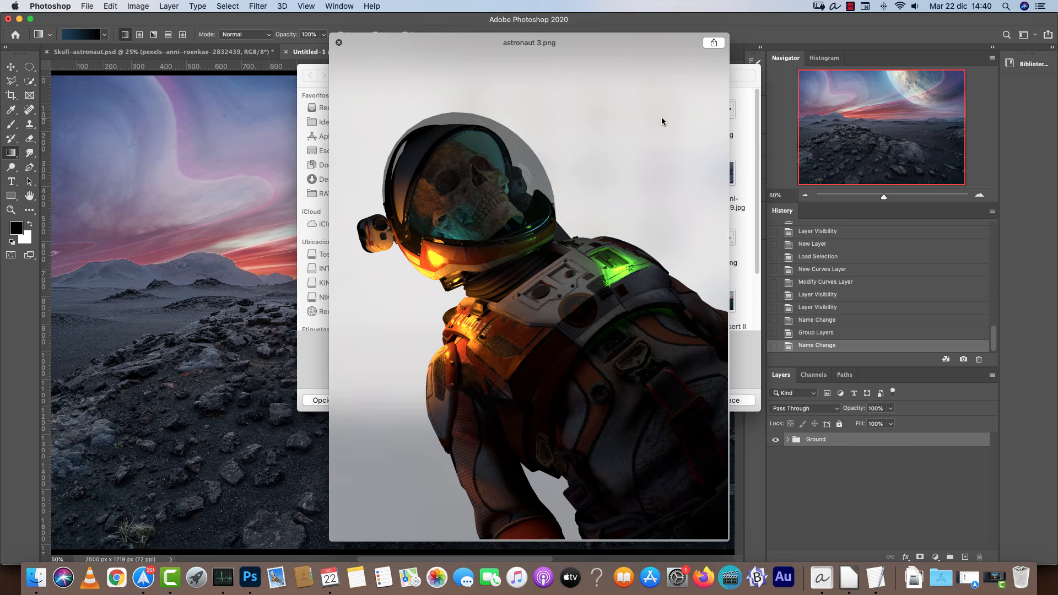
{"action": "key", "text": "Right"}
{"action": "key", "text": "Right"}
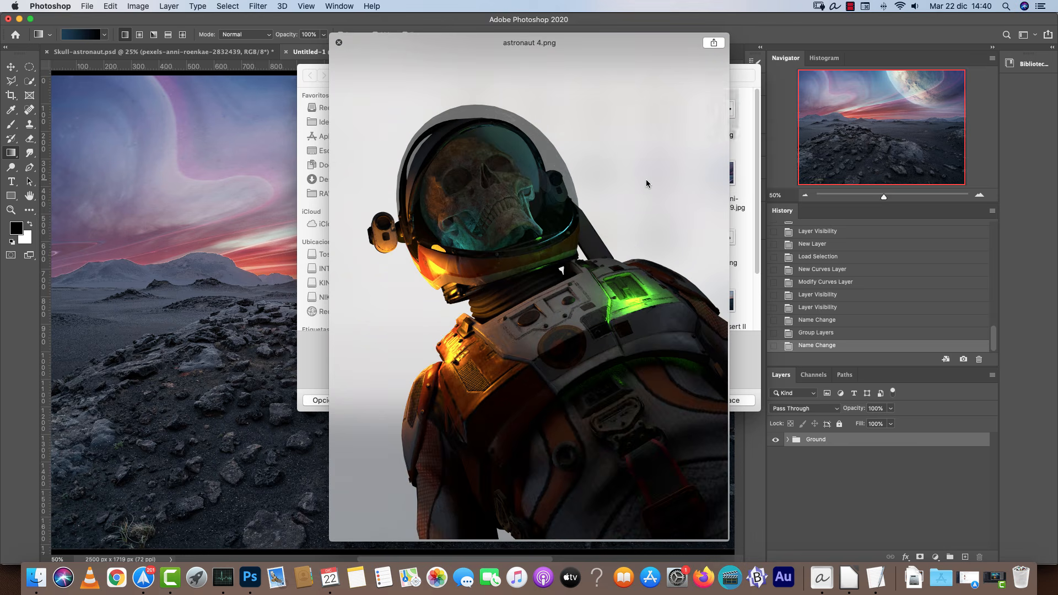
{"action": "key", "text": "Left"}
{"action": "key", "text": "Left"}
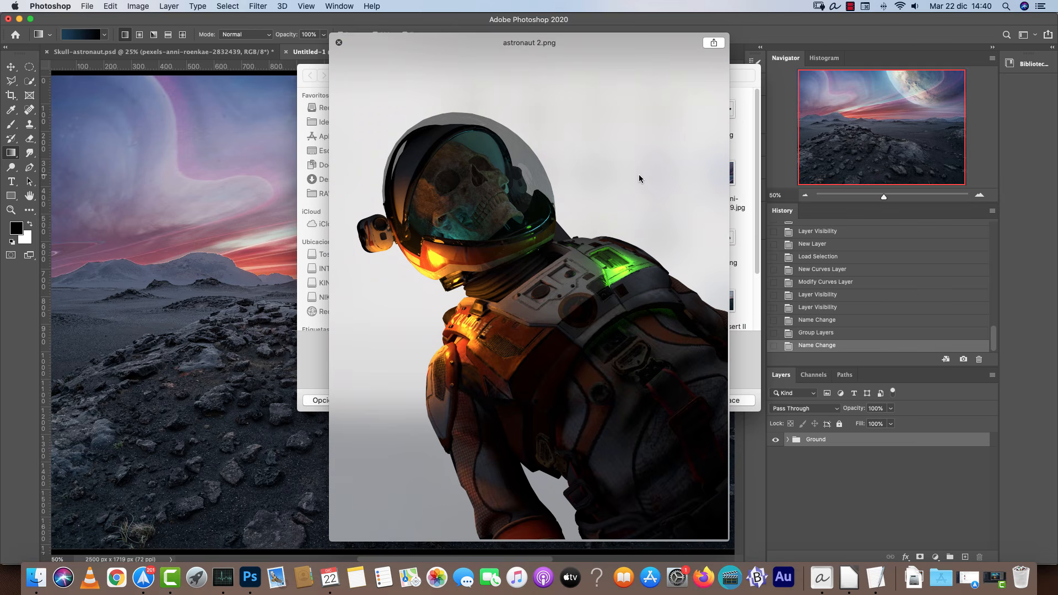
{"action": "key", "text": "Left"}
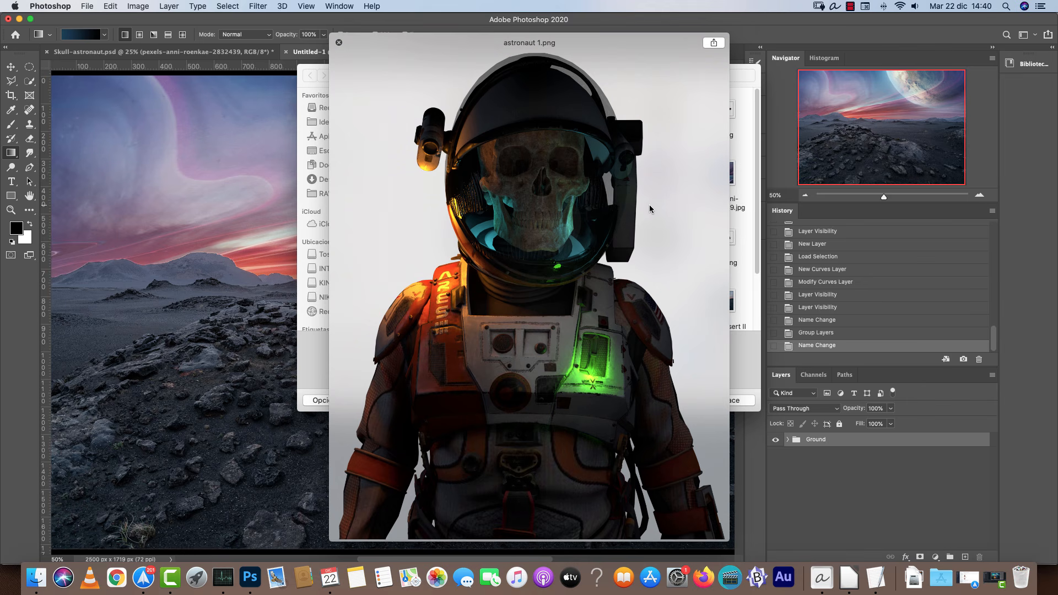
{"action": "key", "text": "space"}
{"action": "left_click", "coordinate": [535, 113]}
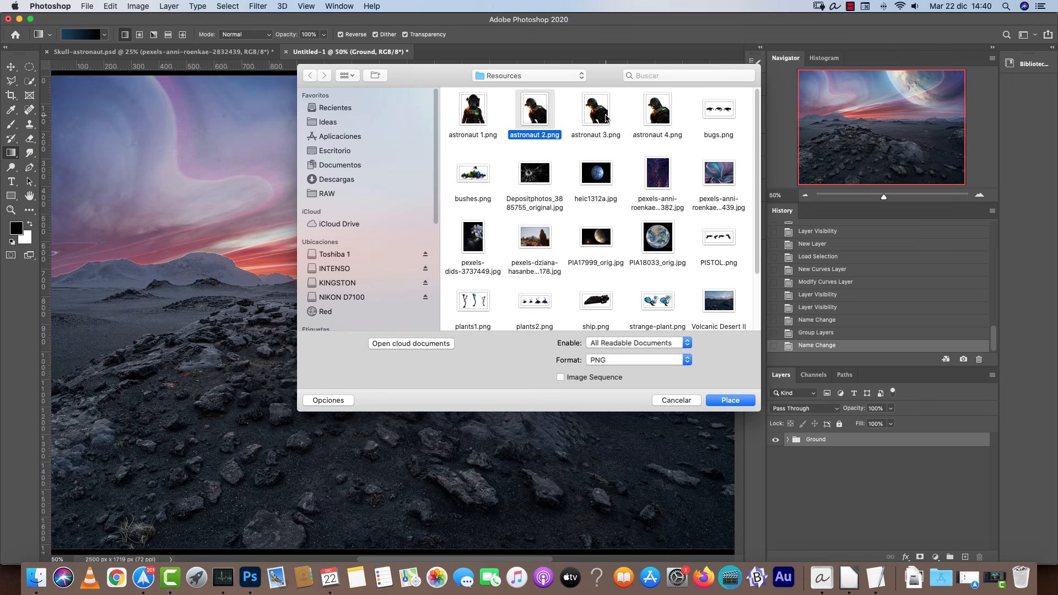
{"action": "key", "text": "space"}
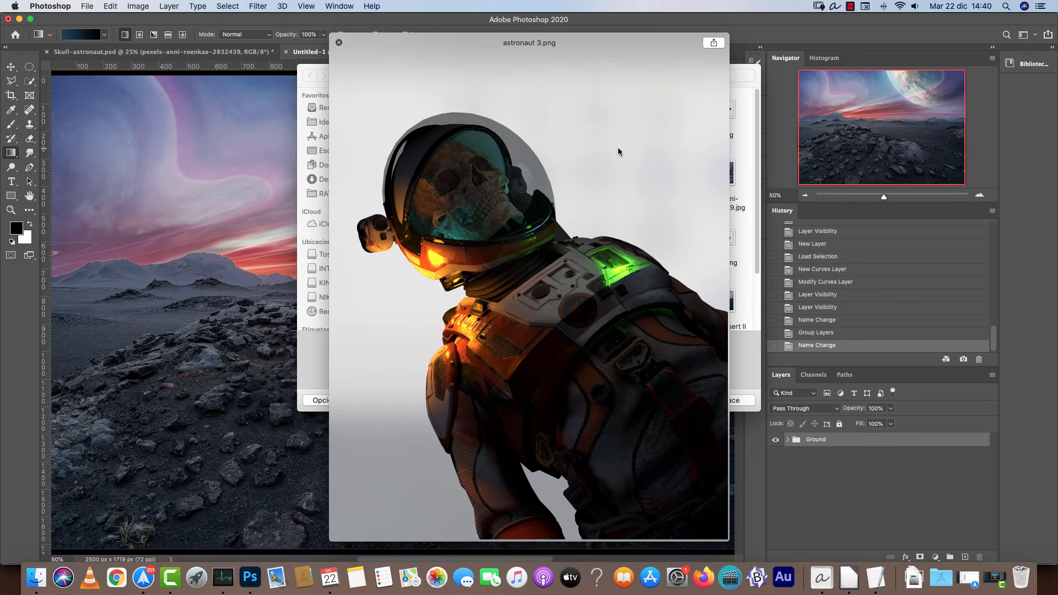
{"action": "key", "text": "space"}
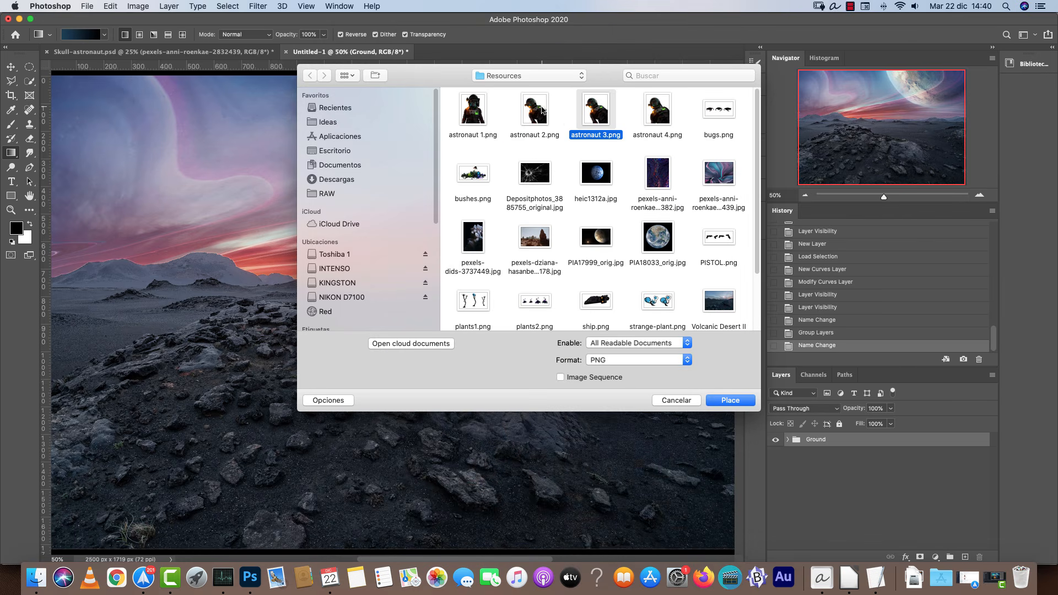
{"action": "left_click", "coordinate": [542, 110]}
{"action": "left_click", "coordinate": [667, 114]}
{"action": "key", "text": "space"}
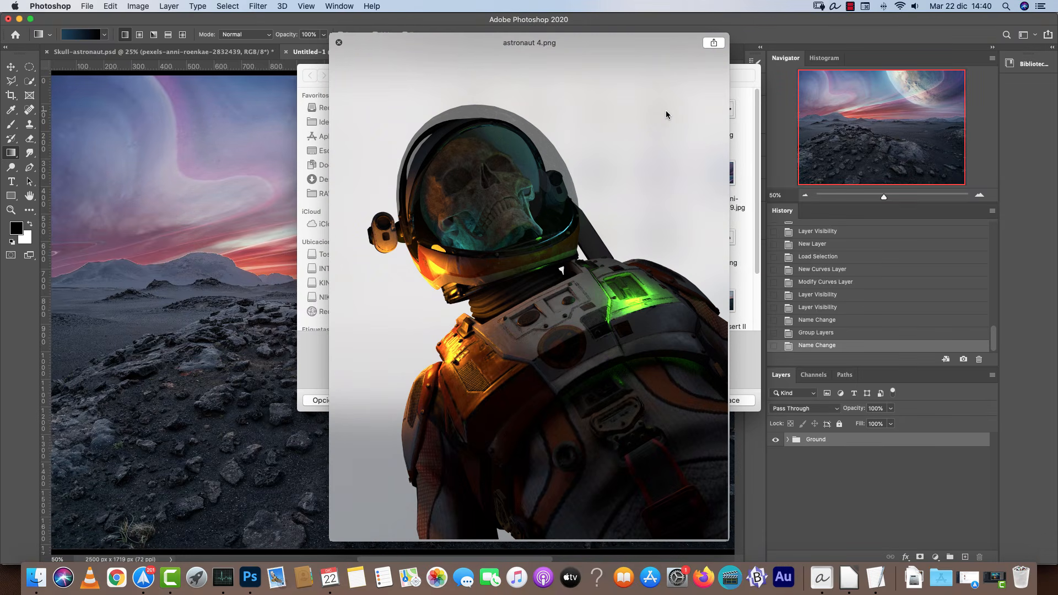
{"action": "key", "text": "space"}
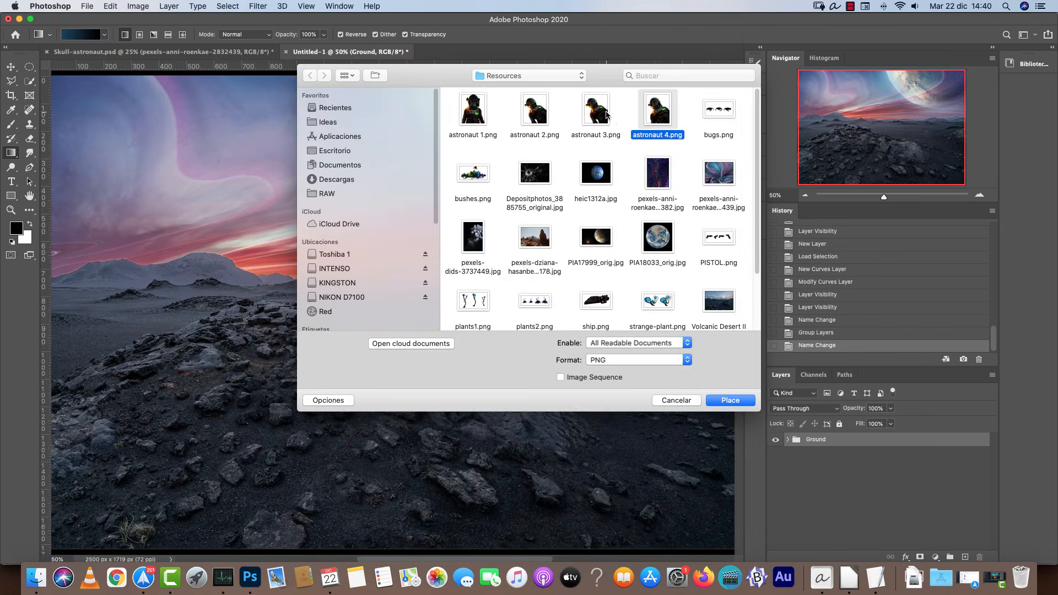
Place astronaut 3.png into the composition and flip it horizontally.
{"action": "left_click", "coordinate": [606, 115]}
{"action": "left_click", "coordinate": [731, 400]}
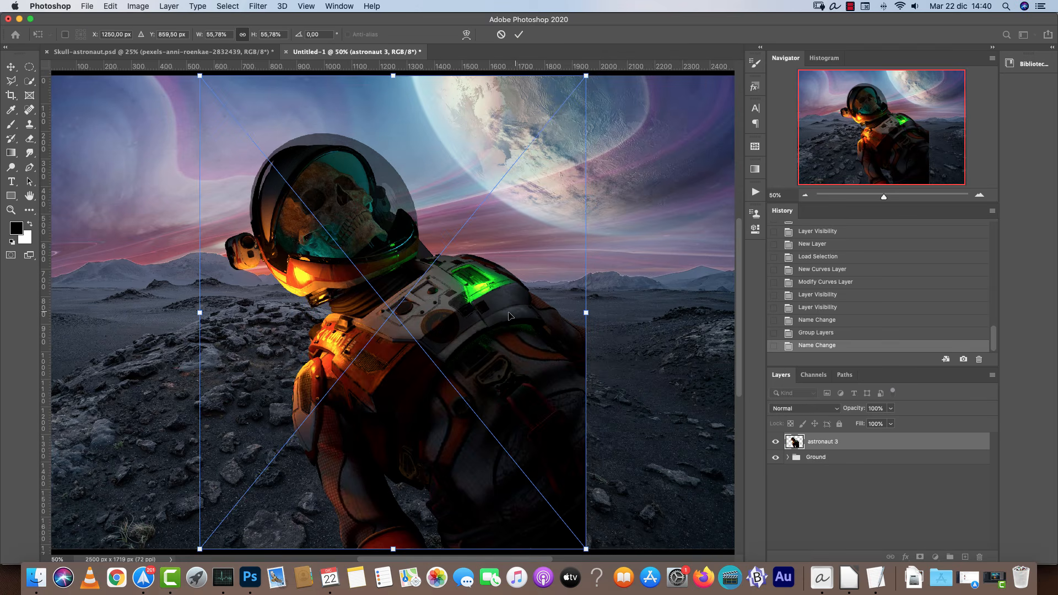
{"action": "right_click", "coordinate": [554, 318]}
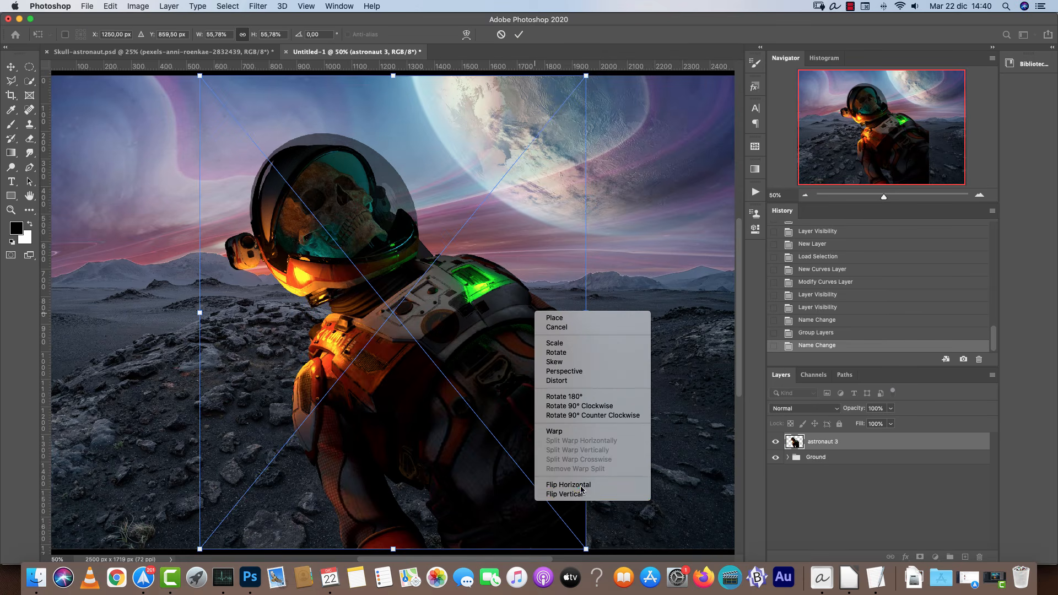
{"action": "left_click", "coordinate": [557, 485]}
Move the astronaut toward the lower left and scale it down, then commit the transform.
{"action": "left_click_drag", "start_coordinate": [435, 375], "coordinate": [389, 436]}
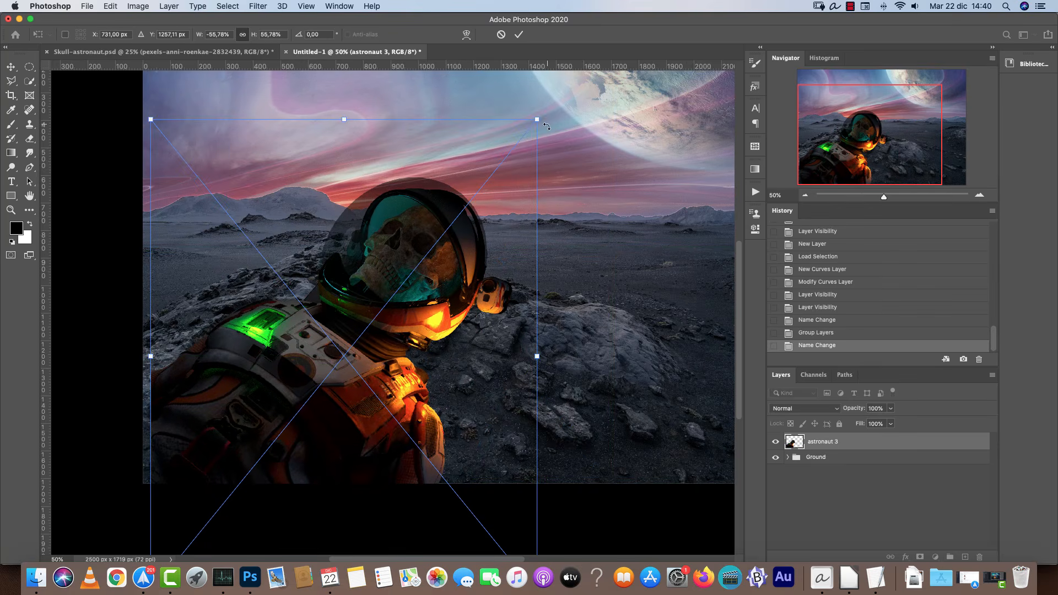
{"action": "left_click_drag", "start_coordinate": [539, 120], "coordinate": [458, 170]}
{"action": "key", "text": "Return"}
{"action": "key", "text": "g"}
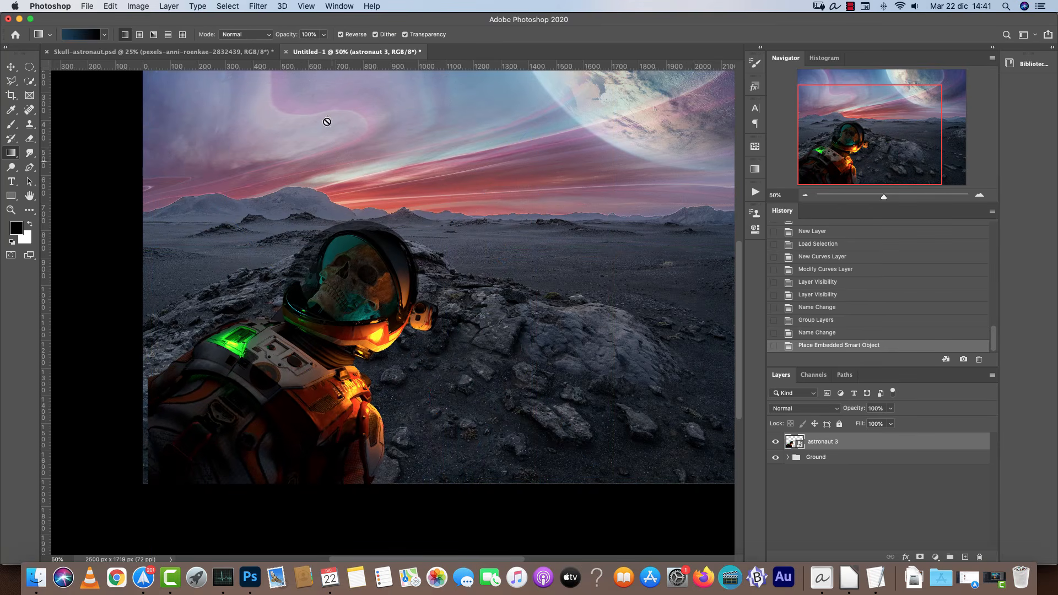
Compare the composition with the finished Skull-astronaut reference document.
{"action": "left_click", "coordinate": [181, 52]}
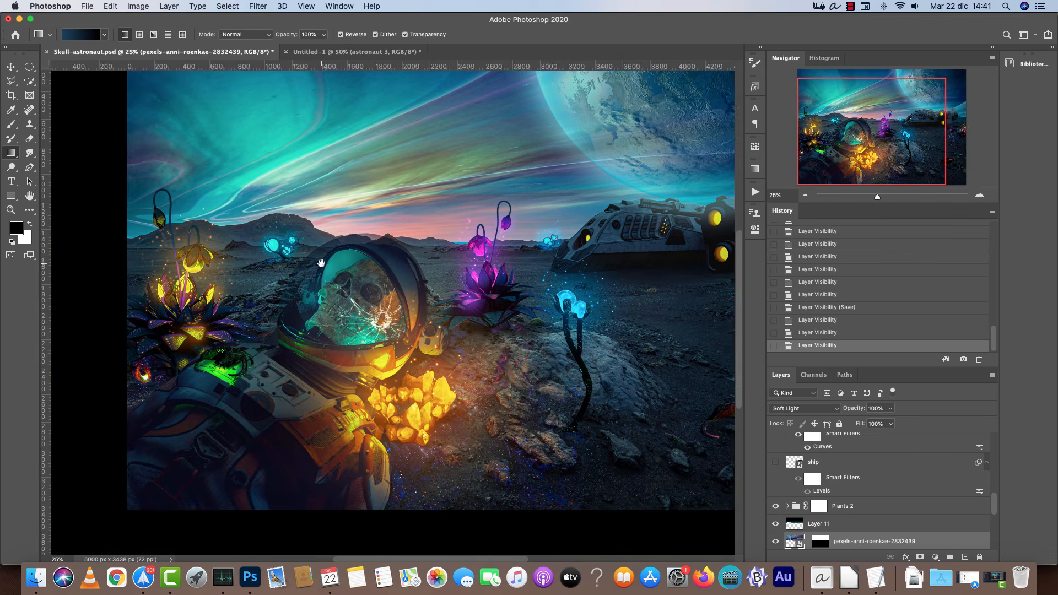
{"action": "left_click_drag", "start_coordinate": [321, 263], "coordinate": [291, 262]}
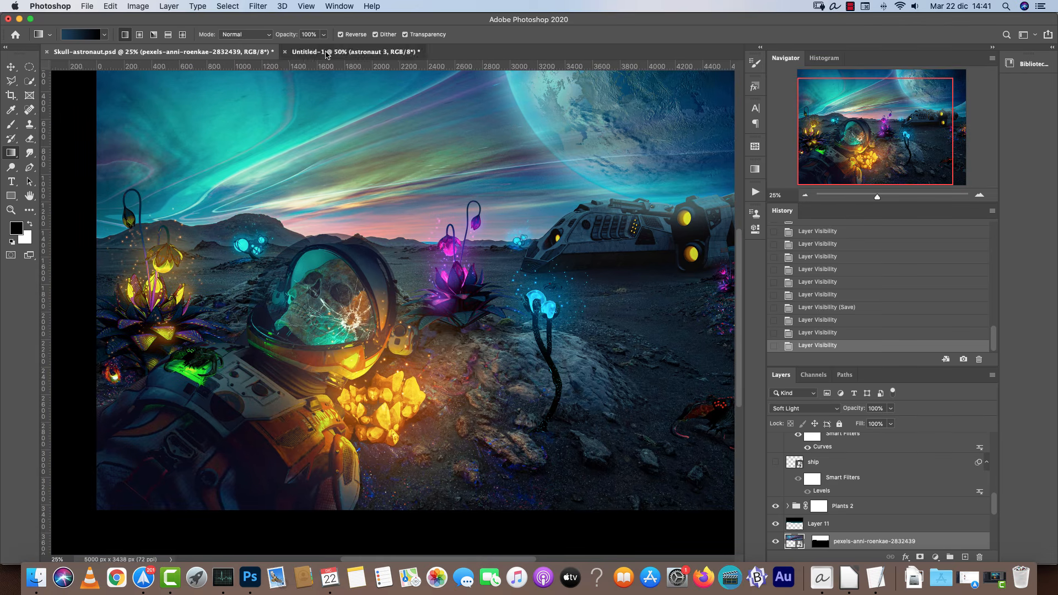
{"action": "left_click", "coordinate": [358, 52]}
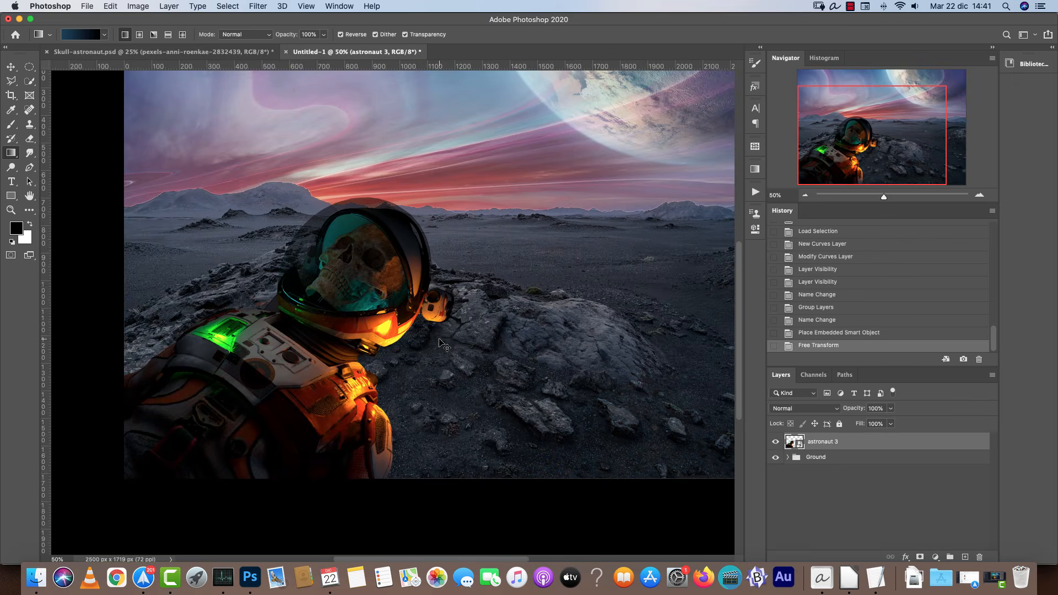
Shrink the astronaut further and push it into the lower-left corner, then commit.
{"action": "key", "text": "ctrl+t"}
{"action": "left_click_drag", "start_coordinate": [477, 361], "coordinate": [343, 362]}
{"action": "left_click_drag", "start_coordinate": [238, 391], "coordinate": [255, 368]}
{"action": "key", "text": "Return"}
{"action": "key", "text": "g"}
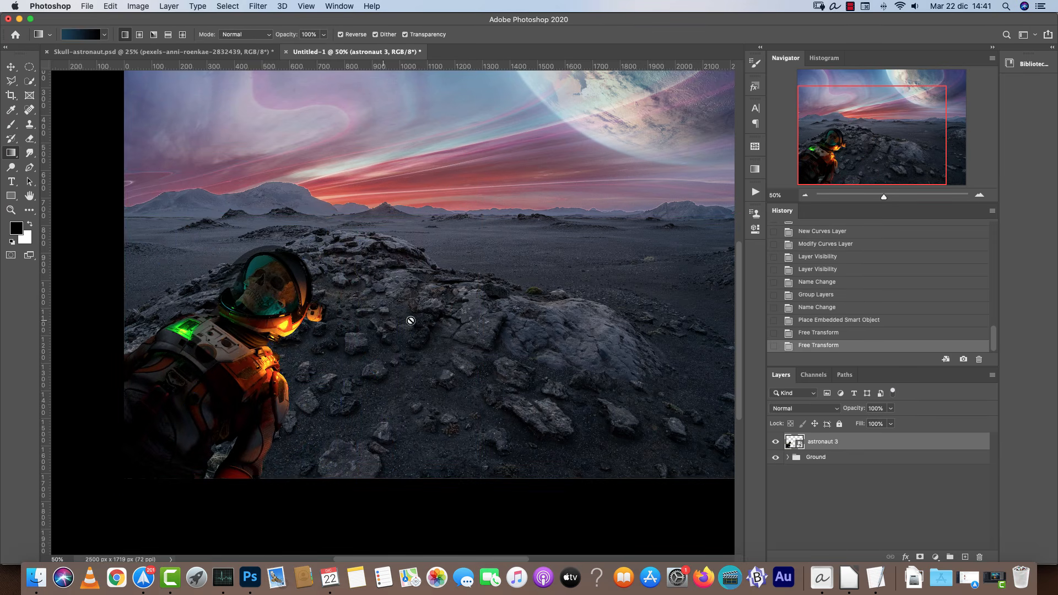
Enlarge the astronaut to about 47% and reposition it at the lower left of the composition, then commit.
{"action": "key", "text": "ctrl+0"}
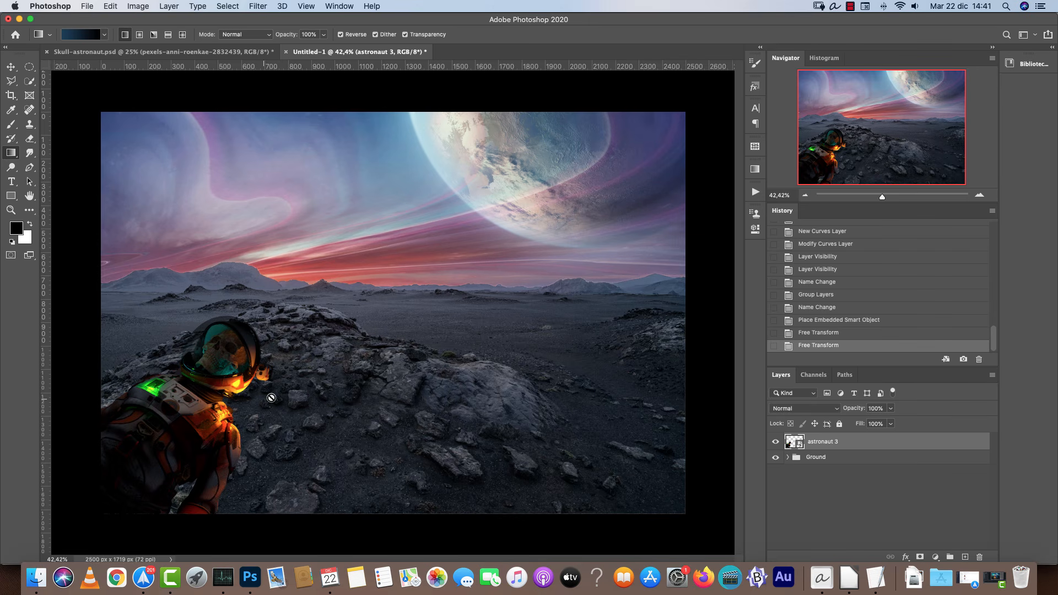
{"action": "key", "text": "ctrl+t"}
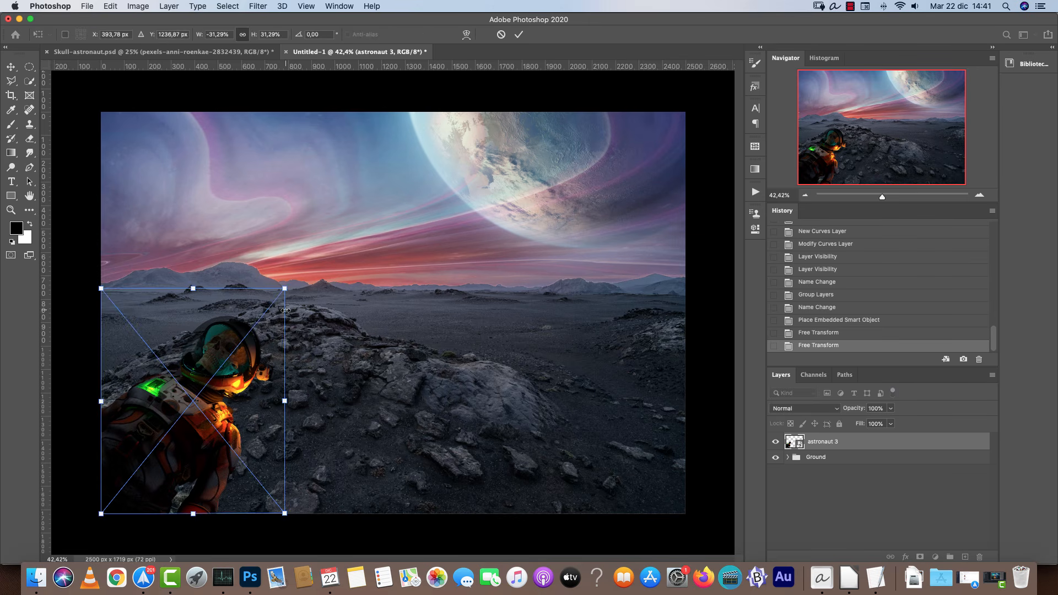
{"action": "left_click_drag", "start_coordinate": [289, 283], "coordinate": [449, 206]}
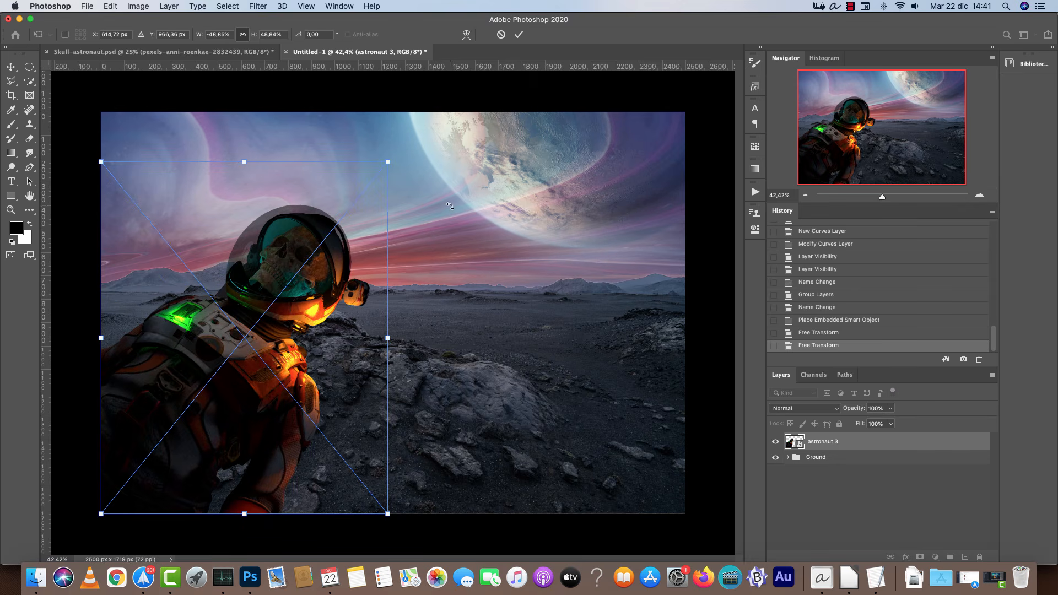
{"action": "left_click_drag", "start_coordinate": [326, 276], "coordinate": [320, 341]}
{"action": "left_click_drag", "start_coordinate": [384, 227], "coordinate": [375, 239]}
{"action": "left_click_drag", "start_coordinate": [298, 324], "coordinate": [351, 302]}
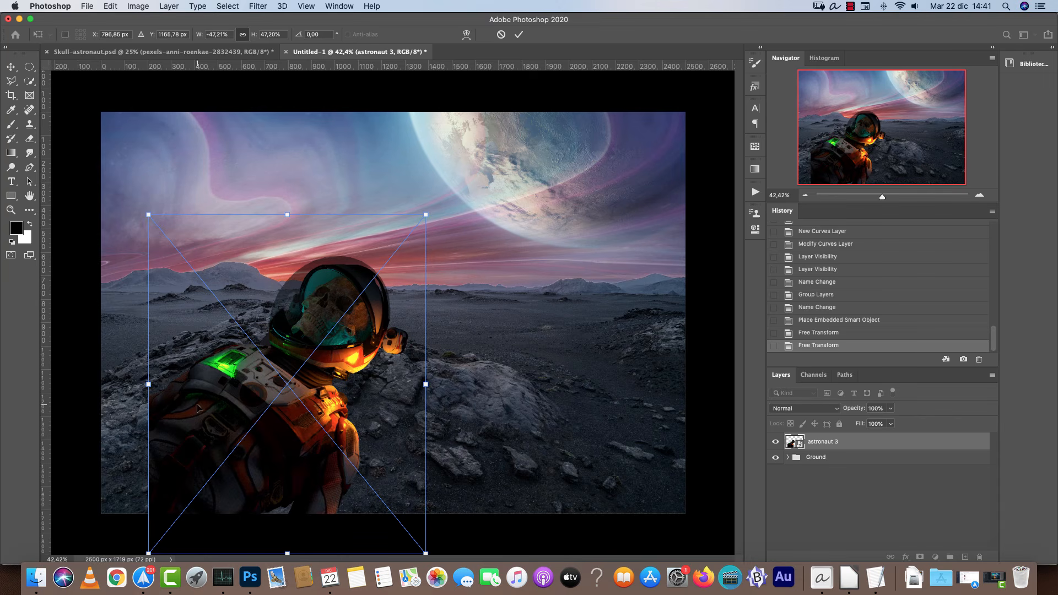
{"action": "left_click_drag", "start_coordinate": [274, 368], "coordinate": [232, 390]}
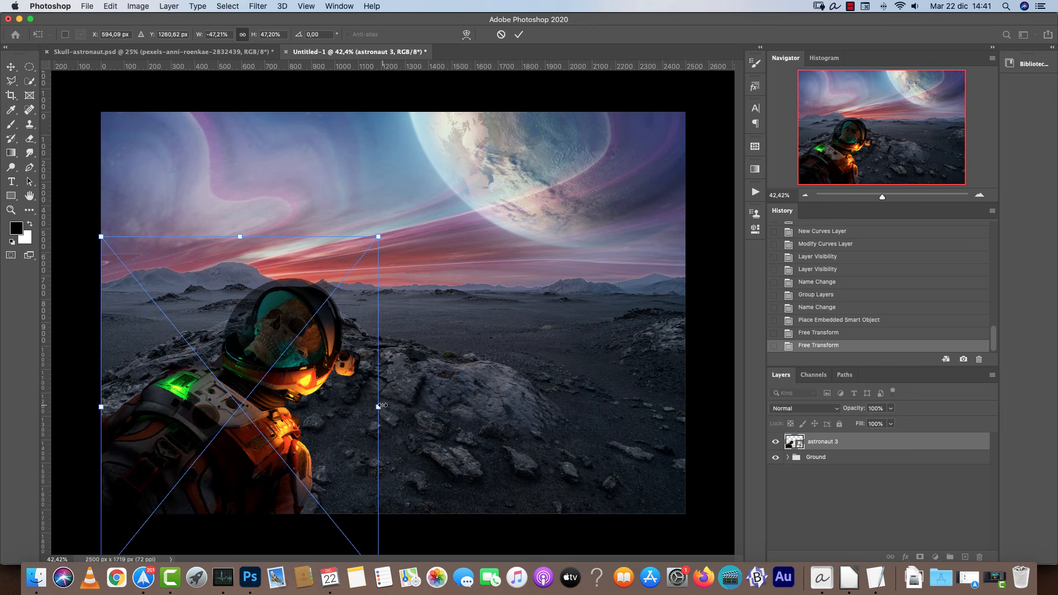
{"action": "left_click_drag", "start_coordinate": [378, 407], "coordinate": [390, 406]}
{"action": "key", "text": "Return"}
{"action": "key", "text": "g"}
{"action": "key", "text": "super+1"}
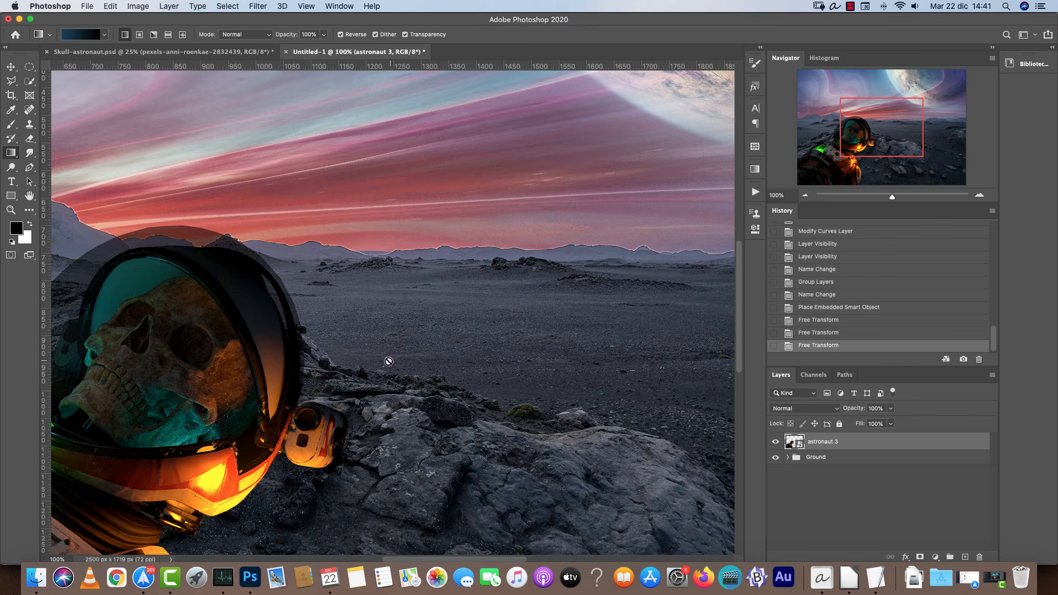
{"action": "scroll", "coordinate": [388, 361], "scroll_direction": "down", "scroll_amount": 5}
{"action": "scroll", "coordinate": [538, 299], "scroll_direction": "up", "scroll_amount": 3}
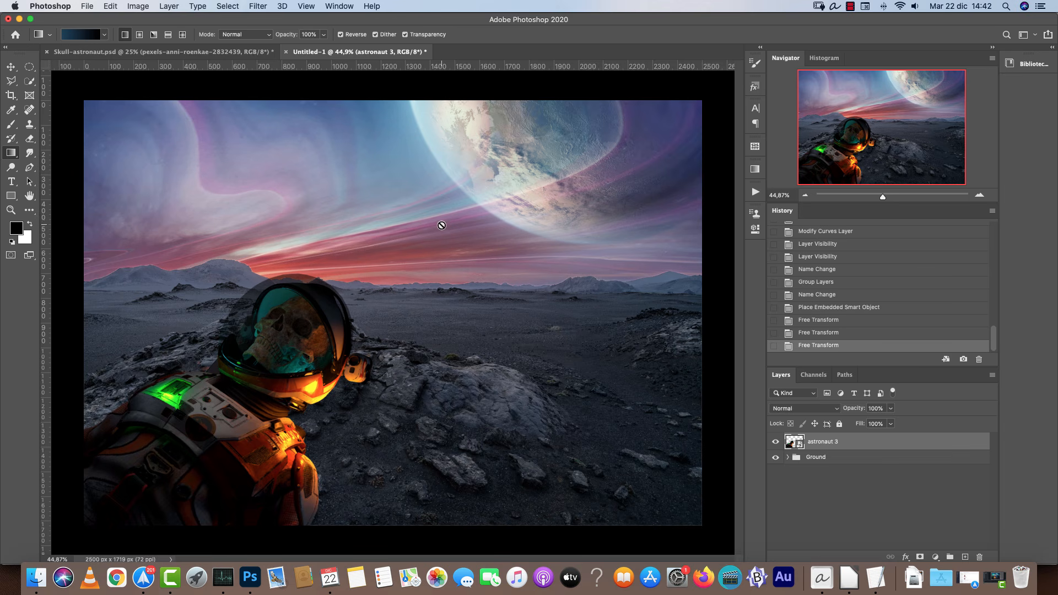
Compare the working composition with the finished Skull-astronaut reference document.
{"action": "left_click", "coordinate": [237, 52]}
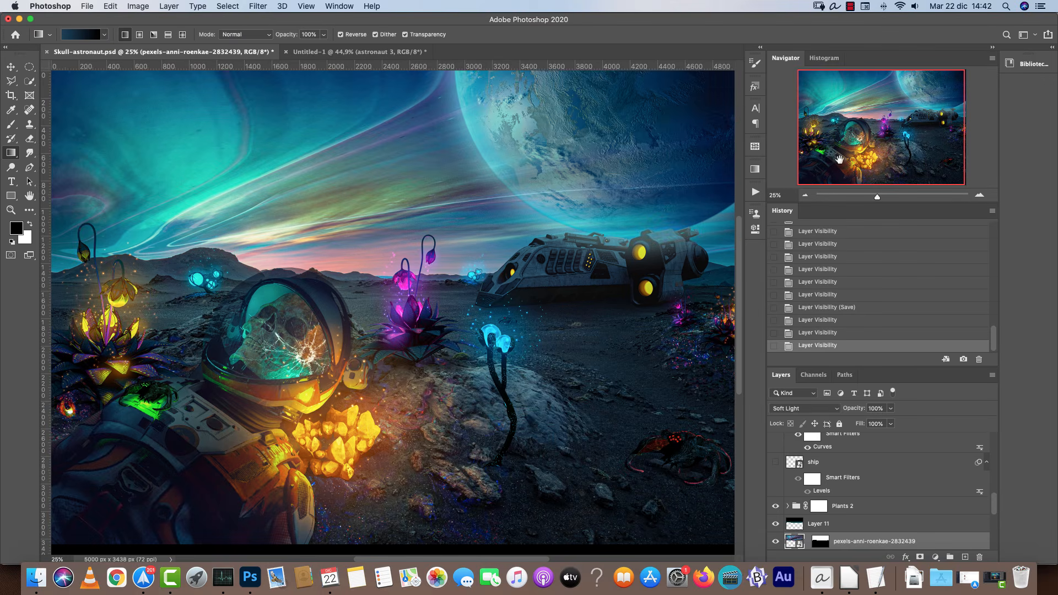
{"action": "left_click", "coordinate": [806, 196]}
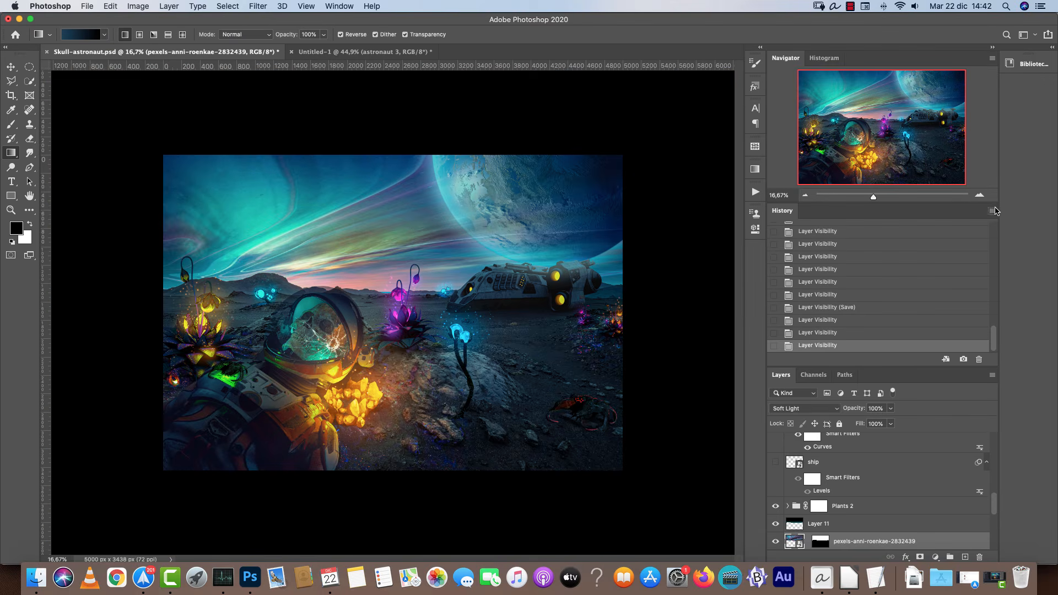
{"action": "left_click", "coordinate": [980, 196]}
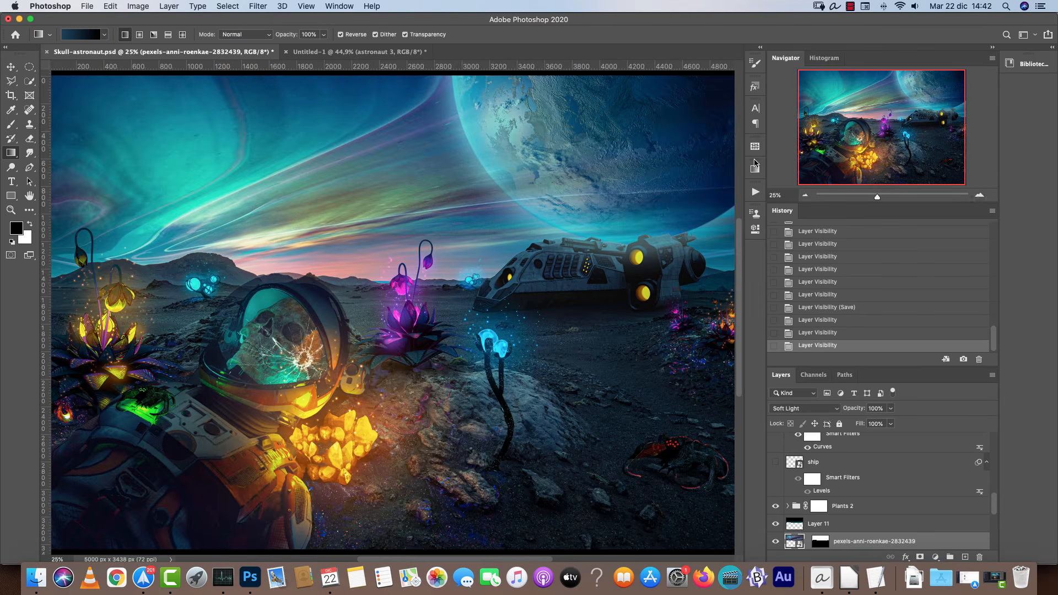
{"action": "left_click", "coordinate": [347, 54]}
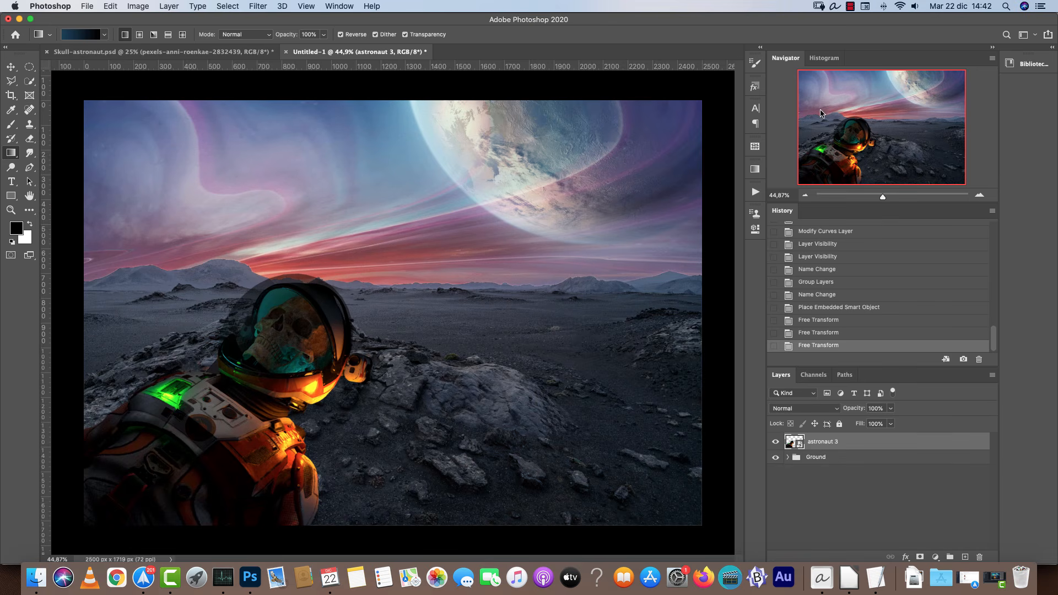
{"action": "left_click", "coordinate": [981, 196]}
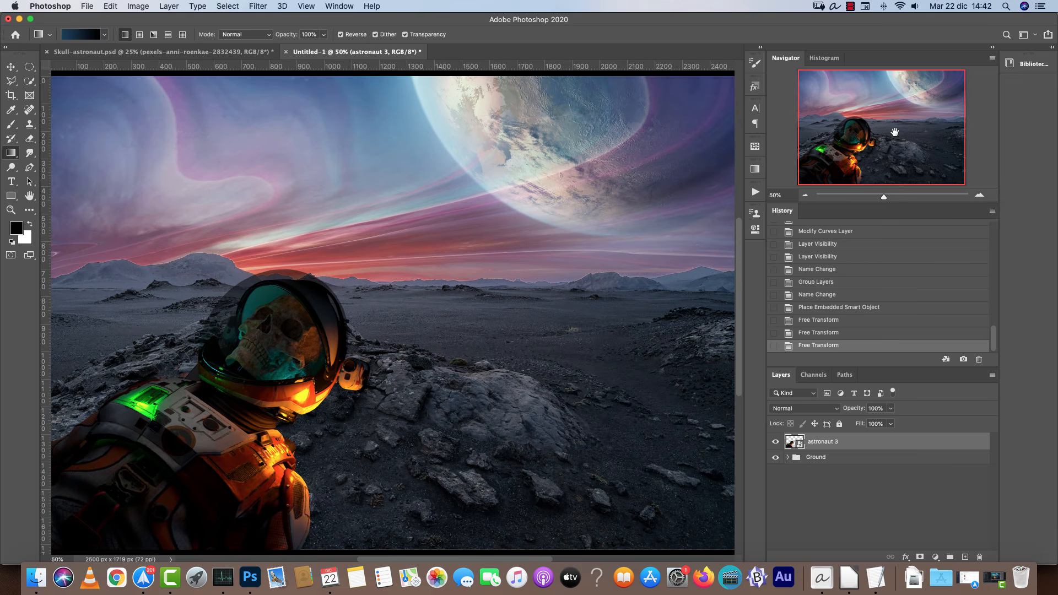
{"action": "left_click_drag", "start_coordinate": [894, 132], "coordinate": [890, 135]}
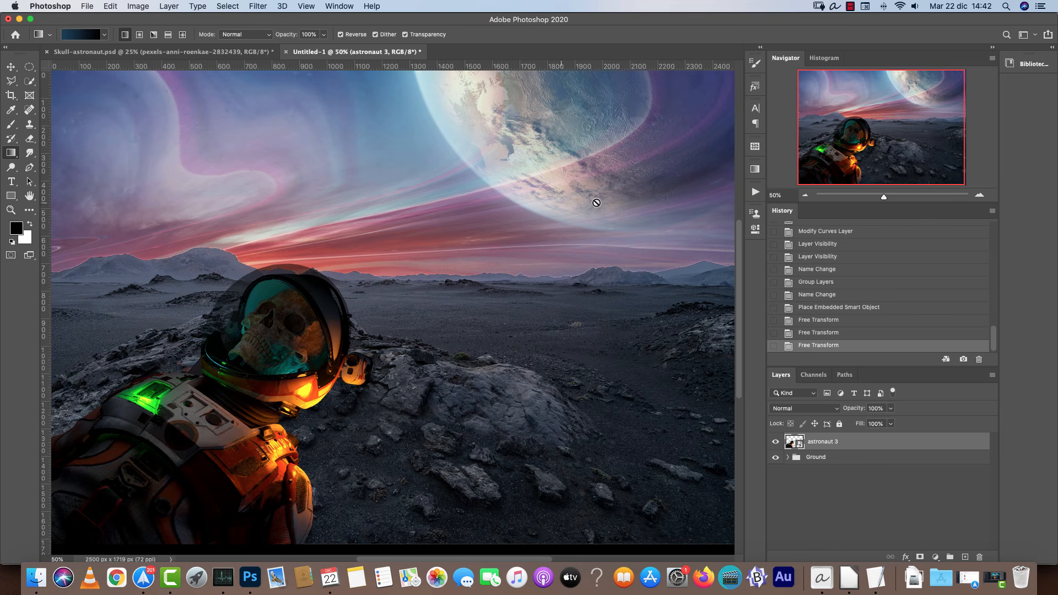
{"action": "mouse_move", "coordinate": [556, 360]}
{"action": "left_mouse_down"}
{"action": "mouse_move", "coordinate": [526, 333]}
{"action": "mouse_move", "coordinate": [555, 339]}
{"action": "left_mouse_up"}
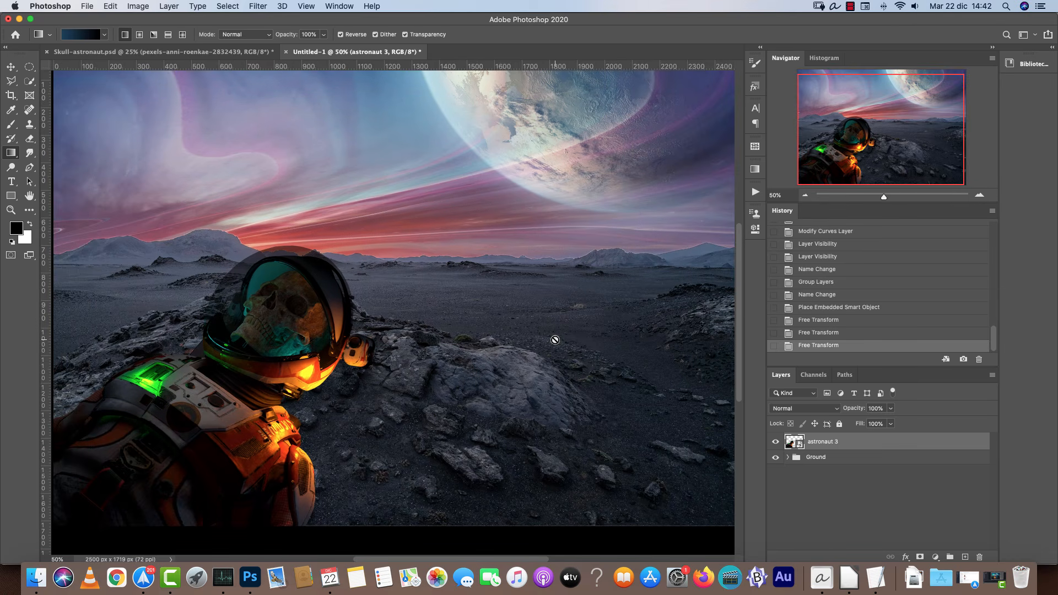
{"action": "key", "text": "shift+super+p"}
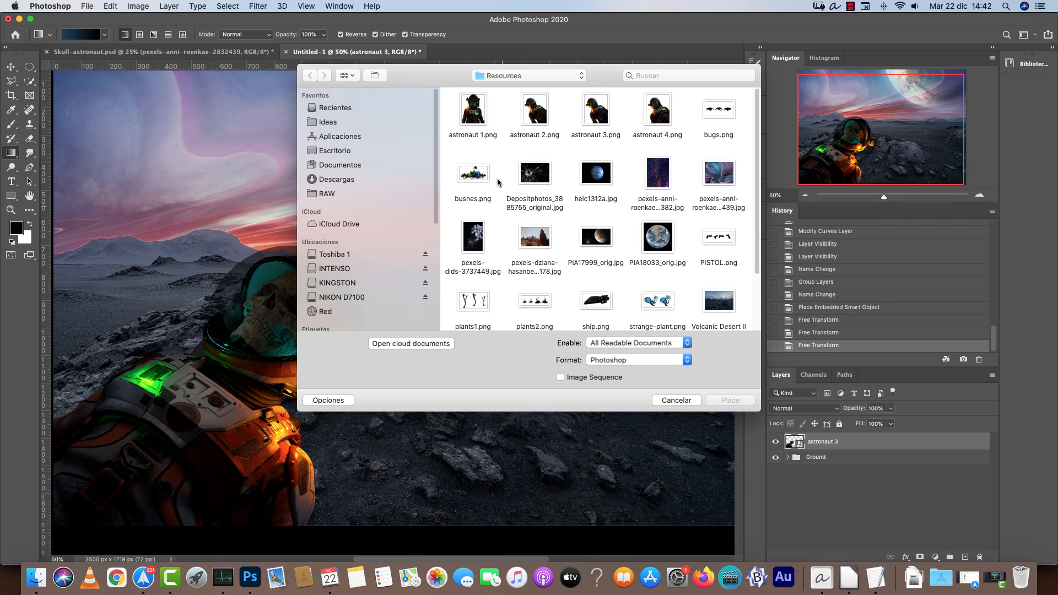
{"action": "scroll", "coordinate": [609, 263], "scroll_direction": "down", "scroll_amount": 2}
{"action": "left_click", "coordinate": [598, 277]}
{"action": "key", "text": "space"}
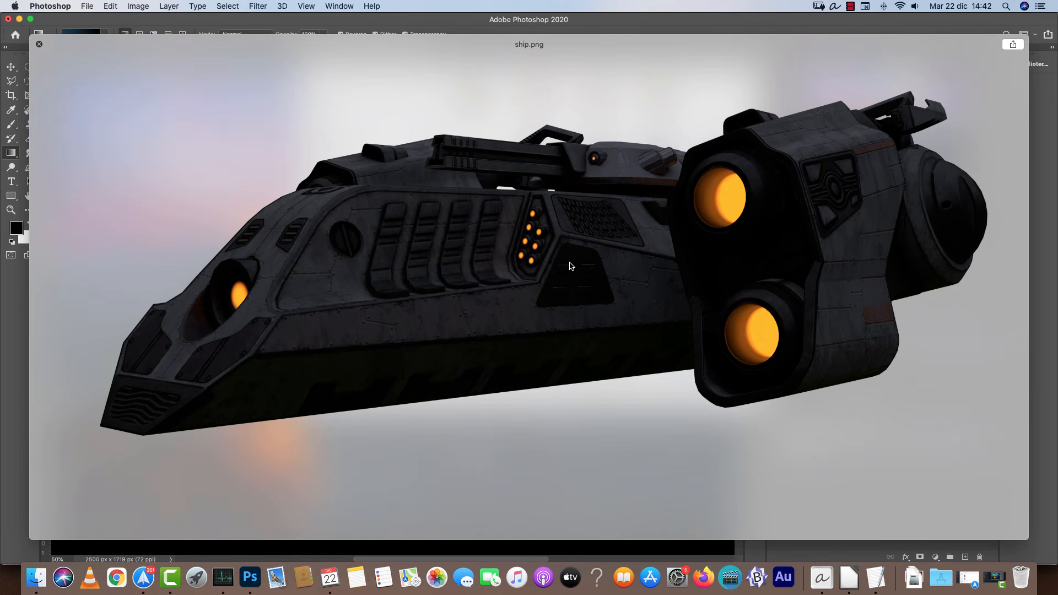
{"action": "key", "text": "space"}
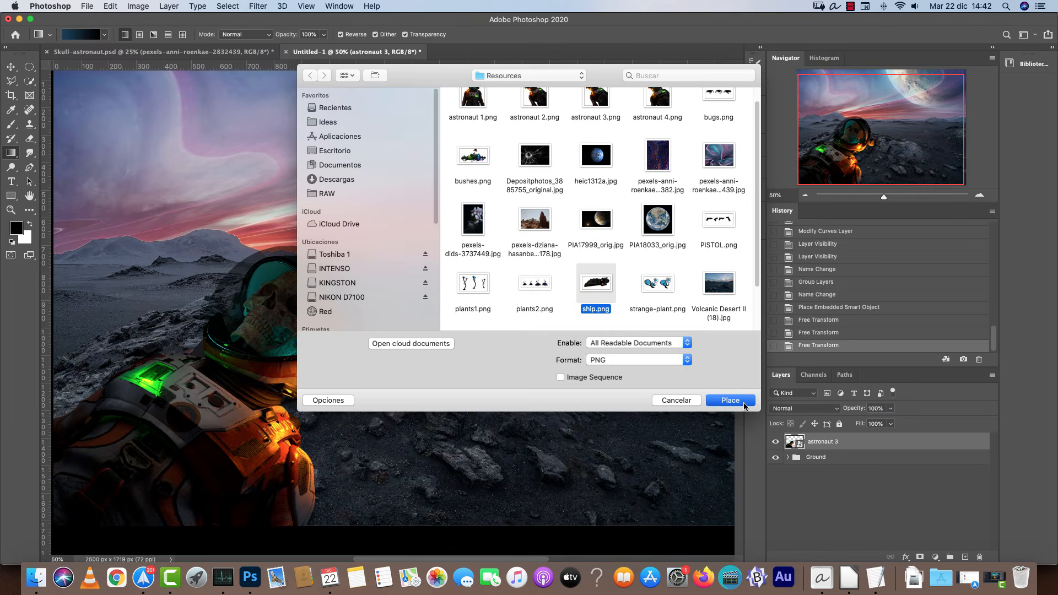
{"action": "left_click", "coordinate": [760, 416]}
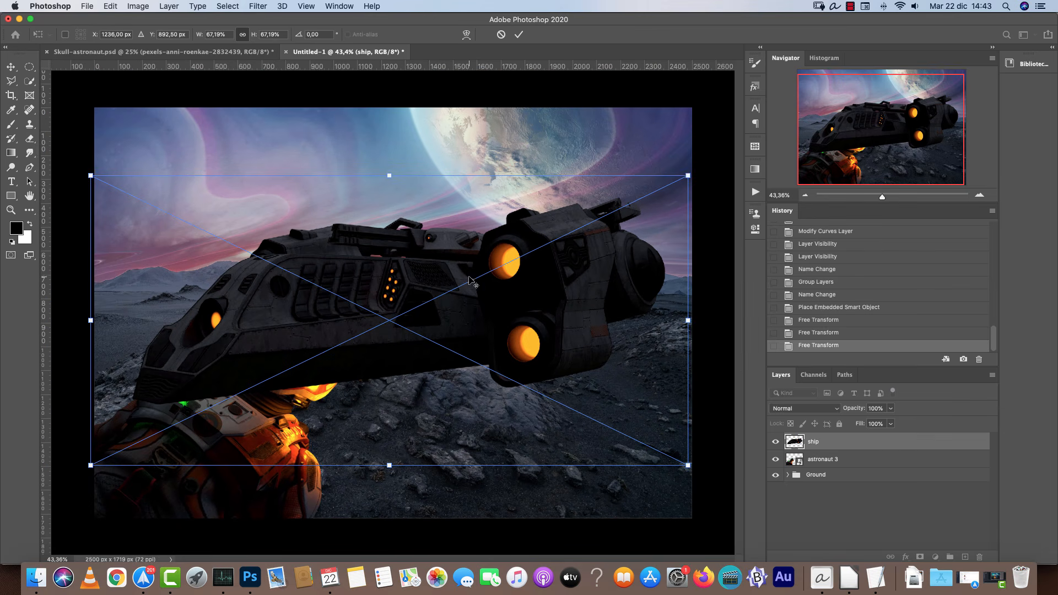
{"action": "left_click_drag", "start_coordinate": [686, 175], "coordinate": [362, 331]}
{"action": "left_click_drag", "start_coordinate": [287, 362], "coordinate": [588, 247]}
{"action": "left_click_drag", "start_coordinate": [672, 215], "coordinate": [496, 296]}
{"action": "left_click_drag", "start_coordinate": [458, 324], "coordinate": [561, 302]}
{"action": "scroll", "coordinate": [571, 309], "scroll_direction": "up", "scroll_amount": 3}
{"action": "left_click_drag", "start_coordinate": [504, 331], "coordinate": [611, 307]}
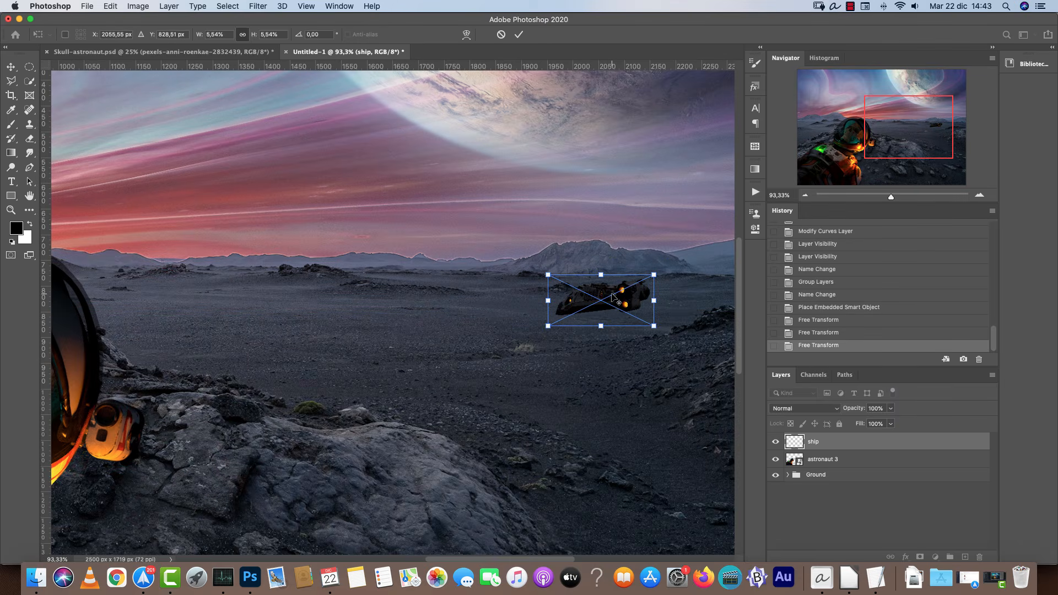
{"action": "scroll", "coordinate": [612, 296], "scroll_direction": "down", "scroll_amount": 5}
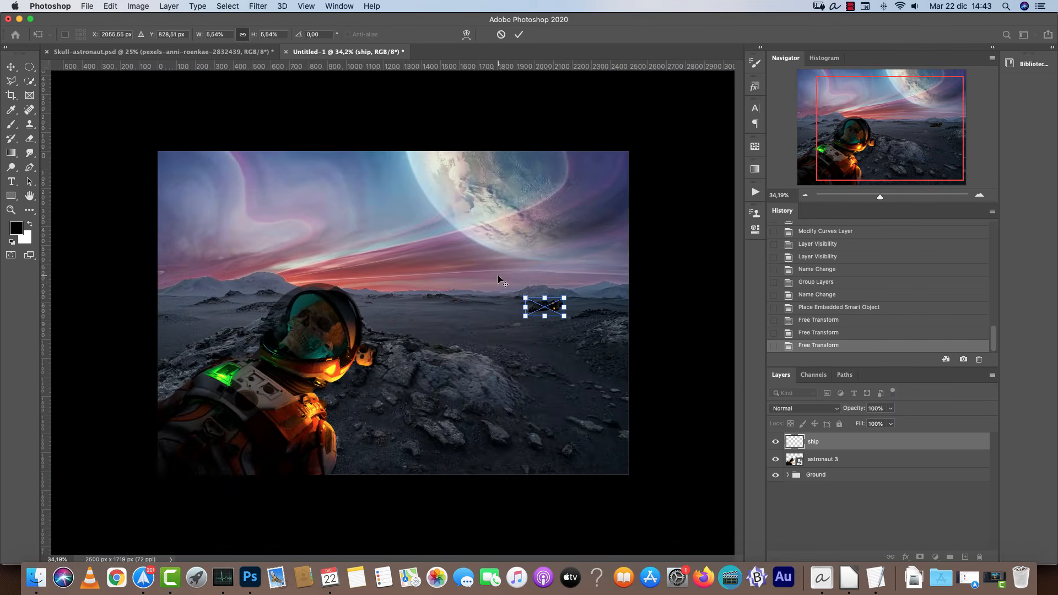
{"action": "left_click_drag", "start_coordinate": [564, 298], "coordinate": [624, 272]}
{"action": "left_click_drag", "start_coordinate": [533, 313], "coordinate": [505, 325]}
{"action": "left_click", "coordinate": [228, 56]}
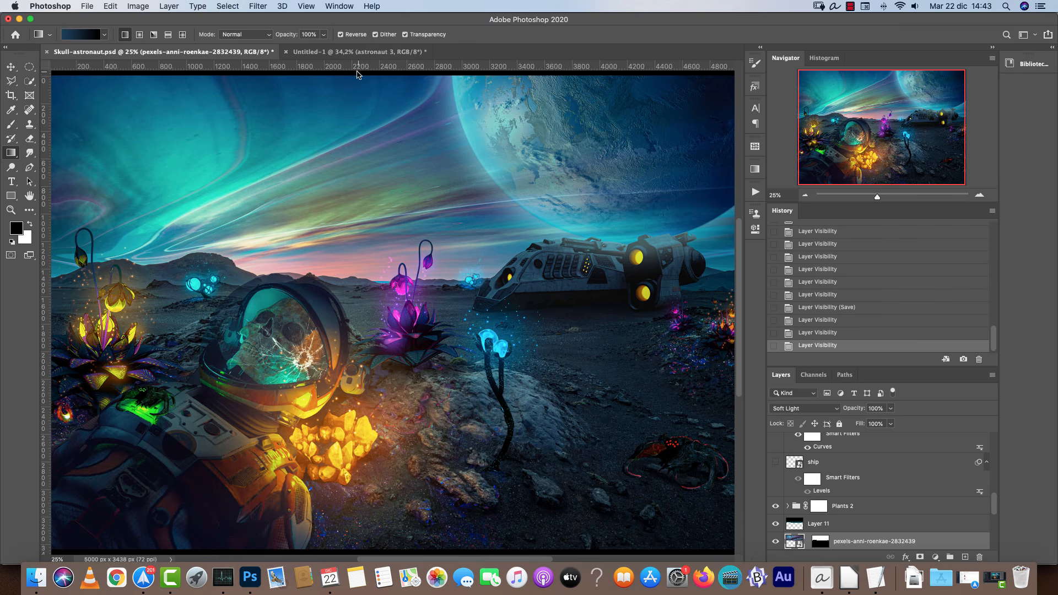
{"action": "left_click", "coordinate": [359, 52]}
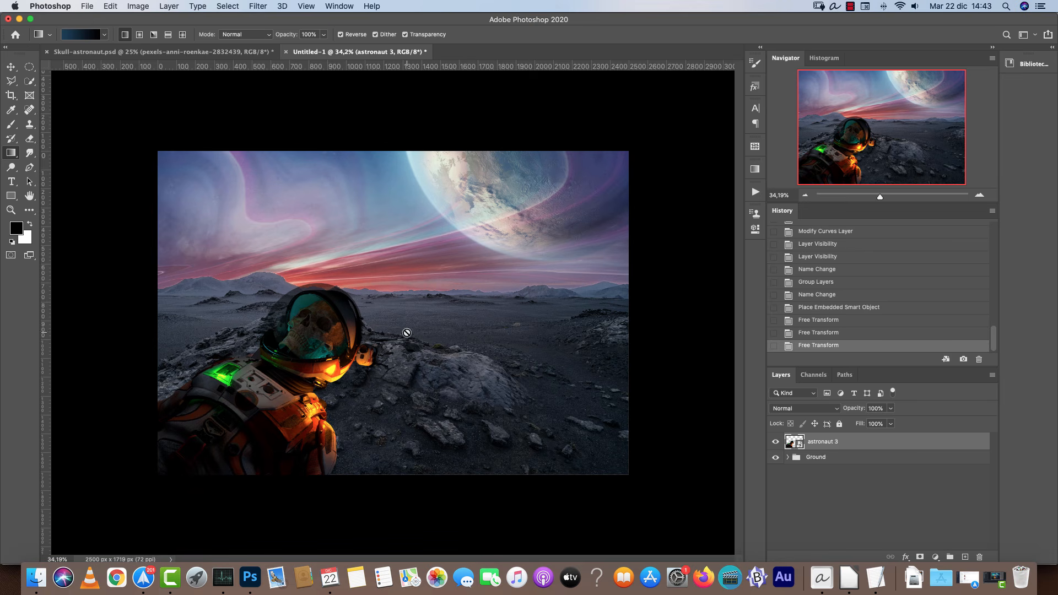
Place ship.png into the composition, scale it down and position it on the plain right of the astronaut, then commit.
{"action": "key", "text": "super+shift+p"}
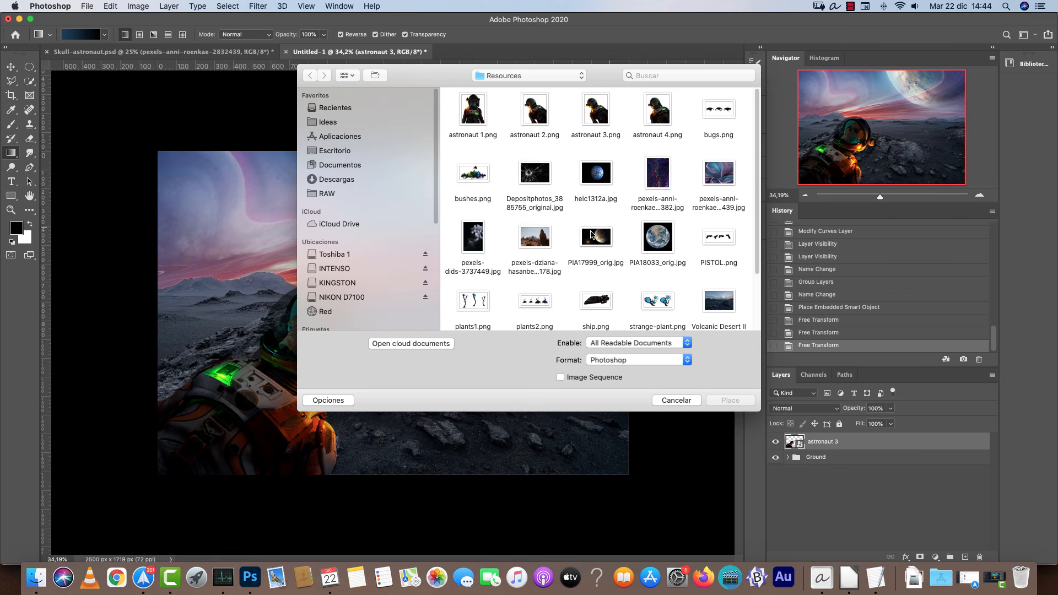
{"action": "left_click", "coordinate": [602, 321]}
{"action": "left_click", "coordinate": [730, 400]}
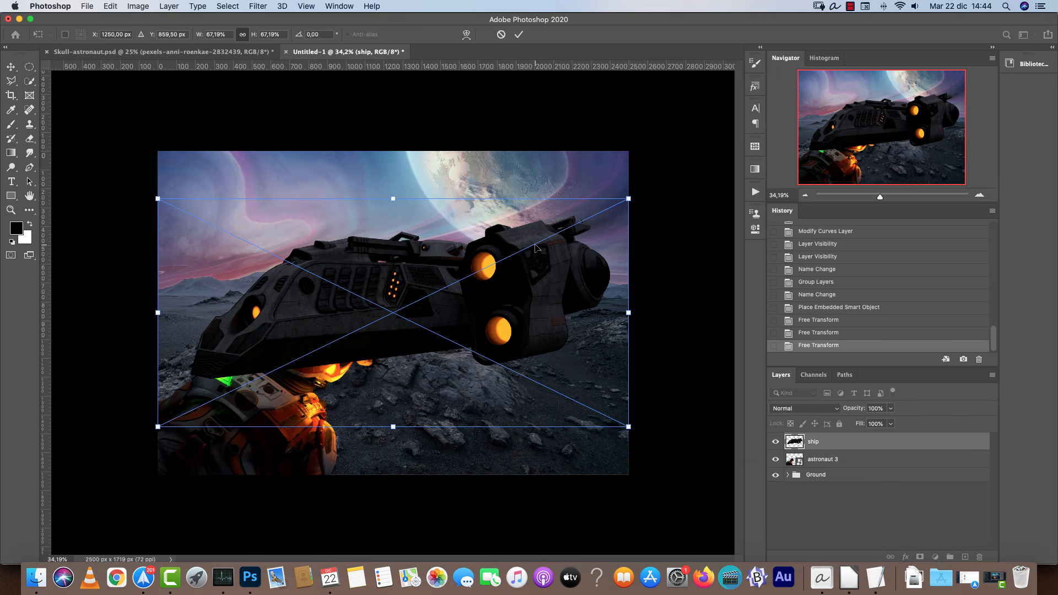
{"action": "left_click_drag", "start_coordinate": [634, 195], "coordinate": [537, 282]}
{"action": "left_click_drag", "start_coordinate": [497, 310], "coordinate": [553, 288]}
{"action": "left_click_drag", "start_coordinate": [602, 251], "coordinate": [631, 235]}
{"action": "left_click_drag", "start_coordinate": [563, 286], "coordinate": [311, 324]}
{"action": "key", "text": "Return"}
Add a layer mask to the ship layer.
{"action": "key", "text": "super+1"}
{"action": "scroll", "coordinate": [595, 340], "scroll_direction": "up", "scroll_amount": 1}
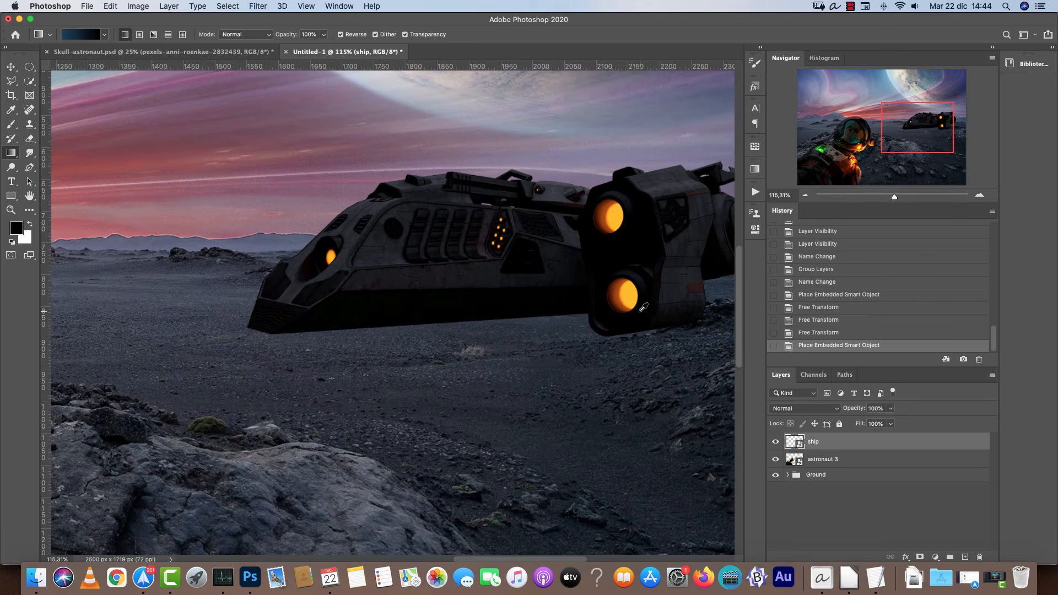
{"action": "left_click_drag", "start_coordinate": [656, 319], "coordinate": [461, 370]}
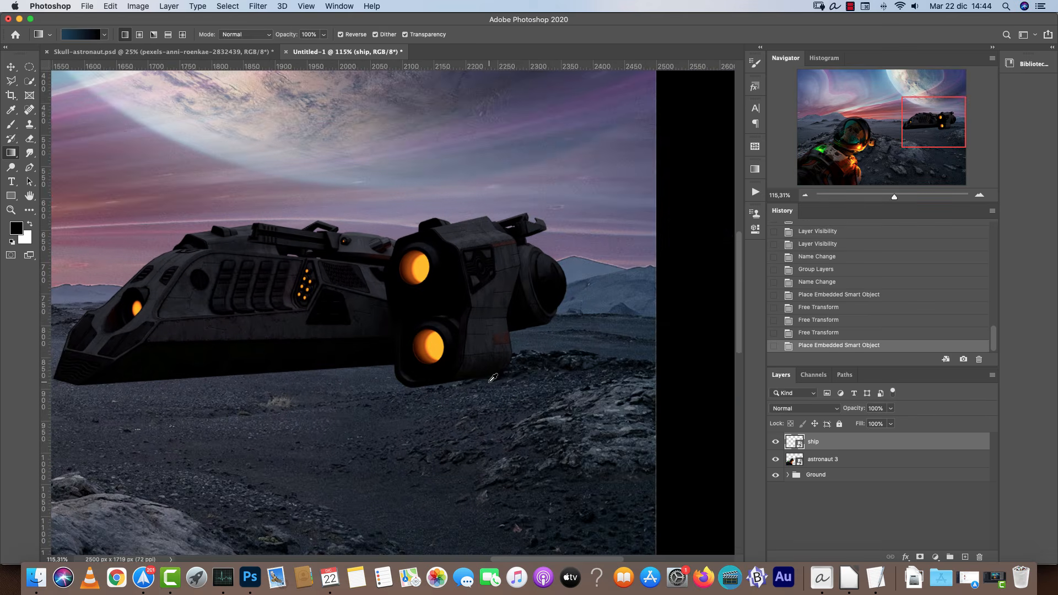
{"action": "scroll", "coordinate": [487, 378], "scroll_direction": "up", "scroll_amount": 2}
{"action": "left_click", "coordinate": [919, 556]}
Paint black on the ship's mask with the Brush tool to hide its lower edge behind the rocks.
{"action": "key", "text": "b"}
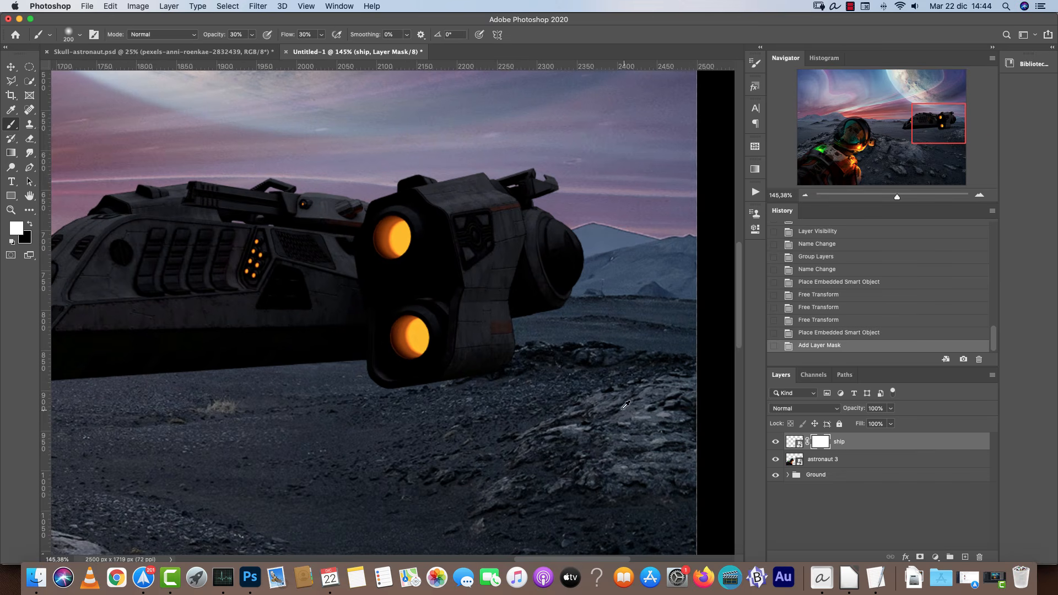
{"action": "scroll", "coordinate": [590, 429], "scroll_direction": "up", "scroll_amount": 3}
{"action": "key", "text": "x"}
{"action": "mouse_move", "coordinate": [485, 319]}
{"action": "left_mouse_down"}
{"action": "mouse_move", "coordinate": [407, 340]}
{"action": "mouse_move", "coordinate": [507, 318]}
{"action": "mouse_move", "coordinate": [408, 335]}
{"action": "mouse_move", "coordinate": [362, 368]}
{"action": "mouse_move", "coordinate": [477, 350]}
{"action": "left_mouse_up"}
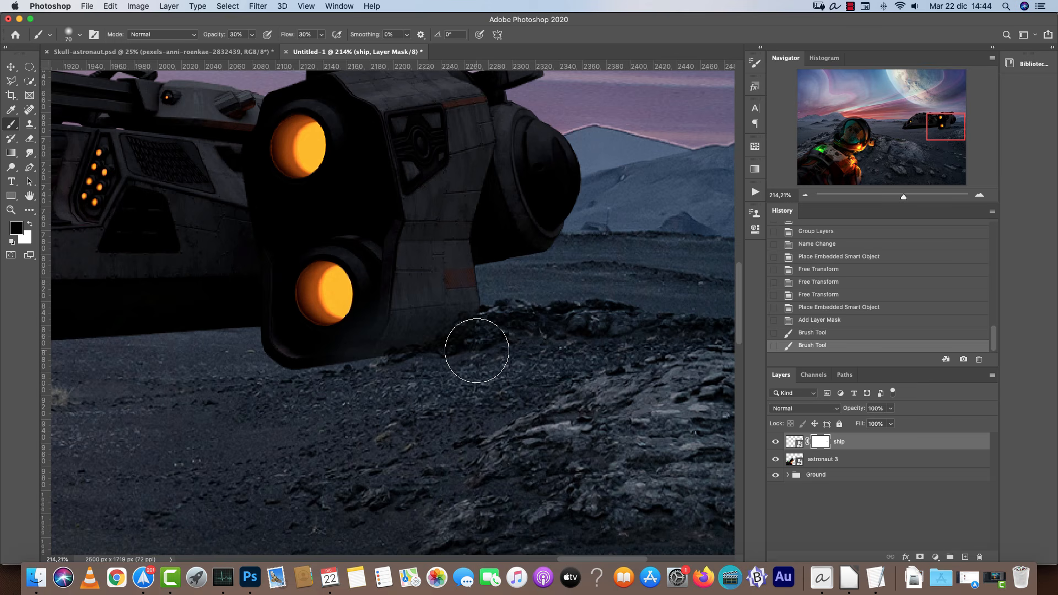
{"action": "key", "text": "bracketleft"}
{"action": "key", "text": "bracketleft"}
{"action": "mouse_move", "coordinate": [508, 288]}
{"action": "left_mouse_down"}
{"action": "mouse_move", "coordinate": [382, 354]}
{"action": "mouse_move", "coordinate": [402, 373]}
{"action": "mouse_move", "coordinate": [441, 351]}
{"action": "left_mouse_up"}
{"action": "key", "text": "x"}
{"action": "scroll", "coordinate": [417, 278], "scroll_direction": "up", "scroll_amount": 5}
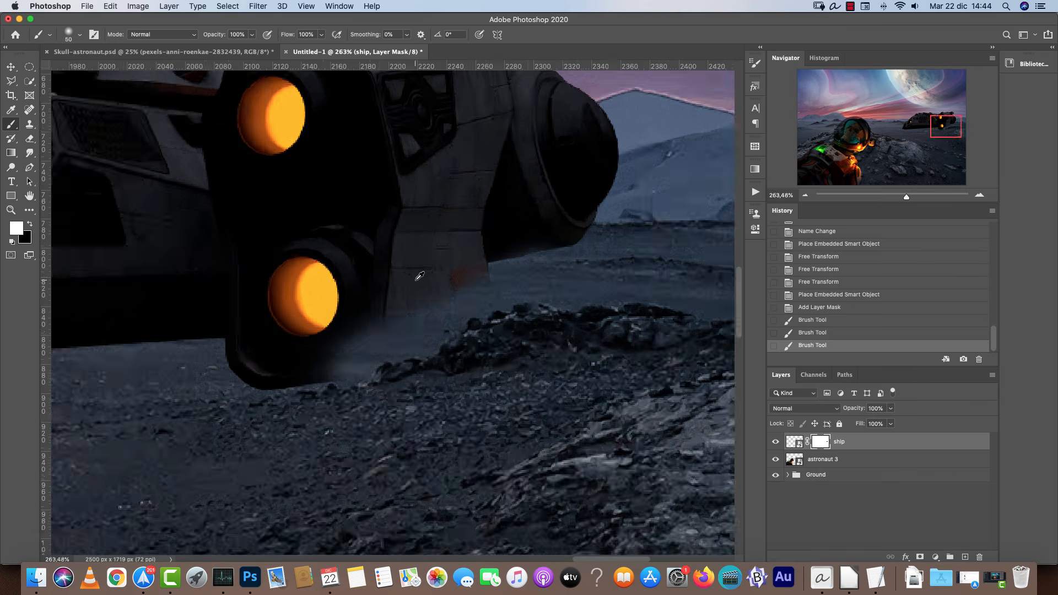
{"action": "key", "text": "bracketleft"}
{"action": "key", "text": "bracketleft"}
{"action": "key", "text": "bracketleft"}
{"action": "key", "text": "bracketleft"}
{"action": "key", "text": "bracketleft"}
{"action": "key", "text": "bracketleft"}
{"action": "key", "text": "bracketleft"}
{"action": "key", "text": "bracketleft"}
{"action": "left_click_drag", "start_coordinate": [500, 267], "coordinate": [506, 328]}
{"action": "key", "text": "bracketleft"}
{"action": "key", "text": "bracketleft"}
{"action": "key", "text": "bracketleft"}
{"action": "key", "text": "bracketleft"}
{"action": "key", "text": "bracketleft"}
{"action": "key", "text": "bracketleft"}
{"action": "key", "text": "bracketleft"}
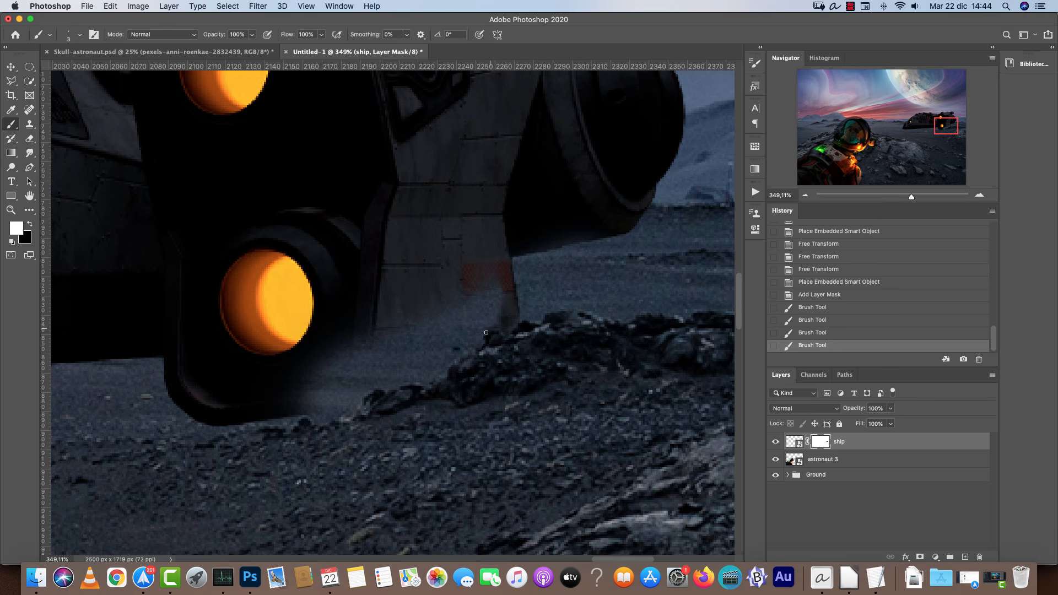
{"action": "key", "text": "bracketright"}
{"action": "key", "text": "bracketright"}
{"action": "key", "text": "bracketright"}
{"action": "key", "text": "bracketright"}
{"action": "mouse_move", "coordinate": [392, 382]}
{"action": "left_mouse_down"}
{"action": "mouse_move", "coordinate": [350, 405]}
{"action": "mouse_move", "coordinate": [206, 399]}
{"action": "mouse_move", "coordinate": [368, 339]}
{"action": "left_mouse_up"}
{"action": "mouse_move", "coordinate": [508, 324]}
{"action": "left_mouse_down"}
{"action": "mouse_move", "coordinate": [436, 364]}
{"action": "mouse_move", "coordinate": [478, 305]}
{"action": "mouse_move", "coordinate": [470, 334]}
{"action": "mouse_move", "coordinate": [419, 373]}
{"action": "mouse_move", "coordinate": [379, 379]}
{"action": "mouse_move", "coordinate": [395, 335]}
{"action": "left_mouse_up"}
{"action": "key", "text": "bracketright"}
{"action": "key", "text": "bracketright"}
{"action": "key", "text": "bracketright"}
{"action": "key", "text": "bracketright"}
{"action": "mouse_move", "coordinate": [388, 355]}
{"action": "left_mouse_down"}
{"action": "mouse_move", "coordinate": [408, 336]}
{"action": "mouse_move", "coordinate": [333, 379]}
{"action": "left_mouse_up"}
{"action": "key", "text": "bracketleft"}
{"action": "key", "text": "bracketleft"}
{"action": "key", "text": "bracketleft"}
{"action": "key", "text": "bracketleft"}
{"action": "key", "text": "bracketleft"}
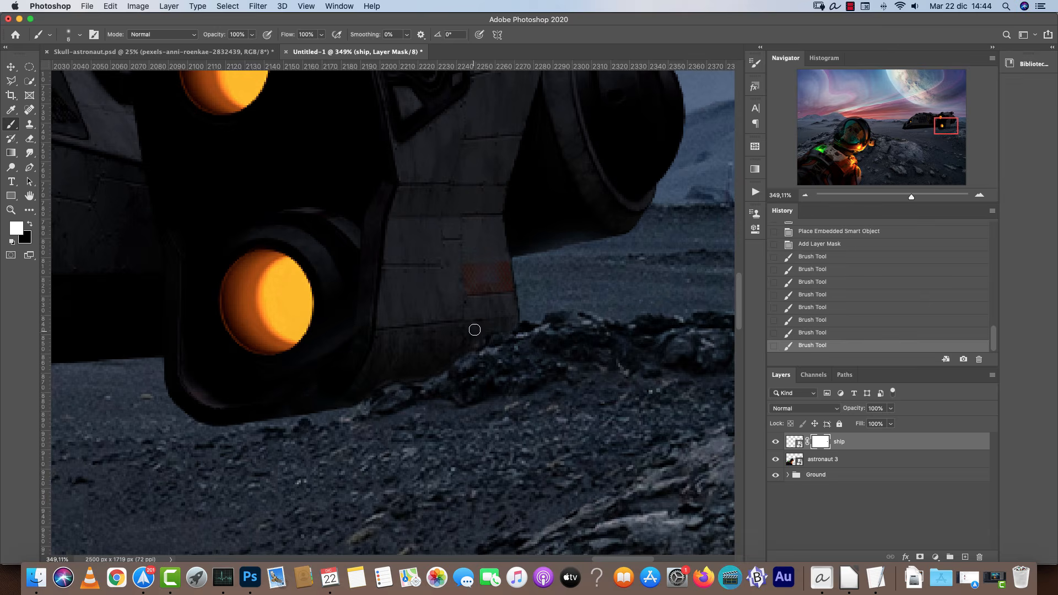
{"action": "left_click_drag", "start_coordinate": [474, 331], "coordinate": [486, 326]}
Apply Curves to the ship layer, raising the RGB curve to brighten its shadows and midtones.
{"action": "key", "text": "super+1"}
{"action": "left_click_drag", "start_coordinate": [479, 276], "coordinate": [694, 277]}
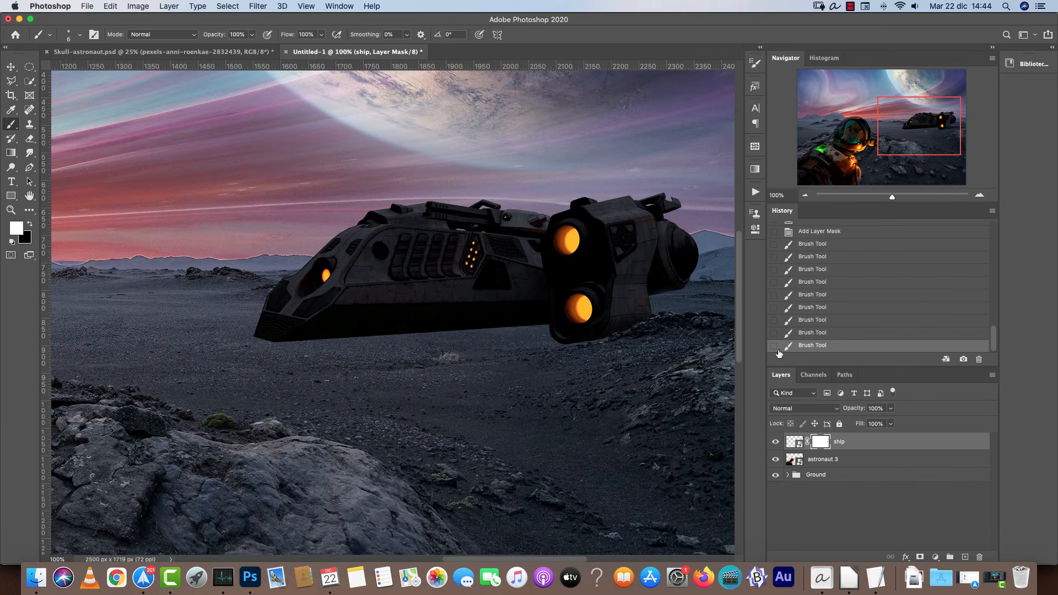
{"action": "left_click", "coordinate": [805, 196]}
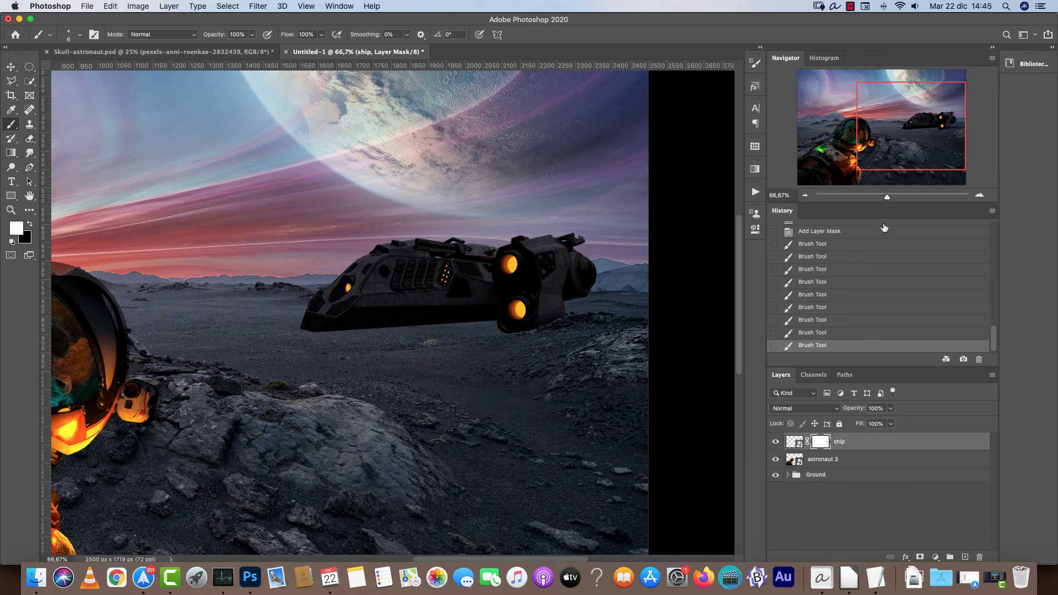
{"action": "key", "text": "super+2"}
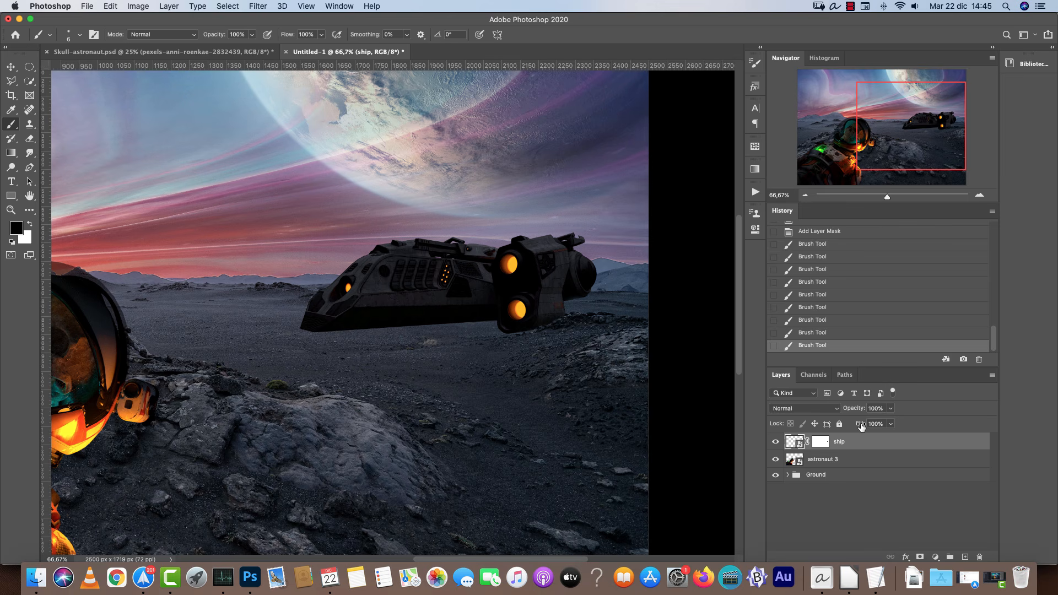
{"action": "scroll", "coordinate": [452, 306], "scroll_direction": "up", "scroll_amount": 3}
{"action": "scroll", "coordinate": [452, 306], "scroll_direction": "left", "scroll_amount": 2}
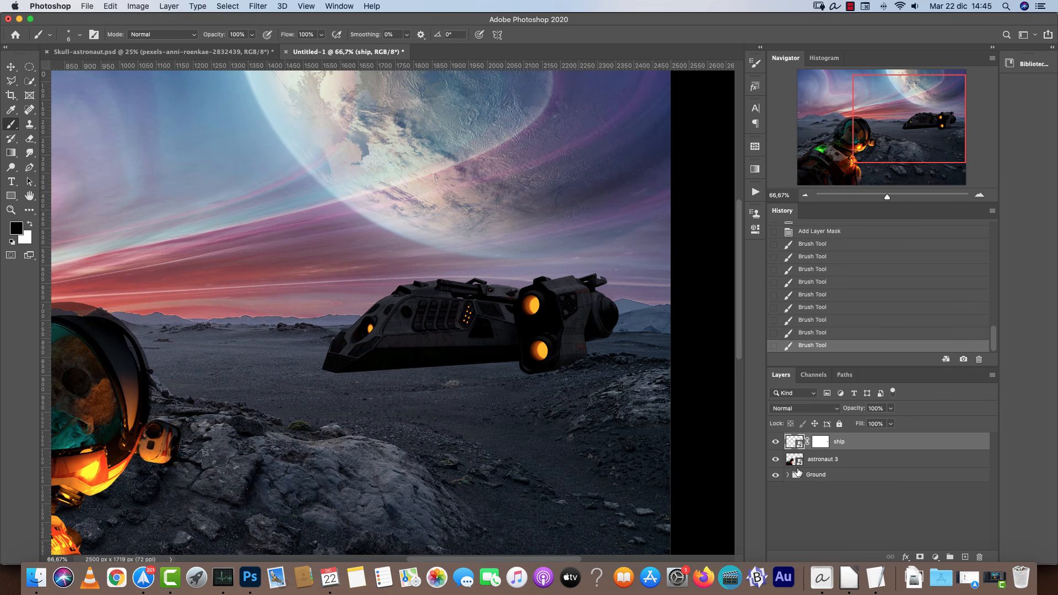
{"action": "key", "text": "super+m"}
{"action": "left_click_drag", "start_coordinate": [566, 111], "coordinate": [837, 150]}
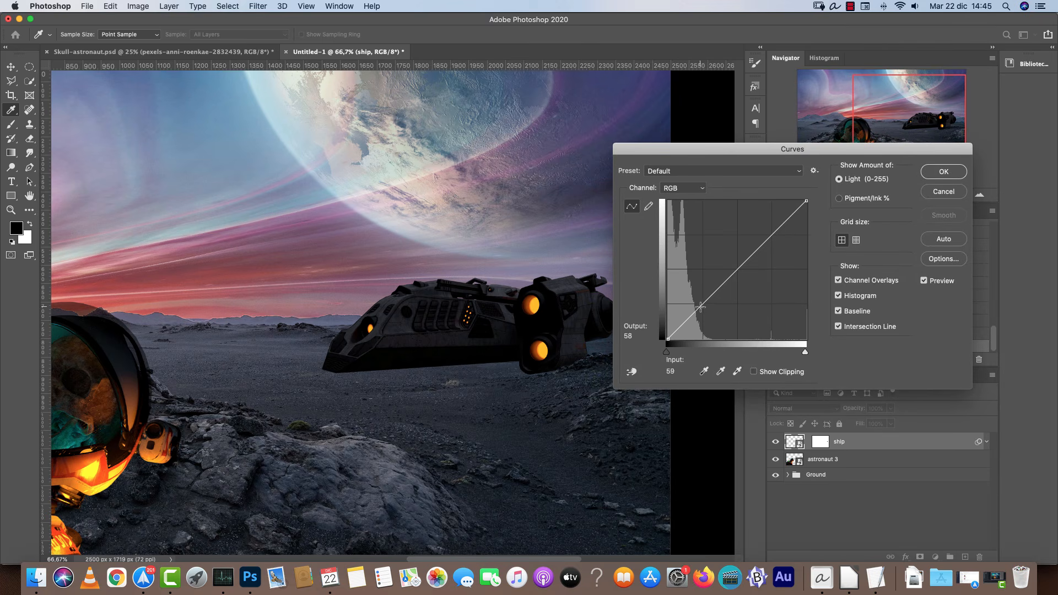
{"action": "left_click_drag", "start_coordinate": [695, 309], "coordinate": [693, 304]}
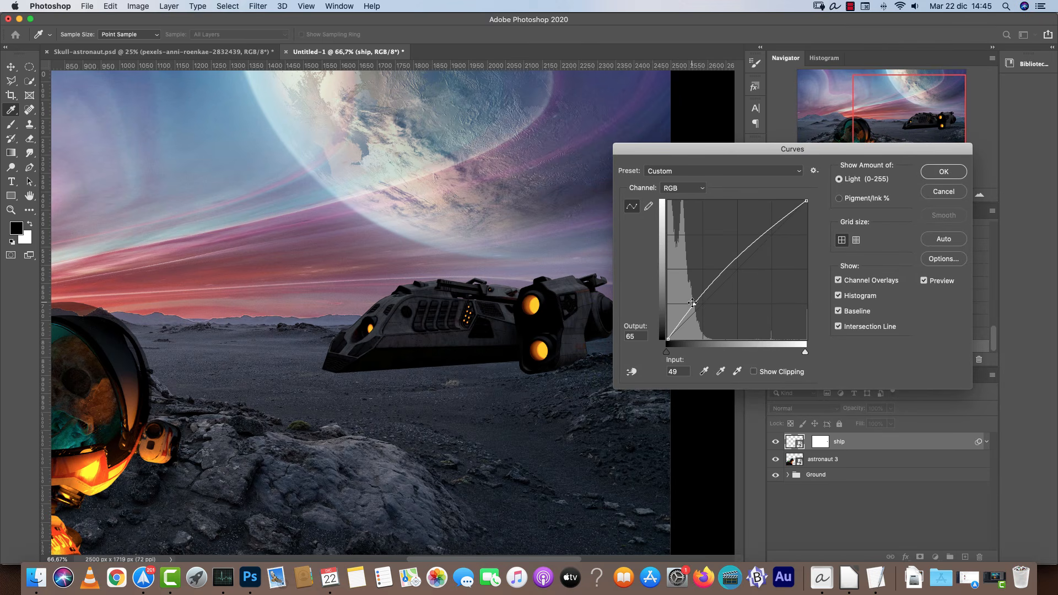
{"action": "left_click", "coordinate": [763, 243]}
{"action": "left_click_drag", "start_coordinate": [667, 338], "coordinate": [693, 299]}
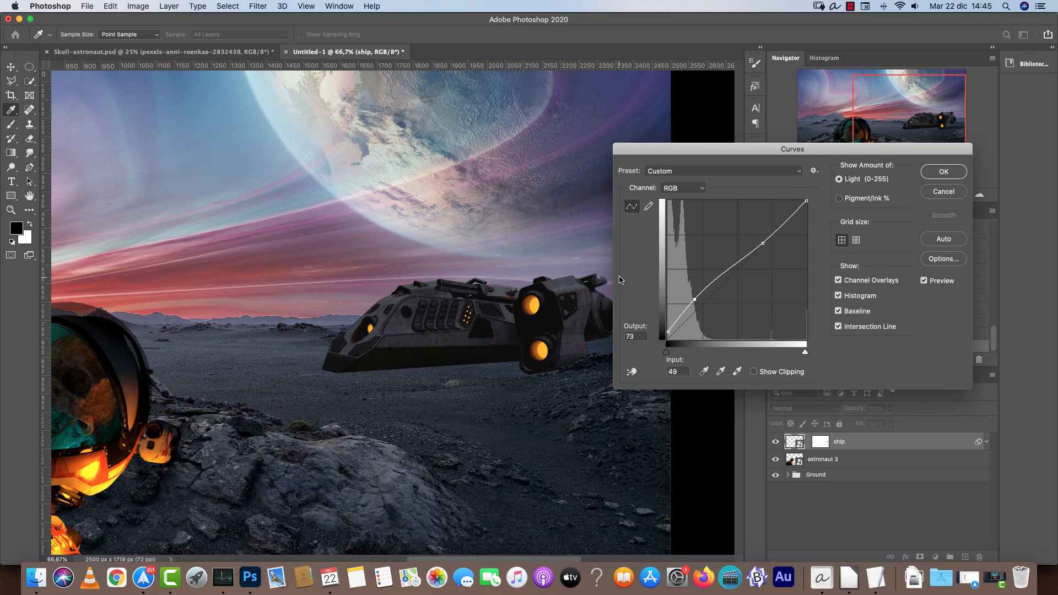
Adjust the Blue and Red channel curves of the ship's Curves filter to cool its tones, then confirm.
{"action": "left_click", "coordinate": [696, 189]}
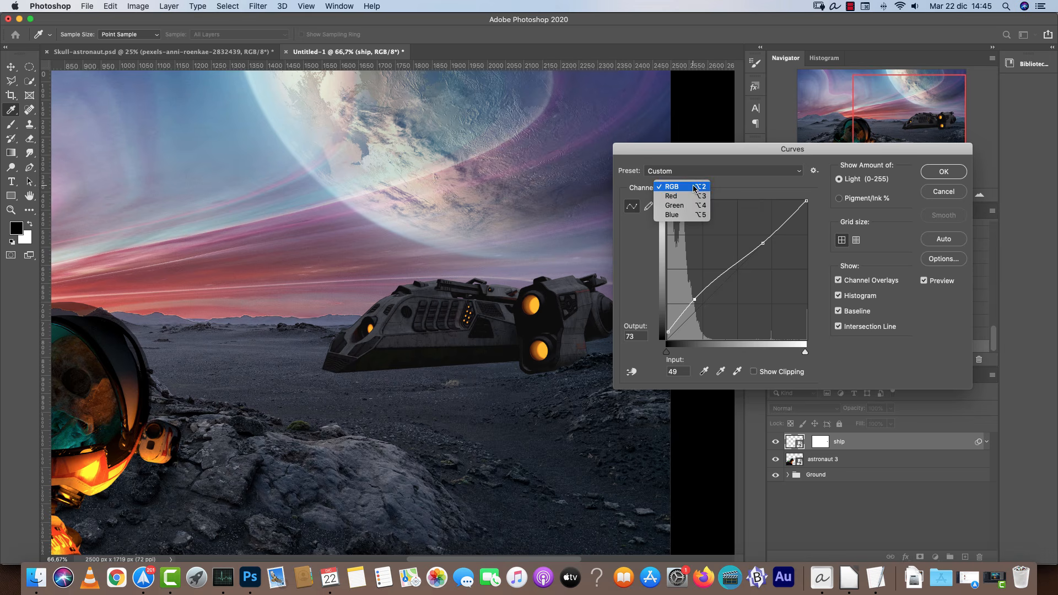
{"action": "left_click", "coordinate": [688, 215]}
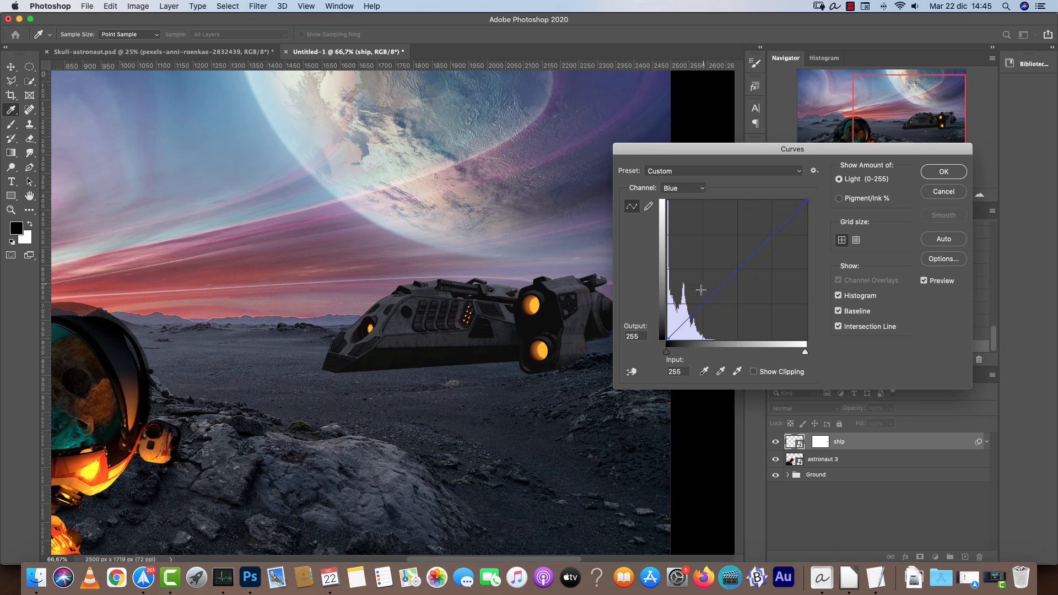
{"action": "left_click_drag", "start_coordinate": [704, 305], "coordinate": [704, 298]}
{"action": "left_click_drag", "start_coordinate": [704, 297], "coordinate": [706, 297]}
{"action": "left_click_drag", "start_coordinate": [769, 240], "coordinate": [771, 347]}
{"action": "left_click", "coordinate": [737, 270]}
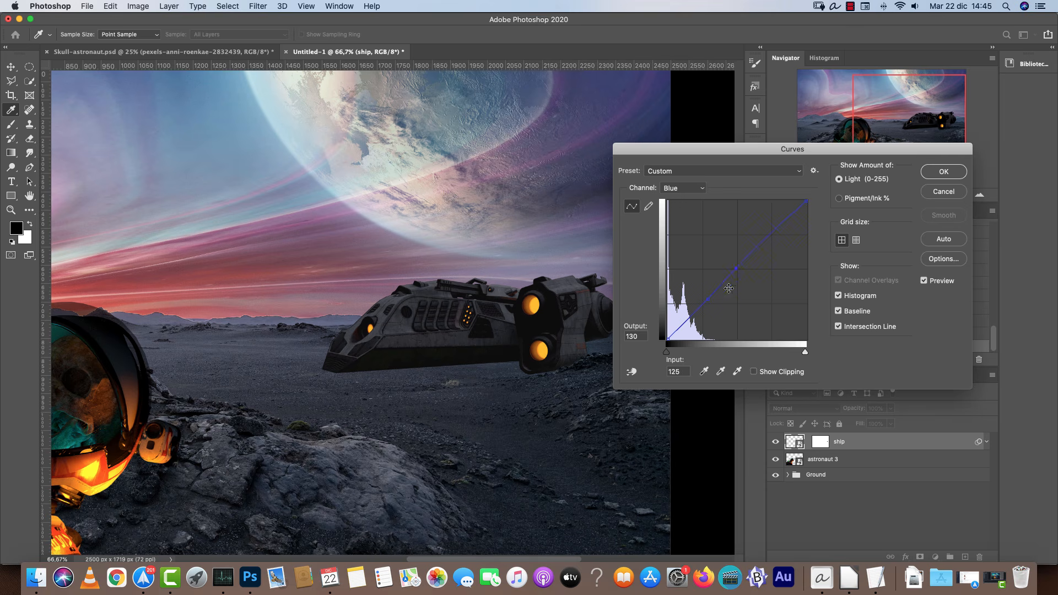
{"action": "left_click_drag", "start_coordinate": [737, 269], "coordinate": [740, 270]}
{"action": "left_click_drag", "start_coordinate": [693, 313], "coordinate": [698, 305]}
{"action": "left_click", "coordinate": [683, 187]}
{"action": "left_click", "coordinate": [732, 343]}
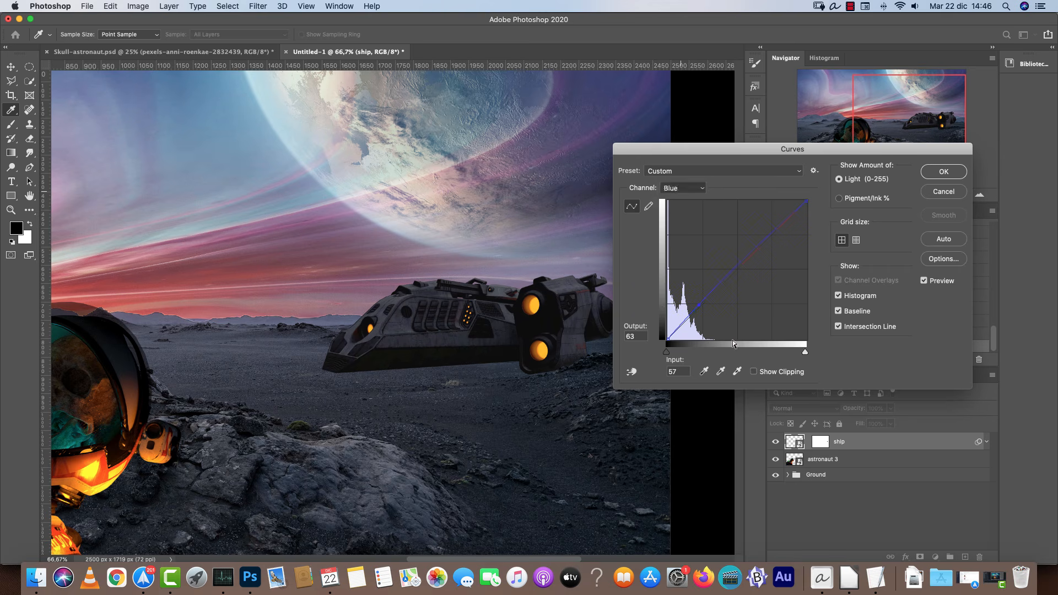
{"action": "key", "text": "alt+3"}
{"action": "left_click_drag", "start_coordinate": [704, 306], "coordinate": [701, 310]}
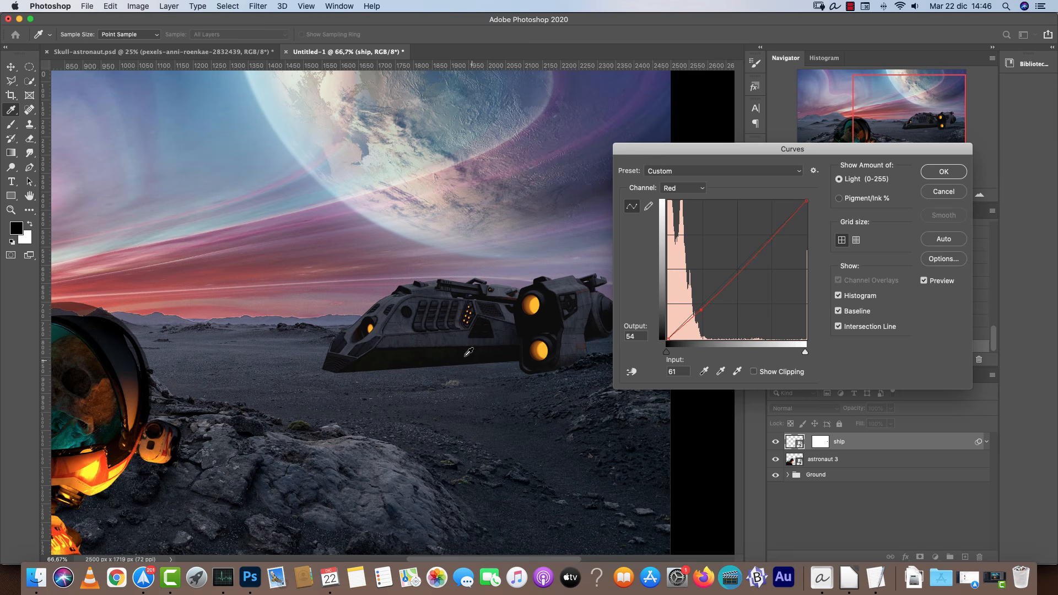
{"action": "left_click", "coordinate": [944, 172]}
Add an Inner Shadow to the ship layer with angle 105°, distance 21 px and size 0 px.
{"action": "key", "text": "b"}
{"action": "scroll", "coordinate": [506, 346], "scroll_direction": "down", "scroll_amount": 2}
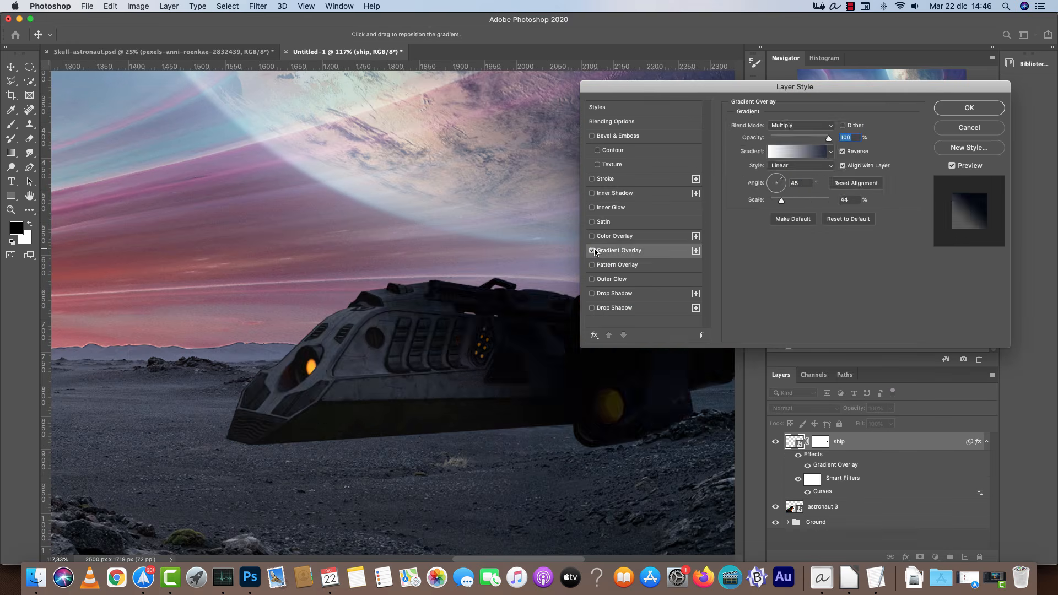
{"action": "left_click", "coordinate": [592, 250]}
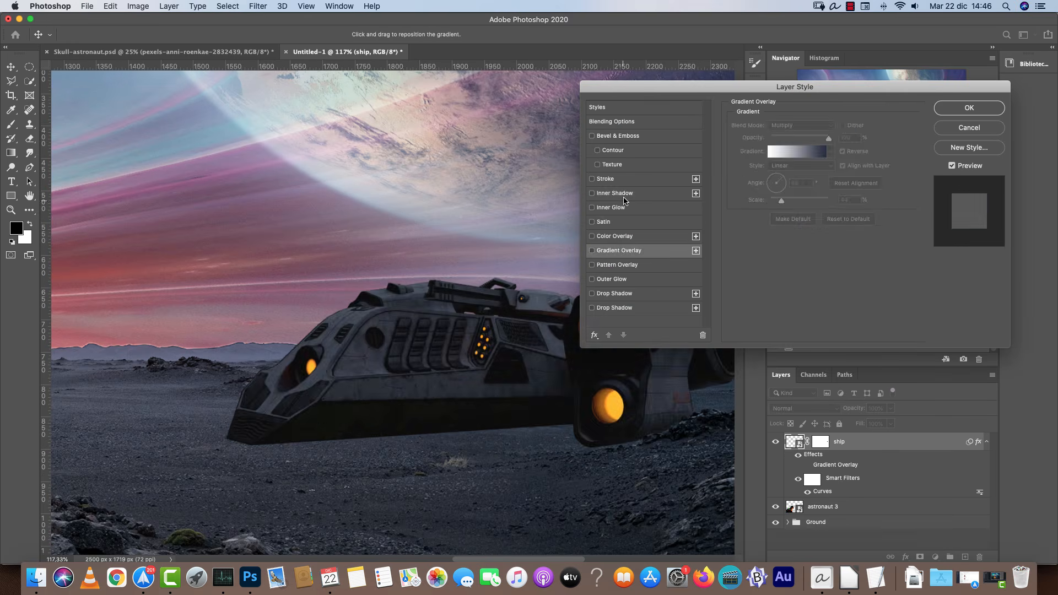
{"action": "left_click", "coordinate": [626, 195]}
{"action": "left_click_drag", "start_coordinate": [787, 163], "coordinate": [774, 150]}
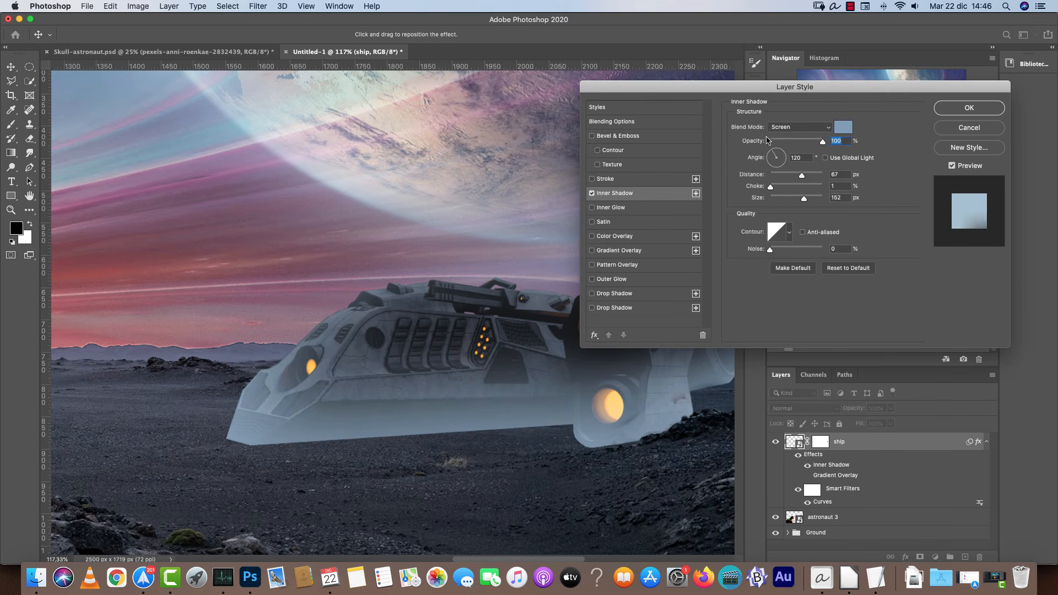
{"action": "mouse_move", "coordinate": [804, 197]}
{"action": "left_mouse_down"}
{"action": "mouse_move", "coordinate": [770, 197]}
{"action": "mouse_move", "coordinate": [770, 175]}
{"action": "left_mouse_up"}
{"action": "left_click_drag", "start_coordinate": [472, 267], "coordinate": [339, 253]}
{"action": "left_click_drag", "start_coordinate": [771, 176], "coordinate": [783, 177]}
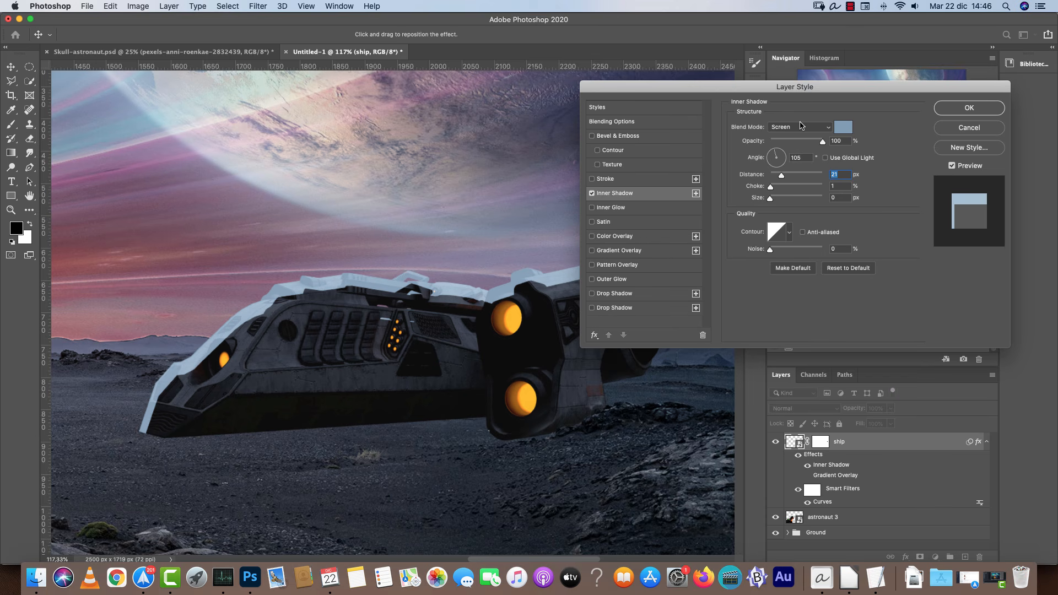
Set the inner shadow color to a dark blue-grey and its blend mode to Soft Light.
{"action": "left_click", "coordinate": [843, 127]}
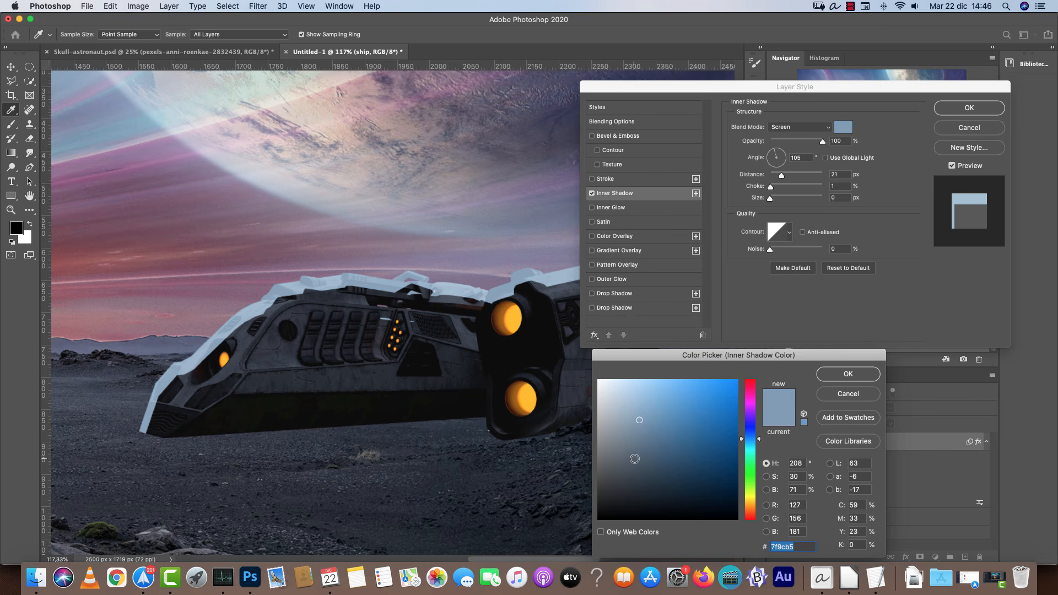
{"action": "left_click", "coordinate": [640, 467]}
{"action": "left_click", "coordinate": [848, 375]}
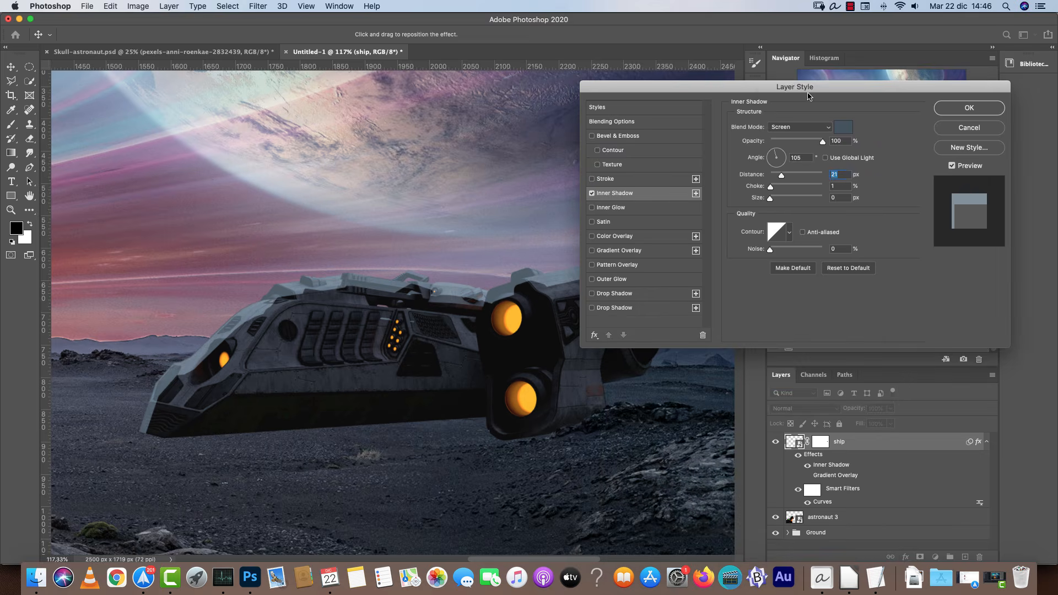
{"action": "left_click", "coordinate": [803, 127]}
{"action": "left_click", "coordinate": [787, 175]}
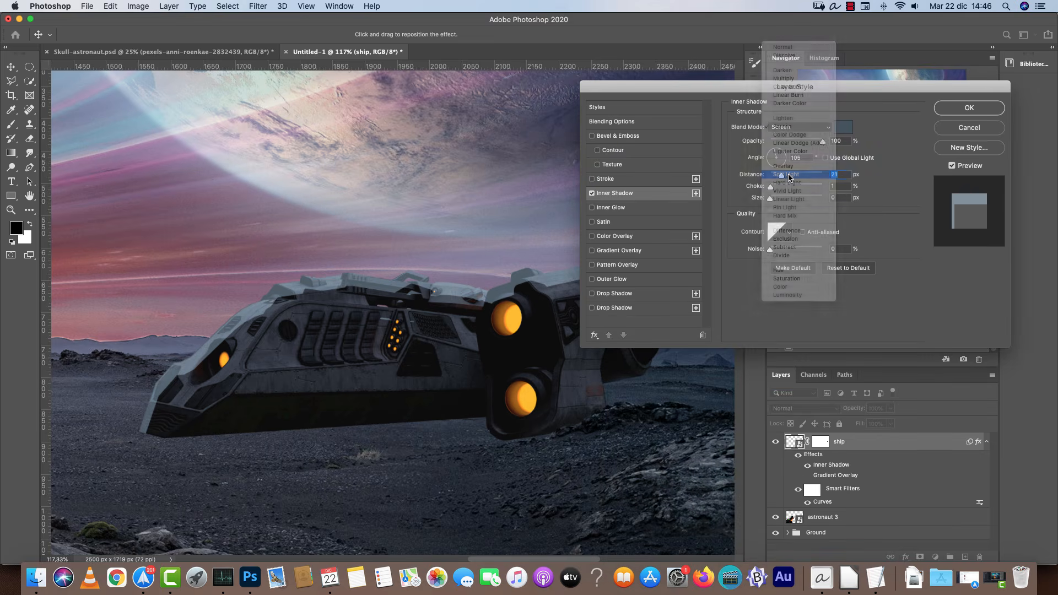
Set the inner shadow size to 35 px and its color to pale blue c4daee.
{"action": "left_click", "coordinate": [842, 131]}
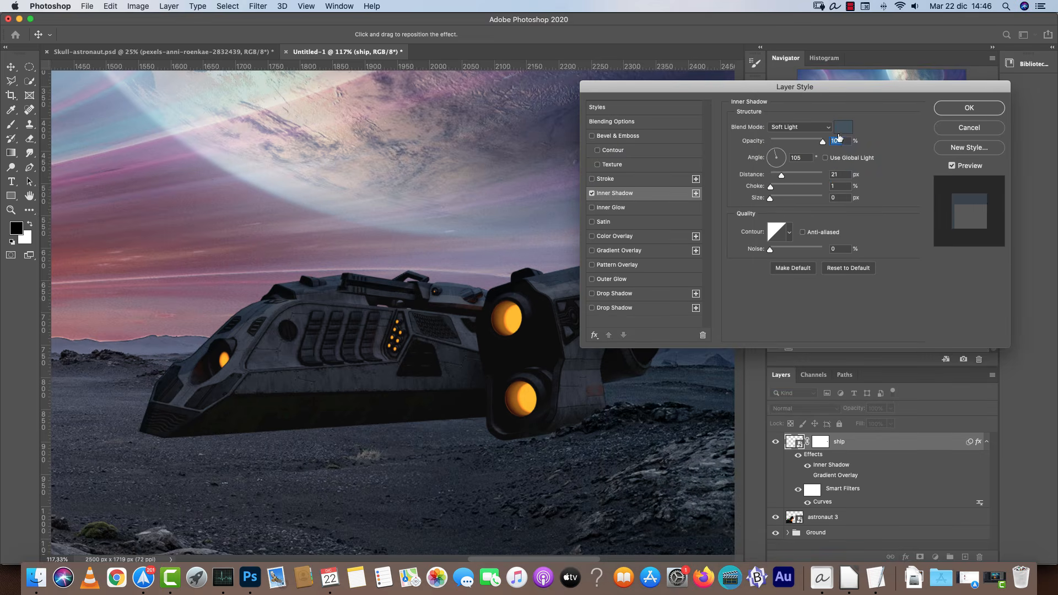
{"action": "left_click", "coordinate": [840, 131]}
{"action": "left_click", "coordinate": [637, 430]}
{"action": "left_click_drag", "start_coordinate": [637, 430], "coordinate": [633, 400]}
{"action": "left_click", "coordinate": [849, 375]}
{"action": "left_click_drag", "start_coordinate": [771, 199], "coordinate": [782, 200]}
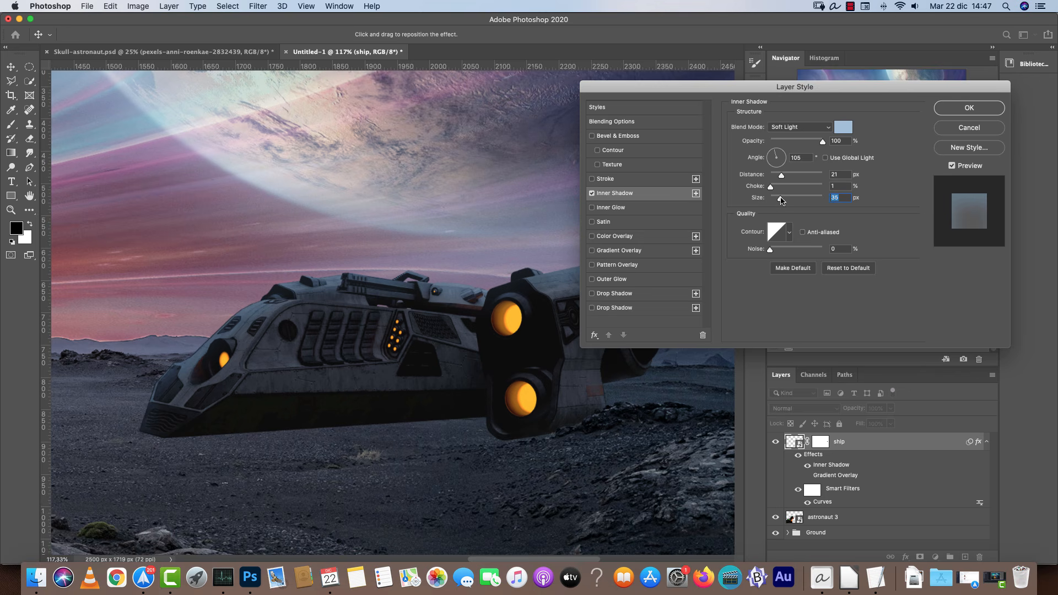
{"action": "left_click", "coordinate": [844, 128]}
{"action": "left_click_drag", "start_coordinate": [619, 405], "coordinate": [611, 354]}
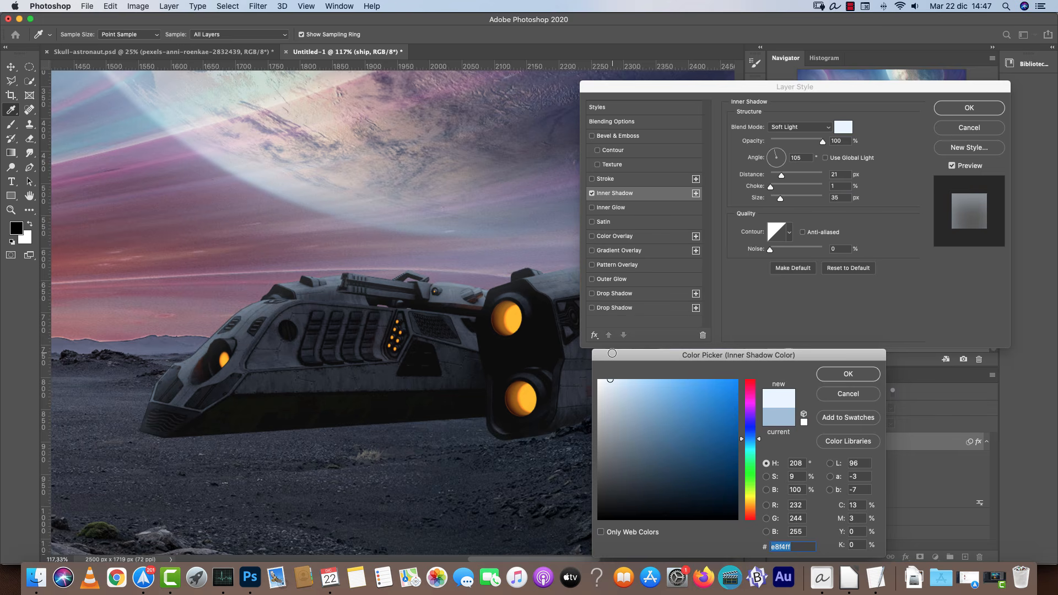
{"action": "left_click", "coordinate": [846, 372]}
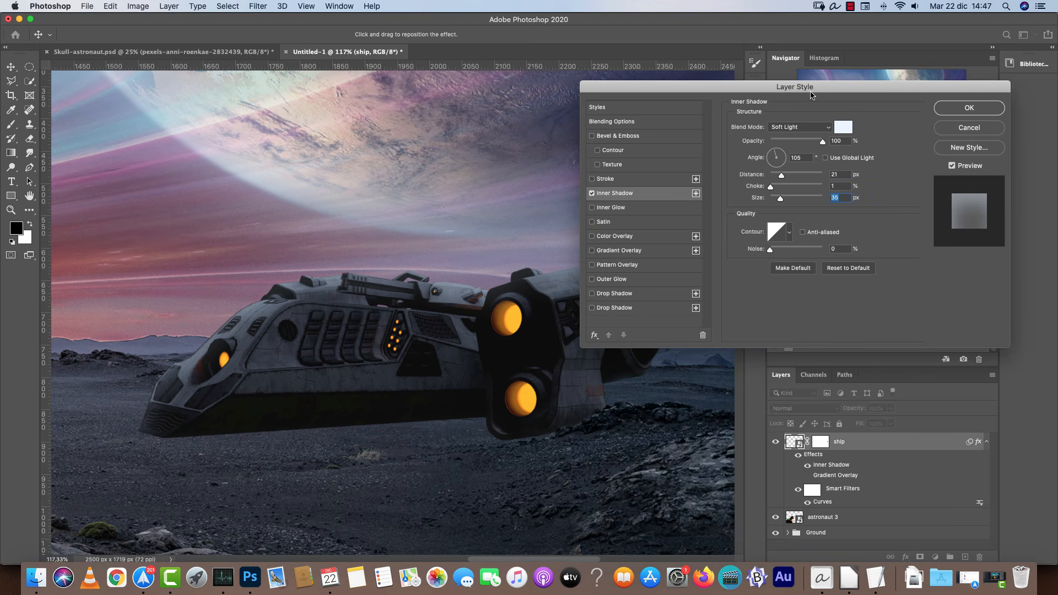
{"action": "left_click", "coordinate": [837, 128]}
{"action": "left_click", "coordinate": [624, 378]}
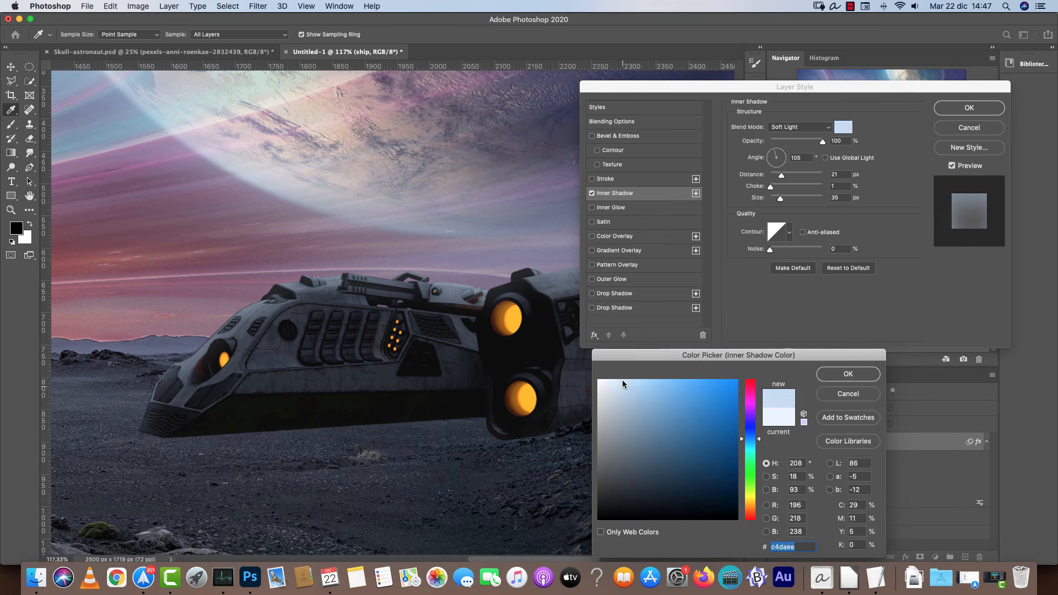
{"action": "left_click", "coordinate": [837, 374]}
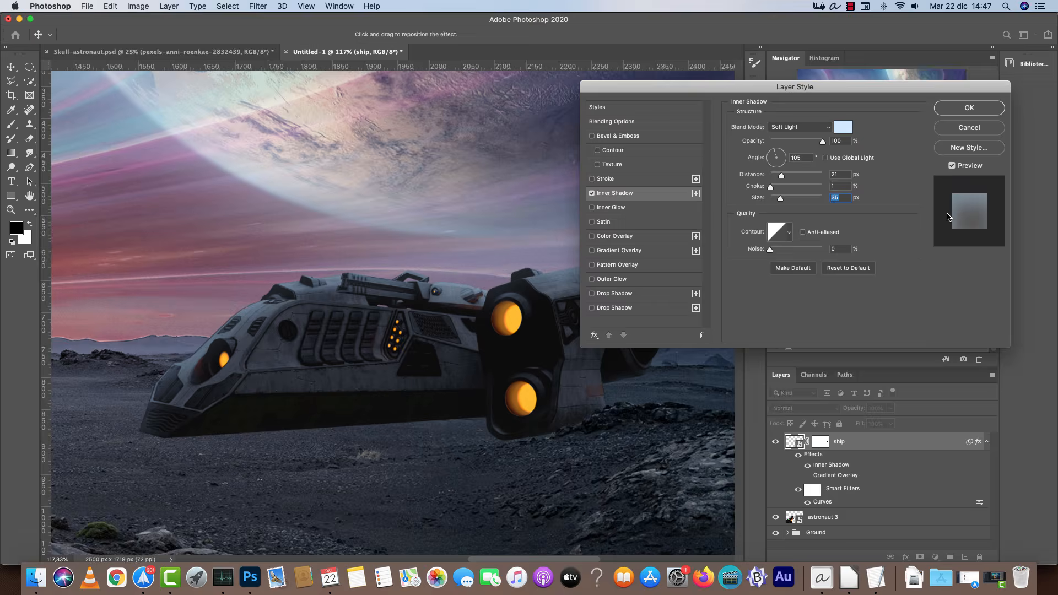
Enable Gradient Overlay with a black-to-white gradient, Linear style, angle -90° and scale 84%.
{"action": "left_click", "coordinate": [619, 251]}
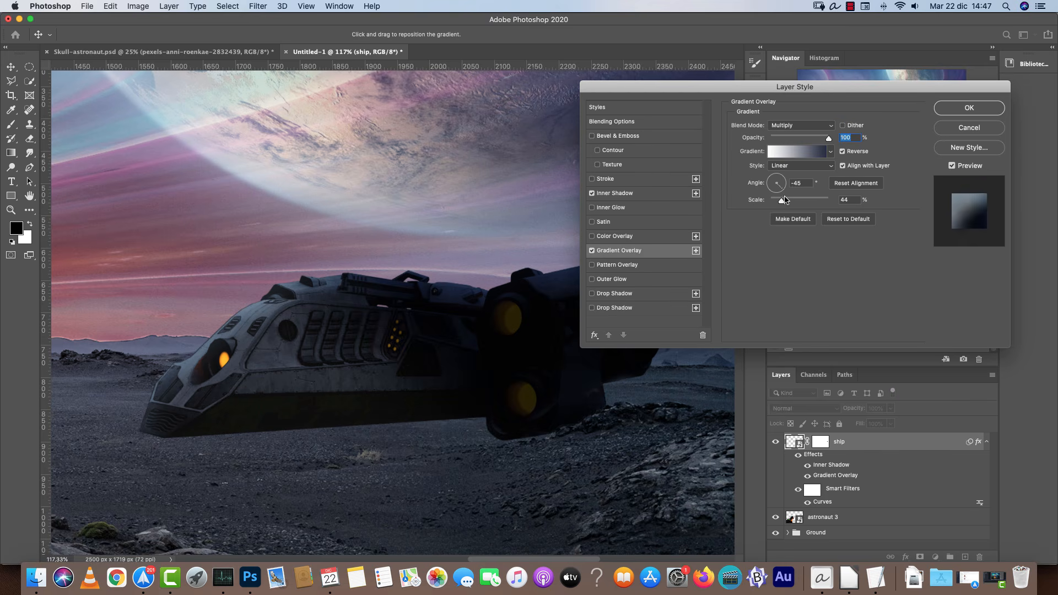
{"action": "left_click", "coordinate": [797, 152]}
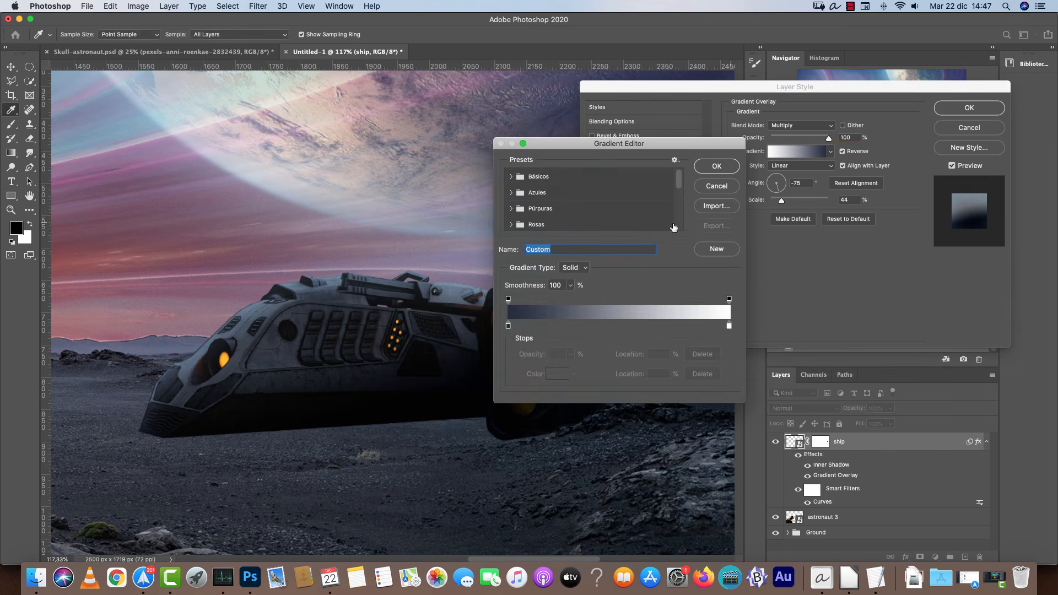
{"action": "left_click", "coordinate": [511, 177]}
{"action": "left_click", "coordinate": [564, 193]}
{"action": "left_click", "coordinate": [717, 166]}
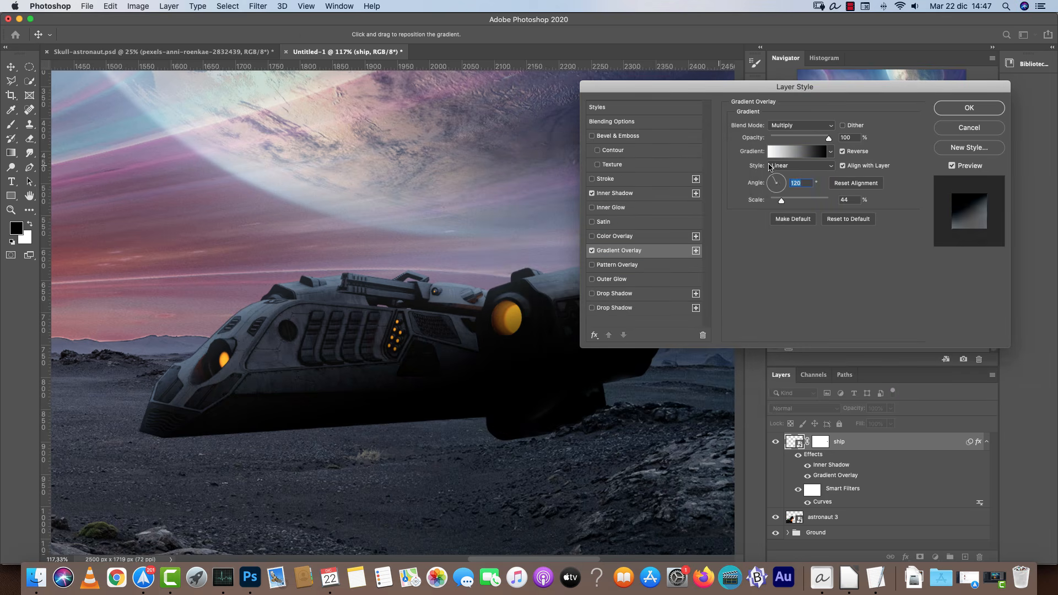
{"action": "left_click", "coordinate": [789, 166]}
{"action": "left_click", "coordinate": [779, 198]}
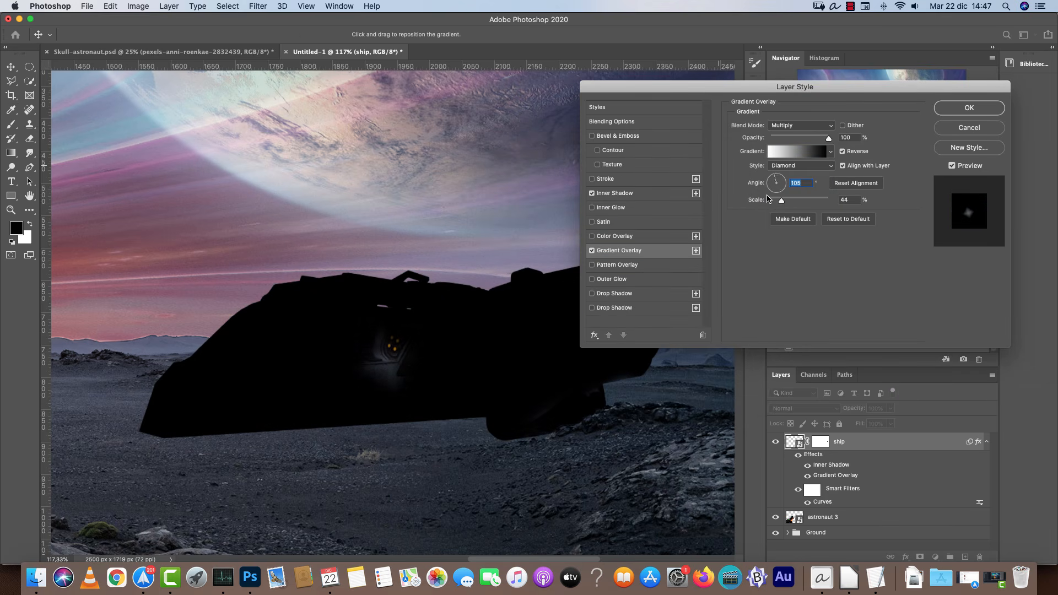
{"action": "left_click", "coordinate": [786, 166]}
{"action": "left_click", "coordinate": [782, 132]}
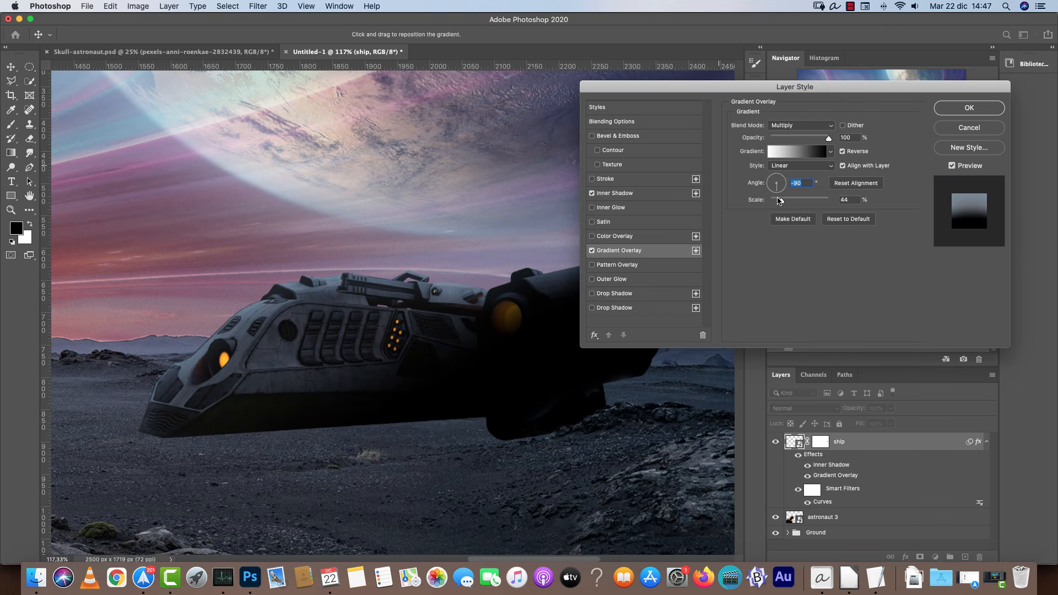
{"action": "key", "text": "shift+Down"}
{"action": "key", "text": "shift+Down"}
{"action": "key", "text": "shift+Down"}
{"action": "left_click", "coordinate": [799, 201]}
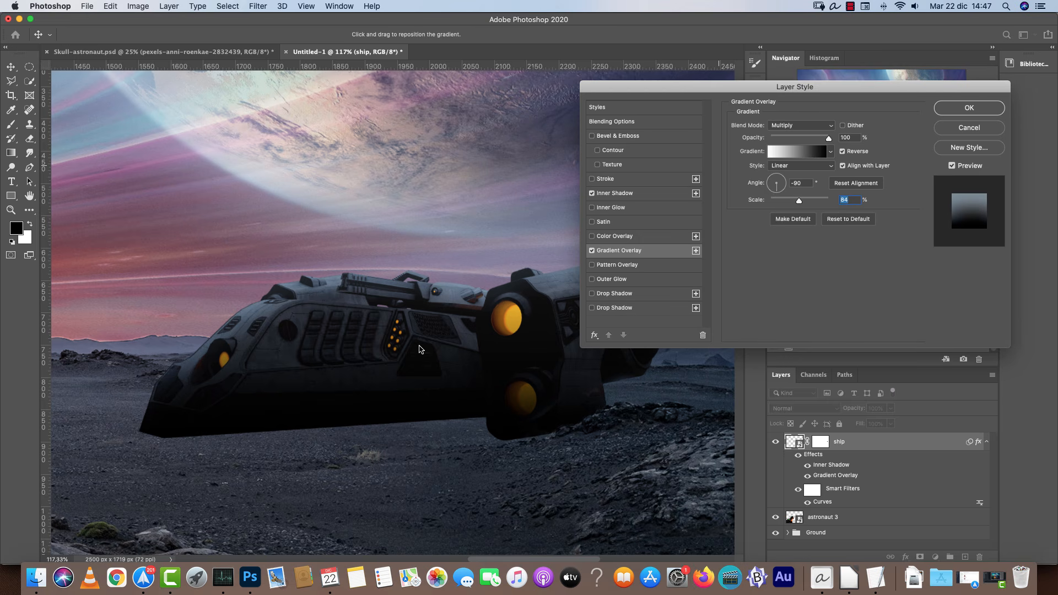
Set the gradient overlay blend mode to Screen at 4% opacity and apply the layer style.
{"action": "left_click", "coordinate": [801, 126]}
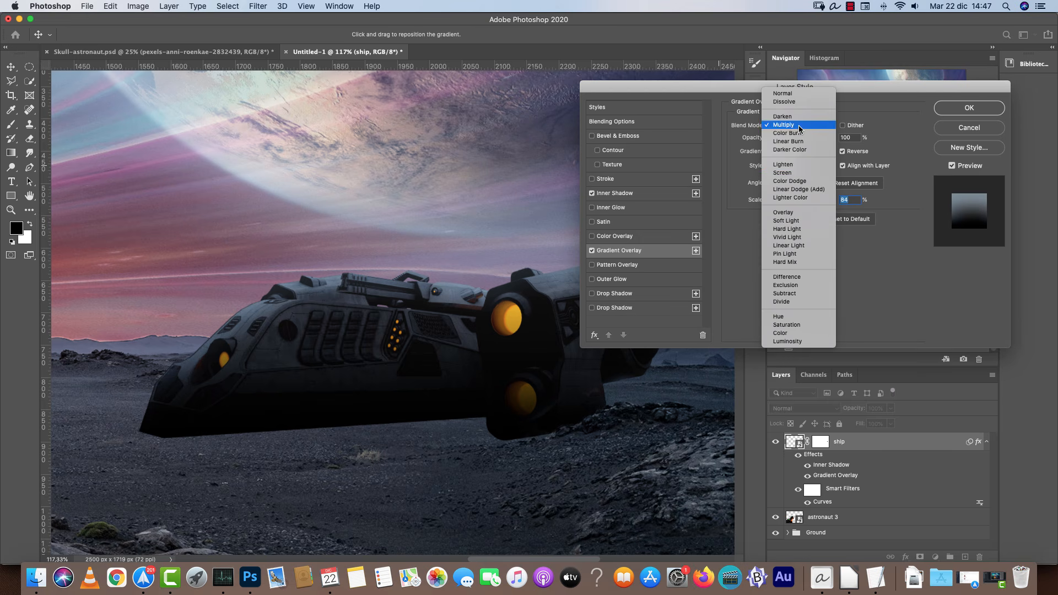
{"action": "left_click", "coordinate": [796, 172]}
{"action": "left_click_drag", "start_coordinate": [781, 136], "coordinate": [774, 140]}
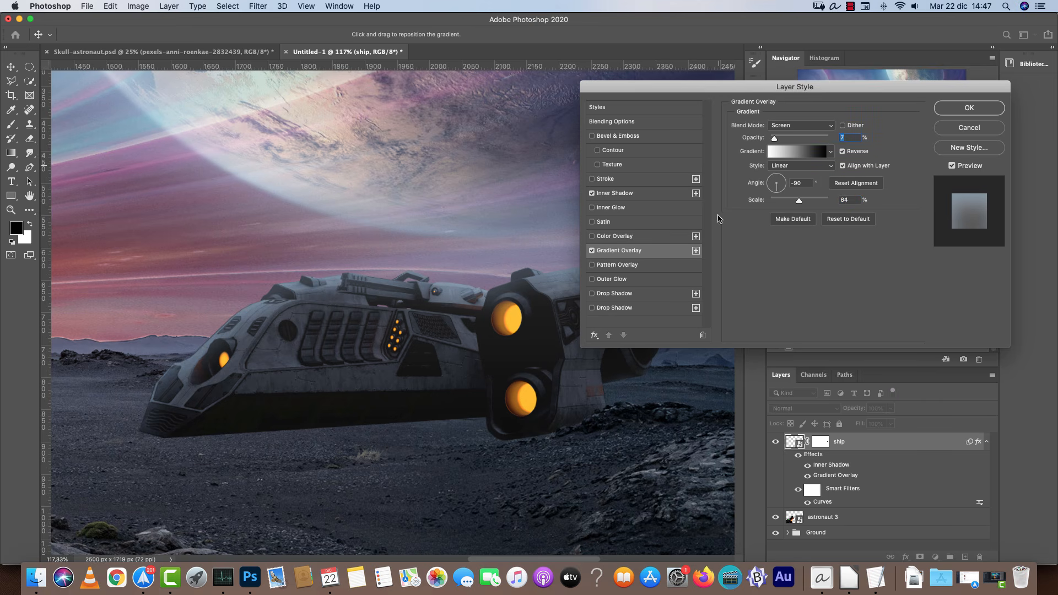
{"action": "left_click", "coordinate": [592, 251]}
{"action": "left_click", "coordinate": [591, 251]}
{"action": "left_click", "coordinate": [854, 137]}
{"action": "type", "text": "4"}
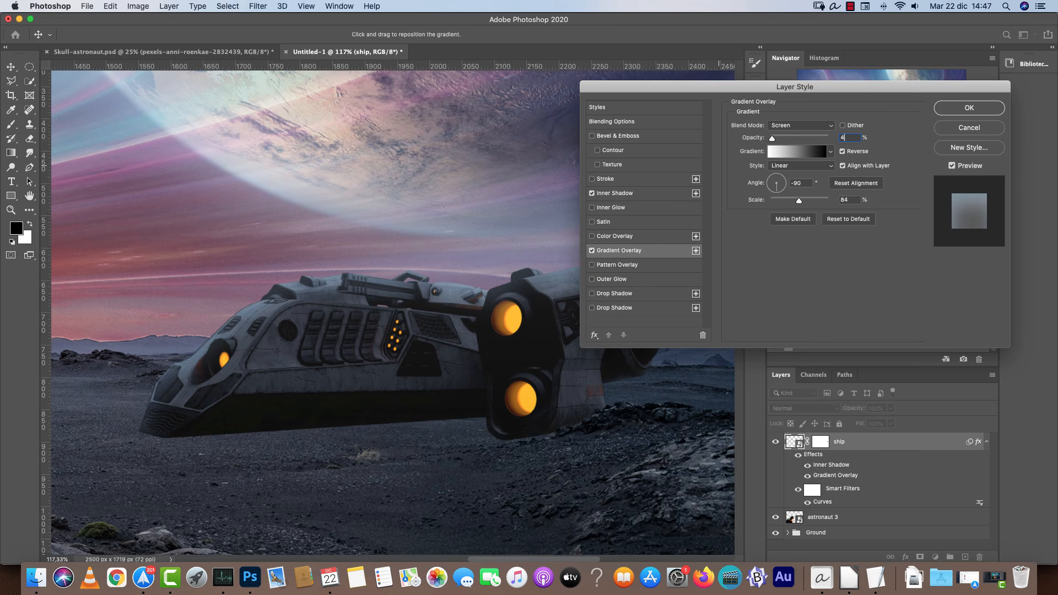
{"action": "left_click", "coordinate": [592, 251]}
{"action": "left_click", "coordinate": [591, 251]}
{"action": "left_click", "coordinate": [955, 113]}
Zoom in and out to review how the ship blends into the scene.
{"action": "scroll", "coordinate": [622, 315], "scroll_direction": "down", "scroll_amount": 10}
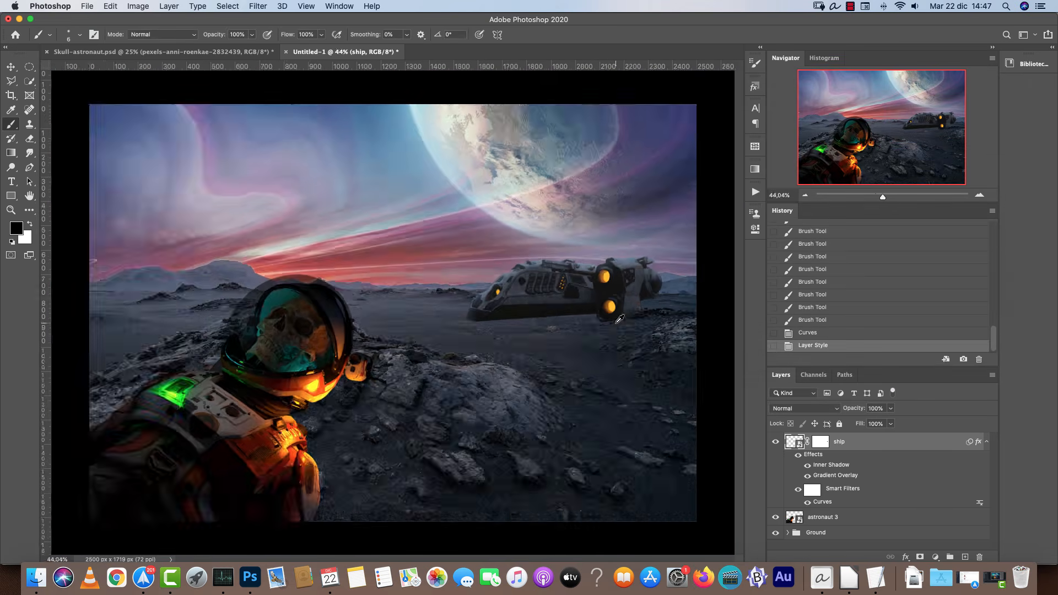
{"action": "scroll", "coordinate": [419, 322], "scroll_direction": "up", "scroll_amount": 6}
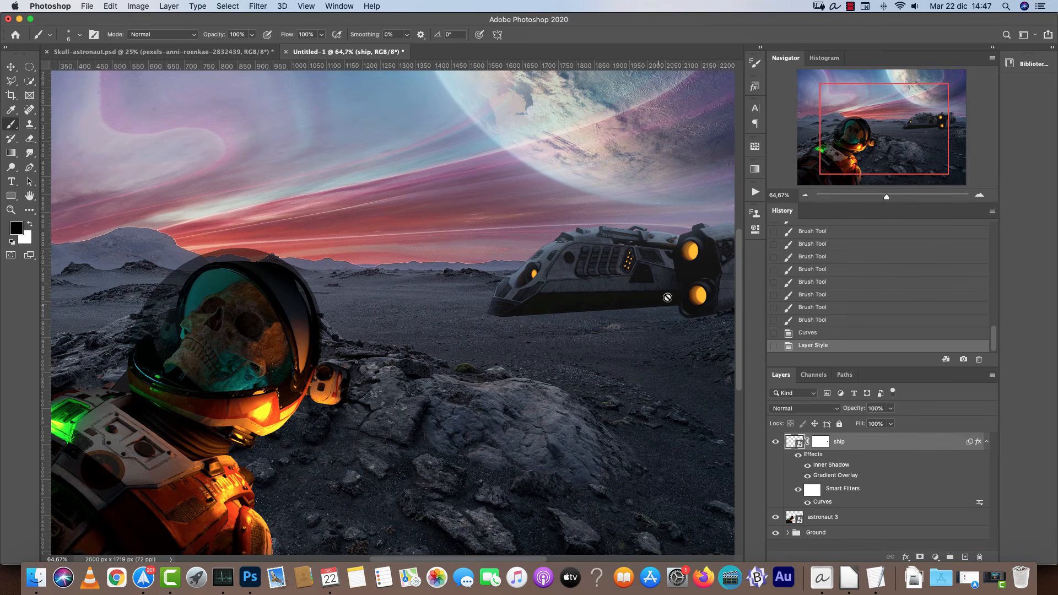
{"action": "scroll", "coordinate": [509, 313], "scroll_direction": "down", "scroll_amount": 4}
{"action": "scroll", "coordinate": [463, 330], "scroll_direction": "up", "scroll_amount": 3}
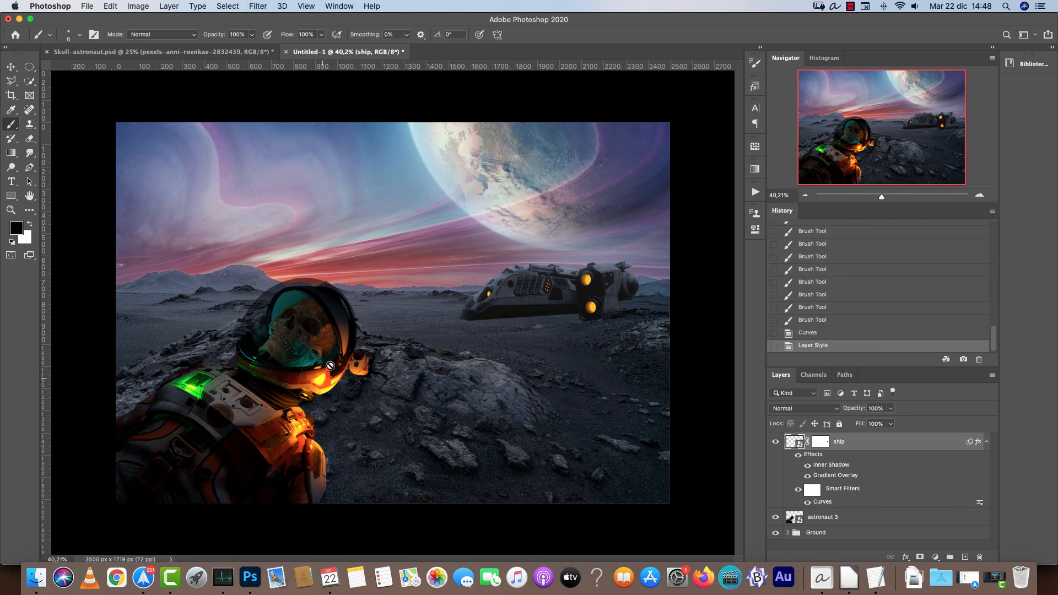
{"action": "left_click", "coordinate": [980, 197]}
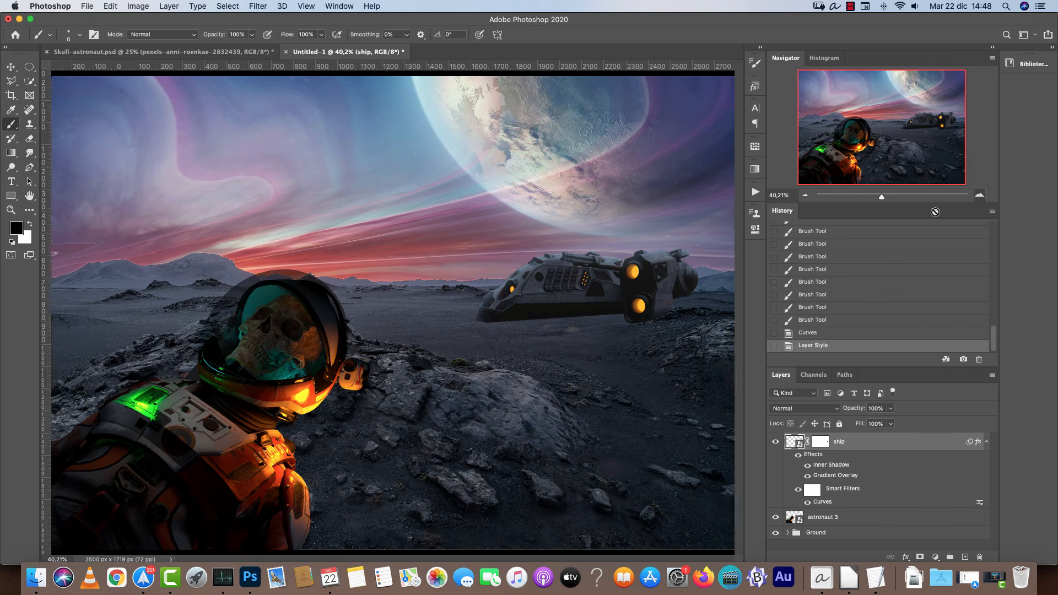
{"action": "scroll", "coordinate": [365, 371], "scroll_direction": "down", "scroll_amount": 2}
{"action": "scroll", "coordinate": [366, 371], "scroll_direction": "left", "scroll_amount": 3}
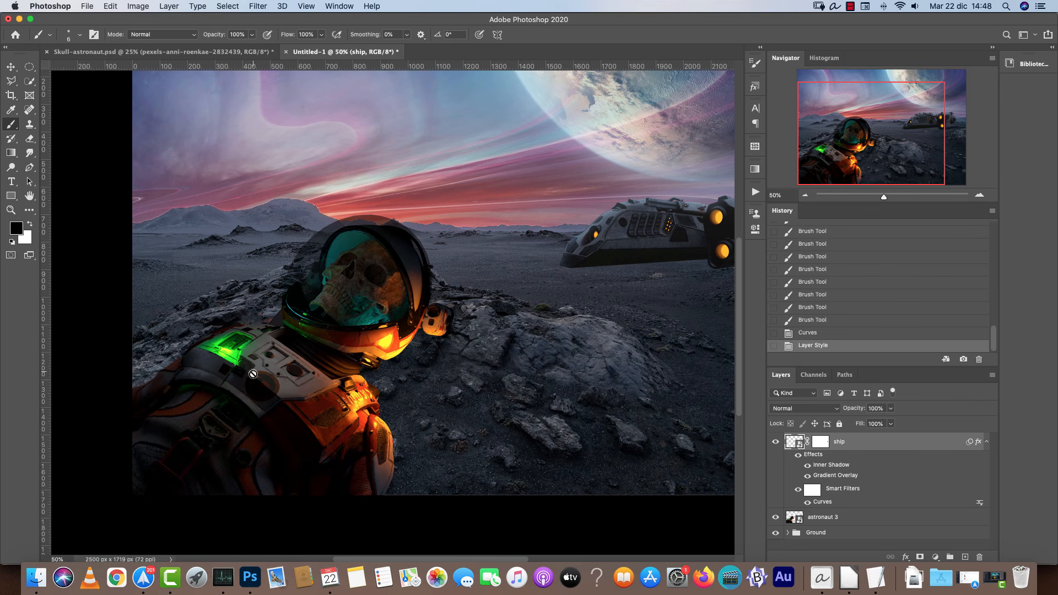
Switch to the Skull-astronaut.psd document to compare the scene with the reference.
{"action": "left_click", "coordinate": [220, 52]}
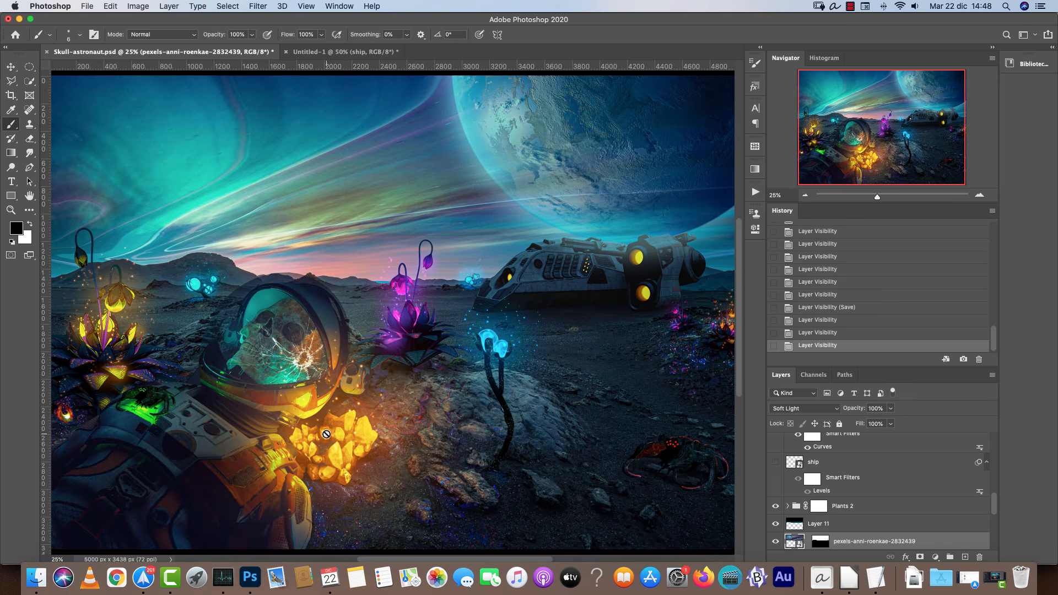
{"action": "mouse_move", "coordinate": [473, 400]}
{"action": "left_mouse_down"}
{"action": "mouse_move", "coordinate": [481, 352]}
{"action": "mouse_move", "coordinate": [373, 346]}
{"action": "left_mouse_up"}
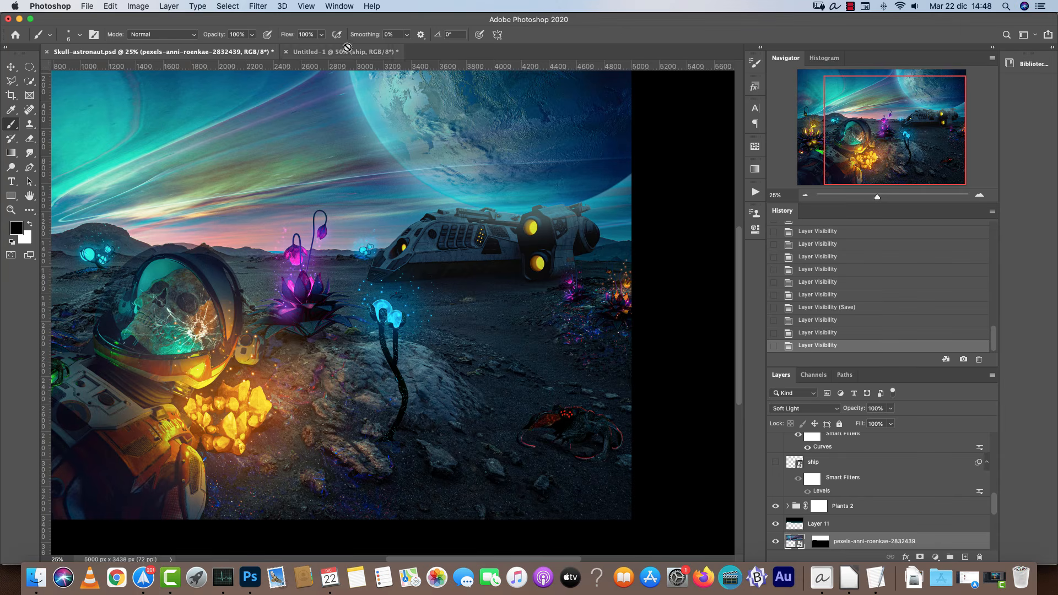
{"action": "scroll", "coordinate": [395, 243], "scroll_direction": "left", "scroll_amount": 5}
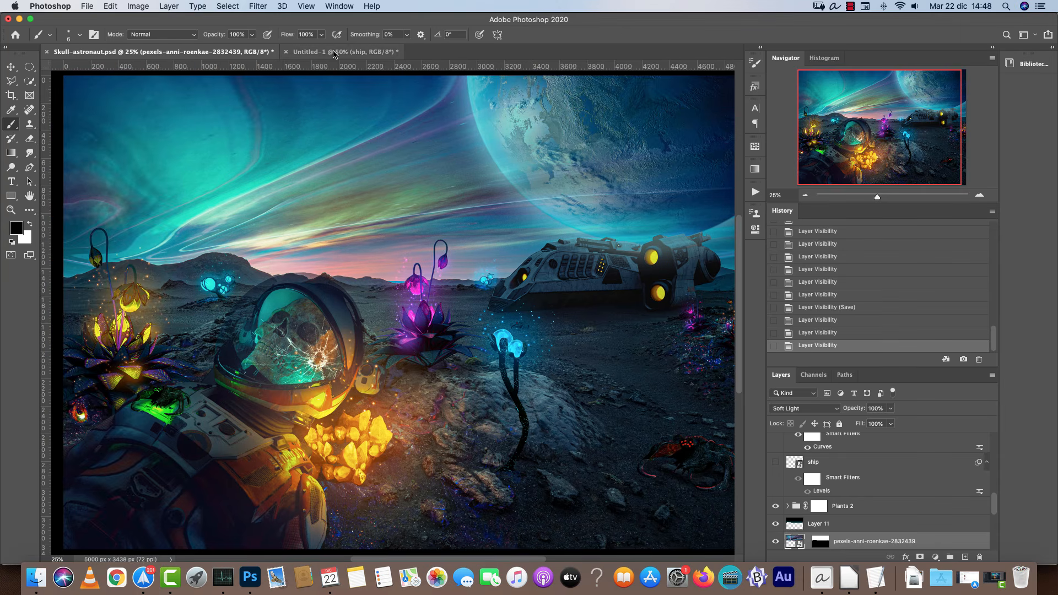
Return to the scene document and open the pexels-dids-3737449.jpg crystal photo.
{"action": "left_click", "coordinate": [327, 53]}
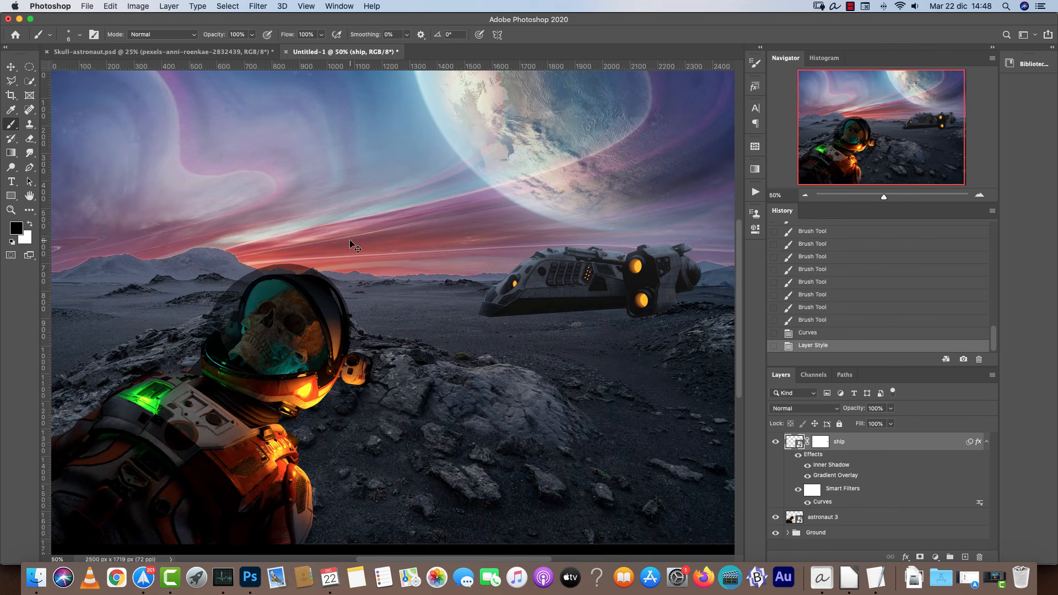
{"action": "key", "text": "super+o"}
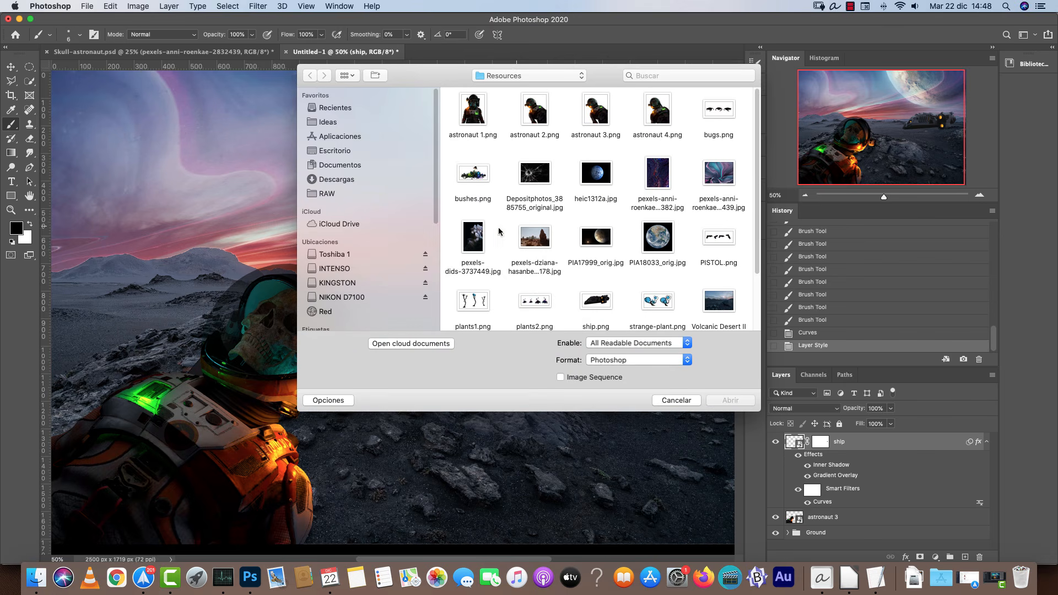
{"action": "left_click", "coordinate": [481, 238]}
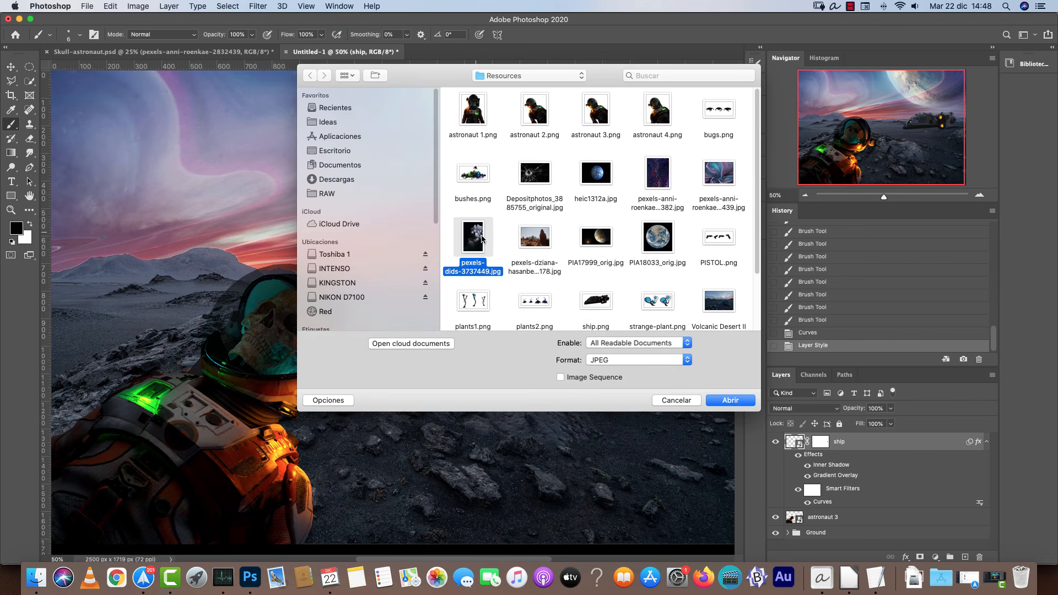
{"action": "left_click", "coordinate": [733, 400]}
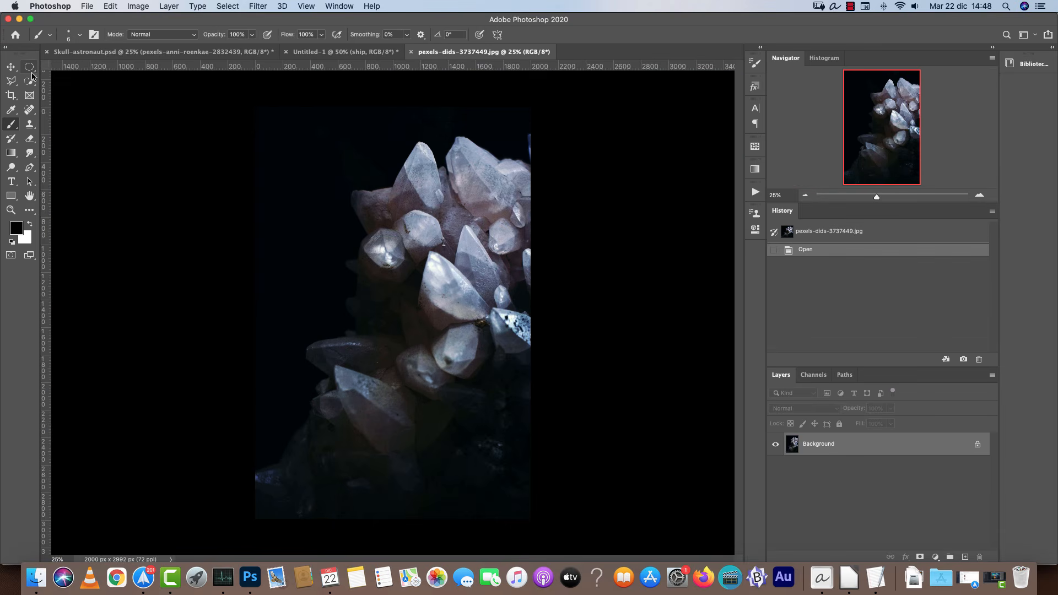
Select the crystal cluster with a rectangular marquee and cut it.
{"action": "left_click", "coordinate": [30, 66]}
{"action": "left_click", "coordinate": [71, 66]}
{"action": "left_click_drag", "start_coordinate": [257, 125], "coordinate": [659, 435]}
{"action": "key", "text": "super+x"}
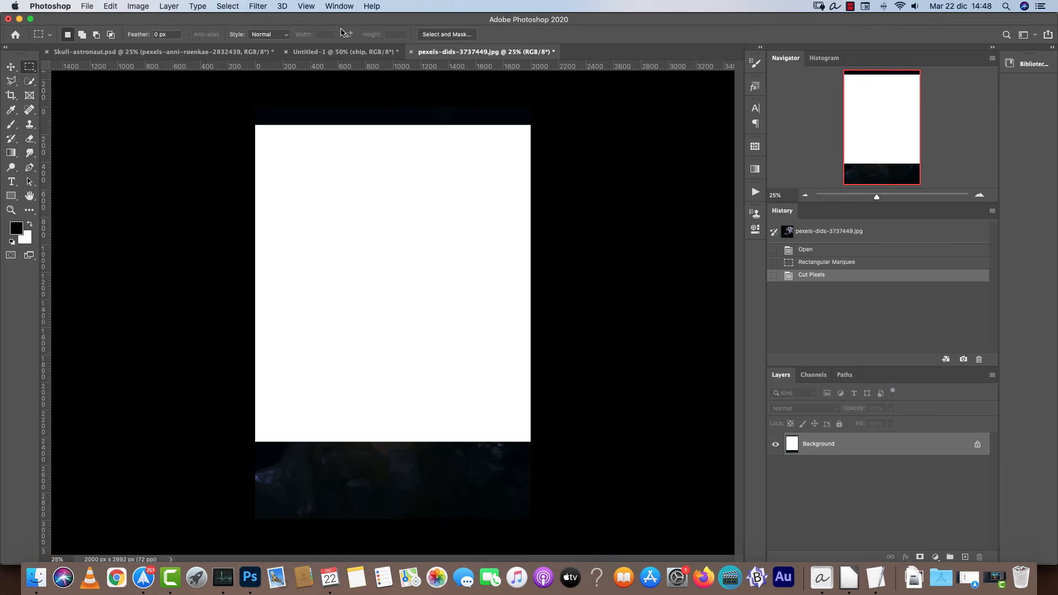
Close the crystal photo and paste the crystals into the scene above the astronaut 3 layer.
{"action": "key", "text": "super+w"}
{"action": "left_click", "coordinate": [491, 194]}
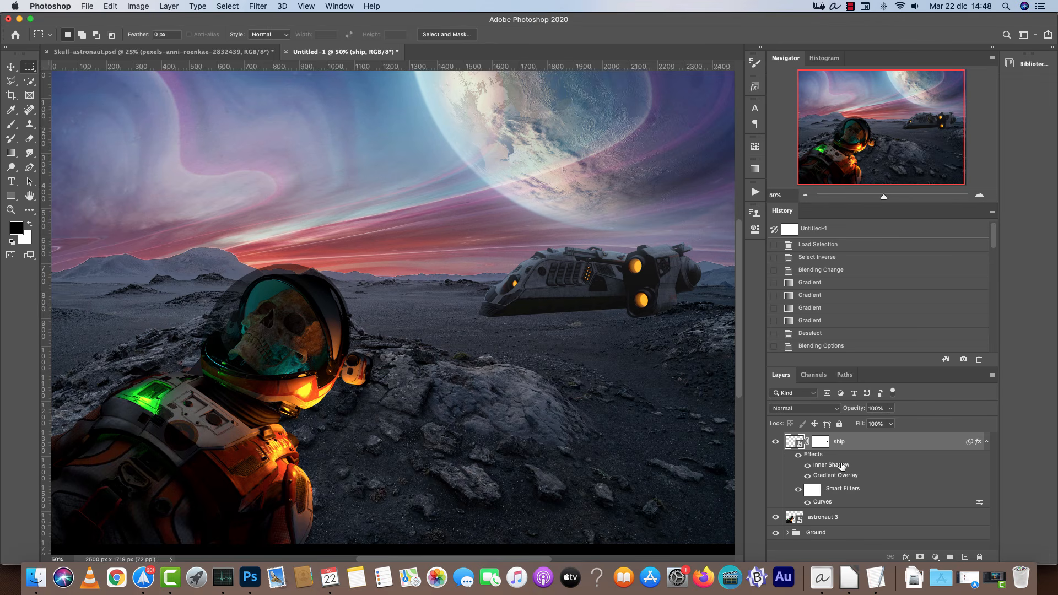
{"action": "left_click", "coordinate": [985, 441]}
{"action": "left_click", "coordinate": [861, 459]}
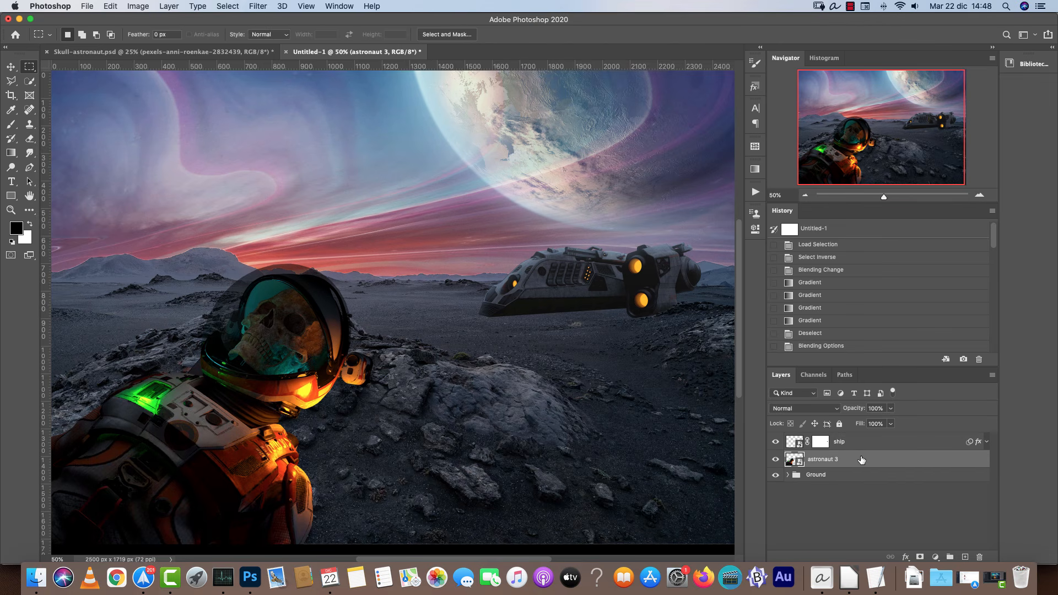
{"action": "key", "text": "super+v"}
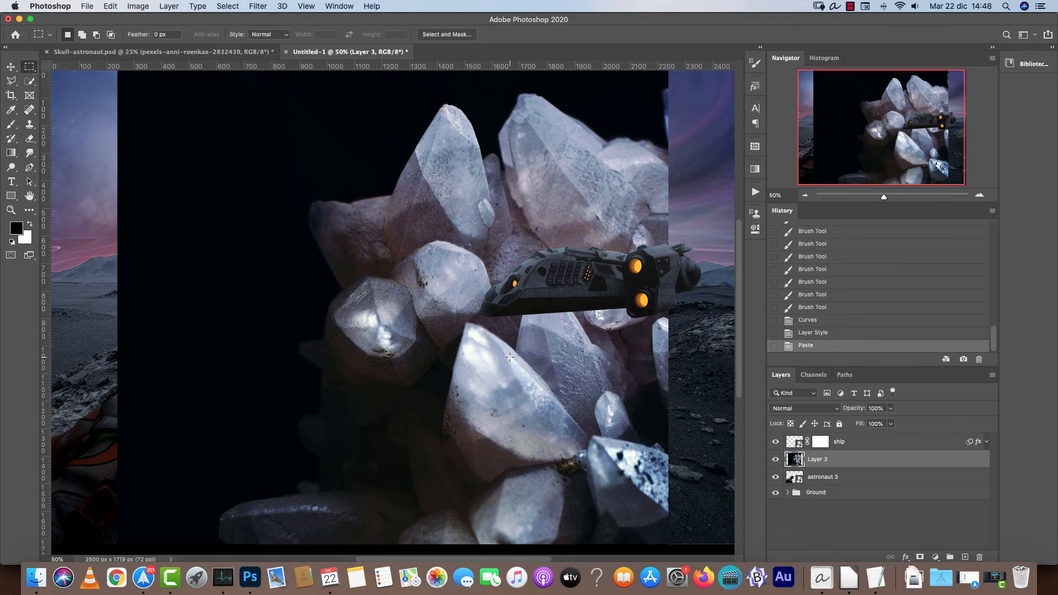
Convert the crystal layer to a smart object and scale it down to about 22% beside the astronaut.
{"action": "right_click", "coordinate": [859, 460]}
{"action": "left_click", "coordinate": [925, 230]}
{"action": "key", "text": "super+t"}
{"action": "left_click_drag", "start_coordinate": [668, 387], "coordinate": [240, 395]}
{"action": "right_click", "coordinate": [191, 381]}
{"action": "left_click_drag", "start_coordinate": [178, 366], "coordinate": [368, 380]}
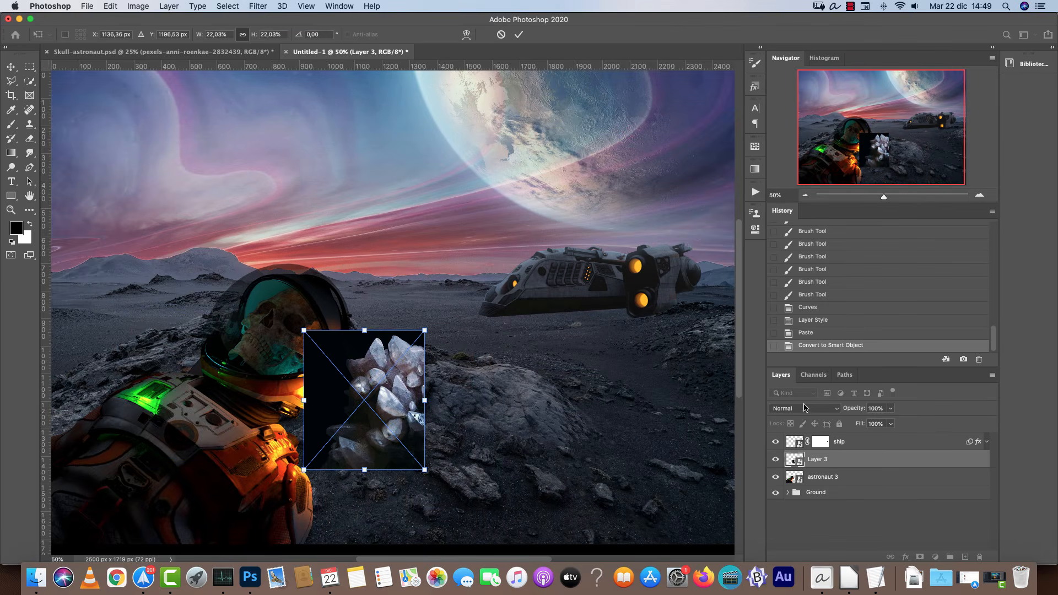
{"action": "key", "text": "Return"}
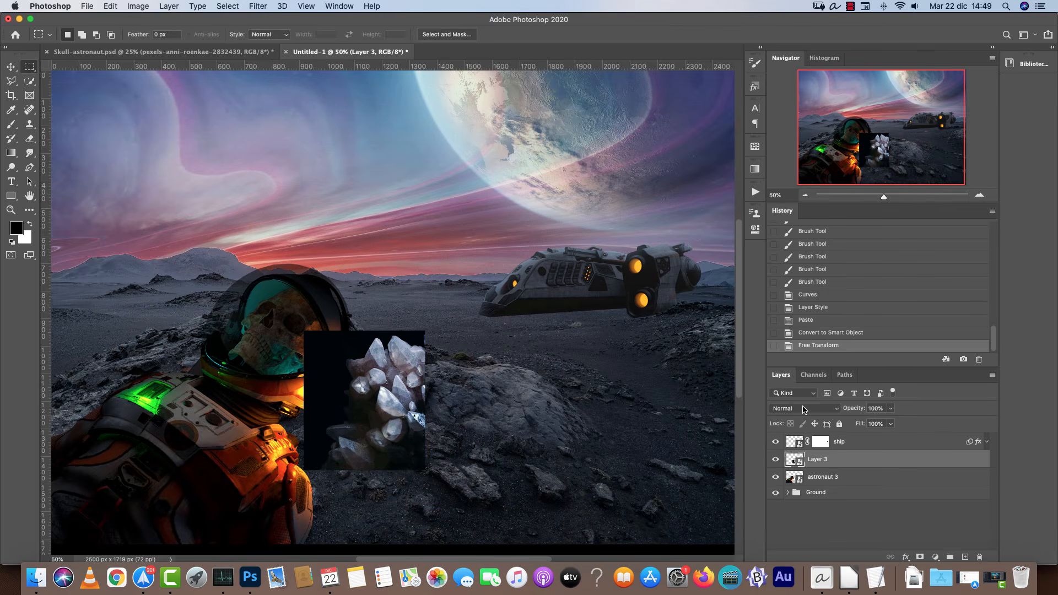
Set the crystal layer's blend mode to Screen.
{"action": "left_click", "coordinate": [982, 196]}
{"action": "left_click", "coordinate": [982, 196]}
{"action": "left_click_drag", "start_coordinate": [529, 402], "coordinate": [560, 215]}
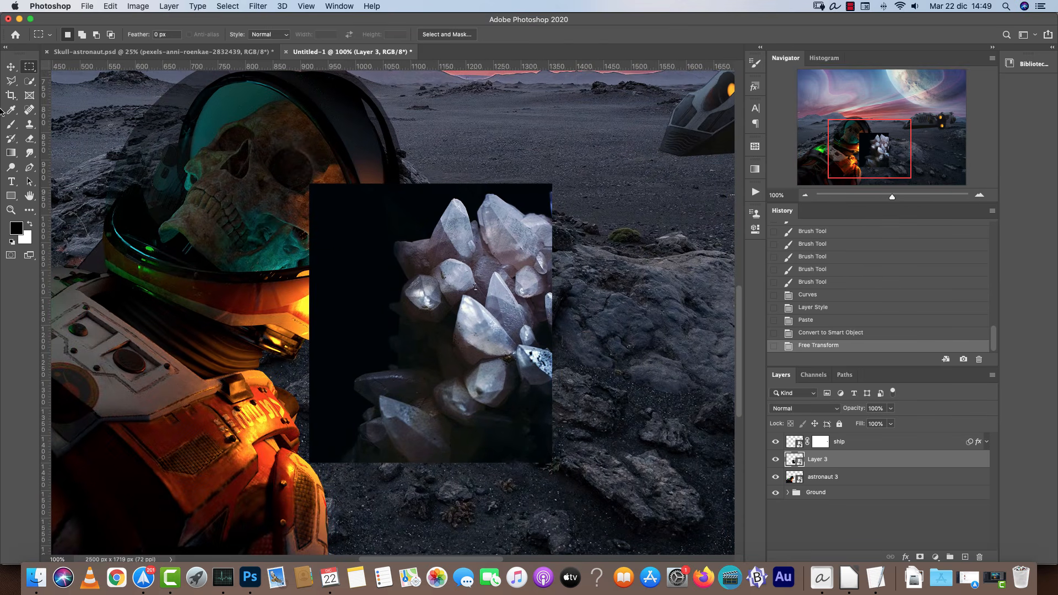
{"action": "left_click", "coordinate": [806, 409]}
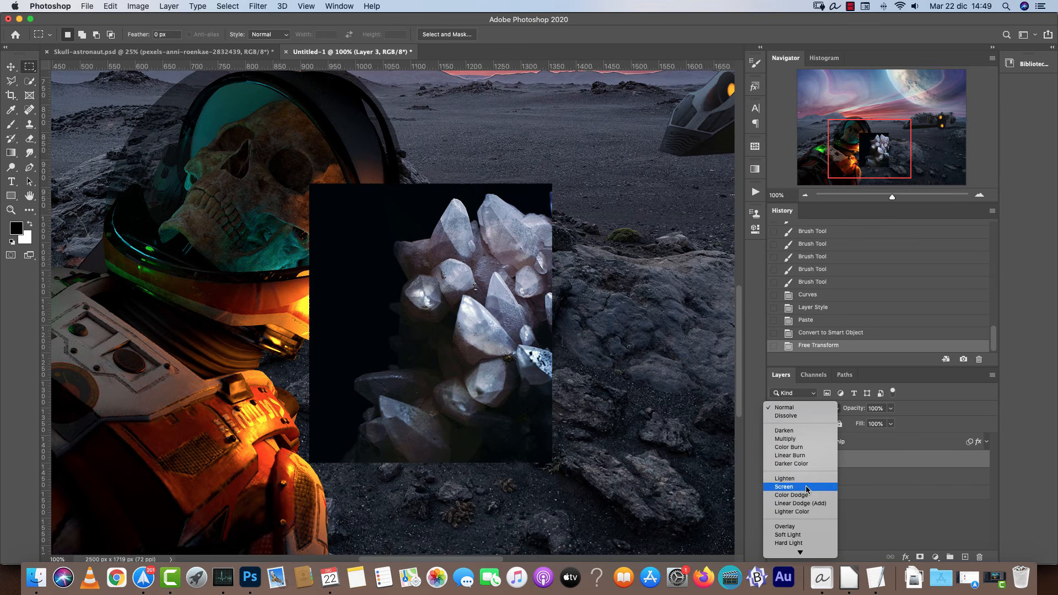
{"action": "left_click", "coordinate": [790, 466]}
Scale and reposition the crystals next to the astronaut's arm.
{"action": "key", "text": "ctrl+t"}
{"action": "left_click_drag", "start_coordinate": [551, 291], "coordinate": [485, 379]}
{"action": "left_click_drag", "start_coordinate": [478, 545], "coordinate": [451, 513]}
{"action": "key", "text": "Return"}
Move the crystal layer and set its blend mode back to Normal.
{"action": "key", "text": "m"}
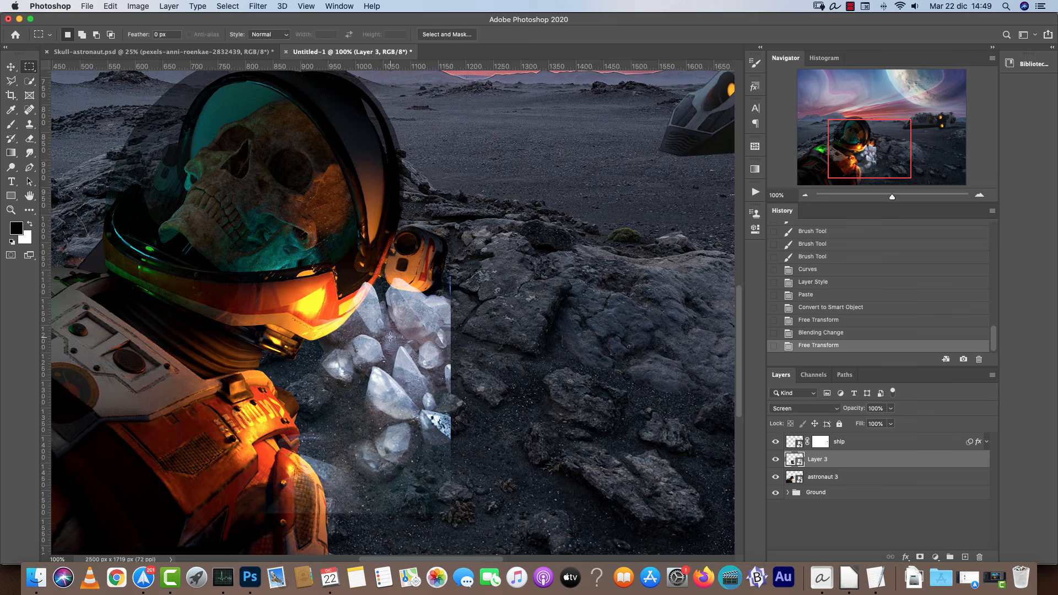
{"action": "key", "text": "v"}
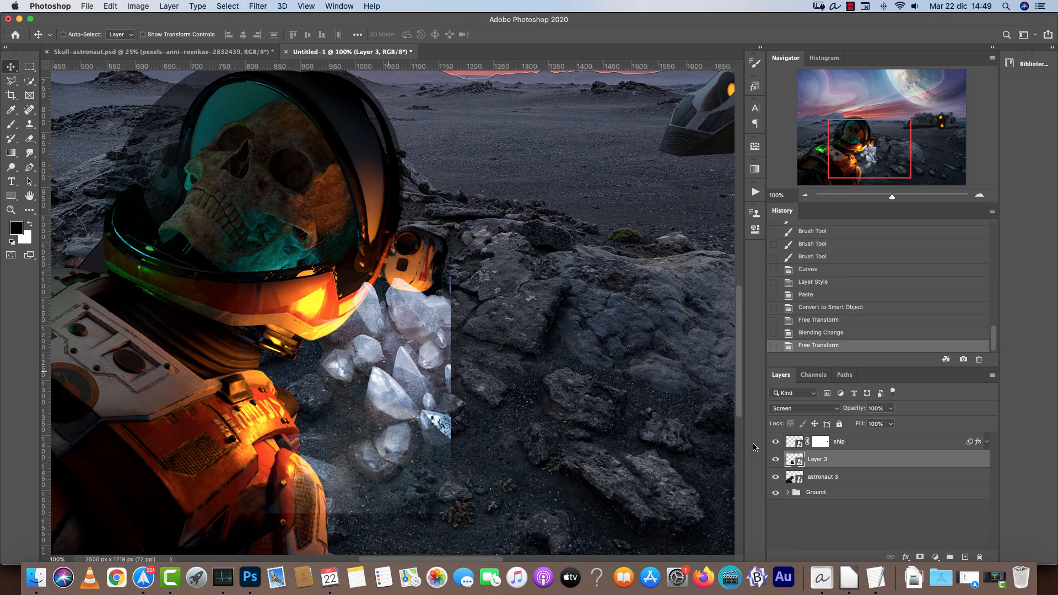
{"action": "left_click", "coordinate": [837, 416]}
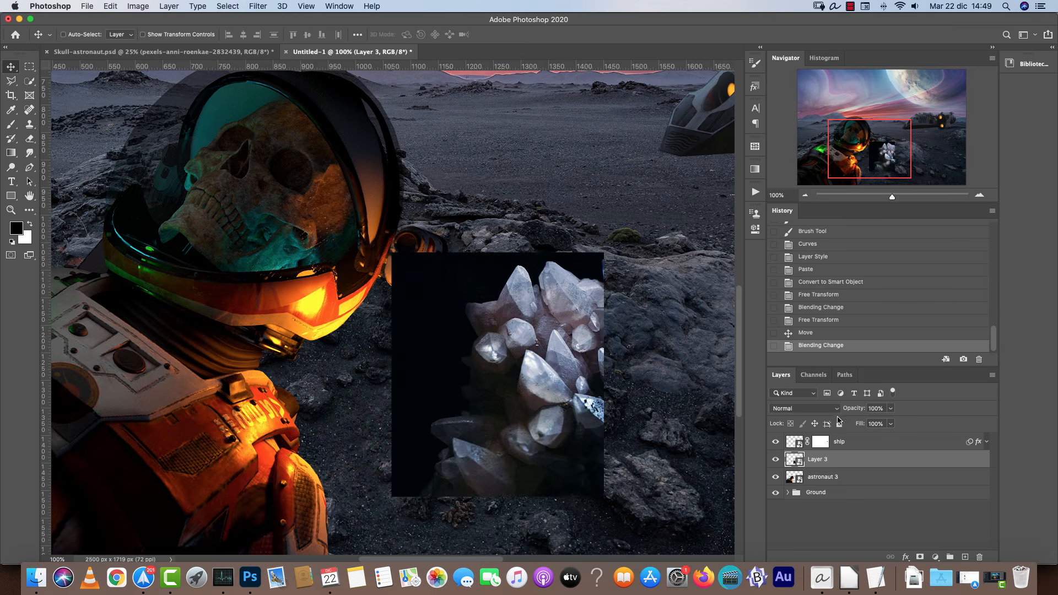
Enlarge the crystal layer to about 46% and reposition it over the rocks.
{"action": "key", "text": "super+t"}
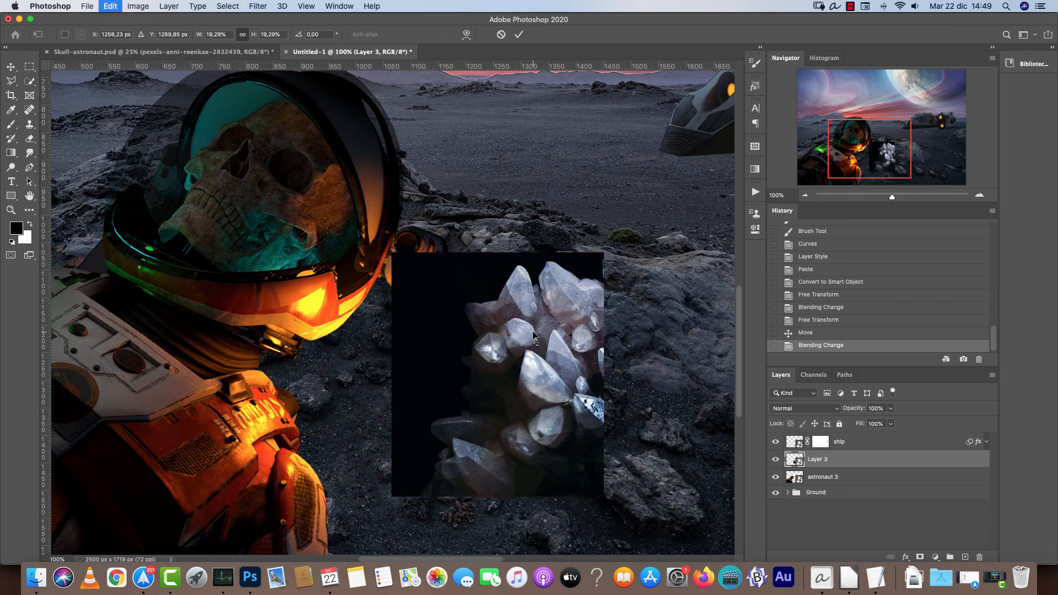
{"action": "scroll", "coordinate": [442, 326], "scroll_direction": "right", "scroll_amount": 5}
{"action": "scroll", "coordinate": [442, 326], "scroll_direction": "down", "scroll_amount": 2}
{"action": "left_click_drag", "start_coordinate": [442, 326], "coordinate": [719, 328]}
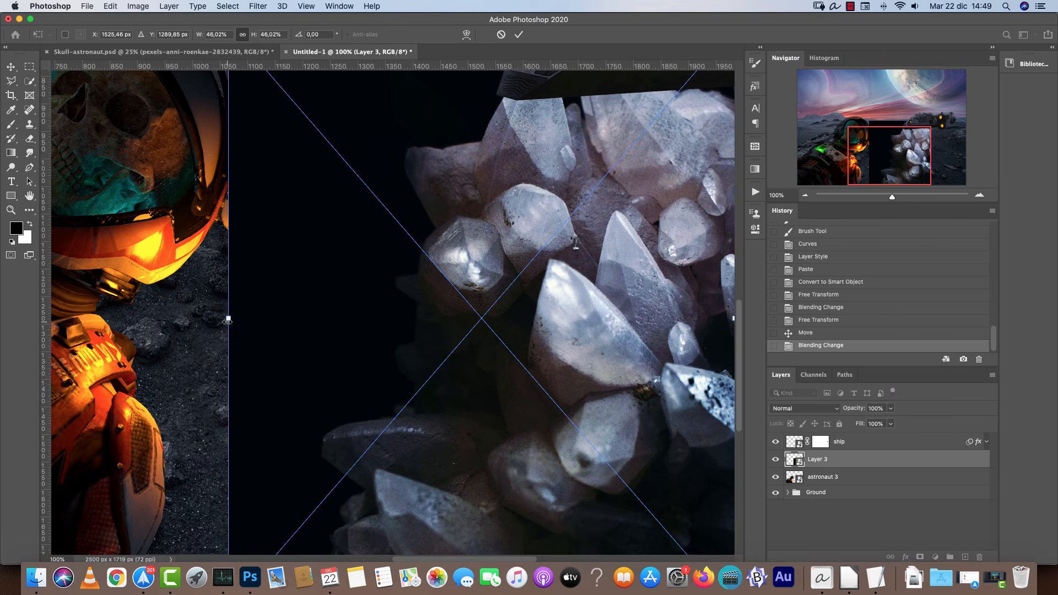
{"action": "left_click_drag", "start_coordinate": [228, 320], "coordinate": [319, 317]}
{"action": "left_click_drag", "start_coordinate": [523, 295], "coordinate": [455, 246]}
{"action": "key", "text": "Return"}
{"action": "scroll", "coordinate": [453, 317], "scroll_direction": "down", "scroll_amount": 1}
{"action": "scroll", "coordinate": [471, 267], "scroll_direction": "up", "scroll_amount": 2}
{"action": "scroll", "coordinate": [470, 267], "scroll_direction": "right", "scroll_amount": 3}
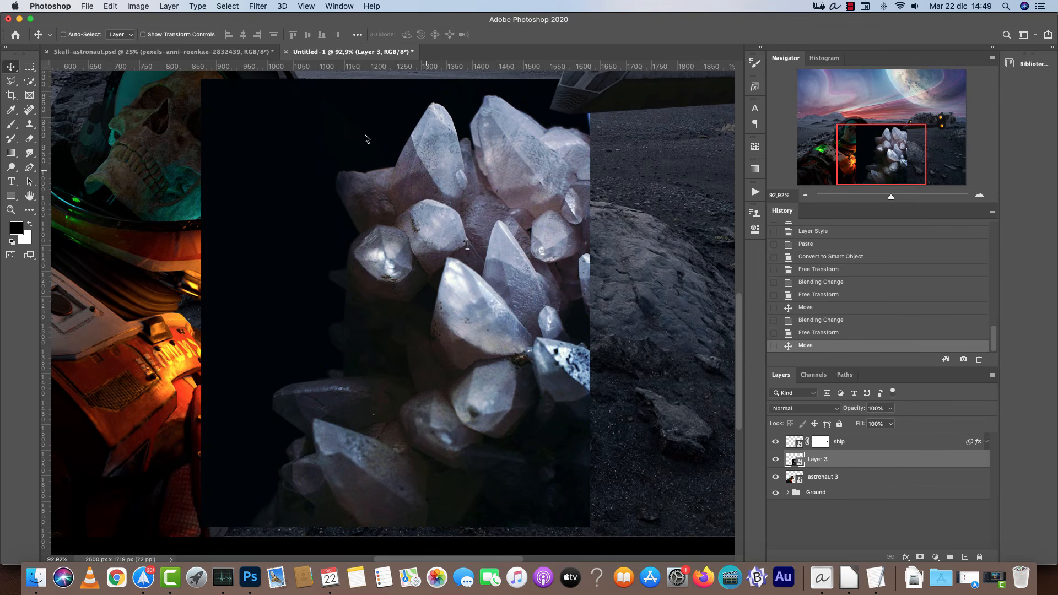
{"action": "left_click", "coordinate": [29, 81]}
{"action": "left_click_drag", "start_coordinate": [378, 106], "coordinate": [279, 85]}
{"action": "key", "text": "super+d"}
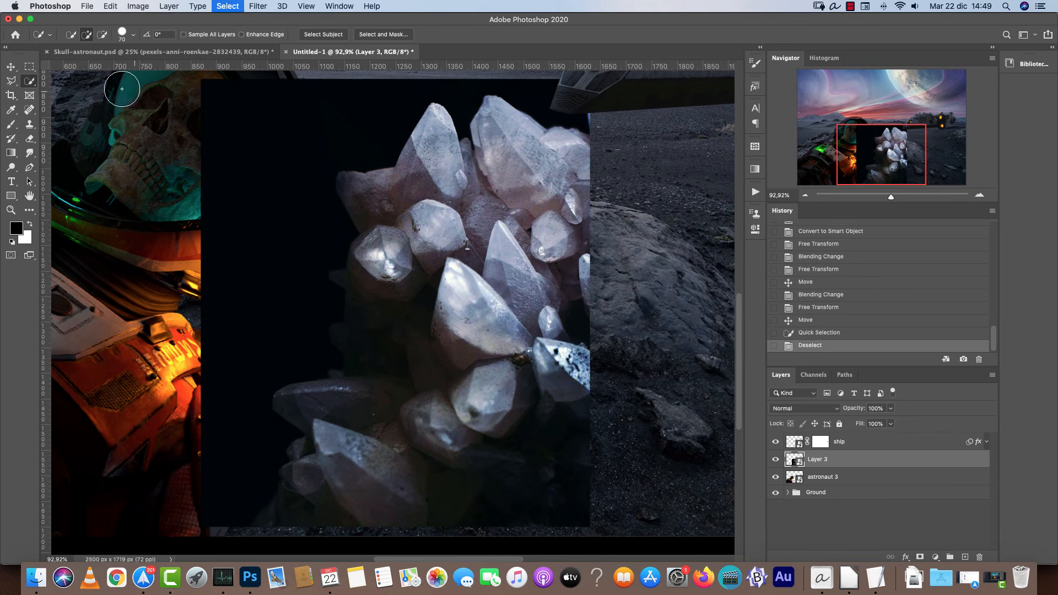
Select the dark background around the crystals with the Magic Wand at tolerance 19, undoing the last extra click.
{"action": "left_click", "coordinate": [26, 81]}
{"action": "left_click", "coordinate": [66, 105]}
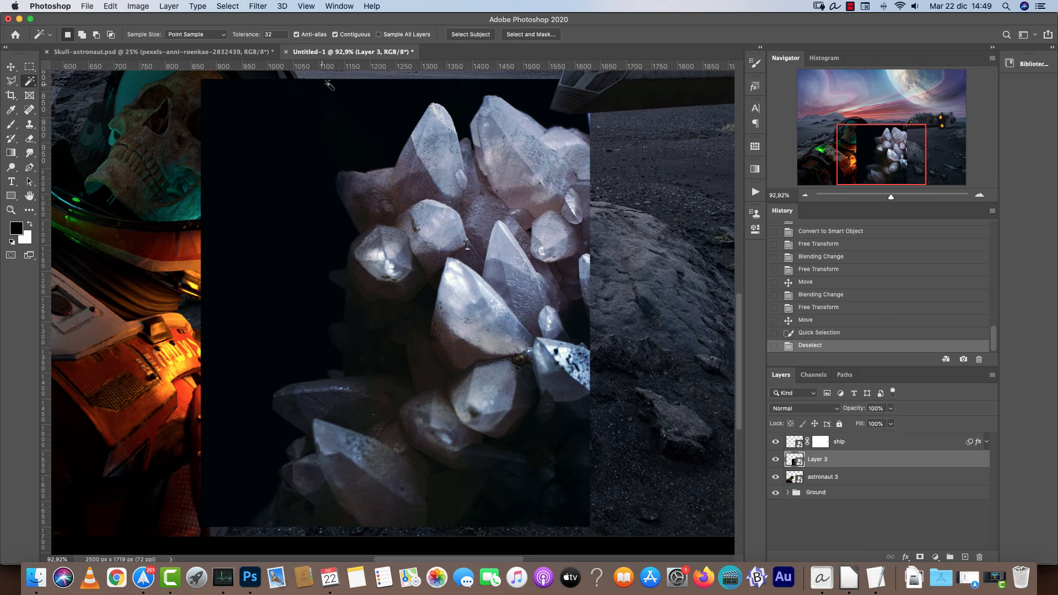
{"action": "left_click", "coordinate": [272, 220]}
{"action": "left_click", "coordinate": [542, 493], "text": "shift"}
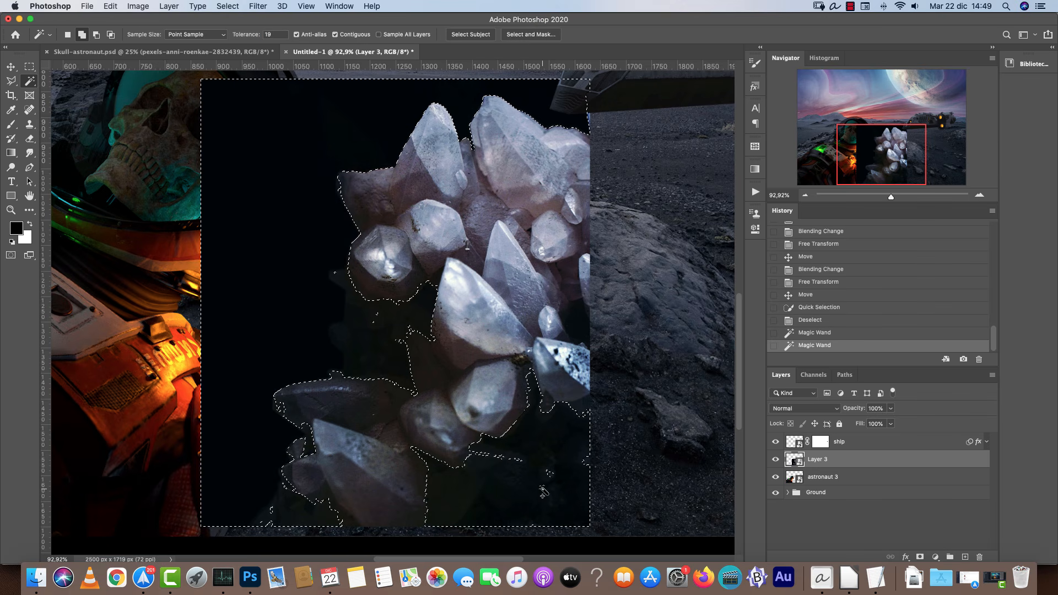
{"action": "left_click", "coordinate": [302, 457], "text": "shift"}
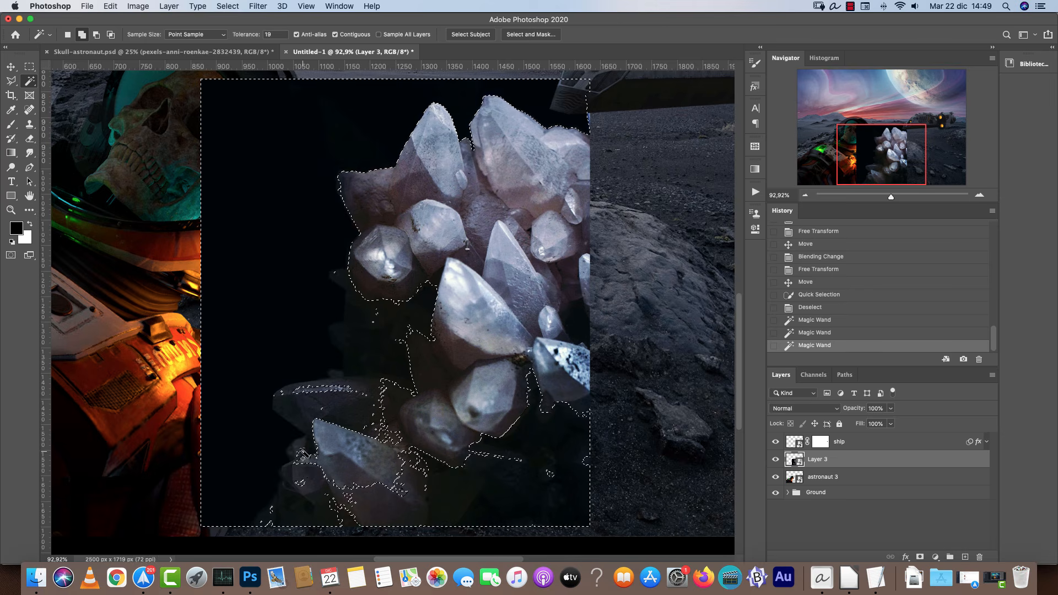
{"action": "key", "text": "super+z"}
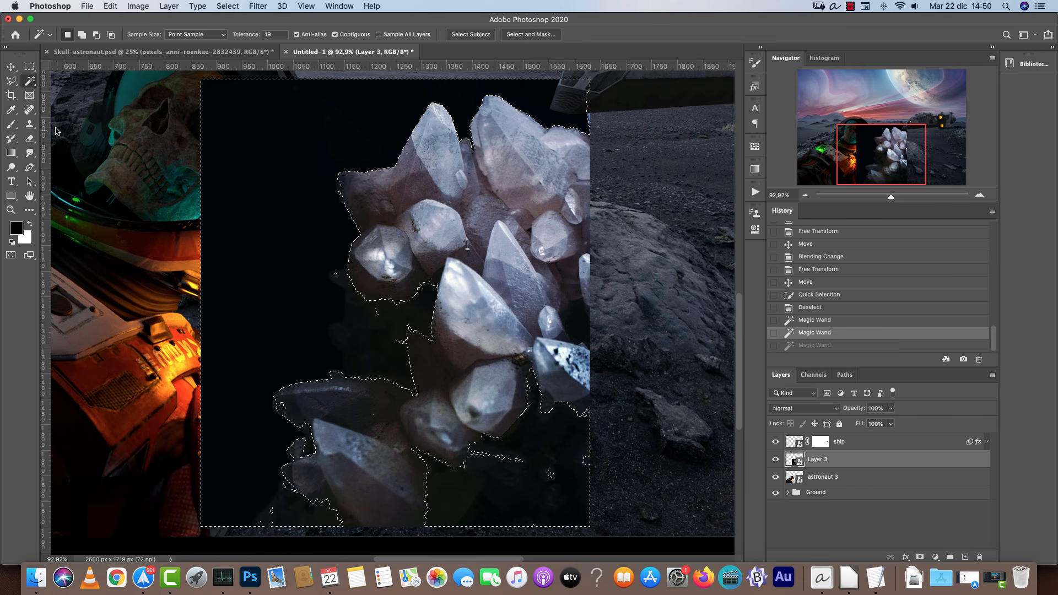
Refine the background selection with the Quick Selection tool using a smaller brush.
{"action": "right_click", "coordinate": [29, 81]}
{"action": "left_click", "coordinate": [66, 89]}
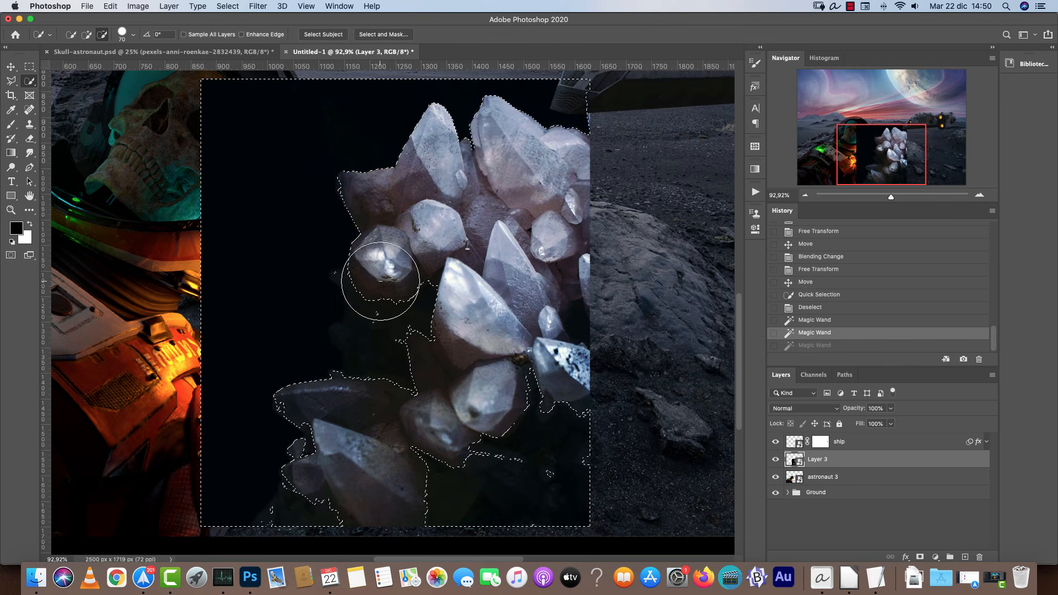
{"action": "scroll", "coordinate": [380, 281], "scroll_direction": "up", "scroll_amount": 5}
{"action": "key", "text": "bracketleft"}
{"action": "key", "text": "bracketleft"}
{"action": "key", "text": "bracketleft"}
{"action": "key", "text": "bracketleft"}
{"action": "key", "text": "bracketleft"}
{"action": "left_click", "coordinate": [254, 278]}
{"action": "scroll", "coordinate": [254, 276], "scroll_direction": "down", "scroll_amount": 2}
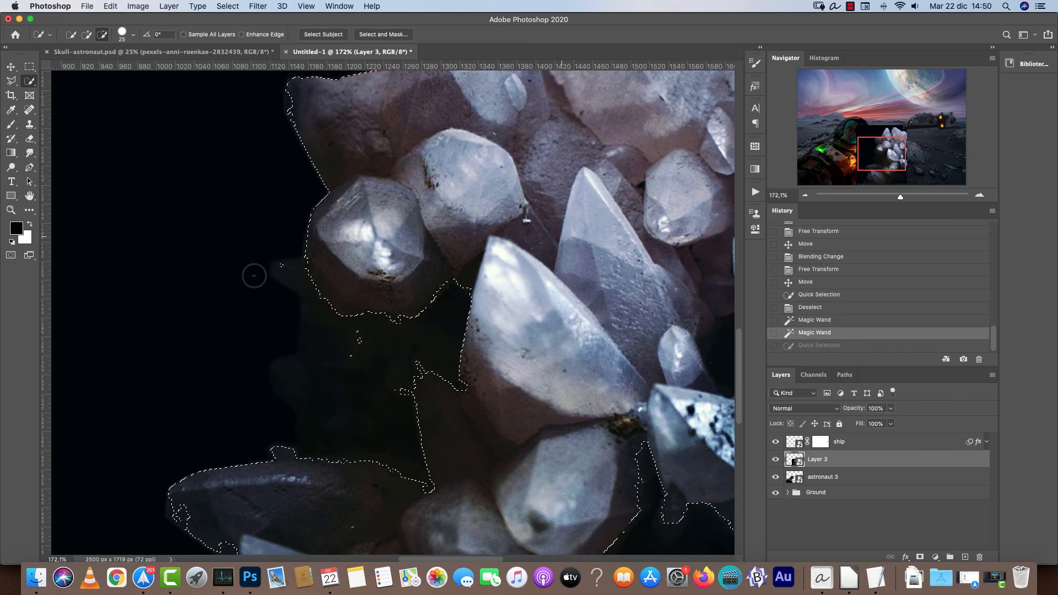
{"action": "left_click", "coordinate": [254, 275], "text": "alt"}
{"action": "scroll", "coordinate": [254, 276], "scroll_direction": "down", "scroll_amount": 1}
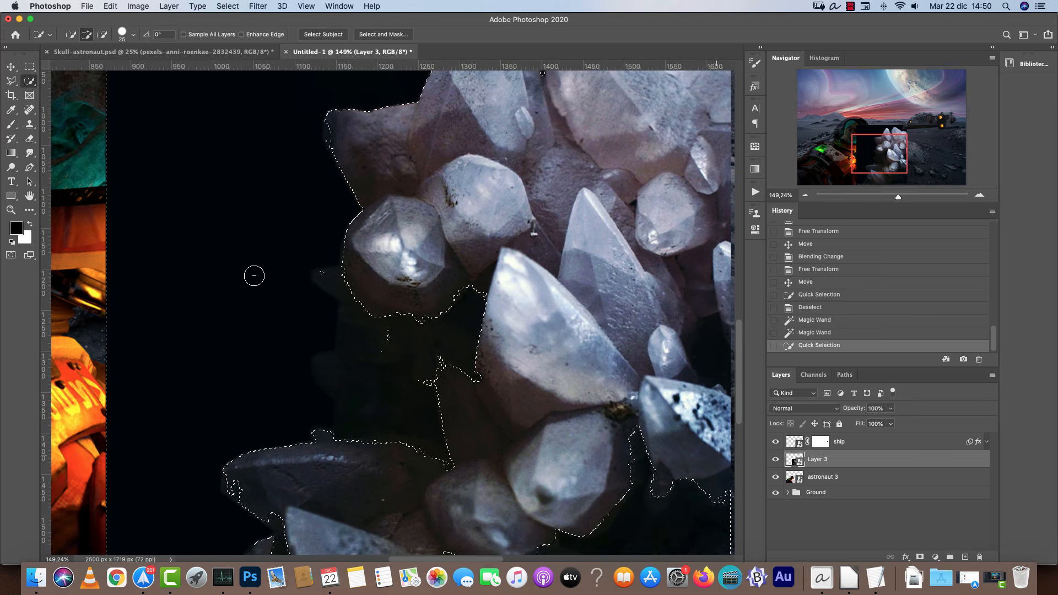
{"action": "scroll", "coordinate": [254, 276], "scroll_direction": "down", "scroll_amount": 2}
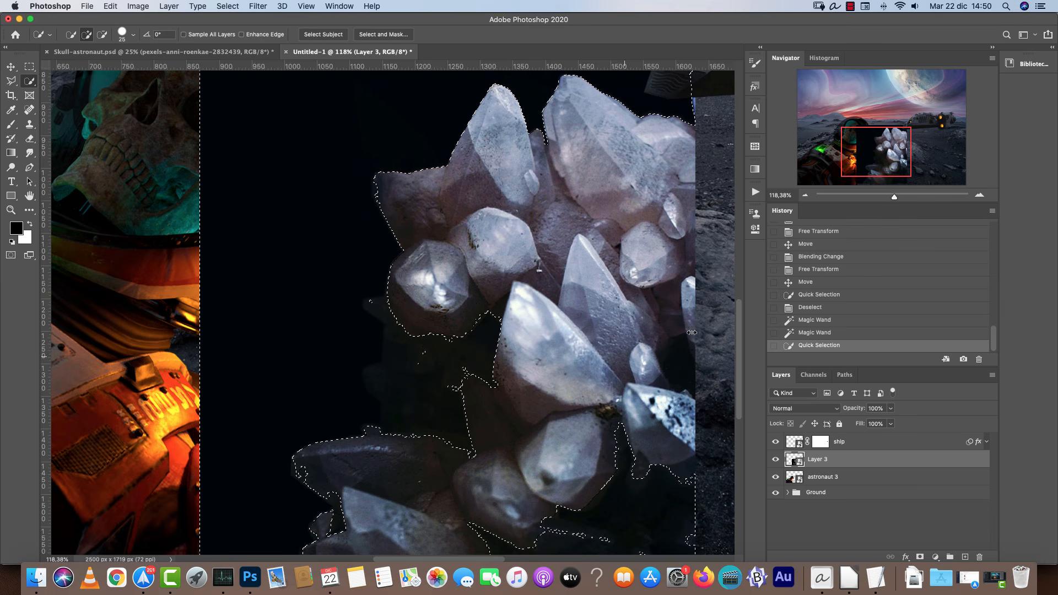
Mask out the crystal layer's background and scale the crystals down onto the ground beside the astronaut.
{"action": "mouse_move", "coordinate": [453, 331]}
{"action": "left_mouse_down"}
{"action": "mouse_move", "coordinate": [390, 342]}
{"action": "mouse_move", "coordinate": [349, 391]}
{"action": "mouse_move", "coordinate": [360, 424]}
{"action": "left_mouse_up"}
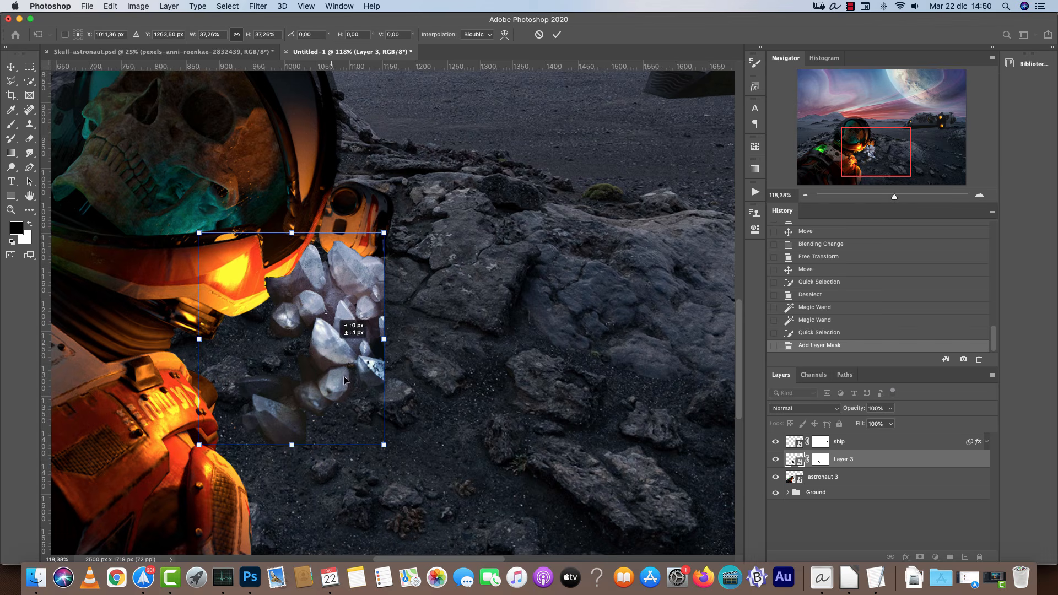
{"action": "key", "text": "Return"}
{"action": "key", "text": "w"}
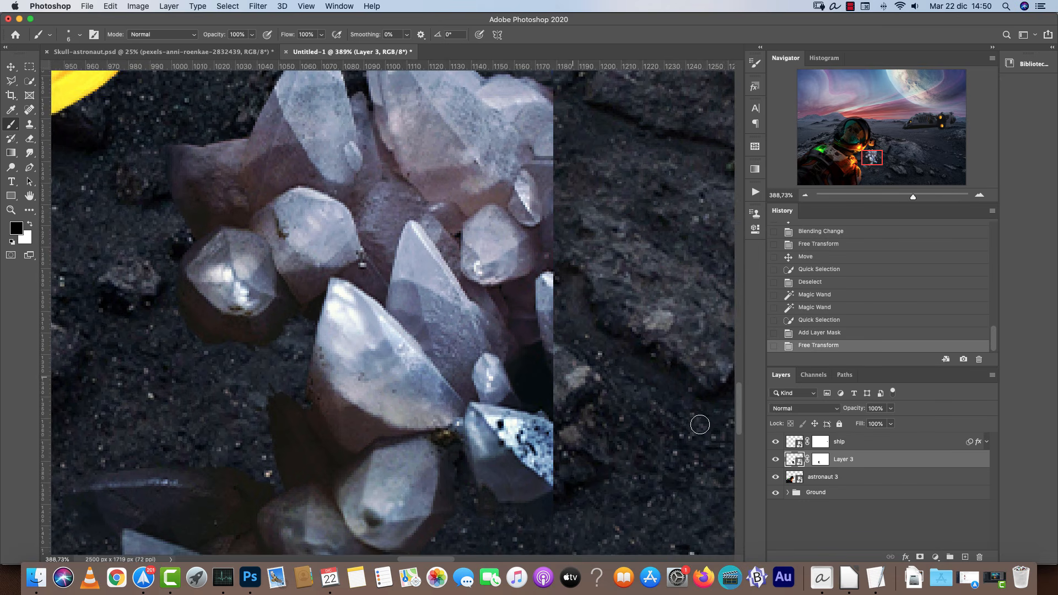
Paint on the crystal layer mask to hide the hard right edge of the crystal photo.
{"action": "mouse_move", "coordinate": [548, 385]}
{"action": "left_mouse_down"}
{"action": "mouse_move", "coordinate": [542, 490]}
{"action": "mouse_move", "coordinate": [547, 457]}
{"action": "left_mouse_up"}
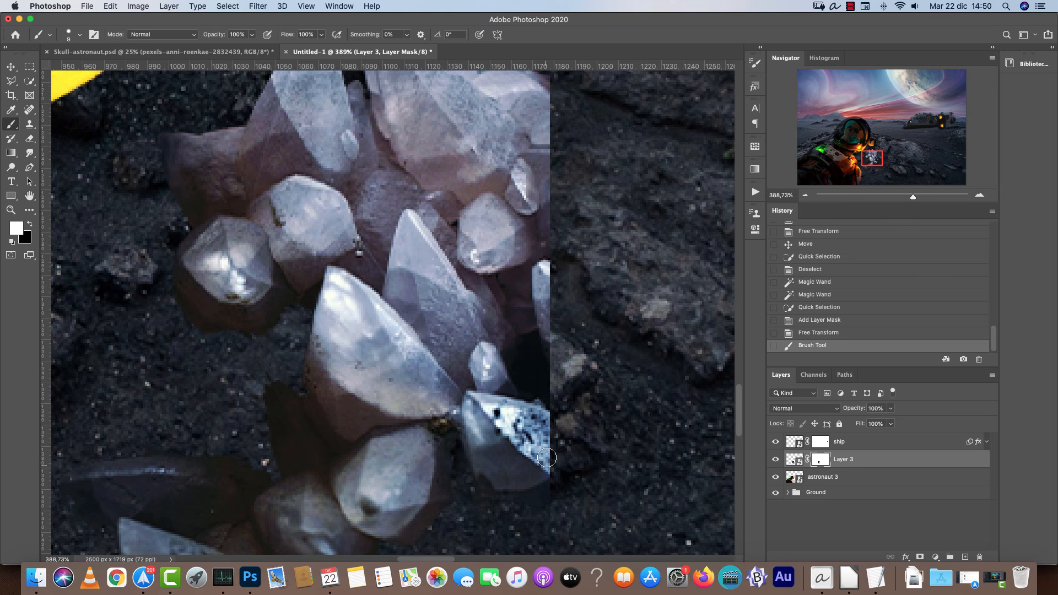
{"action": "key", "text": "x"}
{"action": "key", "text": "ctrl+z"}
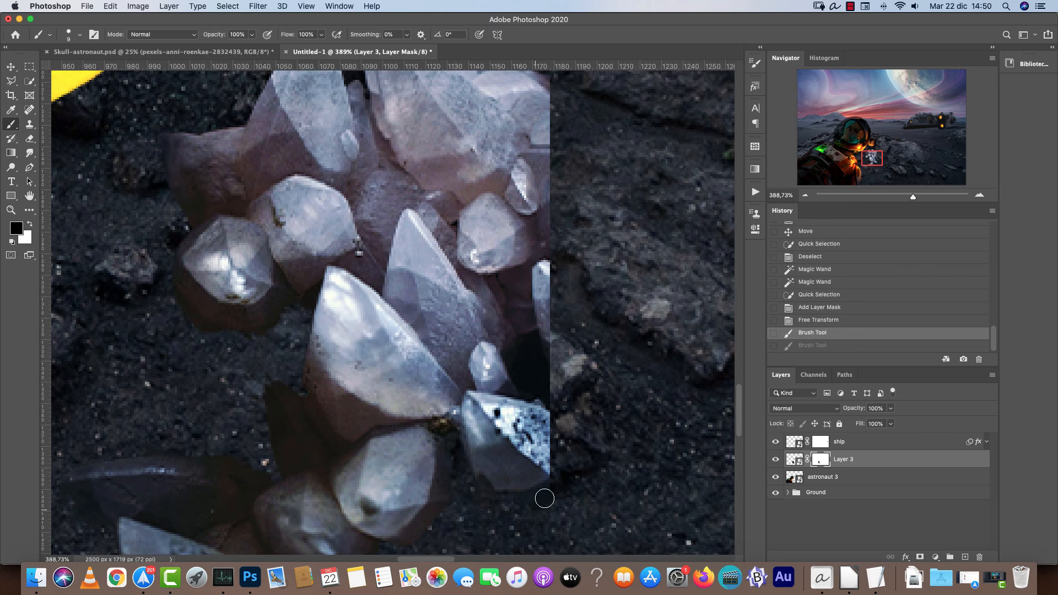
{"action": "mouse_move", "coordinate": [549, 405]}
{"action": "left_mouse_down"}
{"action": "mouse_move", "coordinate": [530, 371]}
{"action": "mouse_move", "coordinate": [548, 374]}
{"action": "mouse_move", "coordinate": [545, 359]}
{"action": "mouse_move", "coordinate": [518, 359]}
{"action": "mouse_move", "coordinate": [533, 385]}
{"action": "mouse_move", "coordinate": [566, 261]}
{"action": "mouse_move", "coordinate": [555, 259]}
{"action": "mouse_move", "coordinate": [545, 328]}
{"action": "mouse_move", "coordinate": [546, 267]}
{"action": "mouse_move", "coordinate": [538, 285]}
{"action": "mouse_move", "coordinate": [521, 357]}
{"action": "mouse_move", "coordinate": [534, 397]}
{"action": "mouse_move", "coordinate": [512, 357]}
{"action": "mouse_move", "coordinate": [528, 329]}
{"action": "left_mouse_up"}
{"action": "key", "text": "bracketleft"}
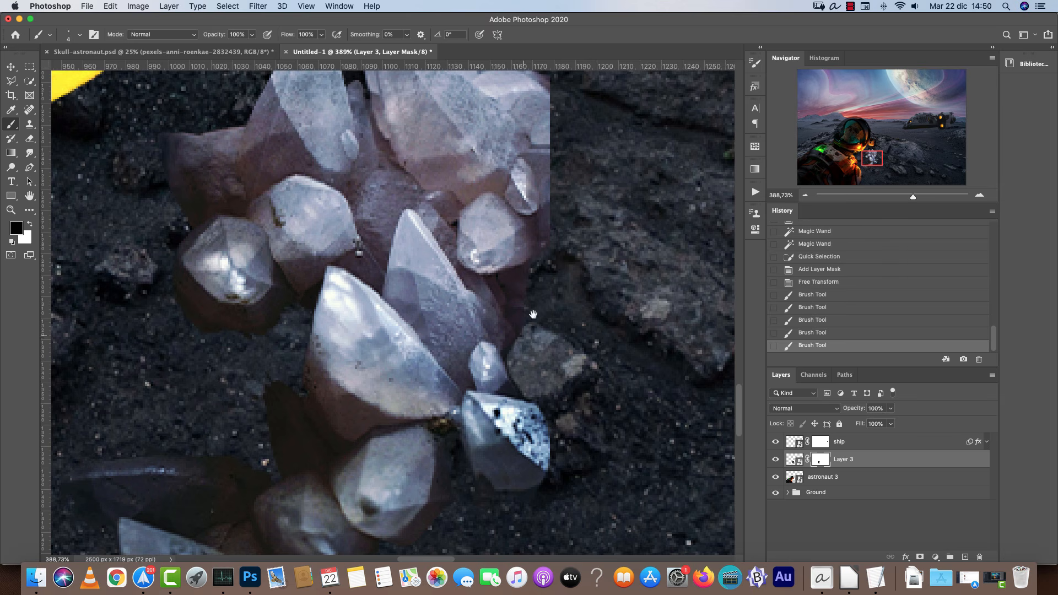
{"action": "left_click_drag", "start_coordinate": [580, 252], "coordinate": [583, 439]}
{"action": "mouse_move", "coordinate": [546, 230]}
{"action": "left_mouse_down"}
{"action": "mouse_move", "coordinate": [551, 184]}
{"action": "mouse_move", "coordinate": [556, 400]}
{"action": "mouse_move", "coordinate": [539, 461]}
{"action": "mouse_move", "coordinate": [519, 473]}
{"action": "mouse_move", "coordinate": [524, 496]}
{"action": "left_mouse_up"}
{"action": "left_click_drag", "start_coordinate": [561, 416], "coordinate": [623, 302]}
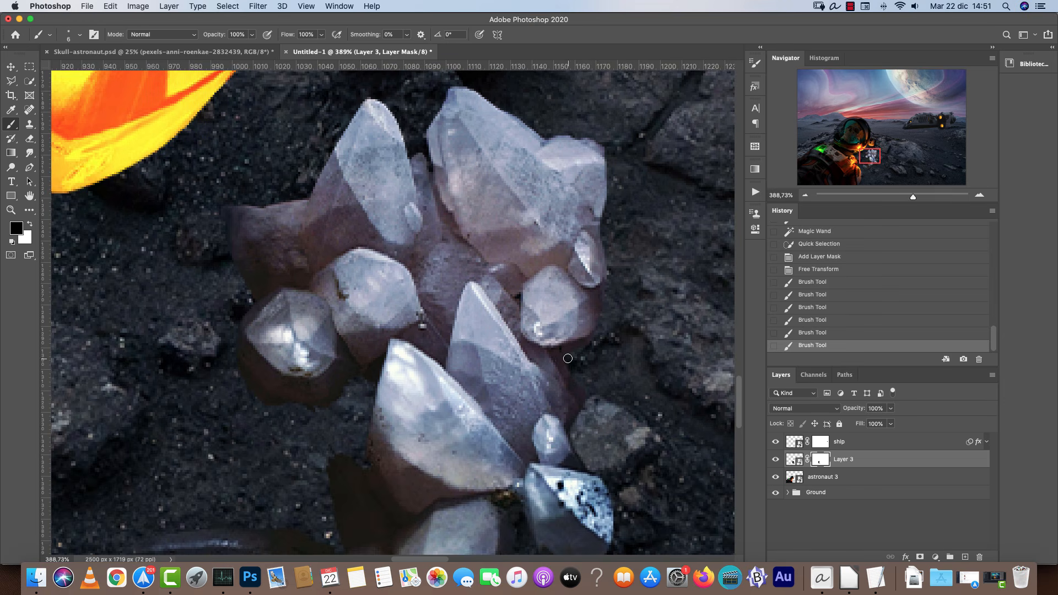
{"action": "left_click_drag", "start_coordinate": [565, 366], "coordinate": [585, 430]}
{"action": "scroll", "coordinate": [600, 441], "scroll_direction": "down", "scroll_amount": 5}
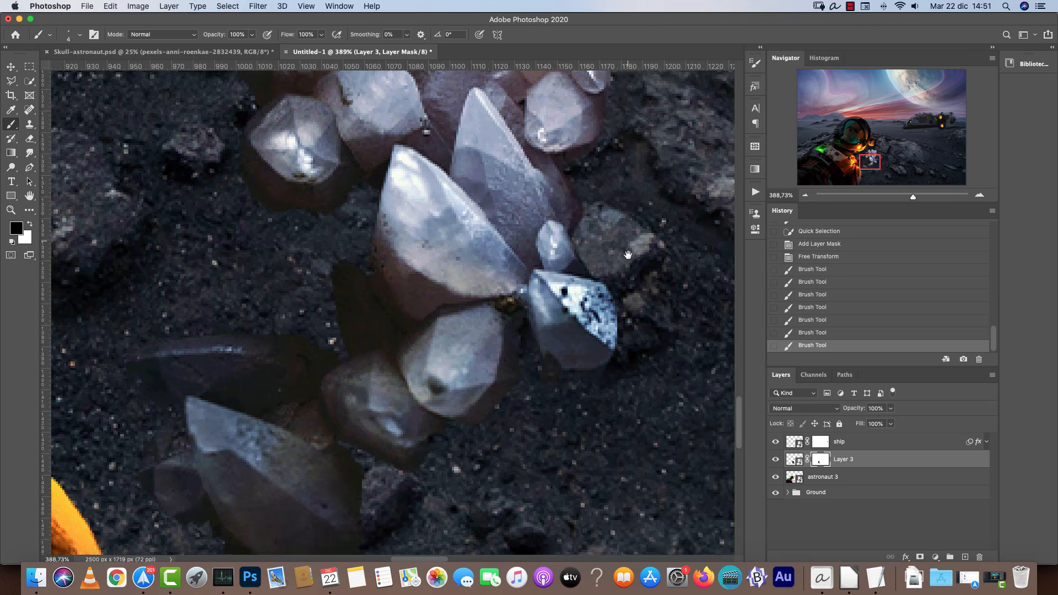
Refine the crystal mask around the lower crystals, alternately revealing and hiding areas.
{"action": "key", "text": "x"}
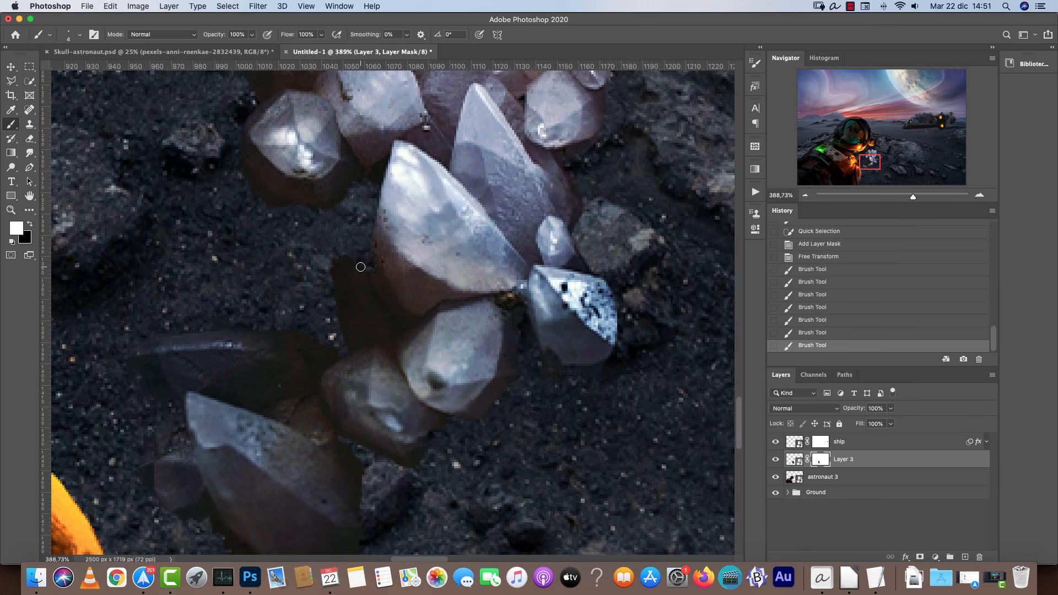
{"action": "mouse_move", "coordinate": [360, 267]}
{"action": "left_mouse_down"}
{"action": "mouse_move", "coordinate": [432, 301]}
{"action": "mouse_move", "coordinate": [442, 324]}
{"action": "mouse_move", "coordinate": [406, 293]}
{"action": "left_mouse_up"}
{"action": "key", "text": "x"}
{"action": "key", "text": "x"}
{"action": "key", "text": "x"}
{"action": "key", "text": "x"}
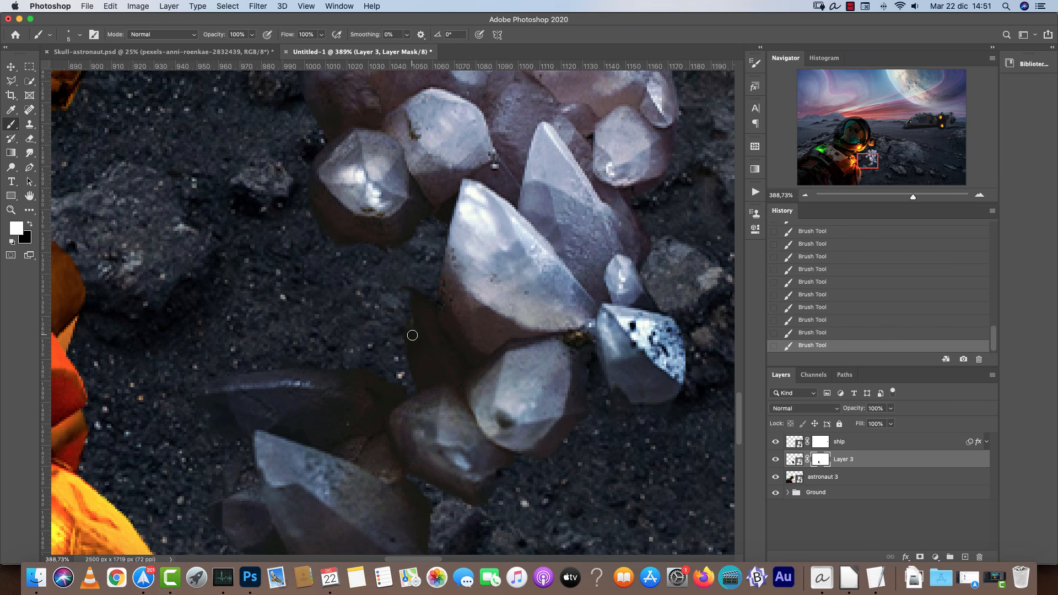
{"action": "scroll", "coordinate": [433, 302], "scroll_direction": "down", "scroll_amount": 5}
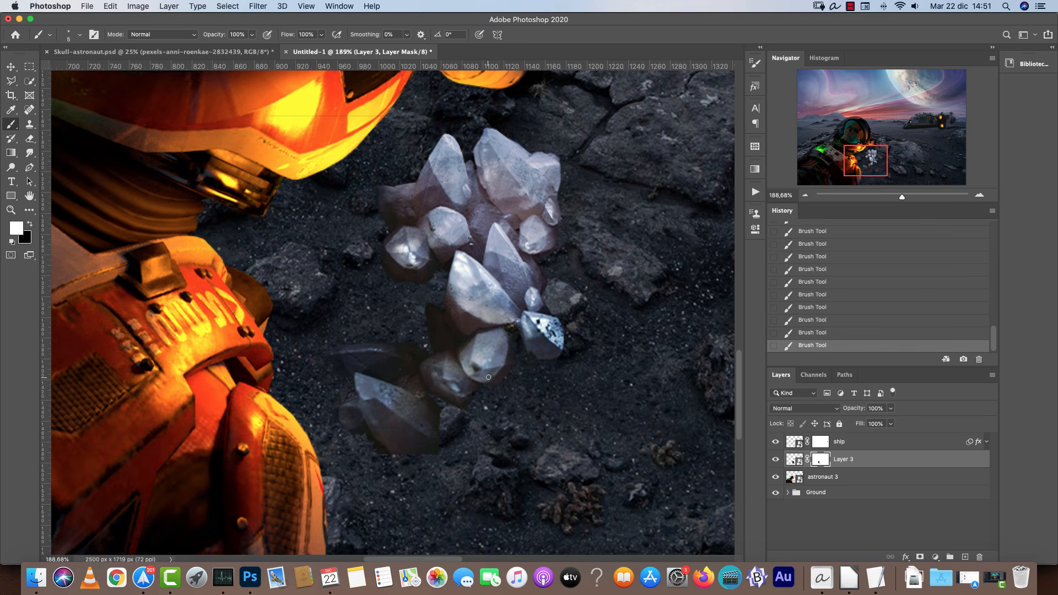
Duplicate the crystal layer, then flip, rotate and place the copy to the left of the original crystals against the astronaut's arm.
{"action": "key", "text": "super+t"}
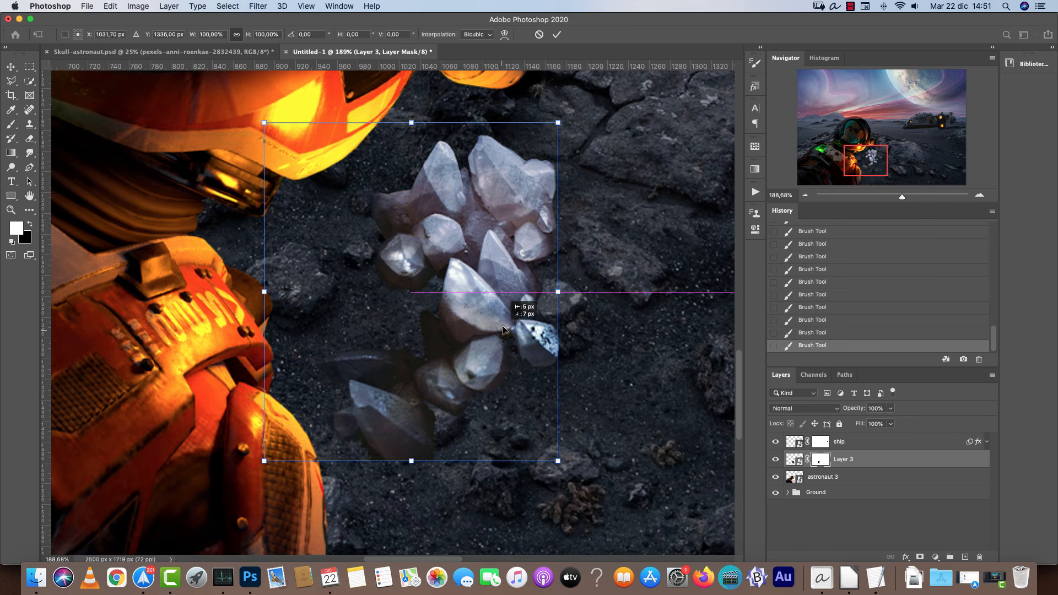
{"action": "key", "text": "Return"}
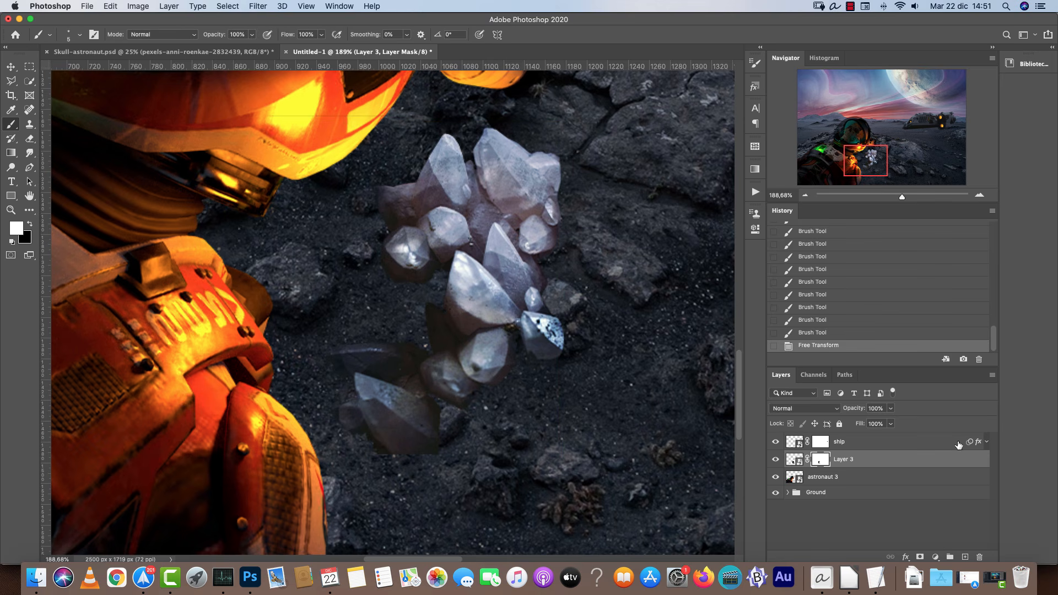
{"action": "key", "text": "super+j"}
{"action": "key", "text": "super+t"}
{"action": "right_click", "coordinate": [484, 235]}
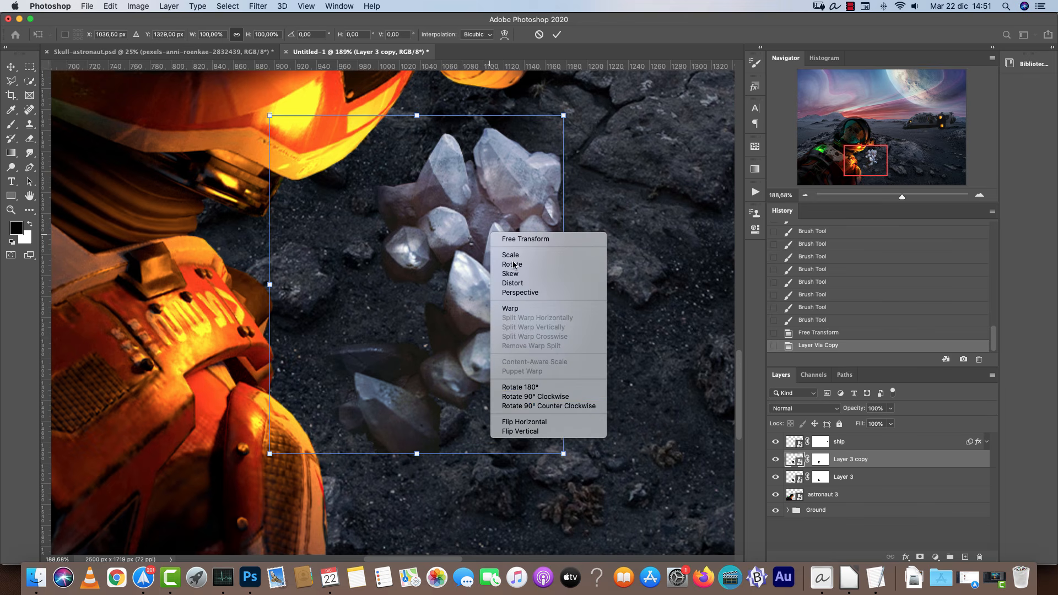
{"action": "left_click", "coordinate": [570, 158]}
{"action": "left_click_drag", "start_coordinate": [570, 158], "coordinate": [537, 165]}
{"action": "left_click_drag", "start_coordinate": [557, 118], "coordinate": [496, 345]}
{"action": "left_click_drag", "start_coordinate": [342, 314], "coordinate": [199, 207]}
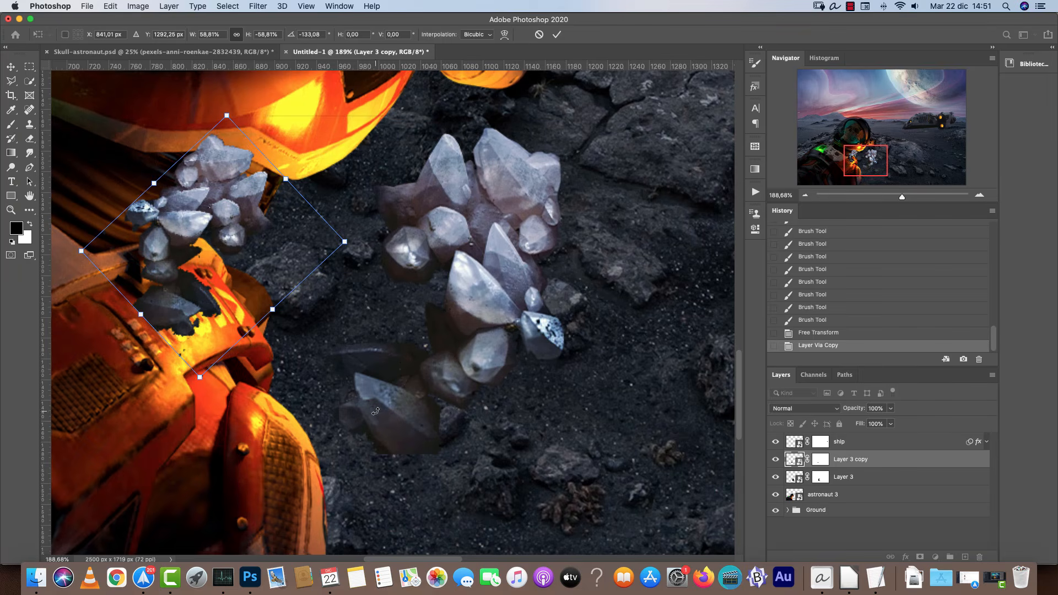
{"action": "left_click_drag", "start_coordinate": [282, 231], "coordinate": [416, 326]}
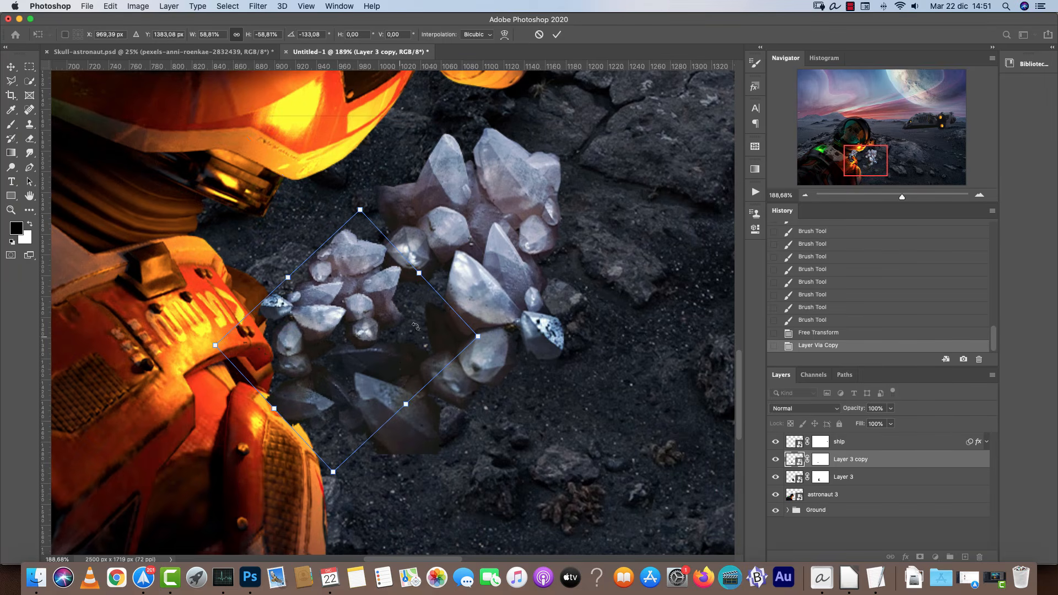
{"action": "left_click_drag", "start_coordinate": [473, 346], "coordinate": [476, 280]}
{"action": "mouse_move", "coordinate": [390, 310]}
{"action": "left_mouse_down"}
{"action": "mouse_move", "coordinate": [392, 319]}
{"action": "mouse_move", "coordinate": [381, 310]}
{"action": "left_mouse_up"}
{"action": "left_click_drag", "start_coordinate": [384, 239], "coordinate": [396, 211]}
{"action": "left_click_drag", "start_coordinate": [348, 278], "coordinate": [404, 329]}
{"action": "key", "text": "Return"}
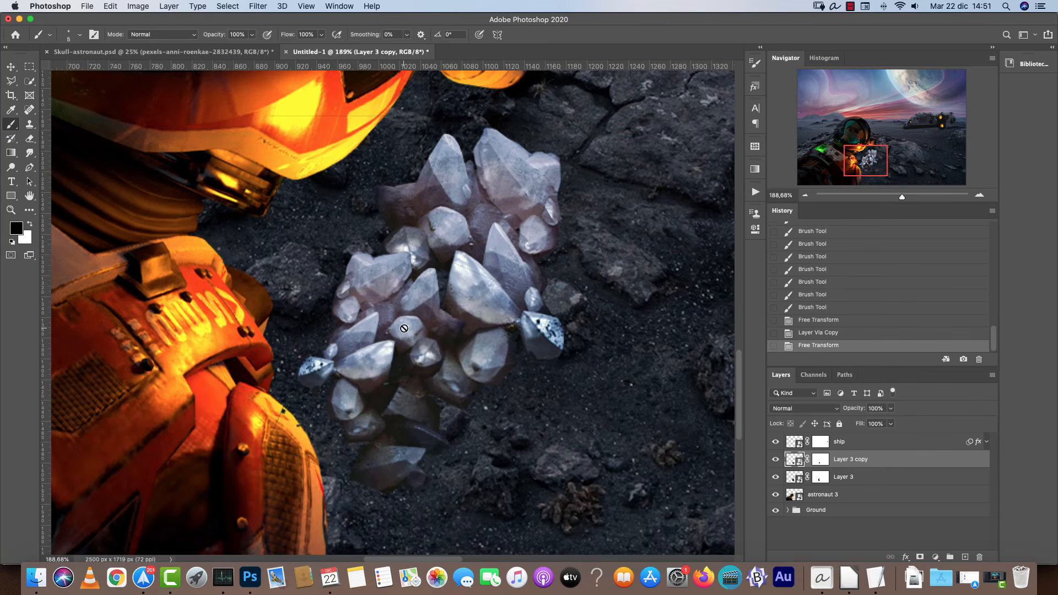
Reposition the crystal layers so the two clusters sit together beside the astronaut's arm.
{"action": "scroll", "coordinate": [498, 320], "scroll_direction": "down", "scroll_amount": 3}
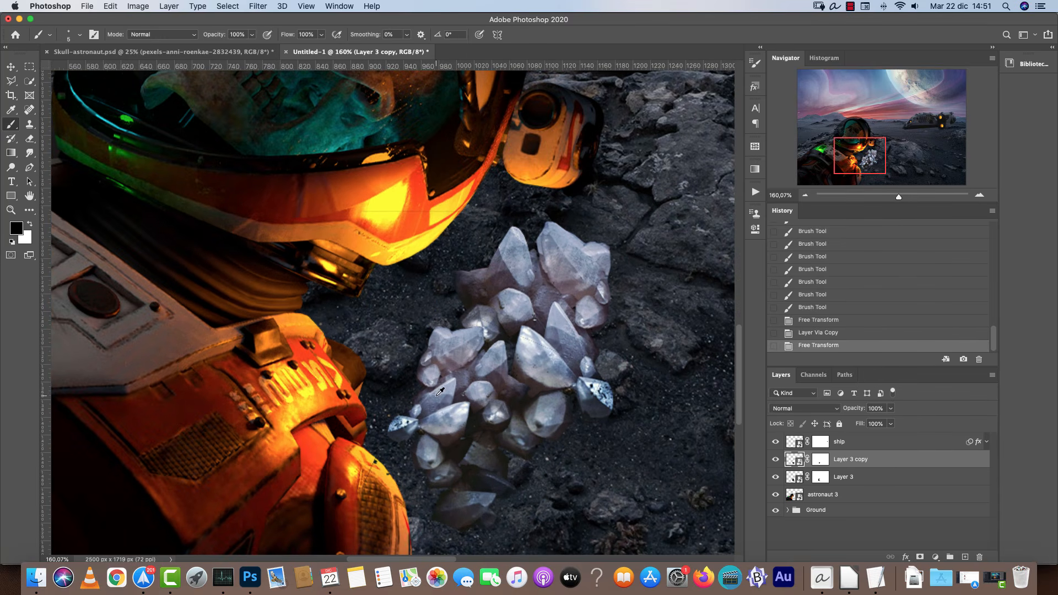
{"action": "left_click", "coordinate": [854, 476], "text": "shift"}
{"action": "left_click", "coordinate": [602, 365]}
{"action": "key", "text": "Escape"}
{"action": "key", "text": "v"}
{"action": "left_click_drag", "start_coordinate": [615, 370], "coordinate": [506, 329]}
{"action": "left_click_drag", "start_coordinate": [396, 462], "coordinate": [604, 366]}
{"action": "left_click", "coordinate": [815, 477]}
{"action": "scroll", "coordinate": [595, 377], "scroll_direction": "up", "scroll_amount": 3}
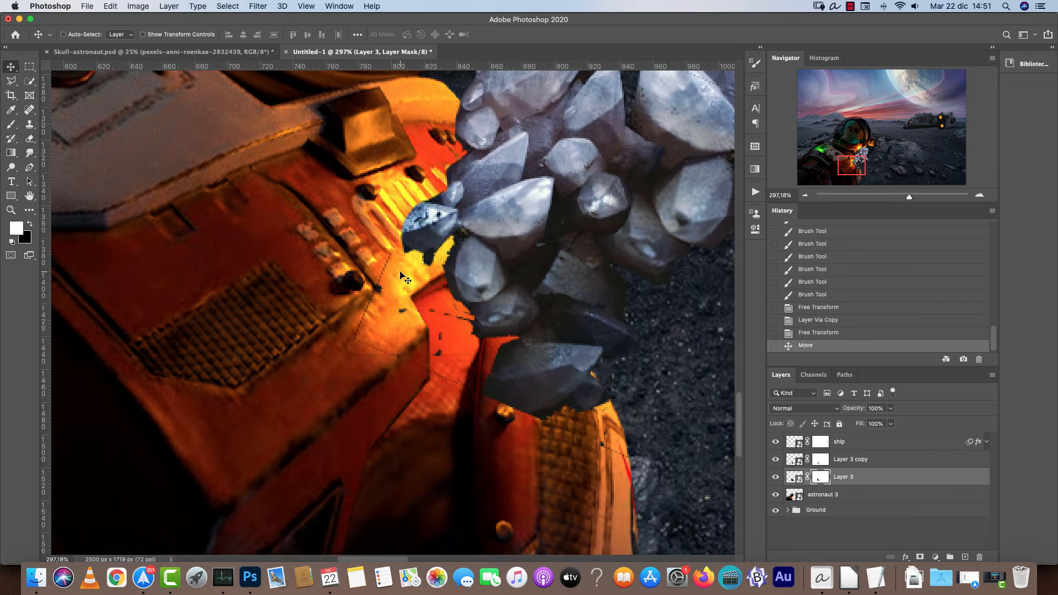
{"action": "key", "text": "b"}
{"action": "key", "text": "x"}
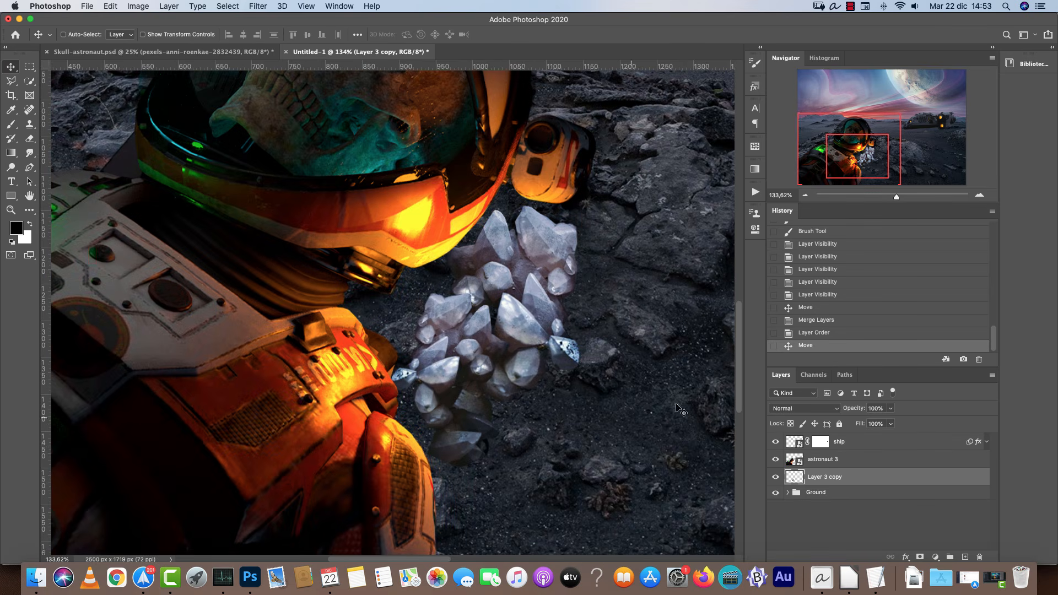
Rename the merged crystal layer gems and convert it to a Smart Object.
{"action": "type", "text": "gems"}
{"action": "key", "text": "Return"}
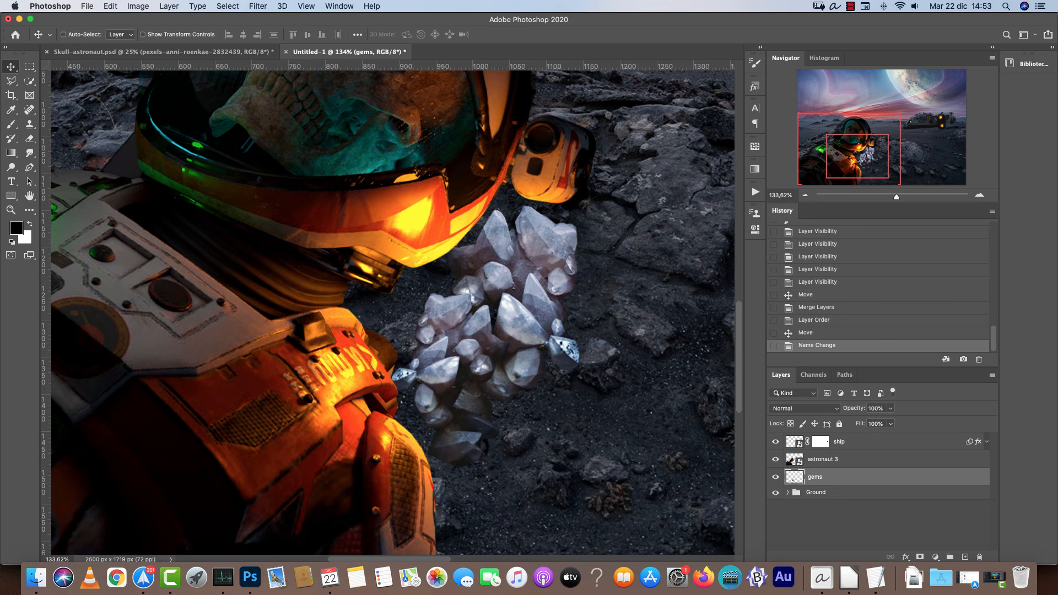
{"action": "right_click", "coordinate": [926, 480]}
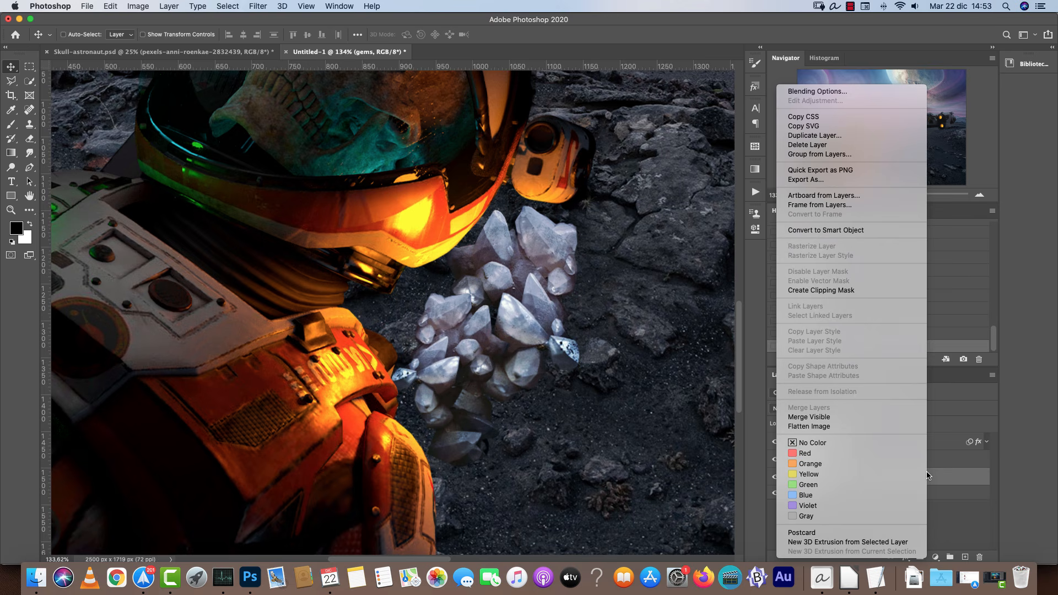
{"action": "left_click", "coordinate": [849, 230]}
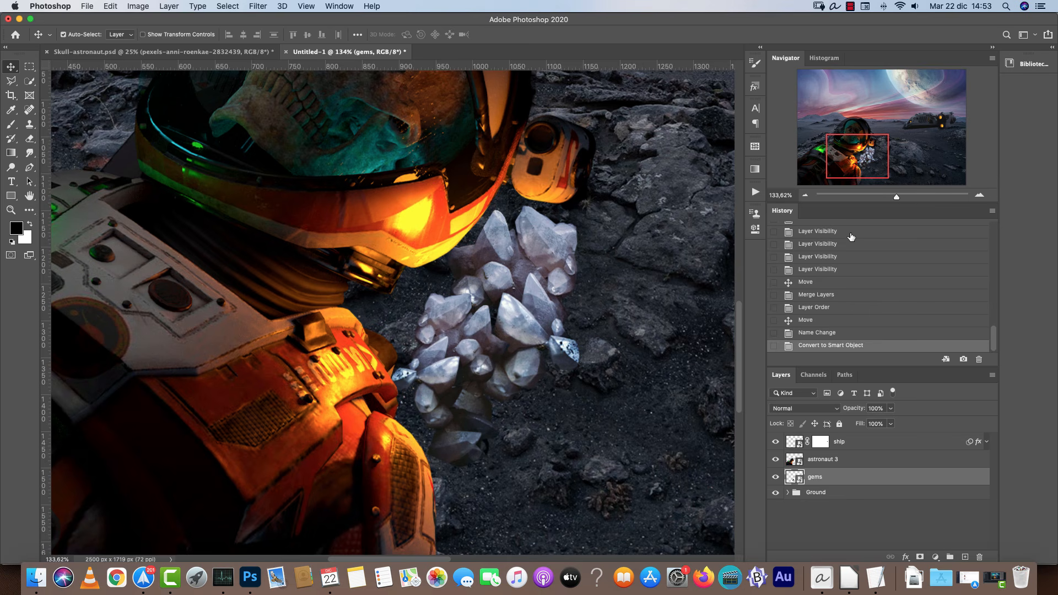
Colorize the gems with Hue/Saturation, setting hue to 40 and saturation to +56.
{"action": "key", "text": "super+u"}
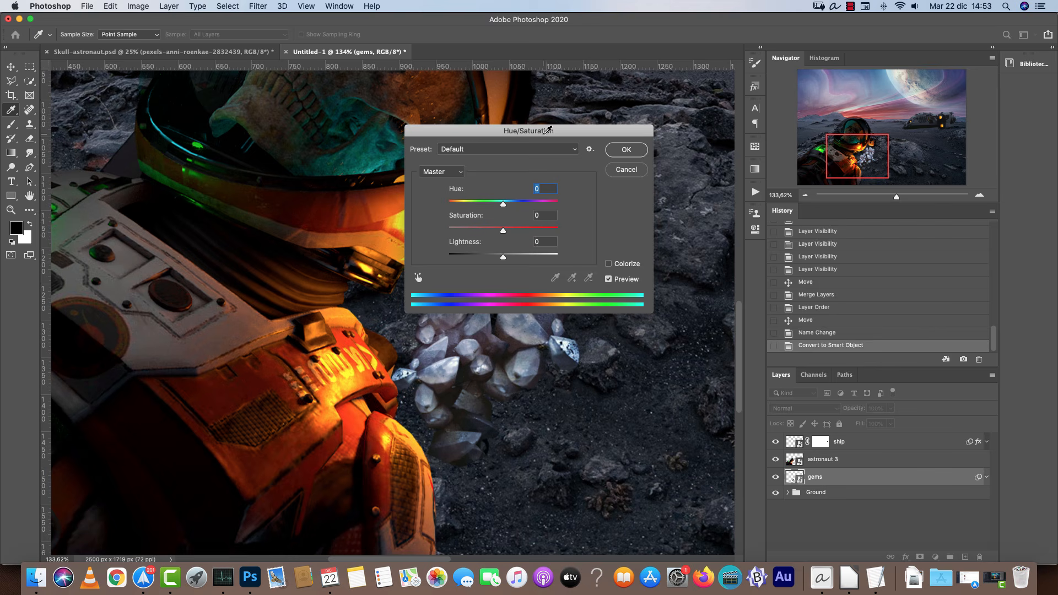
{"action": "left_click_drag", "start_coordinate": [548, 130], "coordinate": [798, 157]}
{"action": "left_click_drag", "start_coordinate": [721, 222], "coordinate": [752, 224]}
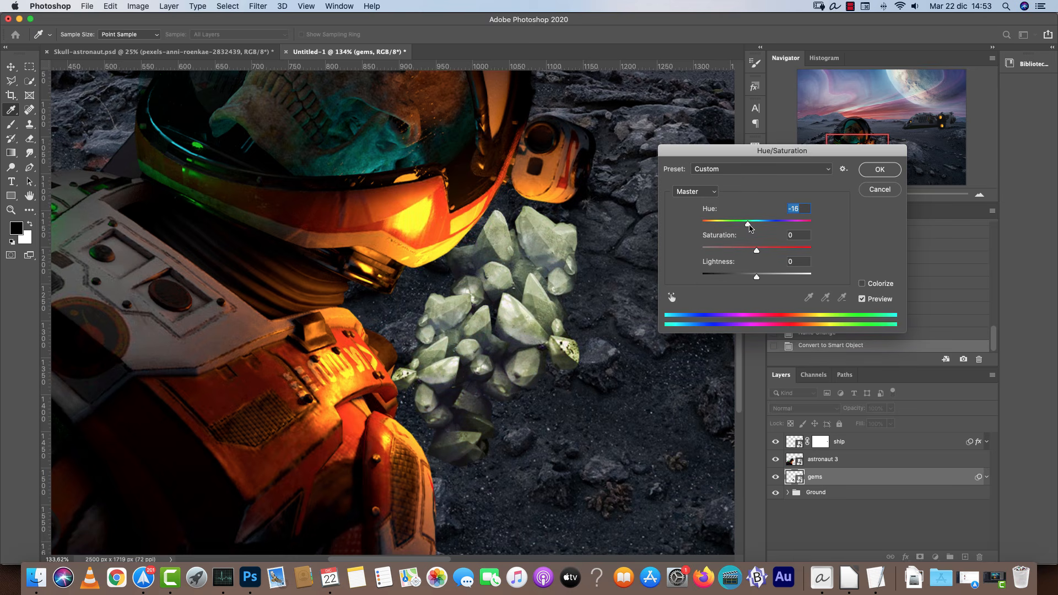
{"action": "left_click", "coordinate": [862, 285]}
{"action": "left_click", "coordinate": [715, 222]}
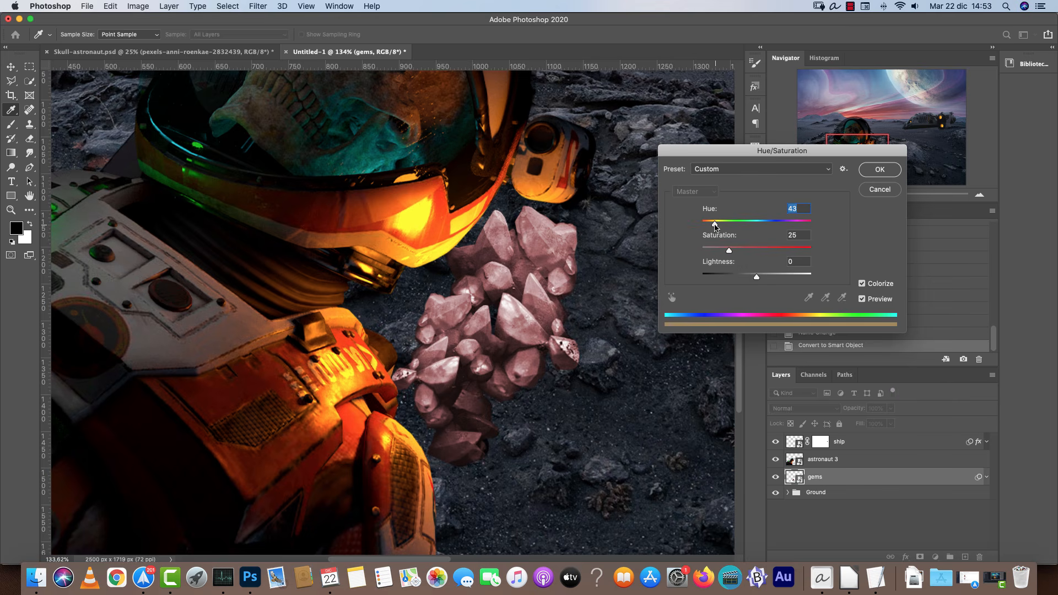
{"action": "left_click", "coordinate": [754, 251]}
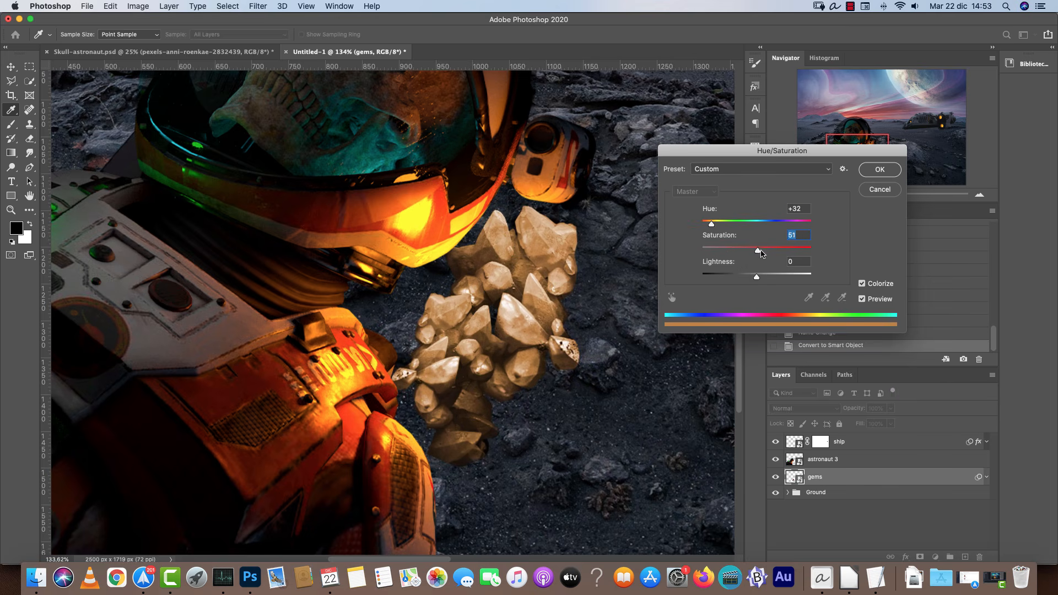
{"action": "left_click", "coordinate": [712, 224]}
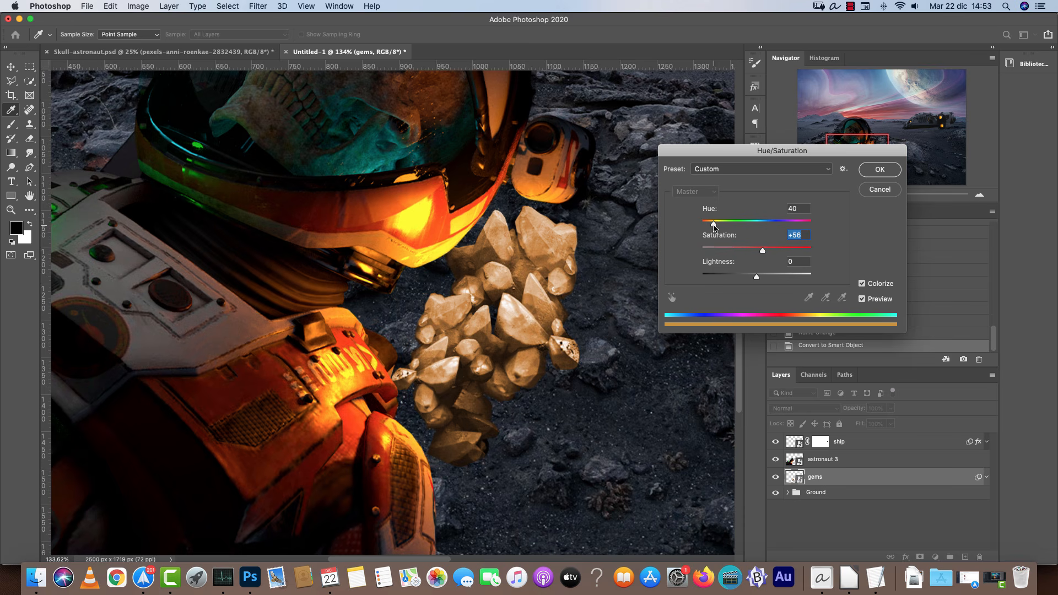
{"action": "left_click", "coordinate": [873, 171]}
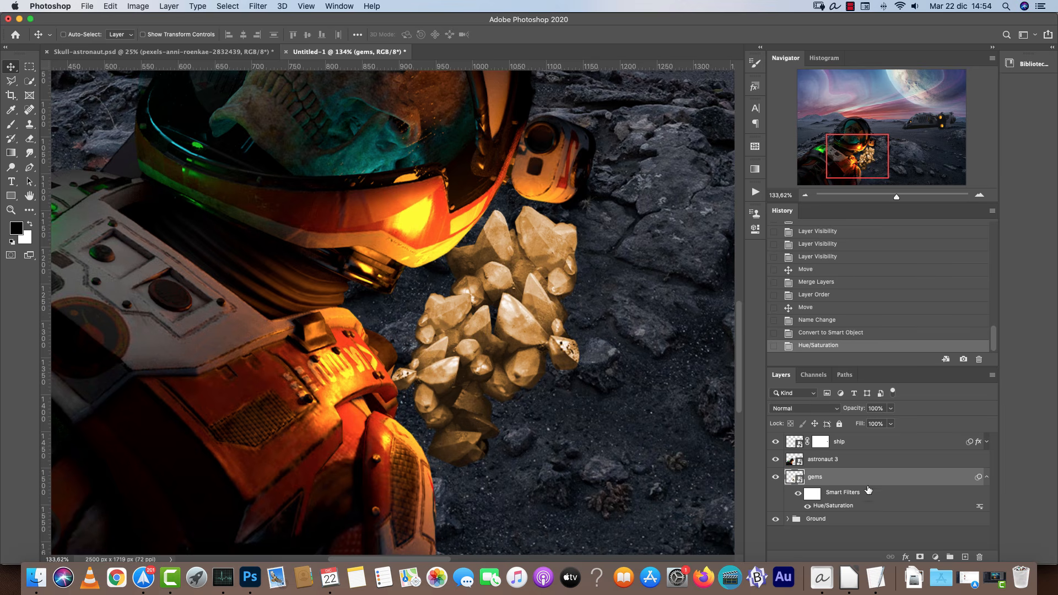
Apply an S-shaped Curves adjustment to the gems to brighten highlights and deepen shadows.
{"action": "key", "text": "super+l"}
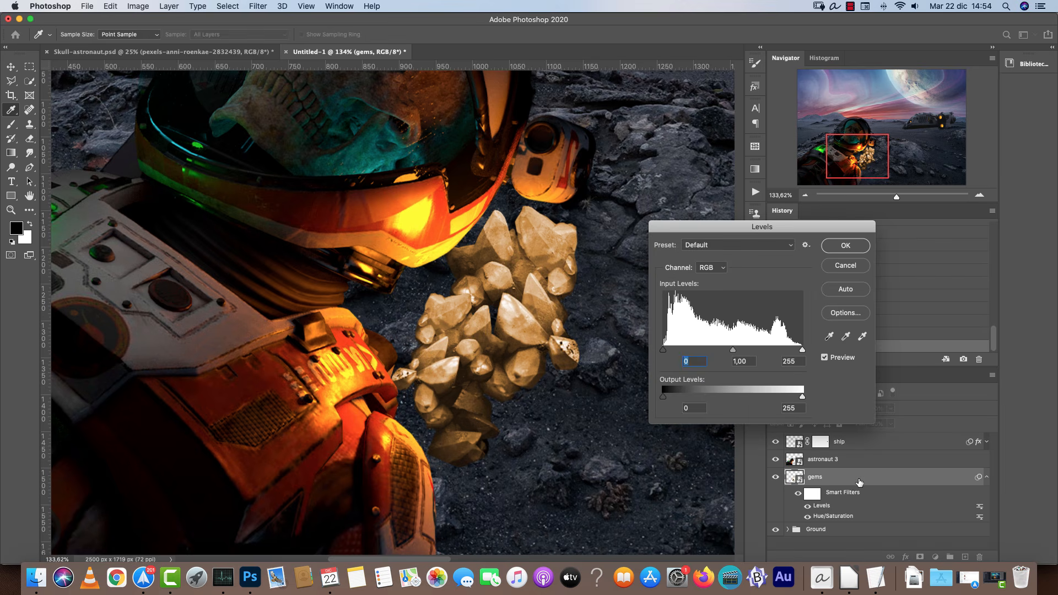
{"action": "key", "text": "Escape"}
{"action": "key", "text": "super+m"}
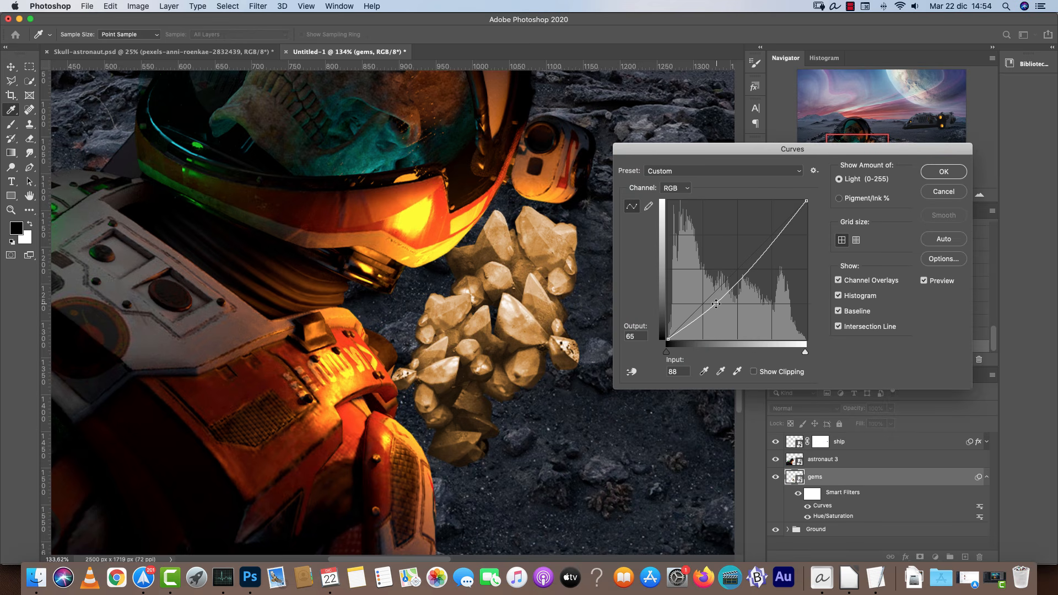
{"action": "left_click_drag", "start_coordinate": [716, 291], "coordinate": [716, 304]}
{"action": "left_click_drag", "start_coordinate": [761, 262], "coordinate": [757, 245]}
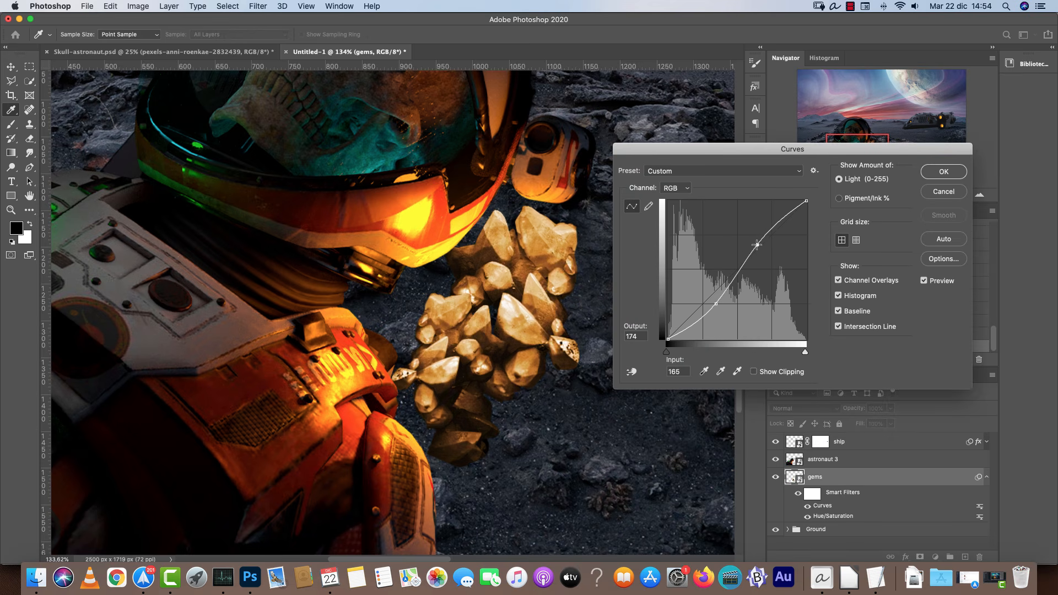
{"action": "mouse_move", "coordinate": [716, 303]}
{"action": "left_mouse_down"}
{"action": "mouse_move", "coordinate": [697, 311]}
{"action": "mouse_move", "coordinate": [724, 286]}
{"action": "left_mouse_up"}
{"action": "left_click", "coordinate": [724, 284]}
{"action": "left_click_drag", "start_coordinate": [758, 244], "coordinate": [756, 239]}
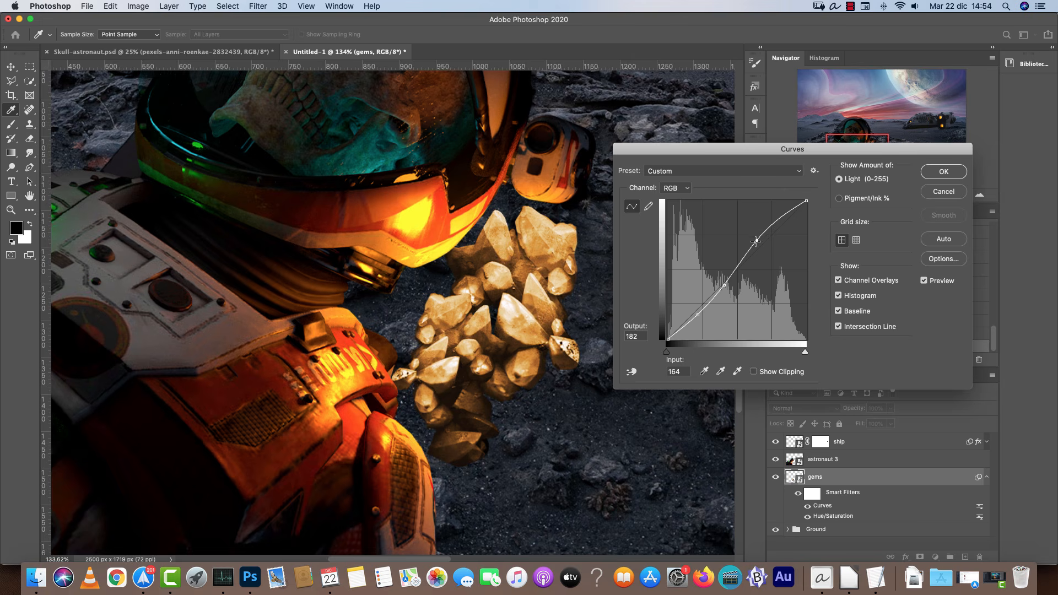
{"action": "left_click", "coordinate": [944, 171]}
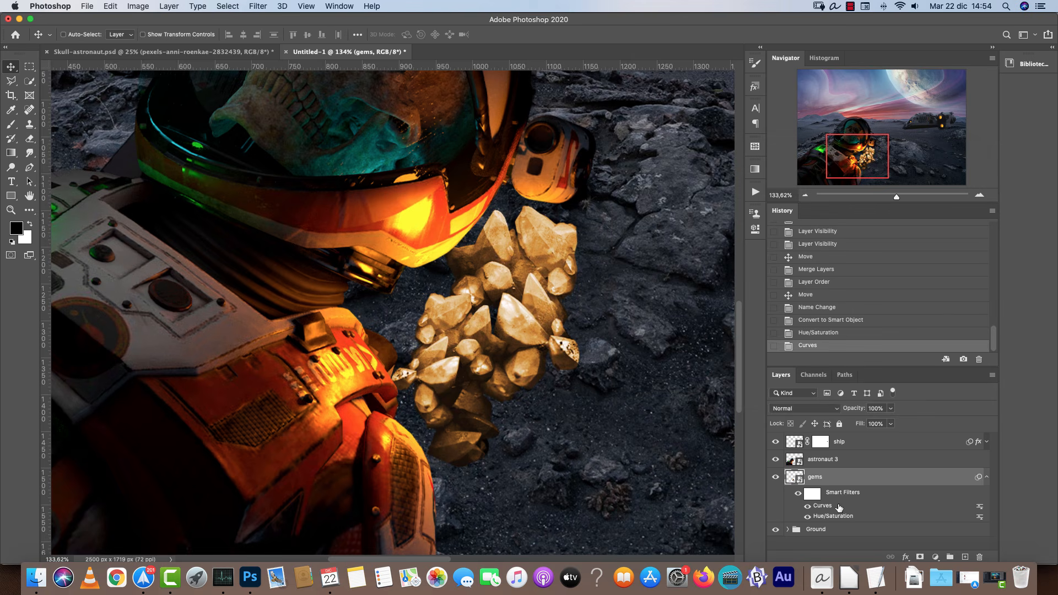
Edit the gems' Hue/Saturation smart filter, raising saturation to 77.
{"action": "double_click", "coordinate": [833, 516]}
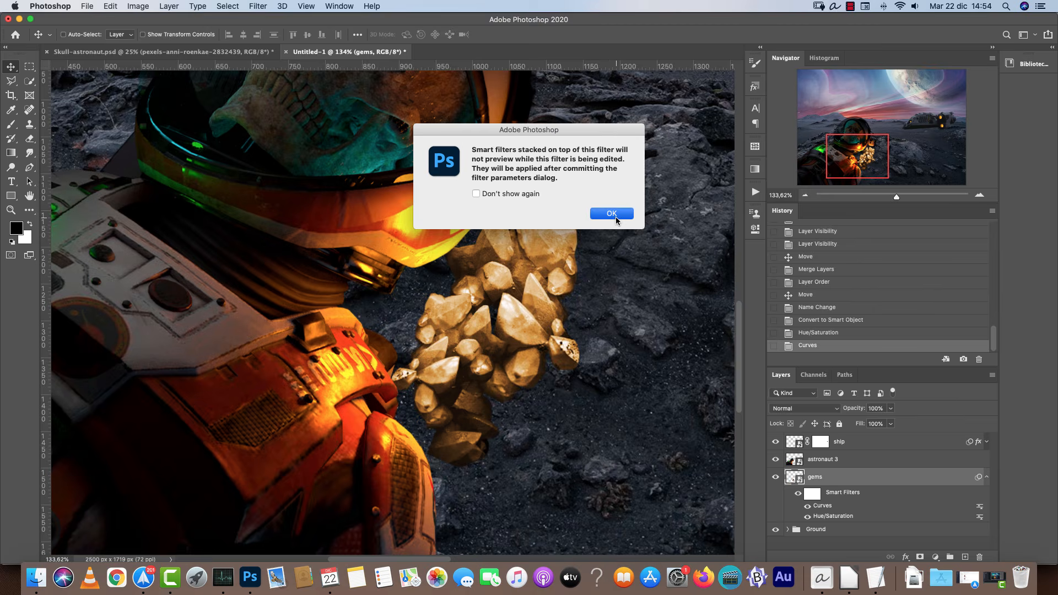
{"action": "left_click", "coordinate": [616, 216]}
{"action": "left_click_drag", "start_coordinate": [778, 252], "coordinate": [787, 253]}
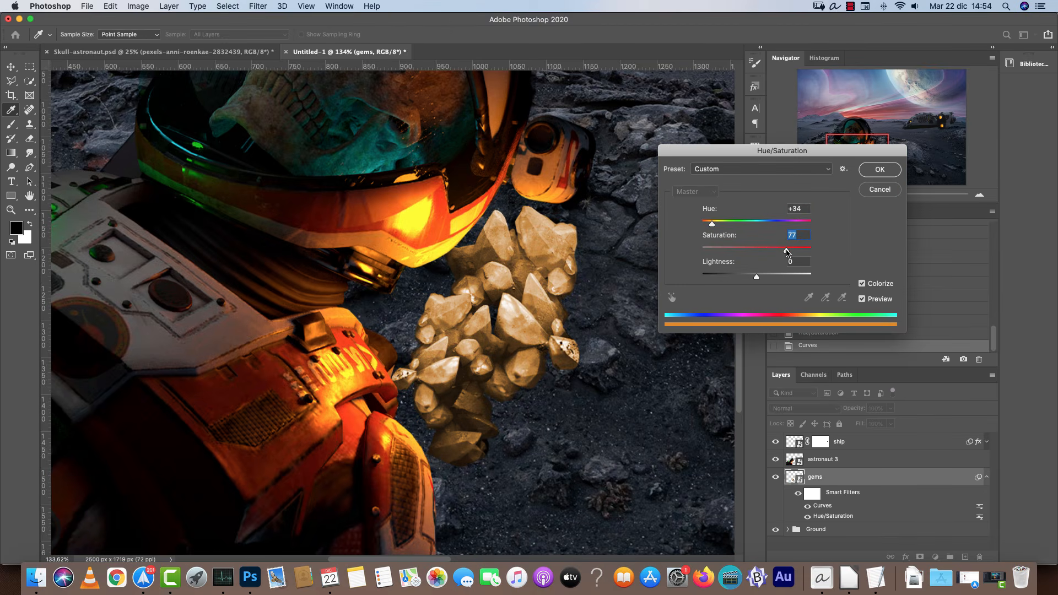
{"action": "left_click", "coordinate": [879, 169]}
{"action": "left_click", "coordinate": [805, 195]}
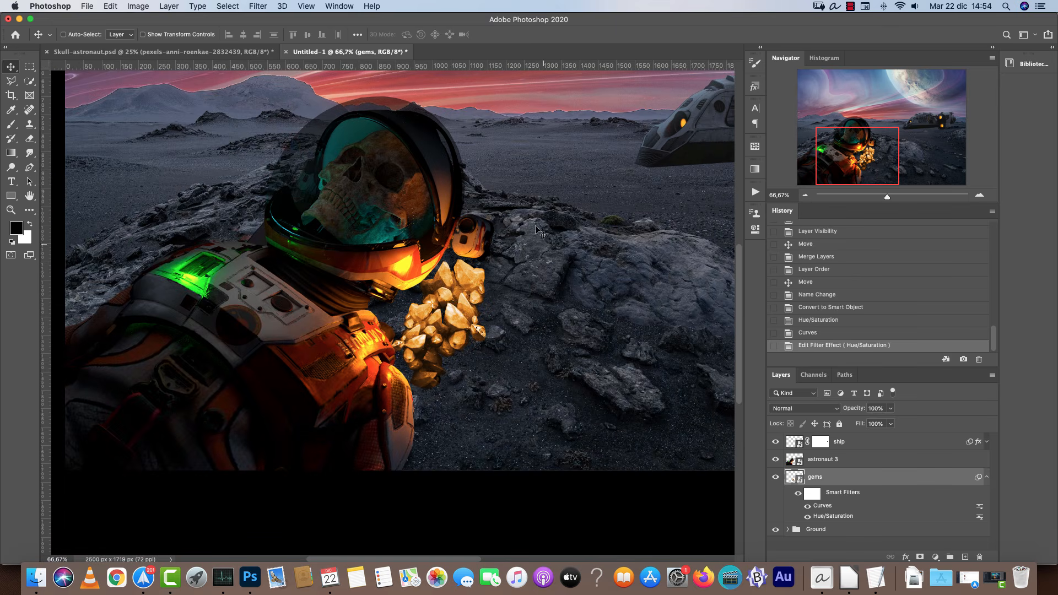
Compare with the finished reference document, then nudge the gems slightly to the right.
{"action": "key", "text": "ctrl+Tab"}
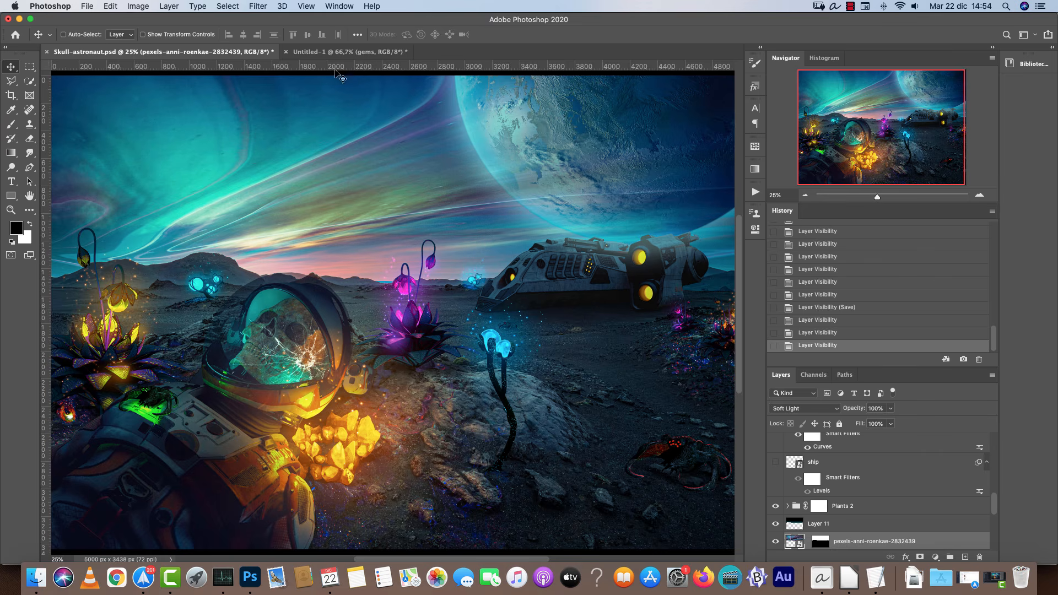
{"action": "key", "text": "ctrl+Tab"}
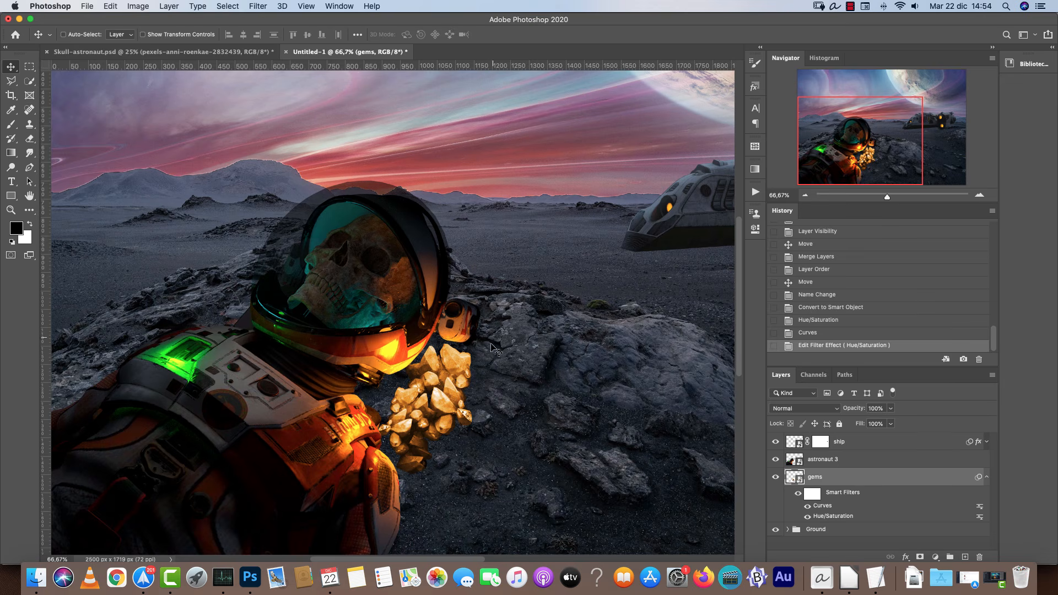
{"action": "left_click_drag", "start_coordinate": [466, 403], "coordinate": [476, 403]}
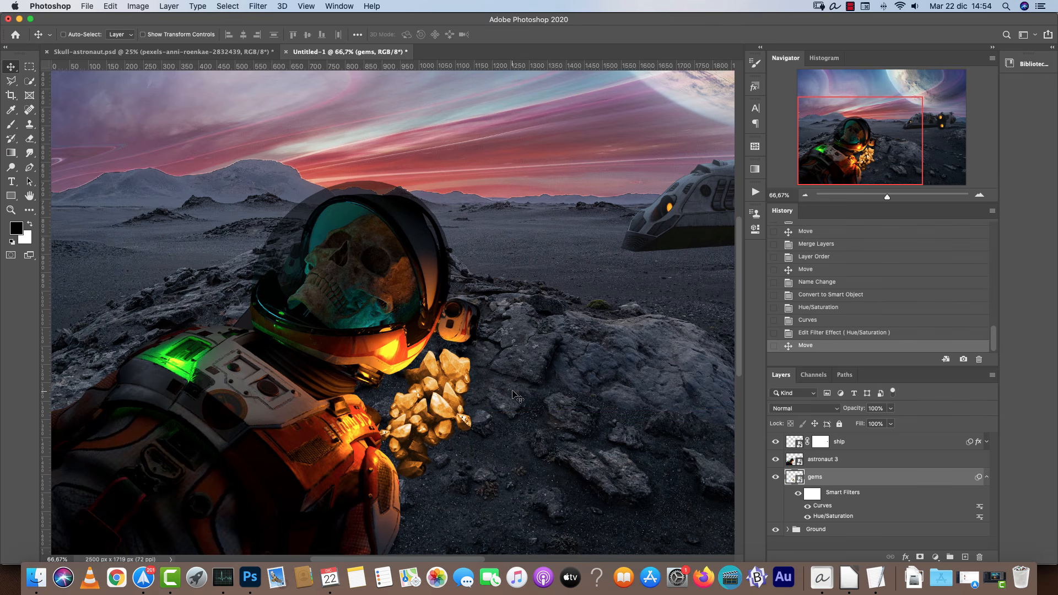
{"action": "scroll", "coordinate": [514, 394], "scroll_direction": "down", "scroll_amount": 3}
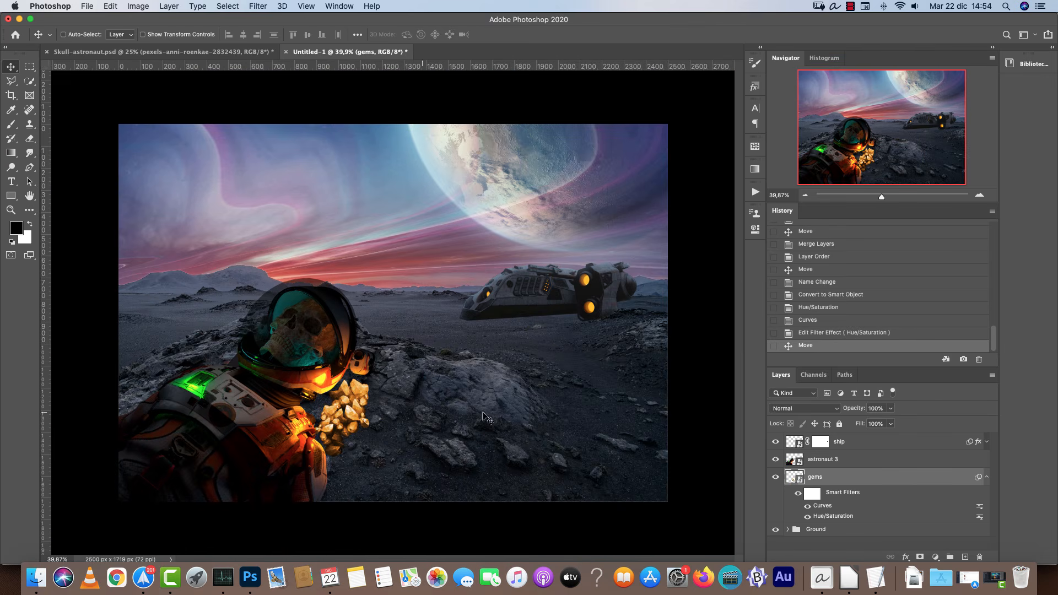
Open bushes.png, cut all its plants, close it and paste them into the composition as a new layer.
{"action": "key", "text": "super+o"}
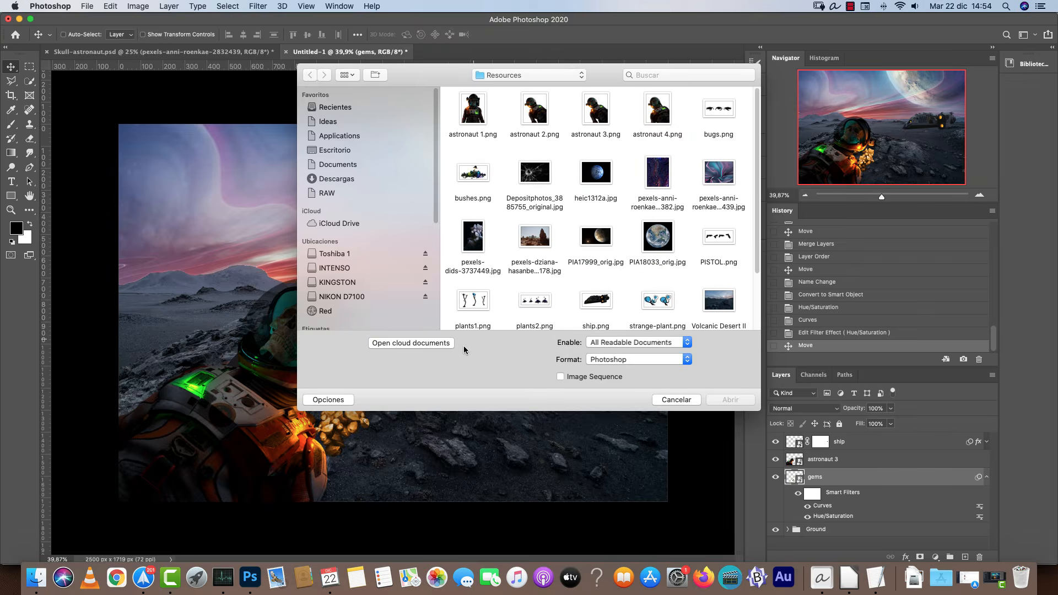
{"action": "left_click", "coordinate": [479, 186]}
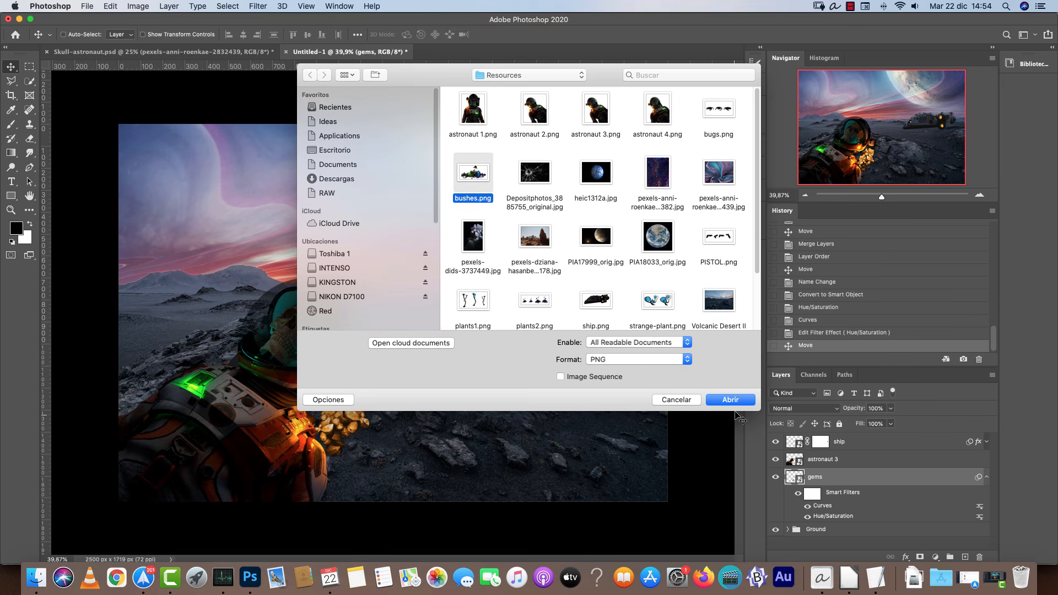
{"action": "left_click", "coordinate": [742, 401]}
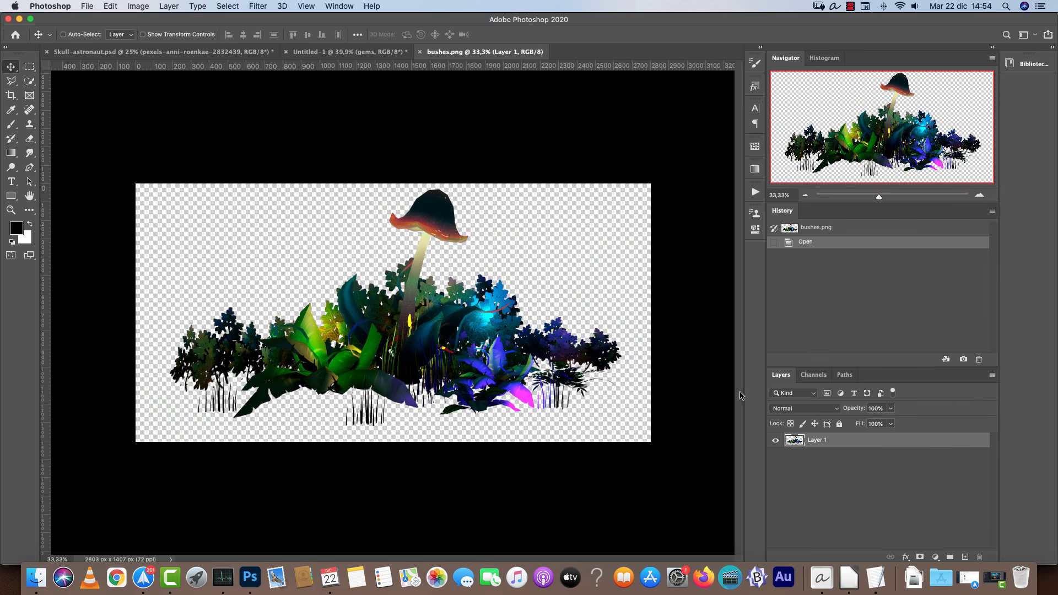
{"action": "key", "text": "super+a"}
{"action": "key", "text": "super+x"}
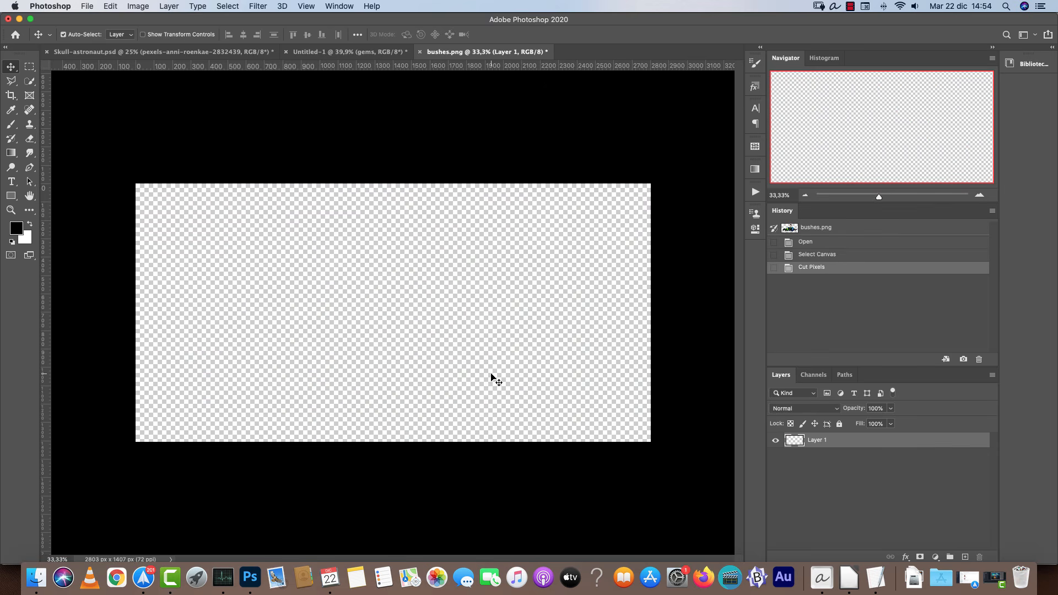
{"action": "key", "text": "super+w"}
{"action": "key", "text": "super+d"}
{"action": "key", "text": "super+v"}
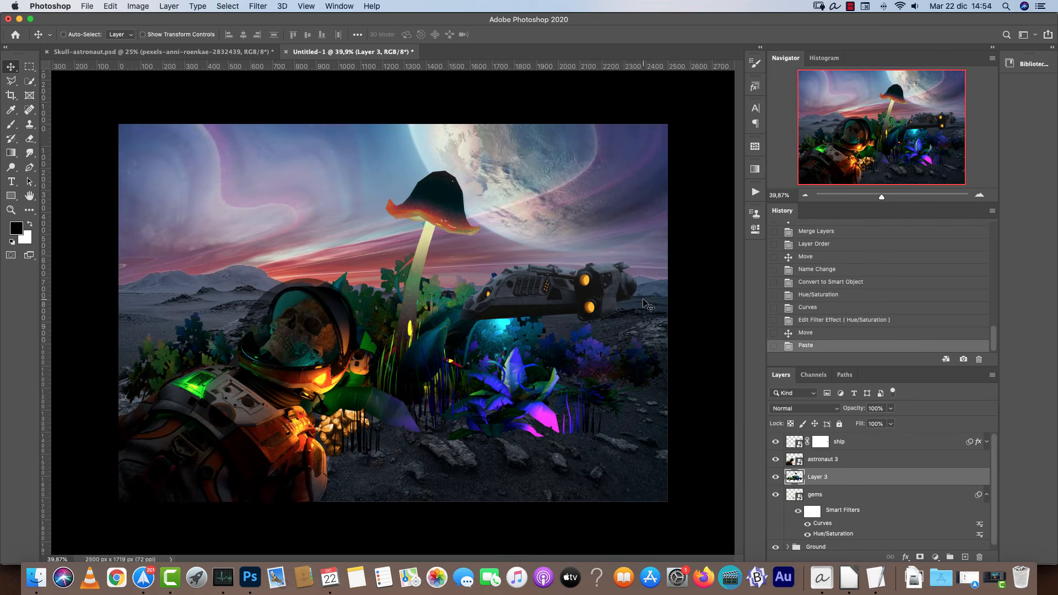
Convert the pasted plants layer to a smart object.
{"action": "key", "text": "super+t"}
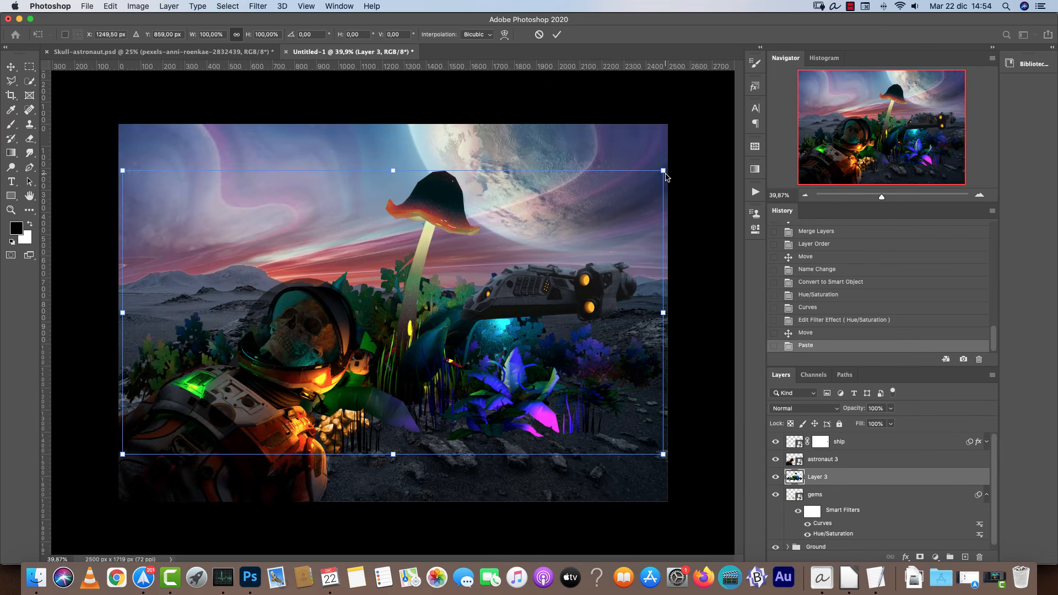
{"action": "key", "text": "Return"}
{"action": "right_click", "coordinate": [853, 477]}
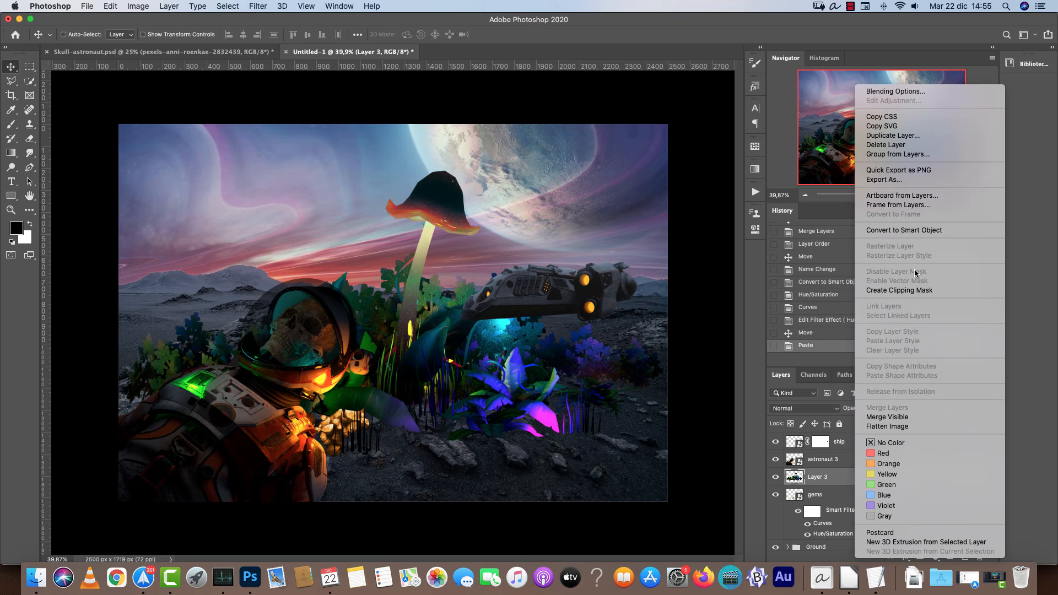
{"action": "left_click", "coordinate": [924, 232]}
Move the plants layer above the astronaut and group it into a group named plants 1.
{"action": "left_click_drag", "start_coordinate": [846, 483], "coordinate": [846, 462]}
{"action": "key", "text": "super+g"}
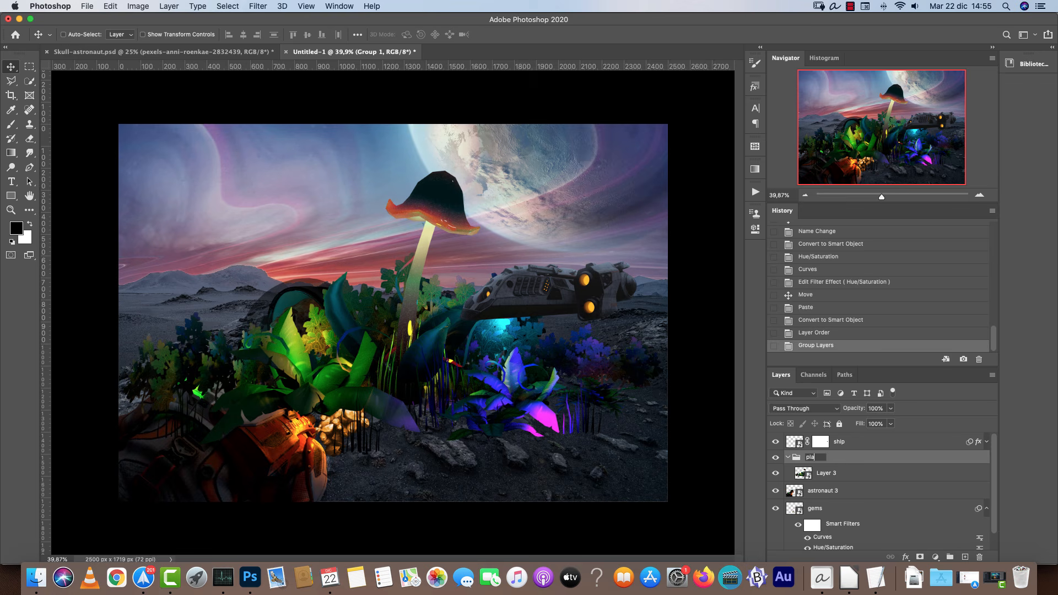
{"action": "key", "text": "Return"}
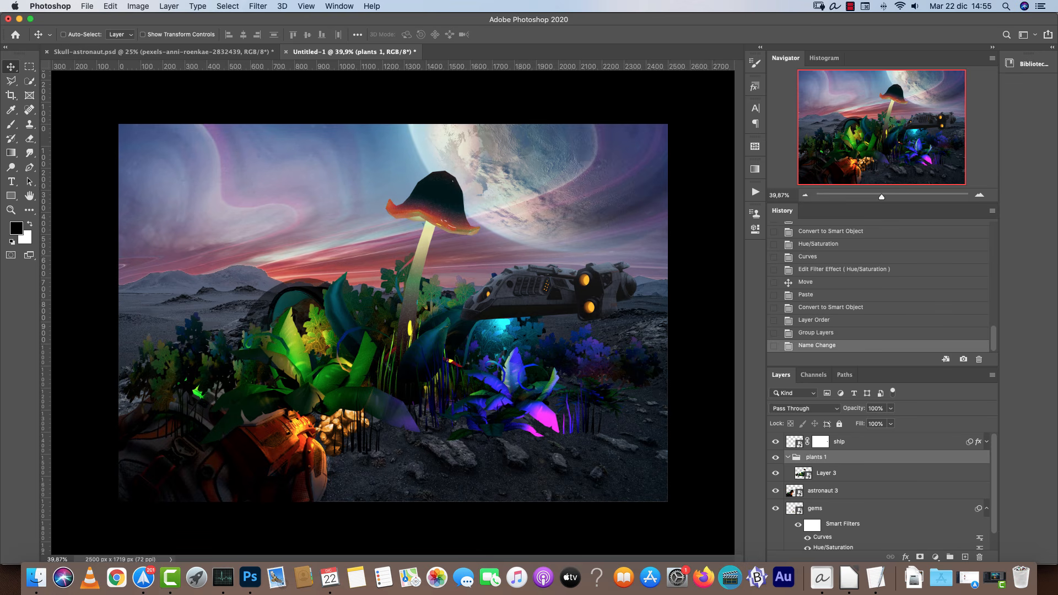
Scale the plants down to about 18% and place them at the right edge beside the ship's tail.
{"action": "left_click", "coordinate": [863, 474]}
{"action": "key", "text": "super+t"}
{"action": "left_click_drag", "start_coordinate": [666, 178], "coordinate": [363, 403]}
{"action": "left_click_drag", "start_coordinate": [267, 414], "coordinate": [685, 312]}
{"action": "left_click_drag", "start_coordinate": [726, 258], "coordinate": [613, 330]}
{"action": "left_click_drag", "start_coordinate": [563, 361], "coordinate": [628, 333]}
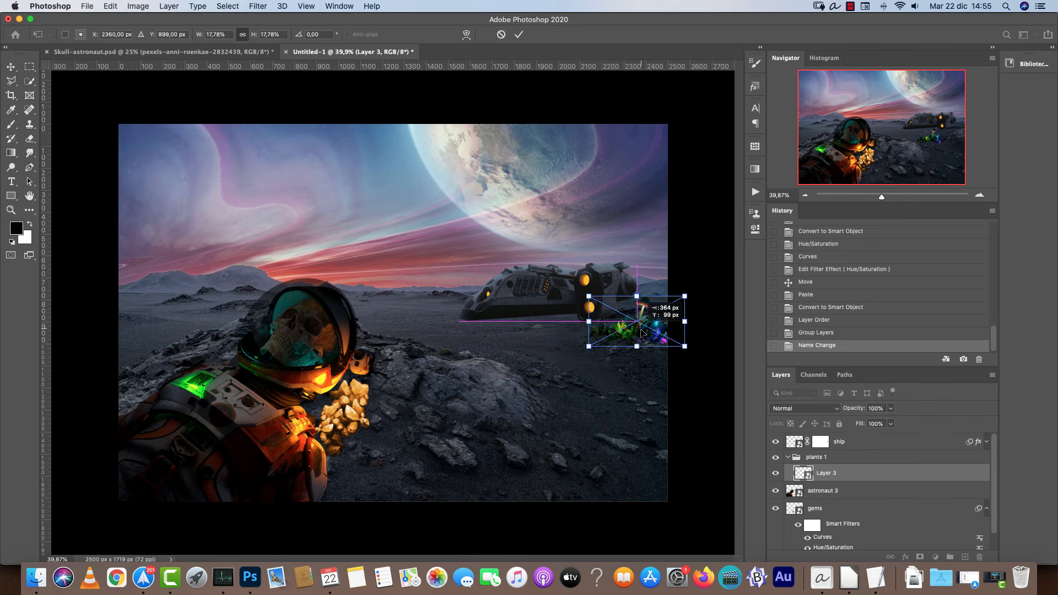
{"action": "key", "text": "Return"}
Zoom in and refine the size and position of the plants beside the ship.
{"action": "key", "text": "super+1"}
{"action": "left_click", "coordinate": [957, 138]}
{"action": "left_click_drag", "start_coordinate": [957, 137], "coordinate": [979, 134]}
{"action": "key", "text": "super+t"}
{"action": "left_click_drag", "start_coordinate": [603, 211], "coordinate": [666, 177]}
{"action": "mouse_move", "coordinate": [596, 234]}
{"action": "left_mouse_down"}
{"action": "mouse_move", "coordinate": [606, 220]}
{"action": "mouse_move", "coordinate": [589, 233]}
{"action": "mouse_move", "coordinate": [598, 229]}
{"action": "left_mouse_up"}
{"action": "key", "text": "Return"}
Duplicate the plants layer, flip the copy horizontally and place it just below the original.
{"action": "key", "text": "super+j"}
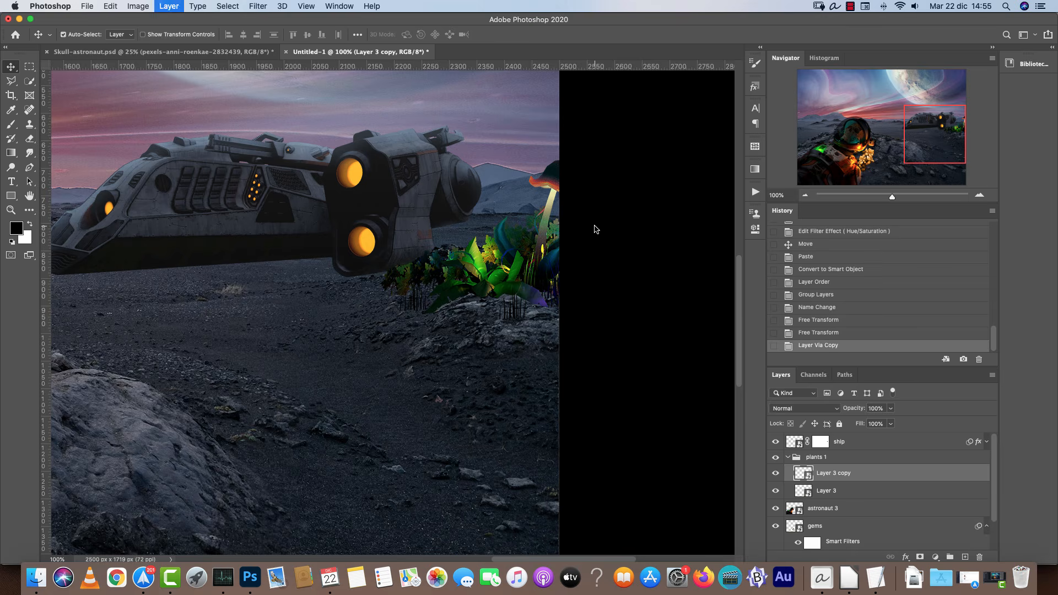
{"action": "key", "text": "super+t"}
{"action": "right_click", "coordinate": [524, 243]}
{"action": "left_click", "coordinate": [583, 421]}
{"action": "left_click_drag", "start_coordinate": [574, 215], "coordinate": [643, 288]}
{"action": "left_click_drag", "start_coordinate": [602, 229], "coordinate": [602, 261]}
{"action": "left_click_drag", "start_coordinate": [580, 330], "coordinate": [570, 287]}
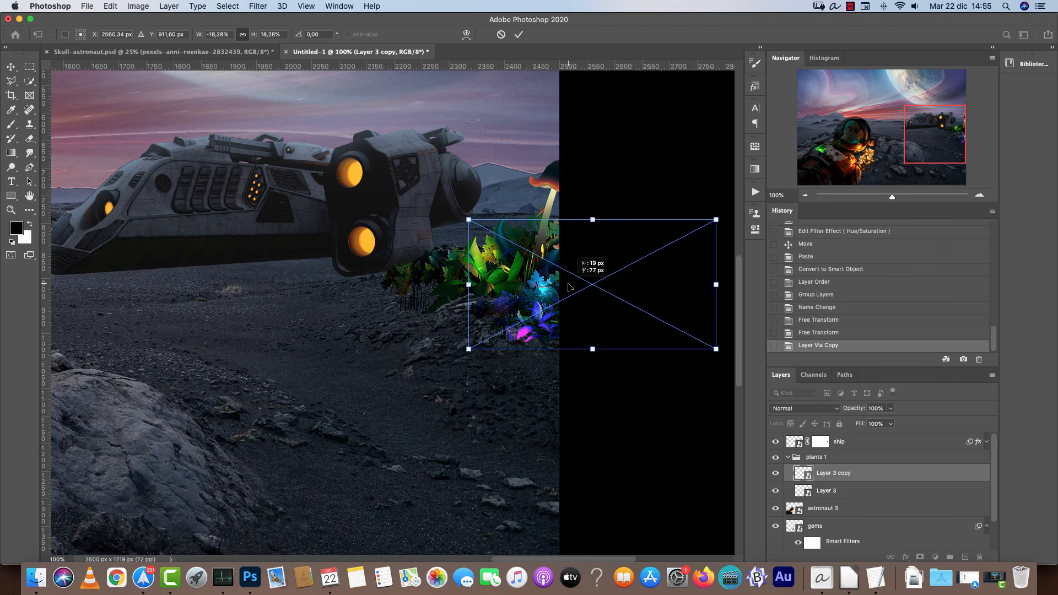
{"action": "key", "text": "Return"}
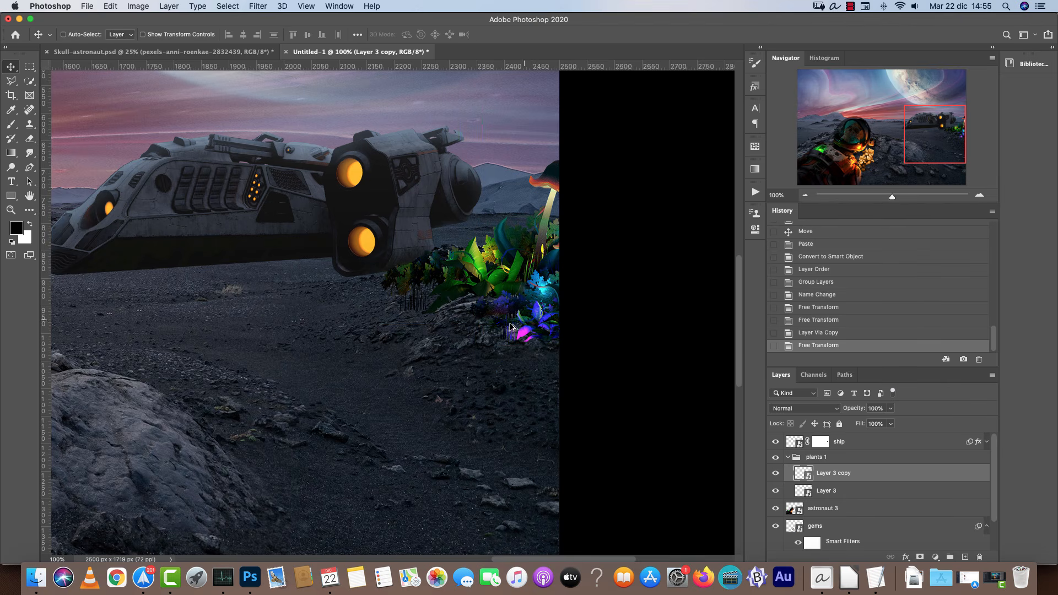
Move the flipped plants copy lower along the right edge and adjust its size.
{"action": "scroll", "coordinate": [511, 327], "scroll_direction": "down", "scroll_amount": 5}
{"action": "left_click_drag", "start_coordinate": [521, 314], "coordinate": [496, 366]}
{"action": "key", "text": "super+t"}
{"action": "left_click_drag", "start_coordinate": [527, 321], "coordinate": [528, 298]}
{"action": "left_click_drag", "start_coordinate": [518, 349], "coordinate": [549, 330]}
{"action": "left_click_drag", "start_coordinate": [686, 253], "coordinate": [698, 280]}
{"action": "left_click_drag", "start_coordinate": [621, 309], "coordinate": [624, 305]}
{"action": "key", "text": "Return"}
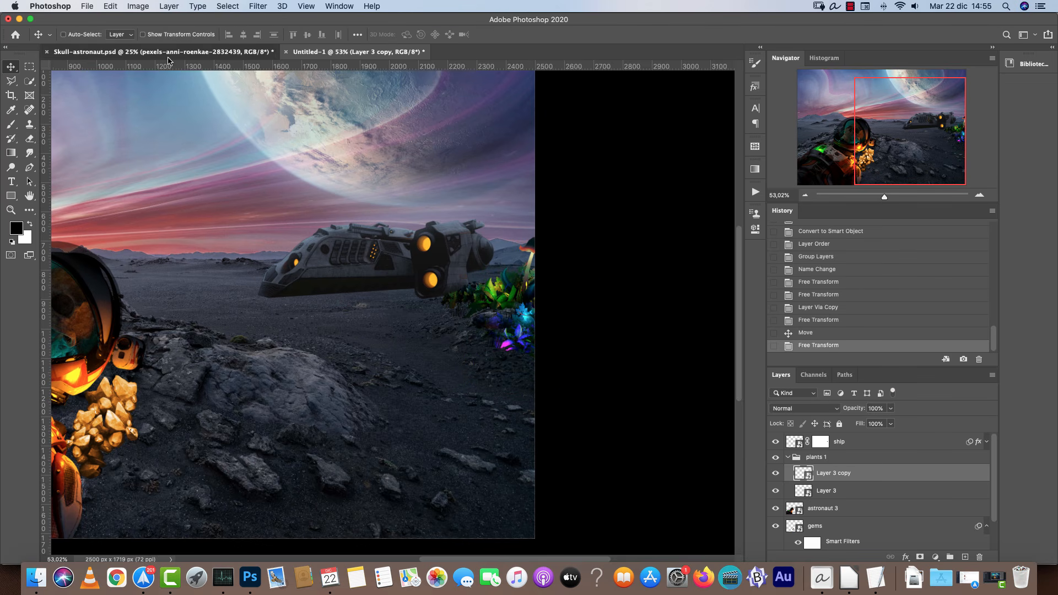
Compare the composition with the finished reference document.
{"action": "left_click", "coordinate": [188, 51]}
{"action": "scroll", "coordinate": [544, 327], "scroll_direction": "down", "scroll_amount": 3}
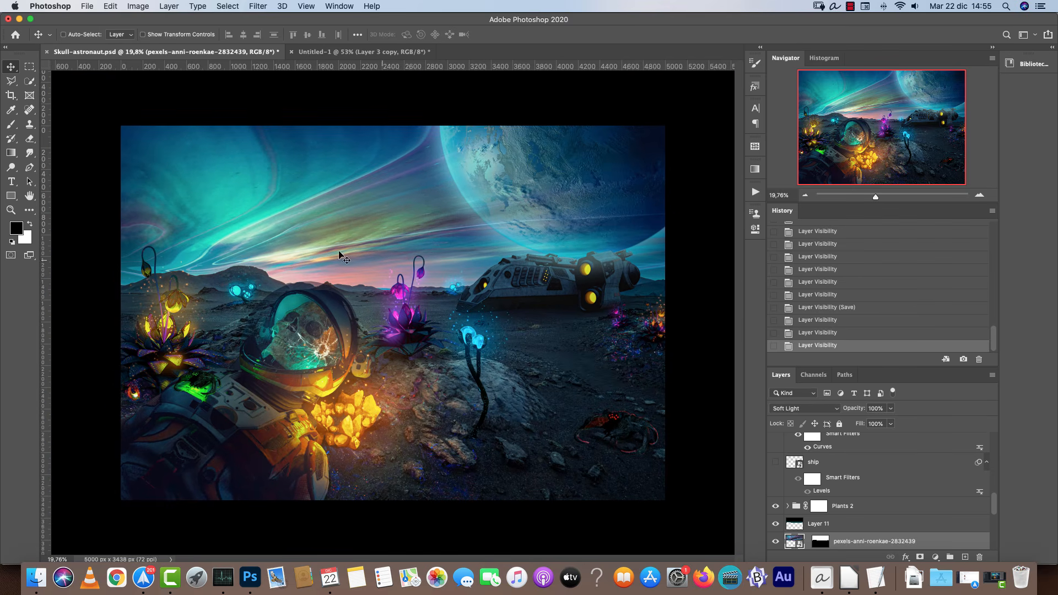
{"action": "left_click", "coordinate": [351, 52]}
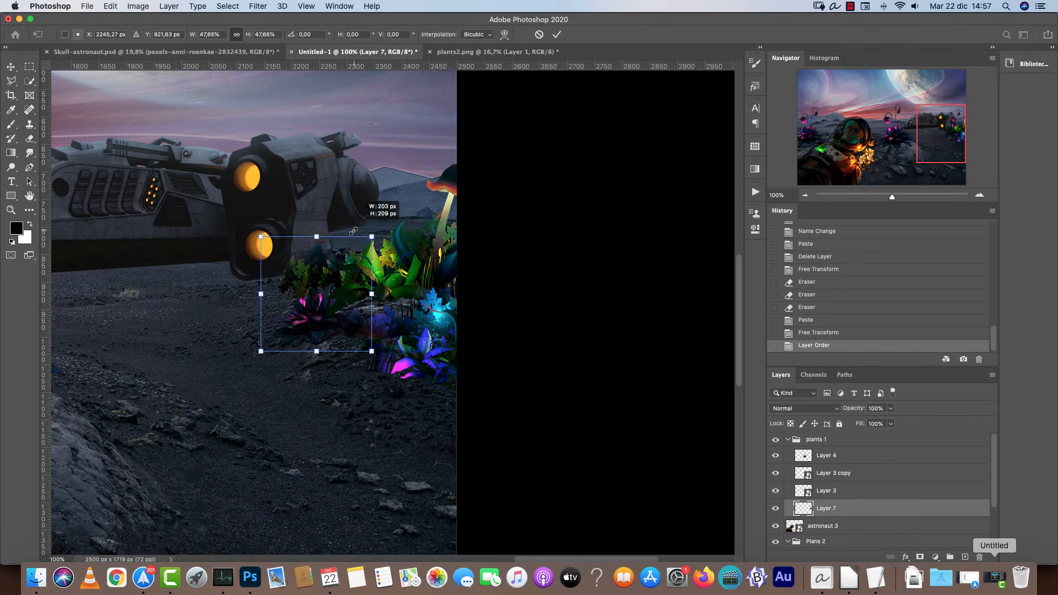
Position the tall blue strange plant in front of the ship and arrange its layer in the plants group.
{"action": "left_click_drag", "start_coordinate": [328, 248], "coordinate": [405, 238]}
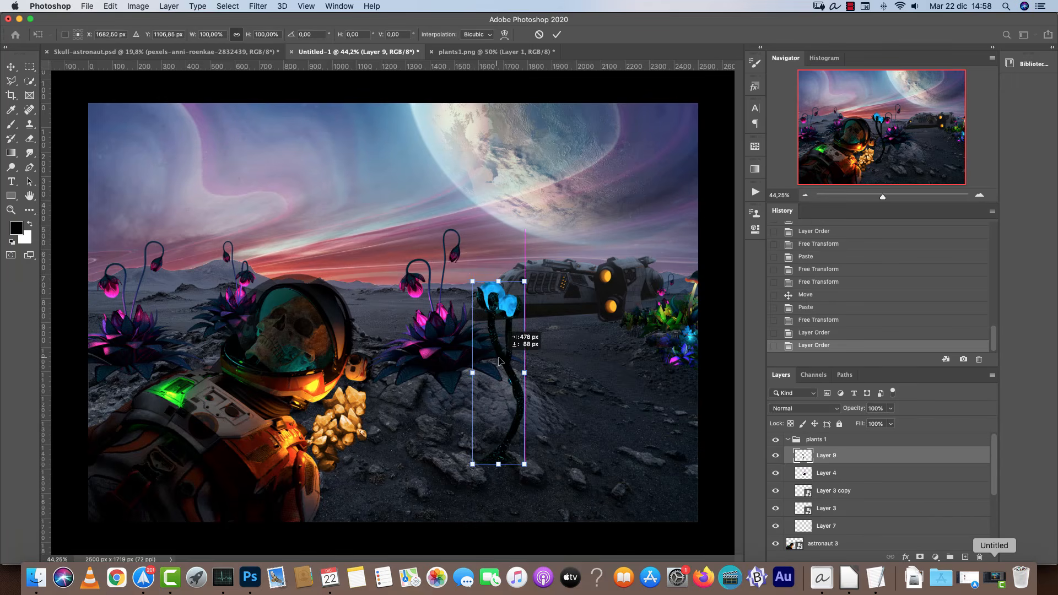
{"action": "left_click_drag", "start_coordinate": [375, 314], "coordinate": [395, 324]}
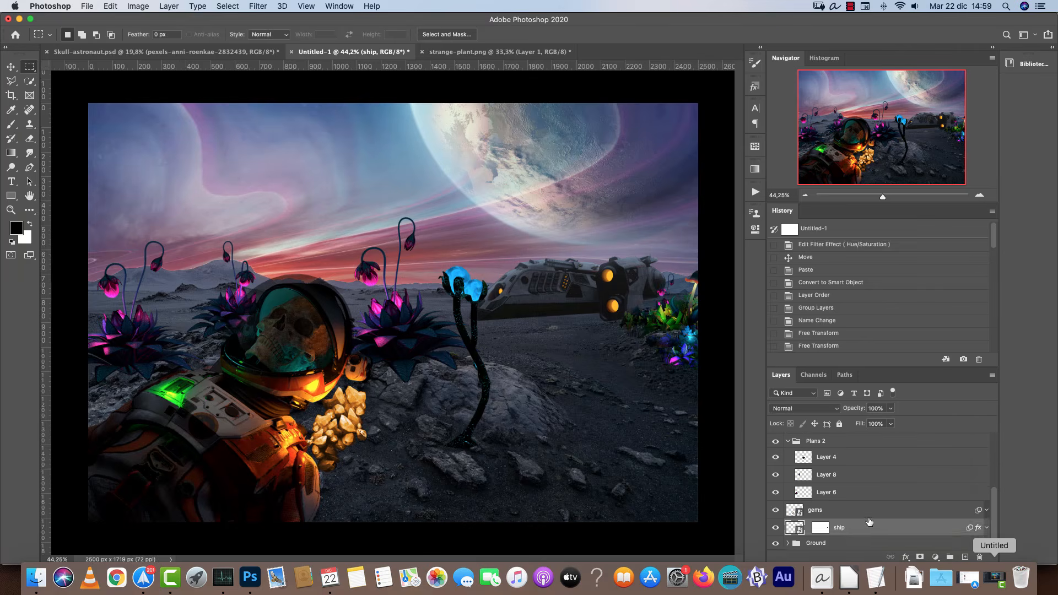
{"action": "left_click_drag", "start_coordinate": [849, 493], "coordinate": [851, 508]}
{"action": "left_click_drag", "start_coordinate": [851, 508], "coordinate": [851, 511]}
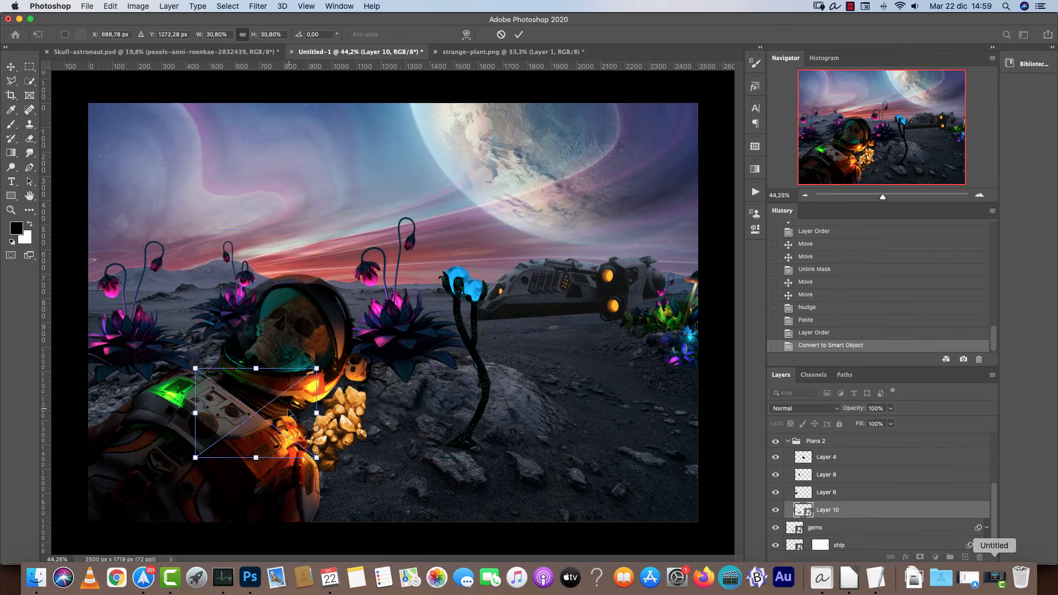
{"action": "scroll", "coordinate": [496, 359], "scroll_direction": "up", "scroll_amount": 8}
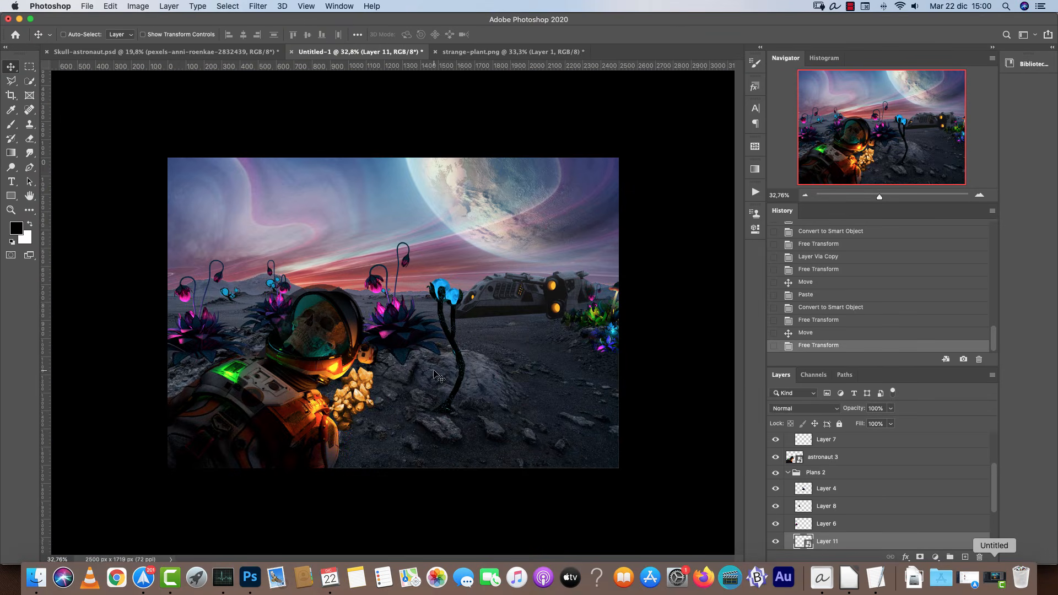
Rotate the small blue plant copy about 7° and move it beside the pink flower stem.
{"action": "scroll", "coordinate": [432, 372], "scroll_direction": "up", "scroll_amount": 2}
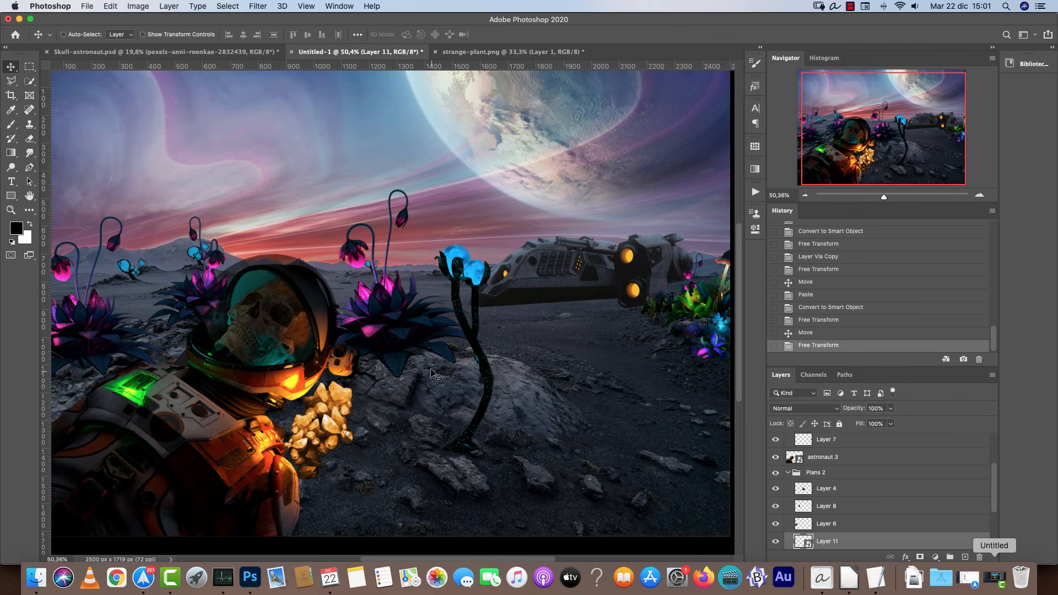
{"action": "scroll", "coordinate": [367, 261], "scroll_direction": "up", "scroll_amount": 12}
{"action": "left_click", "coordinate": [448, 324], "text": "super"}
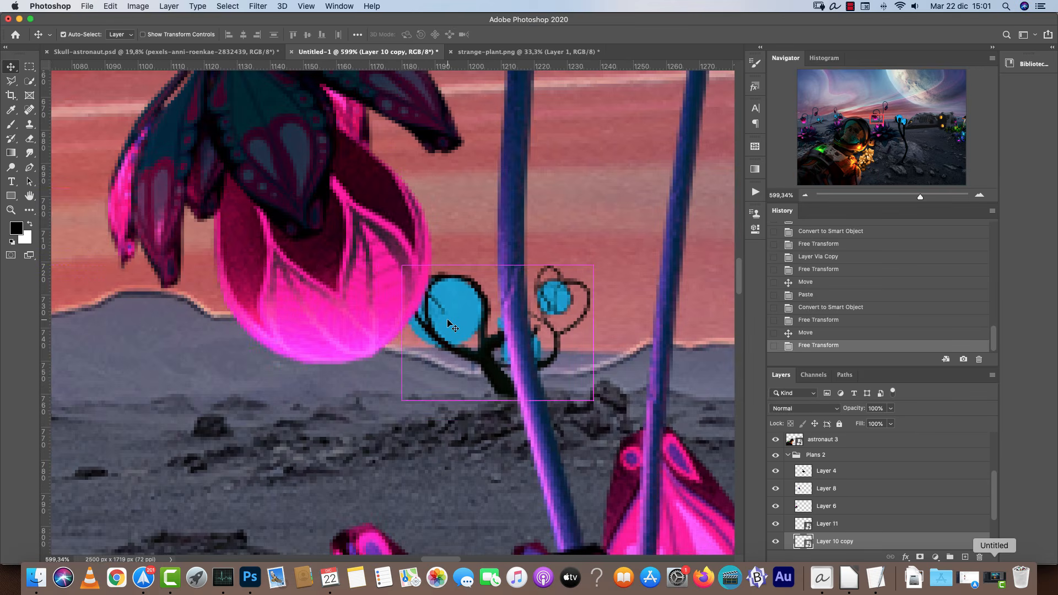
{"action": "key", "text": "super+t"}
{"action": "scroll", "coordinate": [457, 312], "scroll_direction": "right", "scroll_amount": 5}
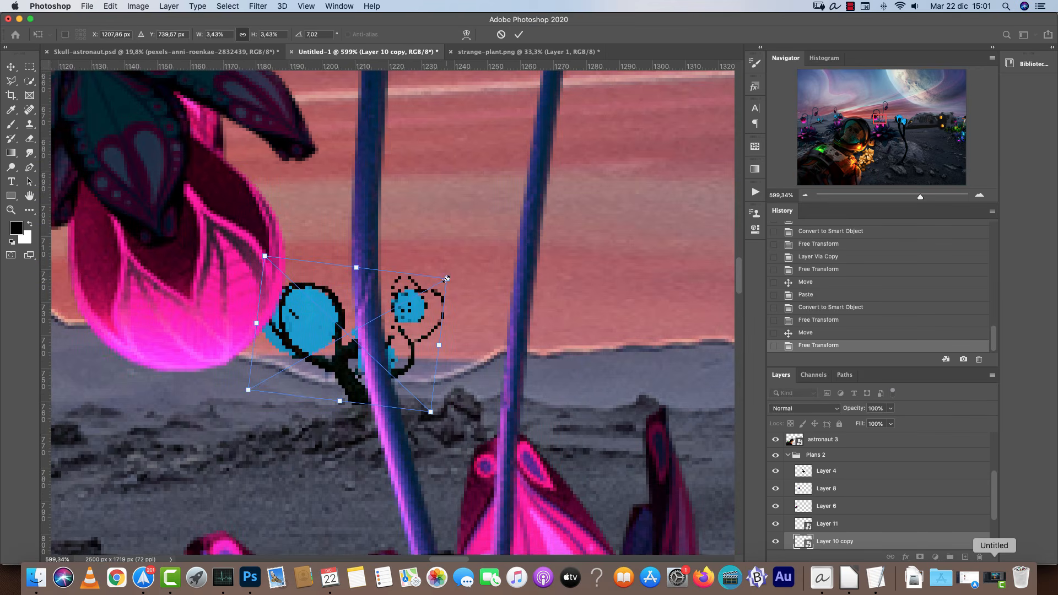
{"action": "left_click_drag", "start_coordinate": [445, 279], "coordinate": [462, 269]}
{"action": "left_click_drag", "start_coordinate": [404, 326], "coordinate": [456, 332]}
{"action": "key", "text": "Return"}
Move the other small blue plant onto the distant hills at the left.
{"action": "scroll", "coordinate": [551, 346], "scroll_direction": "down", "scroll_amount": 5}
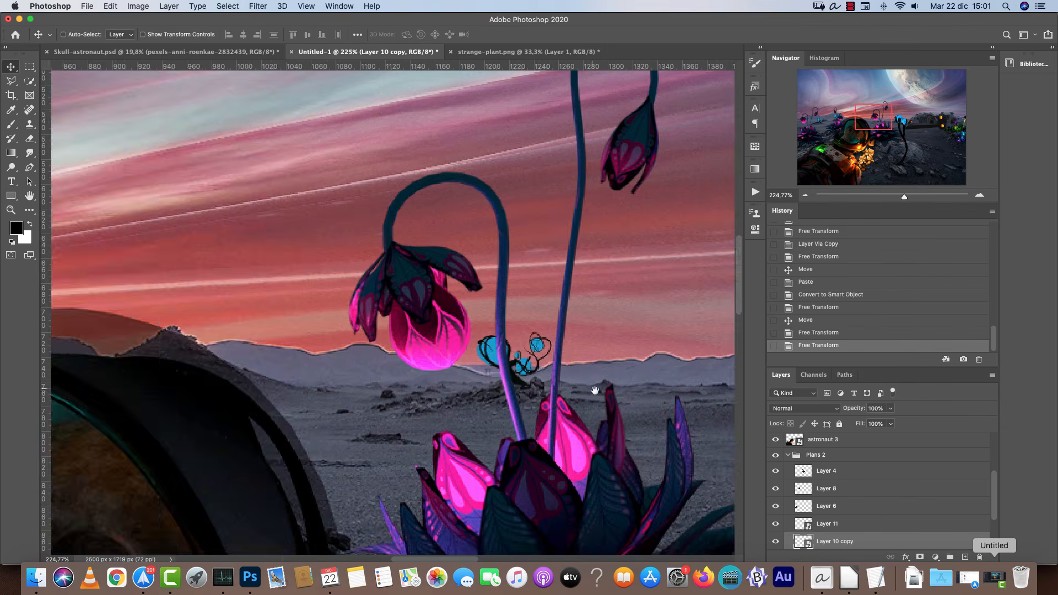
{"action": "scroll", "coordinate": [595, 390], "scroll_direction": "down", "scroll_amount": 6}
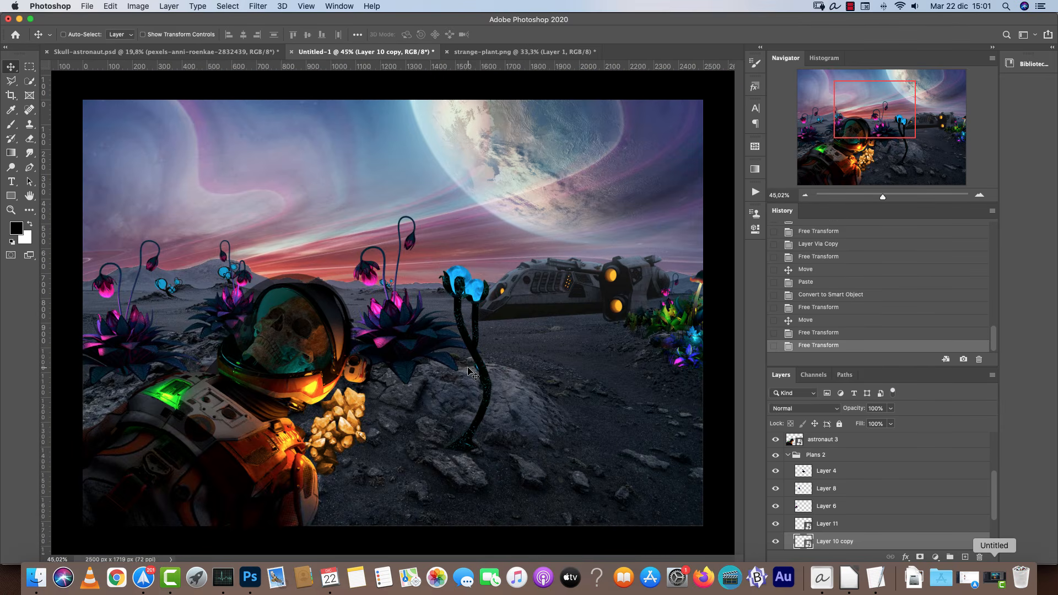
{"action": "scroll", "coordinate": [447, 326], "scroll_direction": "up", "scroll_amount": 3}
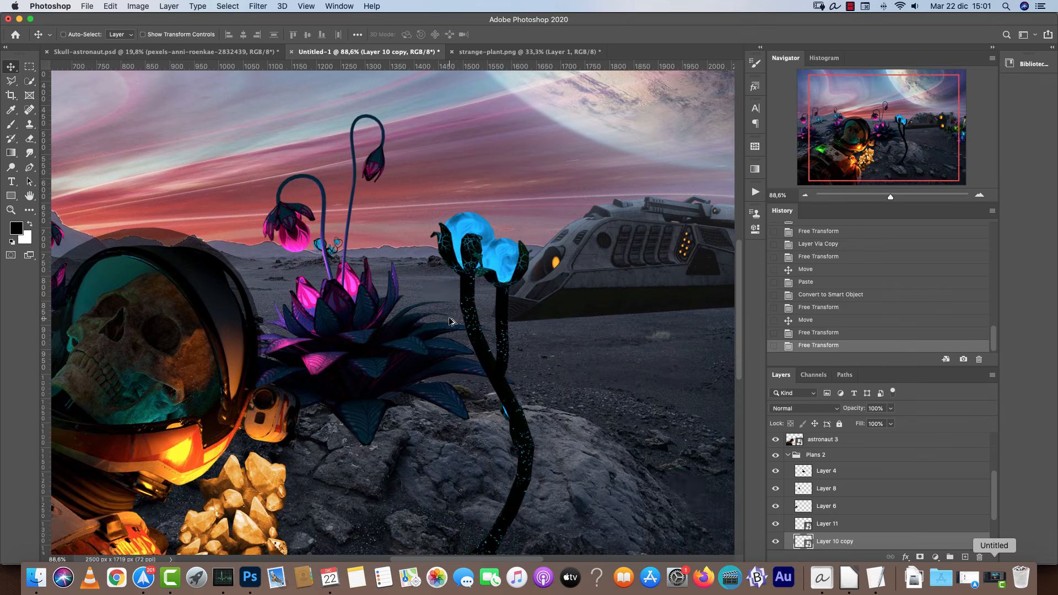
{"action": "scroll", "coordinate": [380, 282], "scroll_direction": "left", "scroll_amount": 8}
{"action": "left_click_drag", "start_coordinate": [94, 278], "coordinate": [281, 278]}
{"action": "scroll", "coordinate": [267, 282], "scroll_direction": "up", "scroll_amount": 4}
{"action": "left_click", "coordinate": [293, 280], "text": "super"}
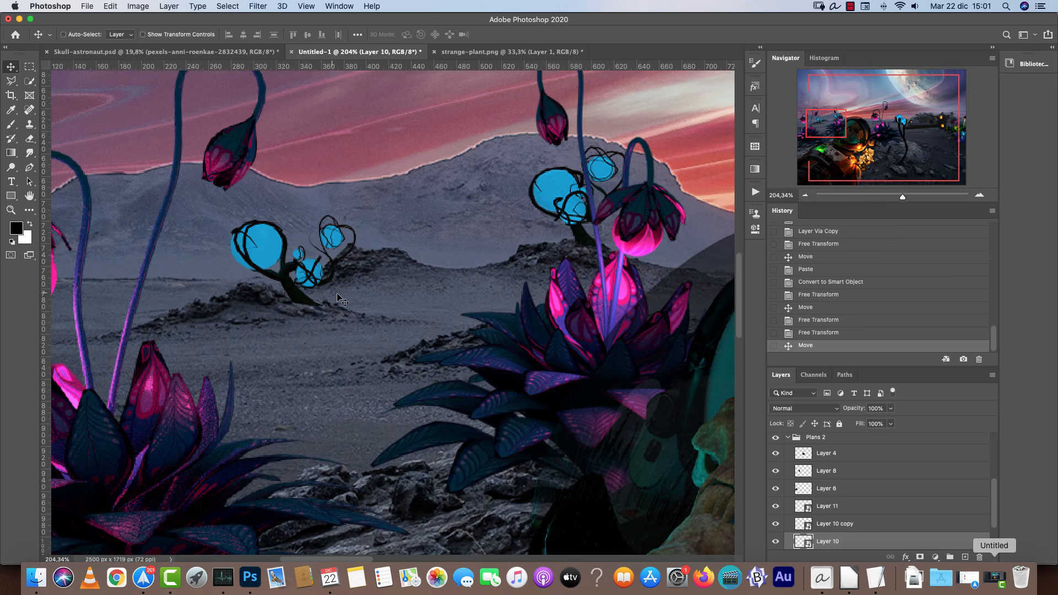
{"action": "scroll", "coordinate": [330, 310], "scroll_direction": "down", "scroll_amount": 7}
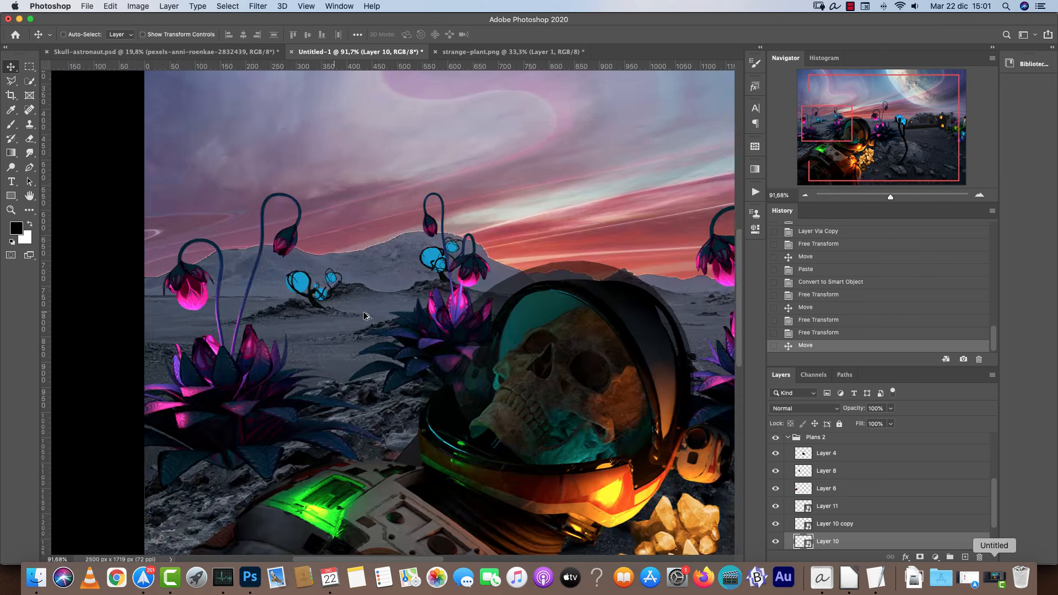
{"action": "left_click_drag", "start_coordinate": [551, 323], "coordinate": [160, 357]}
Paste another strange plant and scale it down near the ship.
{"action": "scroll", "coordinate": [375, 357], "scroll_direction": "down", "scroll_amount": 2}
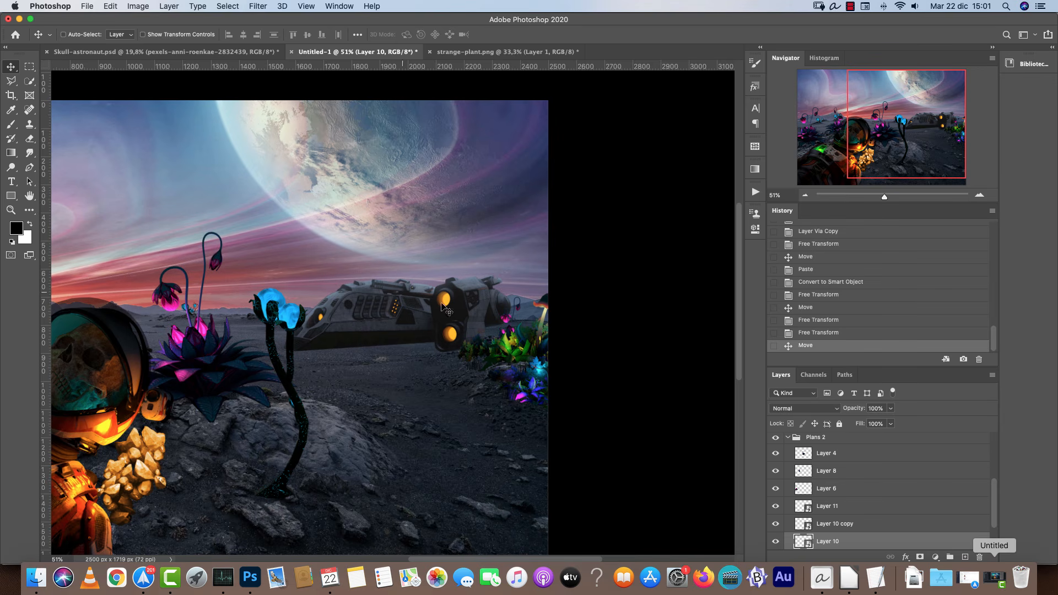
{"action": "key", "text": "super+v"}
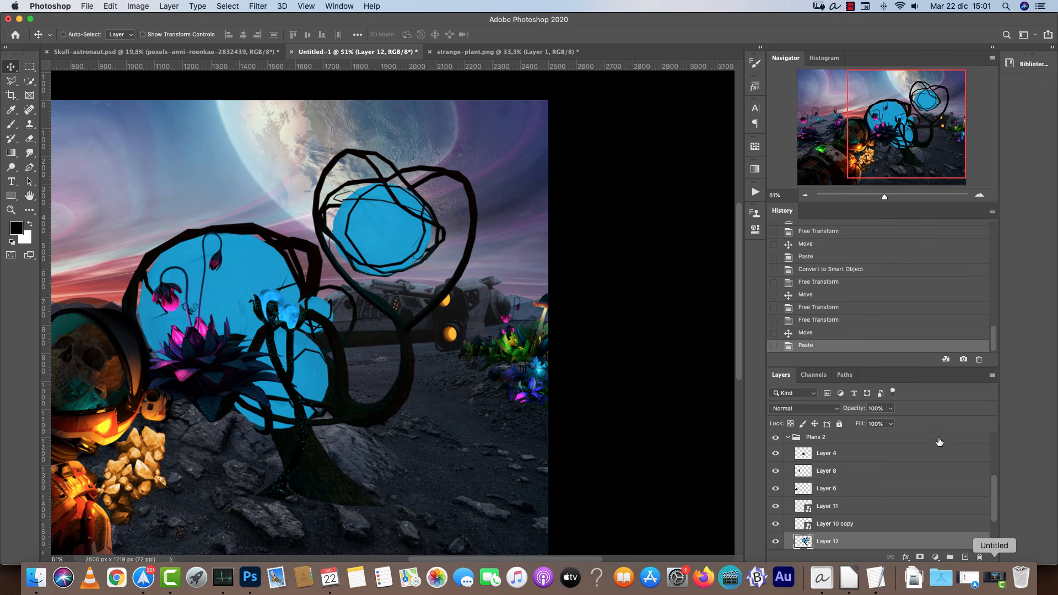
{"action": "key", "text": "super+t"}
{"action": "left_click_drag", "start_coordinate": [475, 148], "coordinate": [413, 241]}
{"action": "key", "text": "Return"}
Move the new strange plant layer below the ship layer and select it.
{"action": "scroll", "coordinate": [883, 475], "scroll_direction": "down", "scroll_amount": 3}
{"action": "left_click_drag", "start_coordinate": [883, 475], "coordinate": [870, 532]}
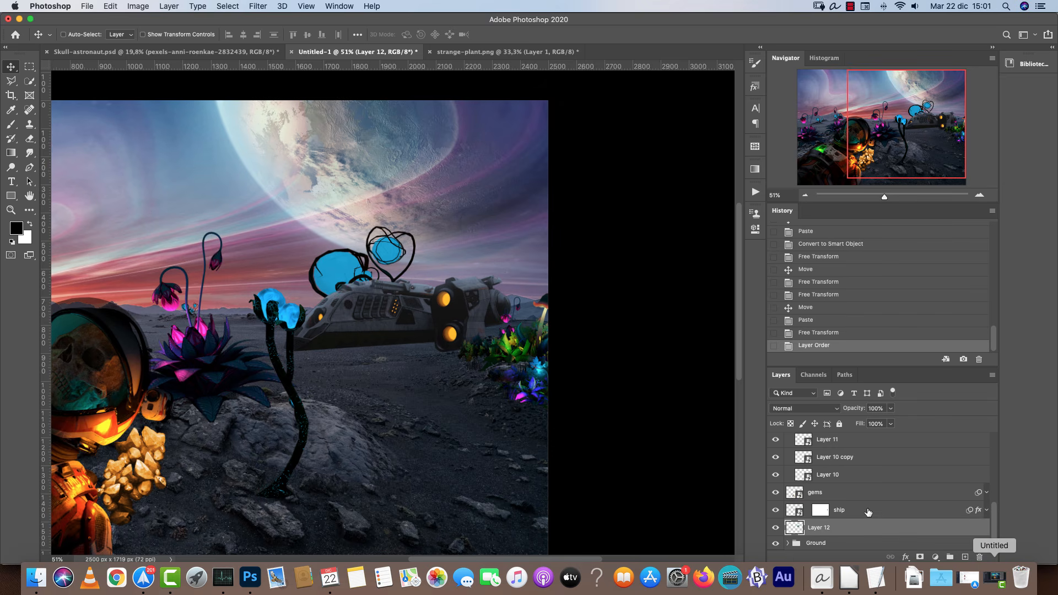
{"action": "left_click", "coordinate": [866, 512]}
{"action": "left_click", "coordinate": [836, 544]}
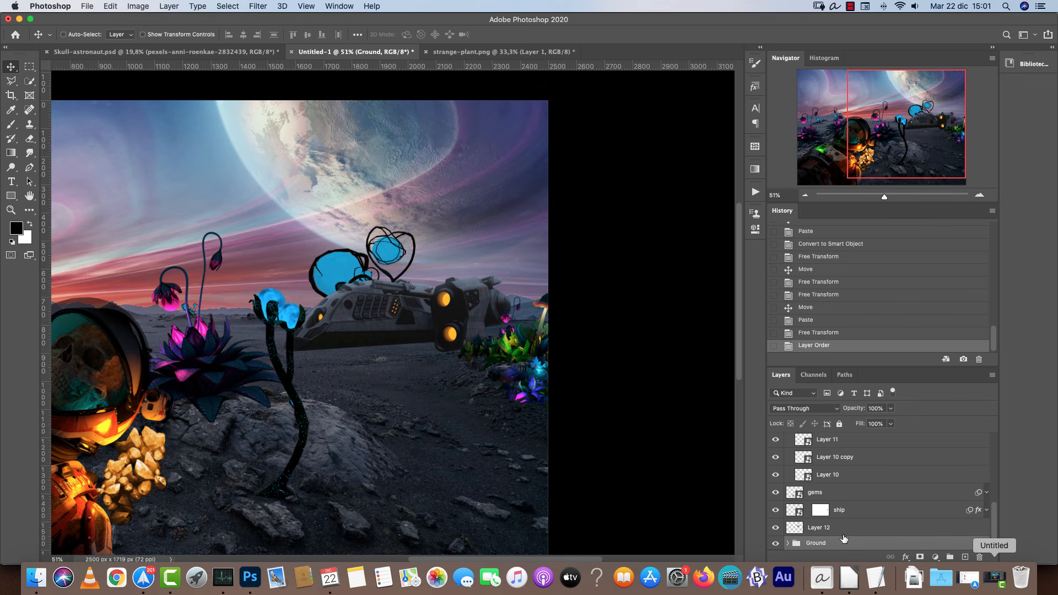
{"action": "left_click", "coordinate": [844, 526]}
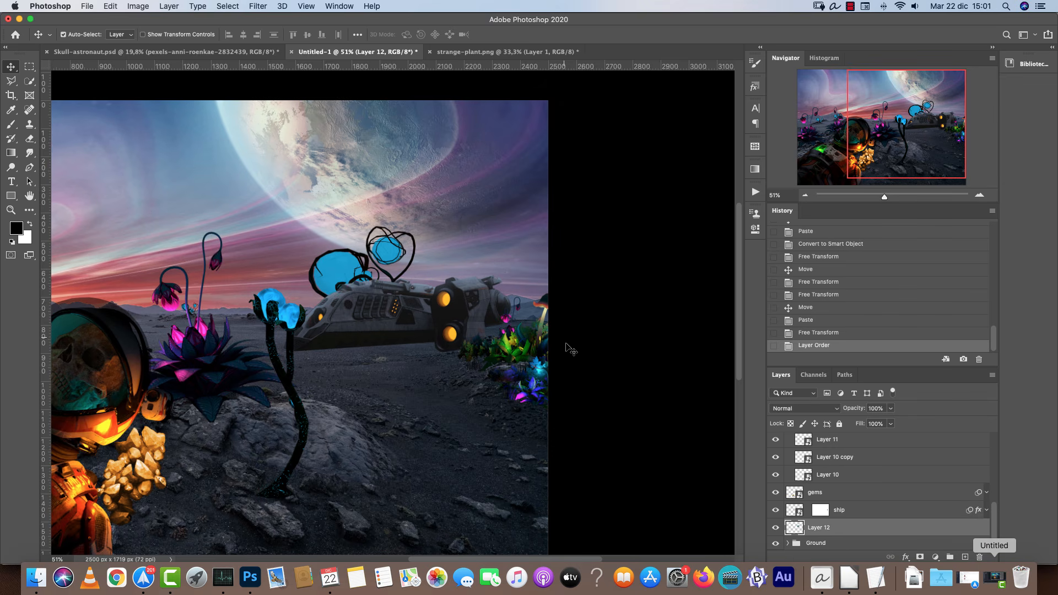
Shrink the new strange plant and place it on the horizon behind the ship, then fit the canvas on screen.
{"action": "key", "text": "super+t"}
{"action": "mouse_move", "coordinate": [418, 219]}
{"action": "left_mouse_down"}
{"action": "mouse_move", "coordinate": [384, 258]}
{"action": "mouse_move", "coordinate": [302, 284]}
{"action": "mouse_move", "coordinate": [331, 259]}
{"action": "mouse_move", "coordinate": [340, 297]}
{"action": "mouse_move", "coordinate": [242, 289]}
{"action": "mouse_move", "coordinate": [257, 313]}
{"action": "mouse_move", "coordinate": [335, 324]}
{"action": "left_mouse_up"}
{"action": "left_click_drag", "start_coordinate": [375, 266], "coordinate": [411, 194]}
{"action": "key", "text": "Return"}
{"action": "key", "text": "super+0"}
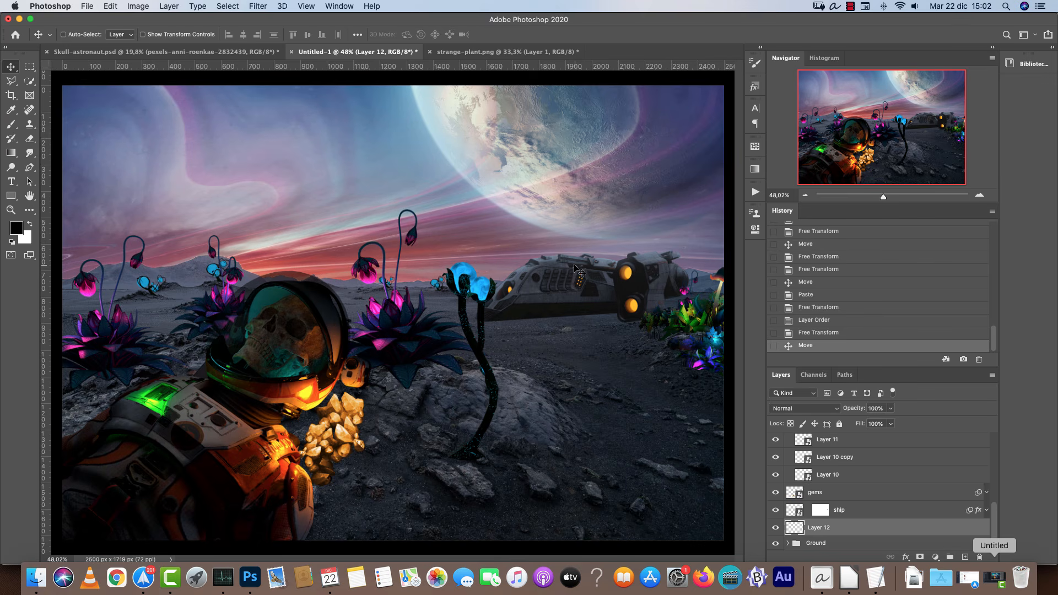
Nudge the central pink flower to the right and compare with the reference.
{"action": "left_click_drag", "start_coordinate": [413, 326], "coordinate": [452, 328]}
{"action": "key", "text": "super"}
{"action": "left_click", "coordinate": [263, 52]}
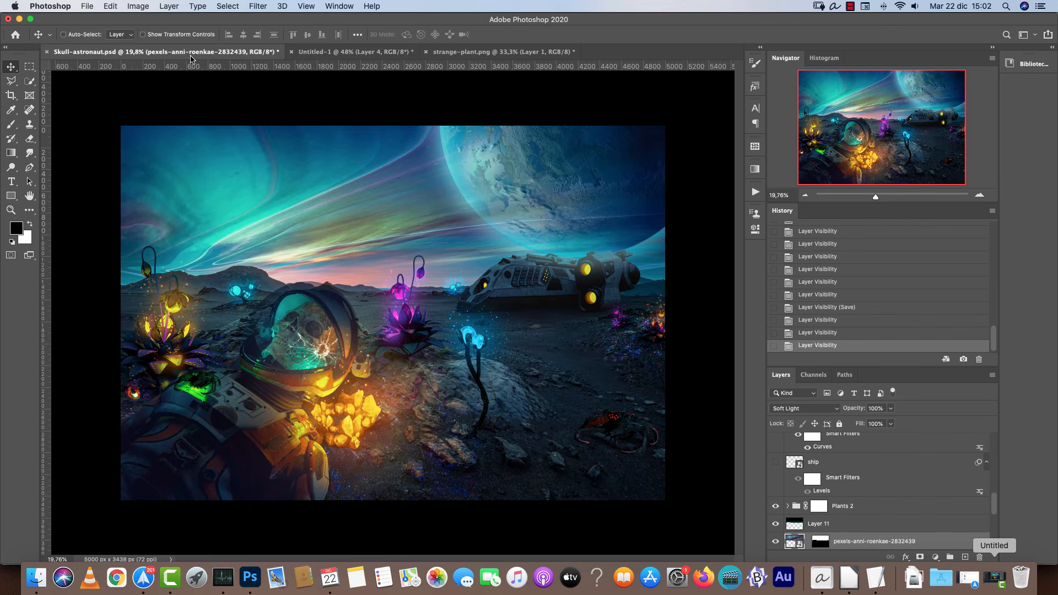
{"action": "left_click", "coordinate": [339, 52]}
{"action": "key", "text": "super"}
Scale down the central pink flower.
{"action": "key", "text": "super+t"}
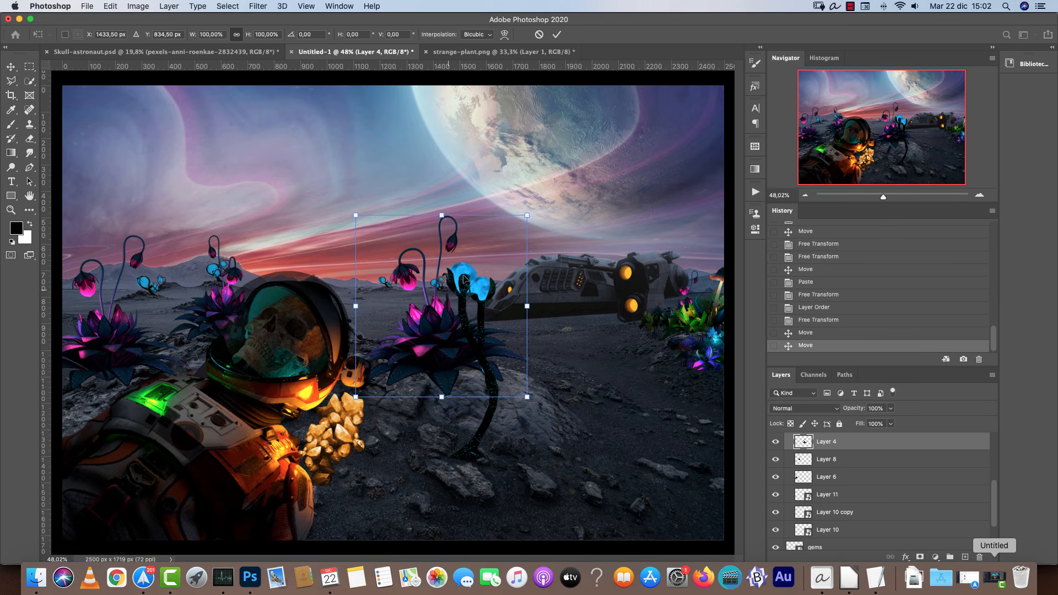
{"action": "left_click_drag", "start_coordinate": [528, 216], "coordinate": [476, 269]}
{"action": "mouse_move", "coordinate": [406, 361]}
{"action": "left_mouse_down"}
{"action": "mouse_move", "coordinate": [409, 343]}
{"action": "mouse_move", "coordinate": [407, 362]}
{"action": "left_mouse_up"}
{"action": "key", "text": "Return"}
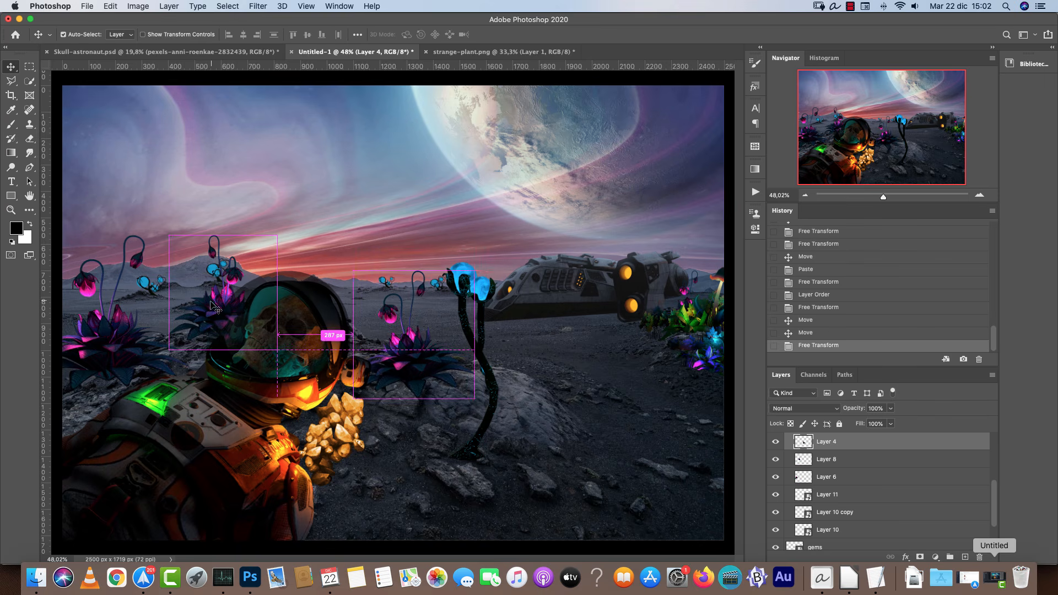
Shorten the pink flower behind the helmet.
{"action": "left_click", "coordinate": [218, 303], "text": "super"}
{"action": "key", "text": "super+t"}
{"action": "left_click_drag", "start_coordinate": [227, 233], "coordinate": [226, 256]}
{"action": "key", "text": "Return"}
Compare with the reference, then delete the pink flower layer behind the helmet.
{"action": "scroll", "coordinate": [243, 300], "scroll_direction": "up", "scroll_amount": 3}
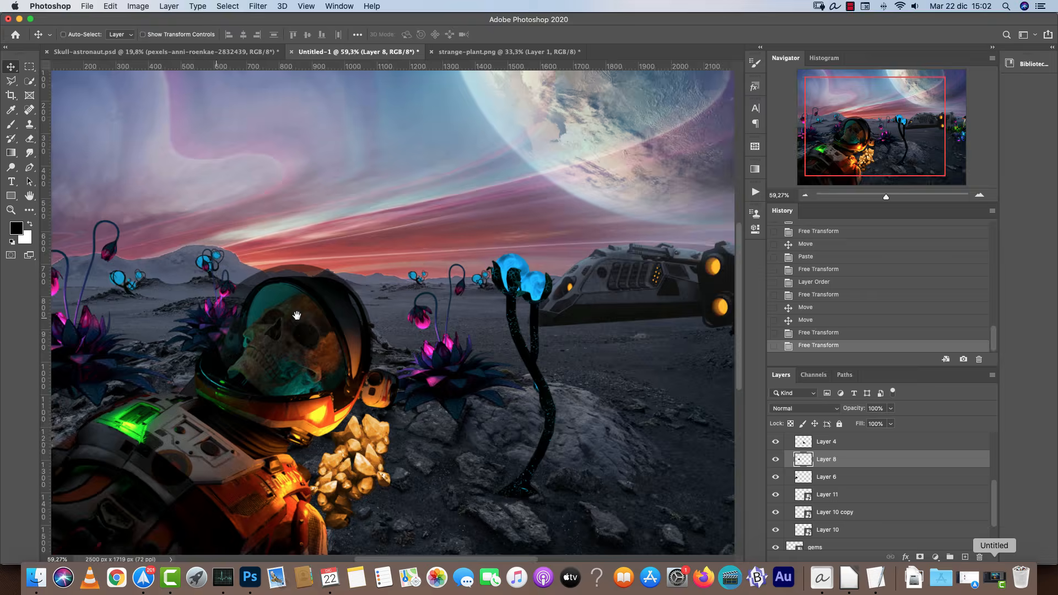
{"action": "scroll", "coordinate": [358, 312], "scroll_direction": "left", "scroll_amount": 5}
{"action": "left_click", "coordinate": [273, 51]}
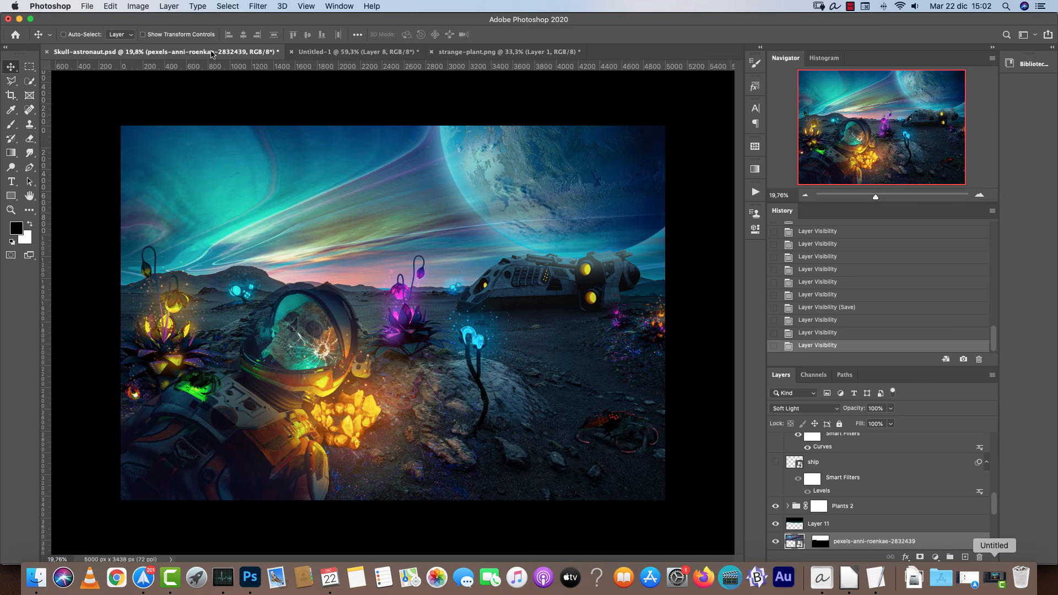
{"action": "left_click", "coordinate": [323, 50]}
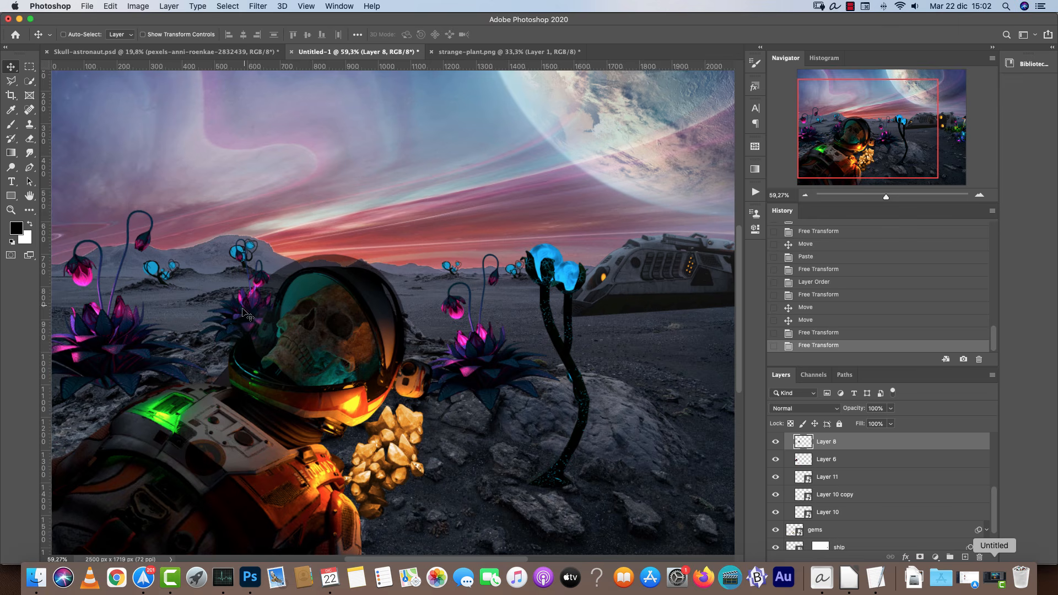
{"action": "key", "text": "Delete"}
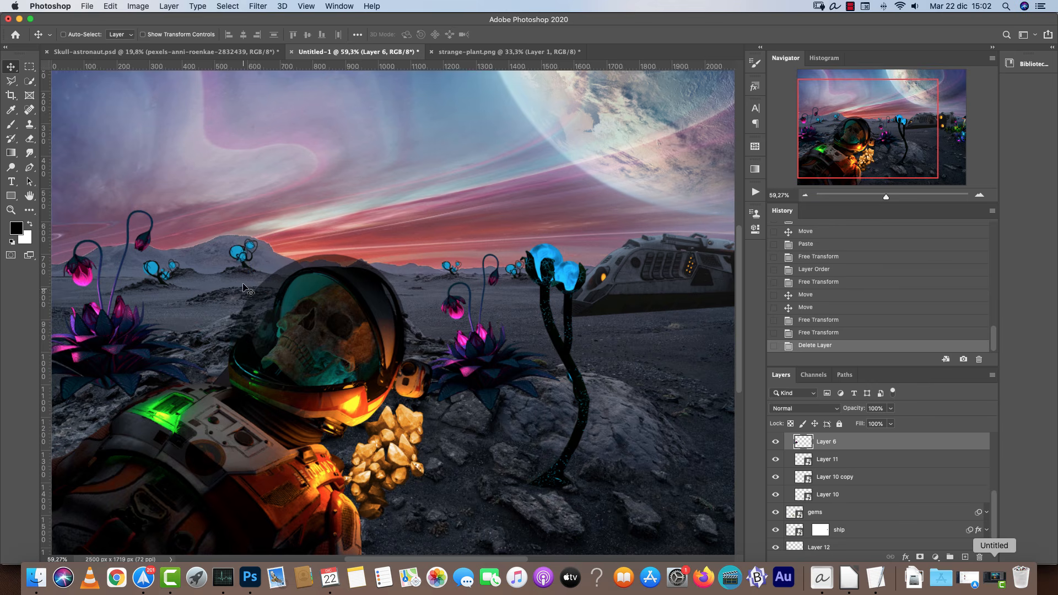
Move and scale down the small blue plant near the left horizon, then nudge it slightly left.
{"action": "scroll", "coordinate": [200, 279], "scroll_direction": "up", "scroll_amount": 3}
{"action": "left_click_drag", "start_coordinate": [259, 242], "coordinate": [312, 220]}
{"action": "key", "text": "ctrl+t"}
{"action": "mouse_move", "coordinate": [281, 276]}
{"action": "left_mouse_down"}
{"action": "mouse_move", "coordinate": [259, 280]}
{"action": "mouse_move", "coordinate": [266, 264]}
{"action": "left_mouse_up"}
{"action": "key", "text": "Return"}
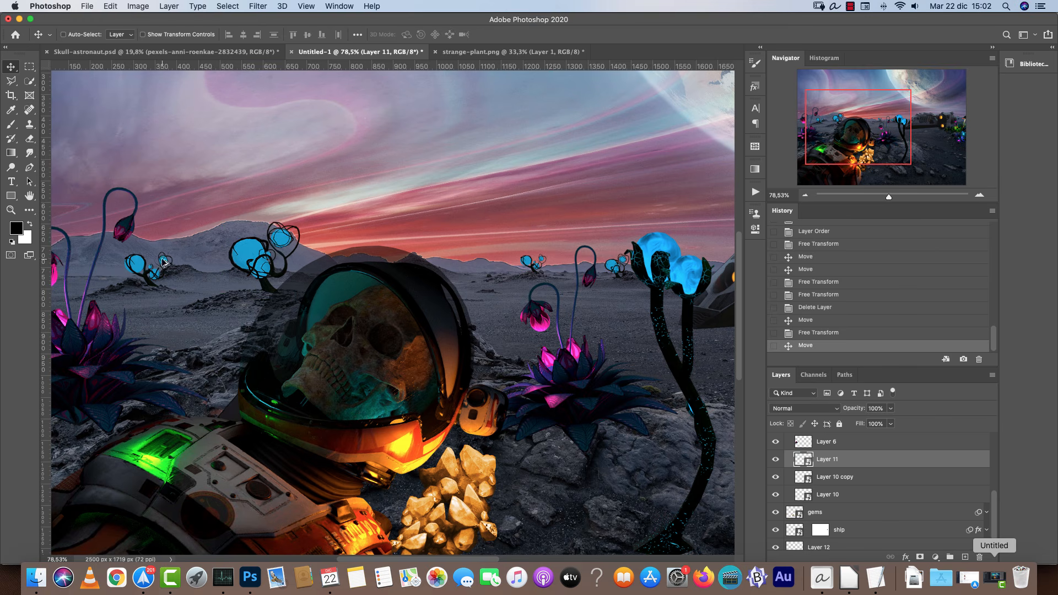
{"action": "left_click_drag", "start_coordinate": [152, 275], "coordinate": [136, 270]}
Select and delete the small blue plant on the horizon beside the tall blue plant.
{"action": "scroll", "coordinate": [546, 270], "scroll_direction": "down", "scroll_amount": 3}
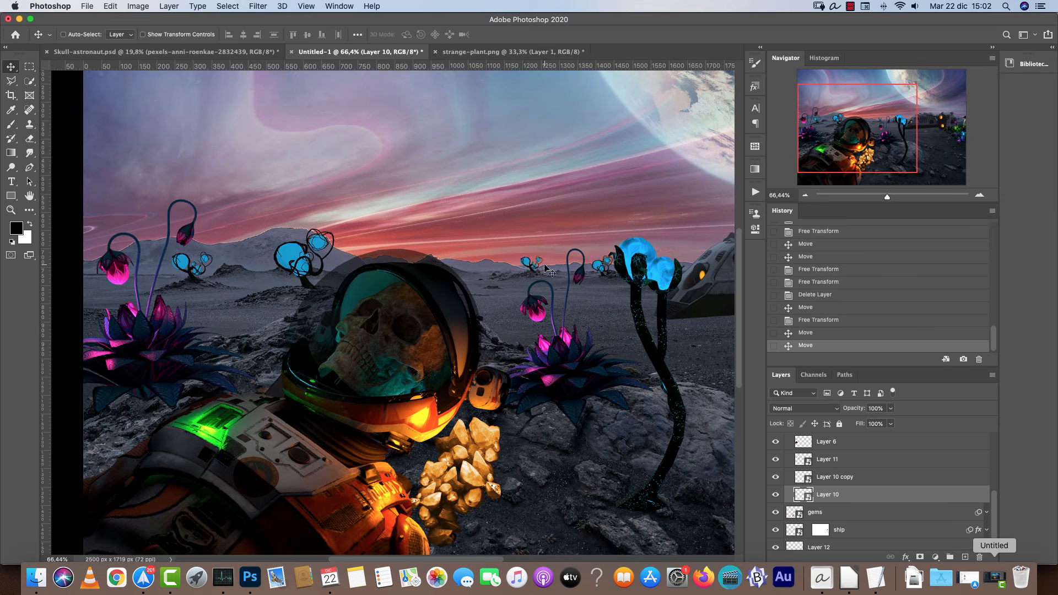
{"action": "left_click", "coordinate": [598, 267], "text": "super"}
{"action": "key", "text": "Delete"}
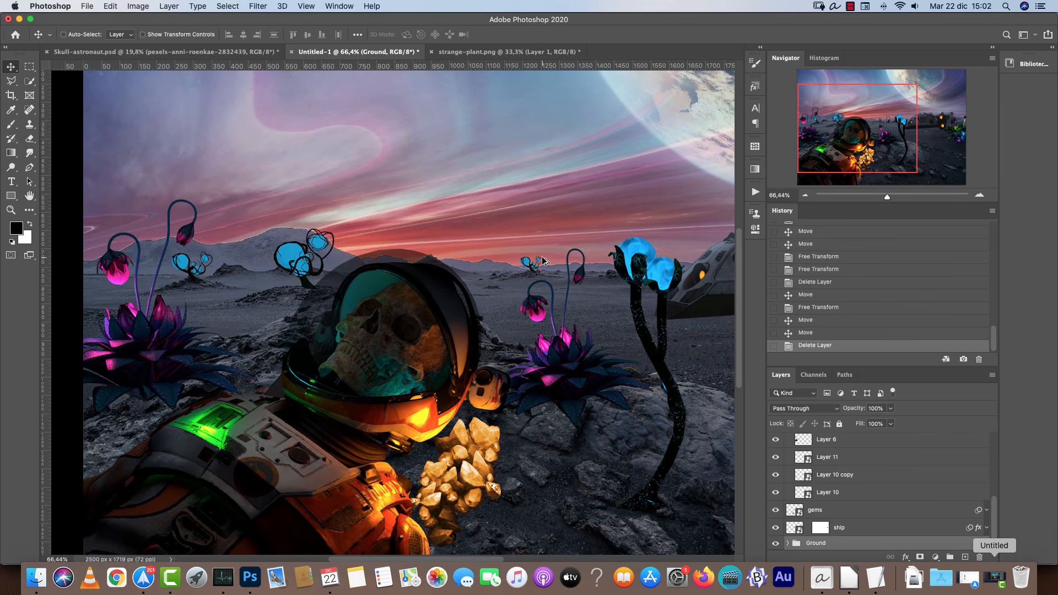
Enlarge and slightly reposition the blue plant behind the helmet with Free Transform.
{"action": "scroll", "coordinate": [543, 261], "scroll_direction": "up", "scroll_amount": 15}
{"action": "left_click", "coordinate": [325, 304], "text": "super"}
{"action": "key", "text": "super+t"}
{"action": "left_click_drag", "start_coordinate": [527, 233], "coordinate": [553, 218]}
{"action": "left_click_drag", "start_coordinate": [463, 324], "coordinate": [454, 319]}
{"action": "key", "text": "Return"}
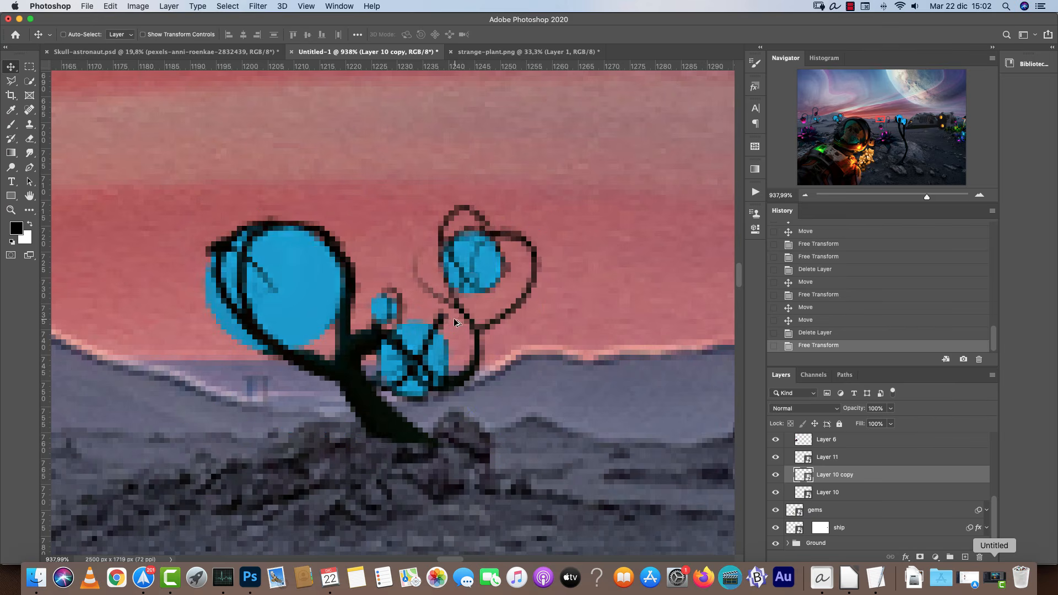
Open bugs.png from the Resources folder.
{"action": "scroll", "coordinate": [464, 323], "scroll_direction": "down", "scroll_amount": 15}
{"action": "key", "text": "super+0"}
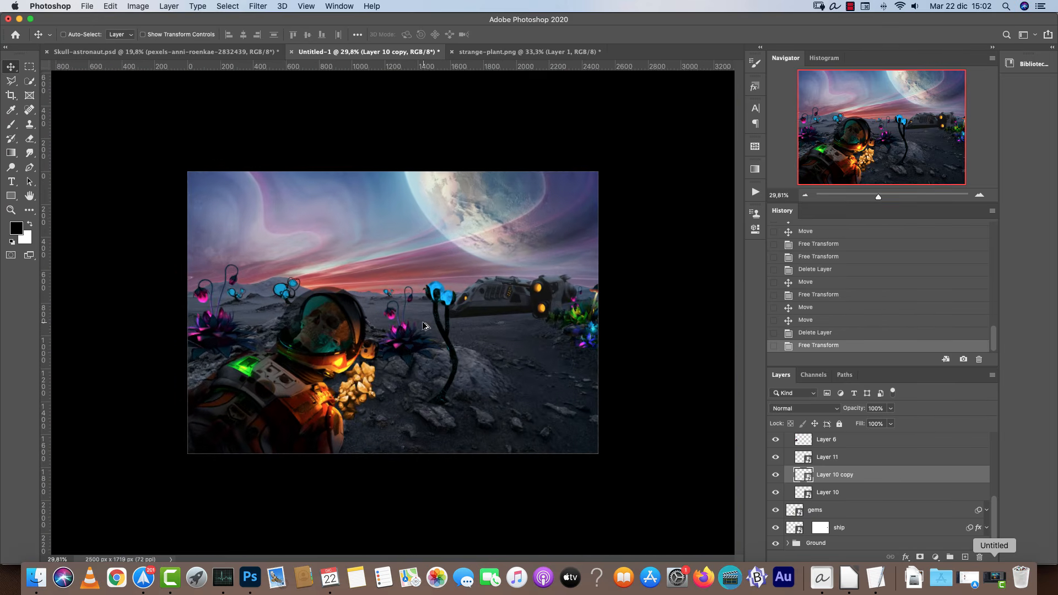
{"action": "scroll", "coordinate": [419, 327], "scroll_direction": "up", "scroll_amount": 2}
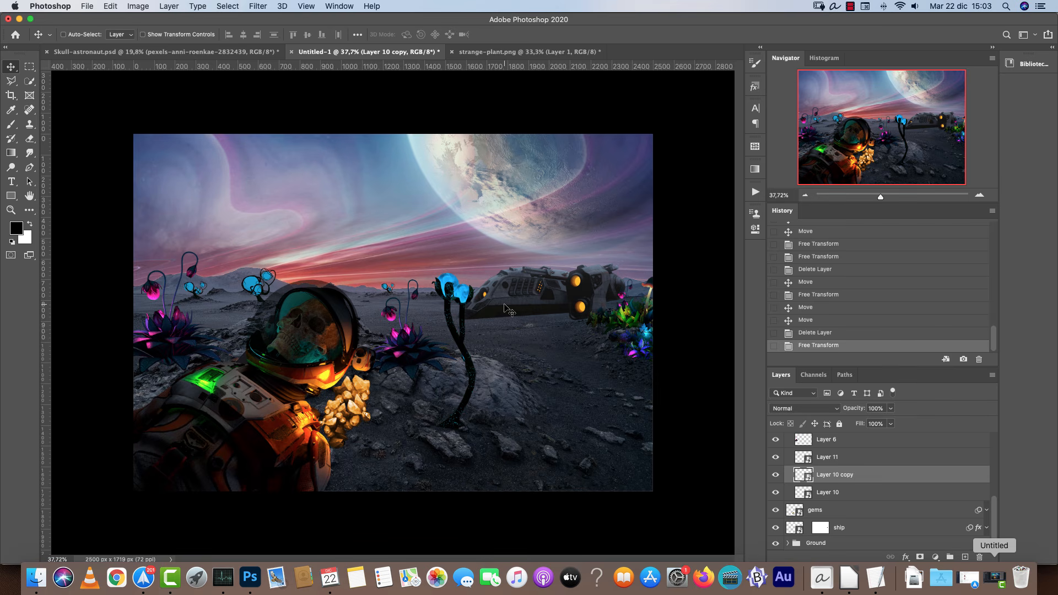
{"action": "key", "text": "super+o"}
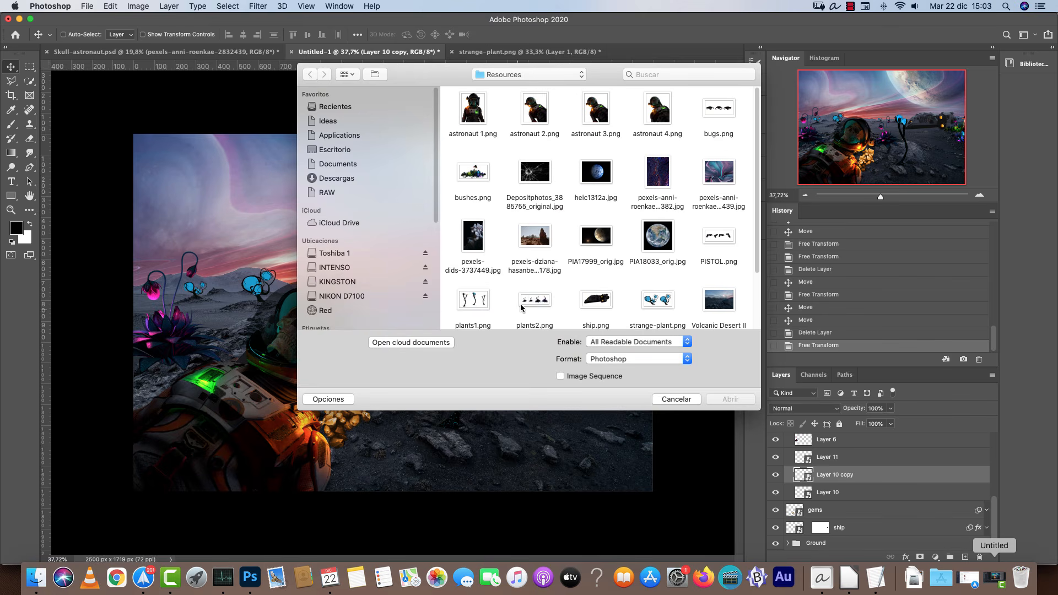
{"action": "scroll", "coordinate": [534, 295], "scroll_direction": "down", "scroll_amount": 2}
{"action": "scroll", "coordinate": [714, 210], "scroll_direction": "up", "scroll_amount": 2}
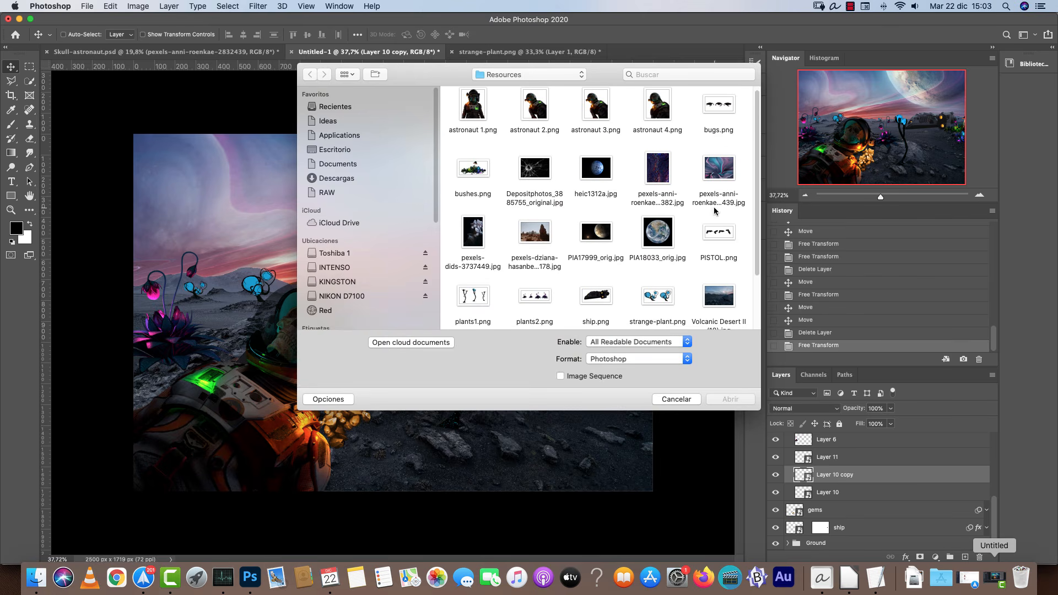
{"action": "left_click", "coordinate": [715, 102]}
{"action": "left_click", "coordinate": [730, 399]}
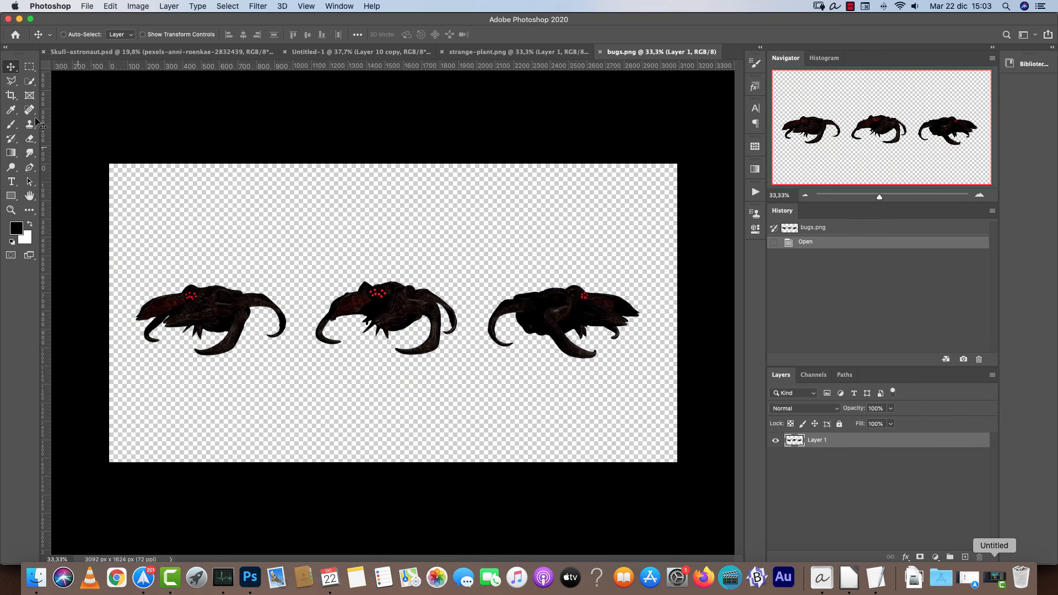
Cut the middle bug out of the bugs image with a rectangular selection.
{"action": "left_click", "coordinate": [29, 66]}
{"action": "left_click_drag", "start_coordinate": [302, 253], "coordinate": [472, 382]}
{"action": "key", "text": "super+x"}
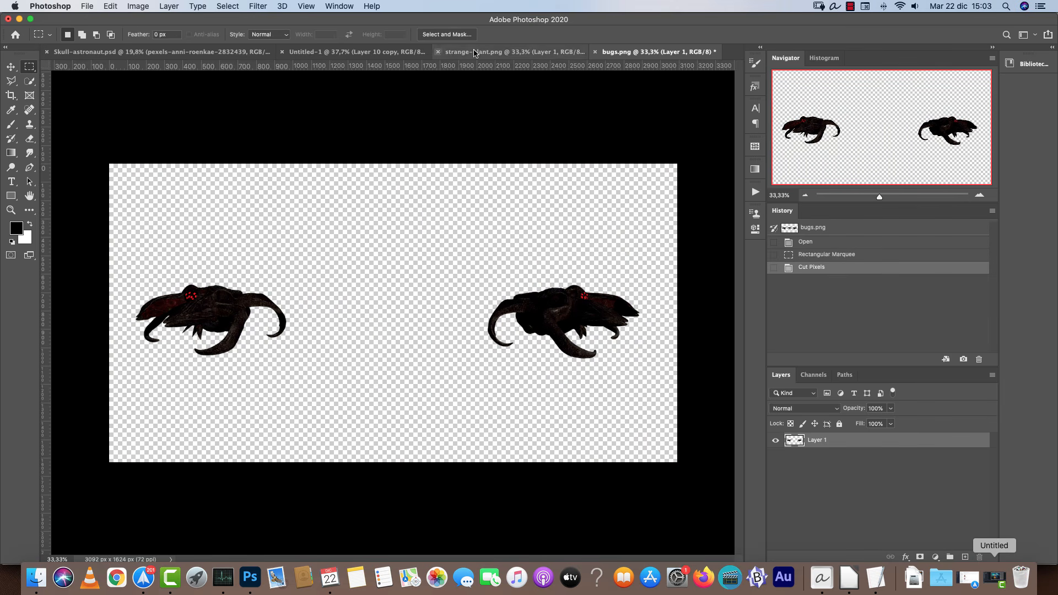
Paste the bug into the composition above Layer 4 in the Plans 2 group.
{"action": "left_click", "coordinate": [359, 52]}
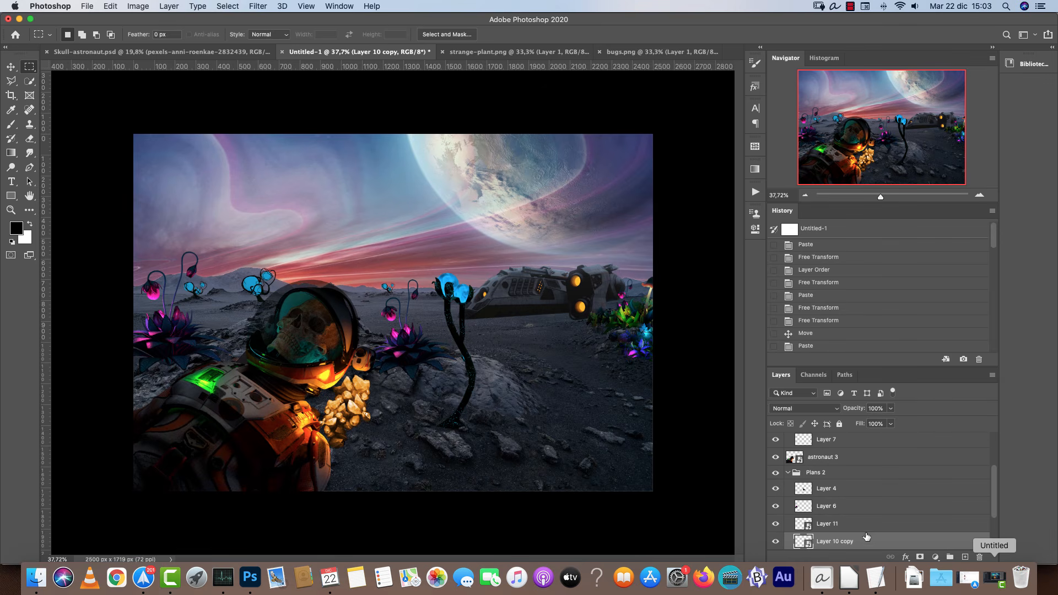
{"action": "left_click", "coordinate": [837, 490]}
{"action": "key", "text": "super+v"}
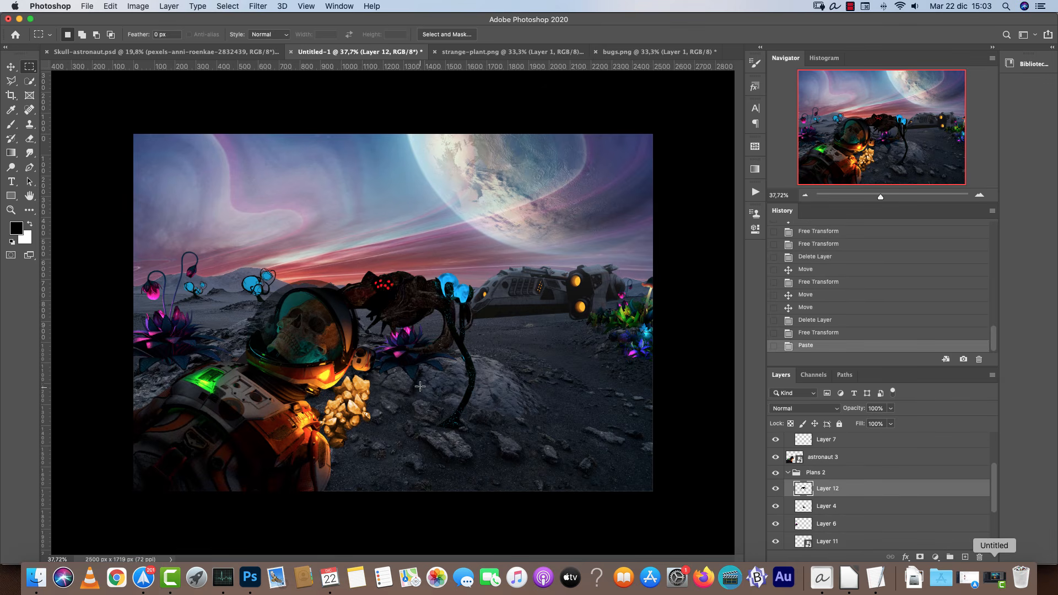
Scale down the bug and place it on the ground to the right of the tall blue plant.
{"action": "key", "text": "super+t"}
{"action": "left_click_drag", "start_coordinate": [439, 298], "coordinate": [585, 372]}
{"action": "scroll", "coordinate": [501, 377], "scroll_direction": "up", "scroll_amount": 5}
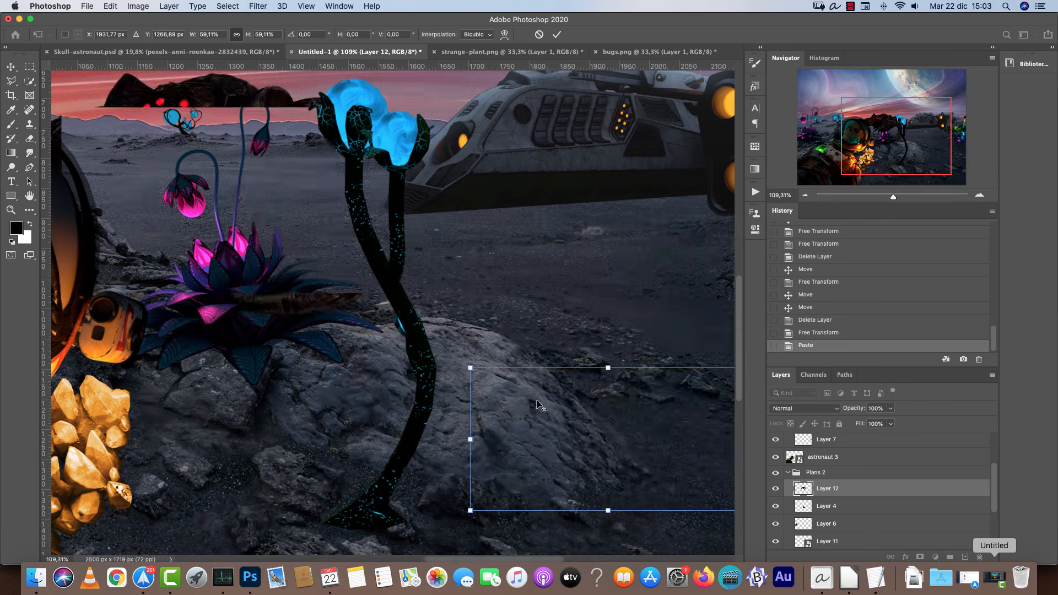
{"action": "left_click_drag", "start_coordinate": [619, 433], "coordinate": [554, 293]}
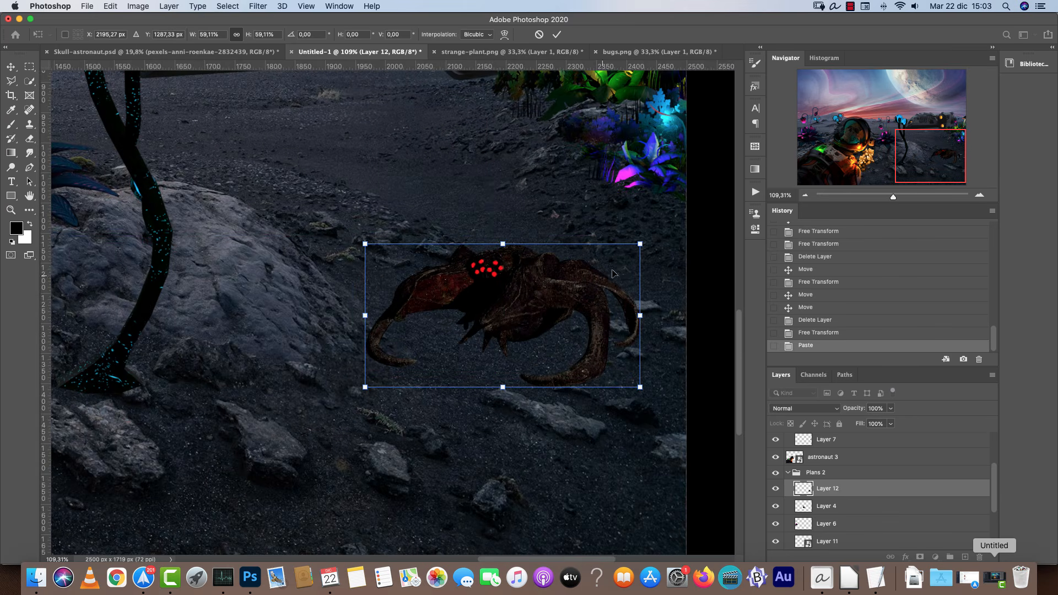
{"action": "left_click_drag", "start_coordinate": [639, 243], "coordinate": [572, 279]}
{"action": "left_click_drag", "start_coordinate": [499, 342], "coordinate": [529, 303]}
{"action": "key", "text": "Return"}
Cut the left bug out of the bugs image with a rectangular selection.
{"action": "key", "text": "m"}
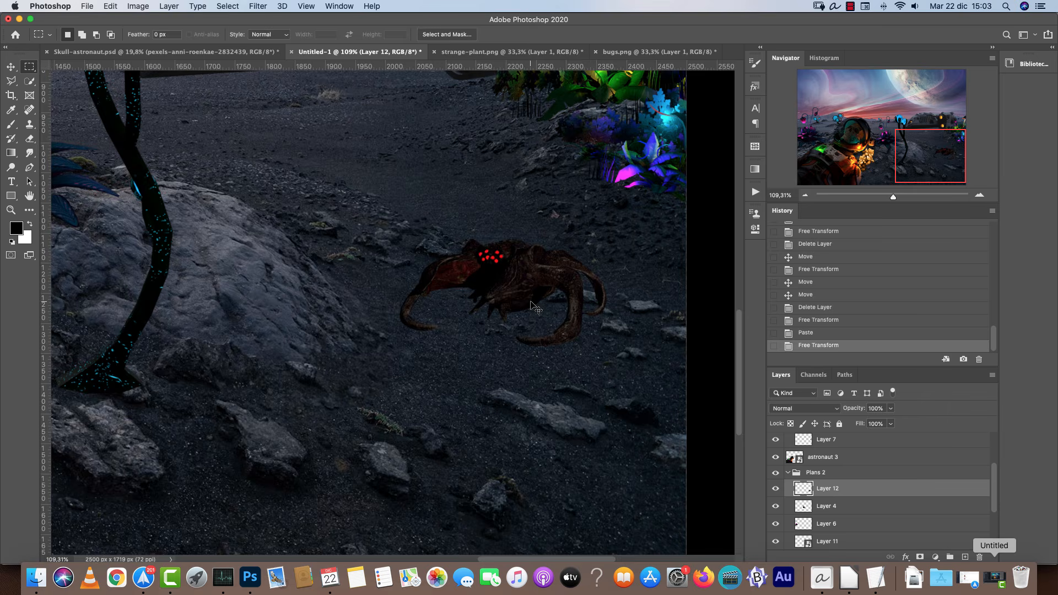
{"action": "scroll", "coordinate": [533, 306], "scroll_direction": "down", "scroll_amount": 5}
{"action": "left_click_drag", "start_coordinate": [523, 334], "coordinate": [649, 361]}
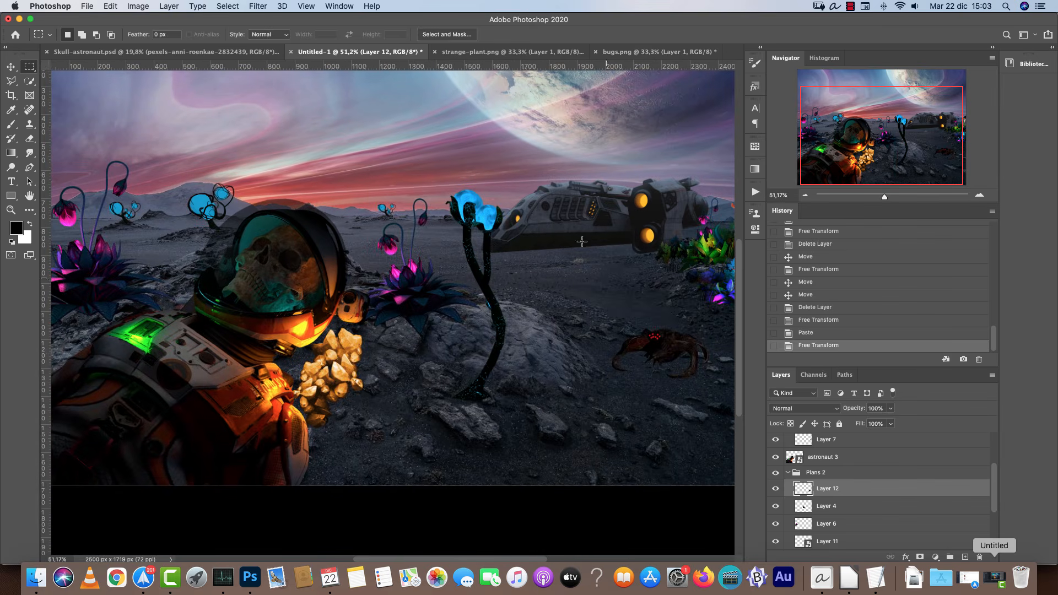
{"action": "left_click", "coordinate": [634, 51]}
{"action": "left_click_drag", "start_coordinate": [110, 275], "coordinate": [338, 365]}
{"action": "key", "text": "super+x"}
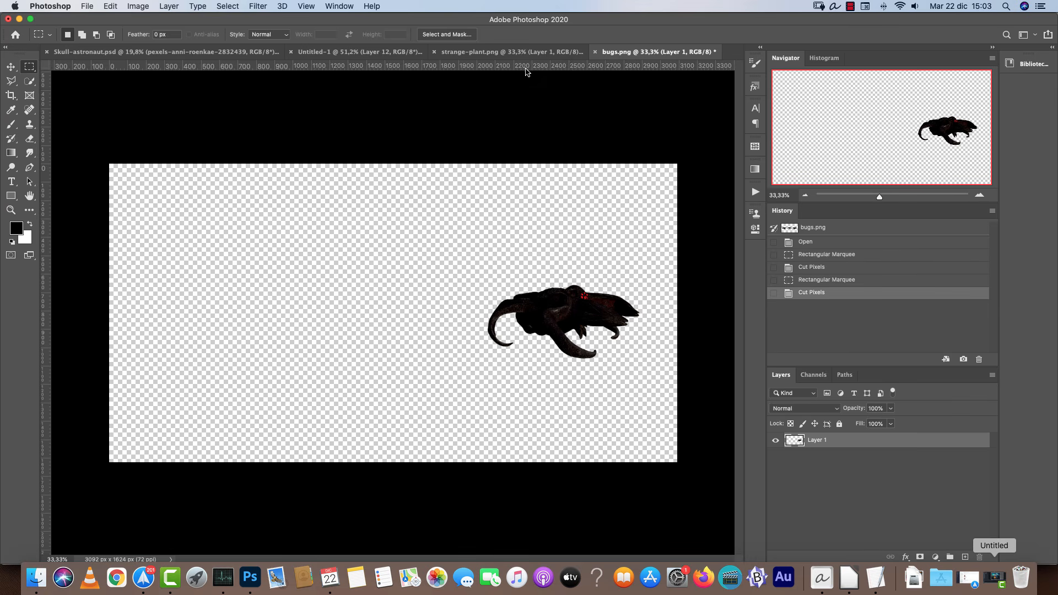
Paste the left bug into the composition, shrink it and move it to the distant ground near the horizon.
{"action": "key", "text": "super+x"}
{"action": "left_click", "coordinate": [359, 51]}
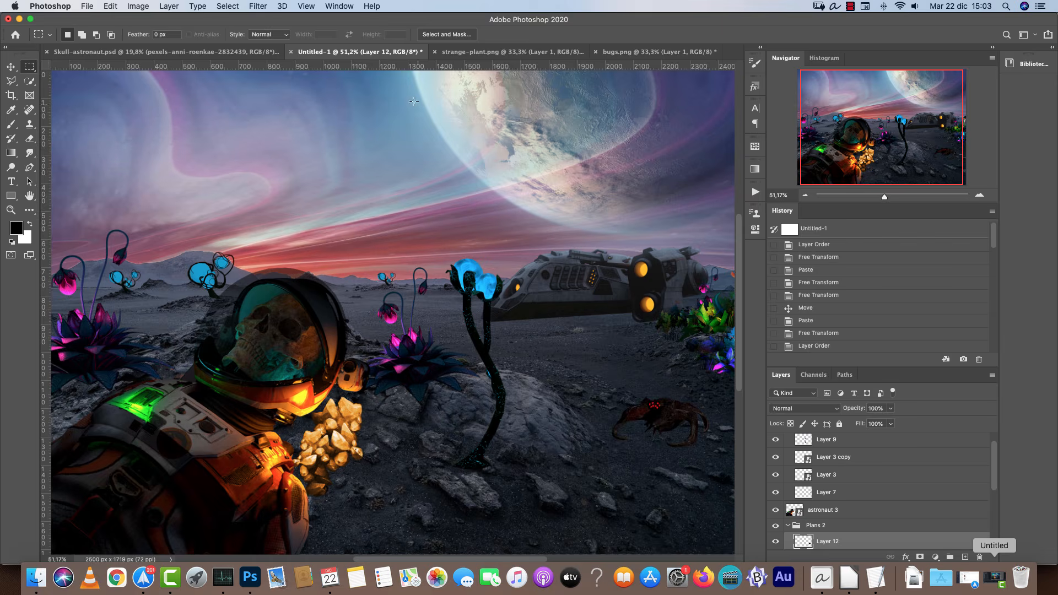
{"action": "key", "text": "super+v"}
{"action": "key", "text": "super+t"}
{"action": "left_click_drag", "start_coordinate": [509, 257], "coordinate": [432, 332]}
{"action": "scroll", "coordinate": [485, 300], "scroll_direction": "up", "scroll_amount": 2}
{"action": "key", "text": "Return"}
{"action": "left_click_drag", "start_coordinate": [514, 380], "coordinate": [446, 353]}
{"action": "key", "text": "v"}
{"action": "left_click_drag", "start_coordinate": [363, 330], "coordinate": [511, 358]}
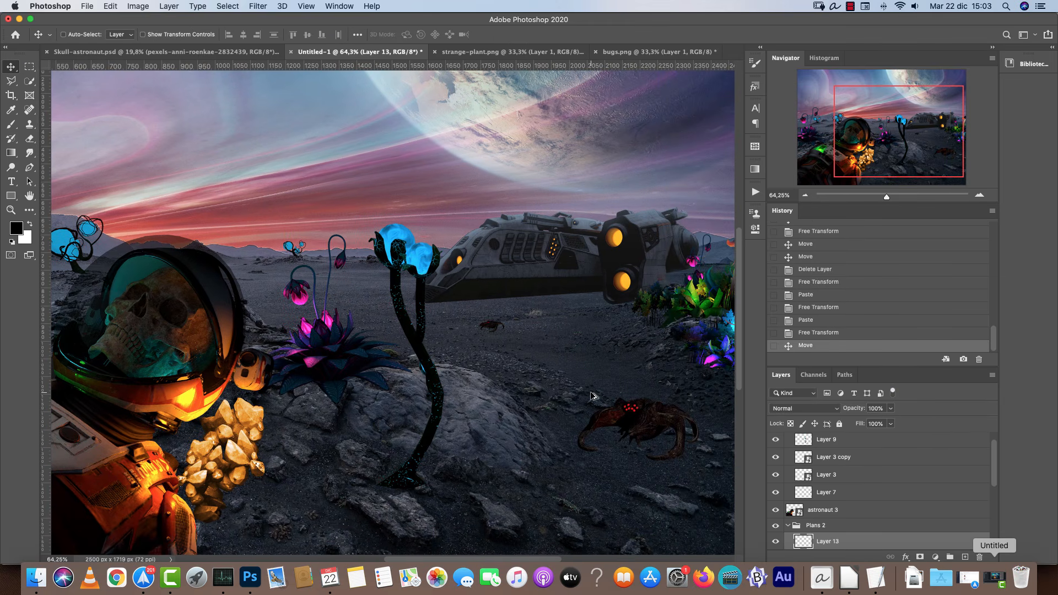
Compare the composition with the finished reference image, zooming into its details.
{"action": "scroll", "coordinate": [511, 358], "scroll_direction": "down", "scroll_amount": 3}
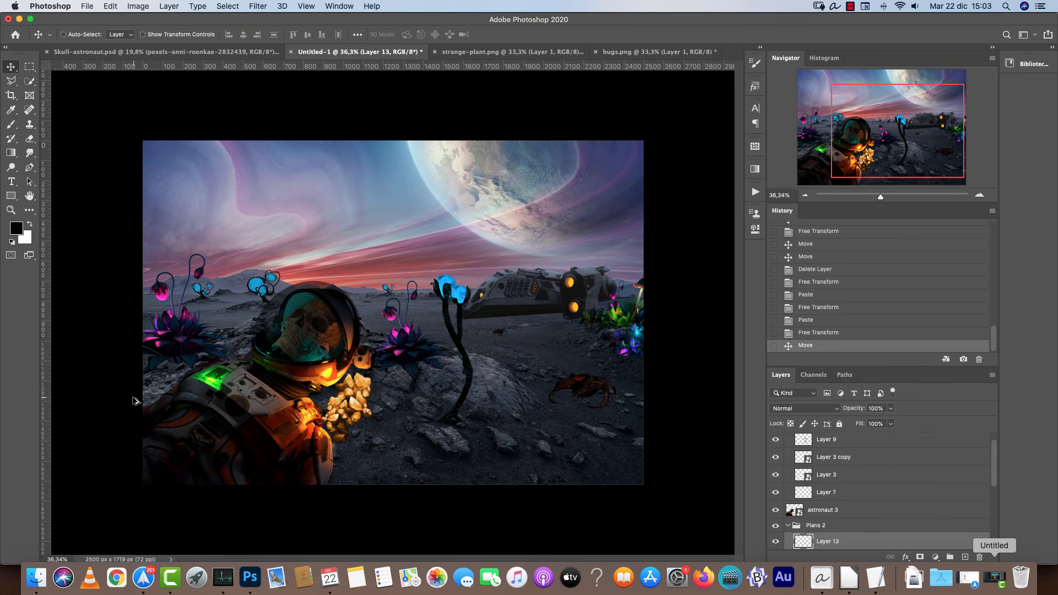
{"action": "scroll", "coordinate": [144, 403], "scroll_direction": "up", "scroll_amount": 5}
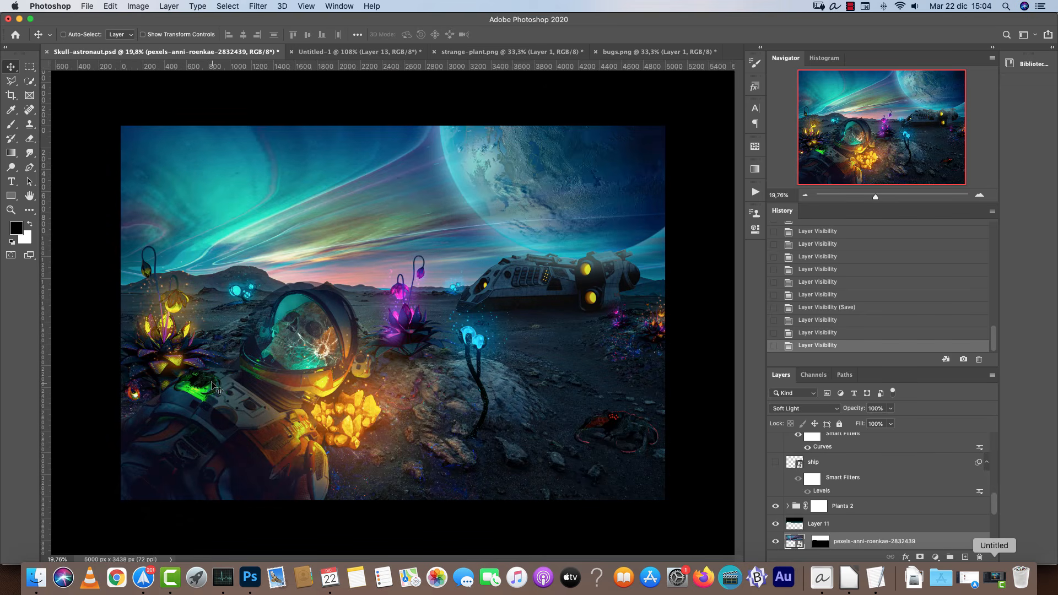
{"action": "scroll", "coordinate": [402, 322], "scroll_direction": "up", "scroll_amount": 6}
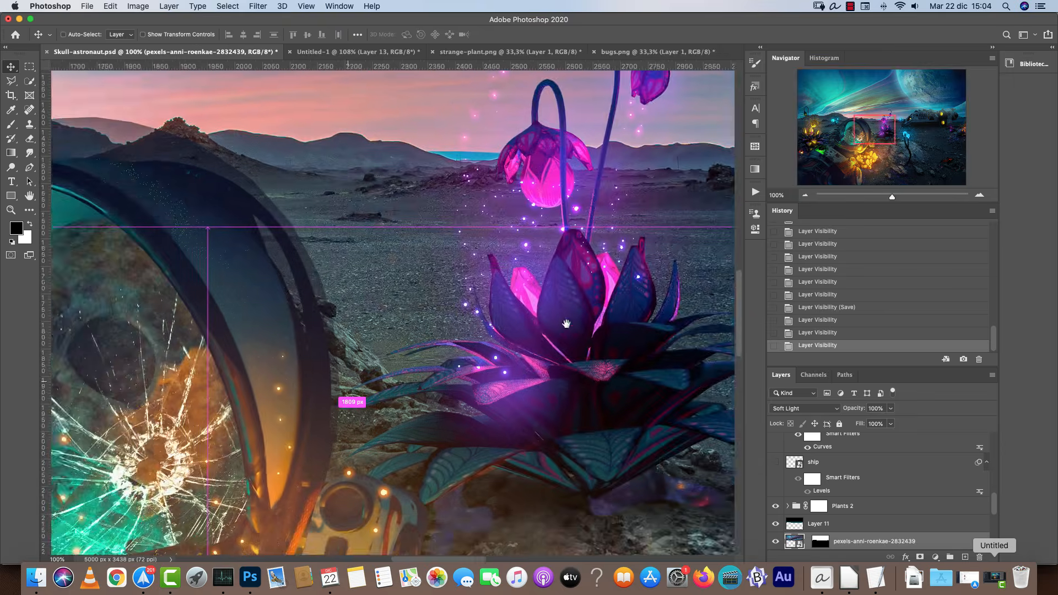
{"action": "left_click_drag", "start_coordinate": [566, 324], "coordinate": [635, 292]}
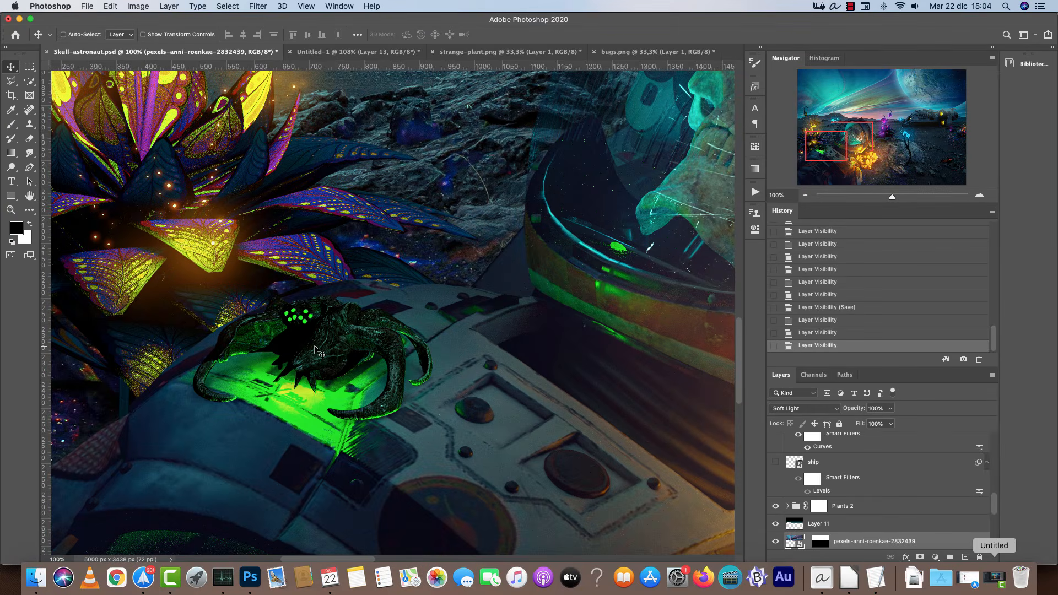
{"action": "scroll", "coordinate": [361, 299], "scroll_direction": "down", "scroll_amount": 5}
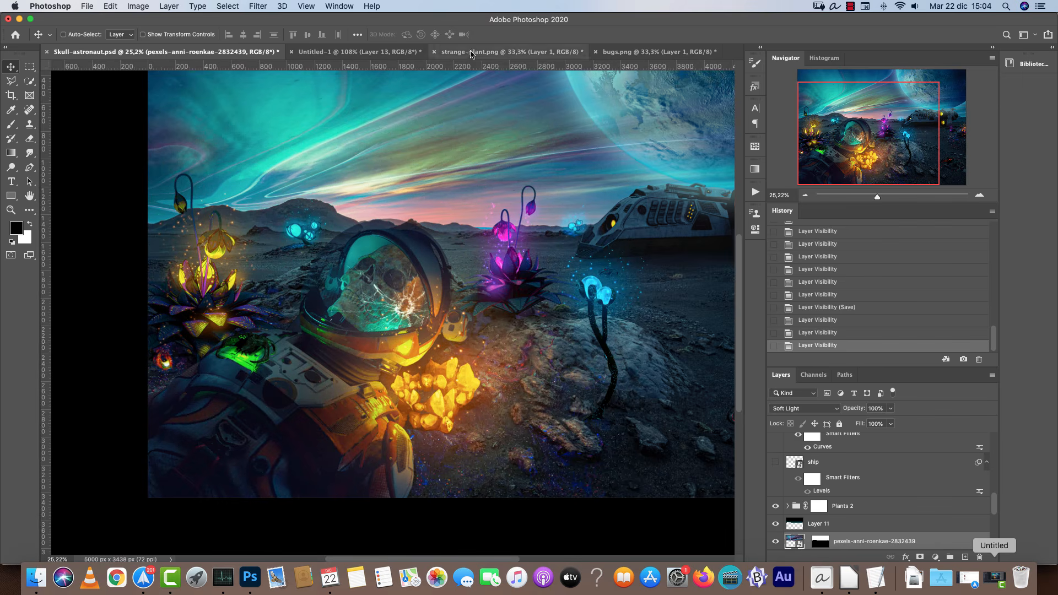
Close the bugs and strange-plant documents without saving.
{"action": "left_click", "coordinate": [631, 55]}
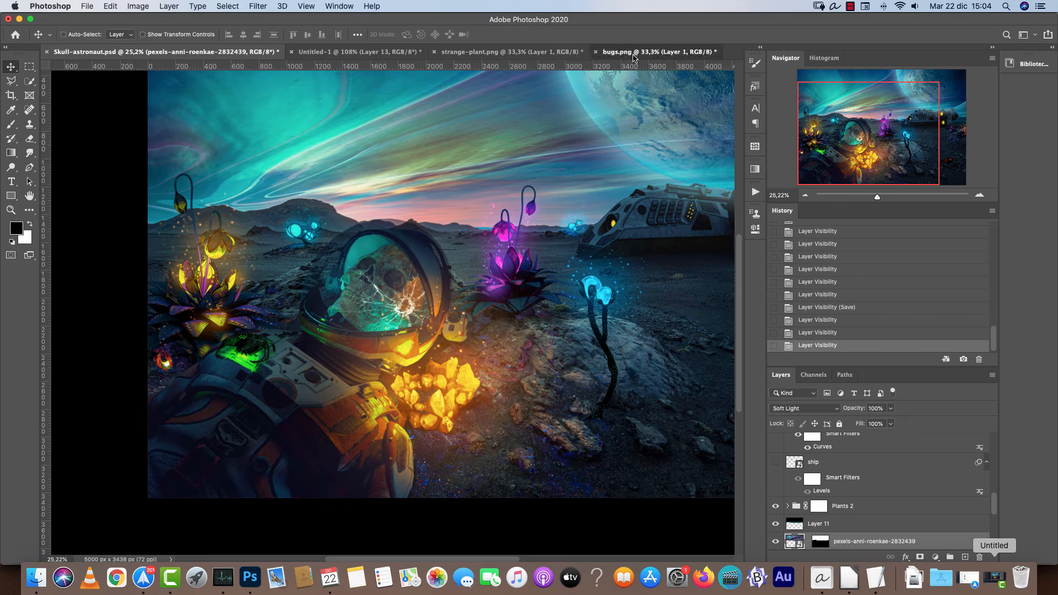
{"action": "key", "text": "super+w"}
{"action": "left_click", "coordinate": [493, 197]}
{"action": "left_click", "coordinate": [550, 51]}
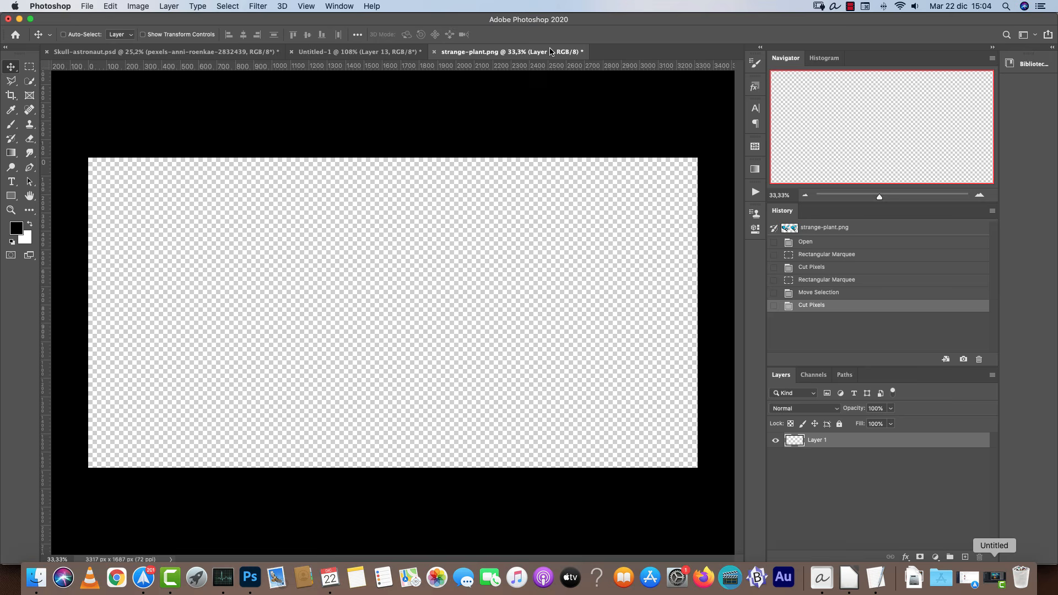
{"action": "key", "text": "super+w"}
{"action": "left_click", "coordinate": [493, 197]}
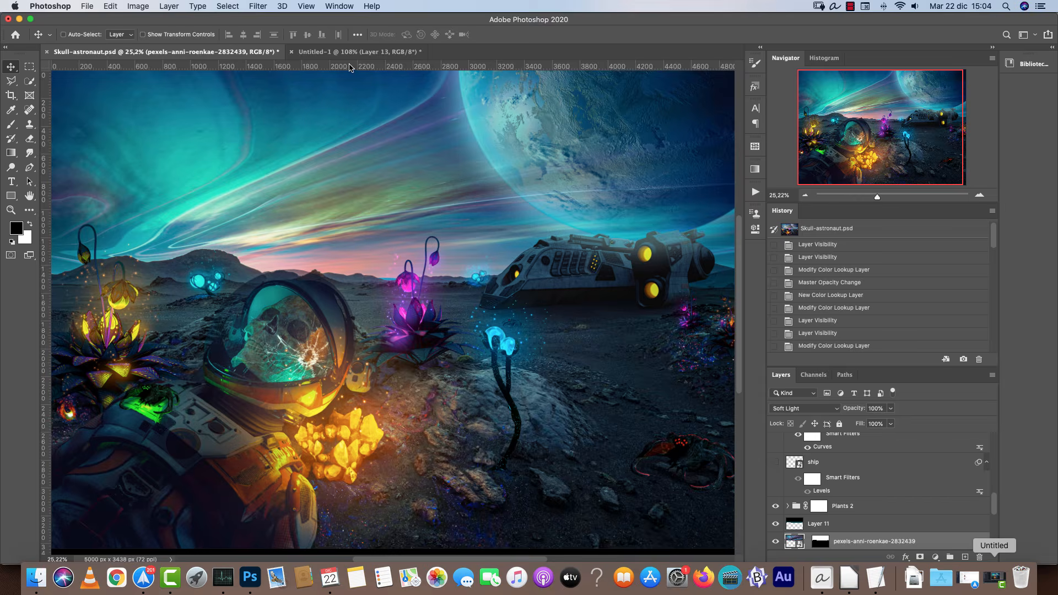
Compare the composition with the reference image, inspecting the flowers, ground and lighting up close.
{"action": "left_click", "coordinate": [350, 53]}
{"action": "scroll", "coordinate": [421, 169], "scroll_direction": "down", "scroll_amount": 10}
{"action": "scroll", "coordinate": [418, 301], "scroll_direction": "up", "scroll_amount": 9}
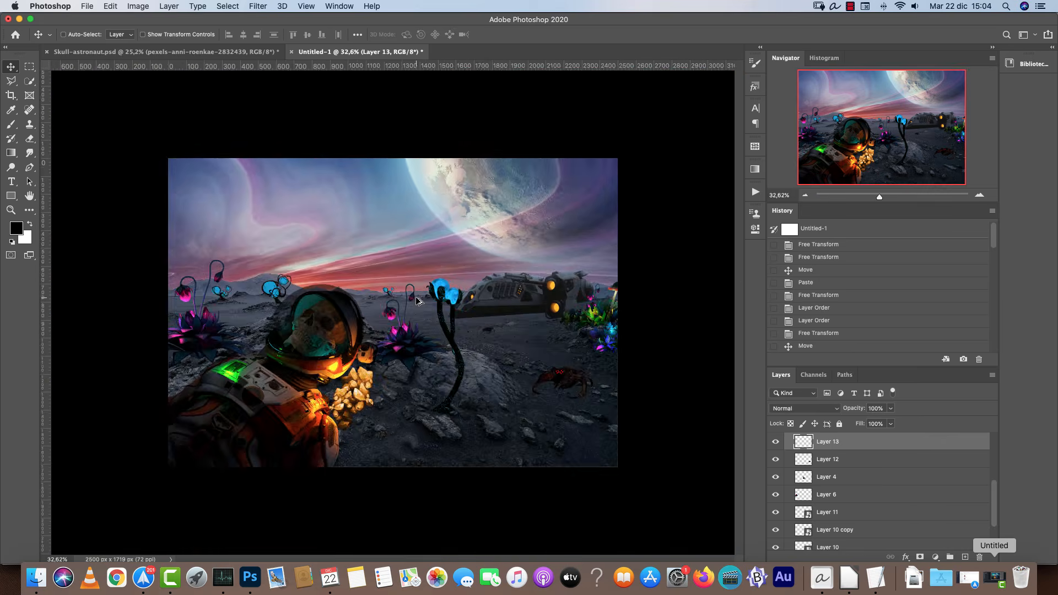
{"action": "left_click", "coordinate": [165, 51]}
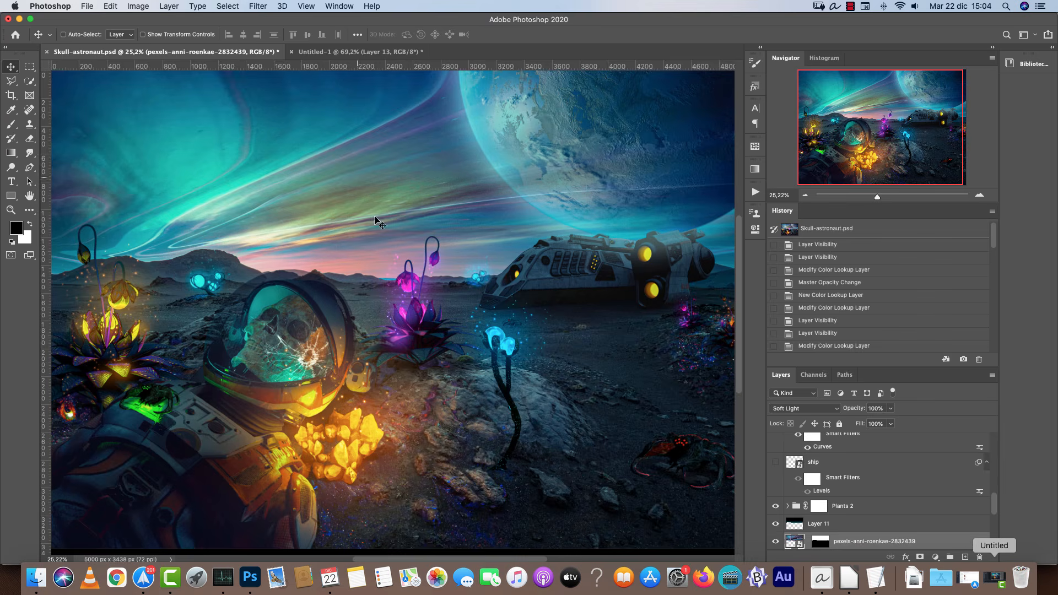
{"action": "scroll", "coordinate": [409, 270], "scroll_direction": "down", "scroll_amount": 2}
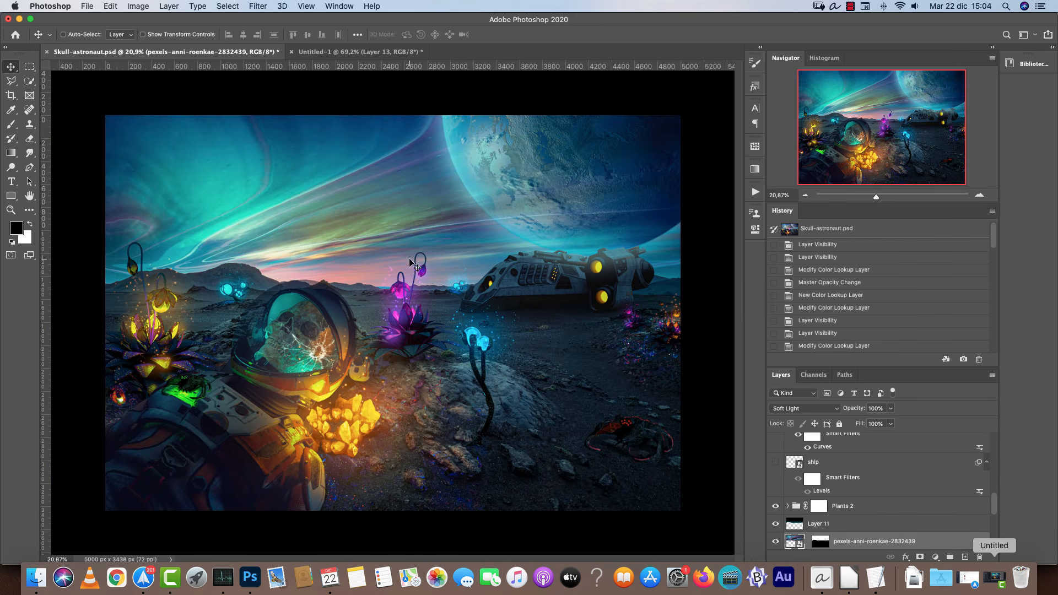
{"action": "scroll", "coordinate": [424, 263], "scroll_direction": "up", "scroll_amount": 6}
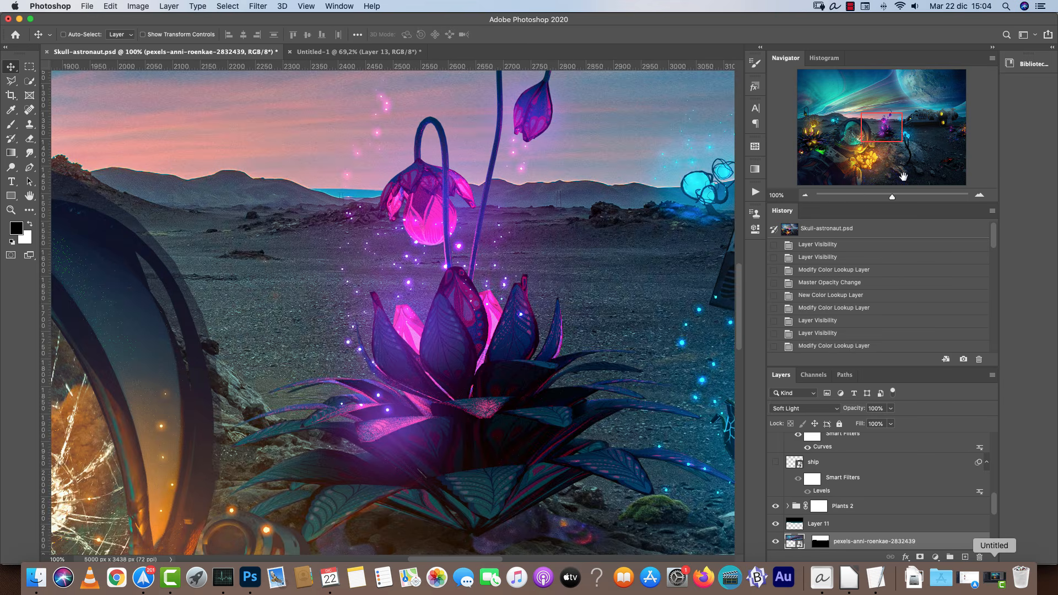
{"action": "left_click_drag", "start_coordinate": [882, 124], "coordinate": [891, 157]}
{"action": "scroll", "coordinate": [501, 333], "scroll_direction": "down", "scroll_amount": 5}
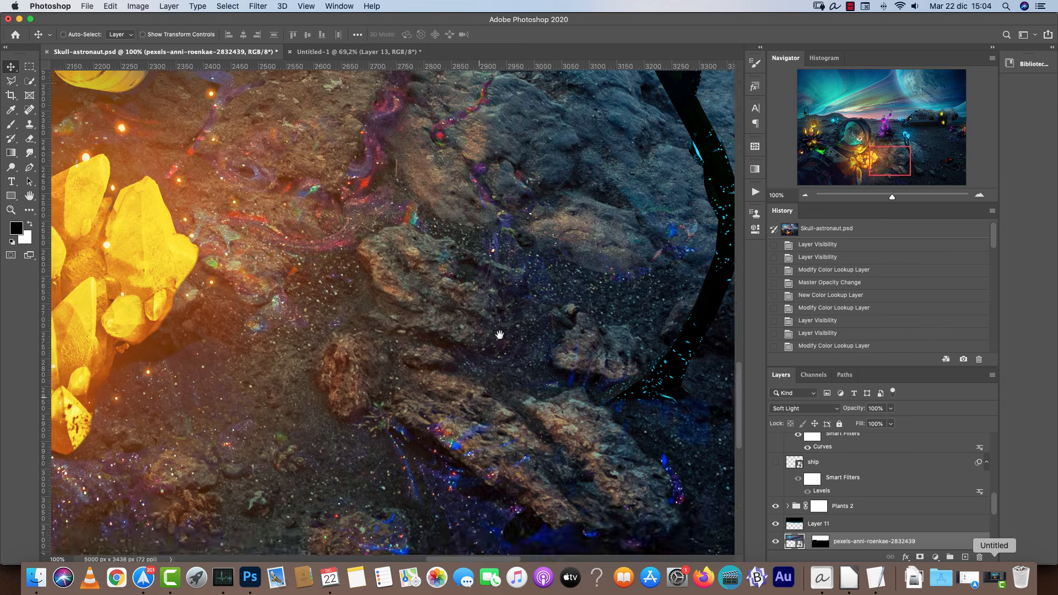
{"action": "scroll", "coordinate": [265, 348], "scroll_direction": "right", "scroll_amount": 20}
{"action": "scroll", "coordinate": [265, 347], "scroll_direction": "up", "scroll_amount": 10}
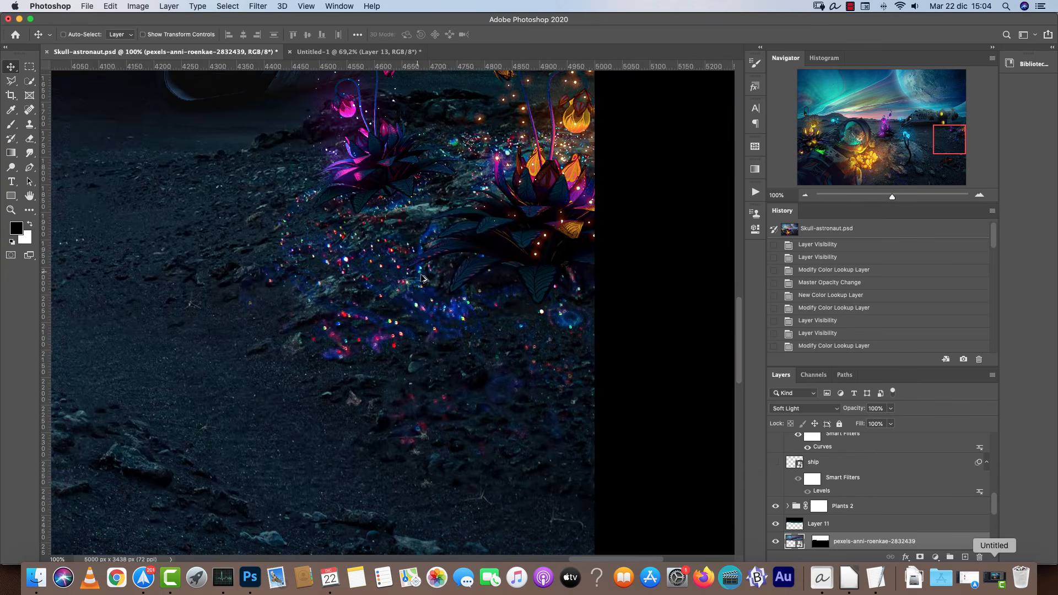
{"action": "scroll", "coordinate": [447, 293], "scroll_direction": "down", "scroll_amount": 10}
{"action": "left_click", "coordinate": [377, 52]}
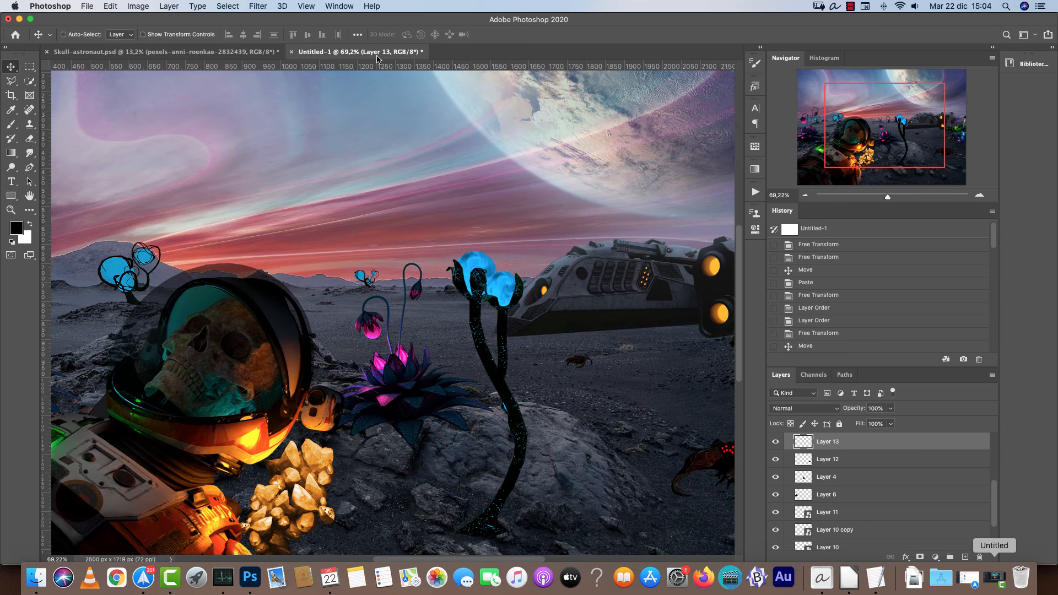
{"action": "scroll", "coordinate": [586, 297], "scroll_direction": "down", "scroll_amount": 10}
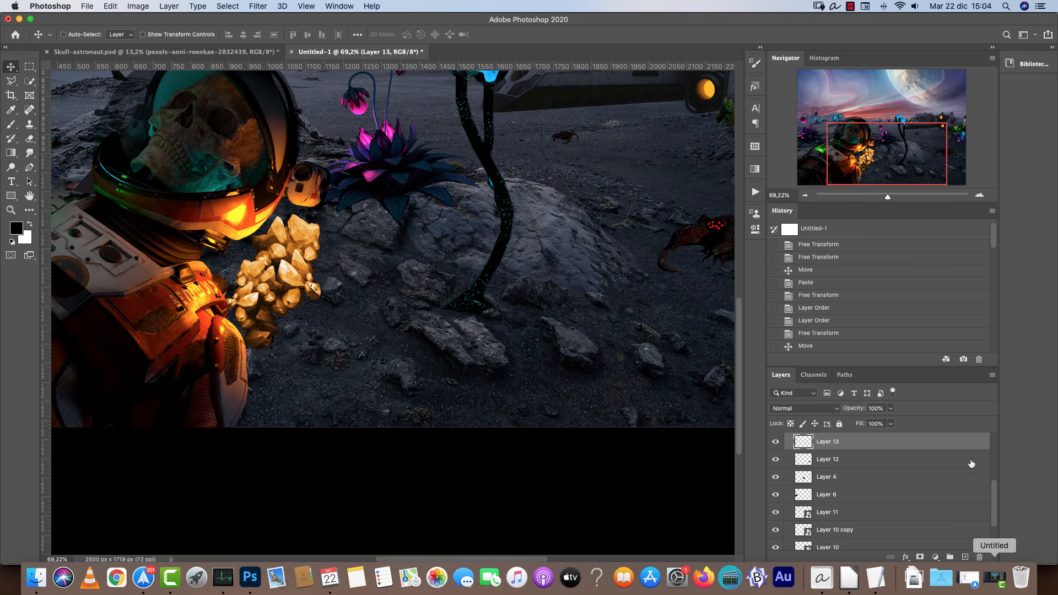
Collapse the plant and layer groups, then add a new empty layer directly above the Ground group.
{"action": "scroll", "coordinate": [842, 461], "scroll_direction": "down", "scroll_amount": 5}
{"action": "scroll", "coordinate": [807, 489], "scroll_direction": "down", "scroll_amount": 3}
{"action": "left_click", "coordinate": [787, 493]}
{"action": "scroll", "coordinate": [787, 493], "scroll_direction": "up", "scroll_amount": 3}
{"action": "scroll", "coordinate": [791, 513], "scroll_direction": "down", "scroll_amount": 1}
{"action": "left_click", "coordinate": [787, 530]}
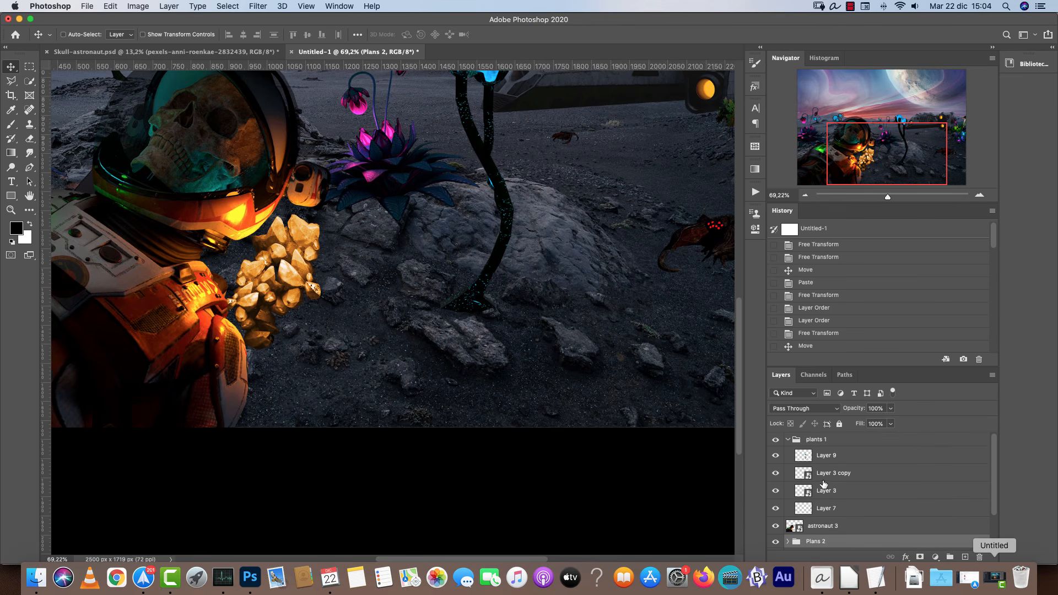
{"action": "left_click", "coordinate": [788, 439]}
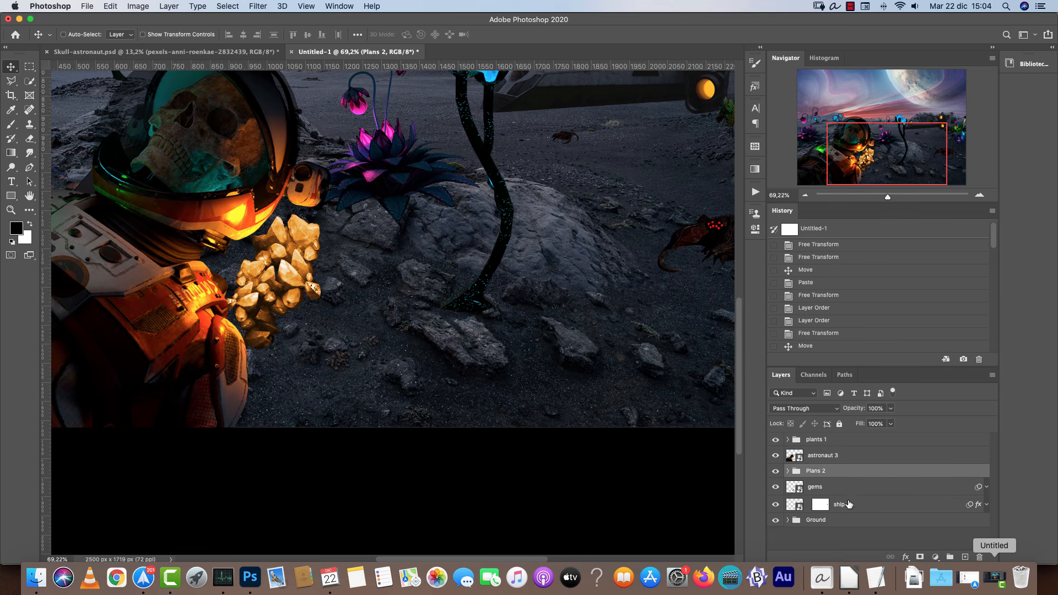
{"action": "left_click", "coordinate": [864, 521]}
{"action": "left_click_drag", "start_coordinate": [931, 521], "coordinate": [965, 556]}
{"action": "left_click", "coordinate": [965, 557]}
Open the texture image pexels-anni-roenkae-2832382.jpg from the Resources folder.
{"action": "key", "text": "super"}
{"action": "key", "text": "super+o"}
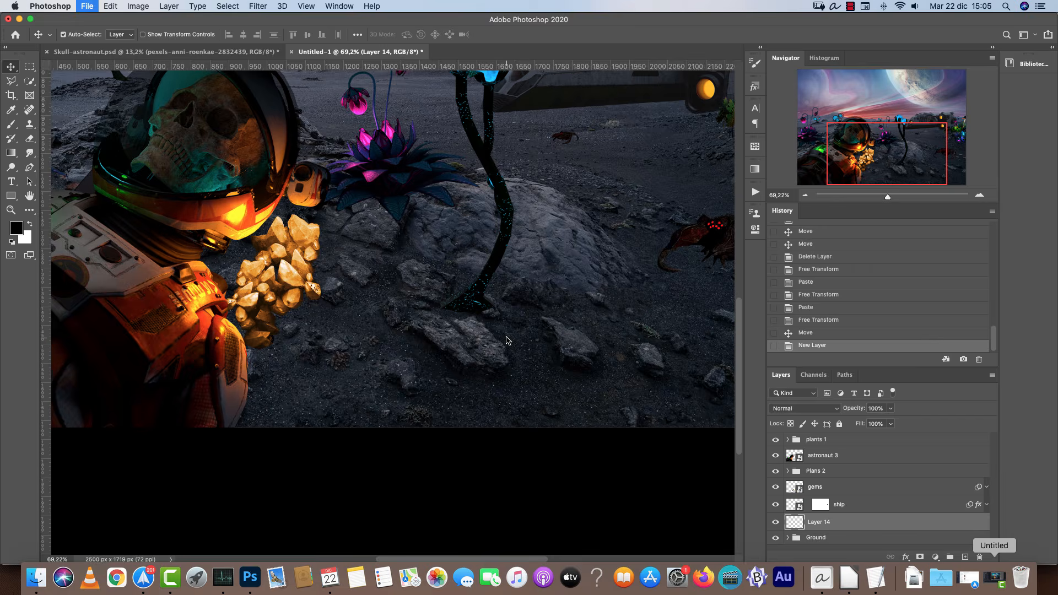
{"action": "left_click", "coordinate": [597, 177]}
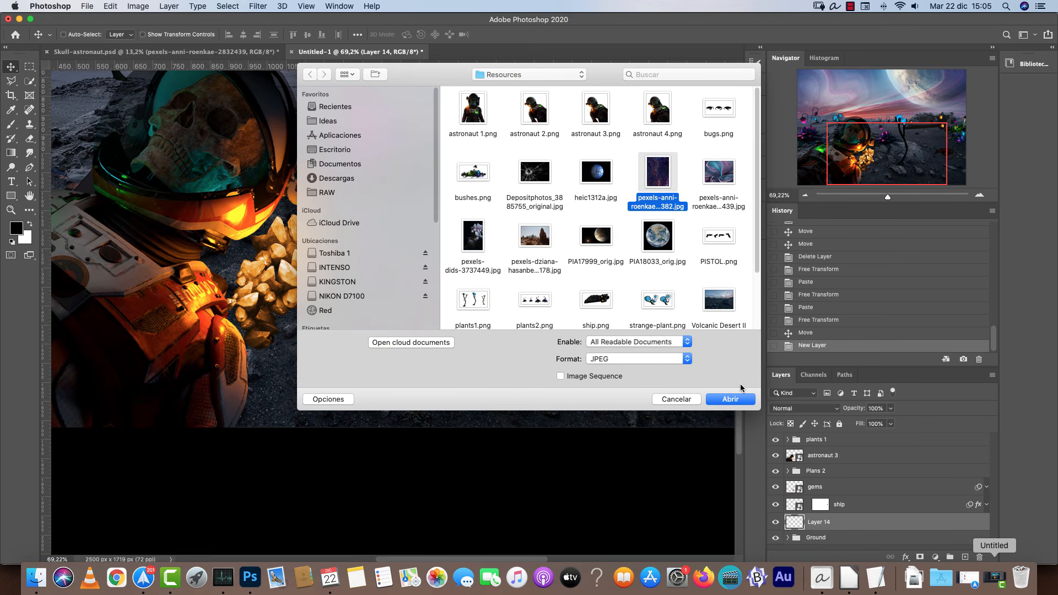
{"action": "left_click", "coordinate": [733, 397]}
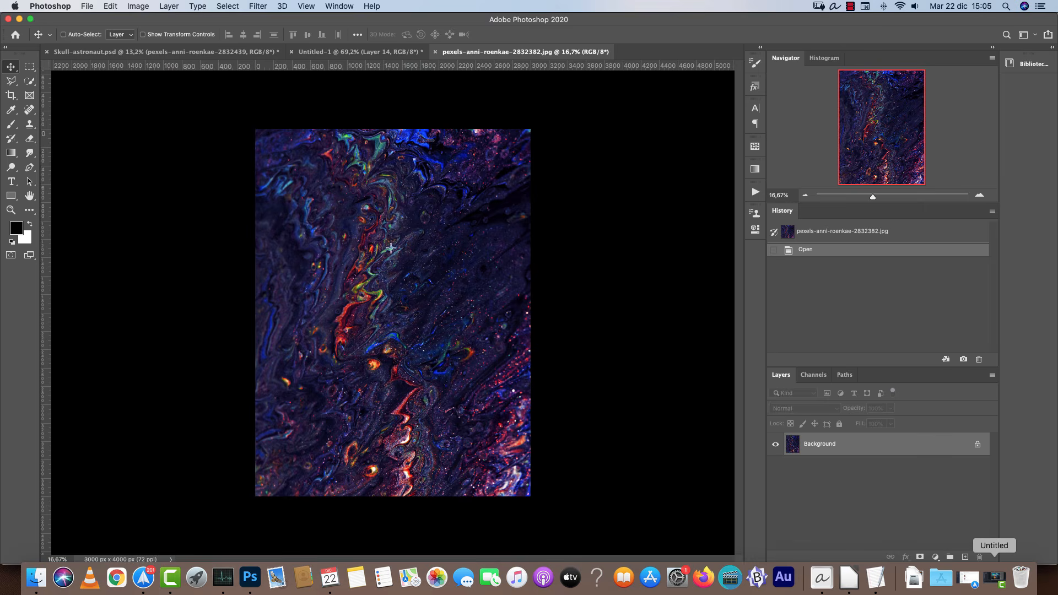
Select a rectangular area in the lower right of the texture, copy it and return to the composition.
{"action": "key", "text": "m"}
{"action": "left_click_drag", "start_coordinate": [404, 242], "coordinate": [529, 424]}
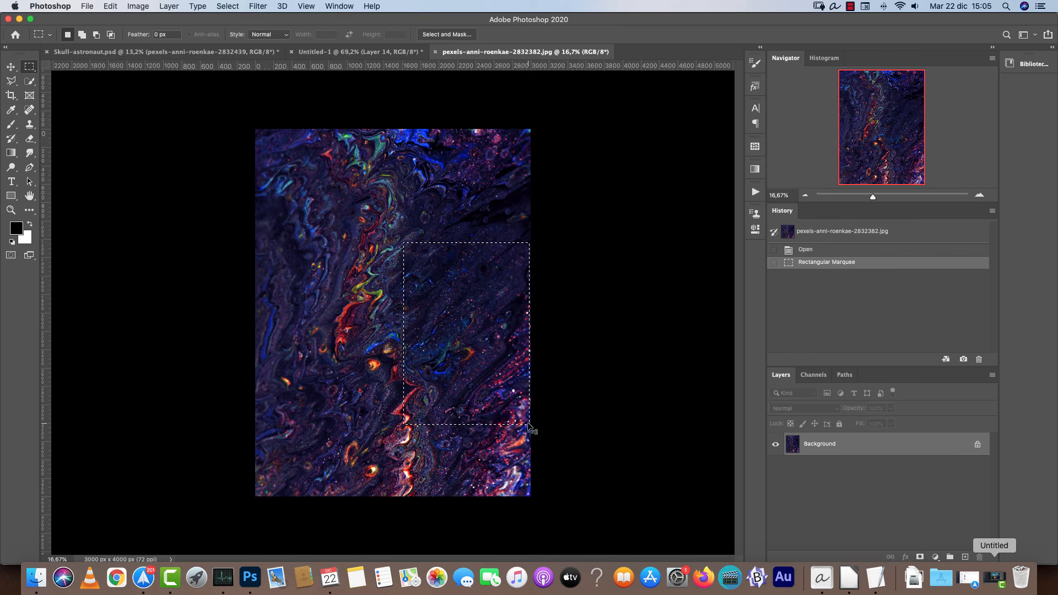
{"action": "key", "text": "super+c"}
{"action": "left_click", "coordinate": [342, 51]}
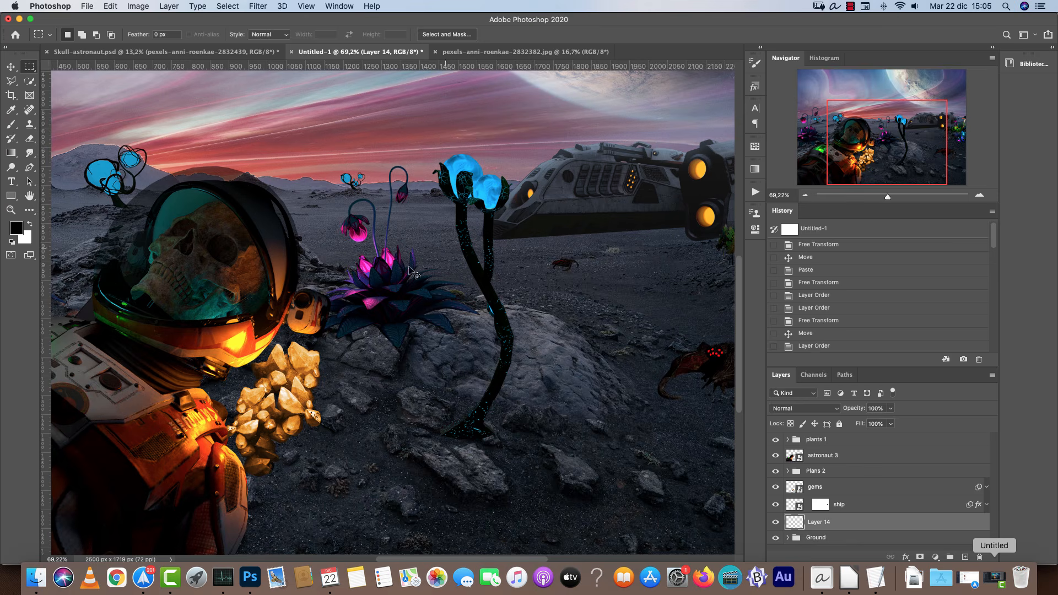
Paste the texture, put it in a group named "color noise" and scale it down beside the crystals.
{"action": "key", "text": "super+v"}
{"action": "key", "text": "super+g"}
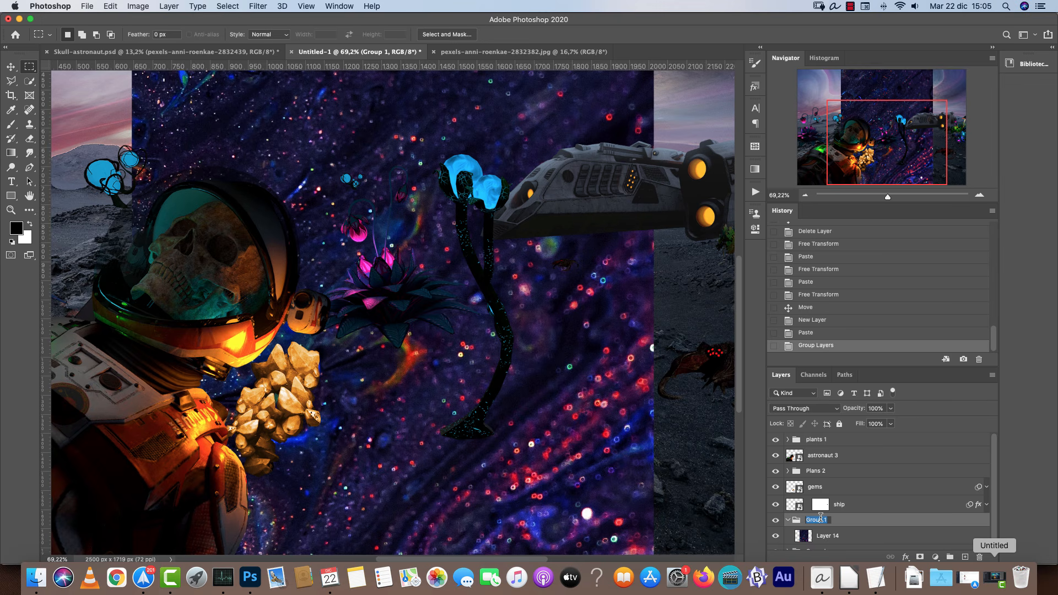
{"action": "type", "text": "color noise"}
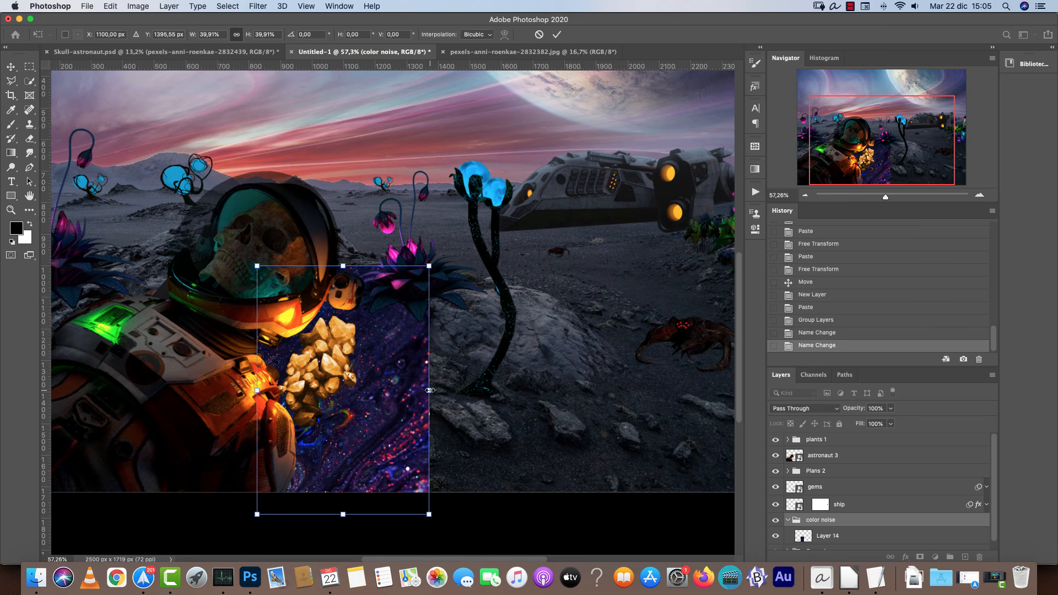
{"action": "key", "text": "Return"}
Set the color noise group's blend mode to Lighten.
{"action": "left_click", "coordinate": [798, 410]}
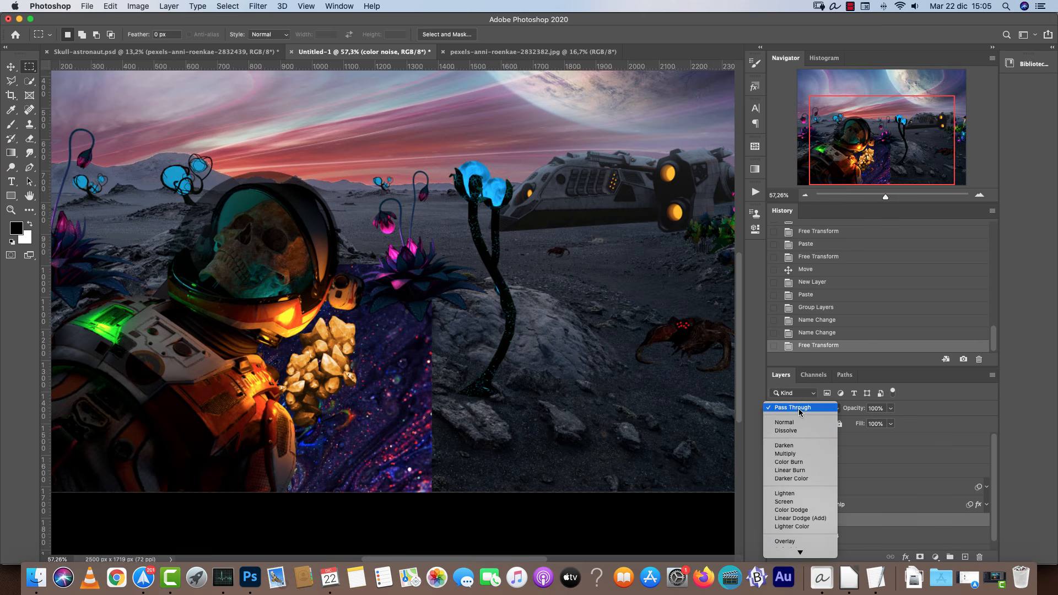
{"action": "left_click", "coordinate": [795, 494]}
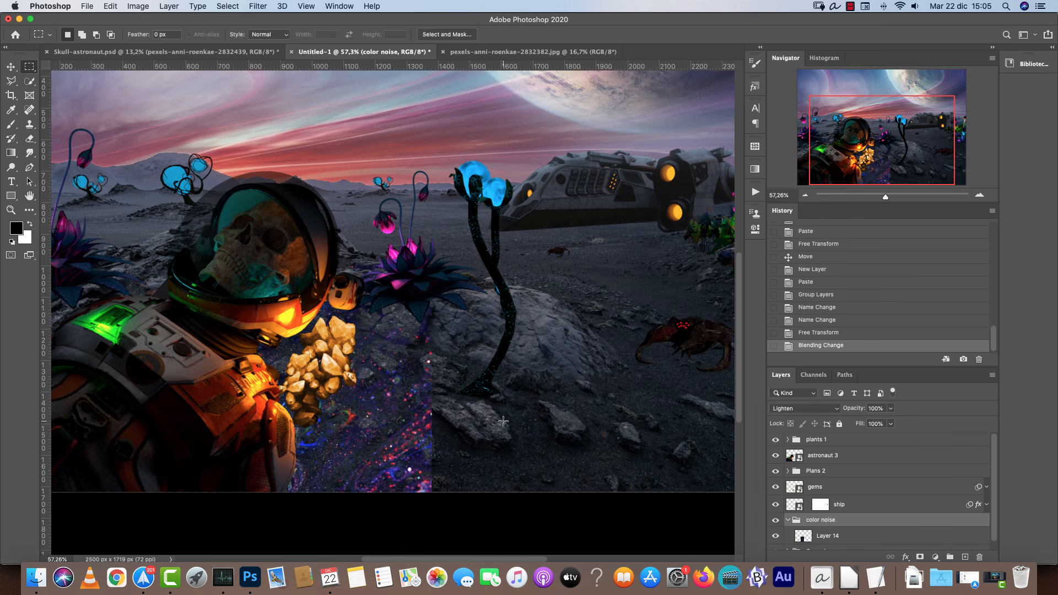
Add a layer mask to the texture layer and paint along its right edge to hide the hard border.
{"action": "key", "text": "super+1"}
{"action": "left_click_drag", "start_coordinate": [415, 436], "coordinate": [353, 248]}
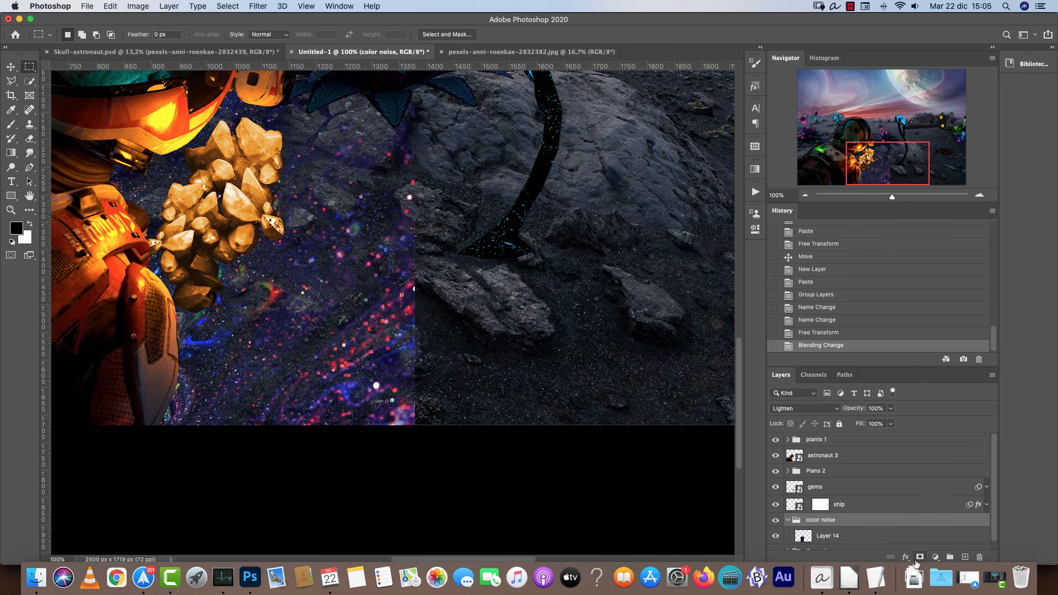
{"action": "left_click", "coordinate": [843, 536]}
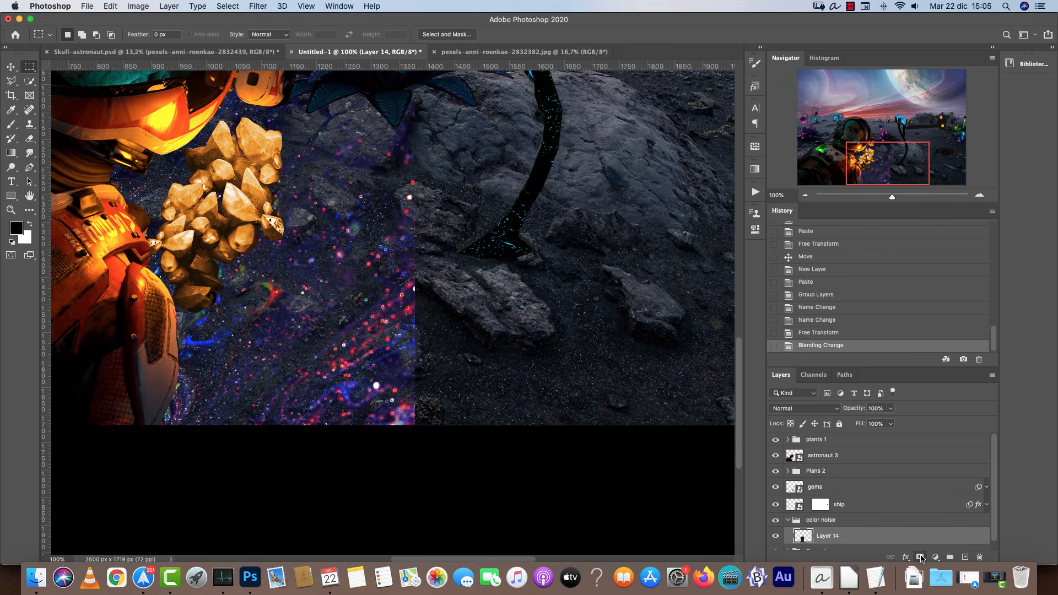
{"action": "left_click", "coordinate": [920, 558]}
{"action": "key", "text": "b"}
{"action": "key", "text": "x"}
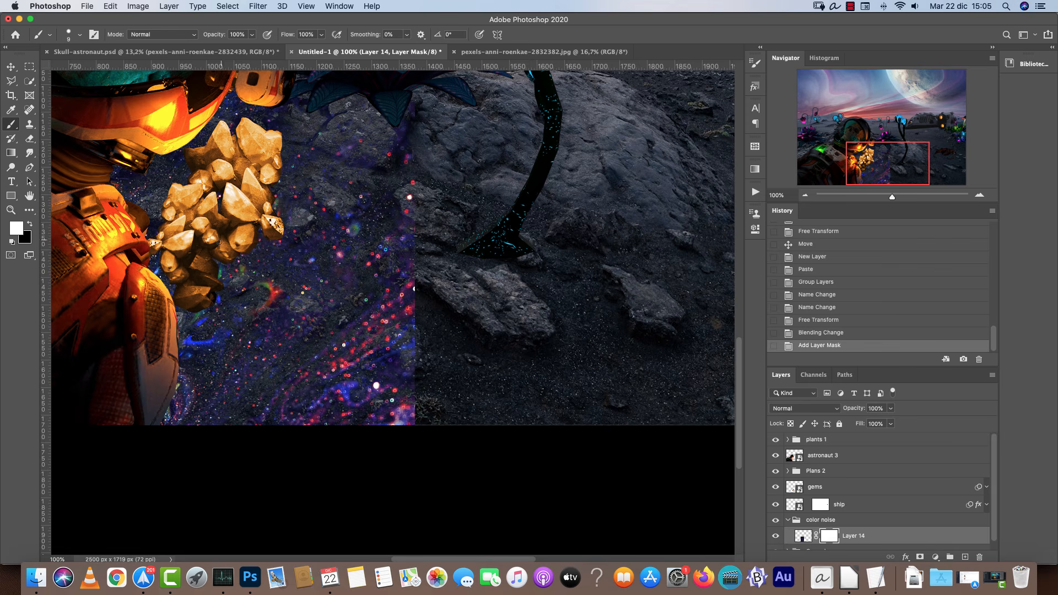
{"action": "key", "text": "bracketright"}
{"action": "key", "text": "bracketright"}
{"action": "key", "text": "bracketright"}
{"action": "key", "text": "bracketright"}
{"action": "key", "text": "bracketright"}
{"action": "key", "text": "bracketright"}
{"action": "left_click", "coordinate": [410, 317]}
{"action": "left_click", "coordinate": [411, 331]}
{"action": "left_click", "coordinate": [414, 353]}
{"action": "left_click", "coordinate": [415, 370]}
{"action": "key", "text": "x"}
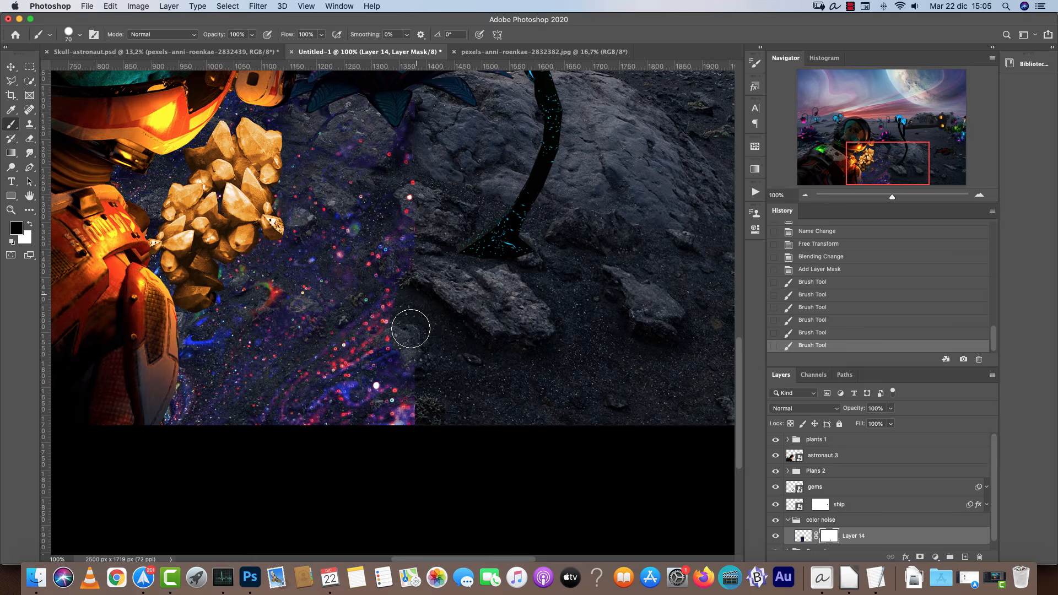
Set the brush hardness to 0% and keep painting the mask to fade the texture edges.
{"action": "right_click", "coordinate": [462, 302]}
{"action": "left_click_drag", "start_coordinate": [543, 289], "coordinate": [515, 289]}
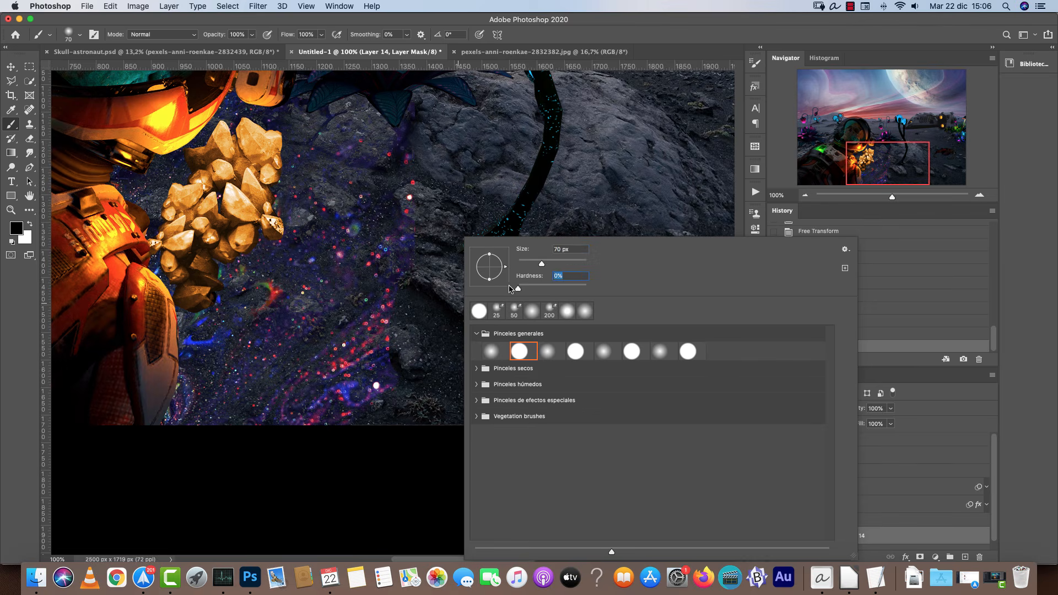
{"action": "left_click", "coordinate": [427, 281]}
{"action": "left_click_drag", "start_coordinate": [427, 281], "coordinate": [410, 242]}
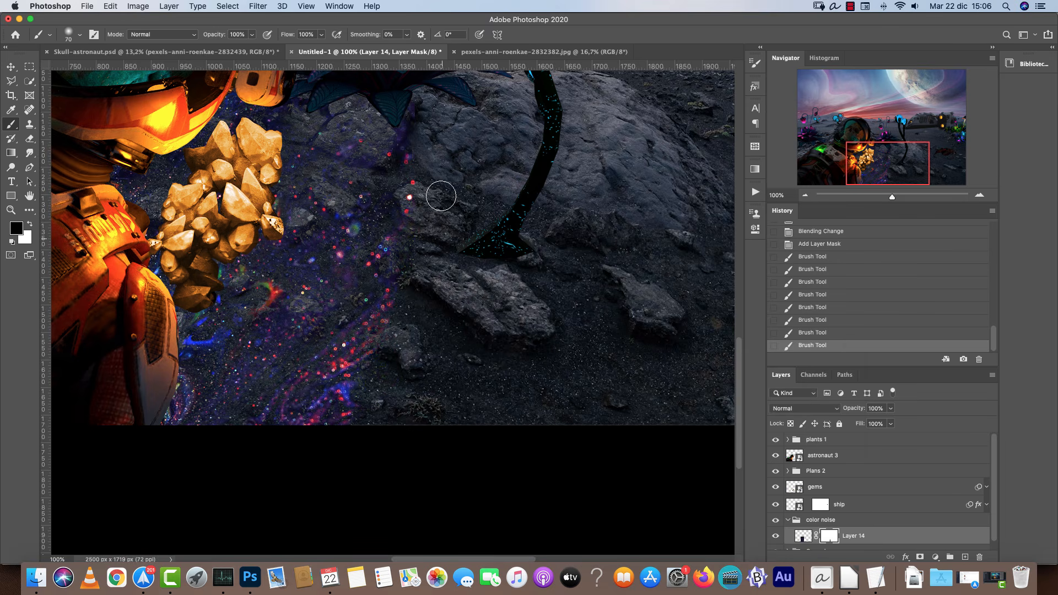
{"action": "mouse_move", "coordinate": [284, 387]}
{"action": "left_mouse_down"}
{"action": "mouse_move", "coordinate": [319, 432]}
{"action": "mouse_move", "coordinate": [262, 373]}
{"action": "mouse_move", "coordinate": [399, 357]}
{"action": "mouse_move", "coordinate": [404, 347]}
{"action": "mouse_move", "coordinate": [375, 374]}
{"action": "mouse_move", "coordinate": [281, 356]}
{"action": "mouse_move", "coordinate": [248, 361]}
{"action": "left_mouse_up"}
Apply Levels to the texture layer, moving the black input slider to darken it.
{"action": "left_click", "coordinate": [803, 538]}
{"action": "key", "text": "super+l"}
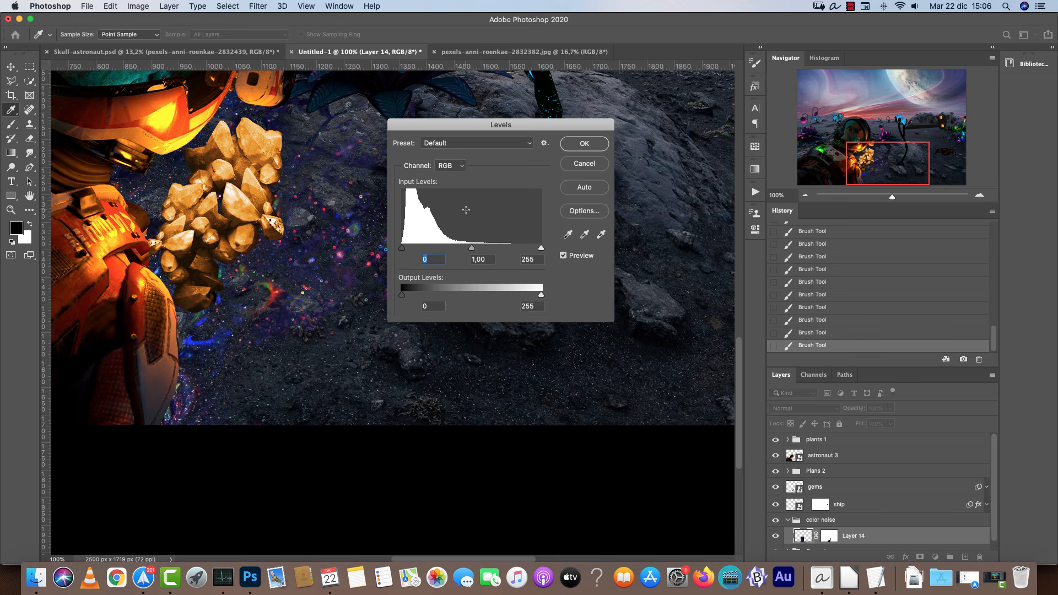
{"action": "left_click_drag", "start_coordinate": [405, 251], "coordinate": [485, 248]}
{"action": "left_click_drag", "start_coordinate": [416, 251], "coordinate": [410, 251]}
{"action": "left_click", "coordinate": [583, 143]}
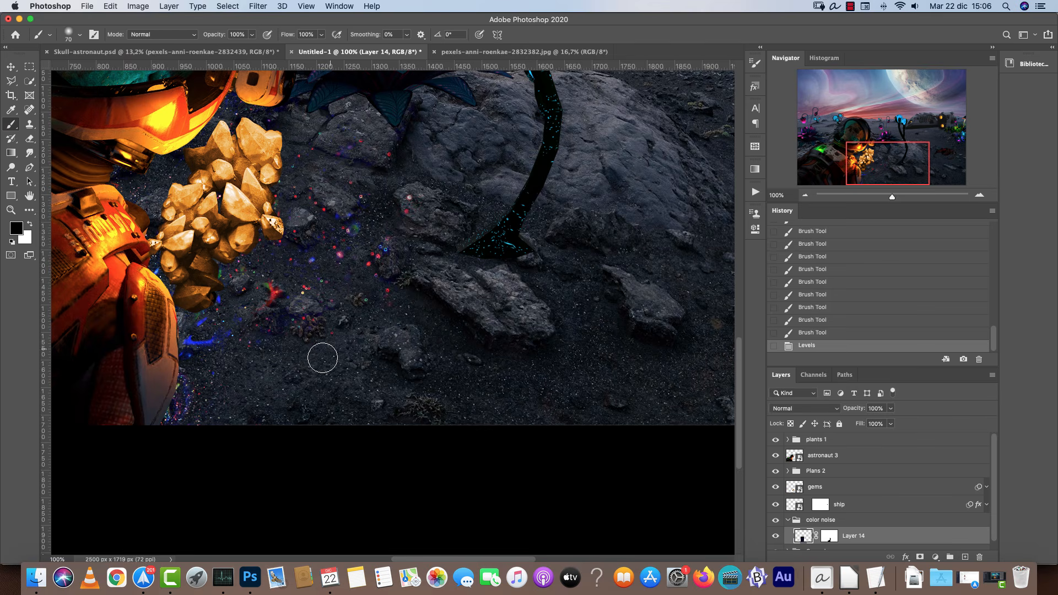
{"action": "mouse_move", "coordinate": [366, 375]}
{"action": "left_mouse_down"}
{"action": "mouse_move", "coordinate": [389, 347]}
{"action": "mouse_move", "coordinate": [370, 353]}
{"action": "left_mouse_up"}
{"action": "left_click_drag", "start_coordinate": [370, 352], "coordinate": [350, 359]}
{"action": "left_click_drag", "start_coordinate": [416, 323], "coordinate": [444, 298]}
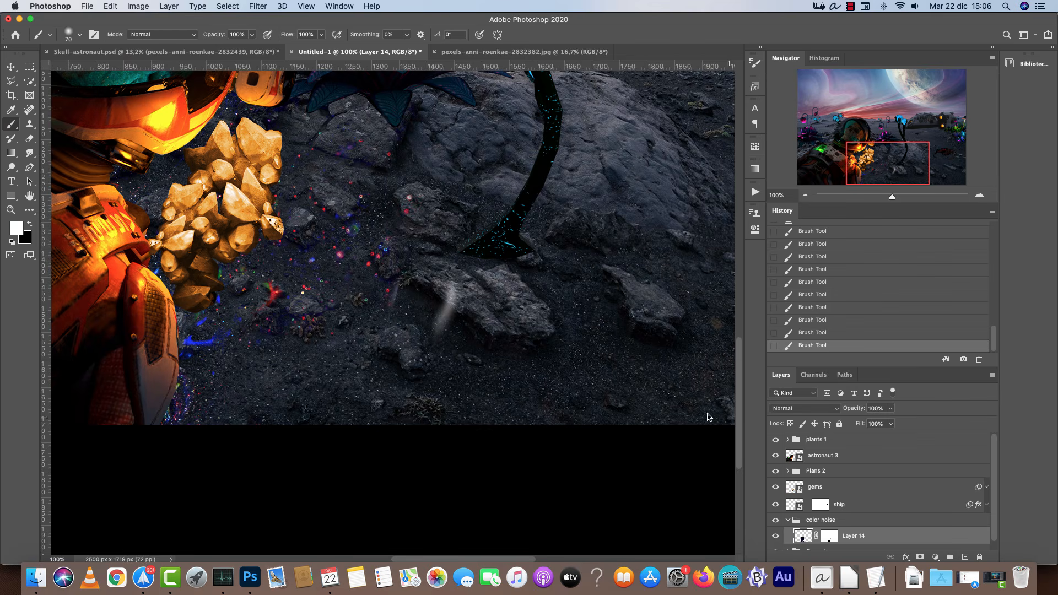
{"action": "left_click", "coordinate": [812, 257]}
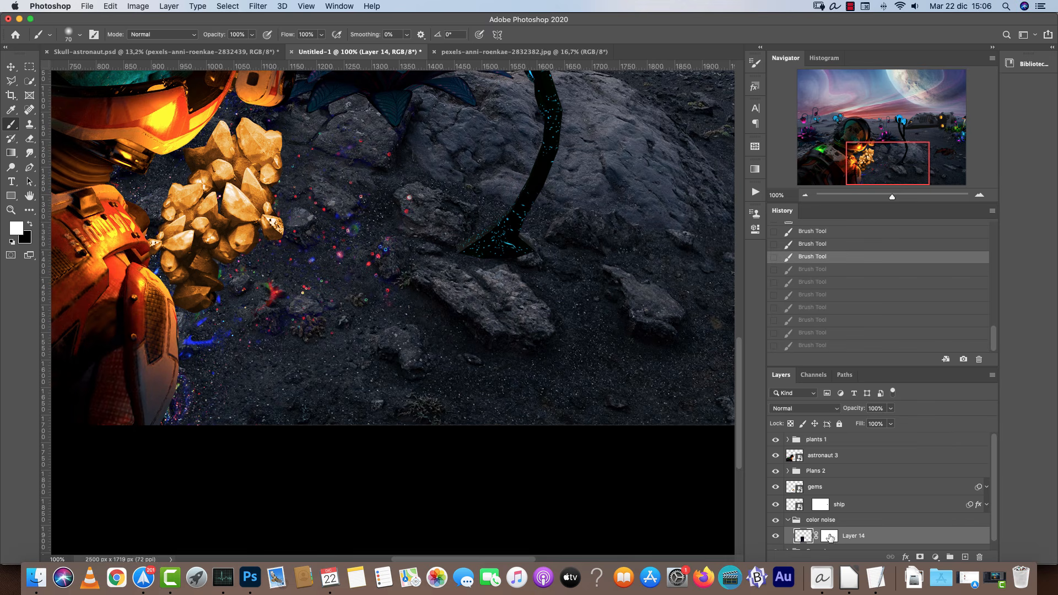
Paint on the texture's mask to hide more of it over the lower ground near the crystals.
{"action": "left_click", "coordinate": [830, 538]}
{"action": "left_click_drag", "start_coordinate": [272, 322], "coordinate": [284, 352]}
{"action": "left_click_drag", "start_coordinate": [255, 391], "coordinate": [276, 376]}
{"action": "left_click_drag", "start_coordinate": [347, 356], "coordinate": [302, 392]}
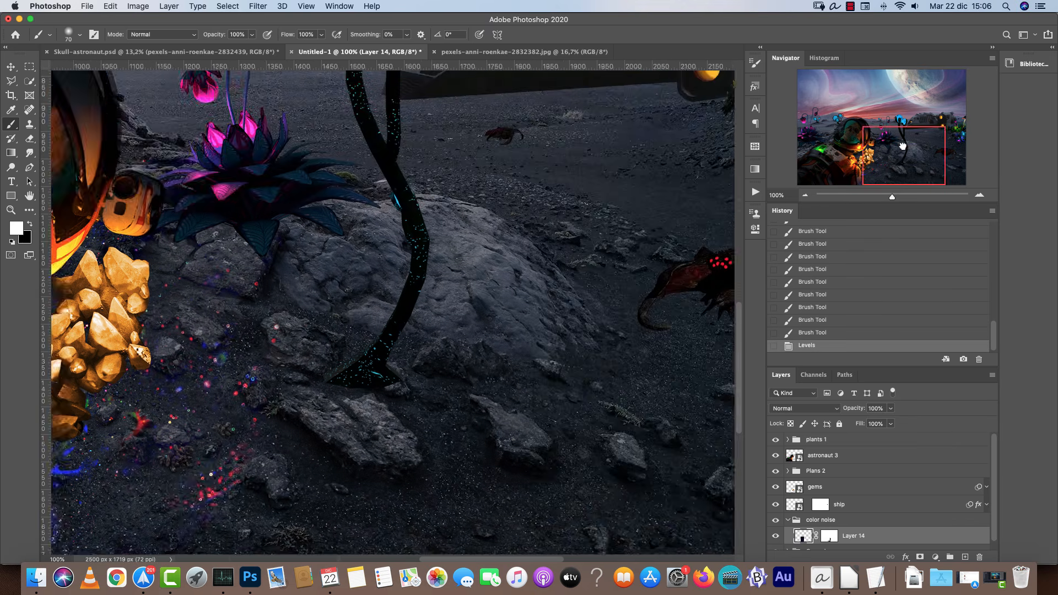
Paste the texture again and scale it down over the alien plants beside the spaceship.
{"action": "left_click_drag", "start_coordinate": [733, 303], "coordinate": [460, 396]}
{"action": "key", "text": "super+v"}
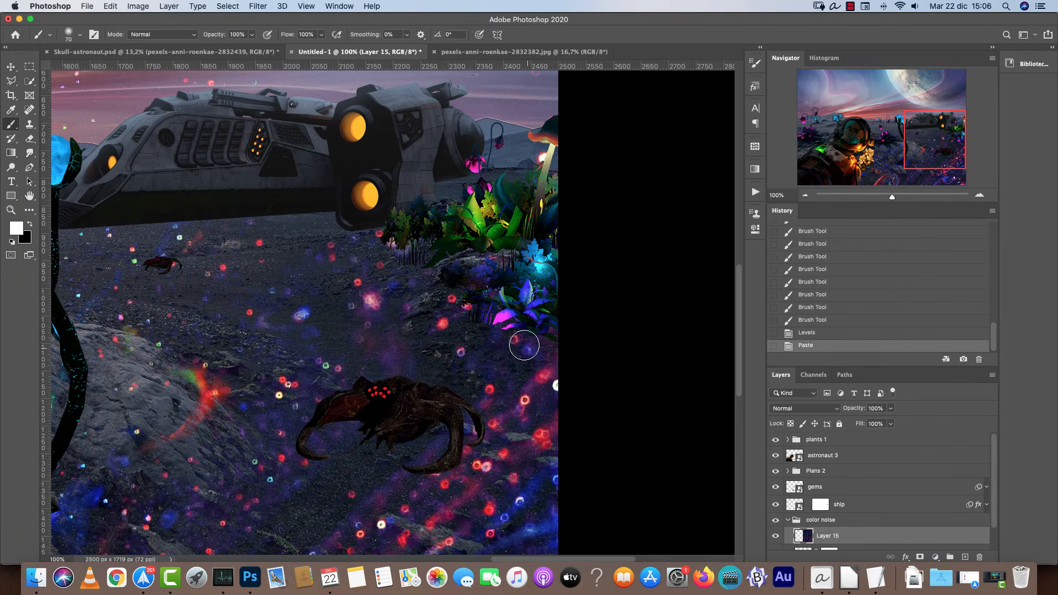
{"action": "key", "text": "super+t"}
{"action": "left_click_drag", "start_coordinate": [554, 285], "coordinate": [353, 196]}
{"action": "left_click_drag", "start_coordinate": [308, 234], "coordinate": [503, 272]}
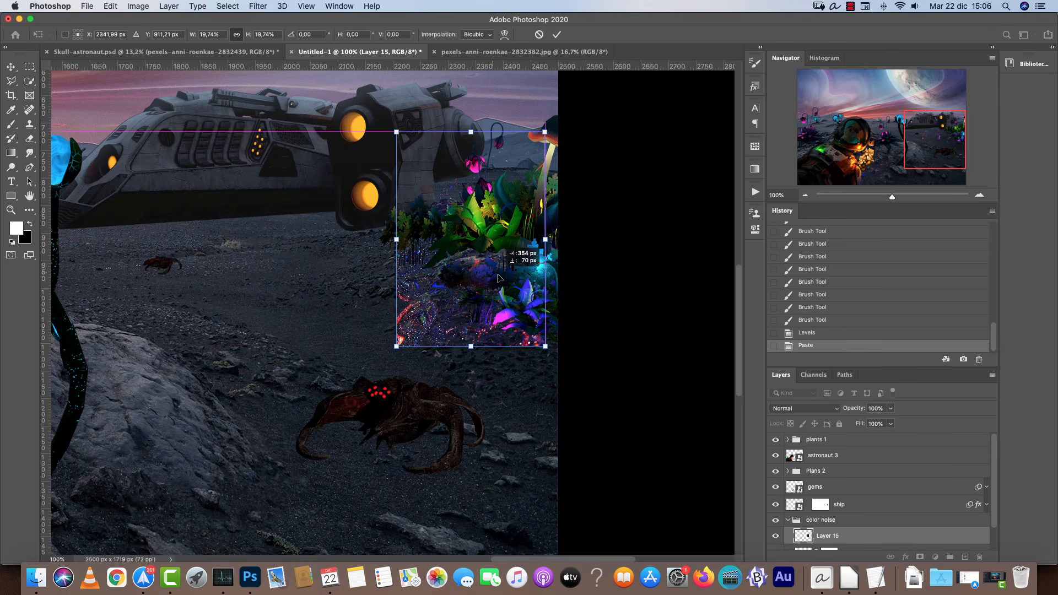
{"action": "mouse_move", "coordinate": [546, 240]}
{"action": "left_mouse_down"}
{"action": "mouse_move", "coordinate": [583, 240]}
{"action": "mouse_move", "coordinate": [520, 265]}
{"action": "left_mouse_up"}
{"action": "key", "text": "Return"}
Add a layer mask to the second texture and paint it with a smaller brush so it only shows around the plants.
{"action": "key", "text": "b"}
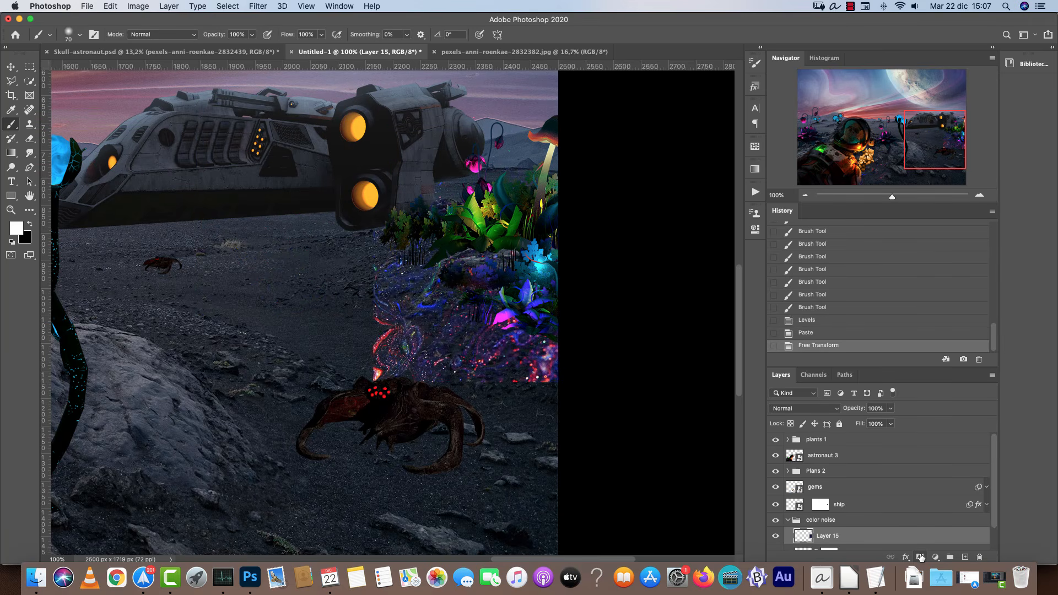
{"action": "left_click", "coordinate": [920, 557], "text": "alt"}
{"action": "key", "text": "x"}
{"action": "key", "text": "x"}
{"action": "key", "text": "bracketleft"}
{"action": "key", "text": "bracketleft"}
{"action": "mouse_move", "coordinate": [419, 259]}
{"action": "left_mouse_down"}
{"action": "mouse_move", "coordinate": [392, 265]}
{"action": "mouse_move", "coordinate": [409, 282]}
{"action": "mouse_move", "coordinate": [444, 282]}
{"action": "mouse_move", "coordinate": [457, 300]}
{"action": "left_mouse_up"}
{"action": "left_click_drag", "start_coordinate": [436, 303], "coordinate": [428, 307]}
{"action": "left_click_drag", "start_coordinate": [493, 324], "coordinate": [549, 348]}
{"action": "left_click_drag", "start_coordinate": [537, 339], "coordinate": [527, 357]}
{"action": "left_click_drag", "start_coordinate": [467, 330], "coordinate": [475, 325]}
{"action": "left_click_drag", "start_coordinate": [385, 274], "coordinate": [402, 298]}
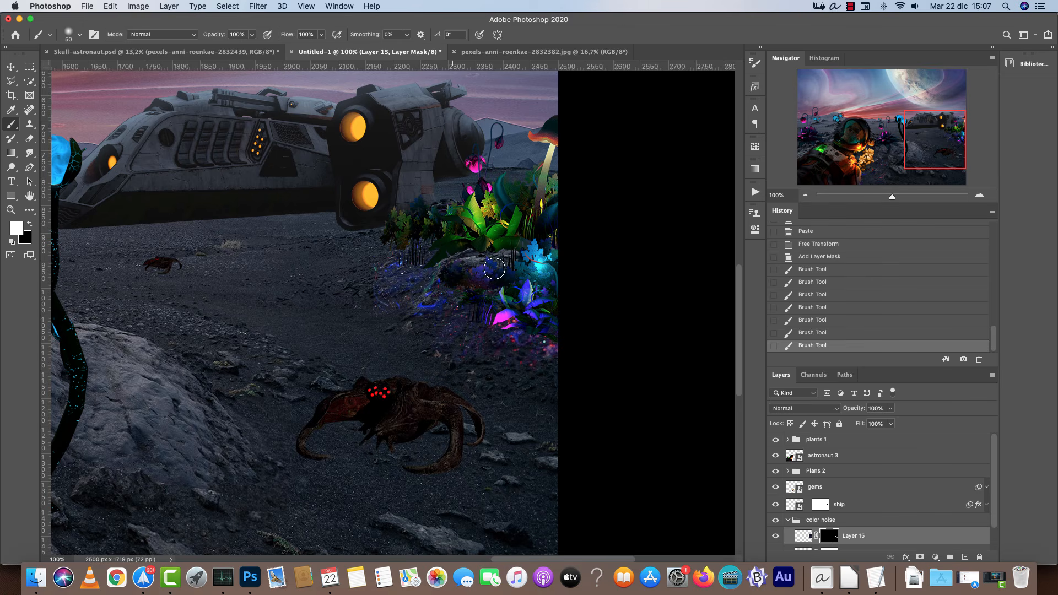
{"action": "left_click_drag", "start_coordinate": [545, 251], "coordinate": [543, 264]}
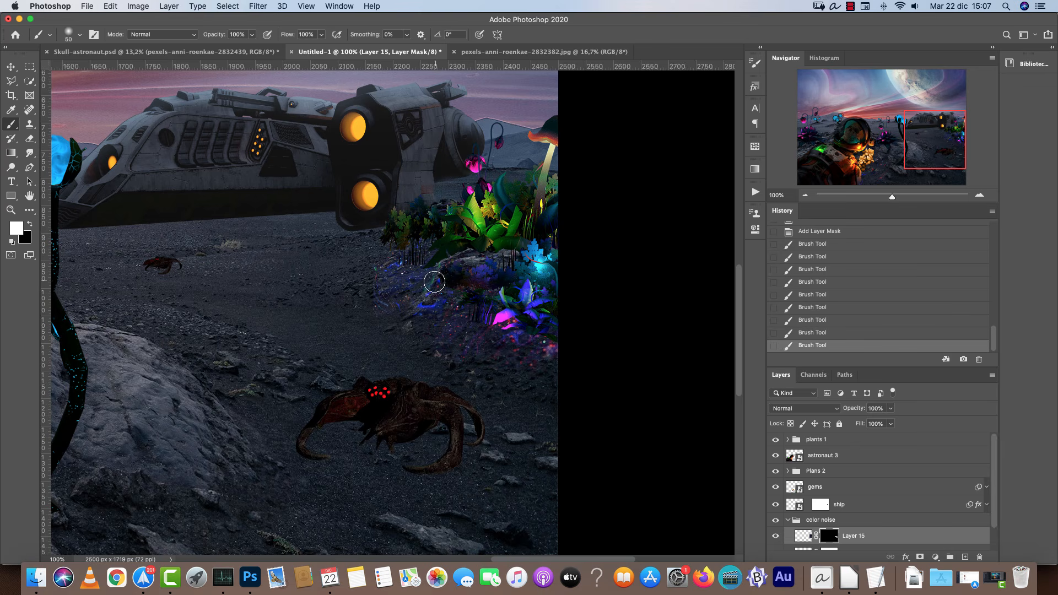
Paint the mask to hide the texture on the ground left of the plants.
{"action": "key", "text": "x"}
{"action": "left_click_drag", "start_coordinate": [378, 276], "coordinate": [378, 328]}
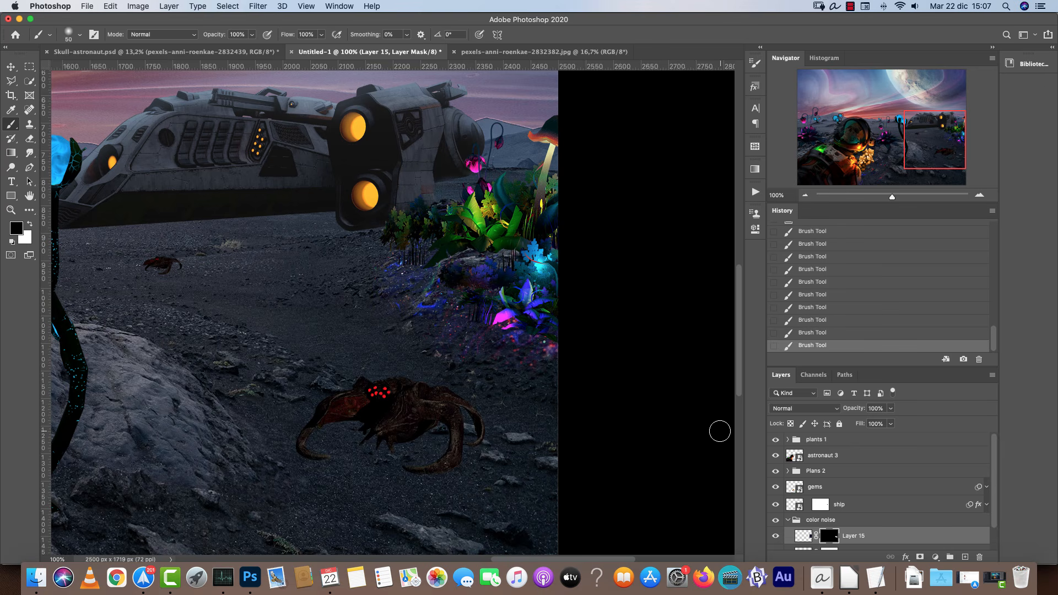
{"action": "key", "text": "super+minus"}
{"action": "key", "text": "super+minus"}
{"action": "key", "text": "super+minus"}
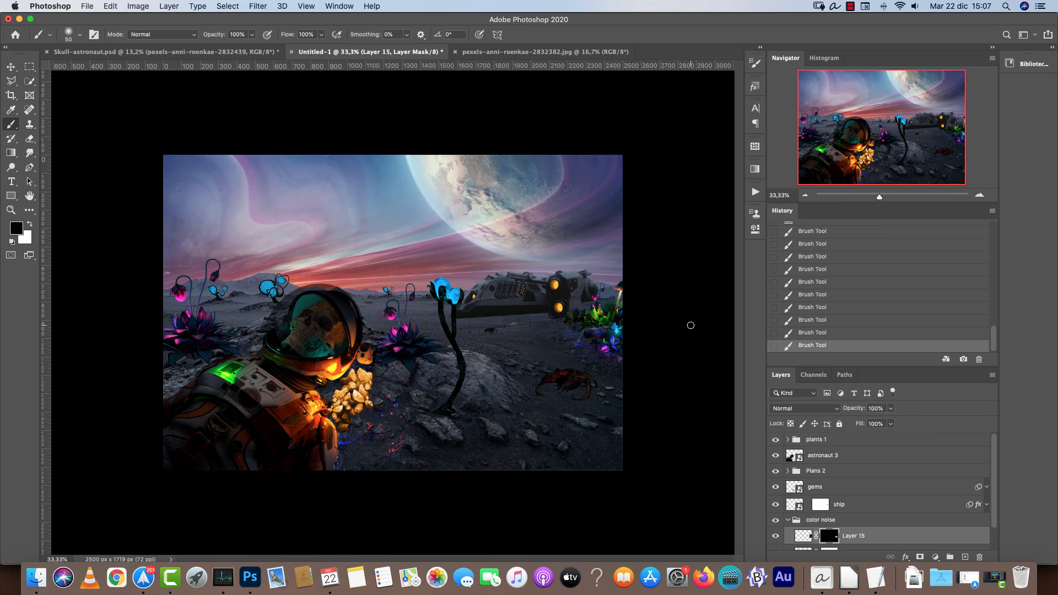
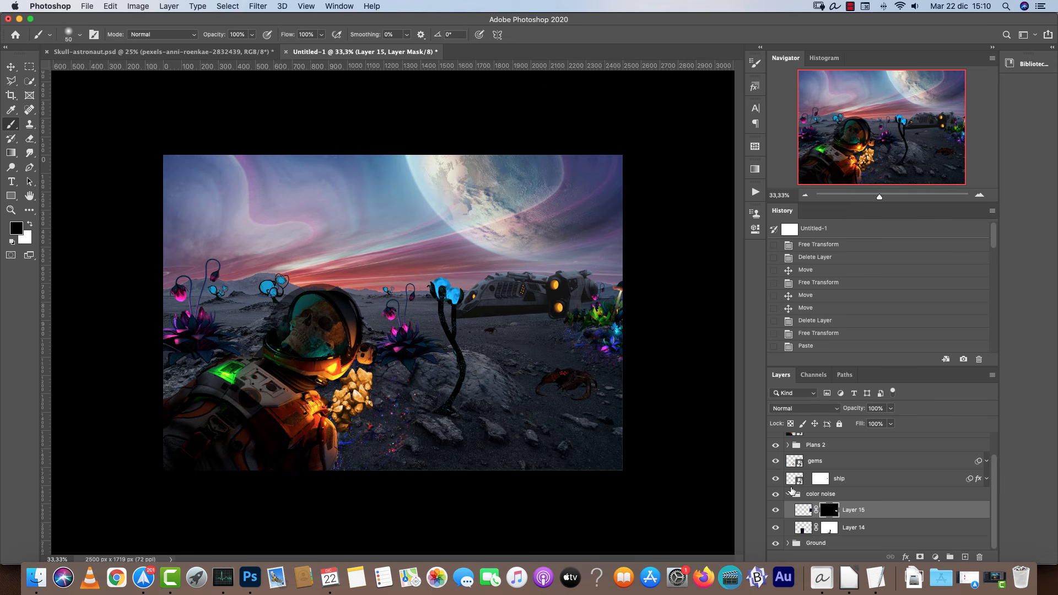
Apply a Curves adjustment to the astronaut 3 smart object, lifting its shadows and midtones.
{"action": "left_click", "coordinate": [790, 495]}
{"action": "left_click", "coordinate": [979, 196]}
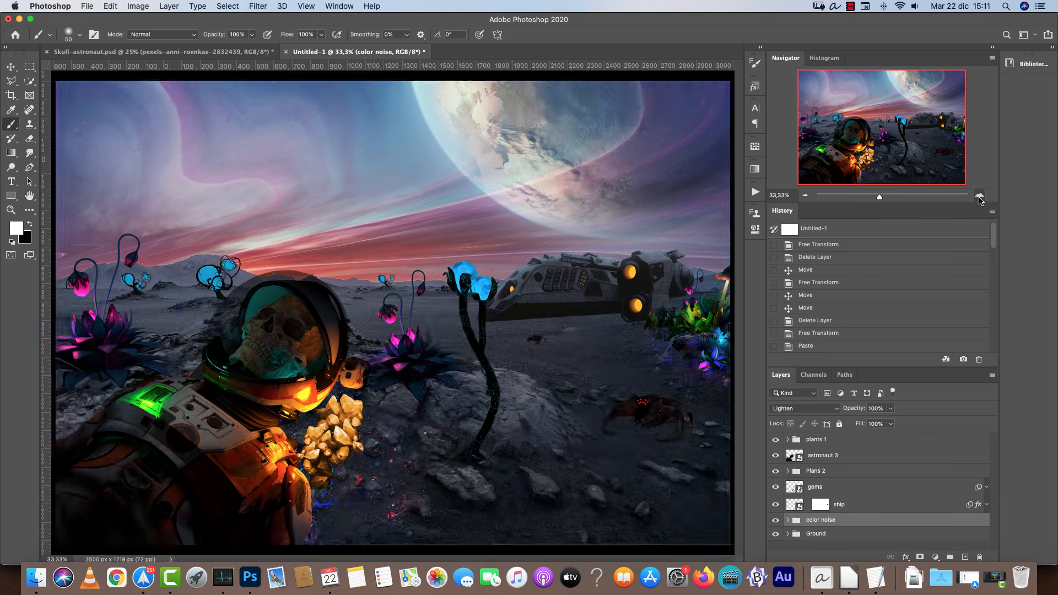
{"action": "mouse_move", "coordinate": [493, 400]}
{"action": "left_mouse_down"}
{"action": "mouse_move", "coordinate": [609, 280]}
{"action": "mouse_move", "coordinate": [561, 326]}
{"action": "left_mouse_up"}
{"action": "key", "text": "v"}
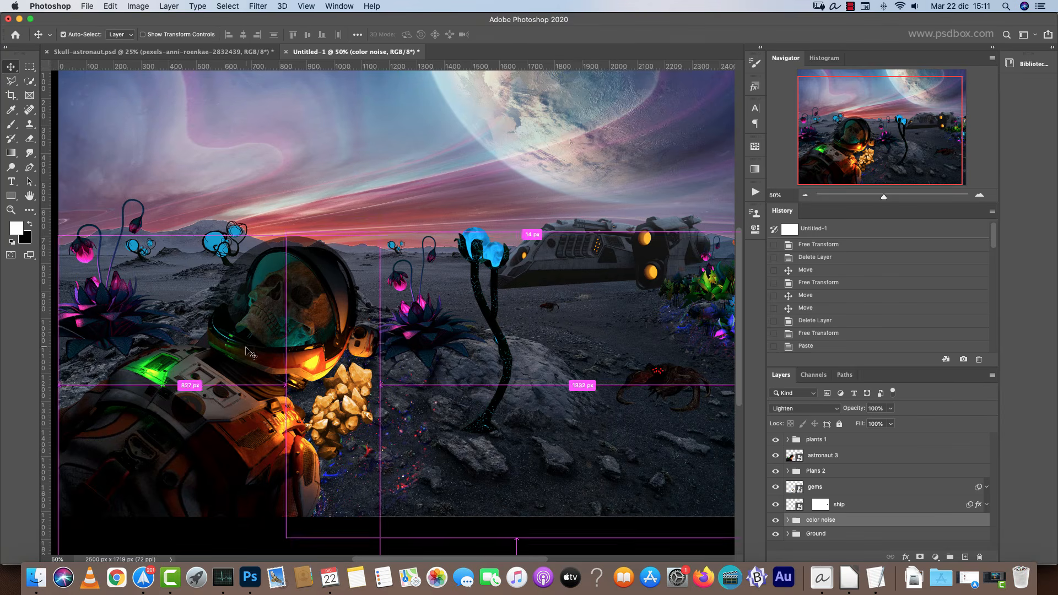
{"action": "left_click", "coordinate": [253, 351], "text": "super"}
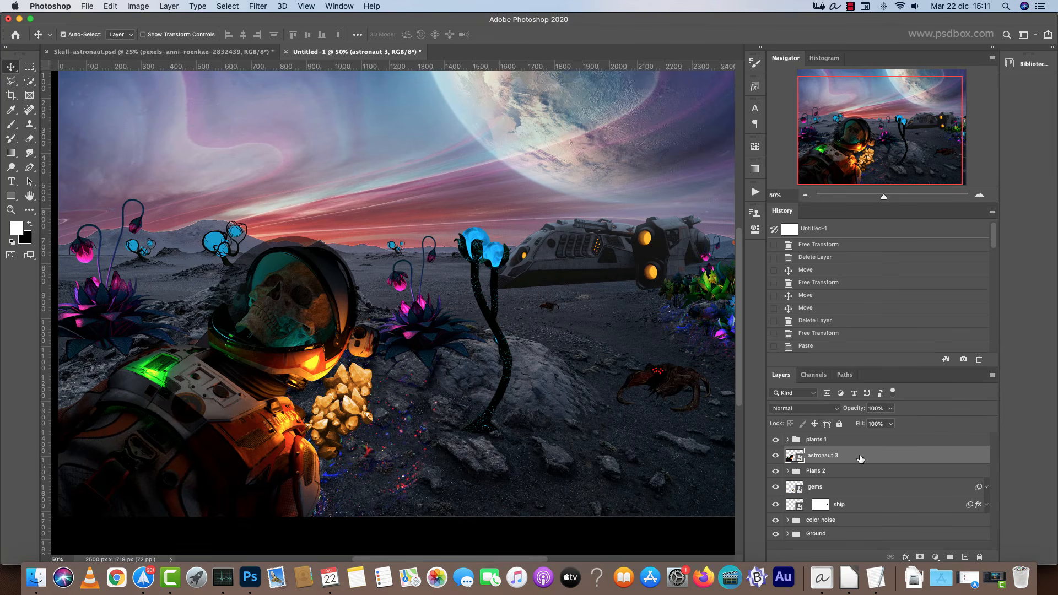
{"action": "key", "text": "super+m"}
{"action": "left_click_drag", "start_coordinate": [736, 264], "coordinate": [737, 259]}
{"action": "left_click_drag", "start_coordinate": [668, 339], "coordinate": [665, 322]}
{"action": "left_click_drag", "start_coordinate": [714, 284], "coordinate": [713, 283]}
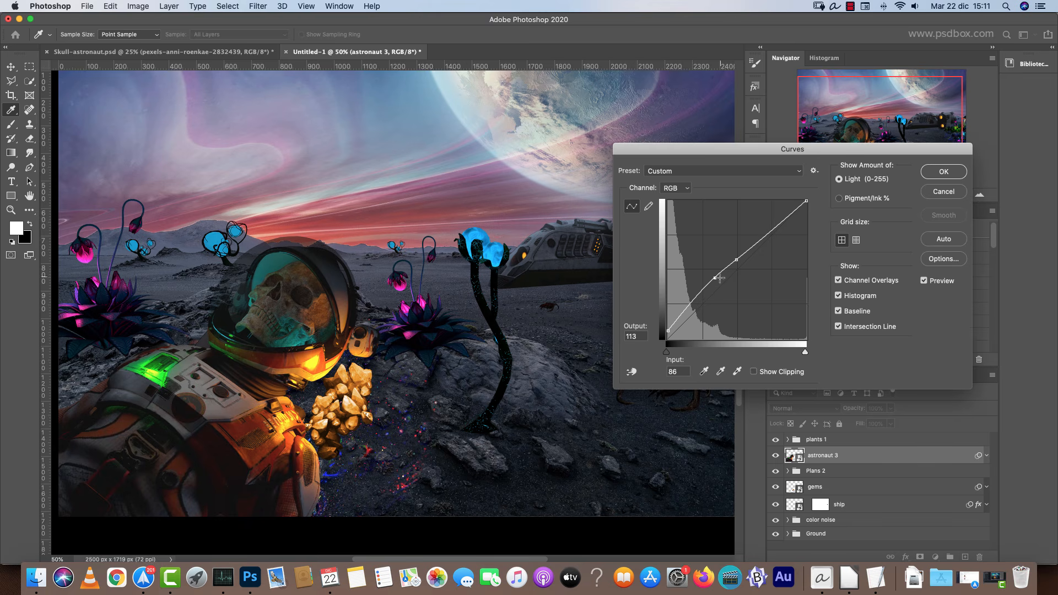
{"action": "left_click", "coordinate": [943, 172]}
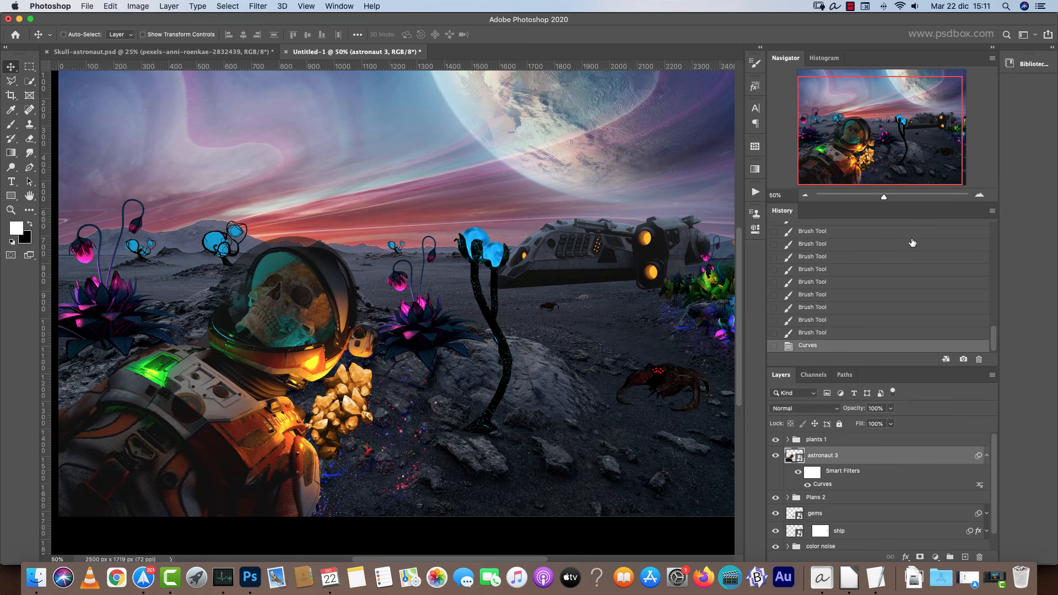
Edit the astronaut's Curves filter to lower the Red channel and raise the Blue channel.
{"action": "left_click_drag", "start_coordinate": [586, 375], "coordinate": [646, 320]}
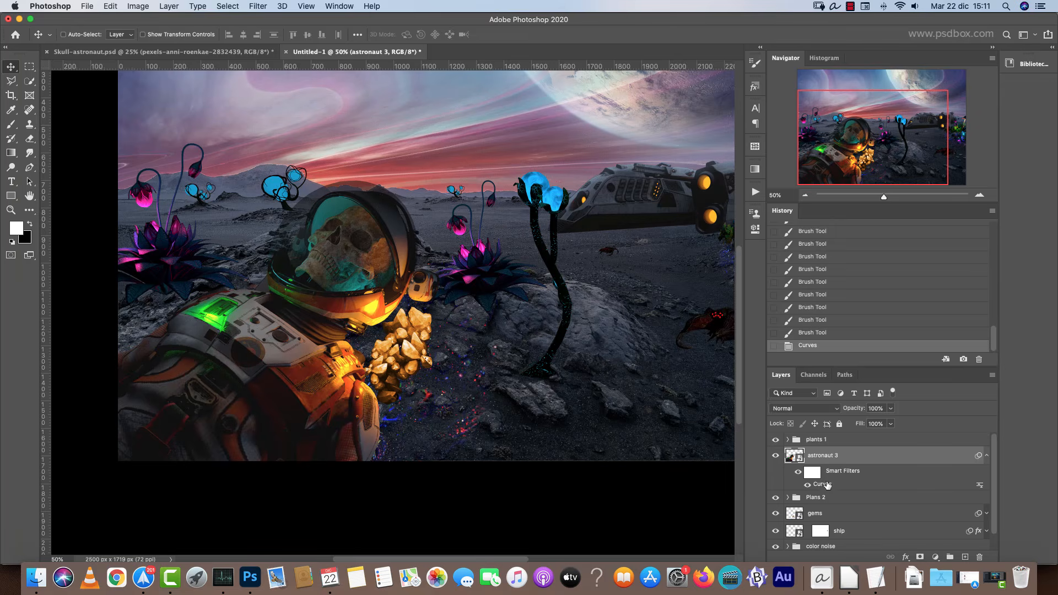
{"action": "double_click", "coordinate": [824, 484]}
{"action": "left_click", "coordinate": [676, 187]}
{"action": "left_click", "coordinate": [679, 198]}
{"action": "left_click_drag", "start_coordinate": [733, 270], "coordinate": [735, 278]}
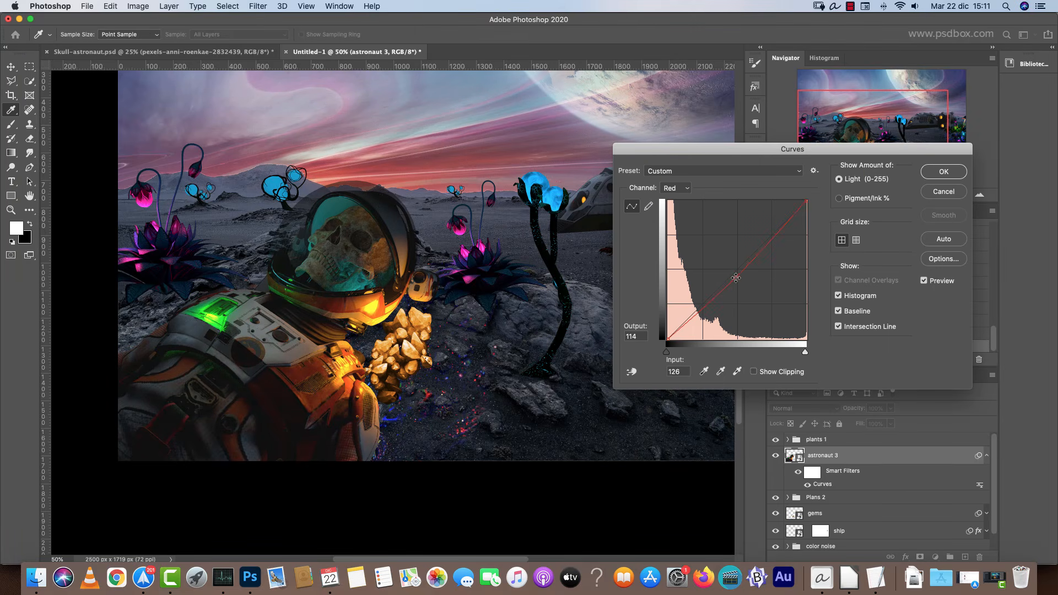
{"action": "left_click_drag", "start_coordinate": [807, 201], "coordinate": [807, 206]}
{"action": "left_click", "coordinate": [677, 188]}
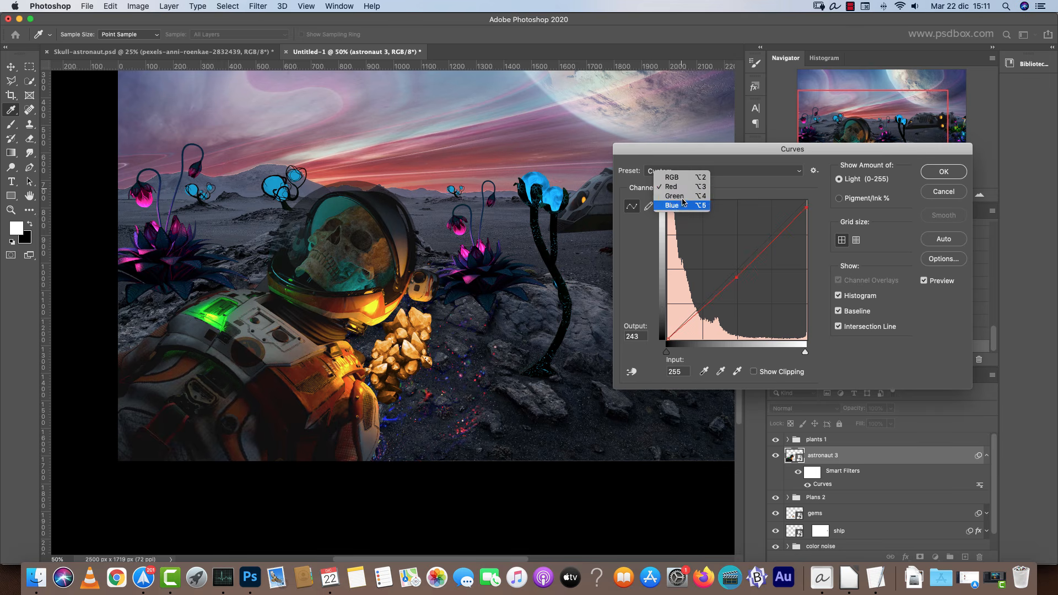
{"action": "left_click", "coordinate": [674, 205]}
{"action": "left_click_drag", "start_coordinate": [728, 280], "coordinate": [727, 267]}
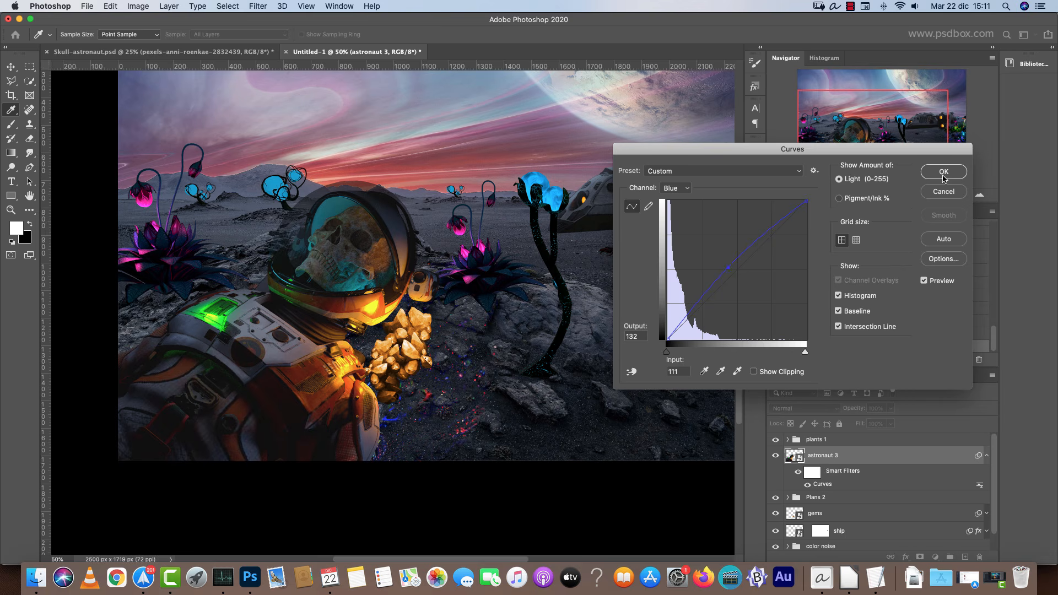
{"action": "left_click", "coordinate": [943, 172]}
Toggle the astronaut's smart filters off and on to compare the colour change.
{"action": "left_click", "coordinate": [800, 472]}
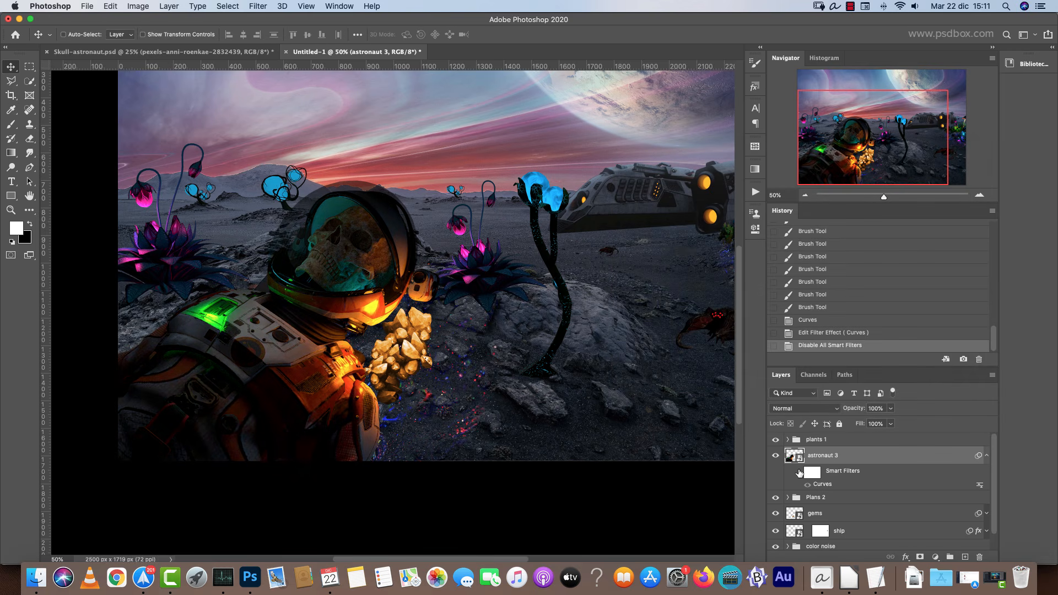
{"action": "left_click", "coordinate": [801, 470]}
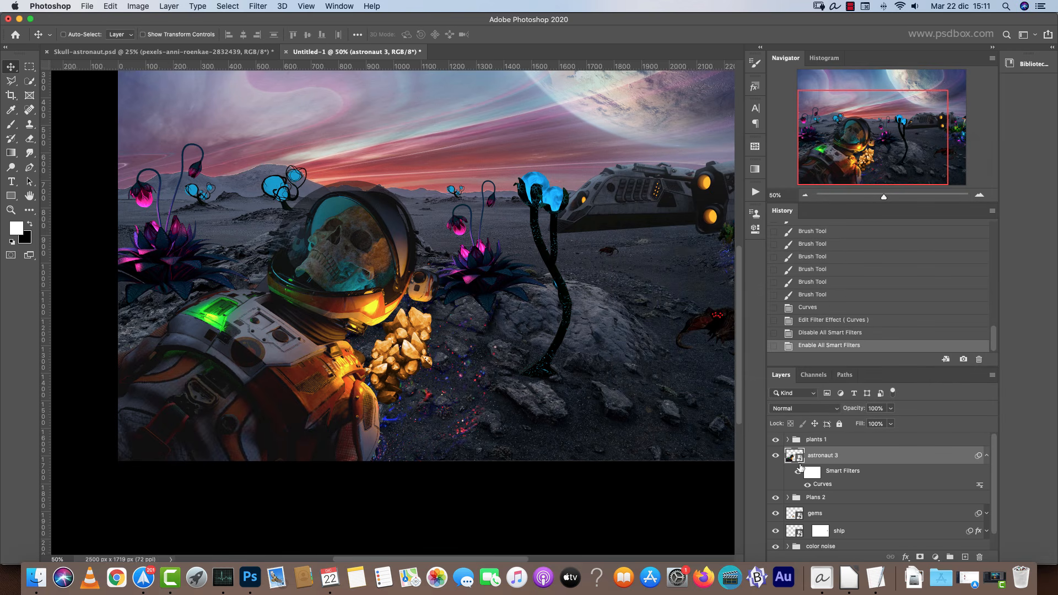
{"action": "left_click", "coordinate": [800, 472]}
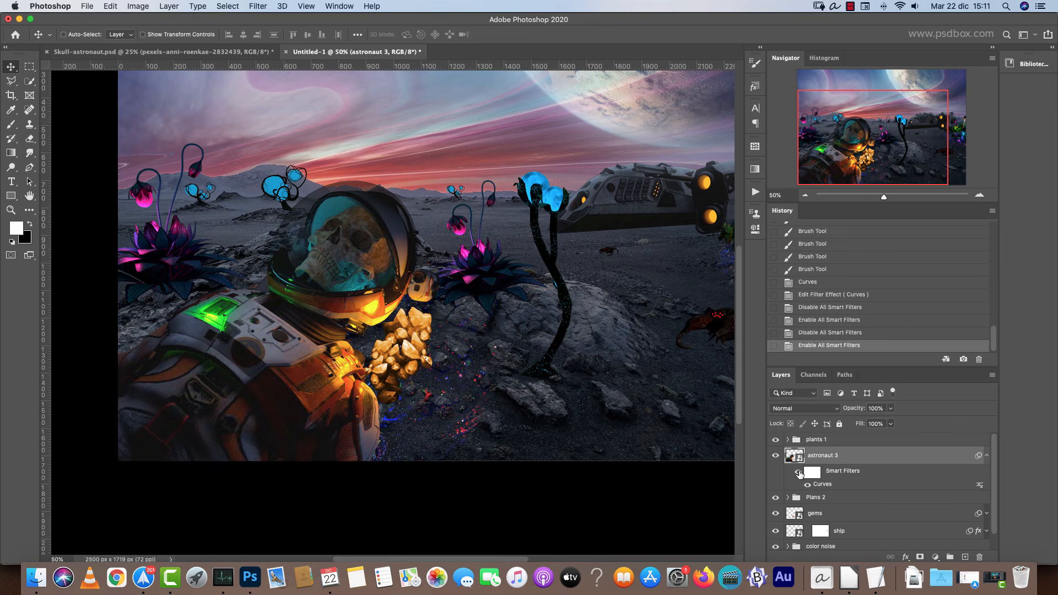
{"action": "left_click", "coordinate": [799, 473]}
{"action": "left_click", "coordinate": [799, 473]}
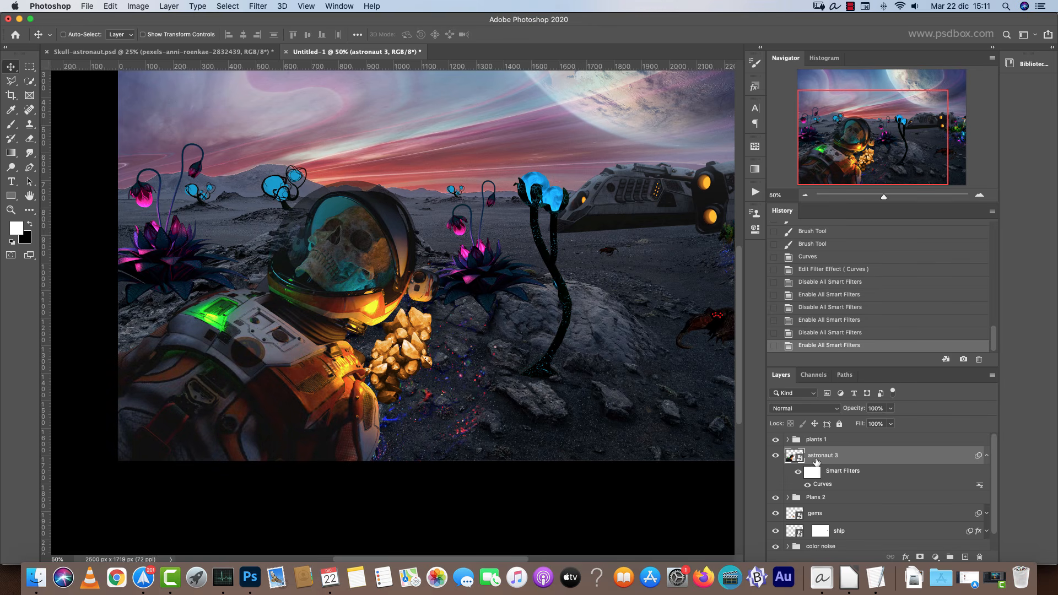
{"action": "left_click", "coordinate": [987, 456]}
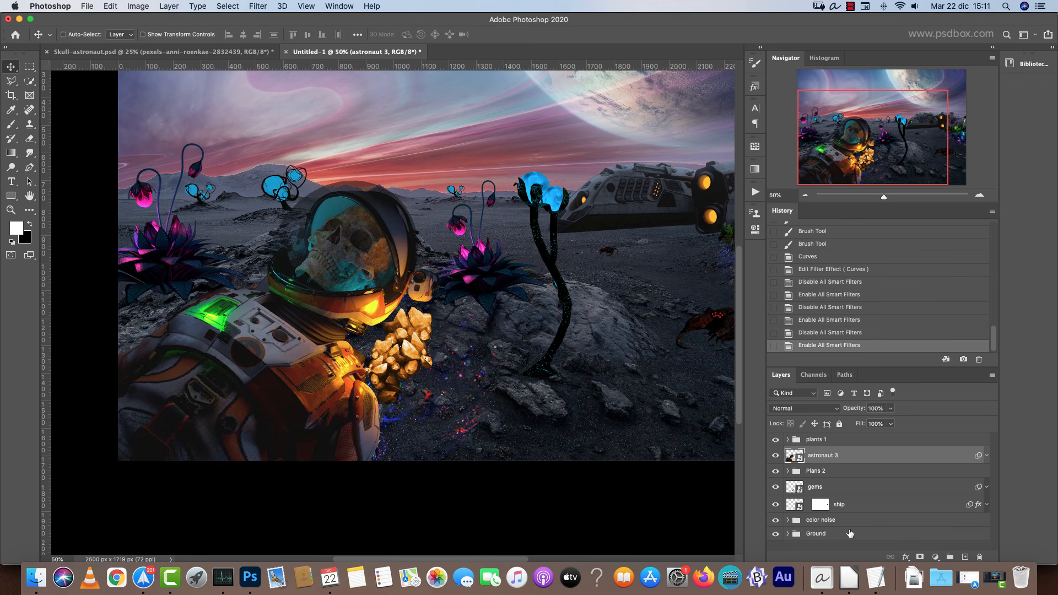
Add a new layer named ground shadows above the Ground group.
{"action": "left_click", "coordinate": [851, 534]}
{"action": "left_click", "coordinate": [965, 558]}
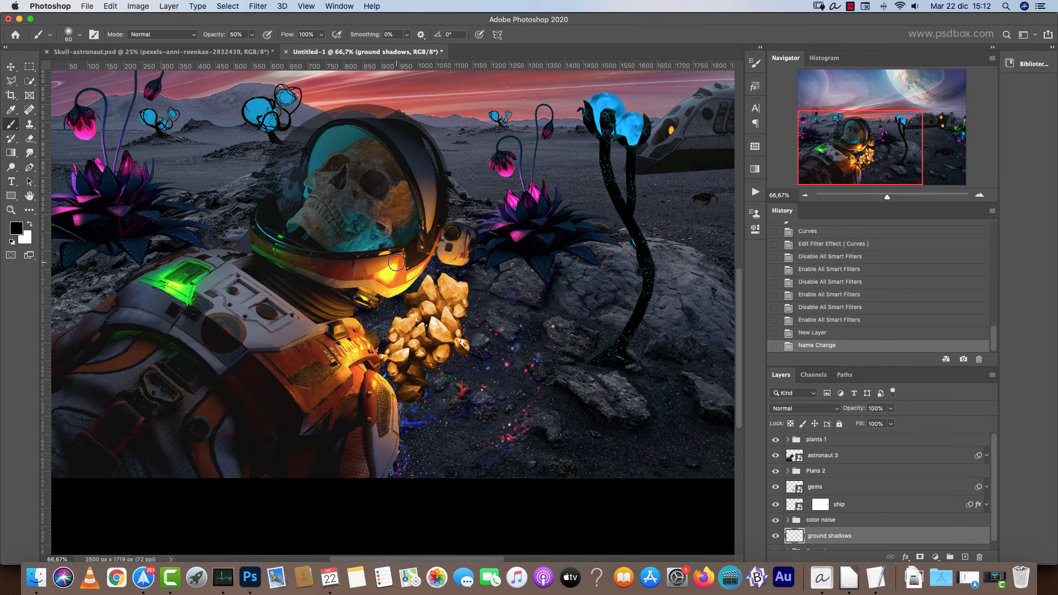
{"action": "left_click", "coordinate": [755, 65]}
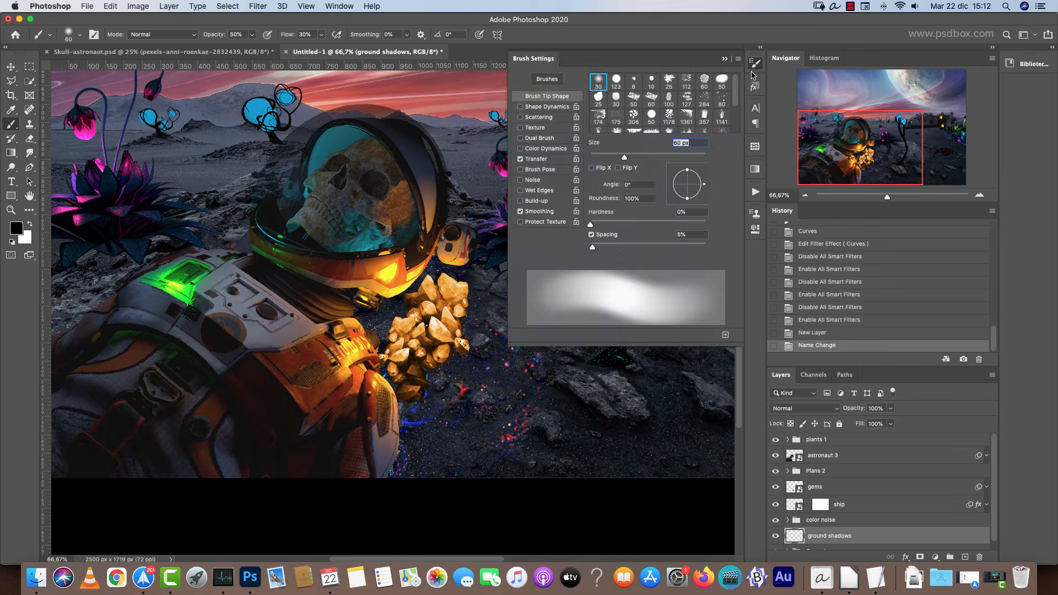
{"action": "left_click", "coordinate": [725, 58]}
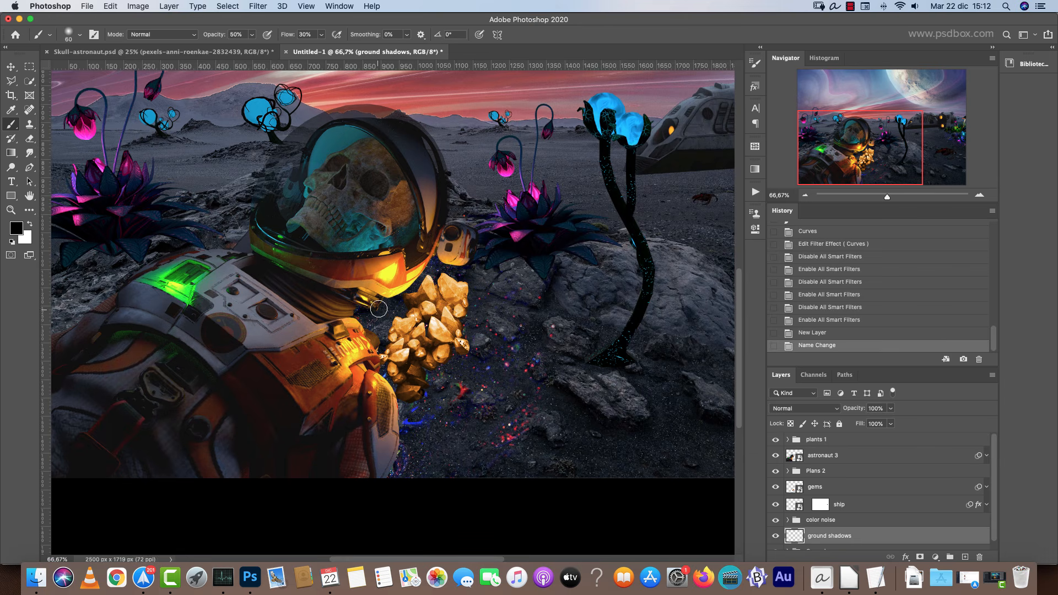
Paint soft dark shadows at 60% opacity on the ground beneath the astronaut and the crystals.
{"action": "left_click", "coordinate": [349, 328]}
{"action": "left_click", "coordinate": [358, 317]}
{"action": "left_click", "coordinate": [370, 306]}
{"action": "left_click", "coordinate": [378, 303]}
{"action": "left_click", "coordinate": [373, 302]}
{"action": "left_click_drag", "start_coordinate": [375, 333], "coordinate": [372, 346]}
{"action": "key", "text": "bracketright"}
{"action": "key", "text": "bracketright"}
{"action": "left_click_drag", "start_coordinate": [446, 248], "coordinate": [438, 266]}
{"action": "mouse_move", "coordinate": [432, 266]}
{"action": "left_mouse_down"}
{"action": "mouse_move", "coordinate": [447, 251]}
{"action": "mouse_move", "coordinate": [437, 272]}
{"action": "left_mouse_up"}
{"action": "left_click_drag", "start_coordinate": [385, 339], "coordinate": [370, 401]}
{"action": "left_click_drag", "start_coordinate": [376, 451], "coordinate": [384, 467]}
{"action": "left_click_drag", "start_coordinate": [404, 415], "coordinate": [401, 476]}
{"action": "key", "text": "bracketright"}
{"action": "key", "text": "bracketright"}
{"action": "key", "text": "super+z"}
{"action": "left_click_drag", "start_coordinate": [416, 413], "coordinate": [407, 466]}
{"action": "right_click", "coordinate": [430, 369]}
{"action": "left_click", "coordinate": [398, 378]}
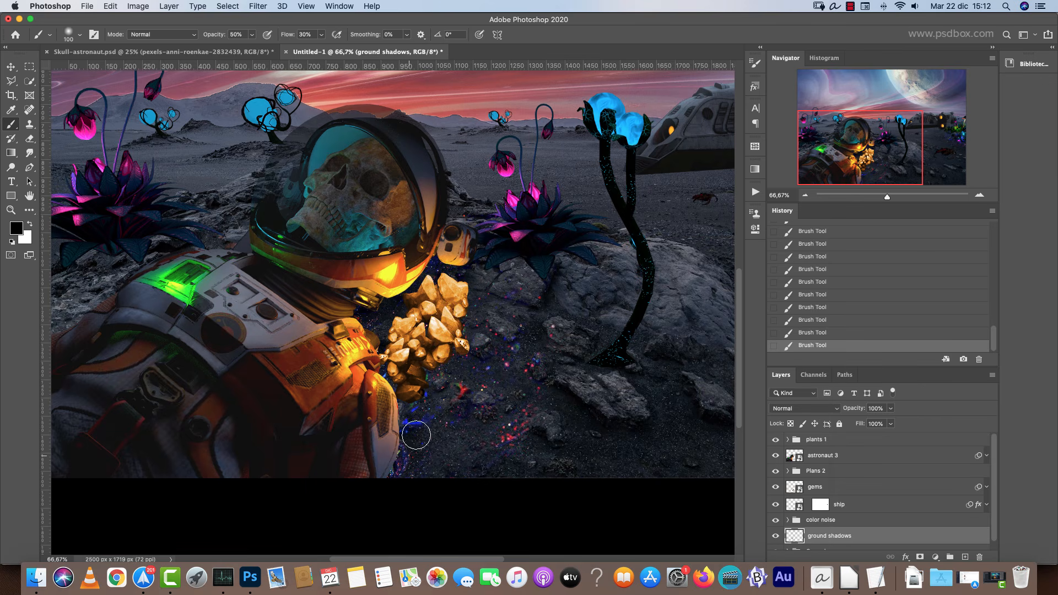
Move the ground shadows layer above the color noise group and paint more shadow around the crystals.
{"action": "left_click_drag", "start_coordinate": [853, 536], "coordinate": [852, 518]}
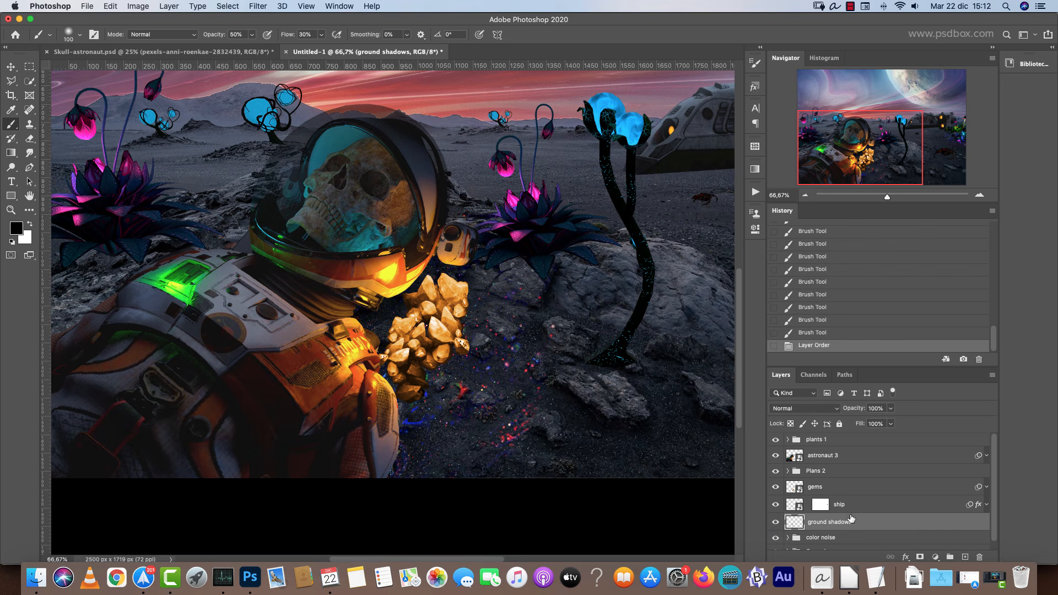
{"action": "left_click", "coordinate": [372, 306]}
{"action": "left_click", "coordinate": [366, 312]}
{"action": "left_click", "coordinate": [368, 313]}
{"action": "left_click", "coordinate": [378, 307]}
{"action": "left_click_drag", "start_coordinate": [403, 407], "coordinate": [385, 482]}
{"action": "left_click_drag", "start_coordinate": [406, 446], "coordinate": [394, 481]}
{"action": "left_click", "coordinate": [435, 363]}
{"action": "left_click", "coordinate": [437, 351]}
{"action": "key", "text": "bracketleft"}
{"action": "key", "text": "bracketleft"}
{"action": "left_click", "coordinate": [458, 296]}
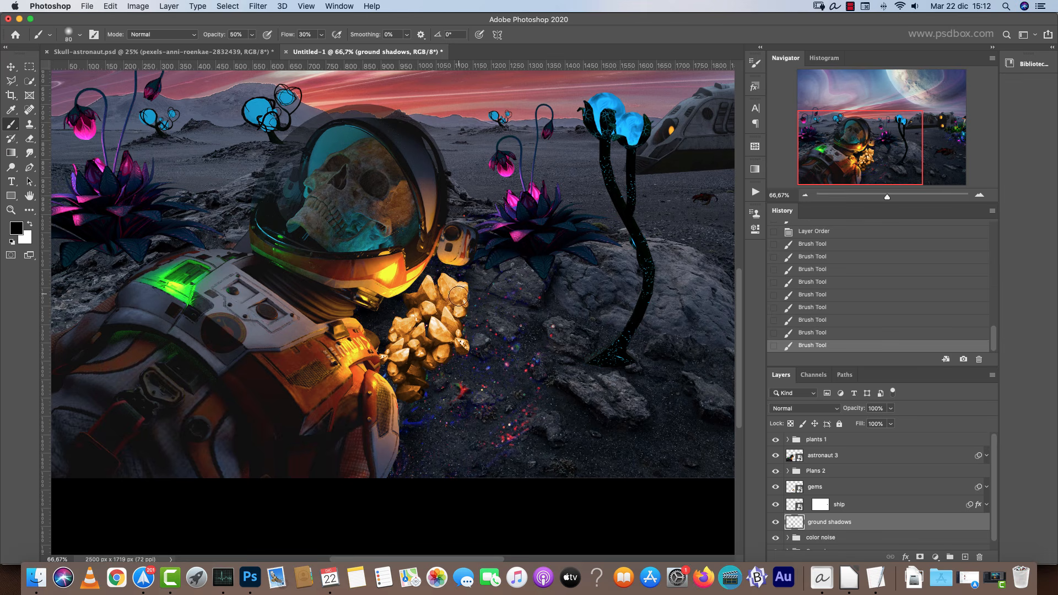
{"action": "left_click", "coordinate": [462, 296]}
{"action": "key", "text": "bracketright"}
{"action": "key", "text": "bracketright"}
{"action": "key", "text": "bracketright"}
{"action": "key", "text": "bracketright"}
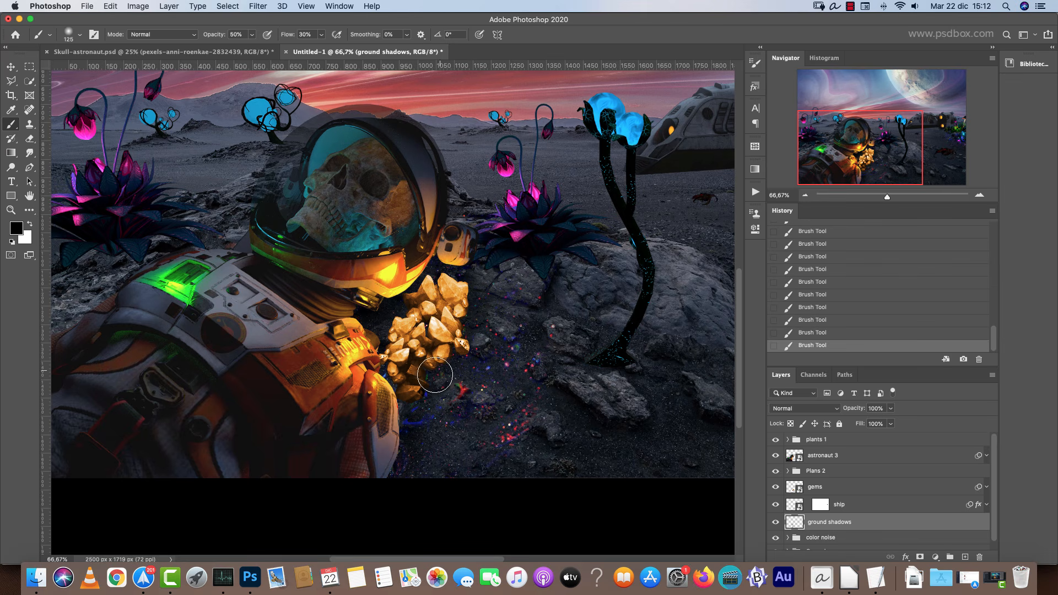
{"action": "key", "text": "bracketleft"}
{"action": "key", "text": "bracketleft"}
{"action": "key", "text": "bracketleft"}
{"action": "key", "text": "bracketleft"}
{"action": "key", "text": "bracketleft"}
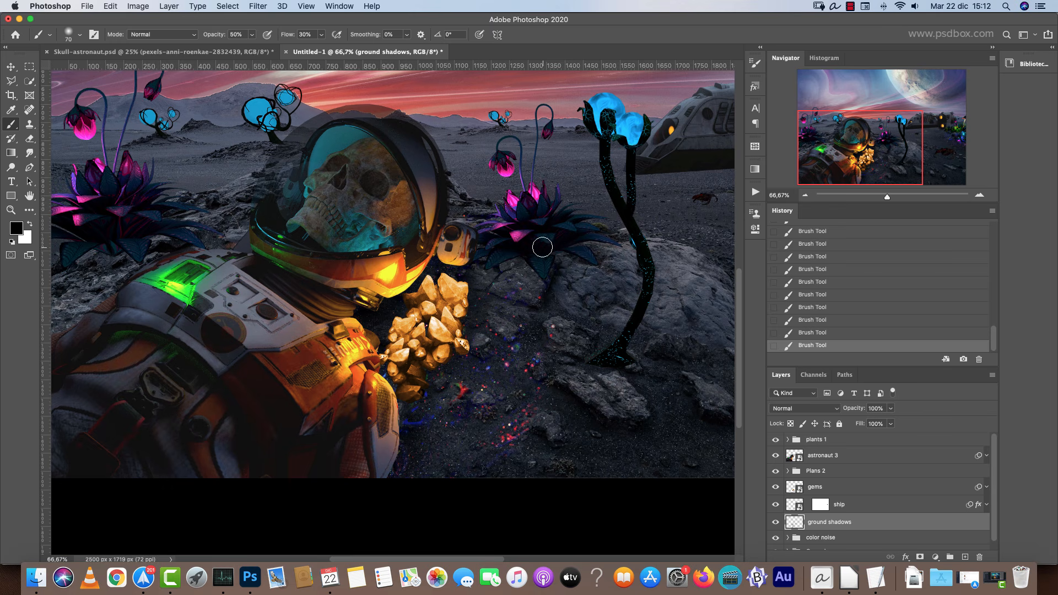
{"action": "key", "text": "bracketright"}
{"action": "key", "text": "bracketright"}
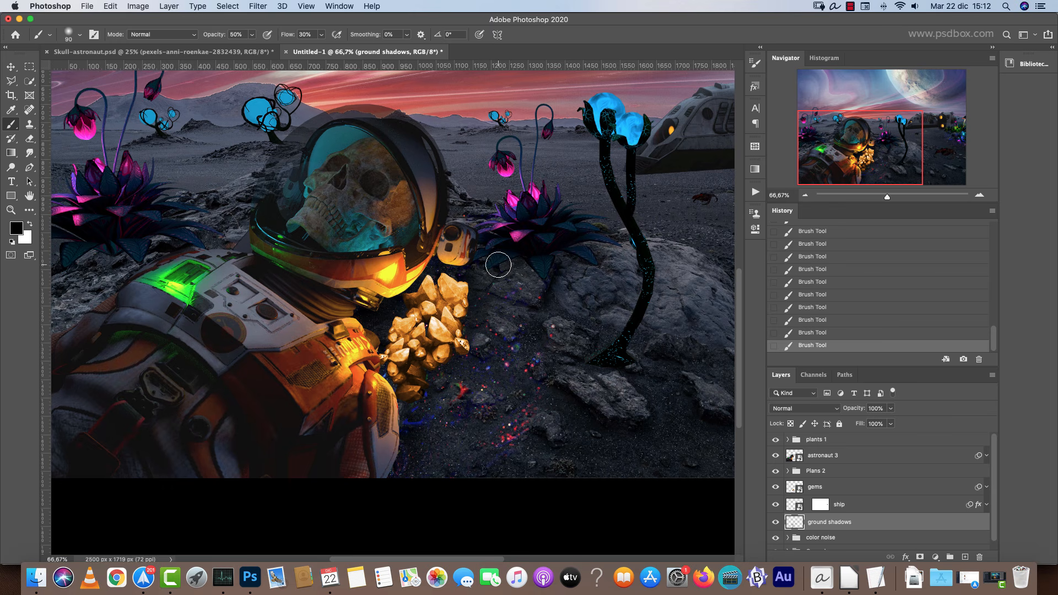
Survey the ground around the astronaut, plants and crab for places needing shadows.
{"action": "scroll", "coordinate": [585, 246], "scroll_direction": "up", "scroll_amount": 2}
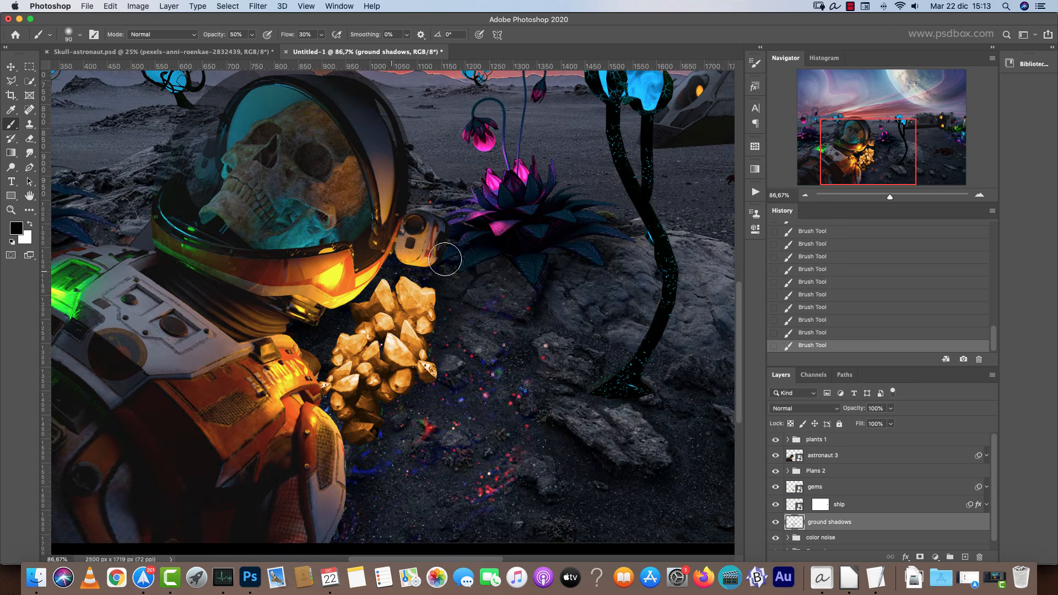
{"action": "left_click_drag", "start_coordinate": [461, 334], "coordinate": [770, 394]}
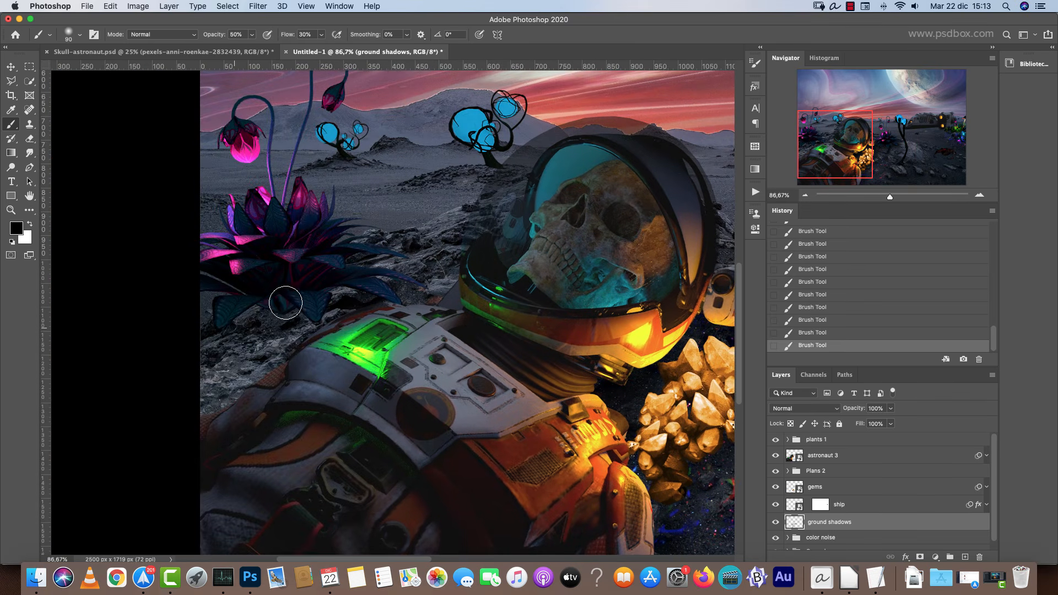
{"action": "key", "text": "bracketleft"}
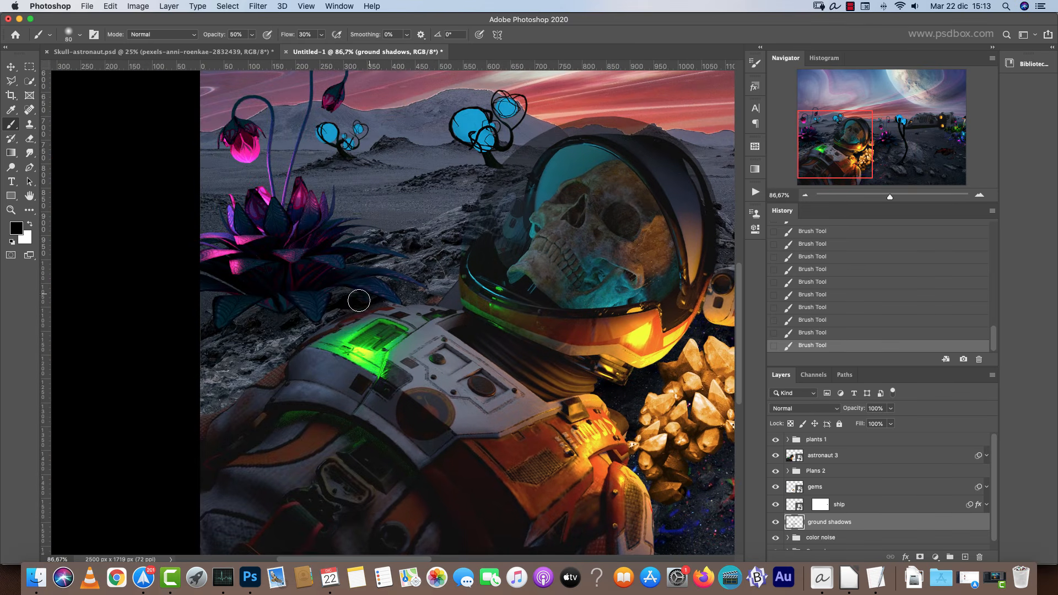
{"action": "key", "text": "bracketright"}
{"action": "key", "text": "bracketleft"}
{"action": "key", "text": "bracketleft"}
{"action": "key", "text": "bracketleft"}
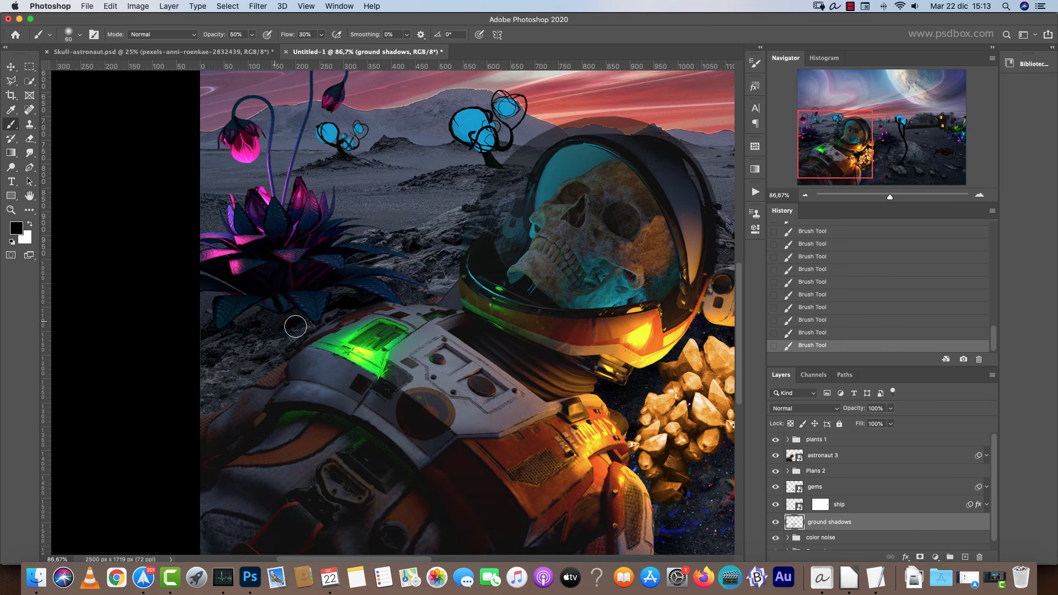
{"action": "scroll", "coordinate": [440, 231], "scroll_direction": "up", "scroll_amount": 3}
{"action": "scroll", "coordinate": [441, 230], "scroll_direction": "right", "scroll_amount": 3}
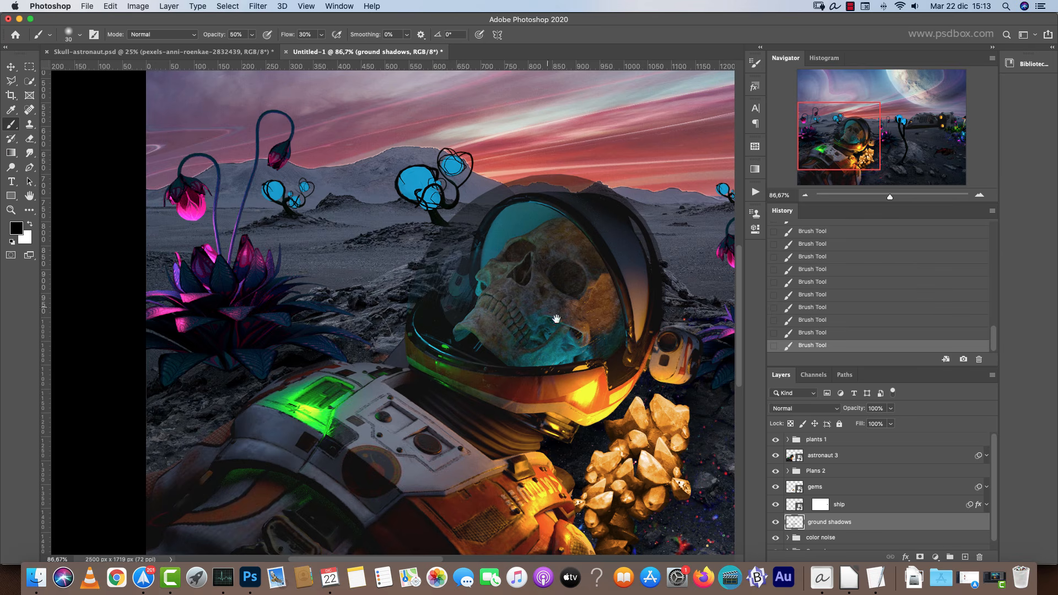
{"action": "scroll", "coordinate": [556, 318], "scroll_direction": "right", "scroll_amount": 15}
{"action": "scroll", "coordinate": [556, 318], "scroll_direction": "down", "scroll_amount": 8}
{"action": "key", "text": "bracketleft"}
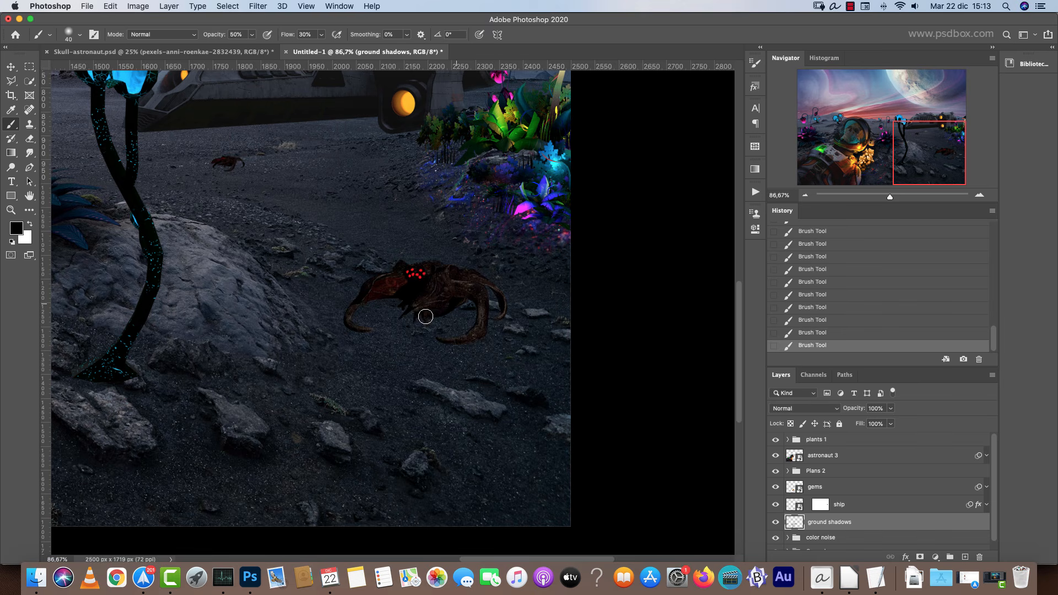
{"action": "key", "text": "bracketright"}
{"action": "key", "text": "bracketright"}
{"action": "key", "text": "bracketright"}
{"action": "key", "text": "bracketleft"}
{"action": "key", "text": "bracketleft"}
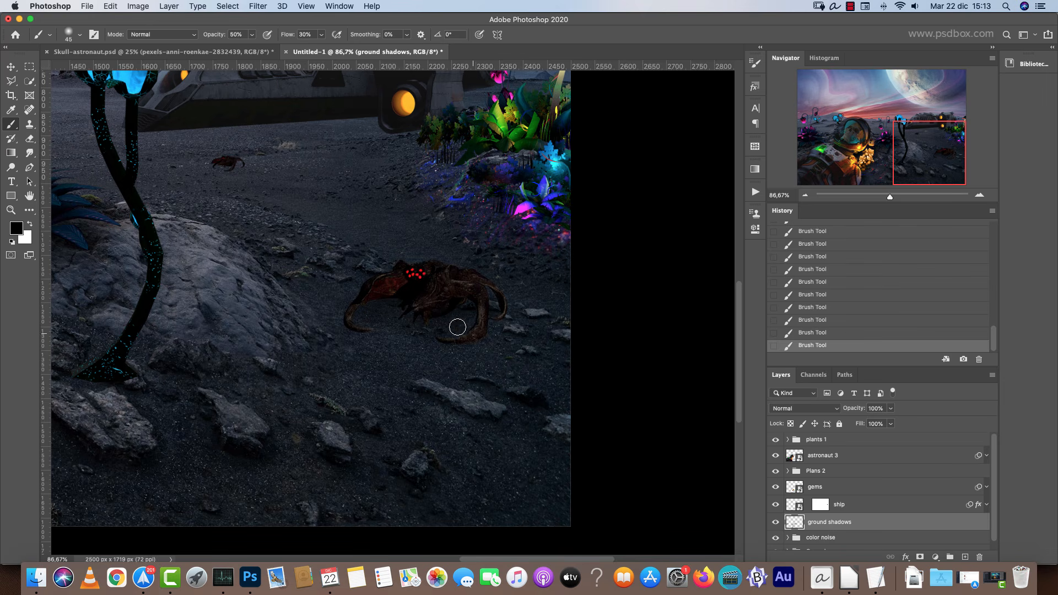
Inspect the ground around the crab and beneath the spaceship at several zoom levels and brush sizes.
{"action": "left_click_drag", "start_coordinate": [274, 188], "coordinate": [445, 298]}
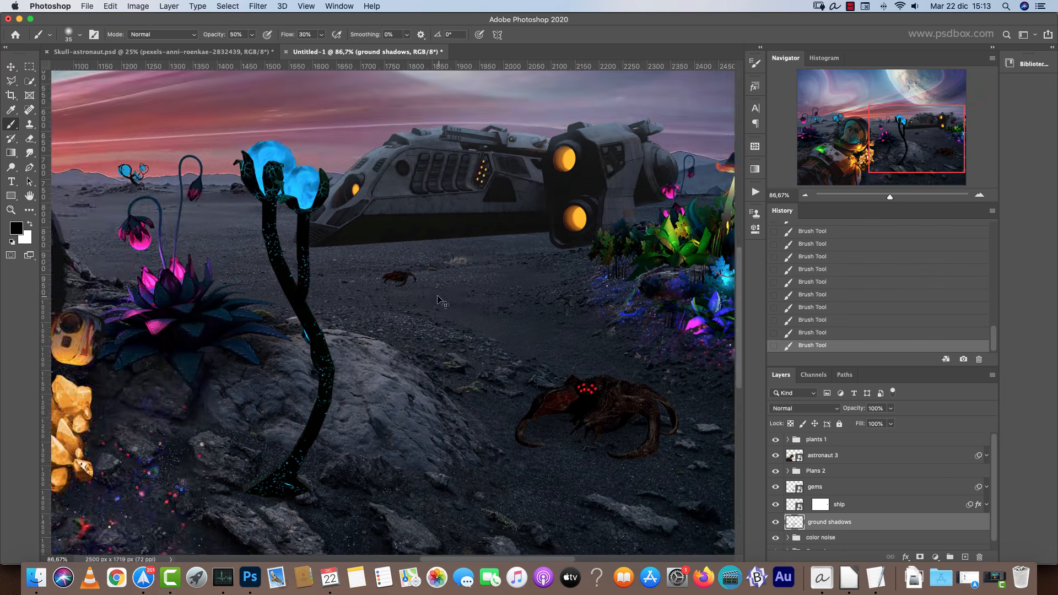
{"action": "key", "text": "super+1"}
{"action": "double_click", "coordinate": [978, 197]}
{"action": "key", "text": "bracketleft"}
{"action": "key", "text": "bracketleft"}
{"action": "key", "text": "bracketleft"}
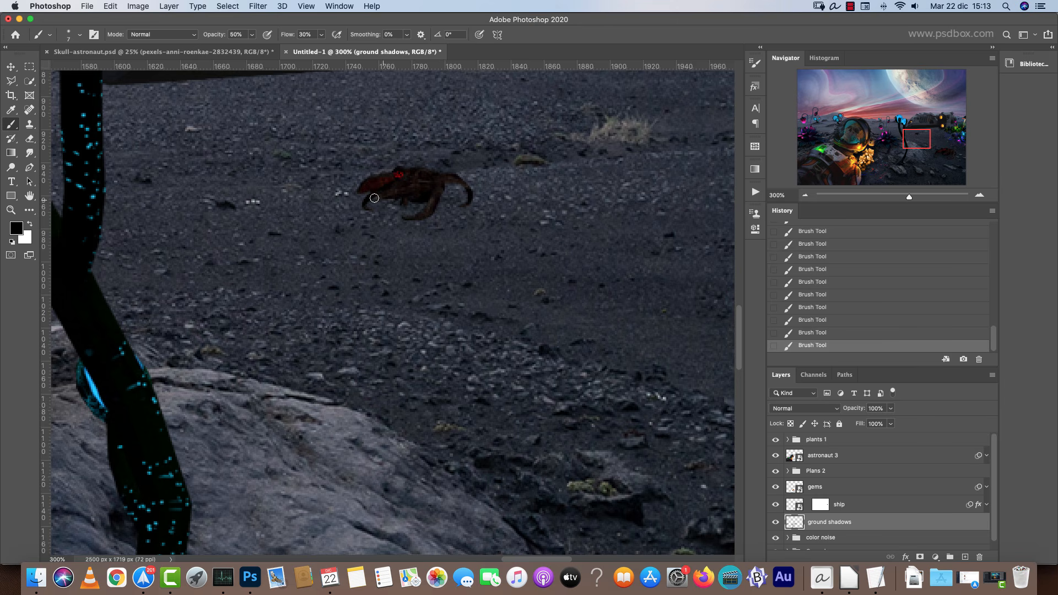
{"action": "key", "text": "bracketright"}
{"action": "key", "text": "bracketright"}
{"action": "key", "text": "bracketright"}
{"action": "key", "text": "bracketright"}
{"action": "key", "text": "bracketright"}
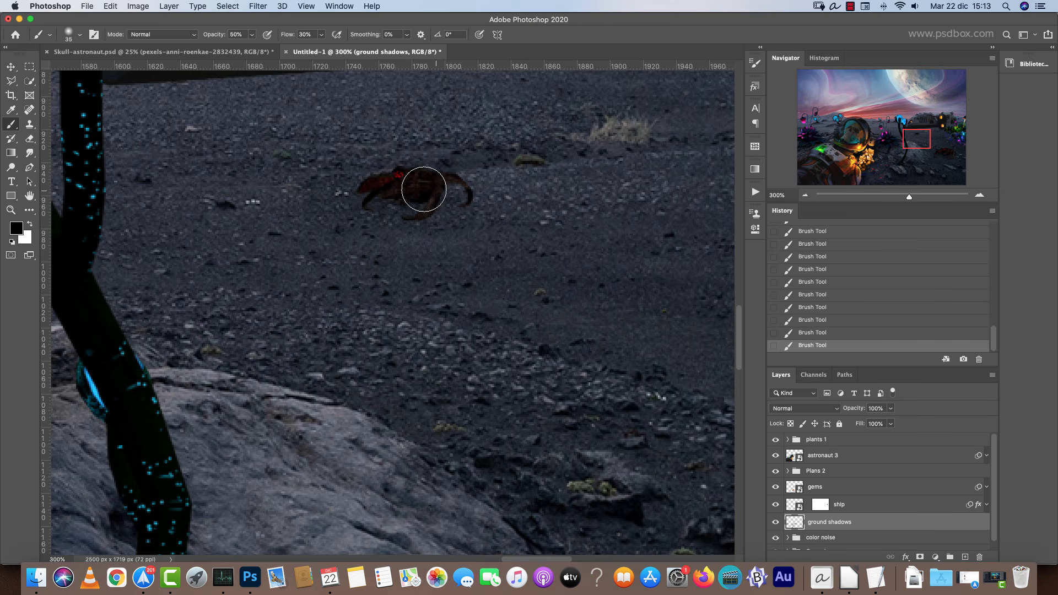
{"action": "scroll", "coordinate": [511, 182], "scroll_direction": "right", "scroll_amount": 10}
{"action": "scroll", "coordinate": [511, 182], "scroll_direction": "up", "scroll_amount": 5}
{"action": "key", "text": "bracketleft"}
{"action": "key", "text": "bracketleft"}
{"action": "key", "text": "bracketleft"}
{"action": "key", "text": "bracketleft"}
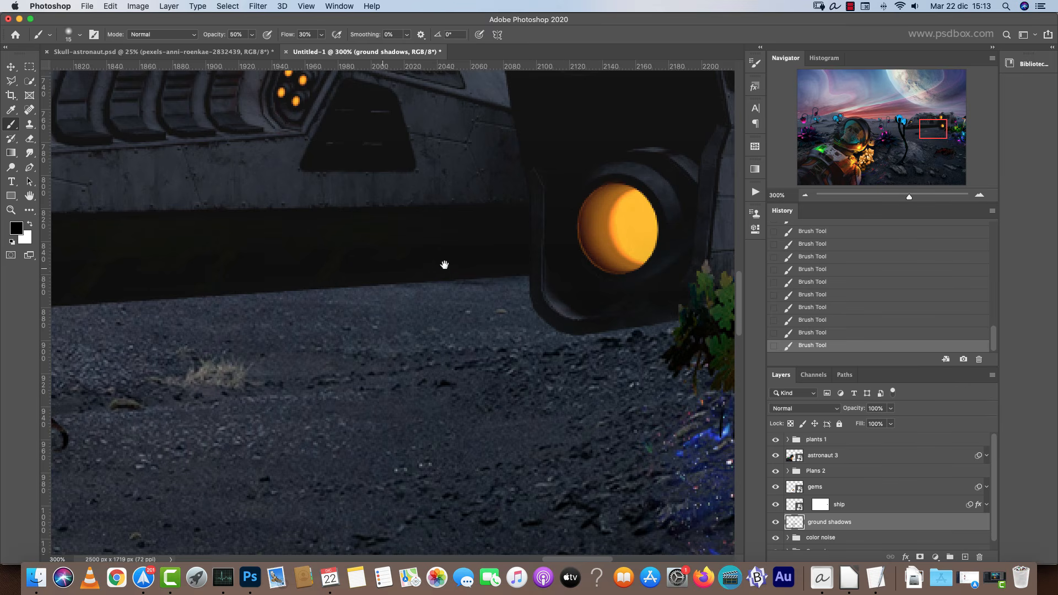
{"action": "scroll", "coordinate": [445, 266], "scroll_direction": "left", "scroll_amount": 5}
{"action": "key", "text": "super+minus"}
{"action": "key", "text": "bracketright"}
{"action": "key", "text": "bracketright"}
{"action": "key", "text": "bracketright"}
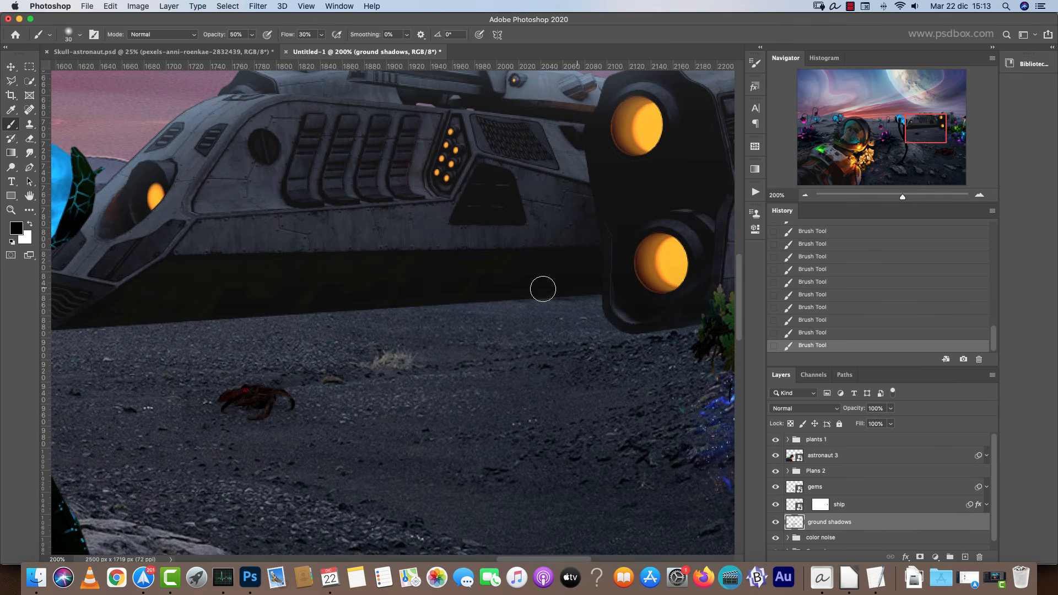
{"action": "scroll", "coordinate": [267, 315], "scroll_direction": "left", "scroll_amount": 5}
{"action": "key", "text": "bracketright"}
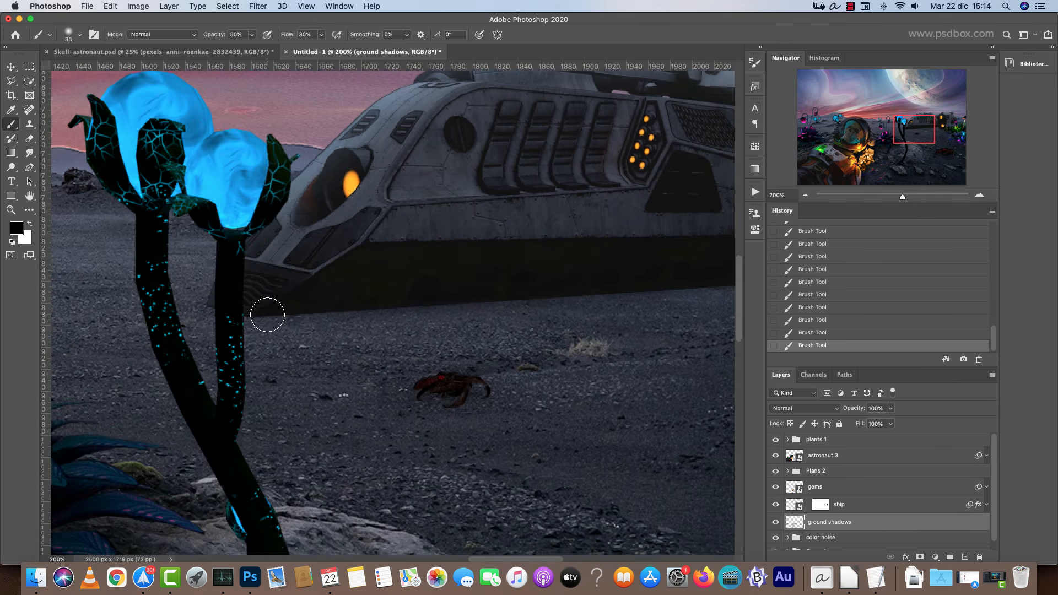
{"action": "scroll", "coordinate": [267, 315], "scroll_direction": "right", "scroll_amount": 5}
{"action": "key", "text": "super+minus"}
{"action": "key", "text": "bracketright"}
{"action": "key", "text": "bracketright"}
{"action": "key", "text": "bracketright"}
{"action": "key", "text": "bracketright"}
{"action": "key", "text": "bracketright"}
{"action": "key", "text": "bracketright"}
{"action": "key", "text": "bracketright"}
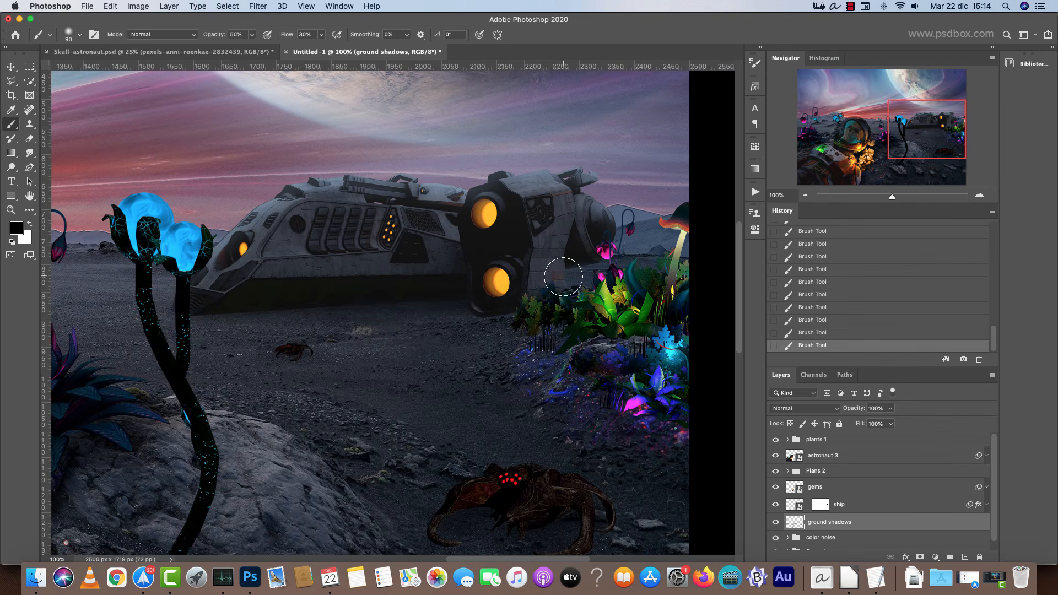
{"action": "key", "text": "bracketright"}
{"action": "key", "text": "bracketright"}
{"action": "key", "text": "bracketright"}
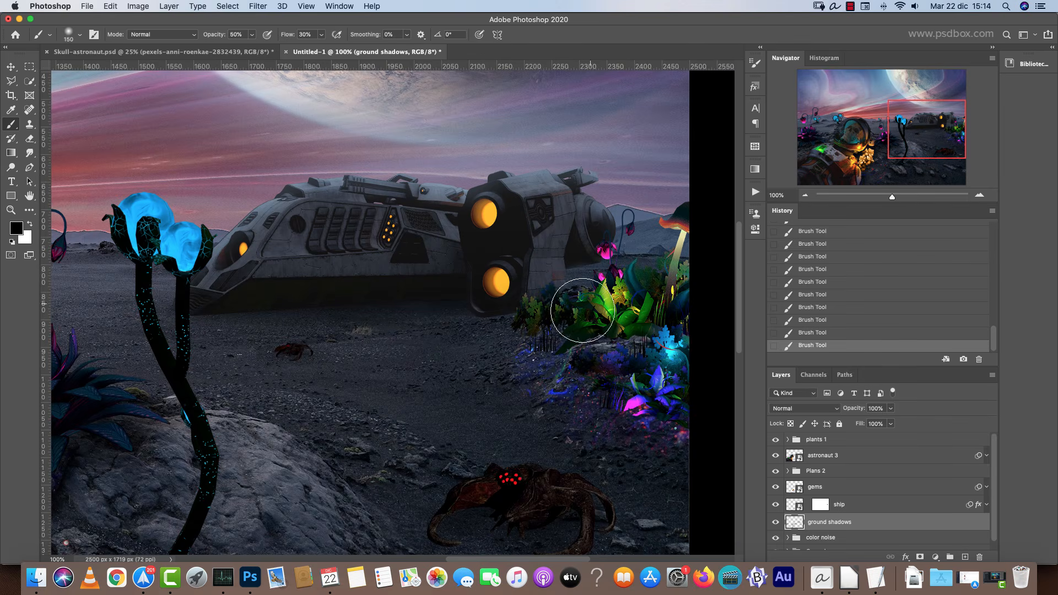
{"action": "left_click", "coordinate": [979, 195]}
{"action": "left_click", "coordinate": [980, 195]}
{"action": "scroll", "coordinate": [529, 290], "scroll_direction": "right", "scroll_amount": 10}
{"action": "key", "text": "bracketleft"}
{"action": "key", "text": "bracketleft"}
{"action": "key", "text": "bracketleft"}
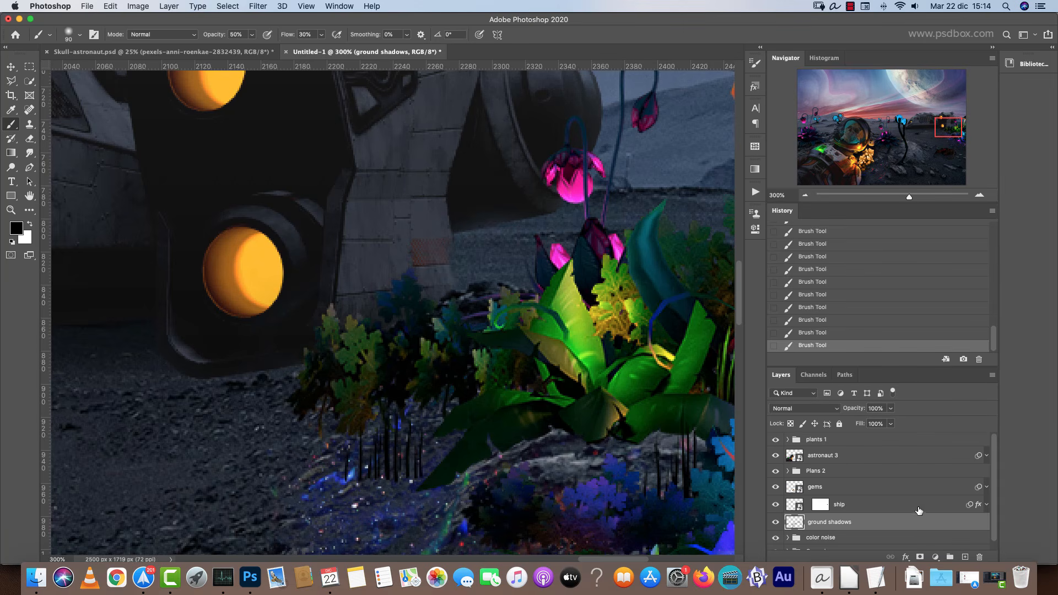
Add a new layer clipped to the ship layer and name it ship shadows.
{"action": "left_click", "coordinate": [919, 507]}
{"action": "left_click", "coordinate": [962, 556]}
{"action": "left_click", "coordinate": [871, 509], "text": "alt"}
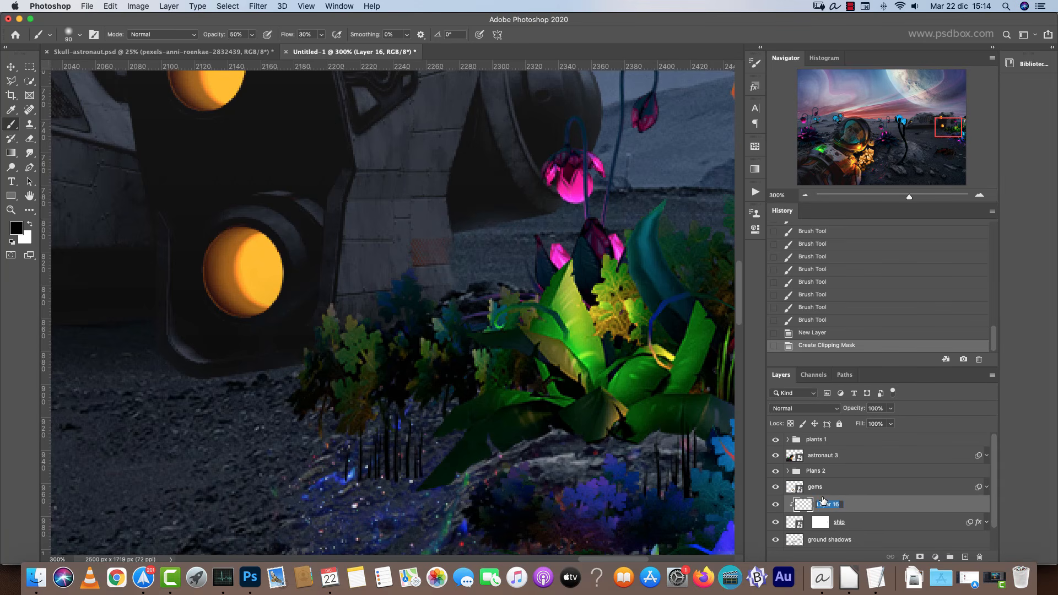
{"action": "type", "text": "ship shadows"}
{"action": "key", "text": "Return"}
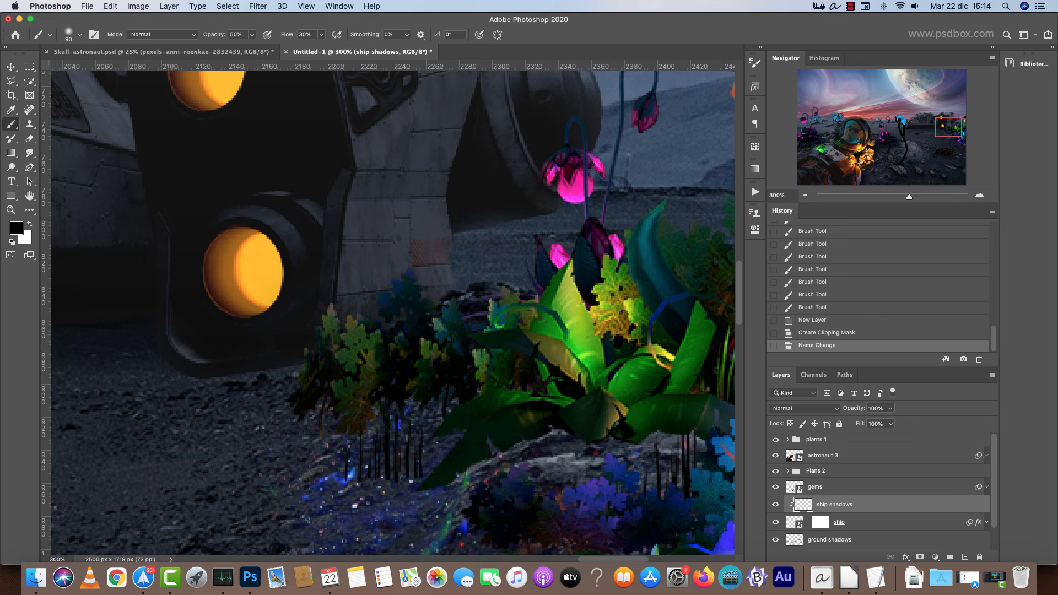
Paint dark shading over the spaceship's rear engine, hull and underside on the ship shadows layer.
{"action": "key", "text": "bracketleft"}
{"action": "key", "text": "bracketleft"}
{"action": "key", "text": "bracketleft"}
{"action": "mouse_move", "coordinate": [362, 324]}
{"action": "left_mouse_down"}
{"action": "mouse_move", "coordinate": [372, 184]}
{"action": "mouse_move", "coordinate": [385, 226]}
{"action": "left_mouse_up"}
{"action": "mouse_move", "coordinate": [418, 237]}
{"action": "left_mouse_down"}
{"action": "mouse_move", "coordinate": [440, 202]}
{"action": "mouse_move", "coordinate": [444, 264]}
{"action": "left_mouse_up"}
{"action": "left_click_drag", "start_coordinate": [445, 325], "coordinate": [440, 254]}
{"action": "left_click_drag", "start_coordinate": [417, 335], "coordinate": [410, 107]}
{"action": "left_click_drag", "start_coordinate": [353, 348], "coordinate": [349, 309]}
{"action": "left_click_drag", "start_coordinate": [349, 309], "coordinate": [347, 281]}
{"action": "left_click_drag", "start_coordinate": [269, 377], "coordinate": [206, 384]}
{"action": "left_click_drag", "start_coordinate": [206, 384], "coordinate": [275, 361]}
{"action": "key", "text": "bracketleft"}
{"action": "key", "text": "bracketleft"}
{"action": "key", "text": "bracketleft"}
{"action": "key", "text": "bracketleft"}
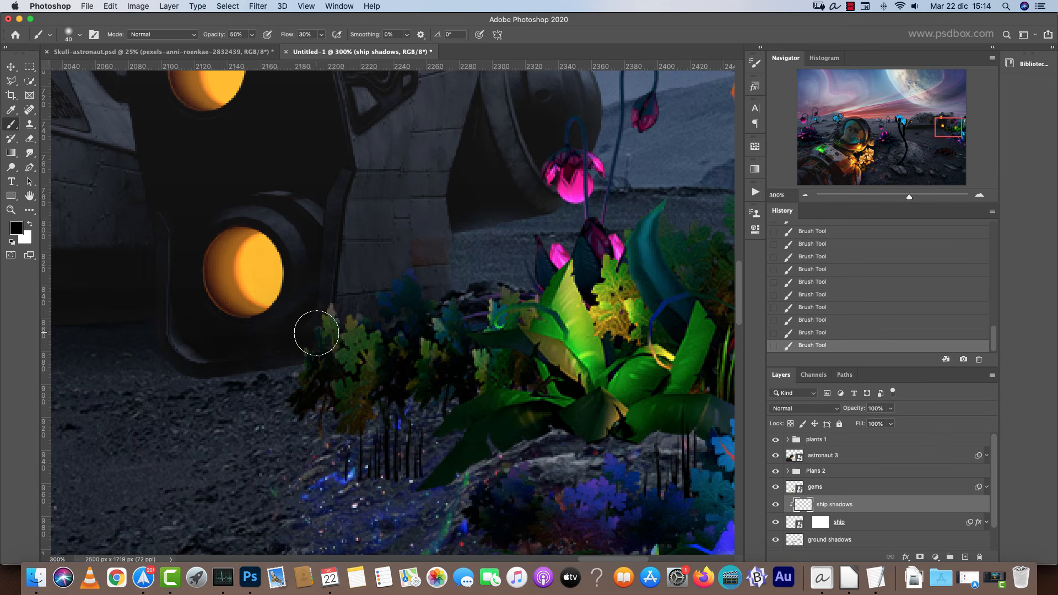
{"action": "left_click_drag", "start_coordinate": [398, 94], "coordinate": [389, 278]}
{"action": "key", "text": "bracketright"}
{"action": "key", "text": "bracketright"}
{"action": "key", "text": "bracketright"}
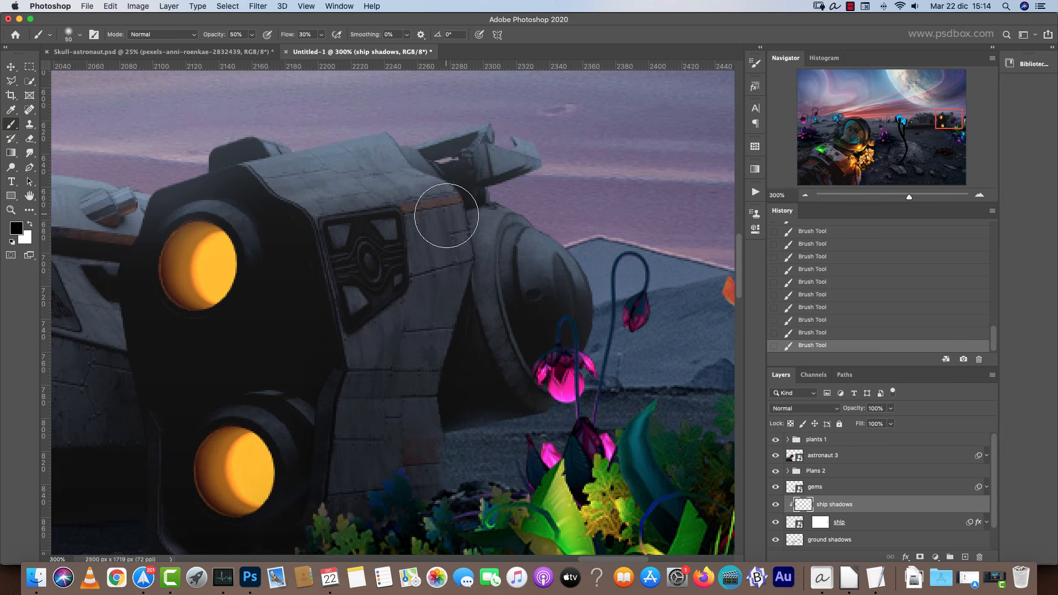
{"action": "left_click_drag", "start_coordinate": [408, 349], "coordinate": [717, 283]}
{"action": "key", "text": "bracketright"}
{"action": "left_click_drag", "start_coordinate": [380, 283], "coordinate": [609, 306]}
{"action": "key", "text": "bracketright"}
{"action": "key", "text": "bracketright"}
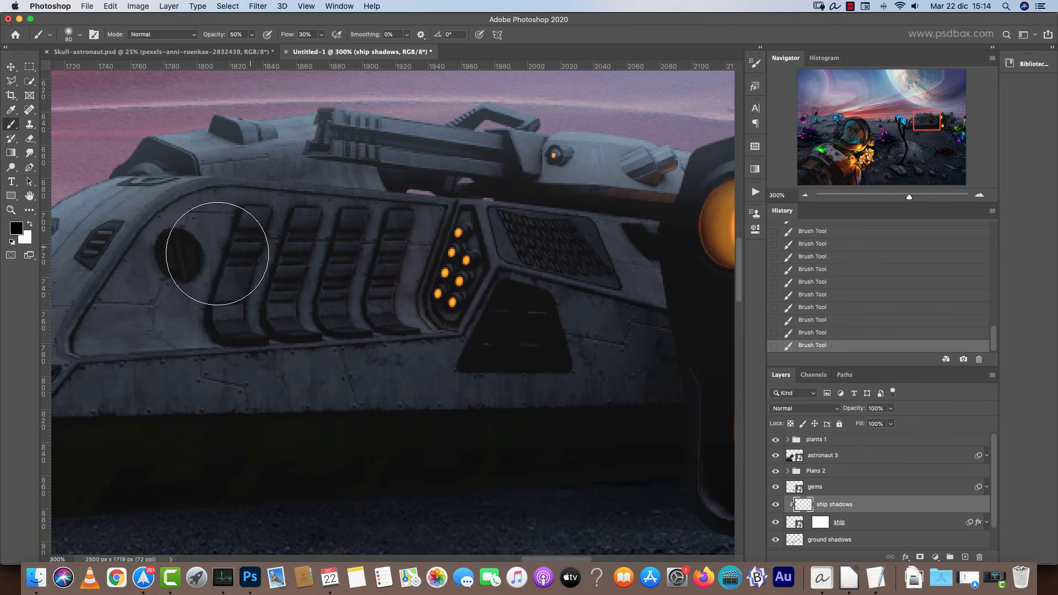
{"action": "left_click_drag", "start_coordinate": [540, 305], "coordinate": [787, 318]}
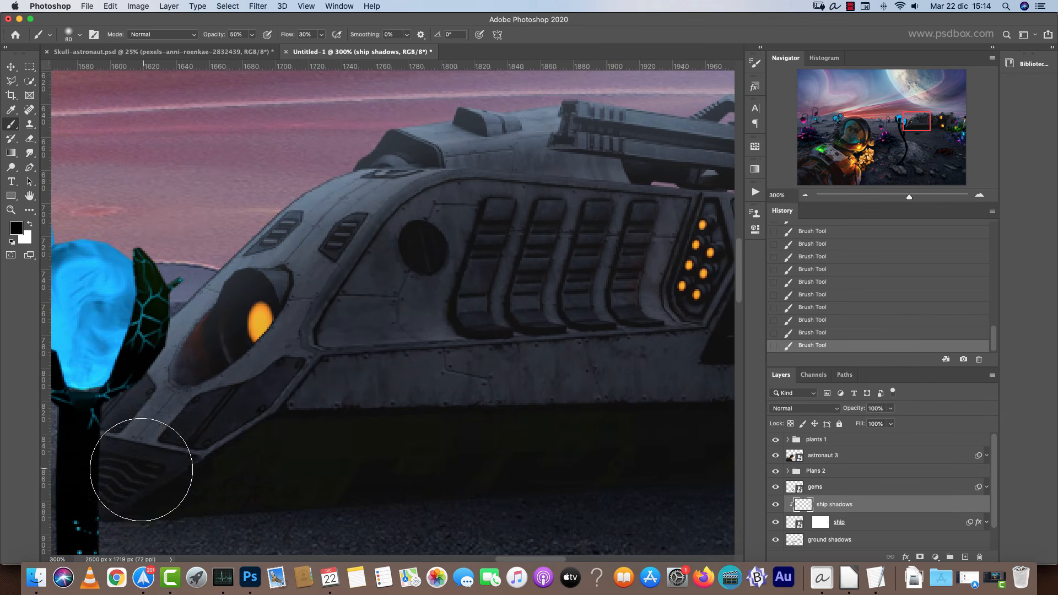
Switch to the ground shadows layer with a smaller brush and paint more shadow on the ground under the ship.
{"action": "scroll", "coordinate": [350, 415], "scroll_direction": "down", "scroll_amount": 5}
{"action": "scroll", "coordinate": [351, 415], "scroll_direction": "right", "scroll_amount": 8}
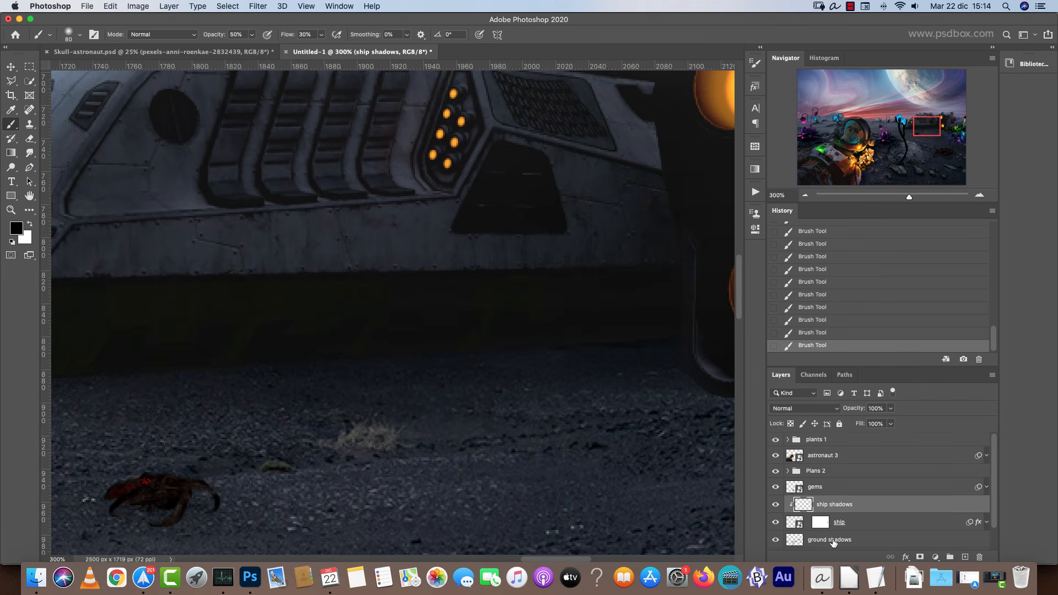
{"action": "left_click", "coordinate": [832, 543]}
{"action": "scroll", "coordinate": [276, 411], "scroll_direction": "right", "scroll_amount": 10}
{"action": "key", "text": "bracketleft"}
{"action": "key", "text": "bracketleft"}
{"action": "key", "text": "bracketleft"}
{"action": "key", "text": "bracketleft"}
{"action": "key", "text": "bracketleft"}
{"action": "key", "text": "bracketleft"}
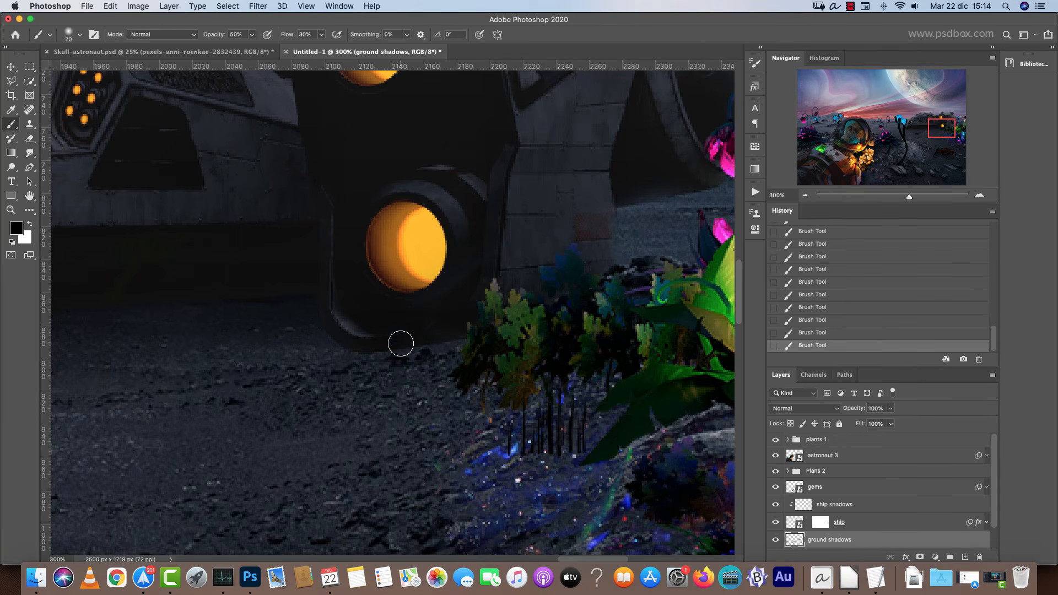
{"action": "key", "text": "super+1"}
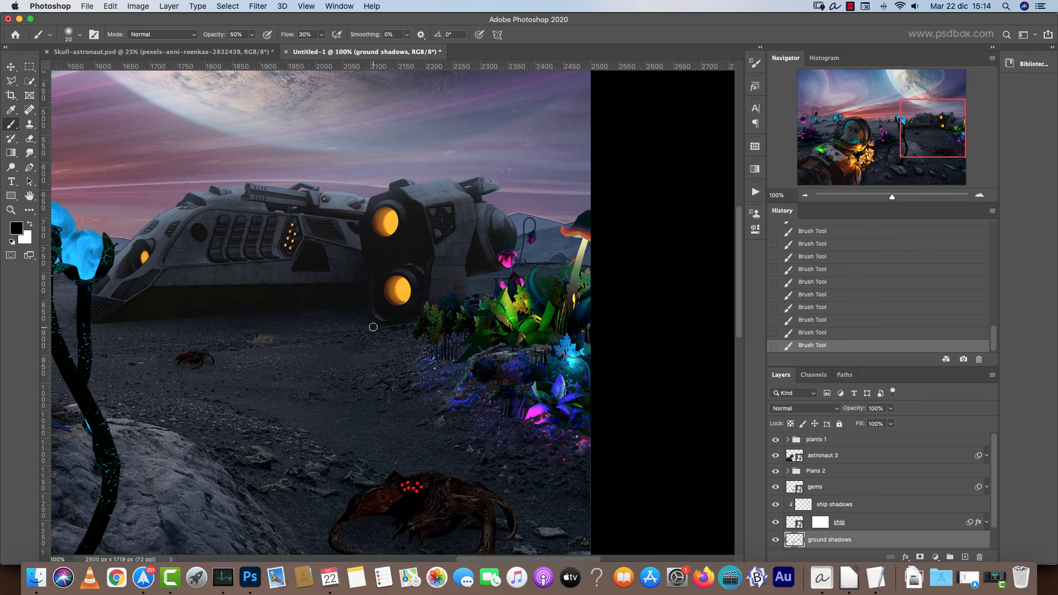
{"action": "scroll", "coordinate": [376, 331], "scroll_direction": "left", "scroll_amount": 5}
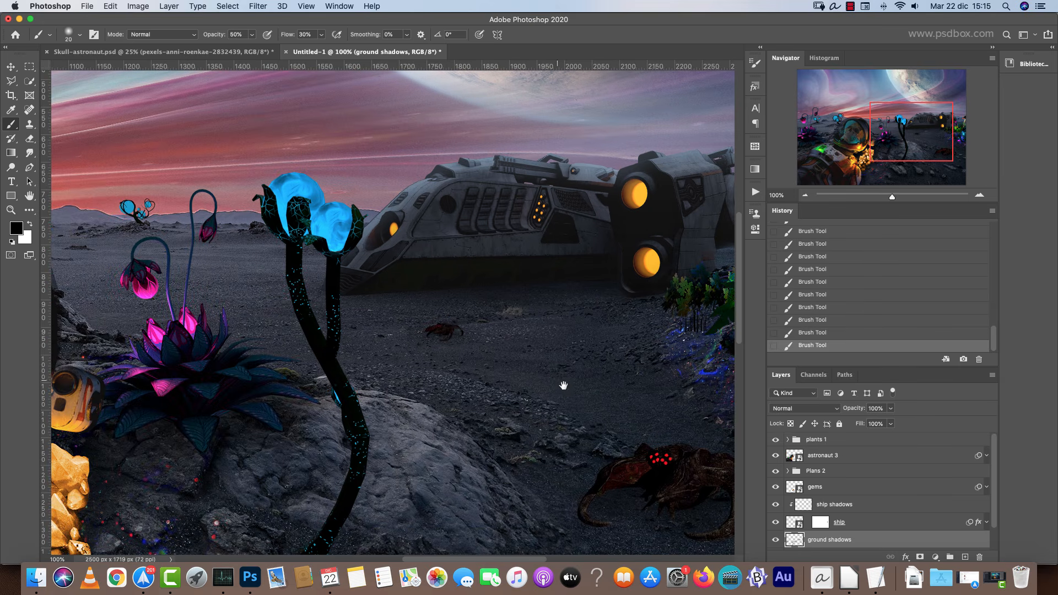
{"action": "left_click_drag", "start_coordinate": [563, 386], "coordinate": [550, 372]}
{"action": "left_click_drag", "start_coordinate": [412, 392], "coordinate": [512, 312]}
{"action": "left_click", "coordinate": [805, 195]}
{"action": "left_click", "coordinate": [805, 195]}
{"action": "left_click_drag", "start_coordinate": [684, 449], "coordinate": [539, 343]}
{"action": "mouse_move", "coordinate": [361, 295]}
{"action": "left_mouse_down"}
{"action": "mouse_move", "coordinate": [607, 361]}
{"action": "mouse_move", "coordinate": [590, 356]}
{"action": "left_mouse_up"}
{"action": "left_click_drag", "start_coordinate": [532, 307], "coordinate": [601, 346]}
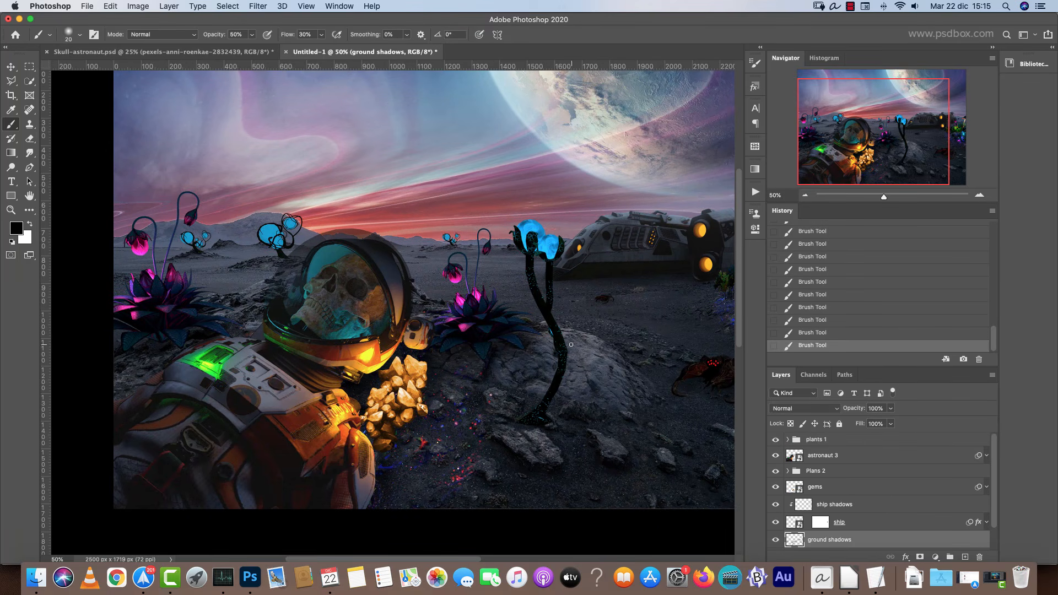
Add a new layer above astronaut 3, name it astronaut shadows and clip it to the astronaut.
{"action": "key", "text": "v"}
{"action": "left_click", "coordinate": [343, 407], "text": "super"}
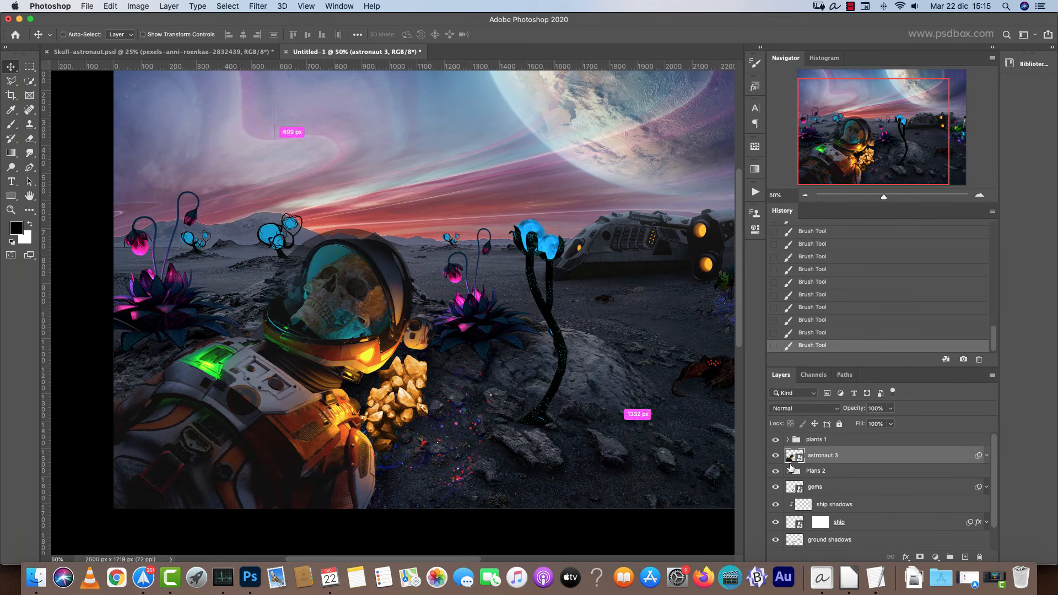
{"action": "left_click", "coordinate": [965, 557]}
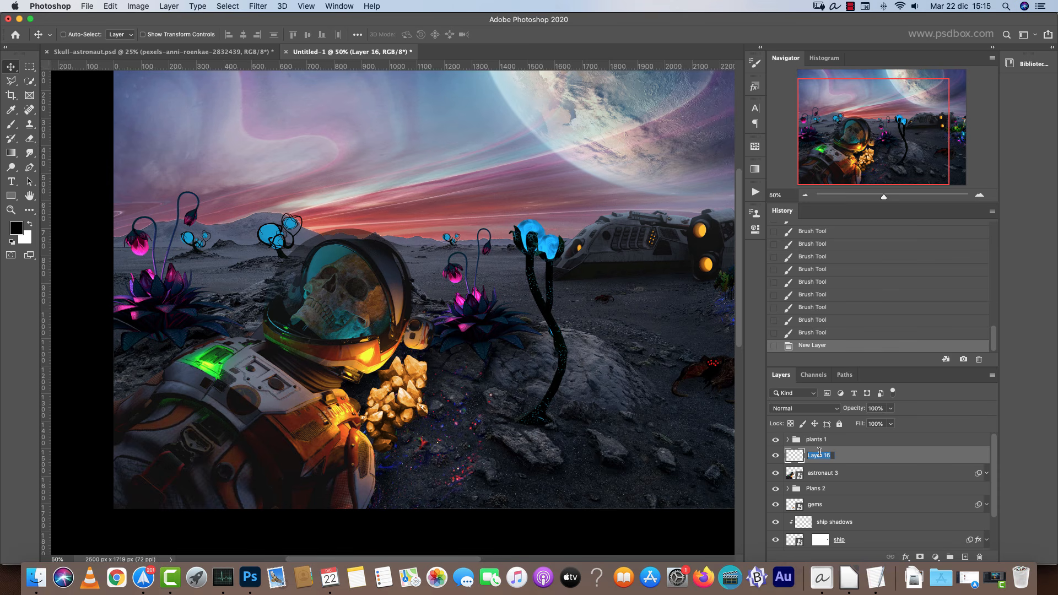
{"action": "type", "text": "astronaut shadows"}
{"action": "key", "text": "Return"}
{"action": "key", "text": "super+alt+g"}
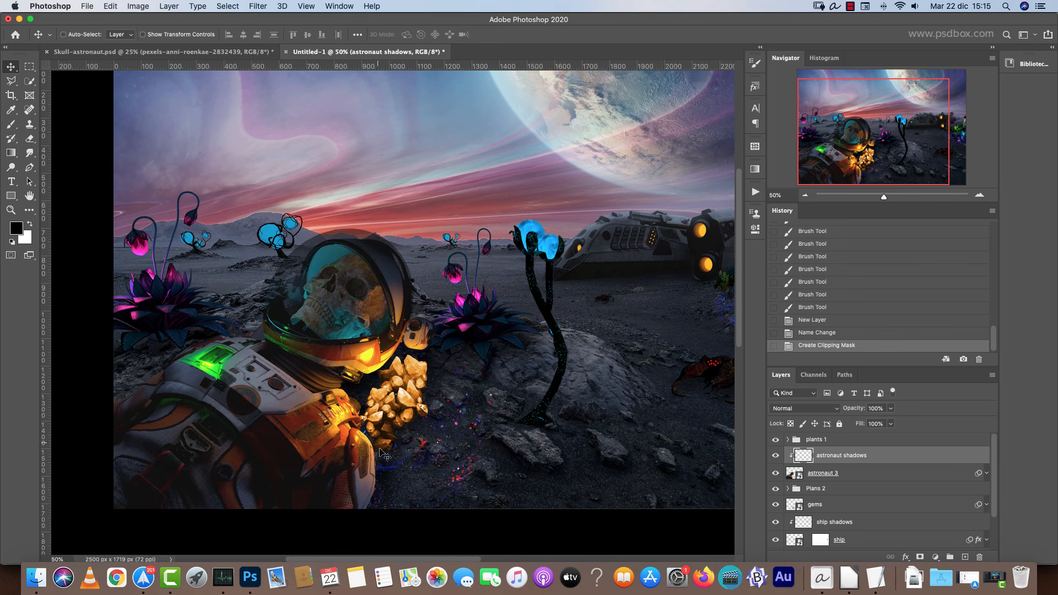
Paint soft shadows over the astronaut's lower suit and arm on the astronaut shadows layer.
{"action": "key", "text": "b"}
{"action": "key", "text": "bracketright"}
{"action": "key", "text": "bracketright"}
{"action": "key", "text": "bracketright"}
{"action": "mouse_move", "coordinate": [372, 460]}
{"action": "left_mouse_down"}
{"action": "mouse_move", "coordinate": [362, 504]}
{"action": "mouse_move", "coordinate": [352, 482]}
{"action": "mouse_move", "coordinate": [309, 485]}
{"action": "mouse_move", "coordinate": [264, 495]}
{"action": "mouse_move", "coordinate": [232, 519]}
{"action": "mouse_move", "coordinate": [157, 463]}
{"action": "left_mouse_up"}
{"action": "key", "text": "bracketright"}
{"action": "key", "text": "bracketright"}
{"action": "key", "text": "bracketright"}
{"action": "mouse_move", "coordinate": [119, 424]}
{"action": "left_mouse_down"}
{"action": "mouse_move", "coordinate": [151, 392]}
{"action": "mouse_move", "coordinate": [117, 487]}
{"action": "mouse_move", "coordinate": [258, 486]}
{"action": "mouse_move", "coordinate": [319, 499]}
{"action": "left_mouse_up"}
{"action": "key", "text": "bracketleft"}
{"action": "key", "text": "bracketleft"}
{"action": "key", "text": "bracketleft"}
{"action": "key", "text": "bracketleft"}
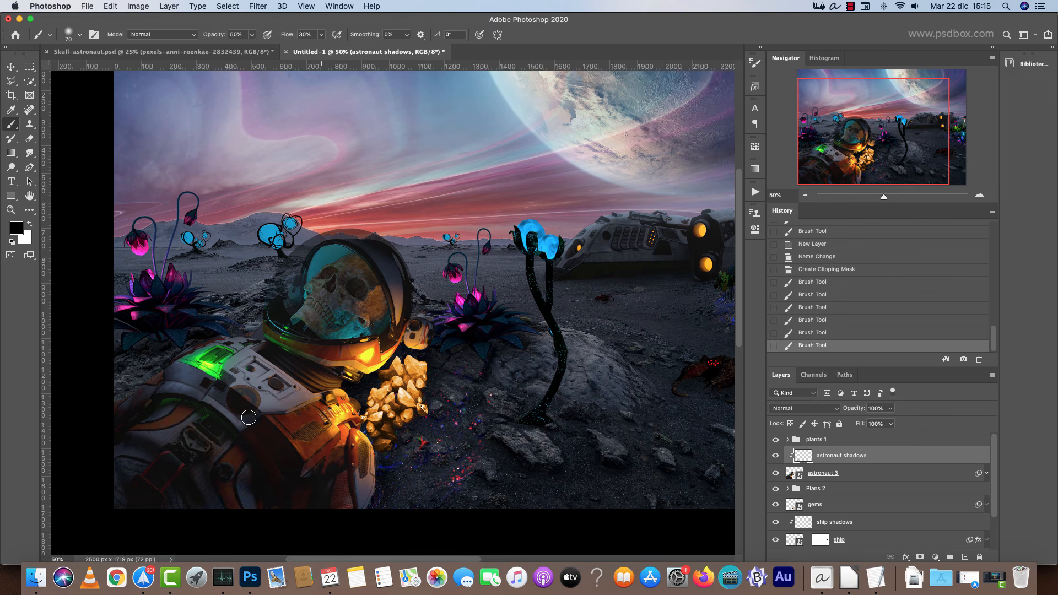
{"action": "left_click_drag", "start_coordinate": [219, 397], "coordinate": [206, 381]}
{"action": "mouse_move", "coordinate": [353, 382]}
{"action": "left_mouse_down"}
{"action": "mouse_move", "coordinate": [334, 363]}
{"action": "mouse_move", "coordinate": [280, 347]}
{"action": "left_mouse_up"}
{"action": "left_click_drag", "start_coordinate": [367, 246], "coordinate": [402, 276]}
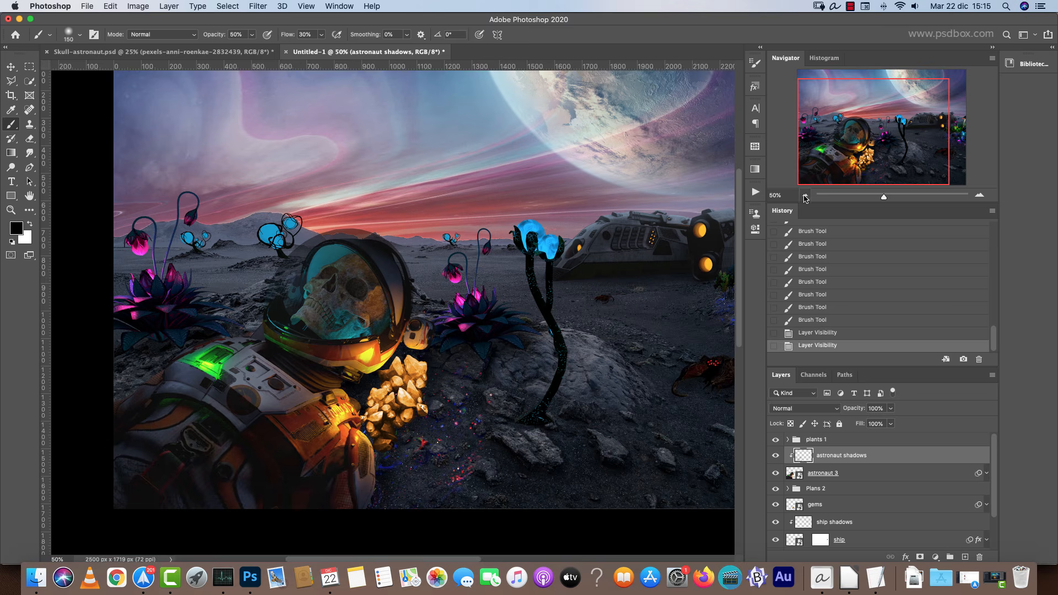
Select the dark plant stem layer in the plants 1 group and add a layer mask to it.
{"action": "left_click", "coordinate": [805, 195]}
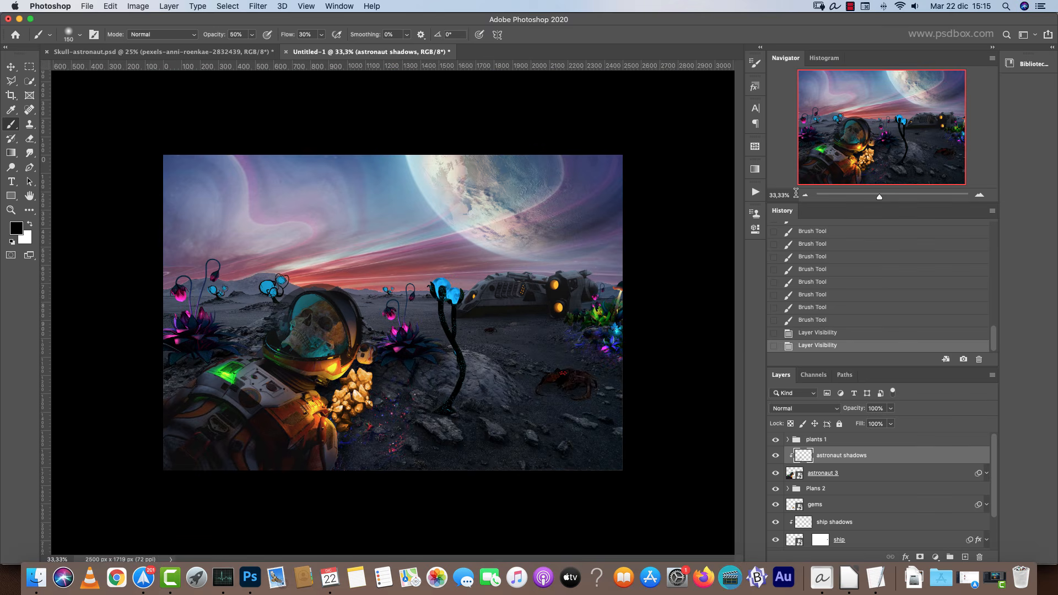
{"action": "key", "text": "super+plus"}
{"action": "key", "text": "super+plus"}
{"action": "key", "text": "super+plus"}
{"action": "left_click_drag", "start_coordinate": [643, 443], "coordinate": [580, 205]}
{"action": "key", "text": "v"}
{"action": "left_click", "coordinate": [546, 260], "text": "super"}
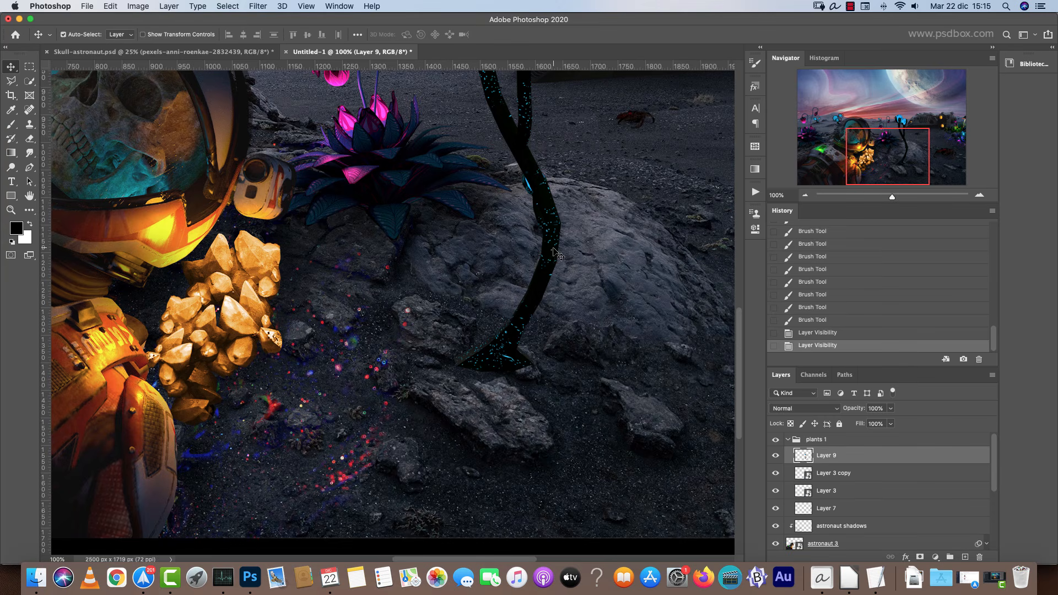
{"action": "left_click", "coordinate": [921, 557]}
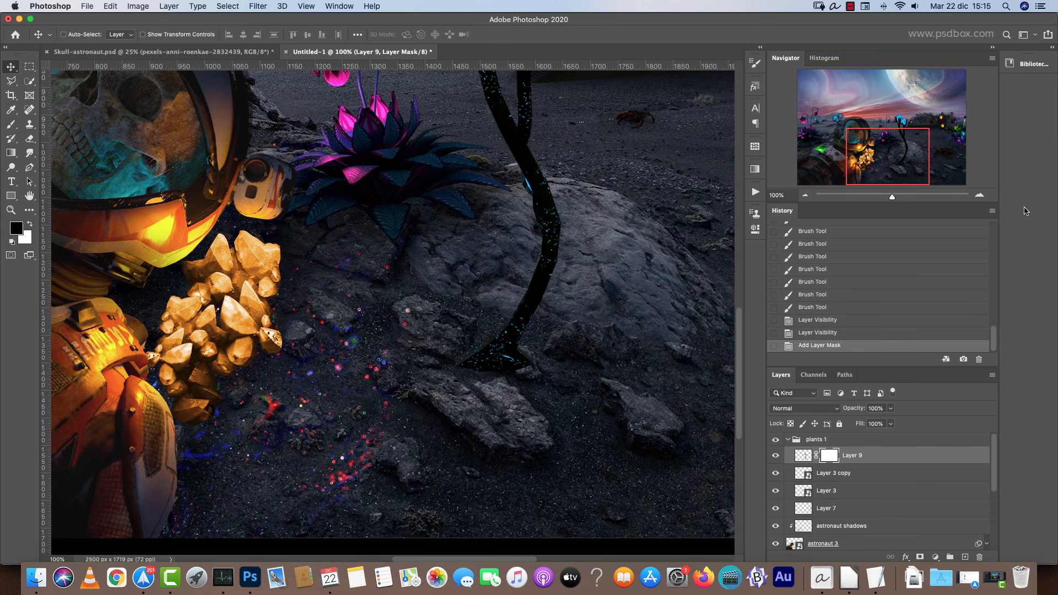
{"action": "left_click", "coordinate": [980, 198]}
{"action": "left_click", "coordinate": [980, 197]}
{"action": "left_click_drag", "start_coordinate": [535, 432], "coordinate": [286, 253]}
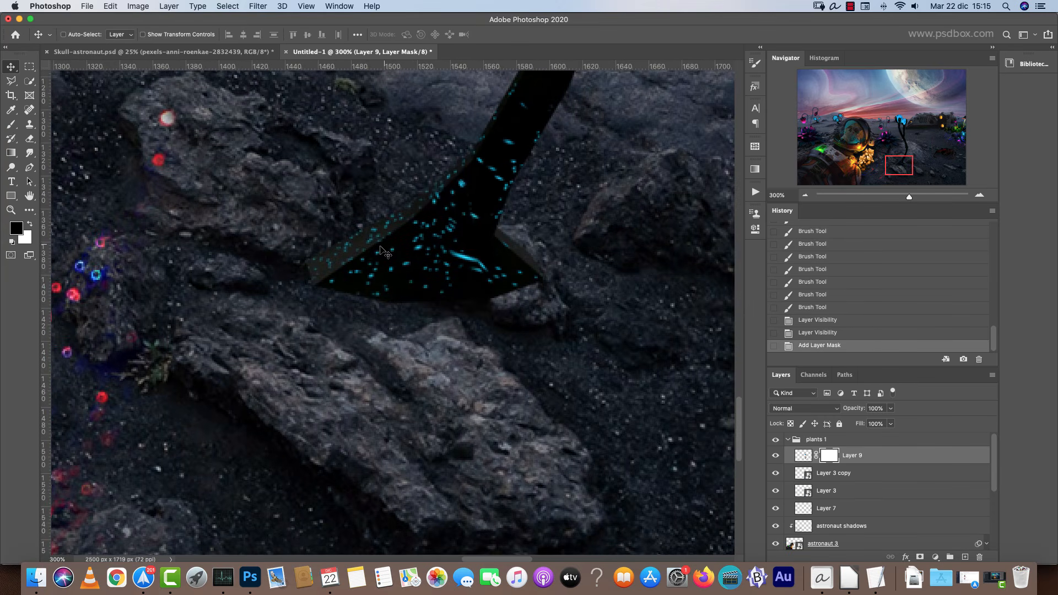
Paint black on the stem's mask at 100% opacity to hide its base behind the rock.
{"action": "key", "text": "b"}
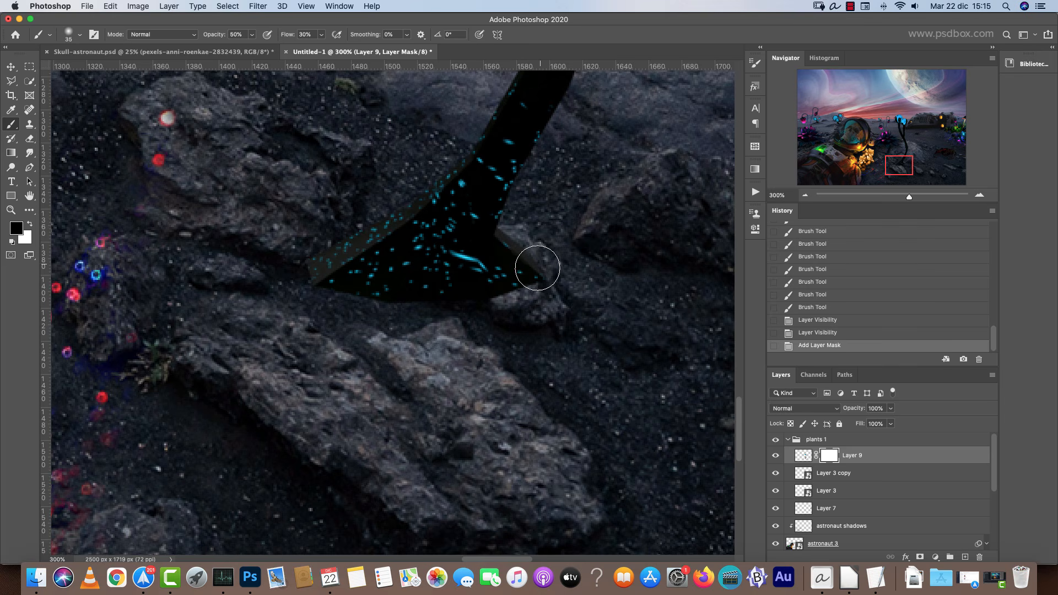
{"action": "right_click", "coordinate": [518, 240]}
{"action": "left_click_drag", "start_coordinate": [593, 286], "coordinate": [626, 287]}
{"action": "mouse_move", "coordinate": [456, 285]}
{"action": "left_mouse_down"}
{"action": "mouse_move", "coordinate": [529, 273]}
{"action": "mouse_move", "coordinate": [501, 293]}
{"action": "mouse_move", "coordinate": [529, 273]}
{"action": "mouse_move", "coordinate": [498, 279]}
{"action": "mouse_move", "coordinate": [488, 263]}
{"action": "mouse_move", "coordinate": [427, 289]}
{"action": "left_mouse_up"}
{"action": "key", "text": "bracketleft"}
{"action": "key", "text": "bracketleft"}
{"action": "mouse_move", "coordinate": [567, 277]}
{"action": "left_mouse_down"}
{"action": "mouse_move", "coordinate": [364, 245]}
{"action": "mouse_move", "coordinate": [341, 254]}
{"action": "mouse_move", "coordinate": [368, 228]}
{"action": "mouse_move", "coordinate": [380, 249]}
{"action": "mouse_move", "coordinate": [322, 248]}
{"action": "mouse_move", "coordinate": [381, 277]}
{"action": "mouse_move", "coordinate": [386, 298]}
{"action": "mouse_move", "coordinate": [427, 340]}
{"action": "left_mouse_up"}
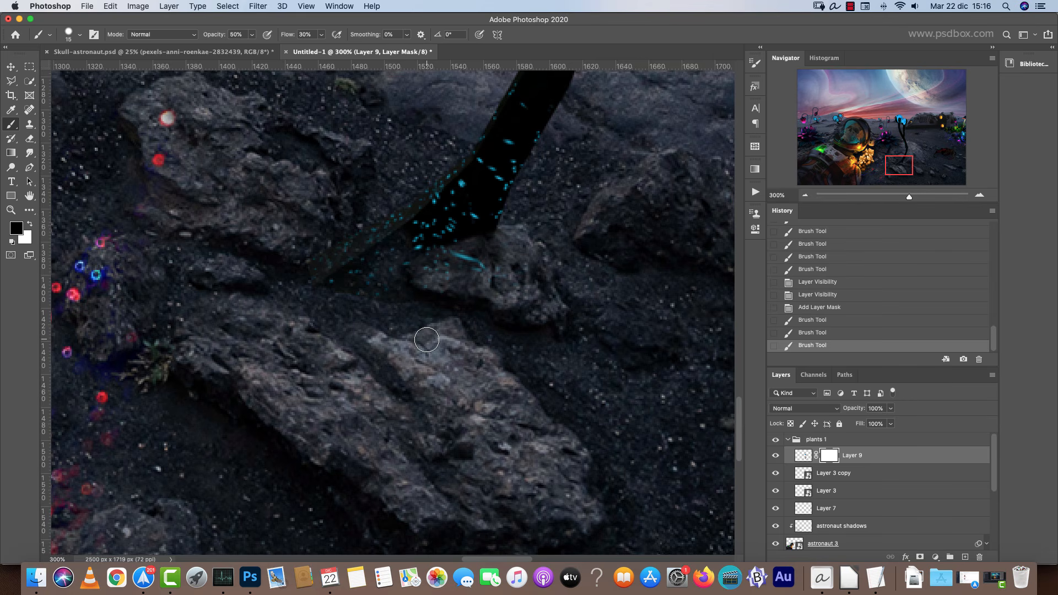
{"action": "mouse_move", "coordinate": [357, 196]}
{"action": "left_mouse_down"}
{"action": "mouse_move", "coordinate": [356, 255]}
{"action": "mouse_move", "coordinate": [339, 245]}
{"action": "mouse_move", "coordinate": [324, 274]}
{"action": "mouse_move", "coordinate": [447, 301]}
{"action": "mouse_move", "coordinate": [525, 254]}
{"action": "mouse_move", "coordinate": [398, 263]}
{"action": "mouse_move", "coordinate": [369, 252]}
{"action": "mouse_move", "coordinate": [349, 263]}
{"action": "mouse_move", "coordinate": [413, 285]}
{"action": "mouse_move", "coordinate": [538, 273]}
{"action": "left_mouse_up"}
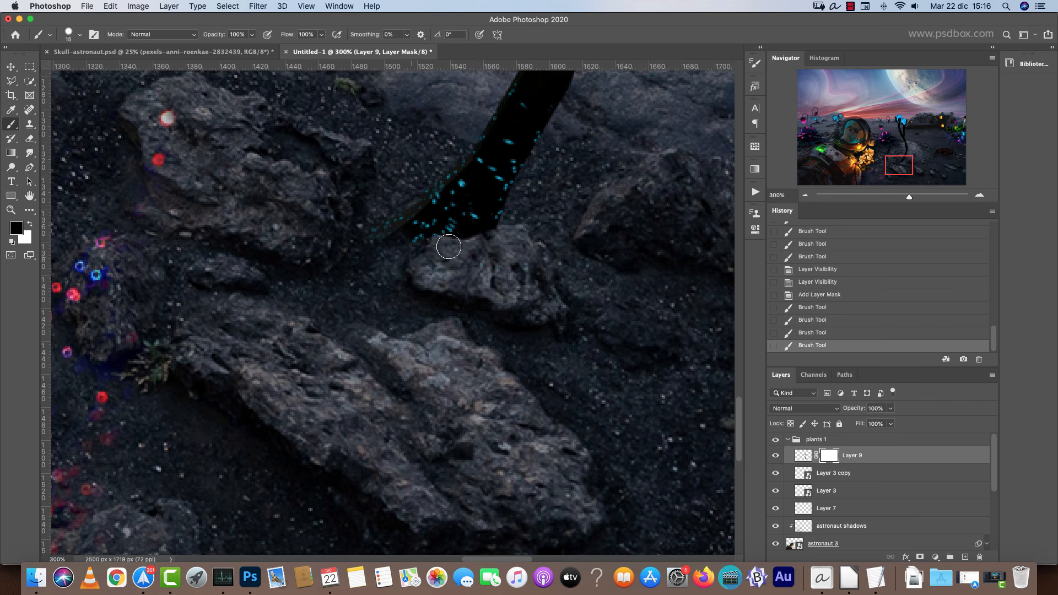
{"action": "mouse_move", "coordinate": [495, 236]}
{"action": "left_mouse_down"}
{"action": "mouse_move", "coordinate": [428, 241]}
{"action": "mouse_move", "coordinate": [395, 284]}
{"action": "mouse_move", "coordinate": [496, 230]}
{"action": "mouse_move", "coordinate": [430, 245]}
{"action": "left_mouse_up"}
Swap to white and paint parts of the stem back in on its mask.
{"action": "key", "text": "x"}
{"action": "mouse_move", "coordinate": [494, 208]}
{"action": "left_mouse_down"}
{"action": "mouse_move", "coordinate": [428, 216]}
{"action": "mouse_move", "coordinate": [414, 241]}
{"action": "mouse_move", "coordinate": [378, 252]}
{"action": "left_mouse_up"}
{"action": "key", "text": "super+minus"}
{"action": "key", "text": "super+minus"}
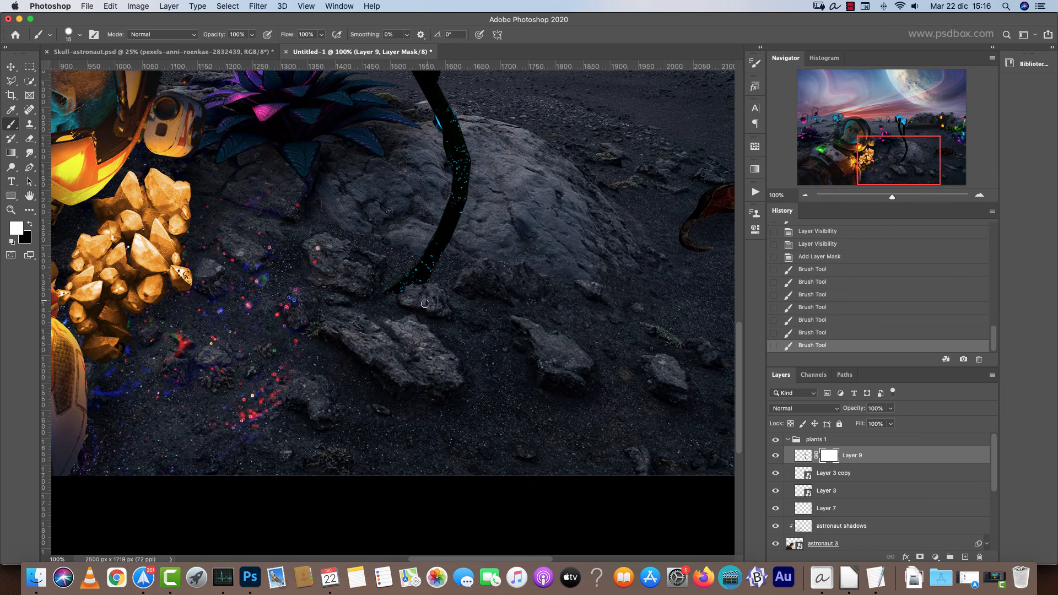
{"action": "left_click_drag", "start_coordinate": [523, 216], "coordinate": [543, 266]}
{"action": "left_click_drag", "start_coordinate": [711, 242], "coordinate": [473, 300]}
{"action": "key", "text": "v"}
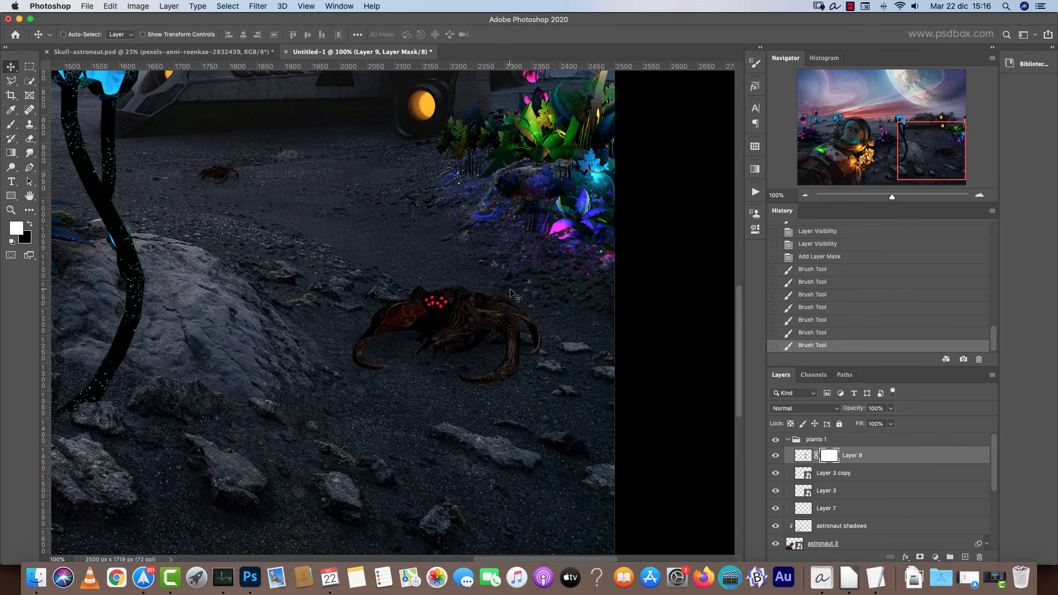
{"action": "left_click", "coordinate": [502, 318]}
{"action": "key", "text": "super+u"}
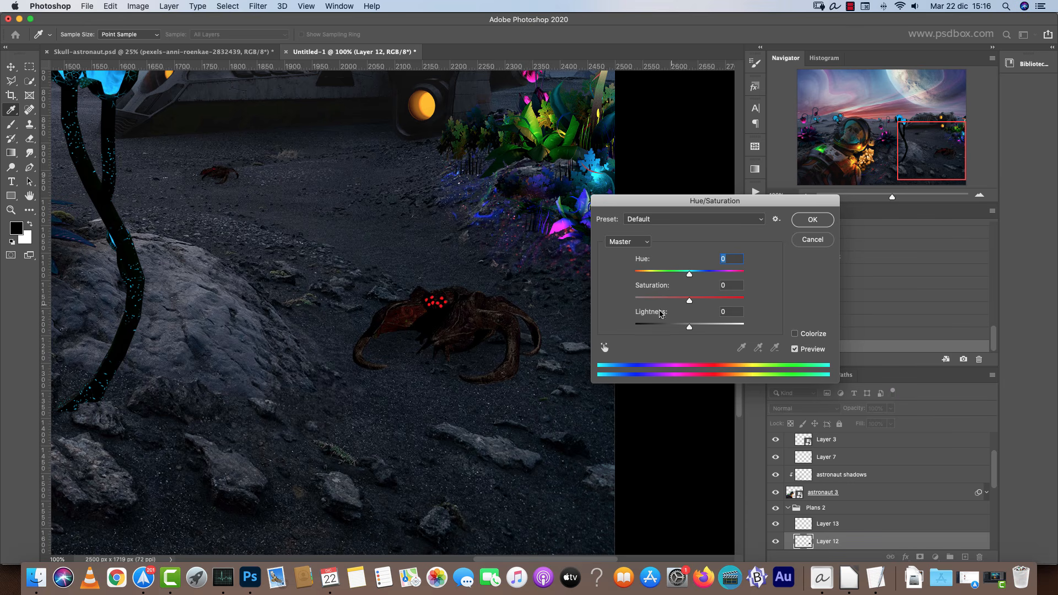
{"action": "left_click_drag", "start_coordinate": [689, 273], "coordinate": [653, 272]}
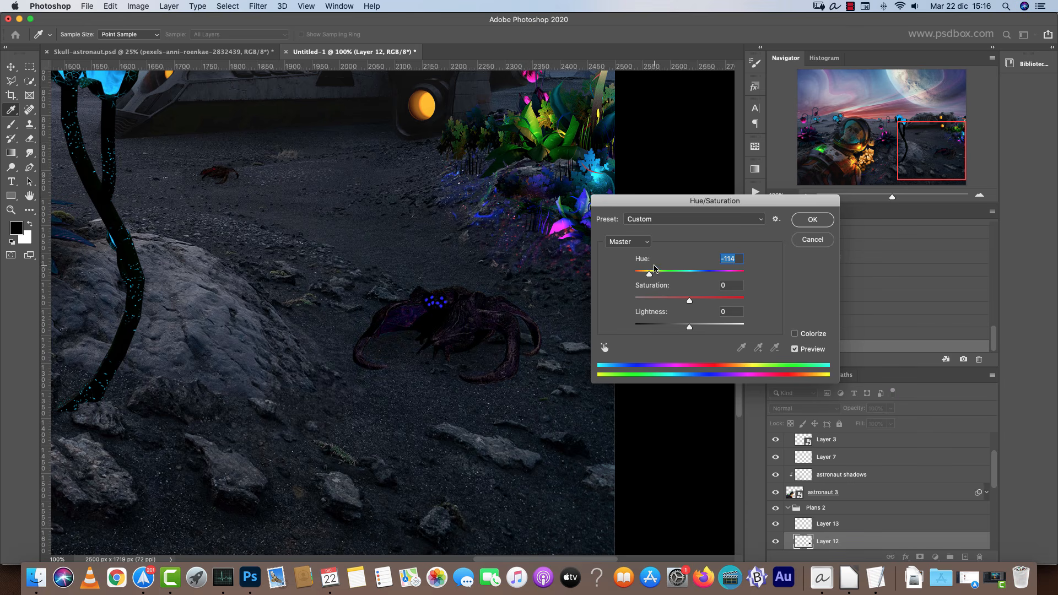
{"action": "mouse_move", "coordinate": [650, 275]}
{"action": "left_mouse_down"}
{"action": "mouse_move", "coordinate": [692, 277]}
{"action": "mouse_move", "coordinate": [646, 271]}
{"action": "left_mouse_up"}
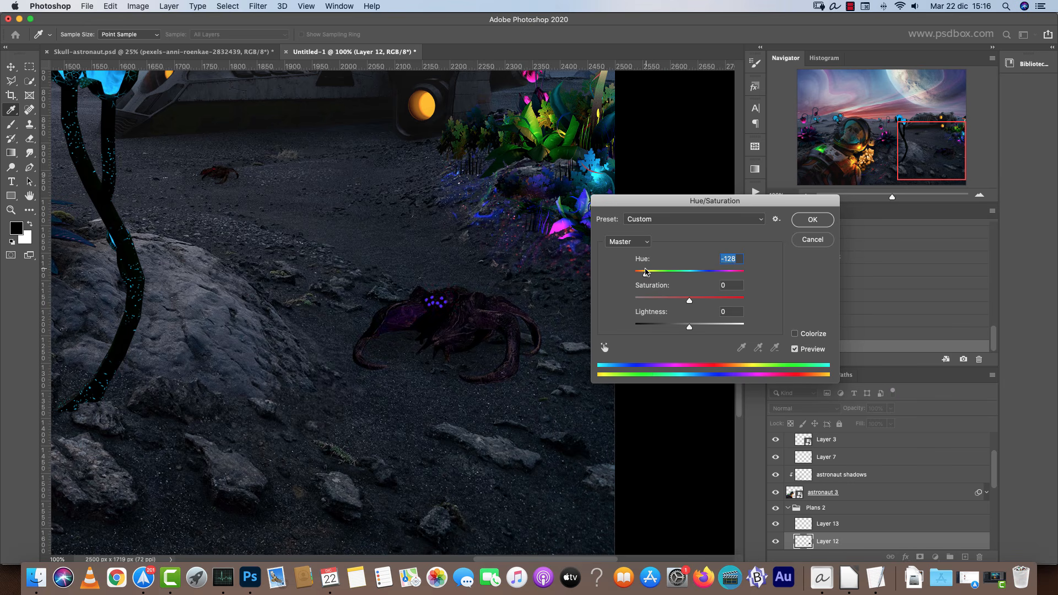
{"action": "left_click", "coordinate": [699, 272]}
{"action": "left_click", "coordinate": [795, 334]}
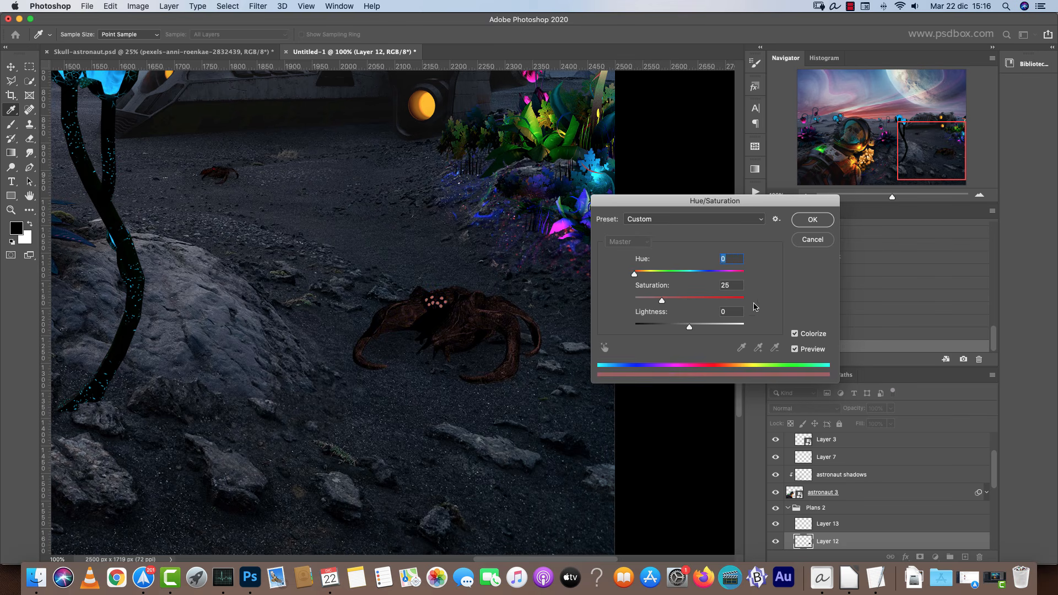
{"action": "left_click_drag", "start_coordinate": [688, 274], "coordinate": [692, 275]}
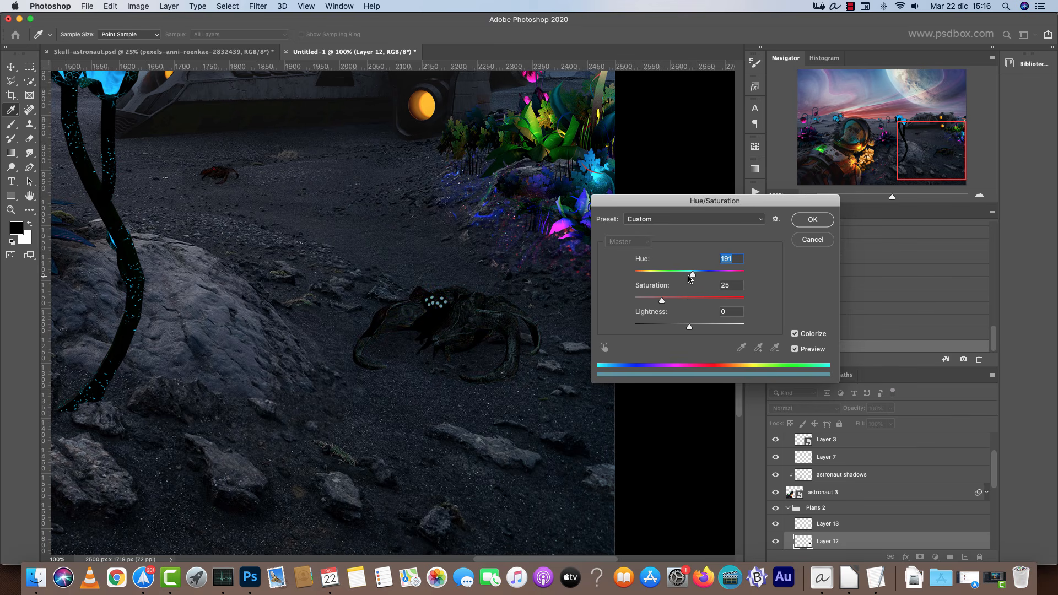
{"action": "left_click", "coordinate": [725, 286]}
{"action": "type", "text": "0"}
{"action": "type", "text": "100"}
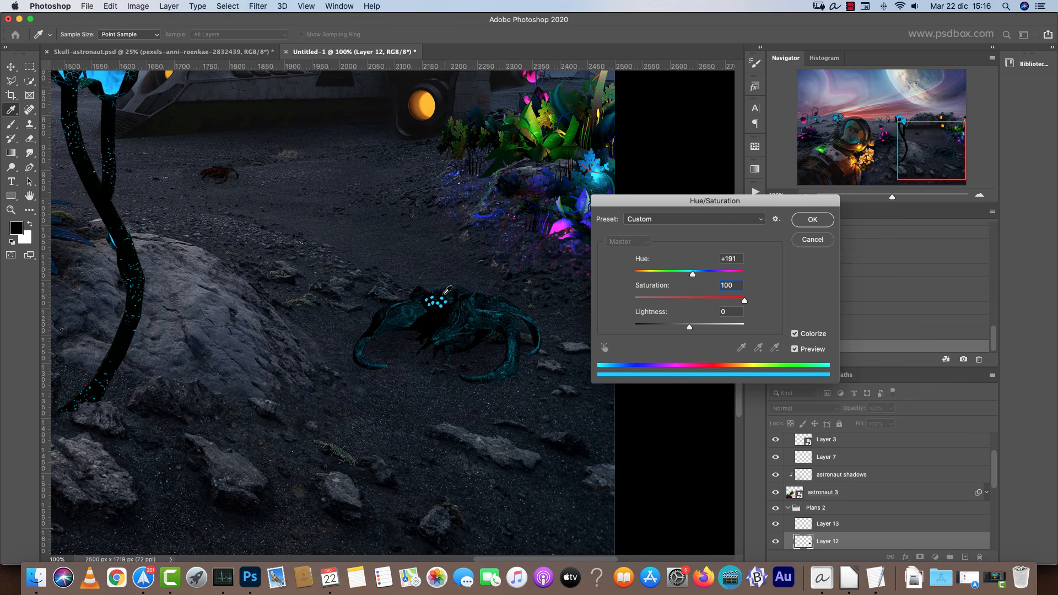
{"action": "left_click_drag", "start_coordinate": [739, 301], "coordinate": [694, 302]}
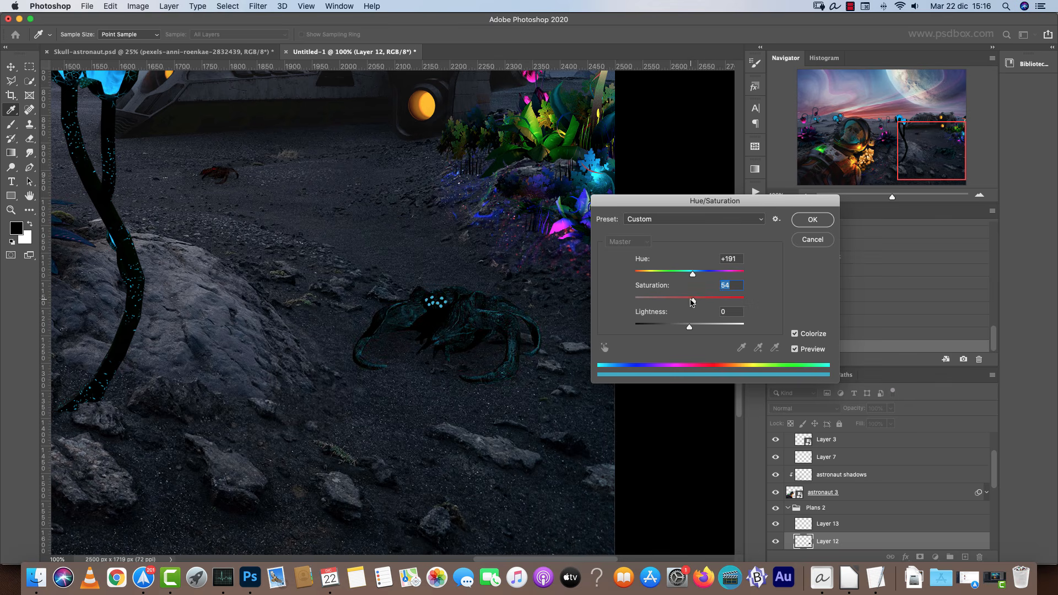
{"action": "type", "text": "0"}
{"action": "left_click", "coordinate": [690, 301]}
{"action": "left_click", "coordinate": [812, 240]}
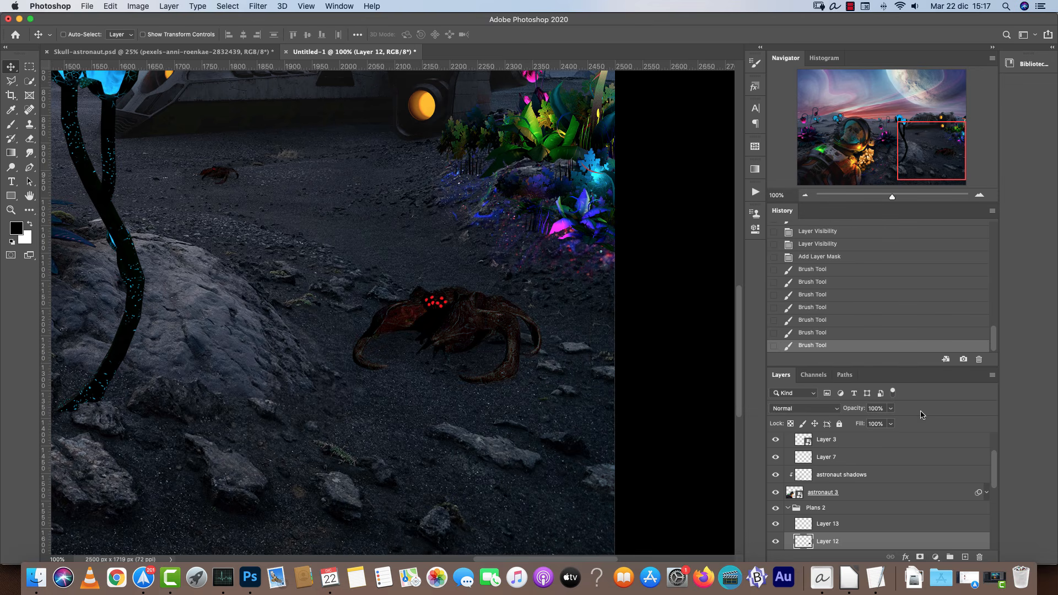
Add a Hue/Saturation adjustment clipped to the bug layer, colorized with hue 201 and saturation 28.
{"action": "left_click", "coordinate": [936, 558]}
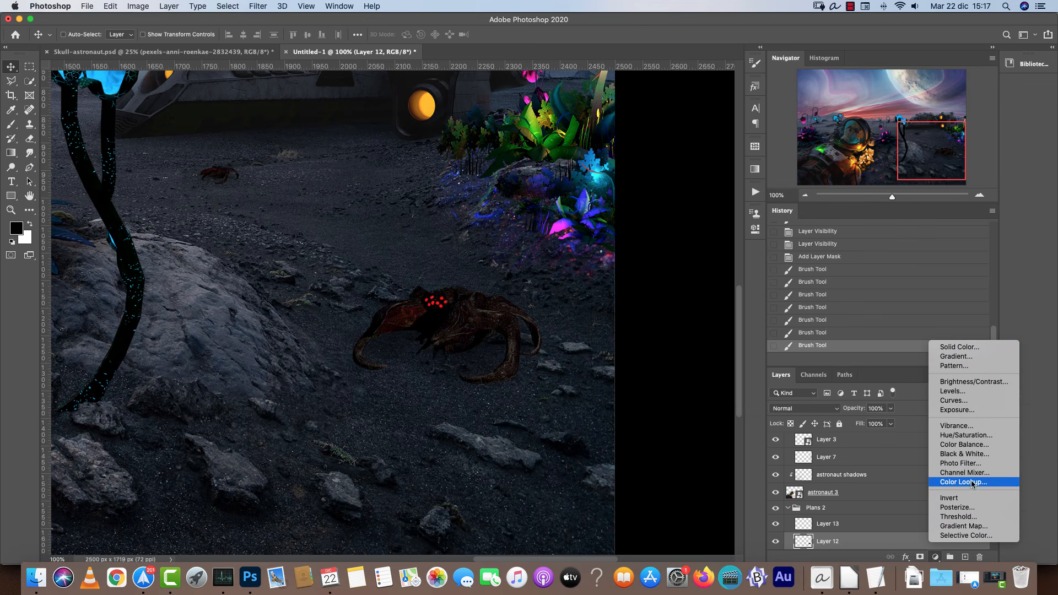
{"action": "left_click", "coordinate": [977, 436]}
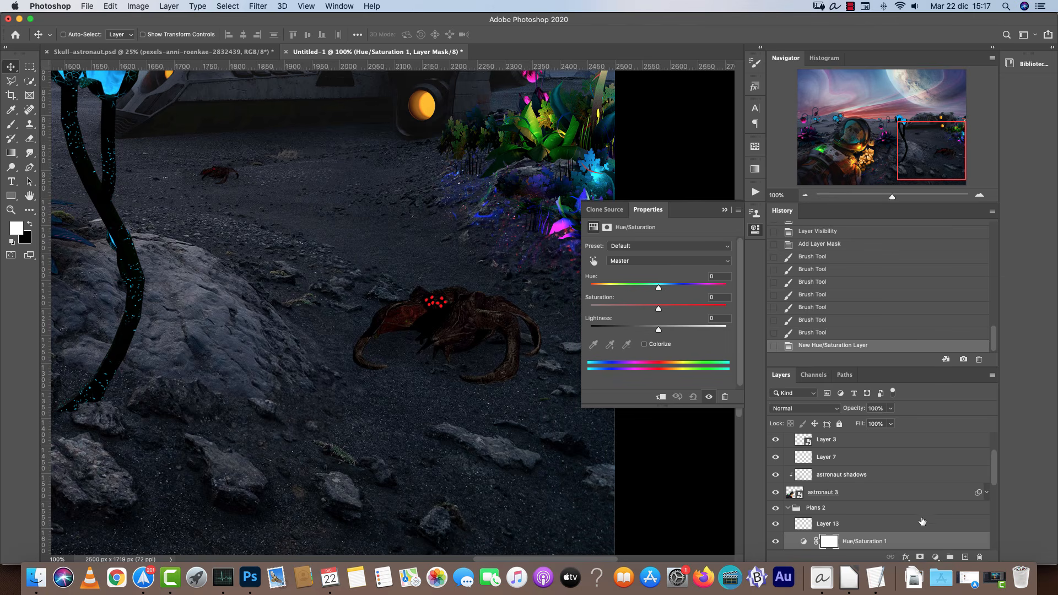
{"action": "key", "text": "super+alt+g"}
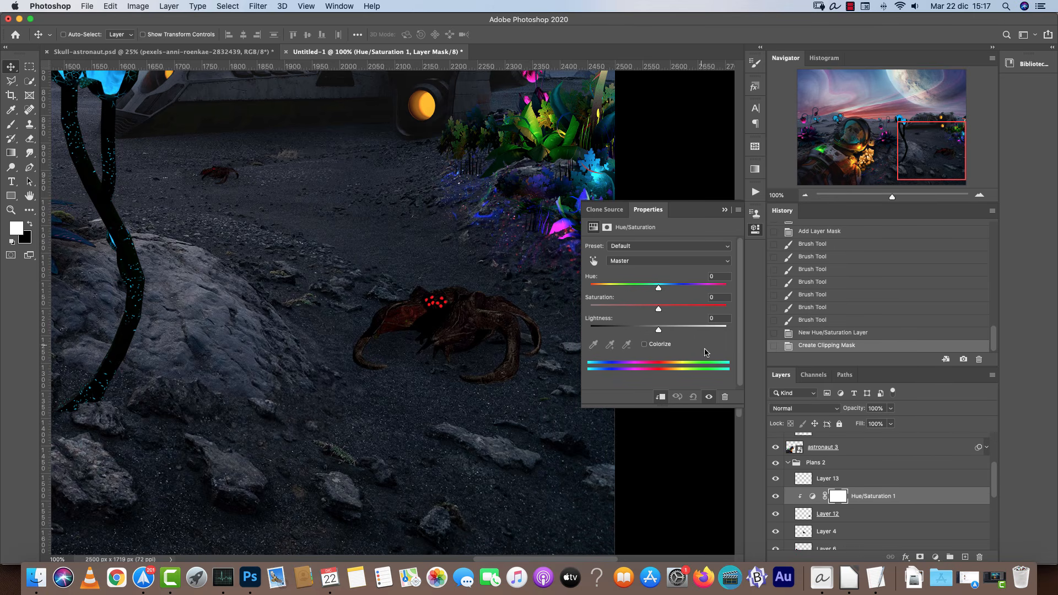
{"action": "left_click", "coordinate": [644, 344]}
{"action": "left_click_drag", "start_coordinate": [689, 287], "coordinate": [628, 309]}
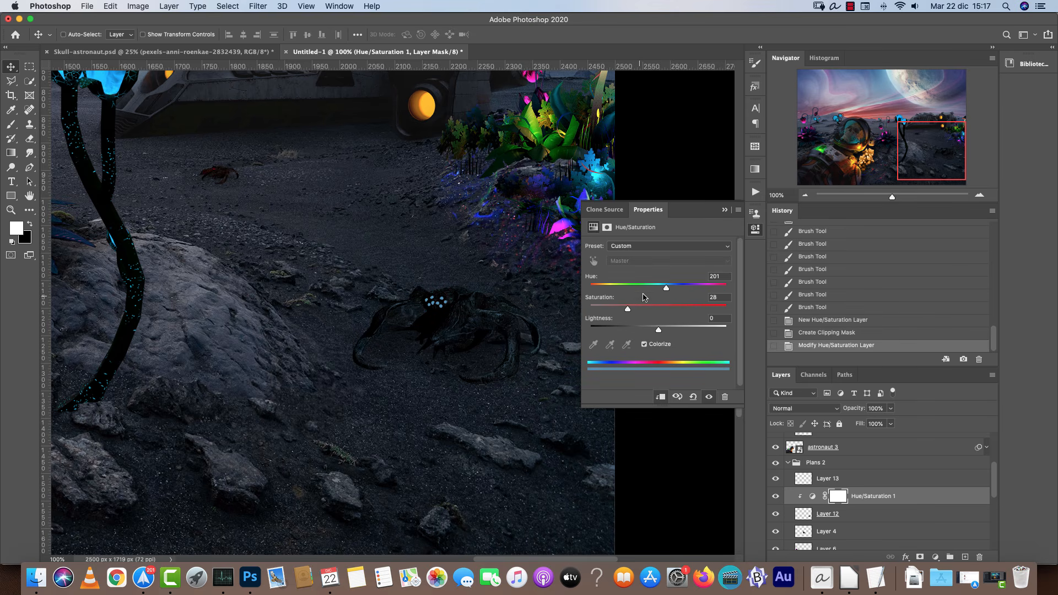
{"action": "left_click", "coordinate": [723, 209]}
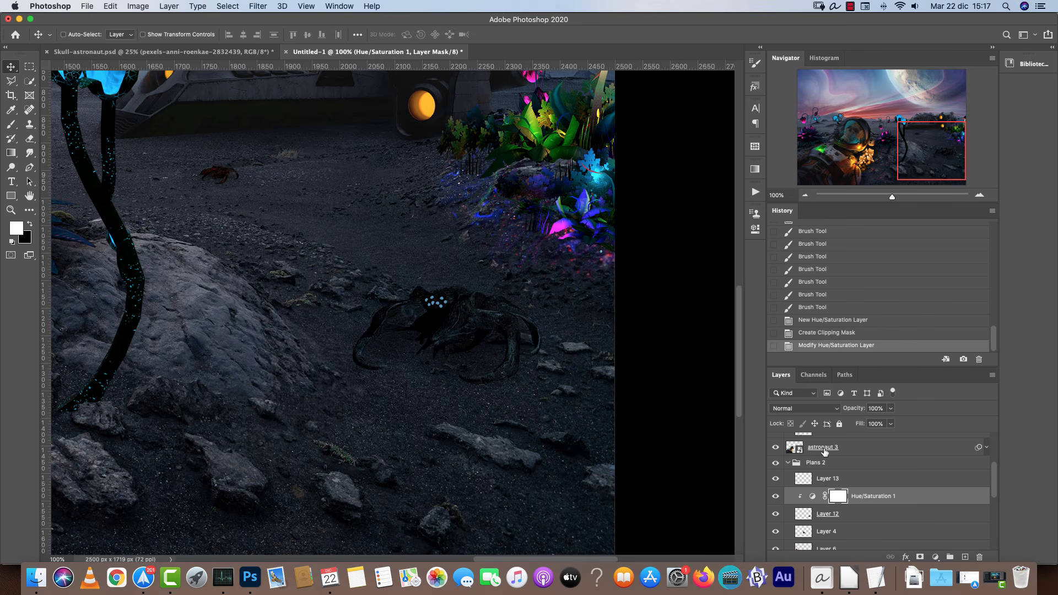
Paint black on the adjustment's mask over the bug's eyes to bring back their red colour.
{"action": "left_click", "coordinate": [979, 195]}
{"action": "left_click", "coordinate": [980, 195]}
{"action": "key", "text": "x"}
{"action": "key", "text": "b"}
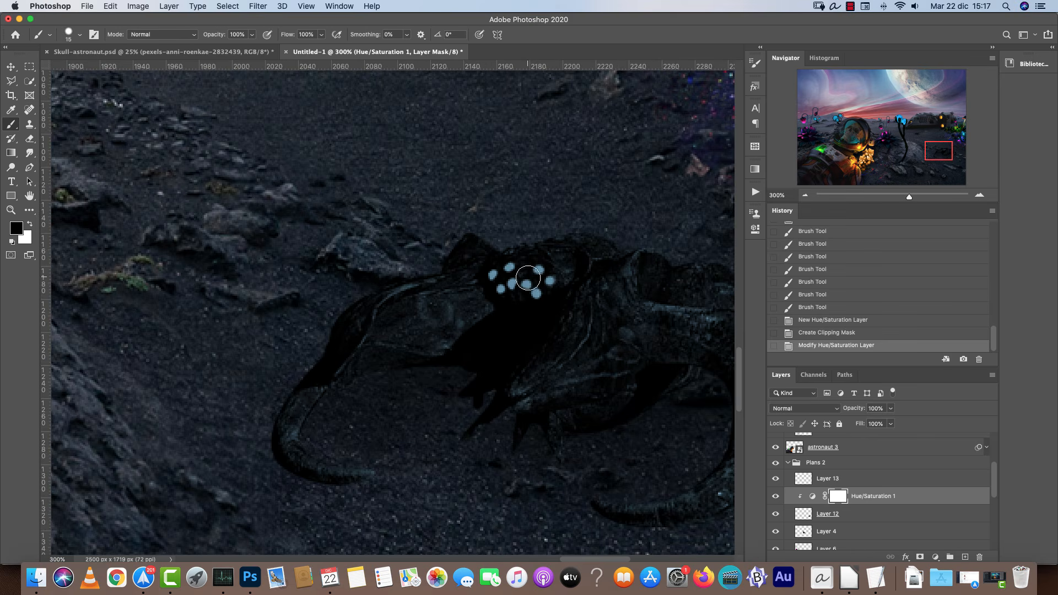
{"action": "mouse_move", "coordinate": [535, 279]}
{"action": "left_mouse_down"}
{"action": "mouse_move", "coordinate": [502, 276]}
{"action": "mouse_move", "coordinate": [543, 303]}
{"action": "left_mouse_up"}
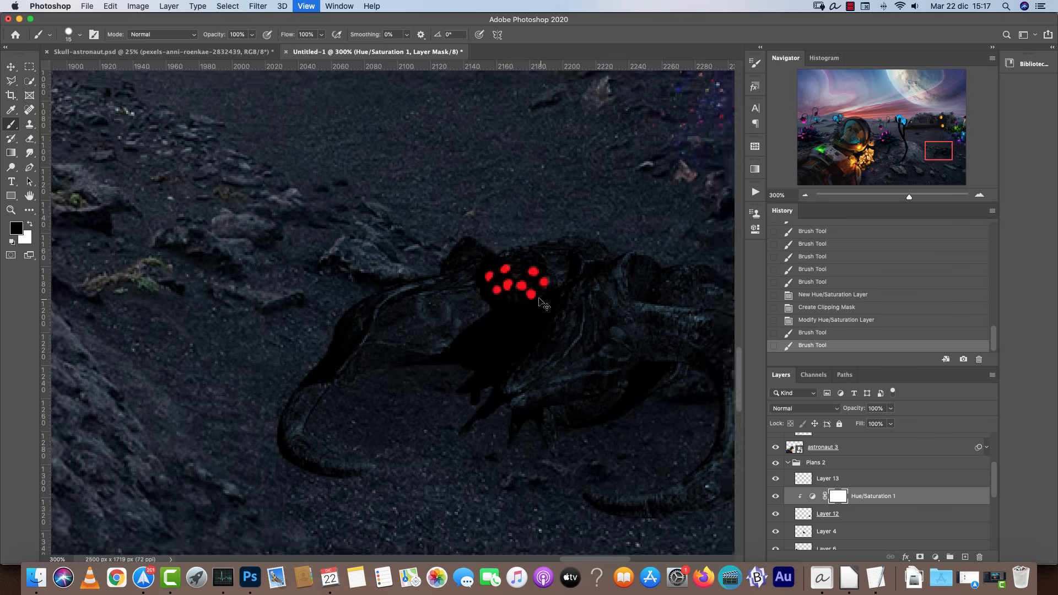
Collapse the plants 1 and Plans 2 layer groups in the layer stack.
{"action": "key", "text": "super+1"}
{"action": "left_click", "coordinate": [805, 196]}
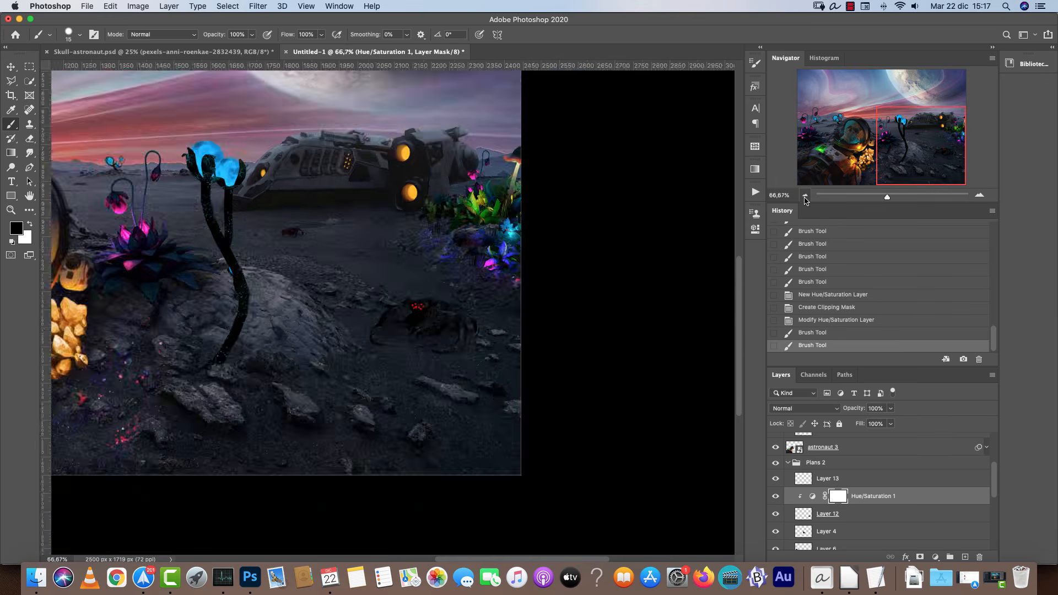
{"action": "left_click", "coordinate": [805, 196]}
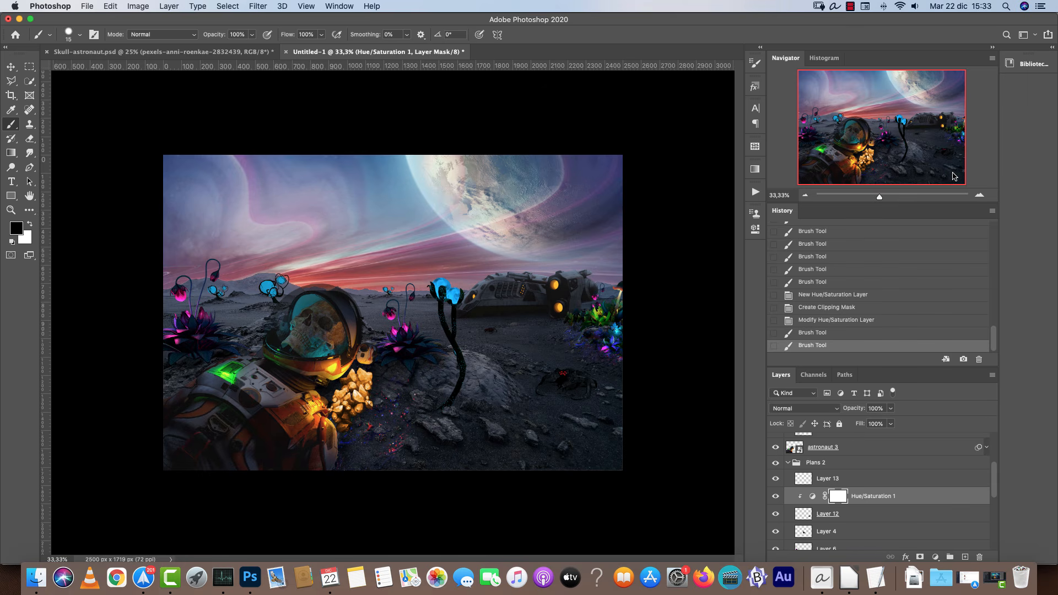
{"action": "left_click", "coordinate": [980, 195]}
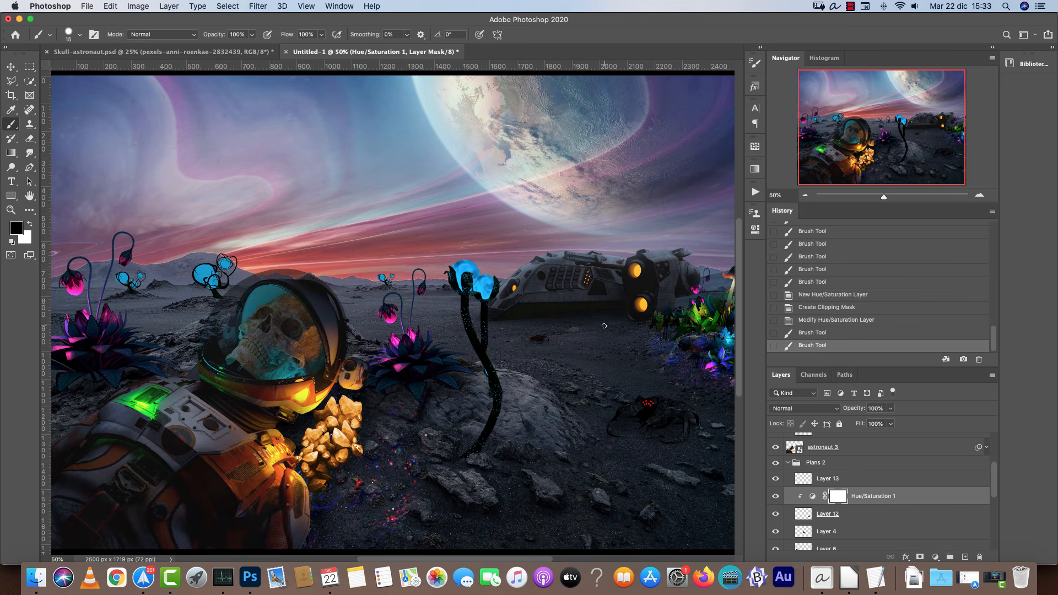
{"action": "mouse_move", "coordinate": [898, 134]}
{"action": "left_mouse_down"}
{"action": "mouse_move", "coordinate": [887, 151]}
{"action": "mouse_move", "coordinate": [876, 133]}
{"action": "left_mouse_up"}
{"action": "left_click_drag", "start_coordinate": [995, 473], "coordinate": [996, 427]}
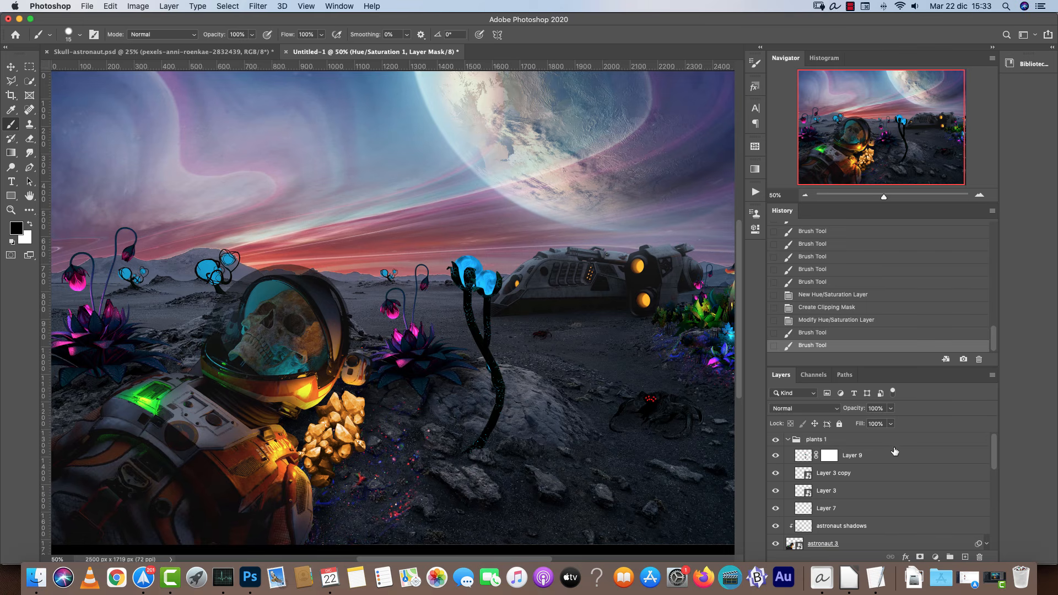
{"action": "left_click", "coordinate": [878, 444]}
{"action": "left_click", "coordinate": [788, 440]}
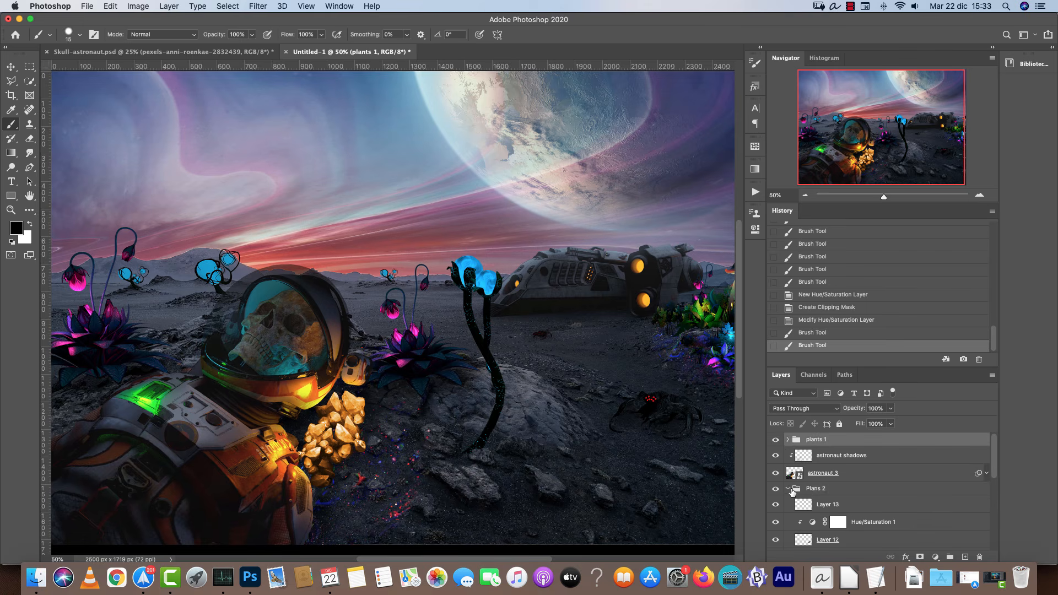
{"action": "left_click", "coordinate": [790, 489]}
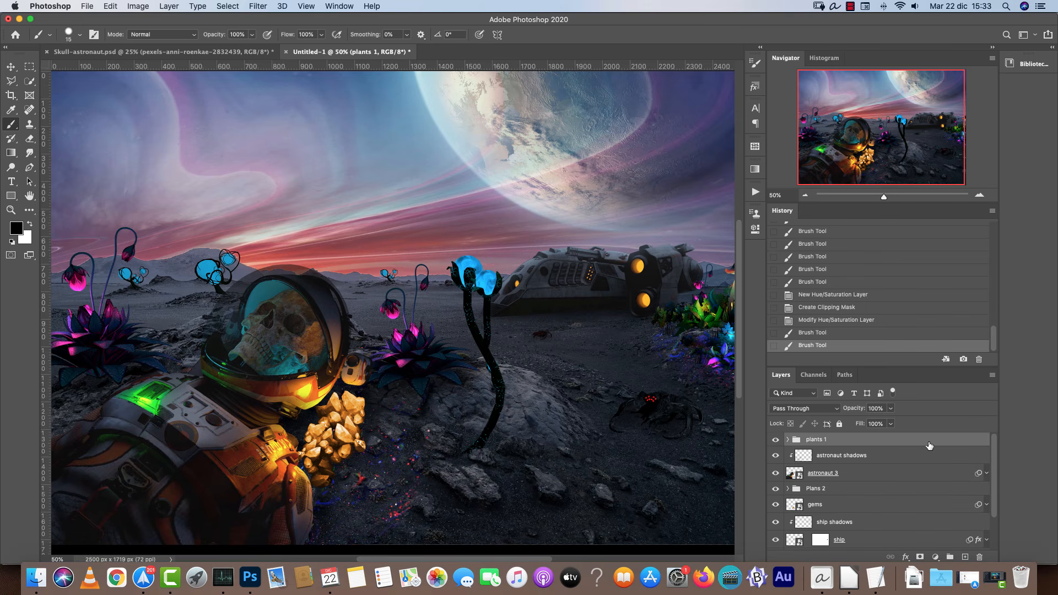
Add a new layer at the top named glows and set its blend mode to Screen.
{"action": "left_click", "coordinate": [964, 557]}
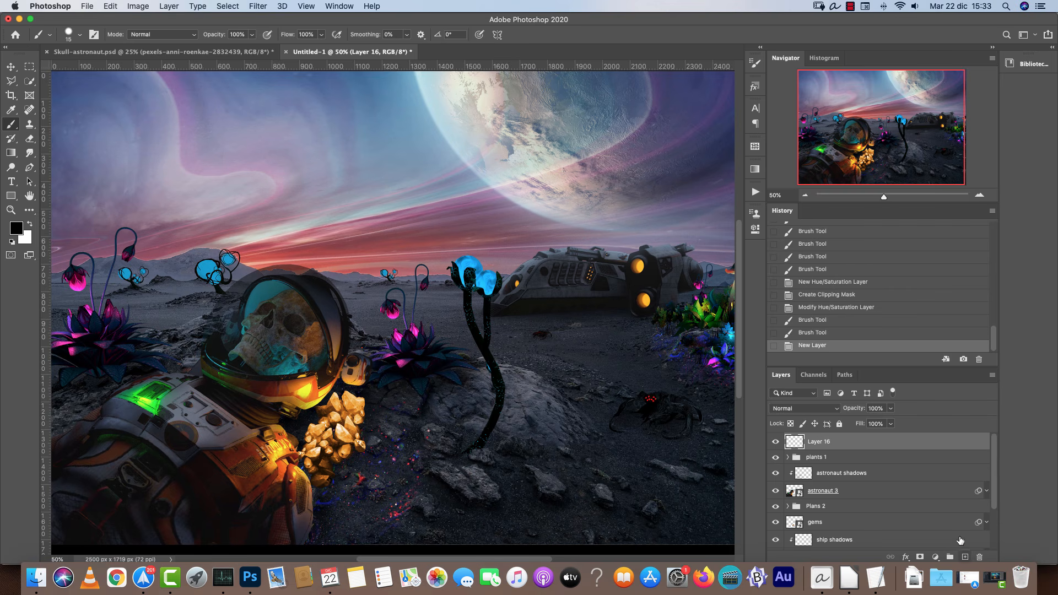
{"action": "double_click", "coordinate": [824, 446]}
{"action": "type", "text": "glows"}
{"action": "key", "text": "Return"}
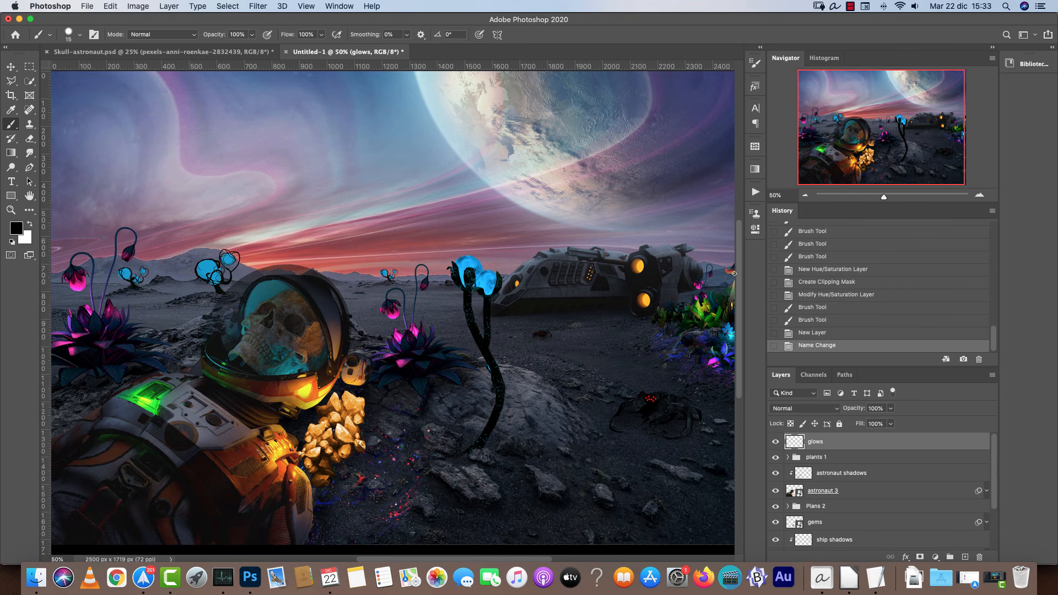
{"action": "left_click", "coordinate": [791, 409]}
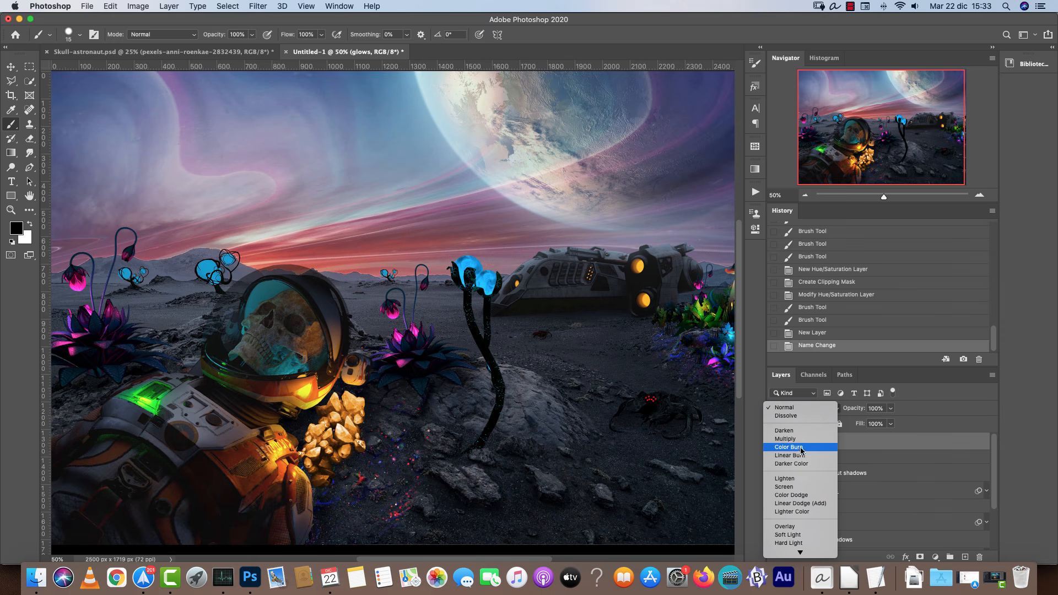
{"action": "left_click", "coordinate": [813, 487]}
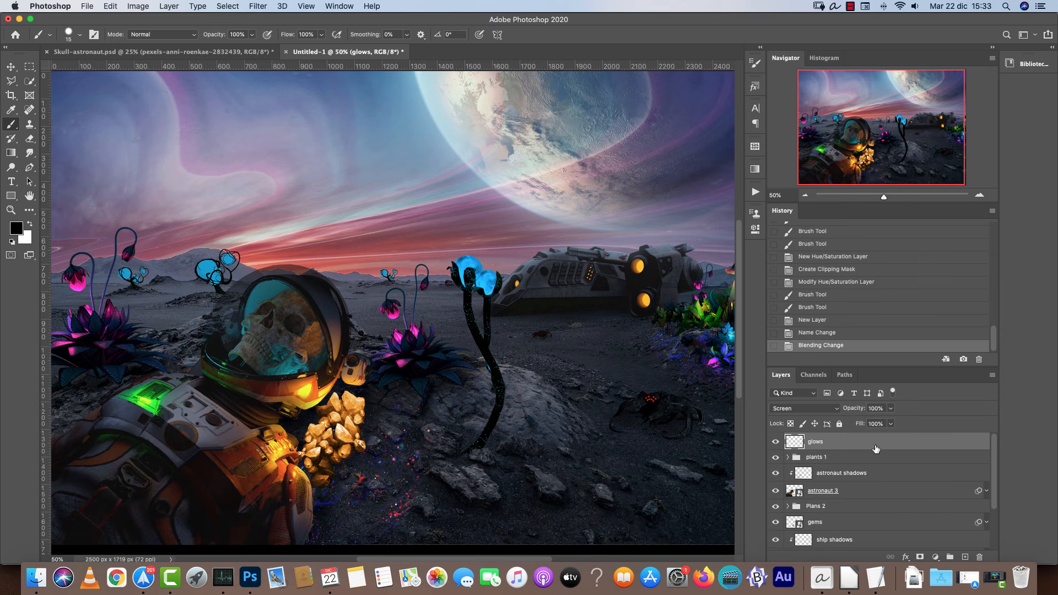
Enlarge the brush and set its hardness to 0% for soft painting near the pink plants.
{"action": "left_click", "coordinate": [981, 196]}
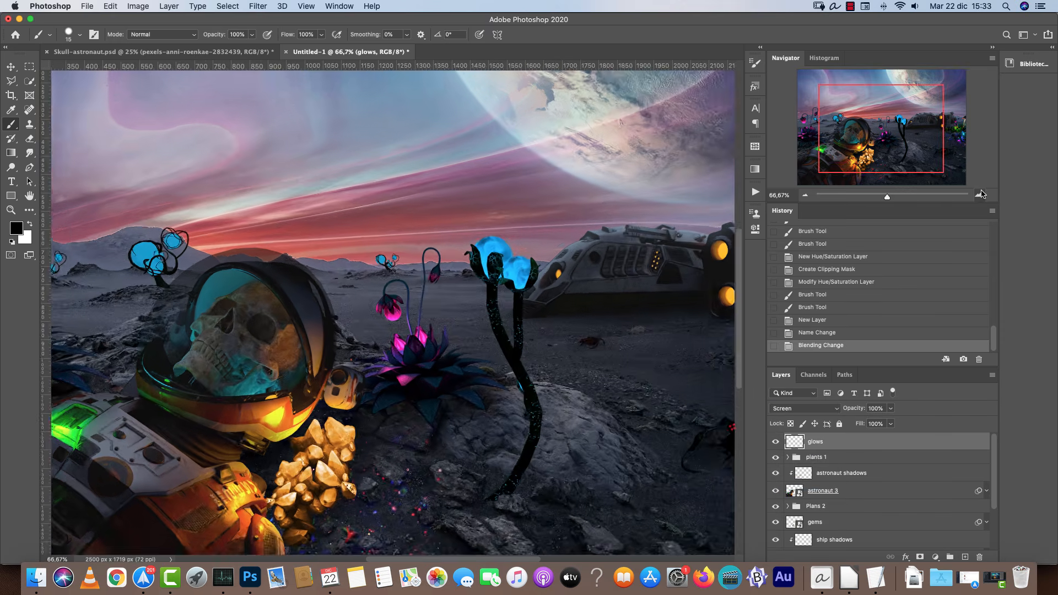
{"action": "left_click", "coordinate": [981, 196]}
{"action": "left_click_drag", "start_coordinate": [869, 117], "coordinate": [820, 99]}
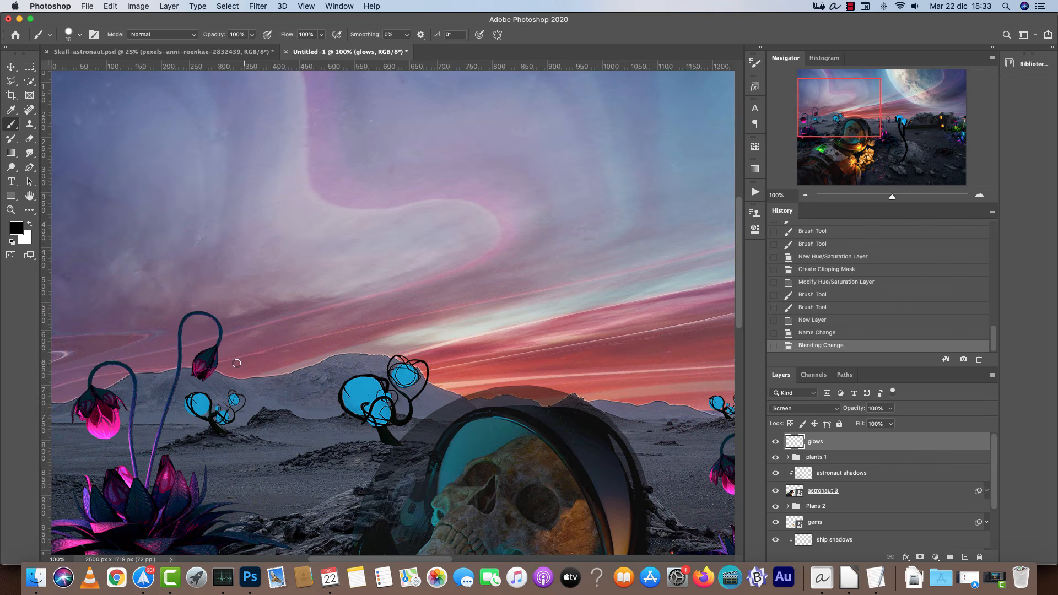
{"action": "left_click_drag", "start_coordinate": [368, 406], "coordinate": [556, 310]}
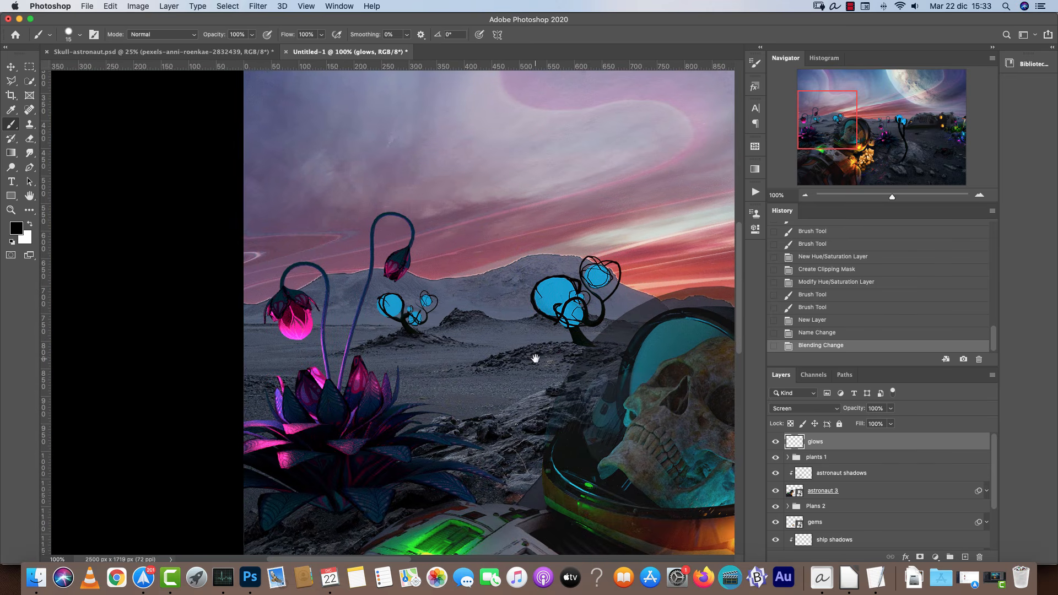
{"action": "key", "text": "bracketright"}
{"action": "key", "text": "bracketright"}
{"action": "key", "text": "bracketright"}
{"action": "key", "text": "bracketright"}
{"action": "key", "text": "bracketright"}
{"action": "key", "text": "bracketright"}
{"action": "key", "text": "bracketright"}
{"action": "right_click", "coordinate": [489, 169]}
{"action": "left_click_drag", "start_coordinate": [573, 218], "coordinate": [542, 218]}
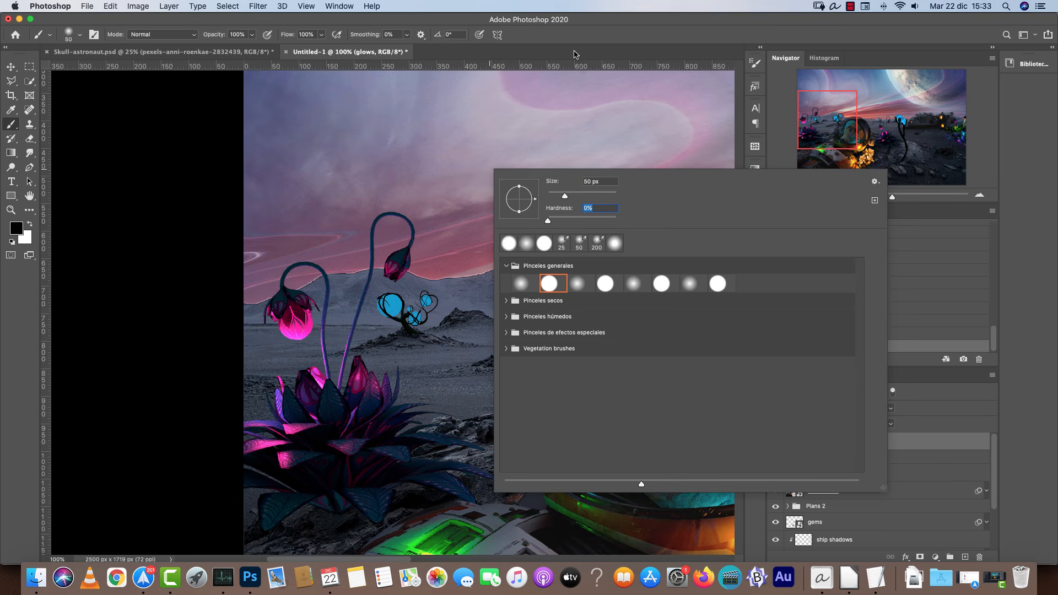
{"action": "left_click", "coordinate": [584, 38]}
{"action": "left_click", "coordinate": [755, 64]}
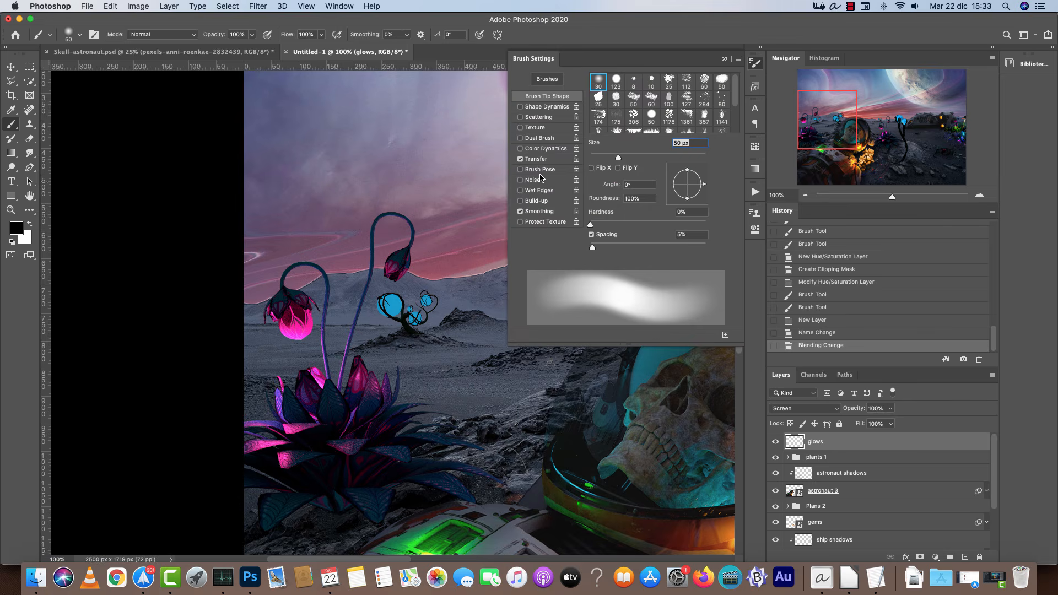
{"action": "left_click", "coordinate": [725, 59]}
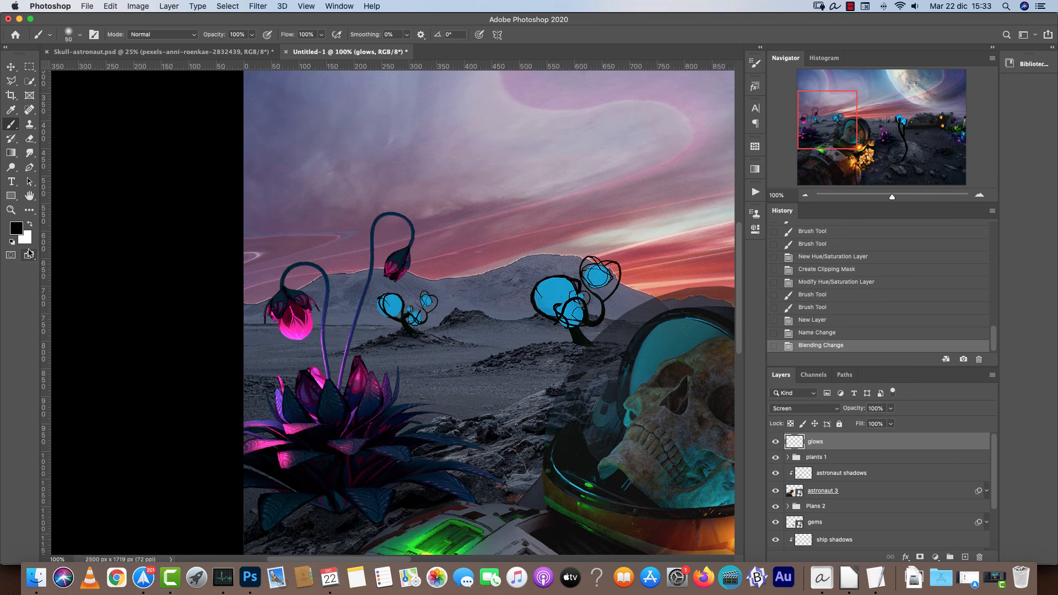
Set the foreground colour to red e14040.
{"action": "left_click", "coordinate": [18, 229]}
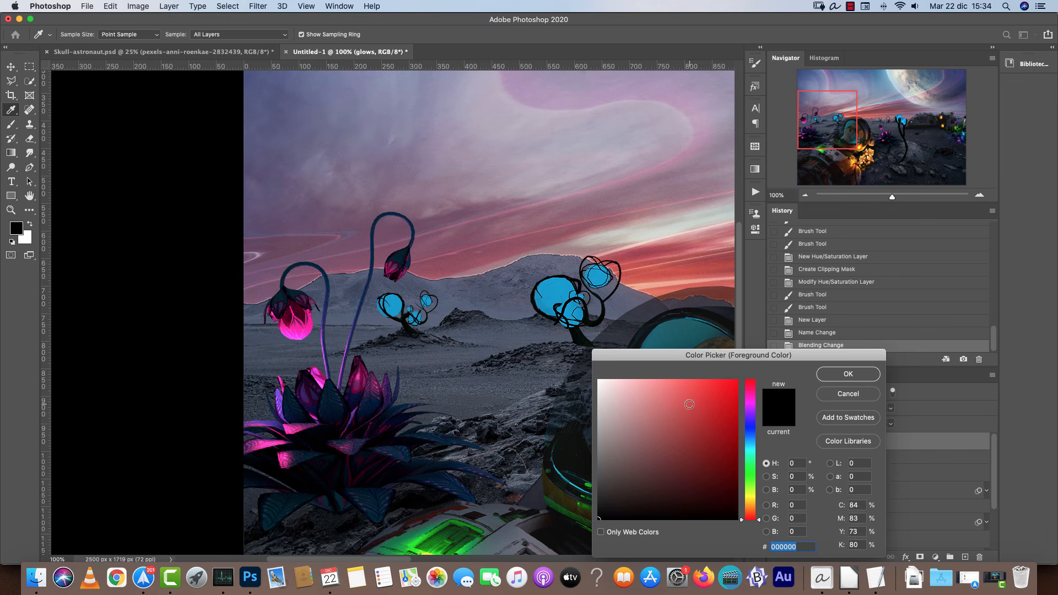
{"action": "left_click", "coordinate": [697, 396]}
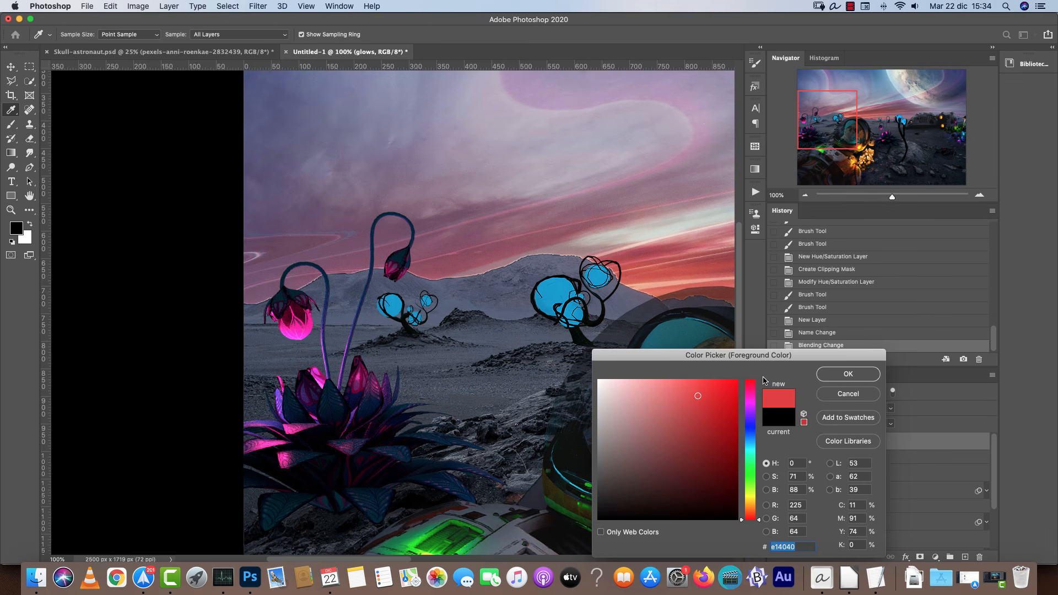
{"action": "left_click", "coordinate": [847, 374]}
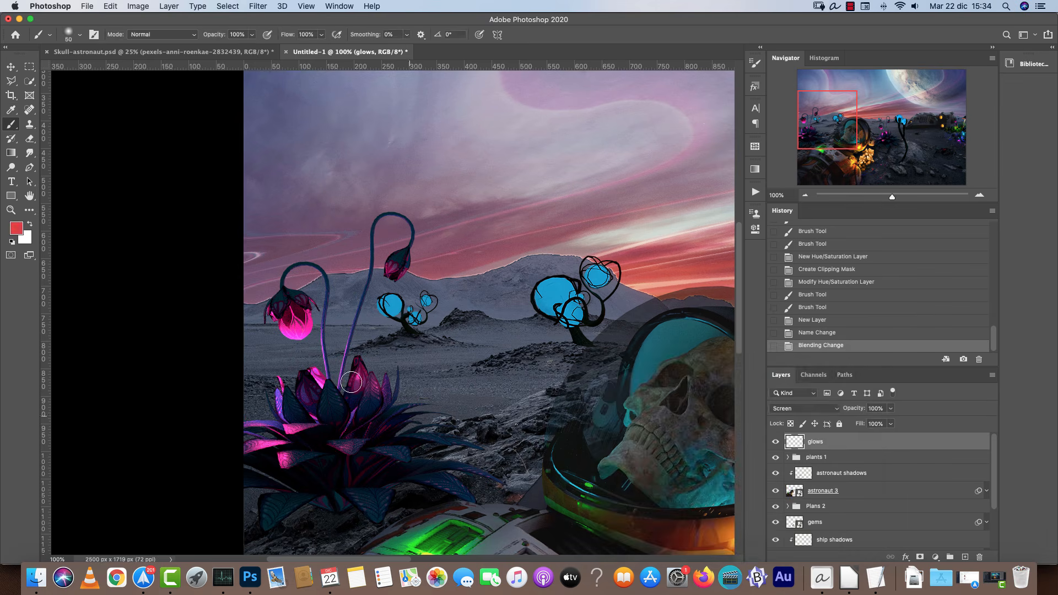
Set the foreground colour to pink ff18c4 sampled from the upper flower bud.
{"action": "left_click", "coordinate": [17, 228]}
{"action": "left_click_drag", "start_coordinate": [697, 412], "coordinate": [687, 380]}
{"action": "left_click", "coordinate": [840, 375]}
{"action": "left_click", "coordinate": [16, 228]}
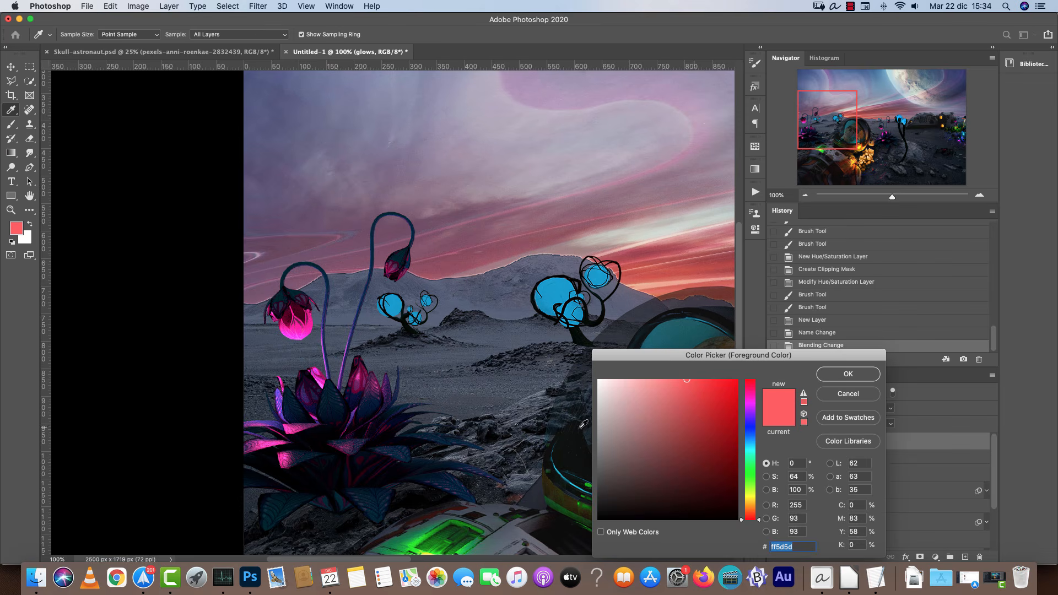
{"action": "left_click", "coordinate": [308, 328]}
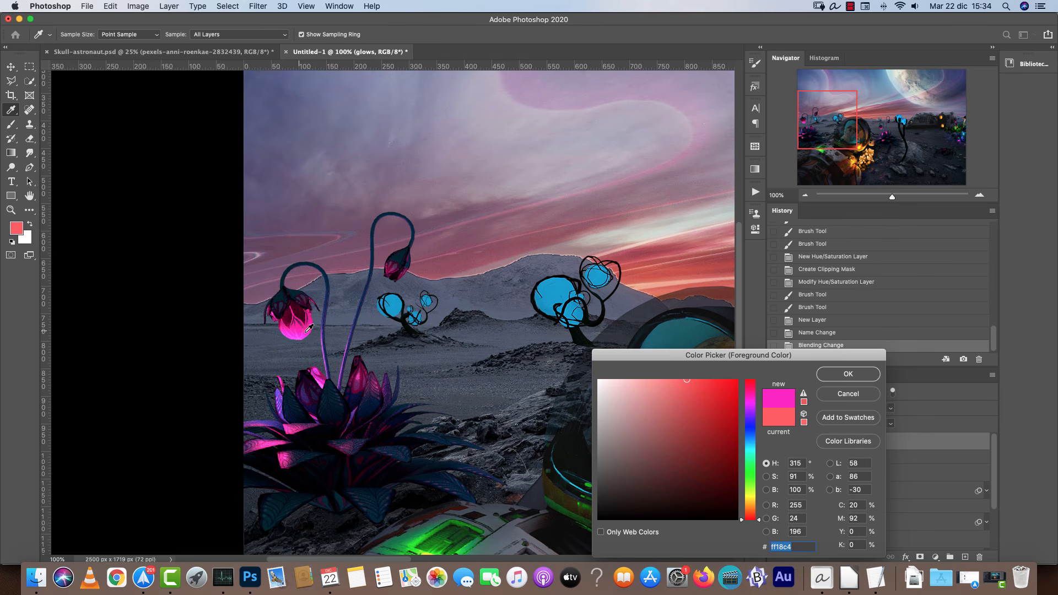
{"action": "left_click", "coordinate": [865, 379]}
Try painting a pink glow over the upper flower bud at different brush opacities.
{"action": "left_click", "coordinate": [292, 314]}
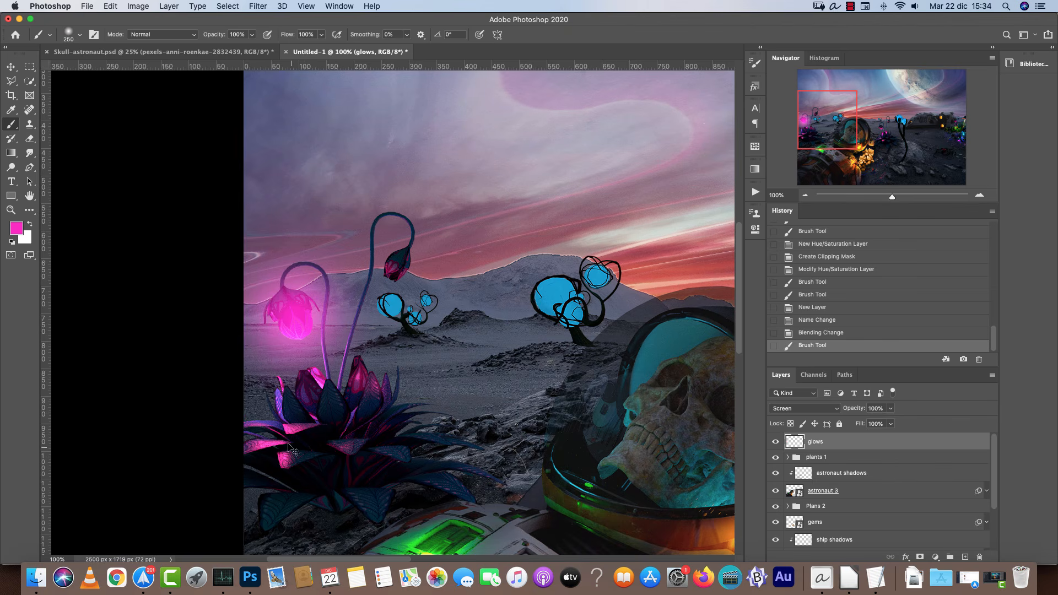
{"action": "key", "text": "super+z"}
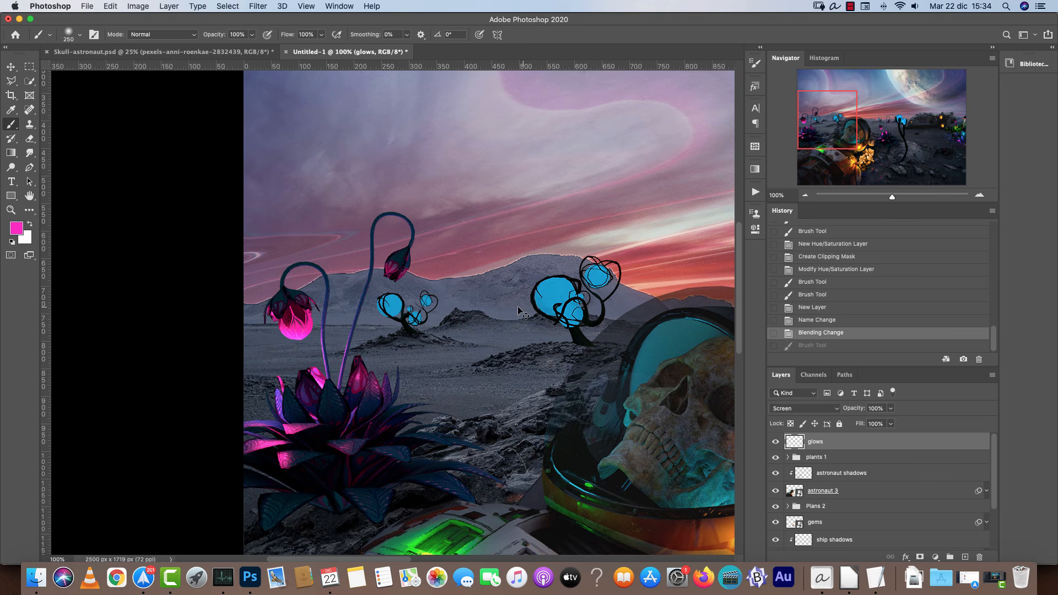
{"action": "key", "text": "super+z"}
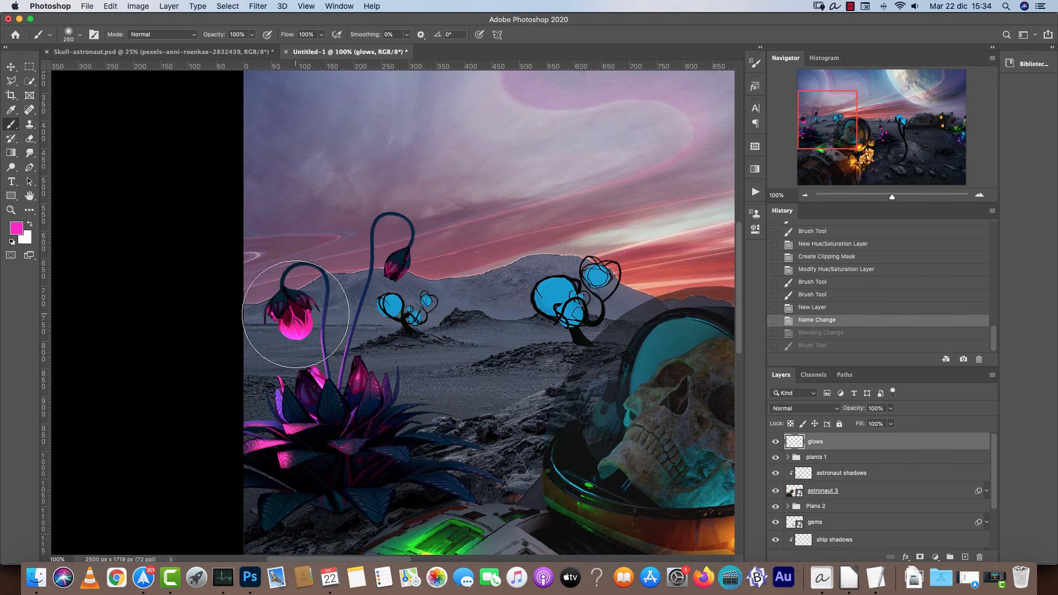
{"action": "left_click", "coordinate": [294, 314]}
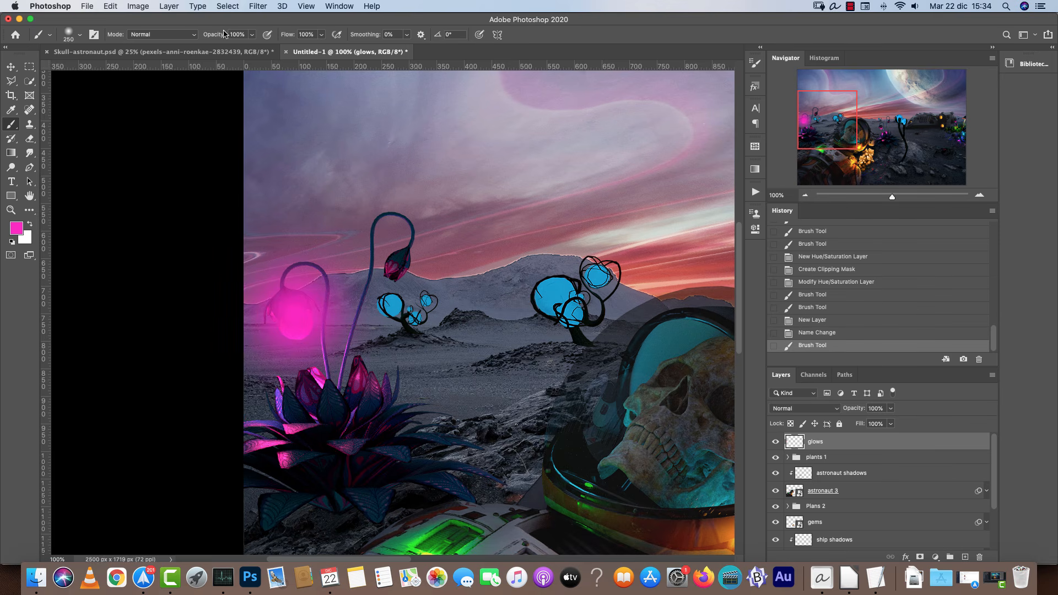
{"action": "key", "text": "super+z"}
{"action": "left_click_drag", "start_coordinate": [254, 36], "coordinate": [218, 51]}
{"action": "left_click", "coordinate": [292, 320]}
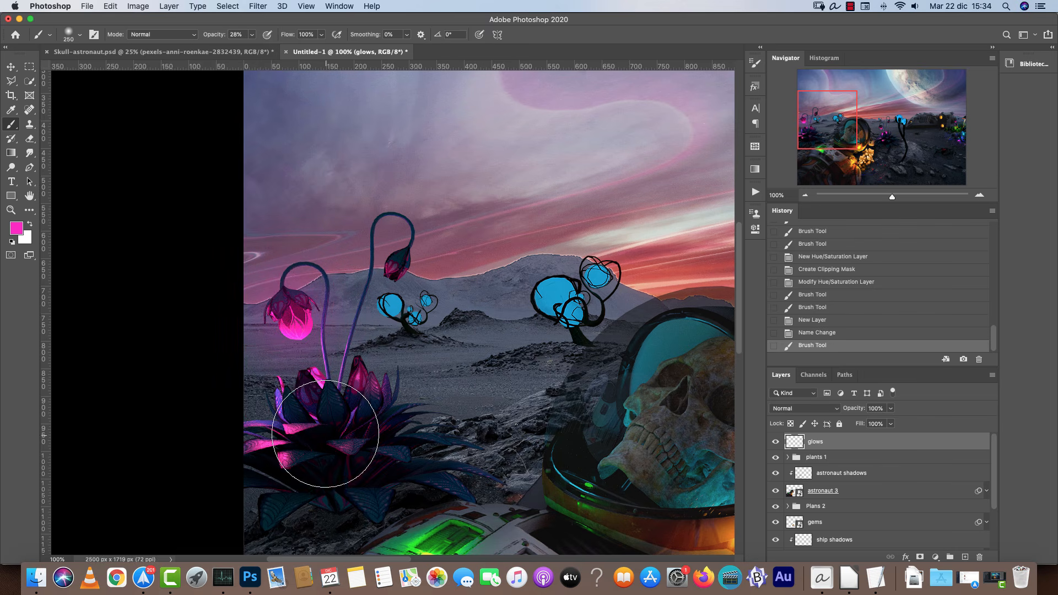
{"action": "key", "text": "super+z"}
{"action": "left_click", "coordinate": [251, 34]}
{"action": "left_click_drag", "start_coordinate": [254, 49], "coordinate": [303, 55]}
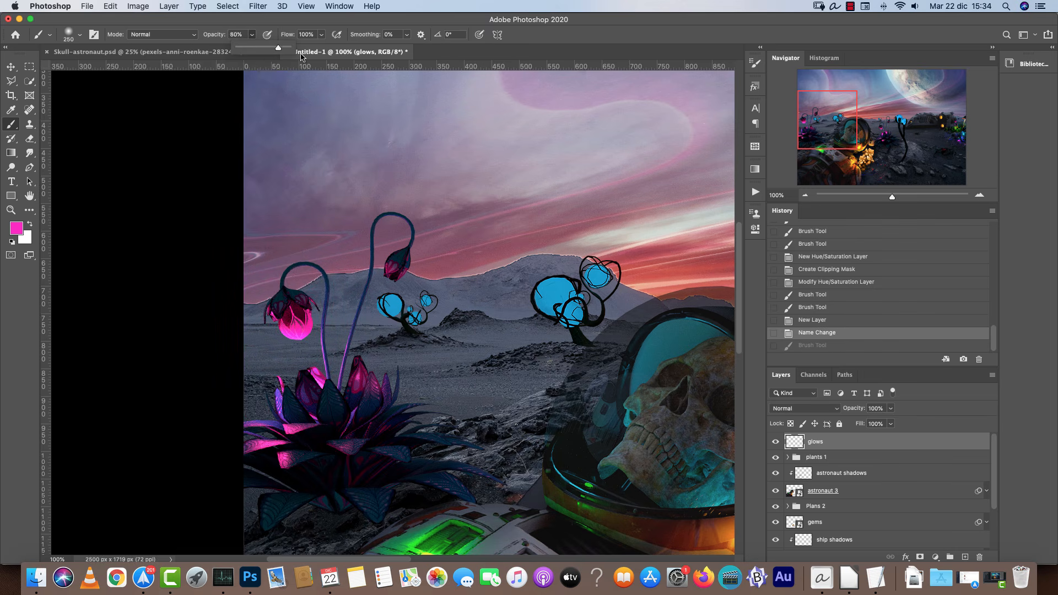
{"action": "left_click", "coordinate": [890, 409]}
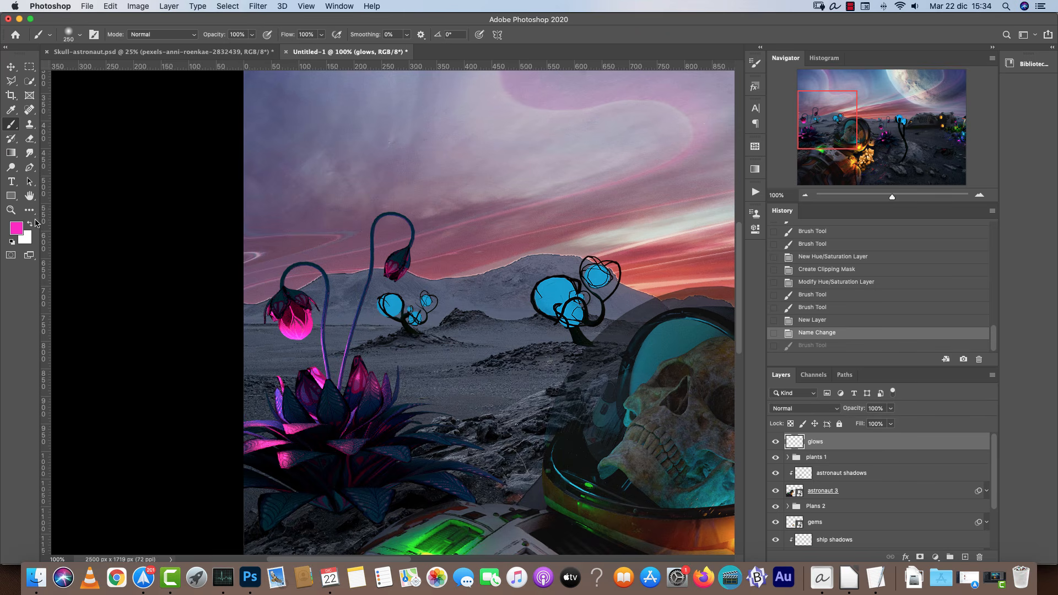
Set the foreground colour to a2127d and return the glows layer's blend mode to Screen.
{"action": "left_click", "coordinate": [17, 227]}
{"action": "left_click", "coordinate": [722, 432]}
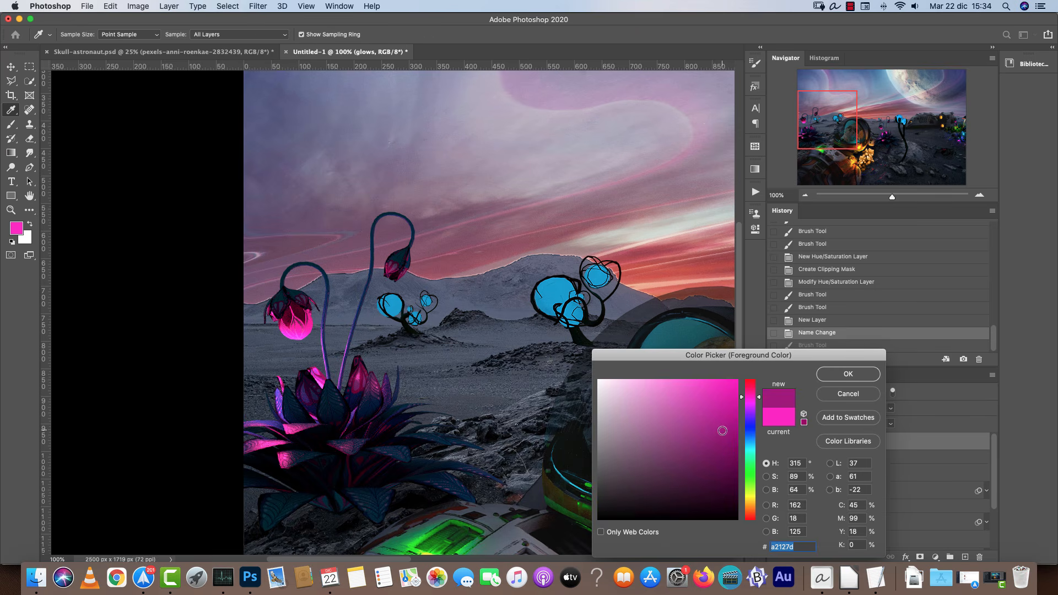
{"action": "left_click", "coordinate": [848, 373]}
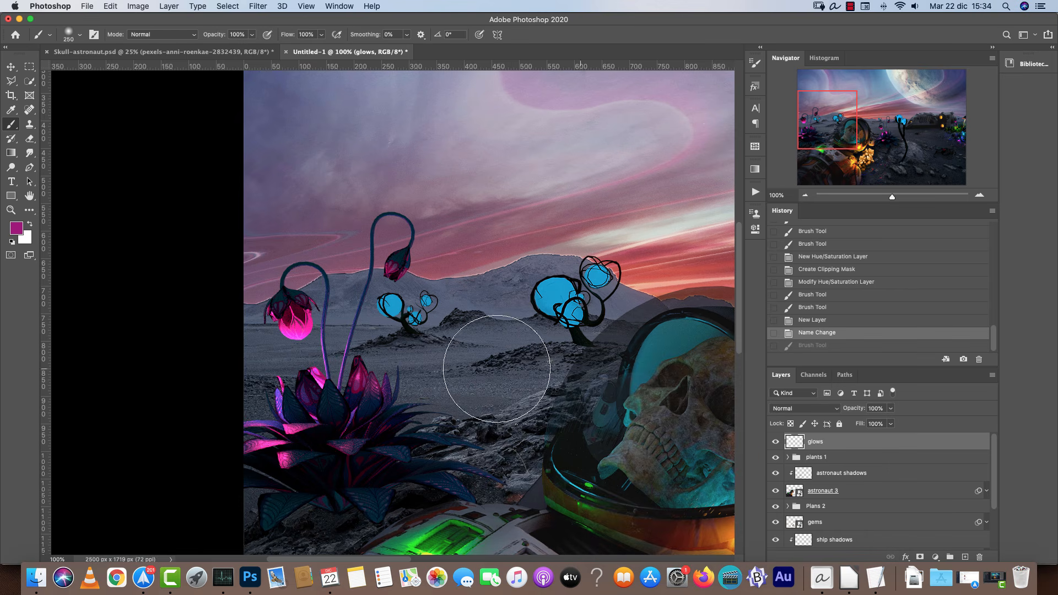
{"action": "key", "text": "cmd+z"}
{"action": "left_click", "coordinate": [805, 407]}
{"action": "left_click", "coordinate": [785, 487]}
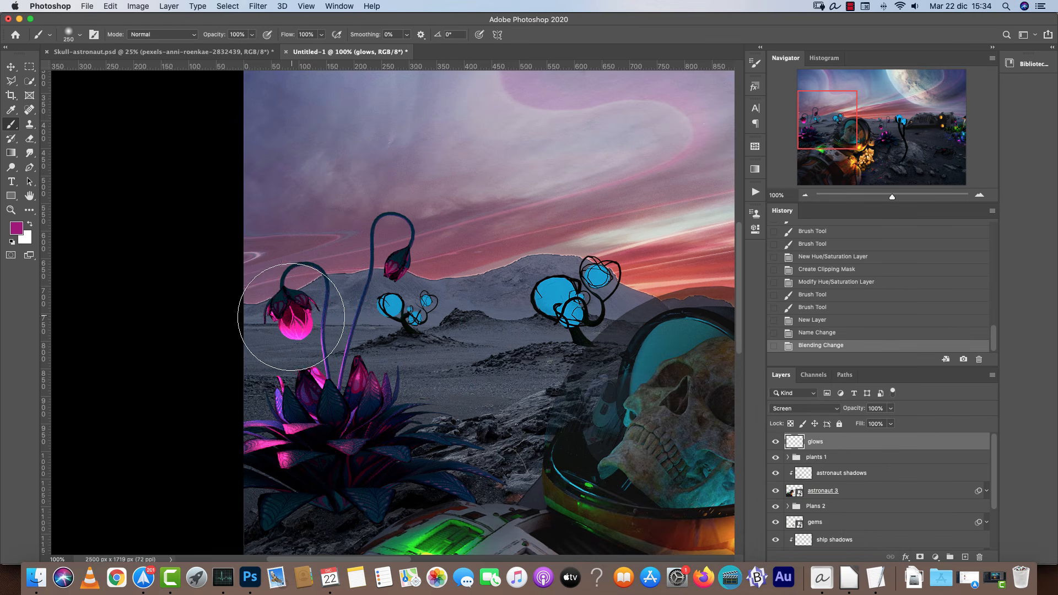
Set the foreground colour to dark magenta 4e003a.
{"action": "left_click", "coordinate": [297, 321]}
{"action": "key", "text": "super+z"}
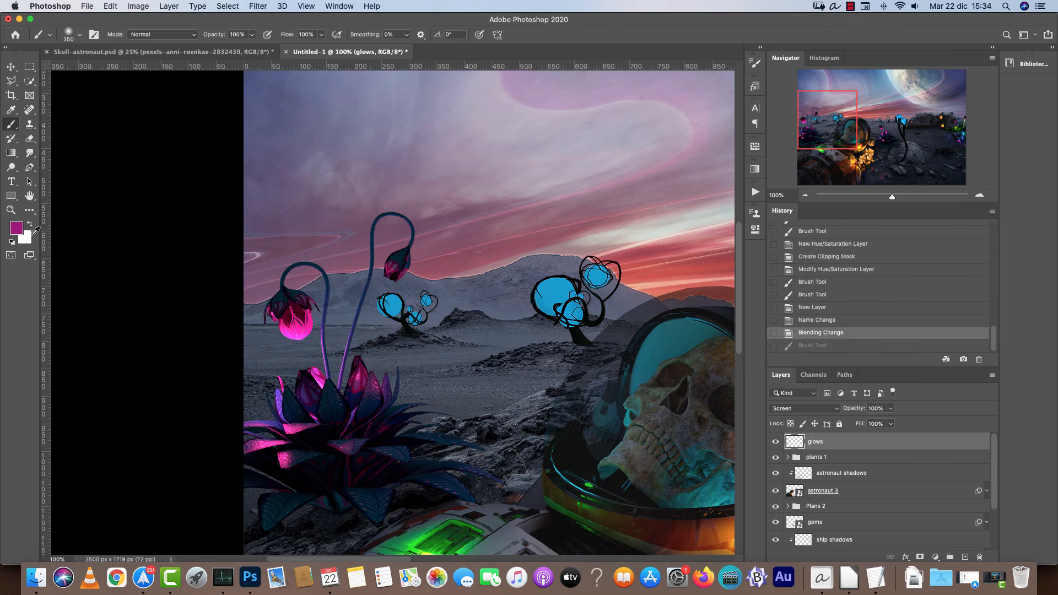
{"action": "left_click", "coordinate": [16, 228]}
{"action": "left_click", "coordinate": [735, 475]}
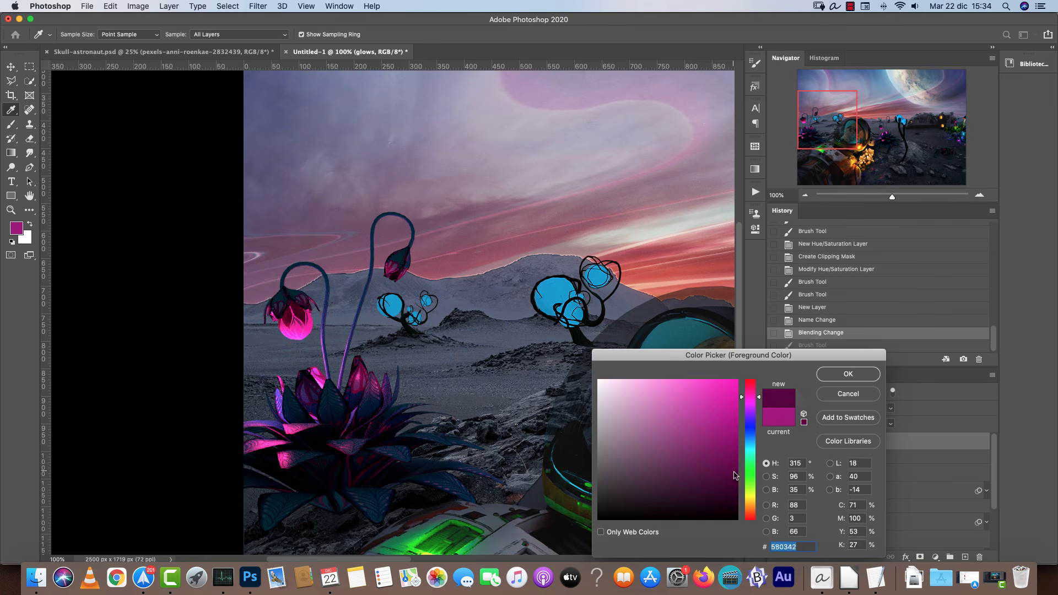
{"action": "left_click", "coordinate": [847, 373]}
Paint soft magenta glows over the upper pink bud and the glowing lotus leaves.
{"action": "left_click", "coordinate": [294, 319]}
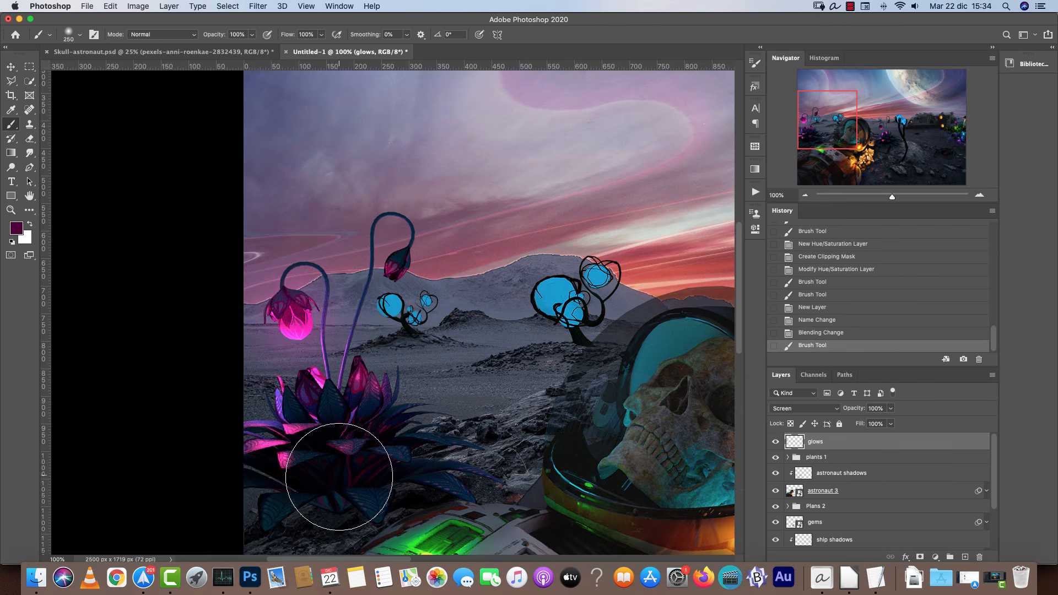
{"action": "key", "text": "bracketleft"}
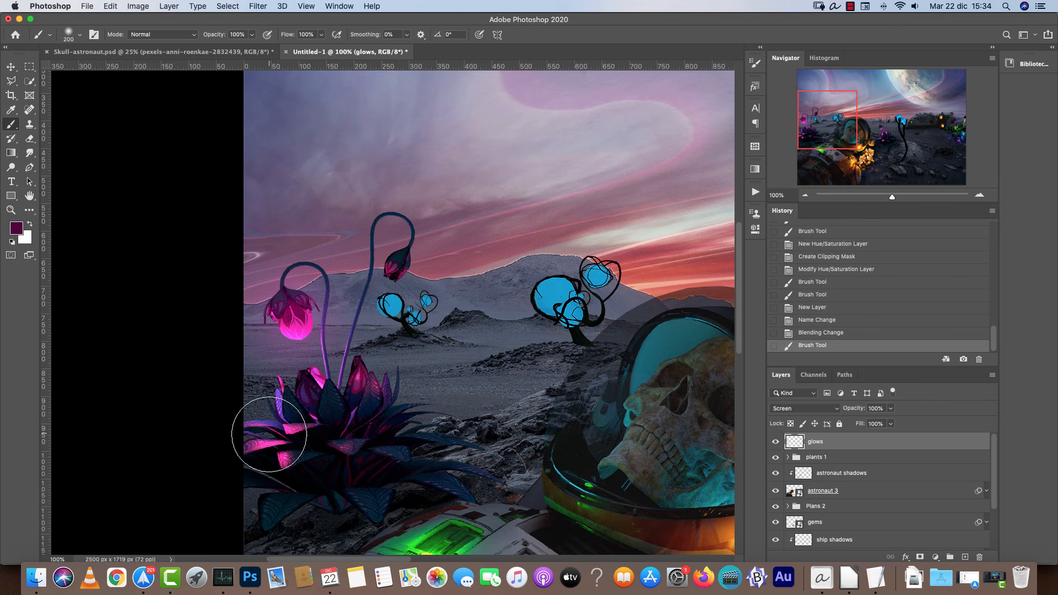
{"action": "left_click", "coordinate": [267, 440]}
{"action": "left_click", "coordinate": [288, 427]}
{"action": "key", "text": "bracketleft"}
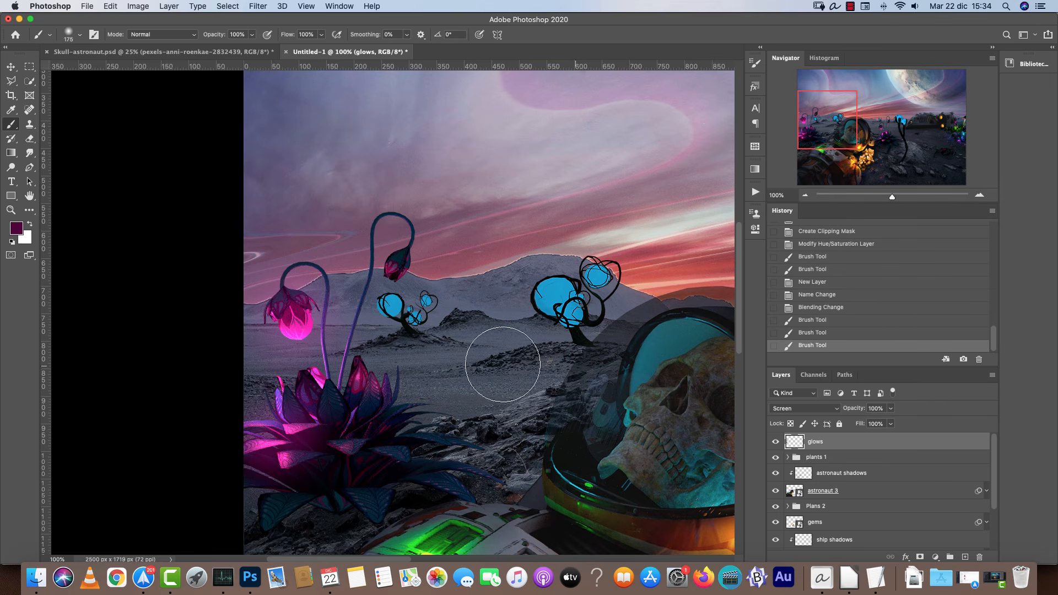
Set the foreground colour to teal 005e7f.
{"action": "scroll", "coordinate": [411, 314], "scroll_direction": "right", "scroll_amount": 10}
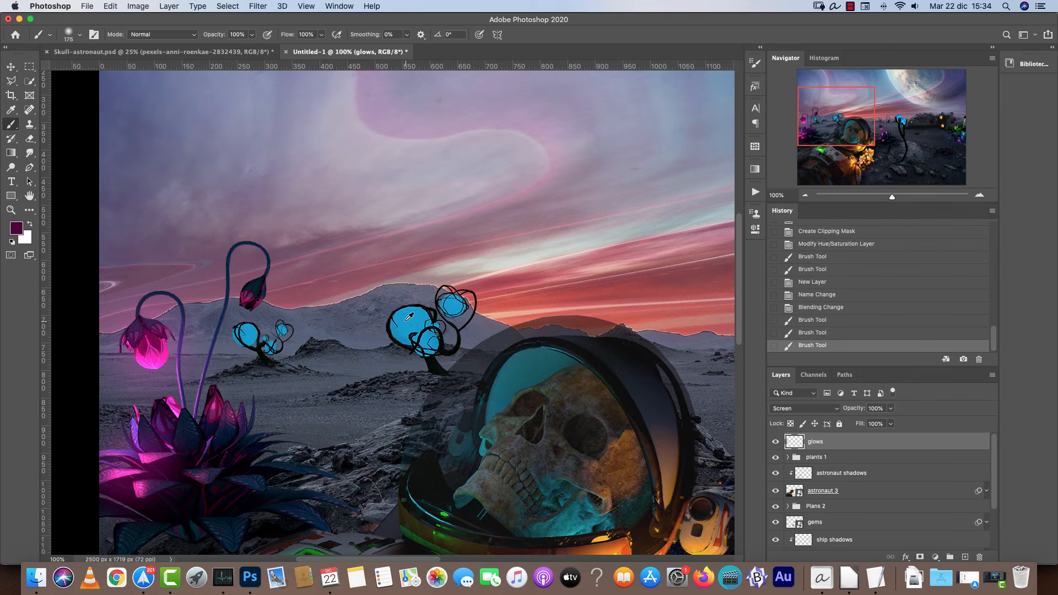
{"action": "key", "text": "bracketright"}
{"action": "key", "text": "bracketright"}
{"action": "key", "text": "super+z"}
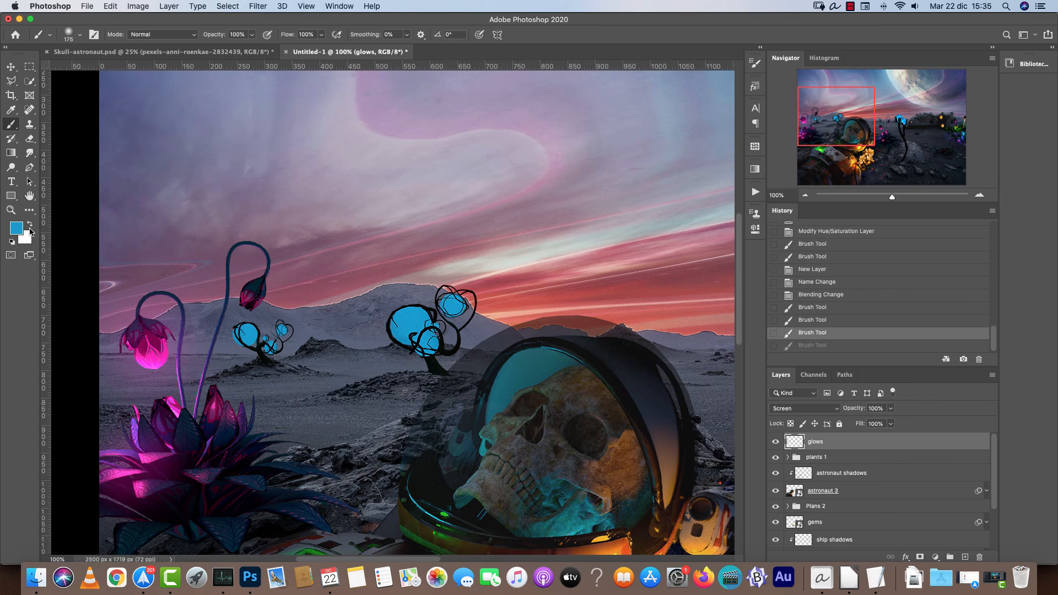
{"action": "left_click", "coordinate": [19, 230]}
{"action": "left_click_drag", "start_coordinate": [706, 448], "coordinate": [742, 450]}
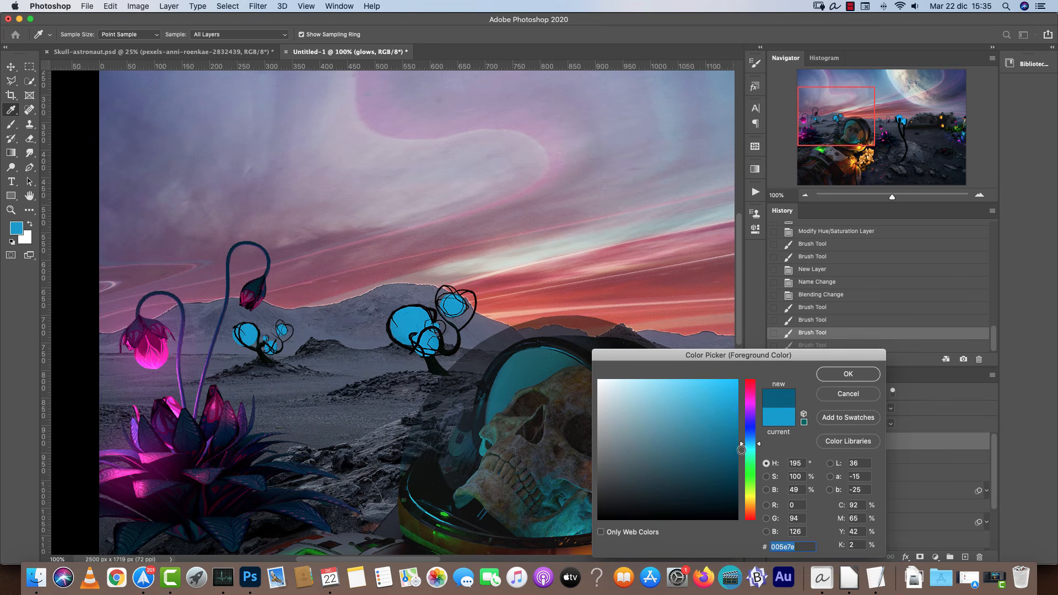
{"action": "left_click", "coordinate": [847, 374]}
Paint teal glows over the bulbs of the blue alien plant.
{"action": "left_click_drag", "start_coordinate": [402, 317], "coordinate": [421, 338]}
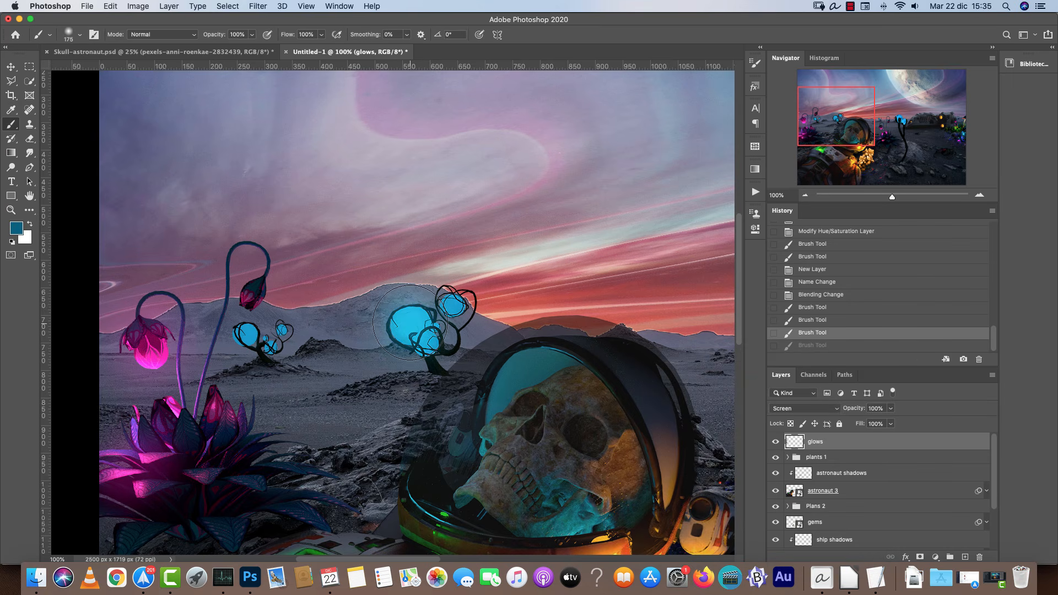
{"action": "left_click", "coordinate": [428, 344]}
{"action": "left_click", "coordinate": [459, 300]}
{"action": "key", "text": "bracketleft"}
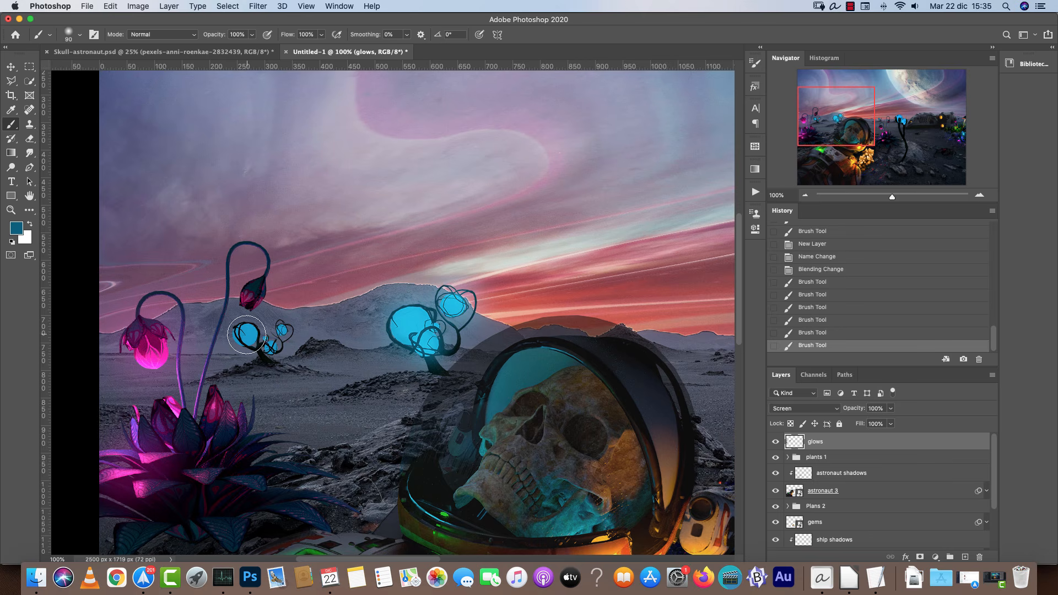
Paint smaller teal glows around the bulbs of the small blue plant with a reduced brush.
{"action": "left_click", "coordinate": [976, 198]}
{"action": "left_click", "coordinate": [976, 198]}
{"action": "left_click_drag", "start_coordinate": [199, 395], "coordinate": [630, 319]}
{"action": "key", "text": "bracketleft"}
{"action": "key", "text": "bracketleft"}
{"action": "key", "text": "bracketleft"}
{"action": "left_click", "coordinate": [383, 298]}
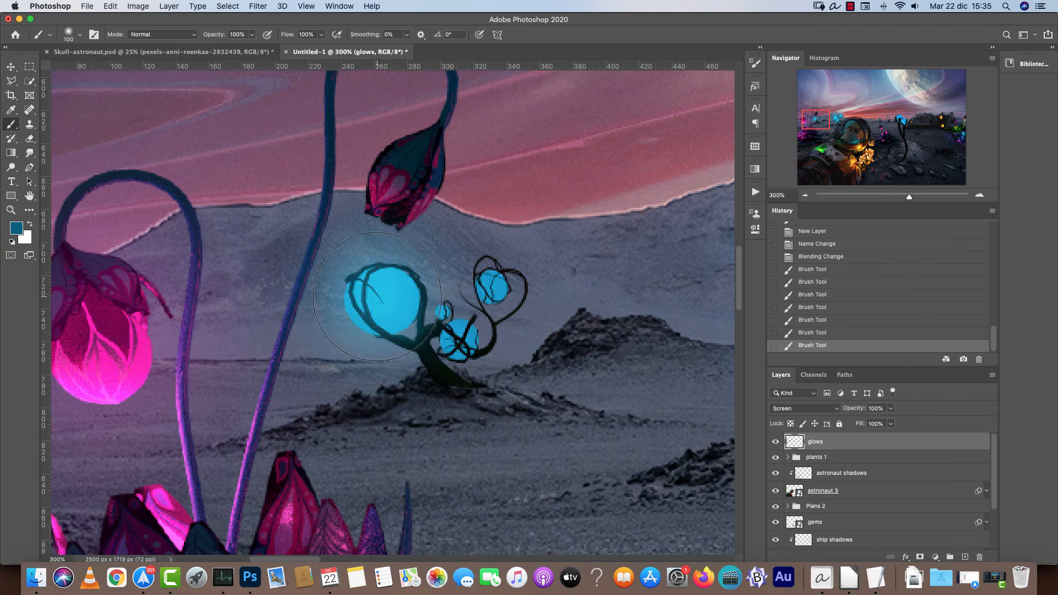
{"action": "left_click", "coordinate": [461, 339]}
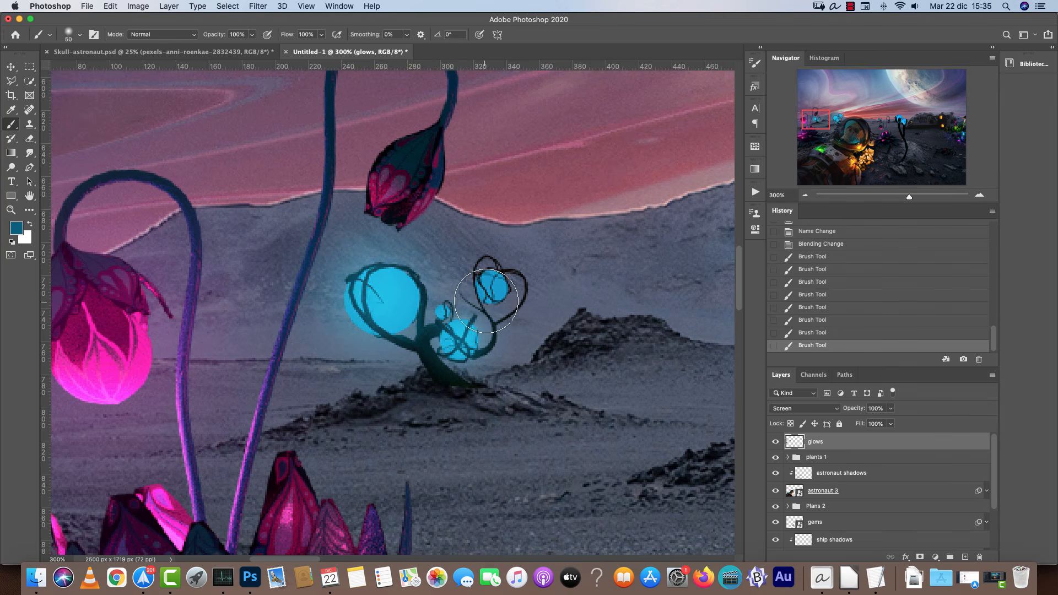
{"action": "left_click", "coordinate": [491, 282]}
{"action": "key", "text": "bracketleft"}
{"action": "left_click", "coordinate": [447, 305]}
{"action": "key", "text": "bracketleft"}
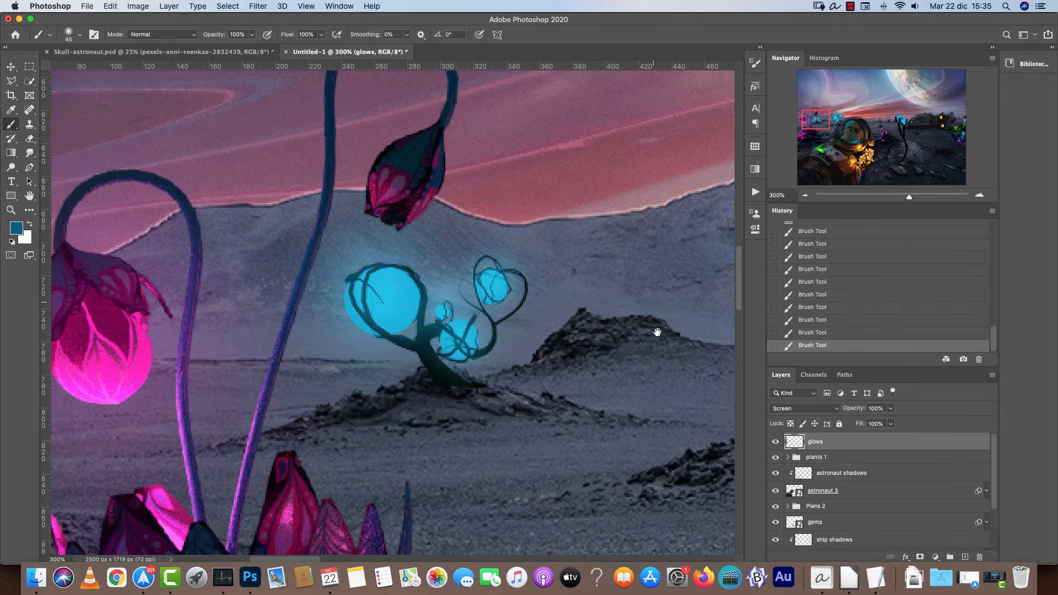
Paint teal glows over the distant blue plant near the horizon.
{"action": "left_click", "coordinate": [878, 122]}
{"action": "key", "text": "bracketright"}
{"action": "key", "text": "bracketright"}
{"action": "key", "text": "bracketright"}
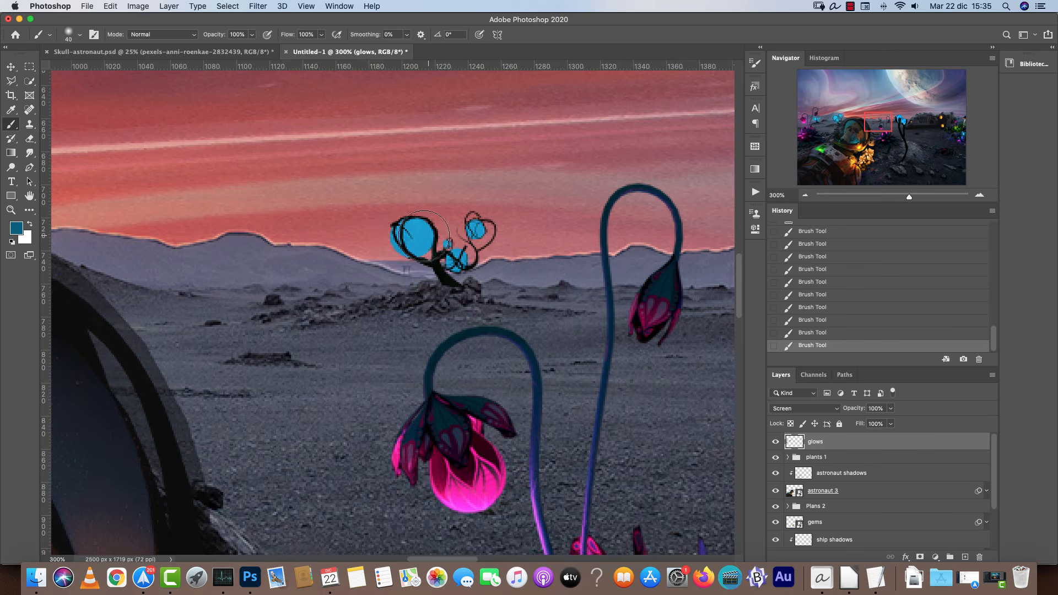
{"action": "left_click", "coordinate": [413, 233]}
{"action": "key", "text": "bracketleft"}
{"action": "key", "text": "bracketleft"}
{"action": "key", "text": "bracketleft"}
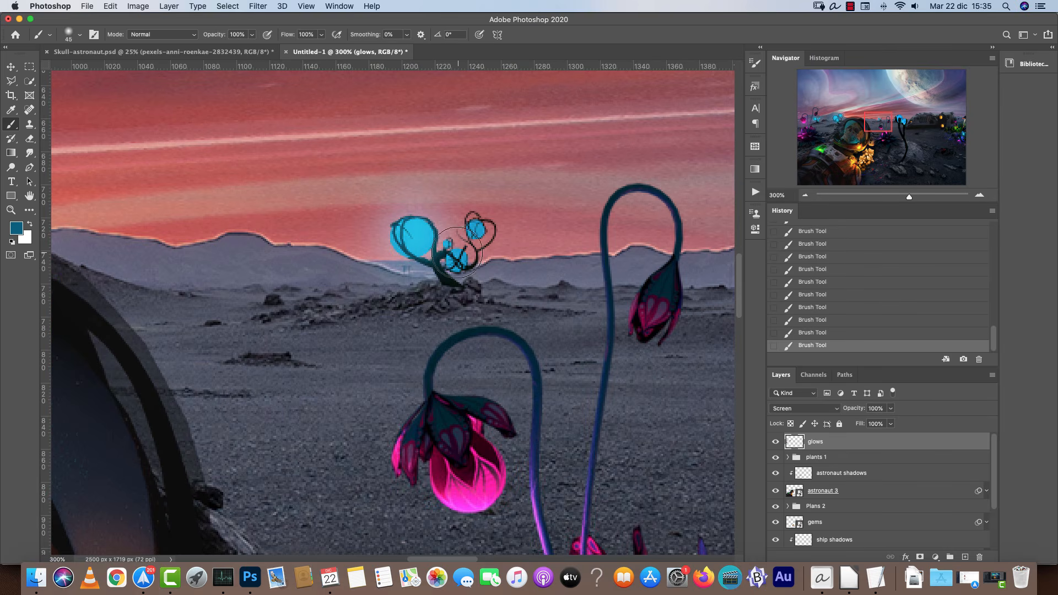
{"action": "left_click", "coordinate": [458, 257]}
{"action": "left_click", "coordinate": [475, 228]}
{"action": "key", "text": "bracketleft"}
Paint teal glows on the ground beneath the spaceship and on the rock beside the dark plant.
{"action": "left_click", "coordinate": [805, 195]}
{"action": "left_click", "coordinate": [805, 195]}
{"action": "left_click", "coordinate": [805, 196]}
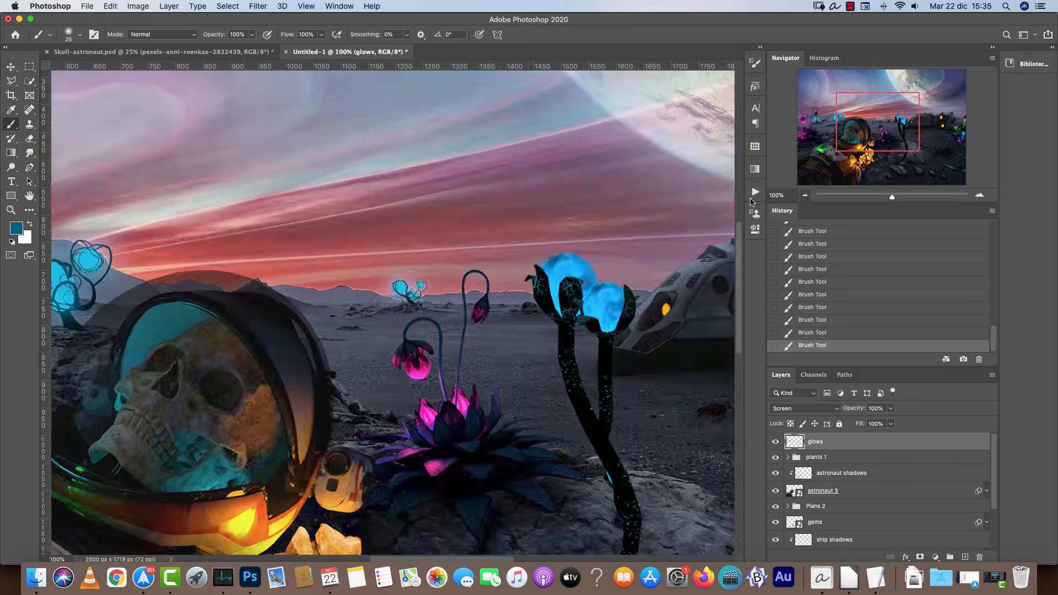
{"action": "scroll", "coordinate": [483, 316], "scroll_direction": "right", "scroll_amount": 10}
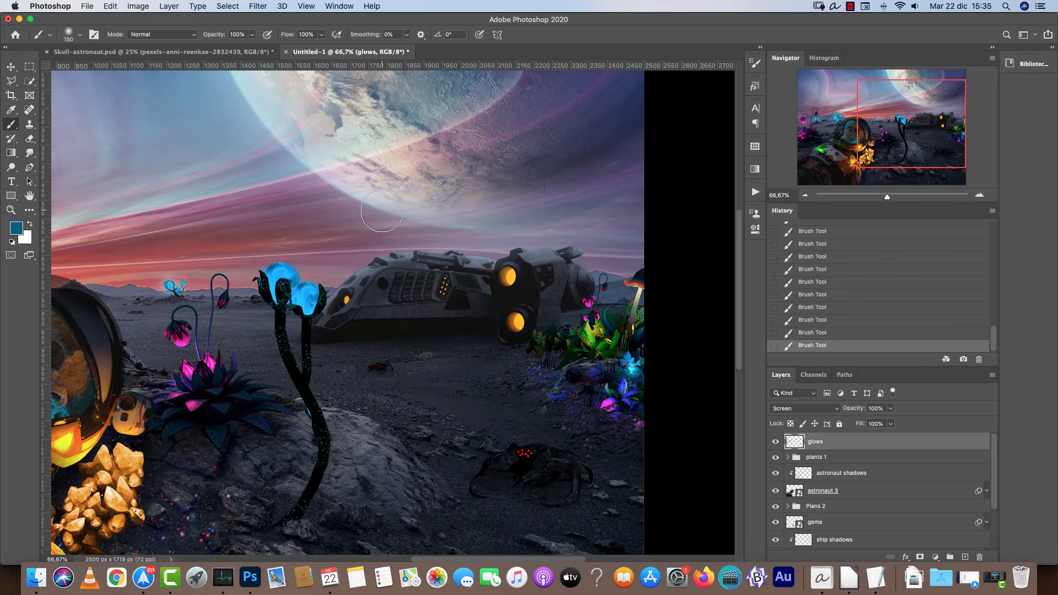
{"action": "left_click", "coordinate": [22, 229]}
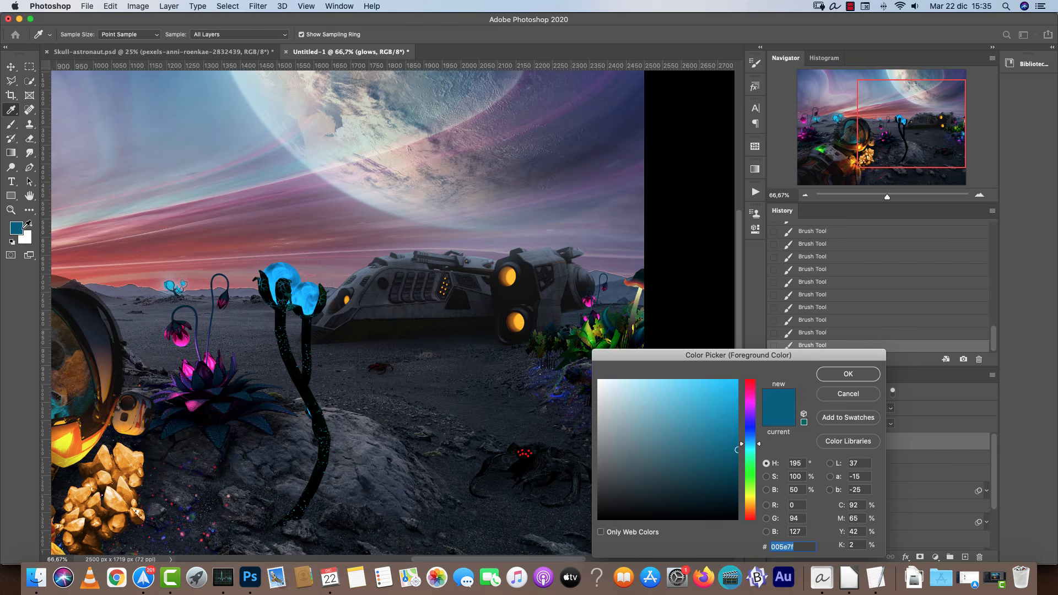
{"action": "left_click", "coordinate": [837, 374]}
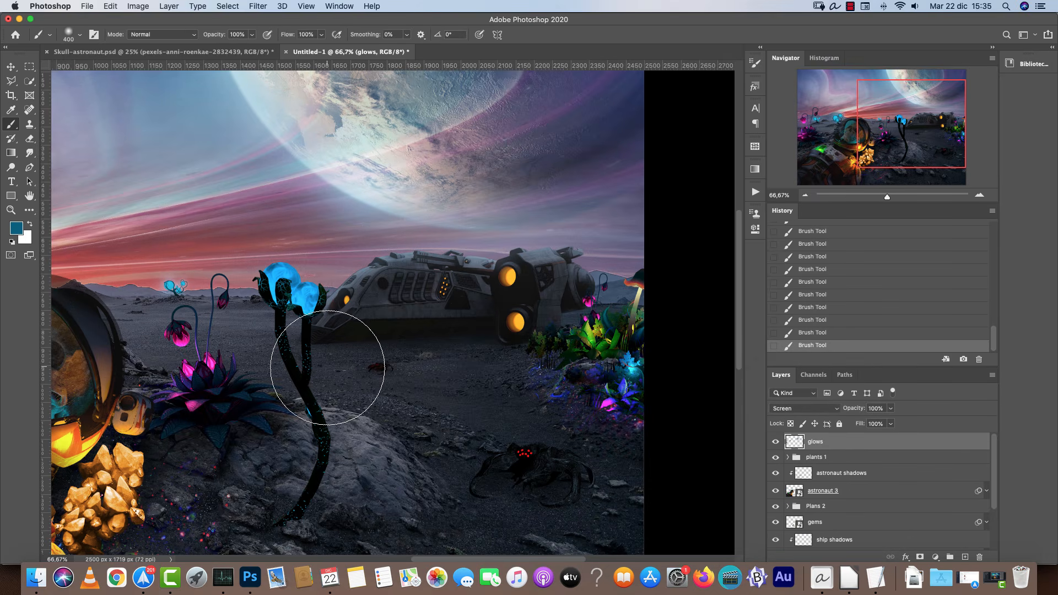
{"action": "key", "text": "bracketleft"}
{"action": "key", "text": "bracketleft"}
{"action": "key", "text": "bracketleft"}
{"action": "left_click", "coordinate": [409, 317]}
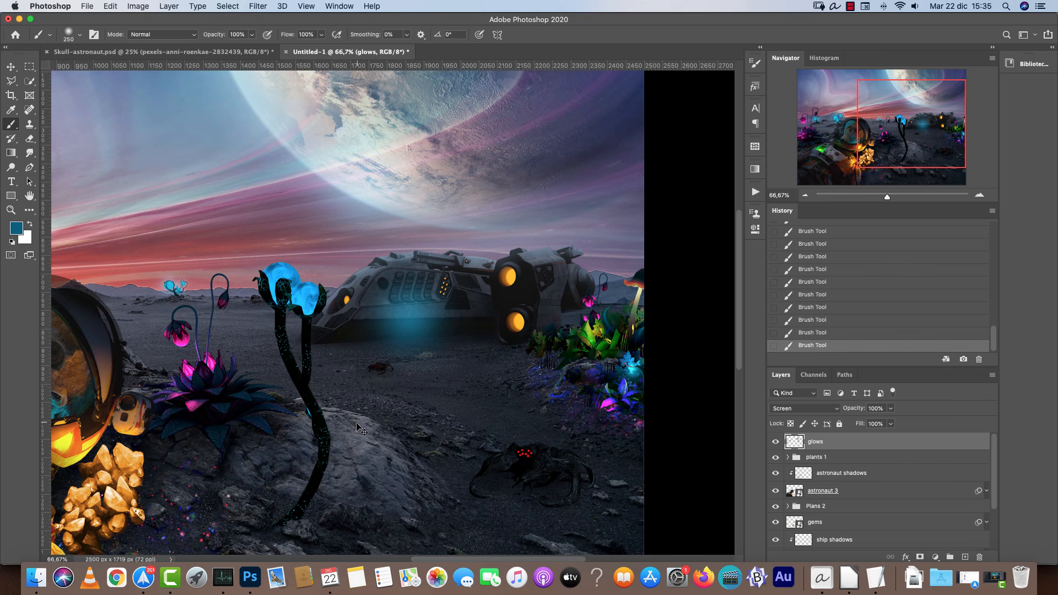
{"action": "key", "text": "super+z"}
{"action": "key", "text": "super+z"}
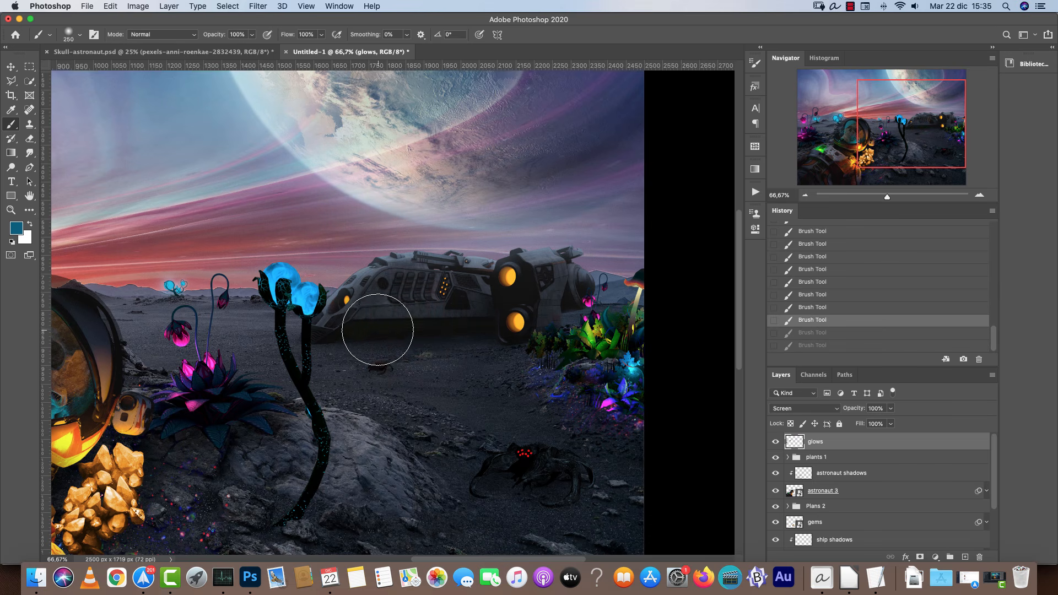
{"action": "left_click", "coordinate": [378, 329]}
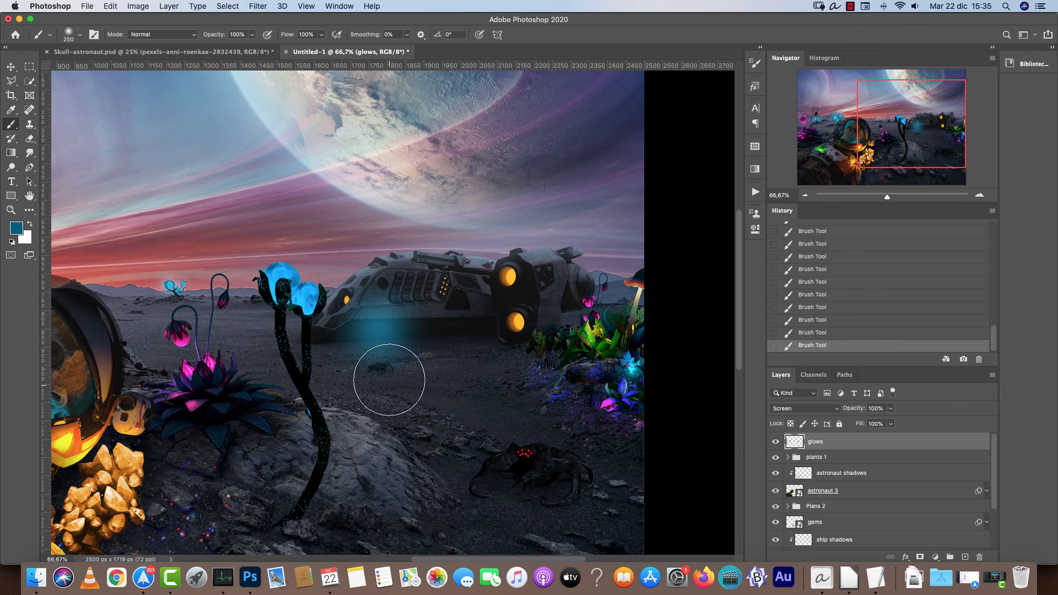
{"action": "left_click", "coordinate": [369, 446]}
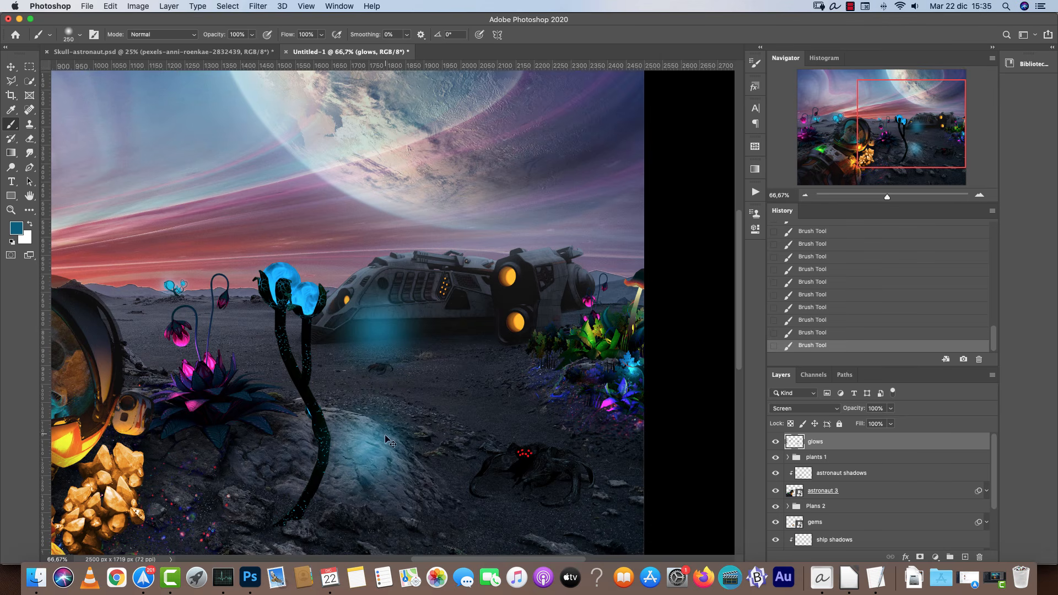
Undo the last two glow strokes on the ground.
{"action": "key", "text": "super+z"}
{"action": "key", "text": "super+z"}
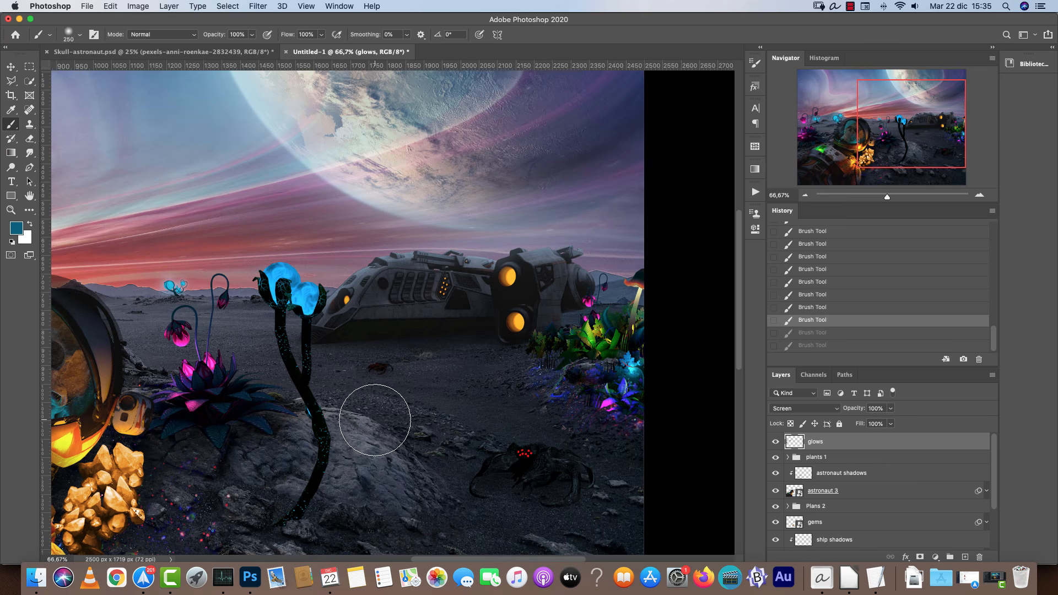
Sample the pink from a flower bud and darken it to a deep magenta foreground colour at 100% zoom.
{"action": "left_click_drag", "start_coordinate": [341, 408], "coordinate": [629, 339]}
{"action": "left_click", "coordinate": [471, 267], "text": "alt"}
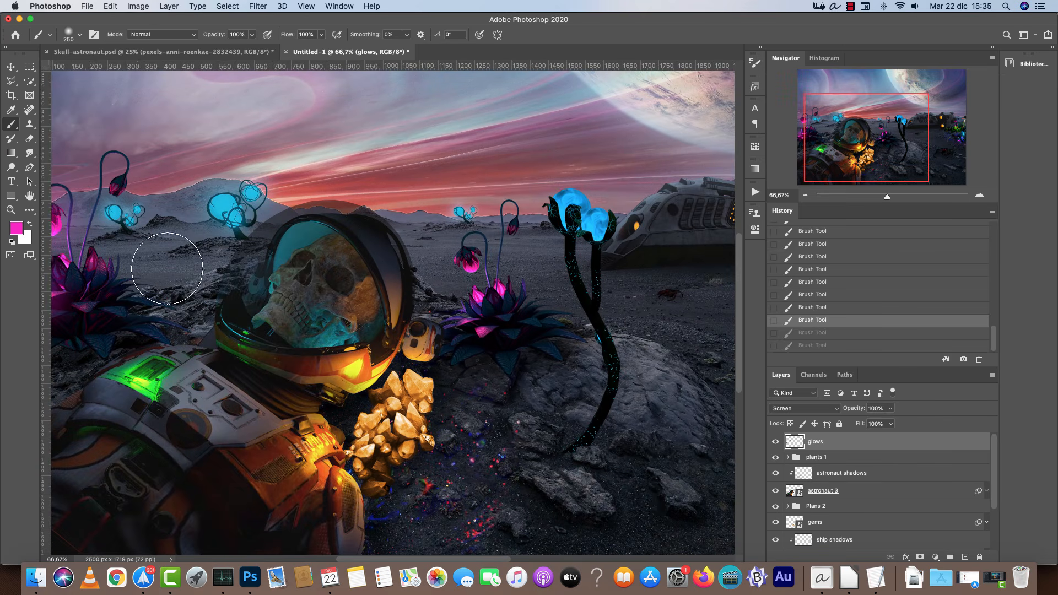
{"action": "left_click", "coordinate": [21, 226]}
{"action": "left_click_drag", "start_coordinate": [731, 458], "coordinate": [750, 467]}
{"action": "left_click", "coordinate": [848, 374]}
{"action": "left_click", "coordinate": [979, 195]}
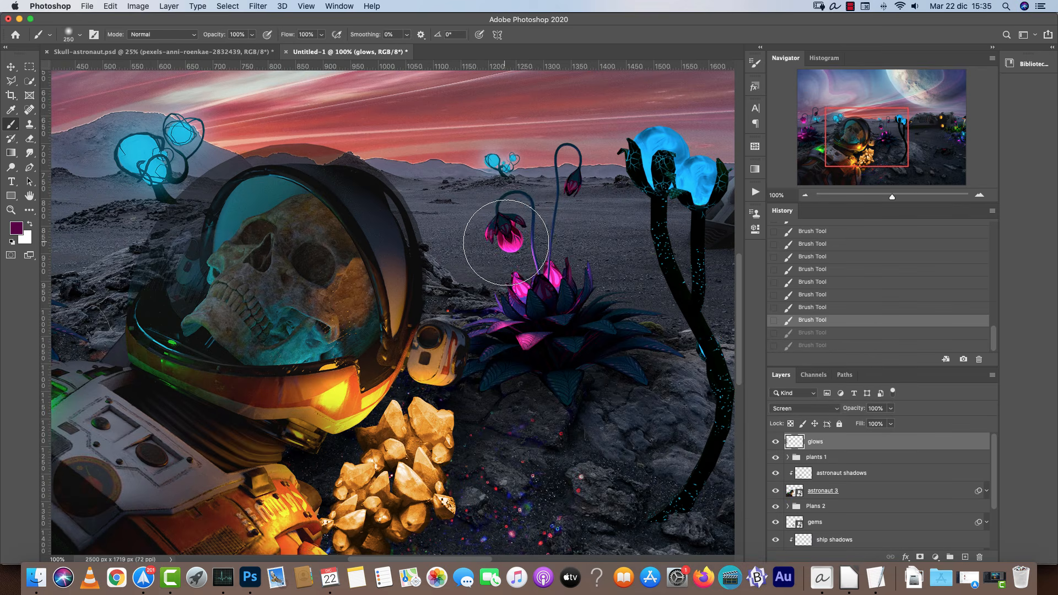
Paint magenta glows over the pink plant's buds with a smaller brush, undoing the last stroke.
{"action": "left_click", "coordinate": [514, 238]}
{"action": "key", "text": "bracketleft"}
{"action": "key", "text": "bracketleft"}
{"action": "key", "text": "bracketleft"}
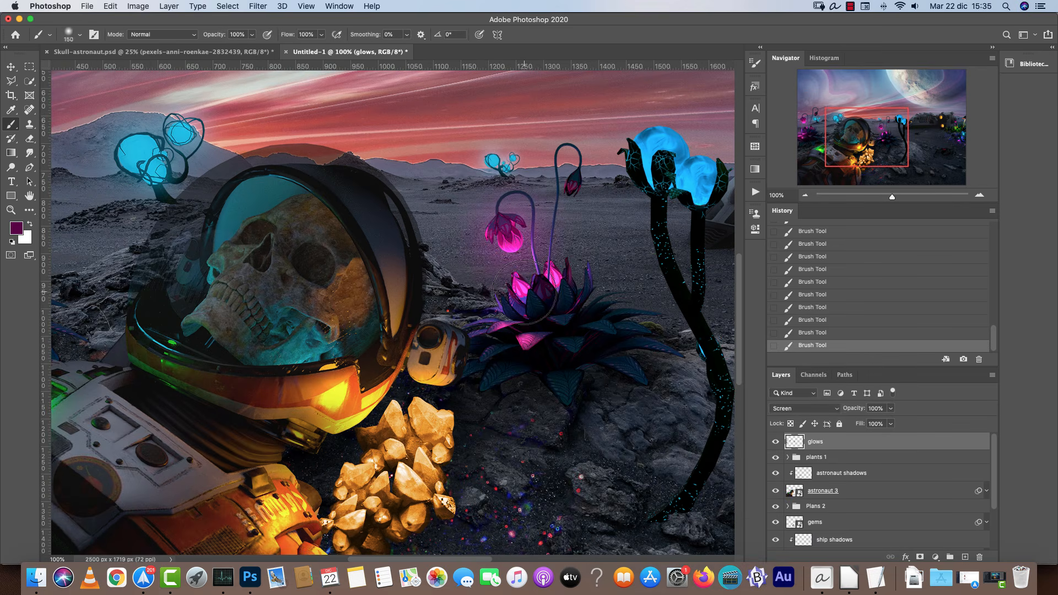
{"action": "key", "text": "bracketleft"}
{"action": "left_click", "coordinate": [524, 291]}
{"action": "left_click", "coordinate": [524, 335]}
{"action": "mouse_move", "coordinate": [653, 349]}
{"action": "left_mouse_down"}
{"action": "mouse_move", "coordinate": [319, 353]}
{"action": "mouse_move", "coordinate": [394, 350]}
{"action": "left_mouse_up"}
{"action": "key", "text": "super+z"}
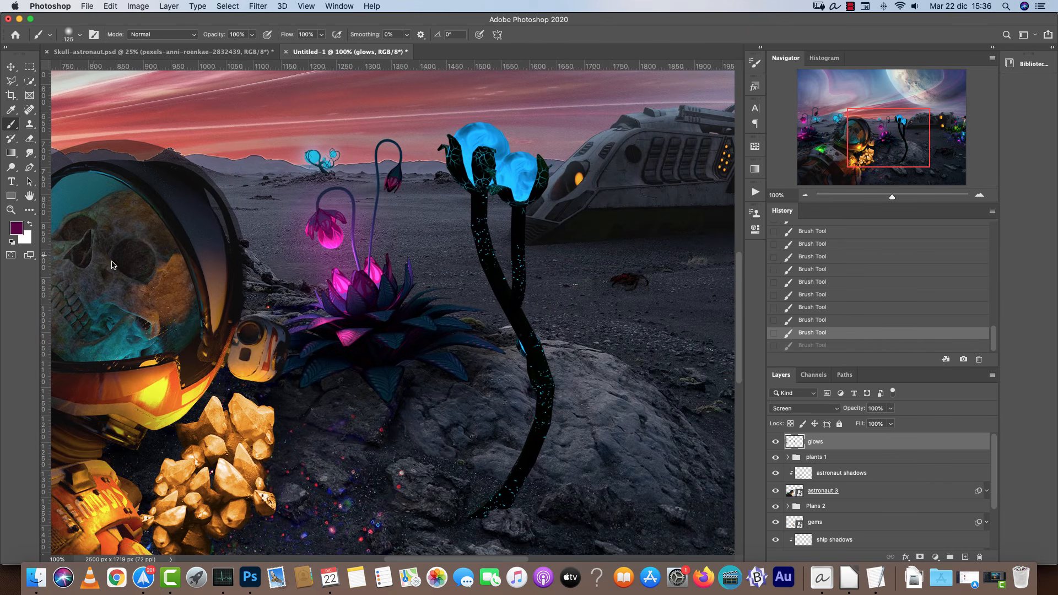
Set a darker magenta foreground colour and paint glows on the pink flower and its distant bud.
{"action": "left_click", "coordinate": [15, 228]}
{"action": "left_click_drag", "start_coordinate": [737, 480], "coordinate": [737, 497]}
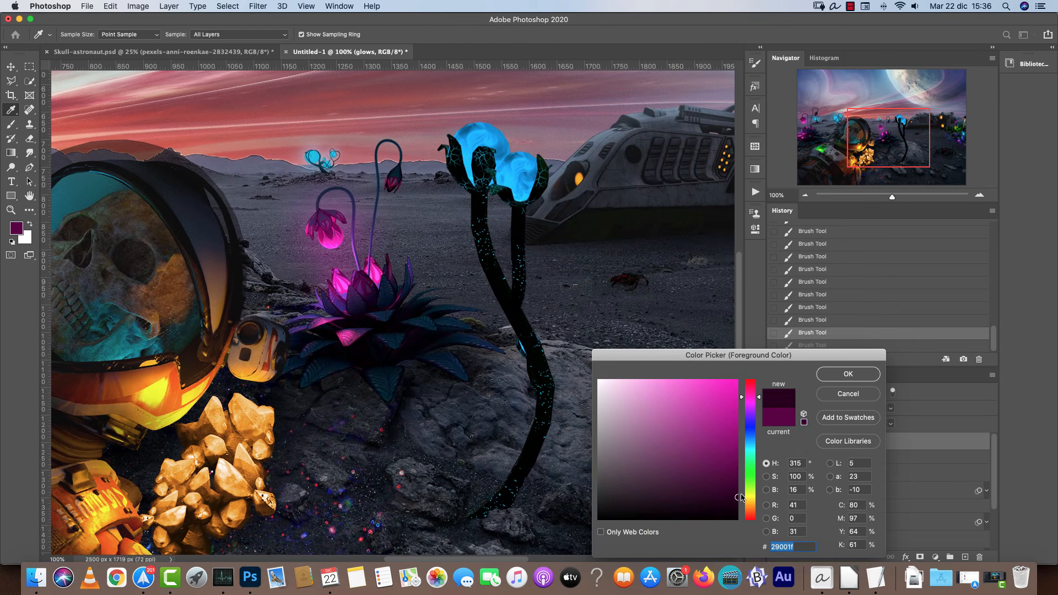
{"action": "left_click", "coordinate": [848, 374]}
{"action": "left_click", "coordinate": [338, 327]}
{"action": "key", "text": "bracketright"}
{"action": "key", "text": "super+z"}
{"action": "key", "text": "bracketleft"}
{"action": "key", "text": "bracketleft"}
{"action": "key", "text": "bracketleft"}
{"action": "key", "text": "bracketleft"}
{"action": "left_click", "coordinate": [394, 200]}
Pick a dark olive green and paint a glow over the green plants beside the spaceship.
{"action": "scroll", "coordinate": [494, 277], "scroll_direction": "right", "scroll_amount": 10}
{"action": "key", "text": "bracketright"}
{"action": "key", "text": "bracketright"}
{"action": "key", "text": "bracketright"}
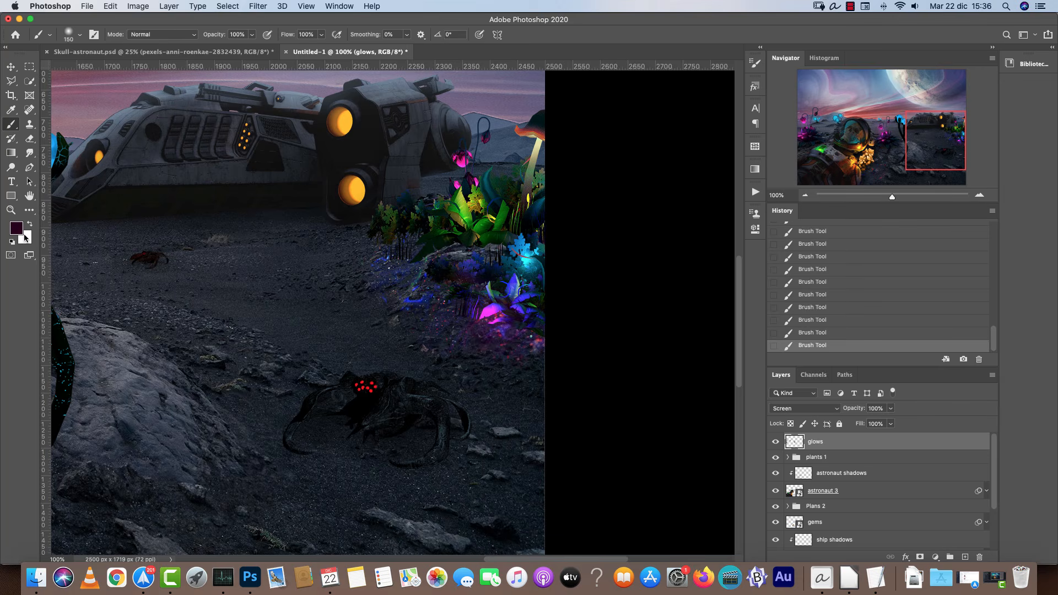
{"action": "left_click", "coordinate": [20, 226]}
{"action": "left_click_drag", "start_coordinate": [749, 484], "coordinate": [750, 489]}
{"action": "left_click", "coordinate": [868, 375]}
{"action": "key", "text": "bracketright"}
{"action": "key", "text": "bracketright"}
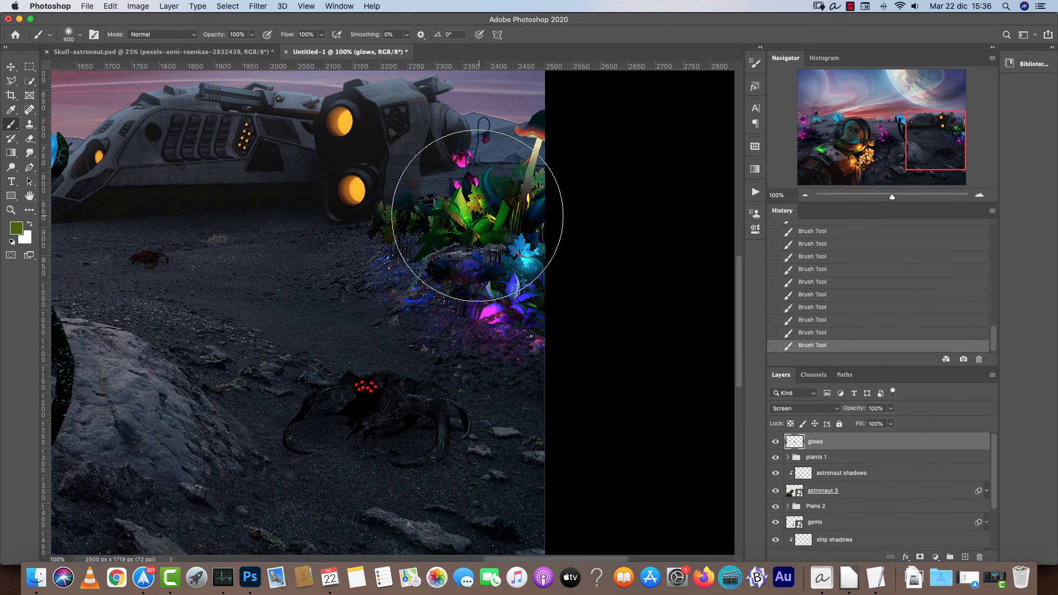
{"action": "left_click_drag", "start_coordinate": [485, 208], "coordinate": [472, 213]}
{"action": "key", "text": "ctrl+z"}
{"action": "key", "text": "bracketleft"}
{"action": "key", "text": "super+shift+z"}
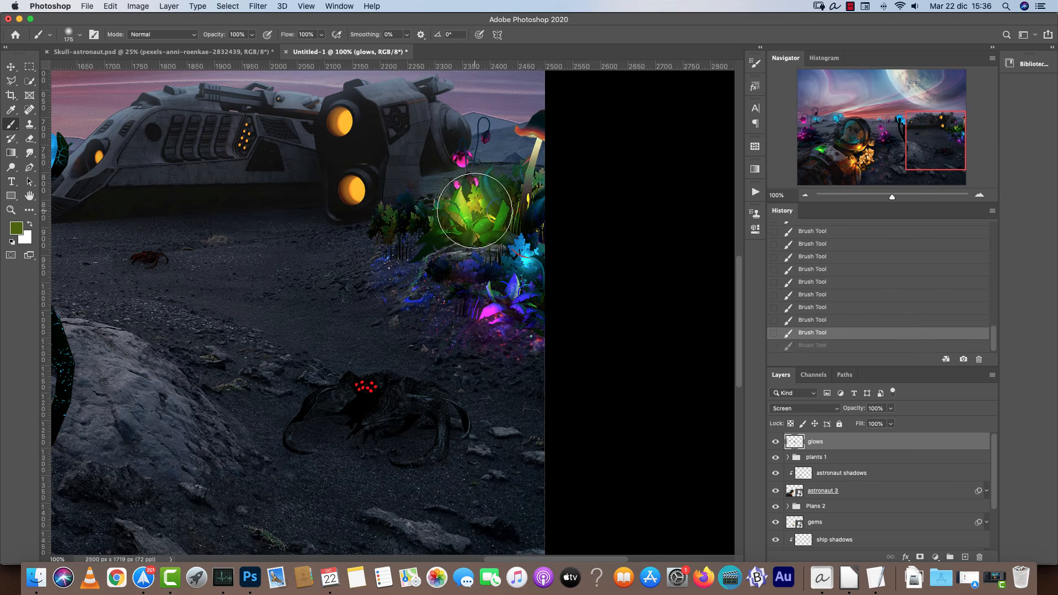
Try a dark magenta foreground colour and undo the last brush stroke.
{"action": "left_click", "coordinate": [17, 227]}
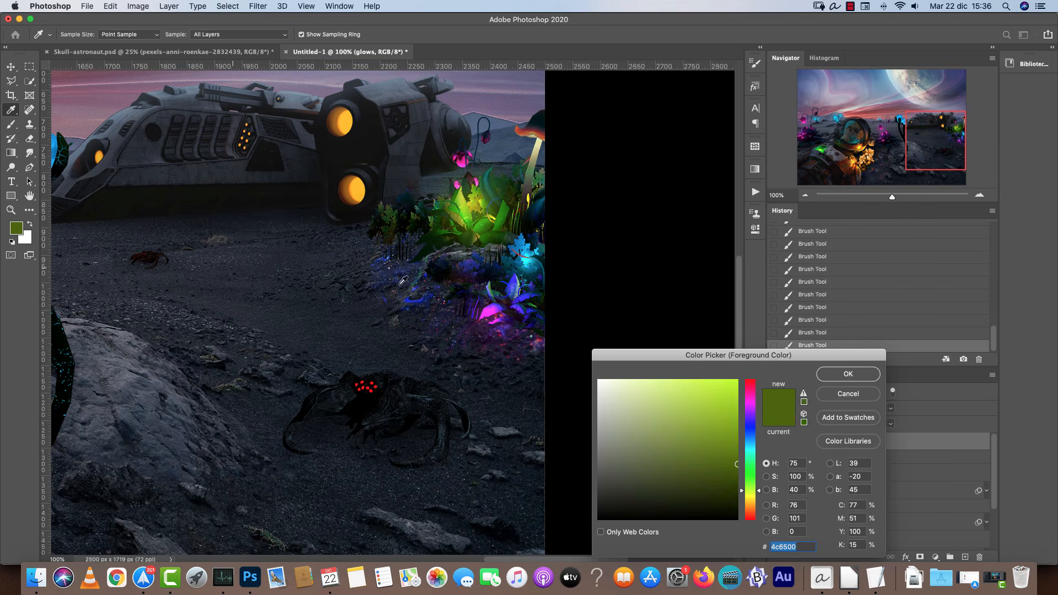
{"action": "left_click", "coordinate": [750, 393]}
{"action": "left_click", "coordinate": [737, 477]}
{"action": "left_click", "coordinate": [839, 374]}
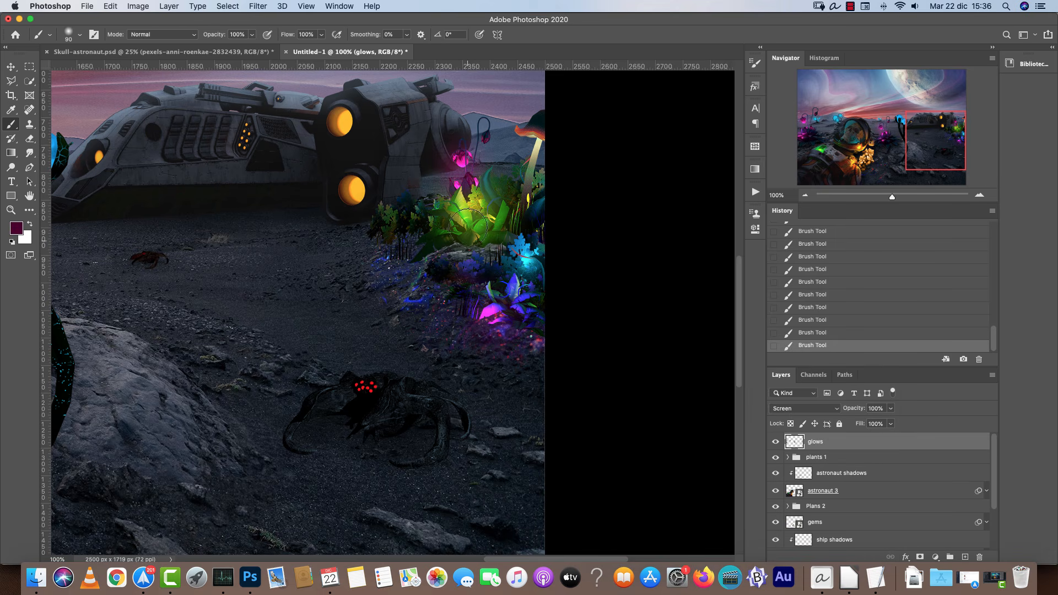
{"action": "key", "text": "super+z"}
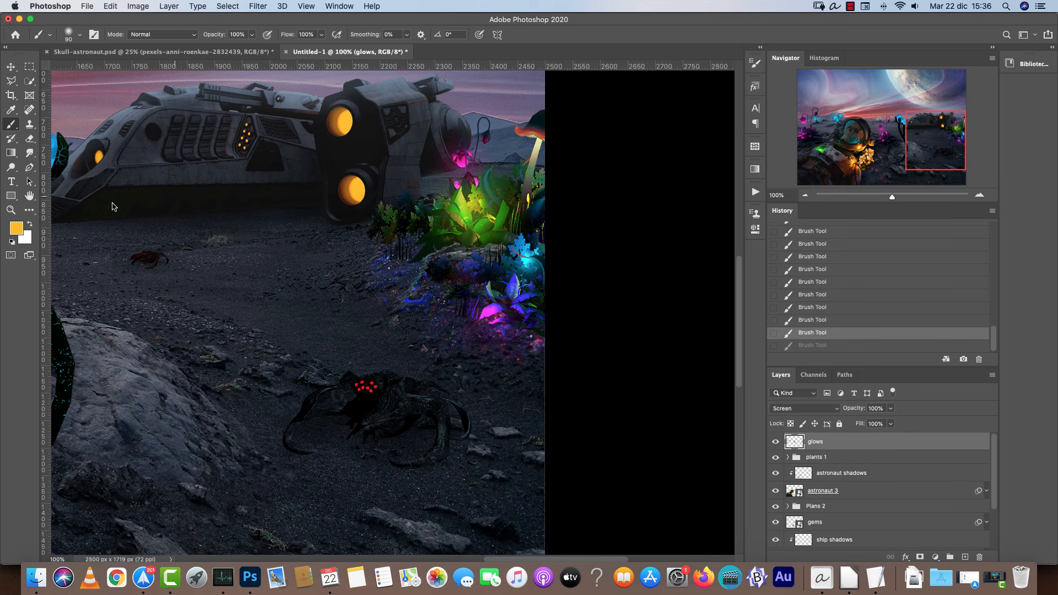
Pick a dark brown-orange and paint glows over the spaceship's two orange lights.
{"action": "left_click", "coordinate": [19, 232]}
{"action": "left_click", "coordinate": [737, 488]}
{"action": "left_click", "coordinate": [752, 508]}
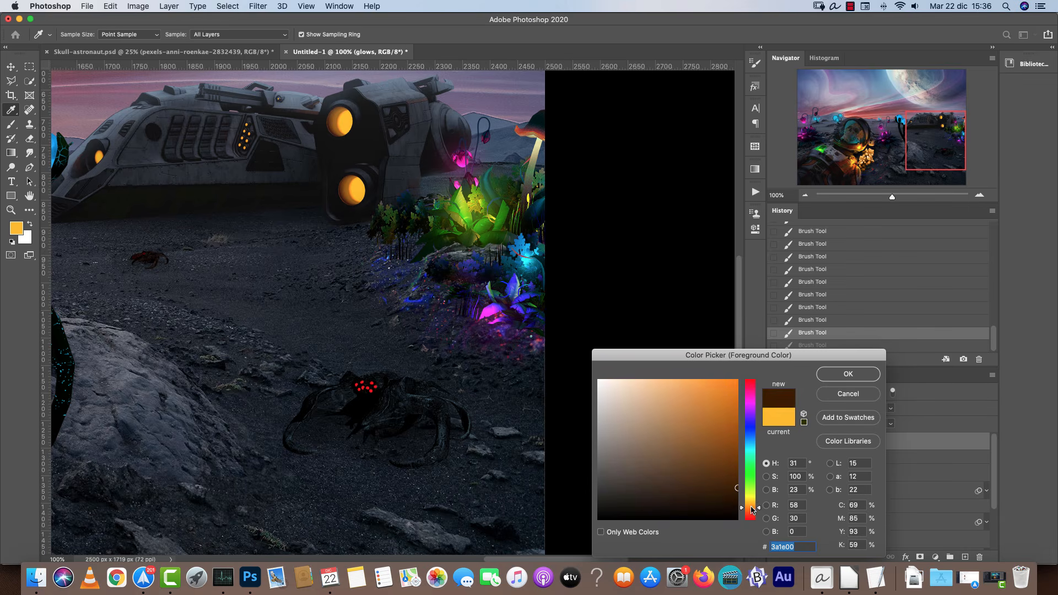
{"action": "left_click", "coordinate": [837, 379]}
{"action": "left_click", "coordinate": [348, 189]}
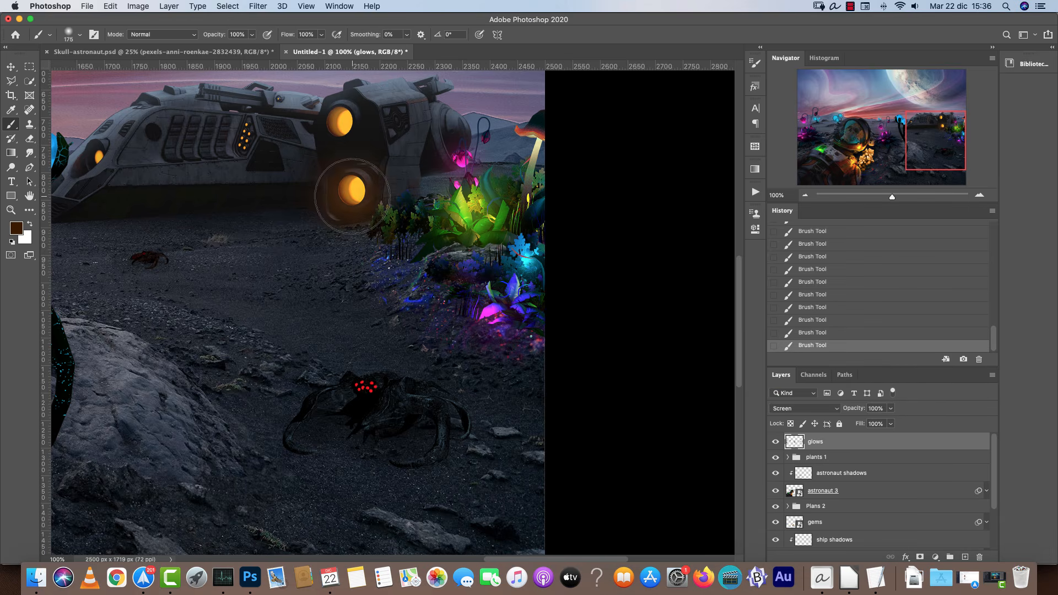
{"action": "left_click", "coordinate": [339, 122]}
Set a dark teal foreground colour and paint teal glows on the ground and plants with a smaller brush.
{"action": "mouse_move", "coordinate": [262, 198]}
{"action": "left_mouse_down"}
{"action": "mouse_move", "coordinate": [441, 237]}
{"action": "mouse_move", "coordinate": [563, 293]}
{"action": "left_mouse_up"}
{"action": "key", "text": "bracketleft"}
{"action": "key", "text": "bracketleft"}
{"action": "key", "text": "bracketleft"}
{"action": "mouse_move", "coordinate": [651, 399]}
{"action": "left_mouse_down"}
{"action": "mouse_move", "coordinate": [548, 388]}
{"action": "mouse_move", "coordinate": [302, 326]}
{"action": "left_mouse_up"}
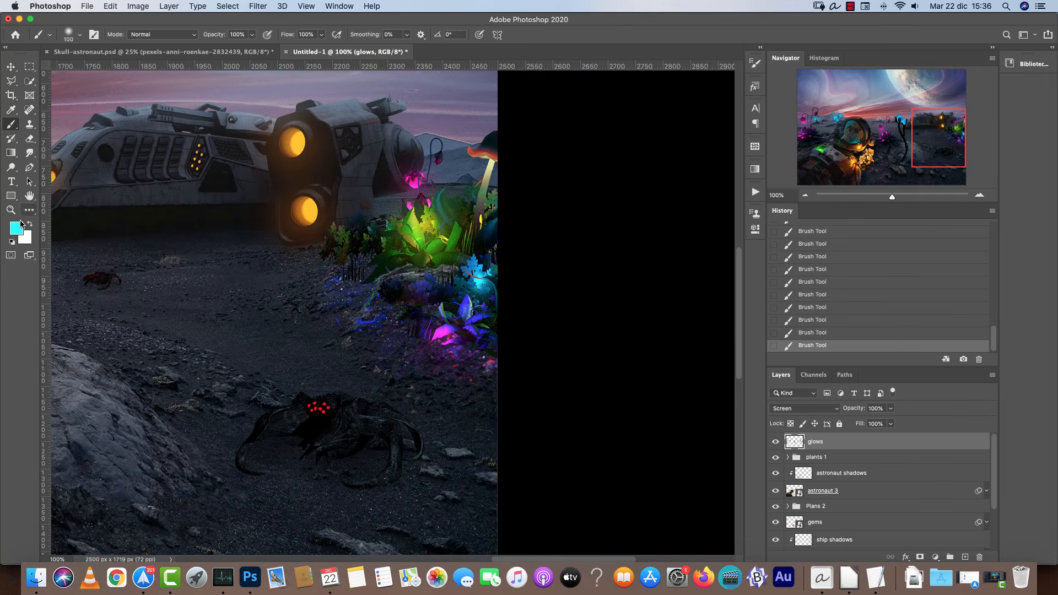
{"action": "left_click", "coordinate": [19, 226]}
{"action": "left_click", "coordinate": [744, 483]}
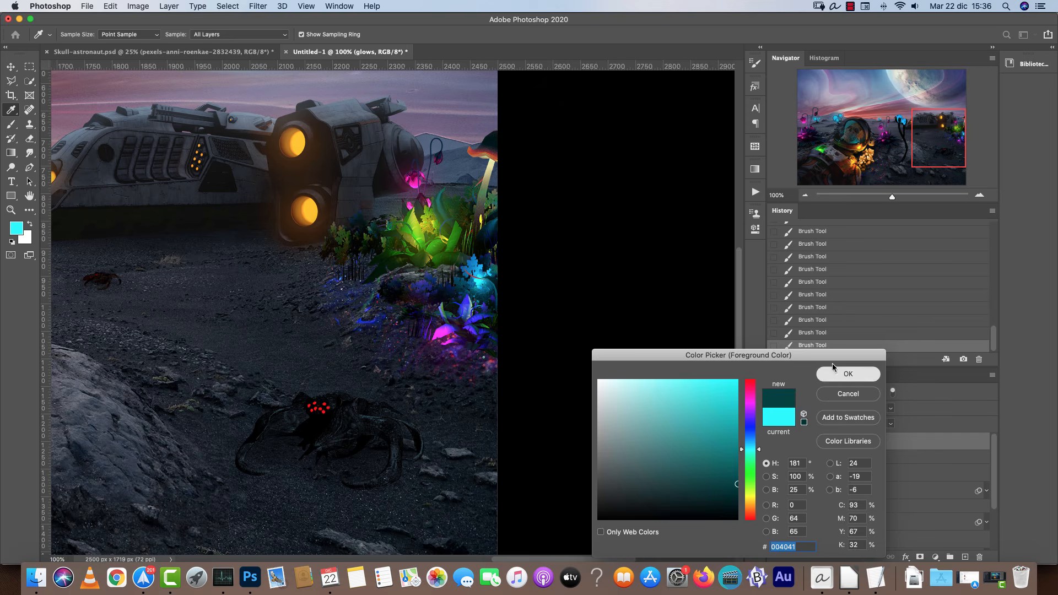
{"action": "left_click", "coordinate": [848, 374]}
{"action": "key", "text": "bracketleft"}
{"action": "key", "text": "bracketleft"}
{"action": "left_click_drag", "start_coordinate": [352, 386], "coordinate": [550, 321]}
{"action": "left_click_drag", "start_coordinate": [411, 349], "coordinate": [625, 253]}
{"action": "mouse_move", "coordinate": [313, 406]}
{"action": "left_mouse_down"}
{"action": "mouse_move", "coordinate": [527, 309]}
{"action": "mouse_move", "coordinate": [537, 378]}
{"action": "left_mouse_up"}
{"action": "left_click_drag", "start_coordinate": [442, 340], "coordinate": [570, 372]}
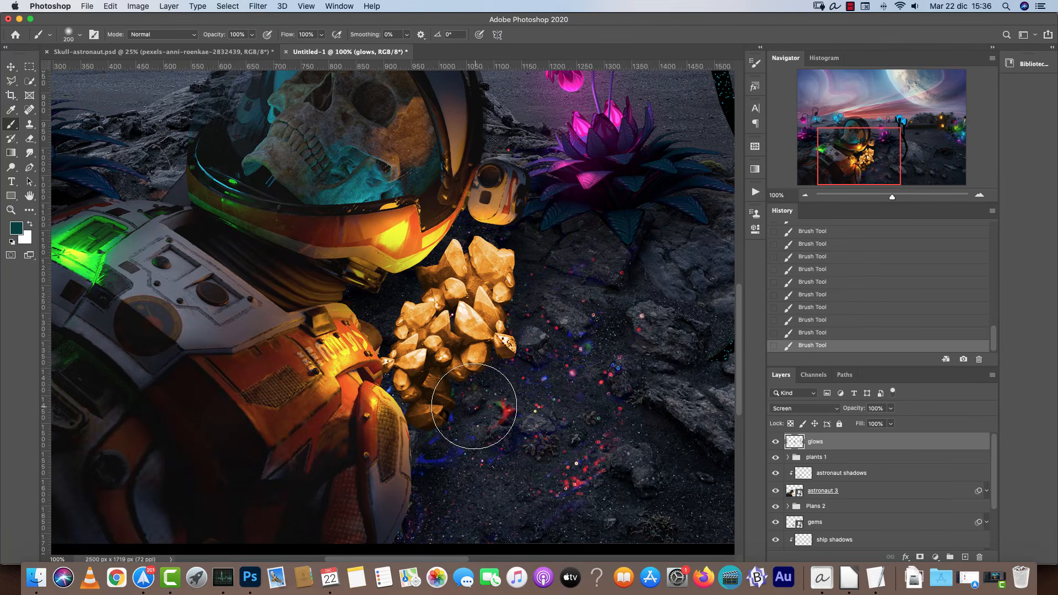
Set a dark orange-brown foreground colour and enlarge the brush to 500 px over the crystals.
{"action": "left_click", "coordinate": [17, 228]}
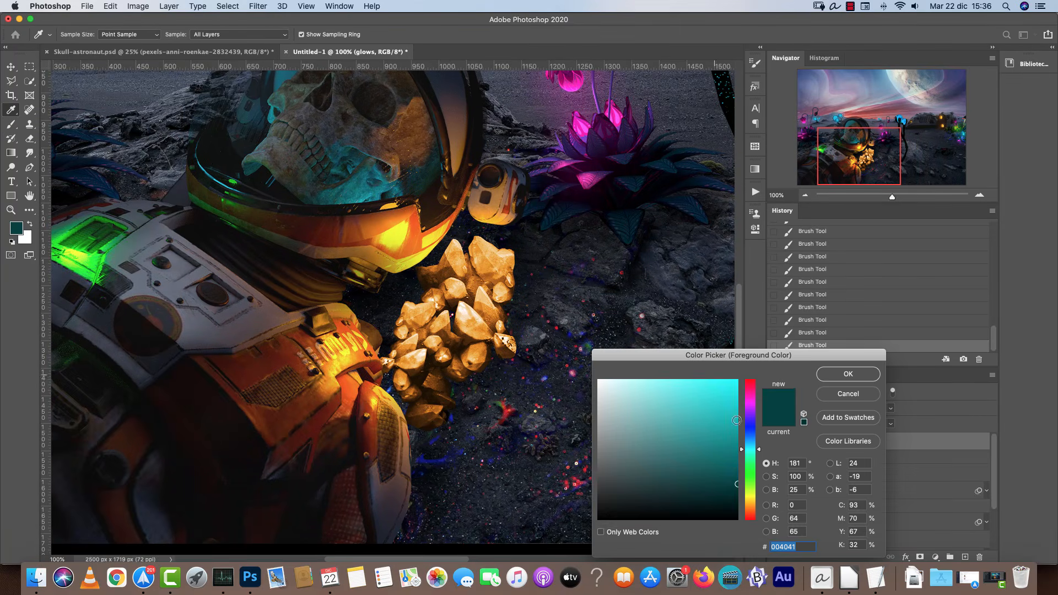
{"action": "left_click", "coordinate": [750, 502]}
{"action": "left_click_drag", "start_coordinate": [729, 492], "coordinate": [742, 497]}
{"action": "left_click", "coordinate": [750, 510]}
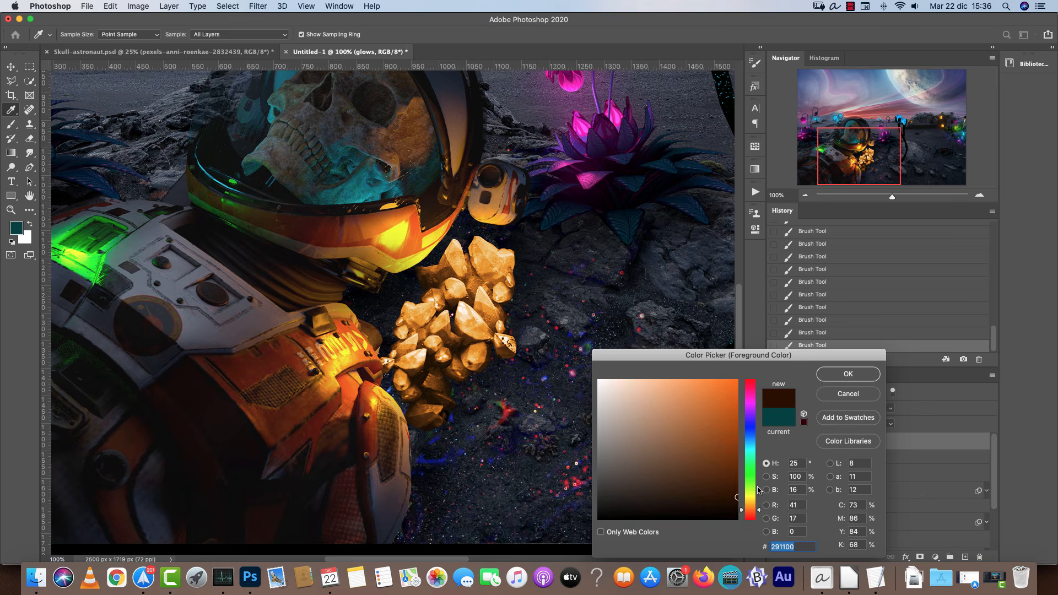
{"action": "left_click", "coordinate": [835, 381]}
{"action": "key", "text": "bracketright"}
{"action": "key", "text": "bracketright"}
{"action": "key", "text": "bracketright"}
{"action": "key", "text": "bracketright"}
{"action": "key", "text": "bracketright"}
{"action": "key", "text": "bracketright"}
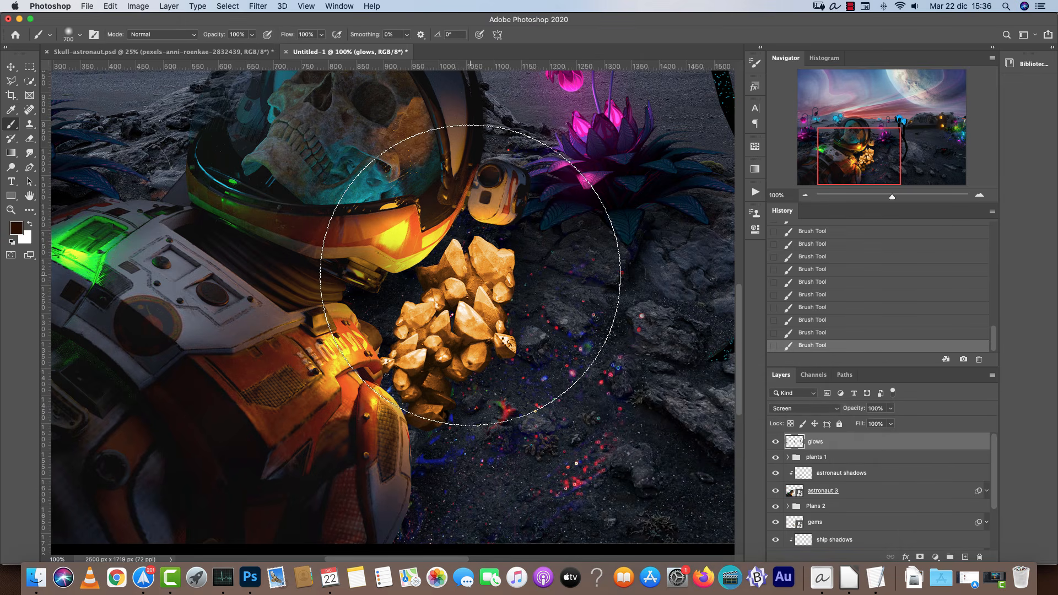
{"action": "key", "text": "bracketleft"}
{"action": "key", "text": "bracketleft"}
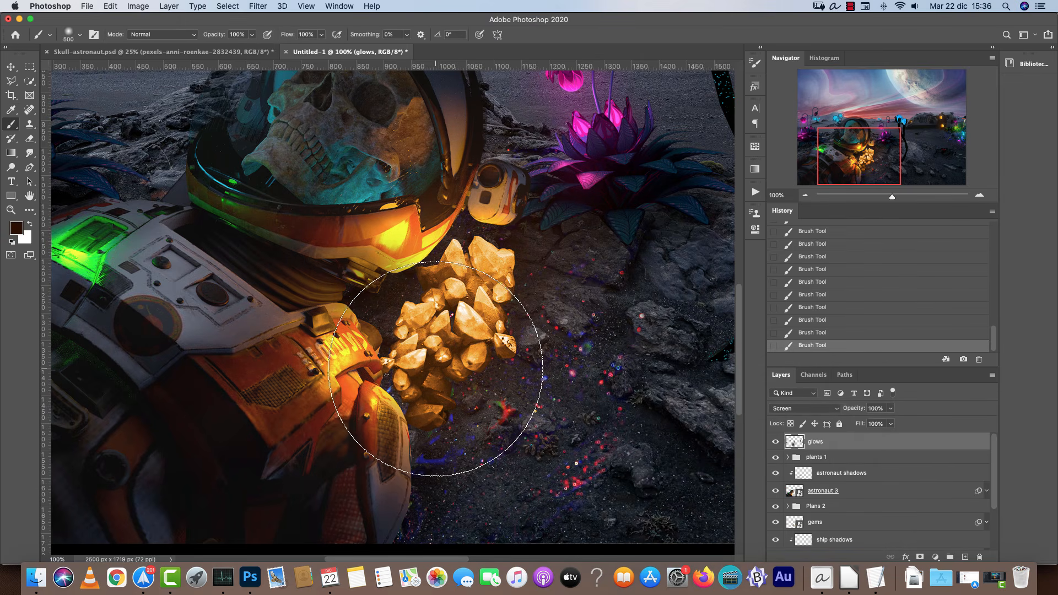
{"action": "left_click", "coordinate": [21, 226]}
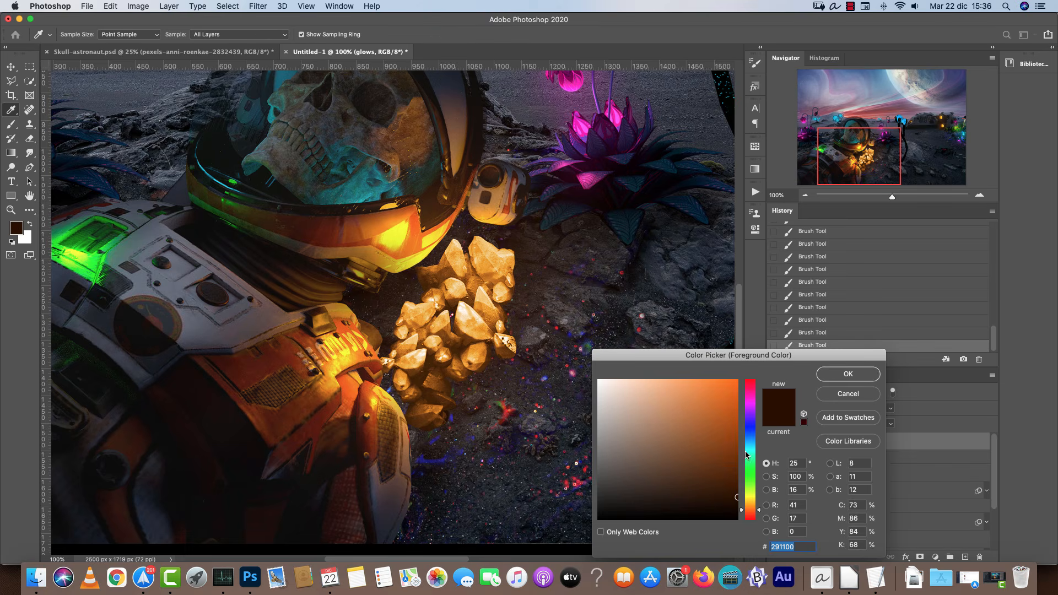
{"action": "left_click", "coordinate": [866, 376]}
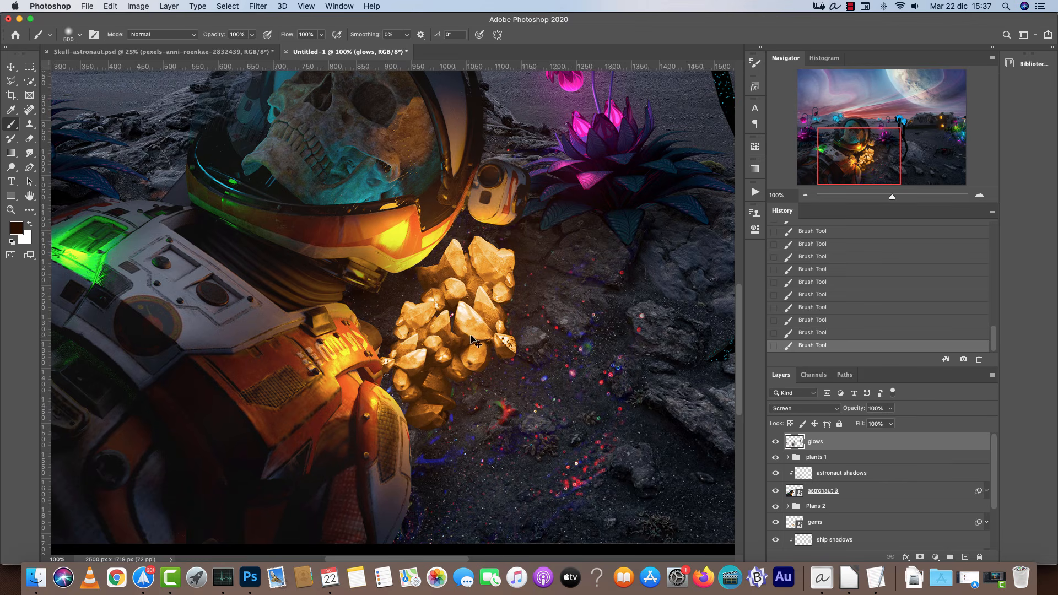
Try a 250 px orange Outer Glow in the gems layer's style and switch it off before confirming.
{"action": "scroll", "coordinate": [988, 504], "scroll_direction": "down", "scroll_amount": 3}
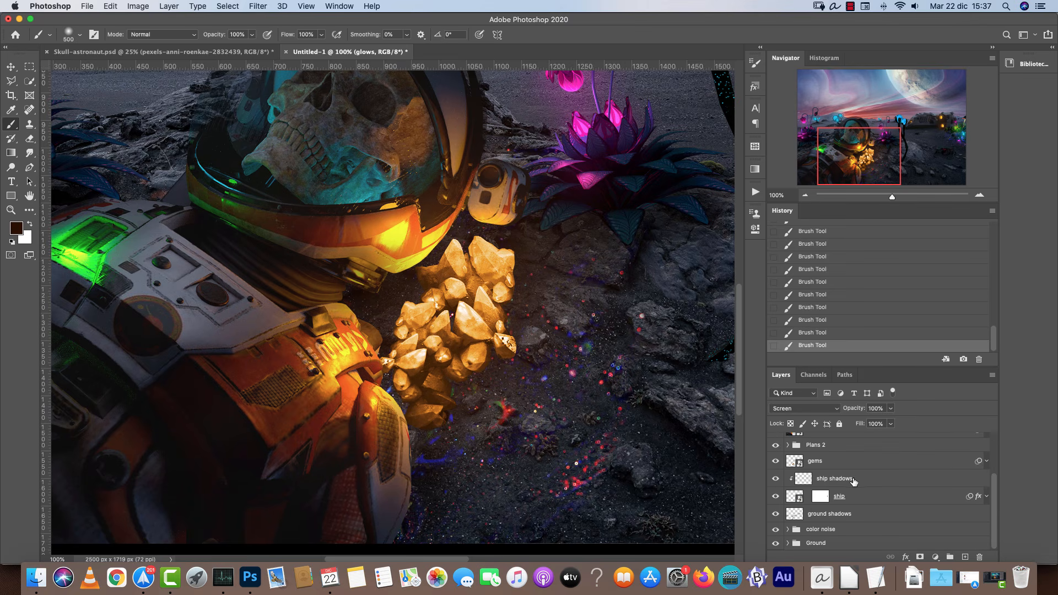
{"action": "left_click", "coordinate": [884, 465]}
{"action": "double_click", "coordinate": [904, 464]}
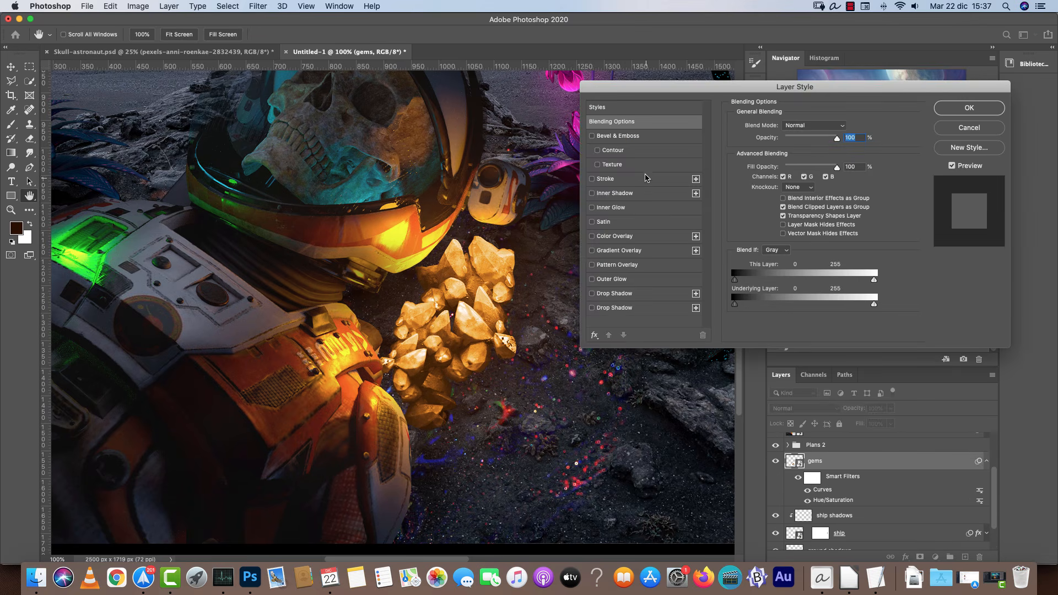
{"action": "left_click", "coordinate": [629, 293]}
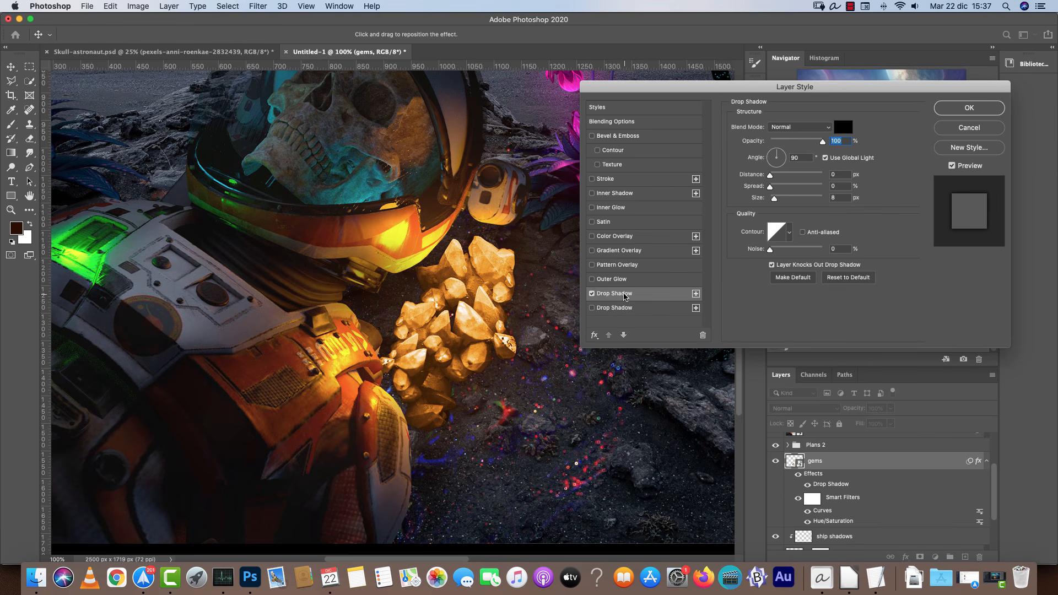
{"action": "left_click", "coordinate": [616, 207]}
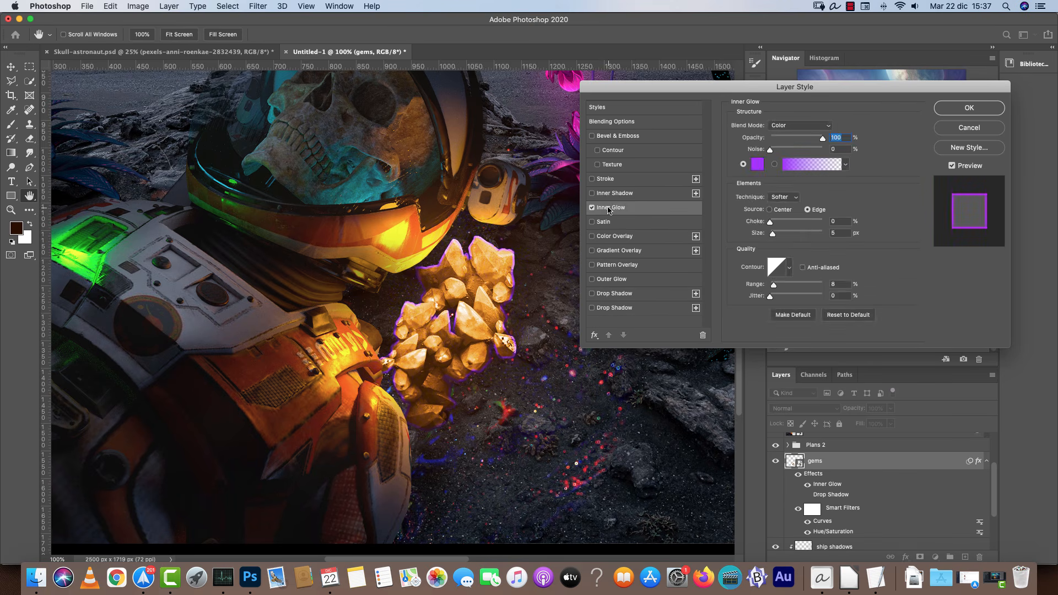
{"action": "left_click", "coordinate": [615, 281]}
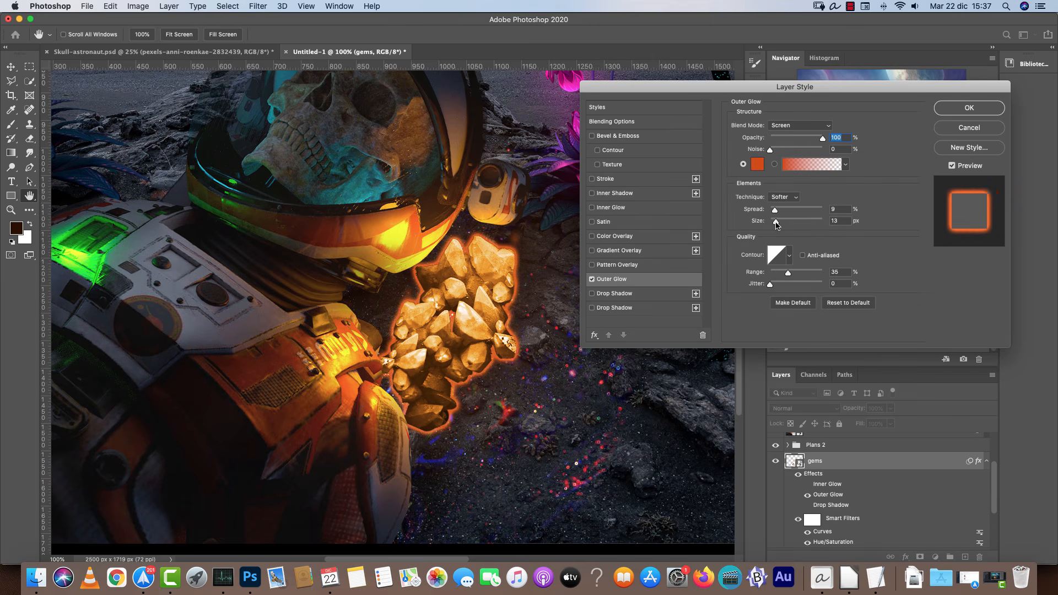
{"action": "left_click_drag", "start_coordinate": [776, 223], "coordinate": [804, 222]}
{"action": "left_click", "coordinate": [841, 218]}
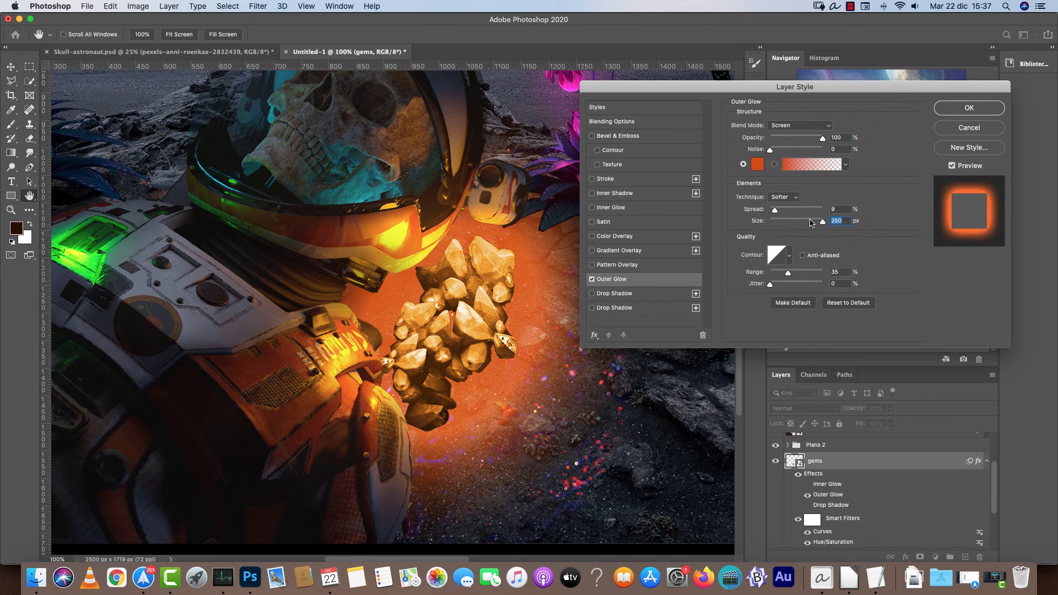
{"action": "left_click", "coordinate": [798, 126]}
{"action": "left_click", "coordinate": [797, 126]}
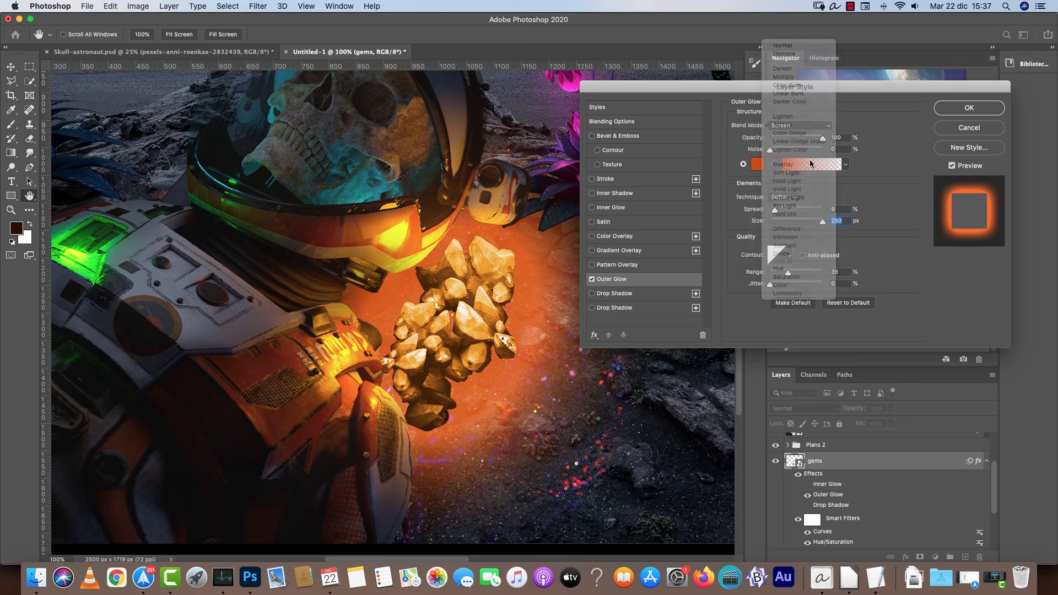
{"action": "left_click", "coordinate": [751, 166]}
{"action": "mouse_move", "coordinate": [736, 475]}
{"action": "left_mouse_down"}
{"action": "mouse_move", "coordinate": [727, 492]}
{"action": "mouse_move", "coordinate": [739, 499]}
{"action": "left_mouse_up"}
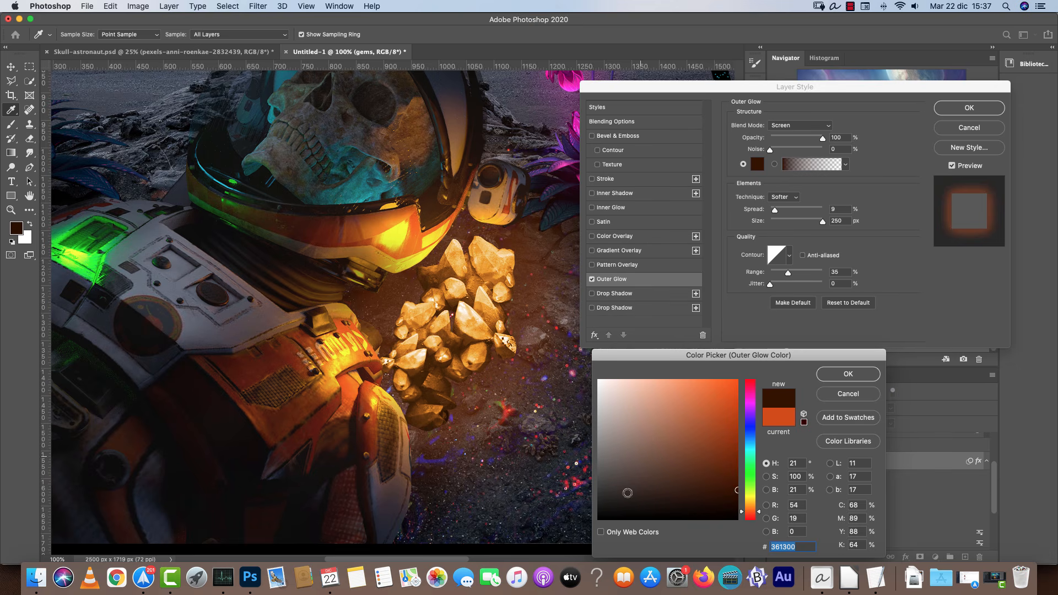
{"action": "left_click", "coordinate": [859, 393]}
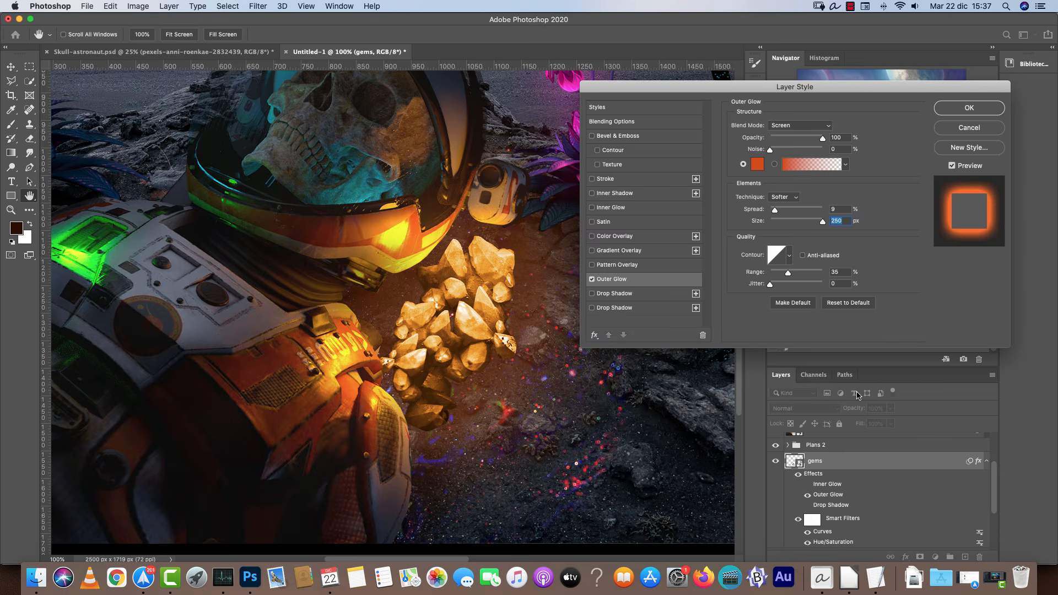
{"action": "left_click", "coordinate": [592, 280]}
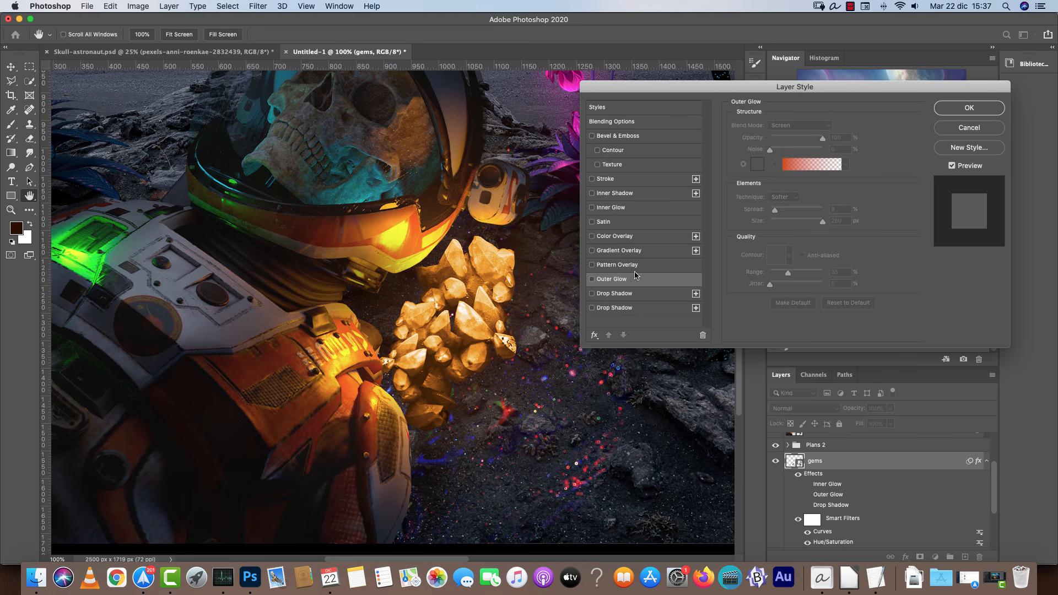
{"action": "key", "text": "Return"}
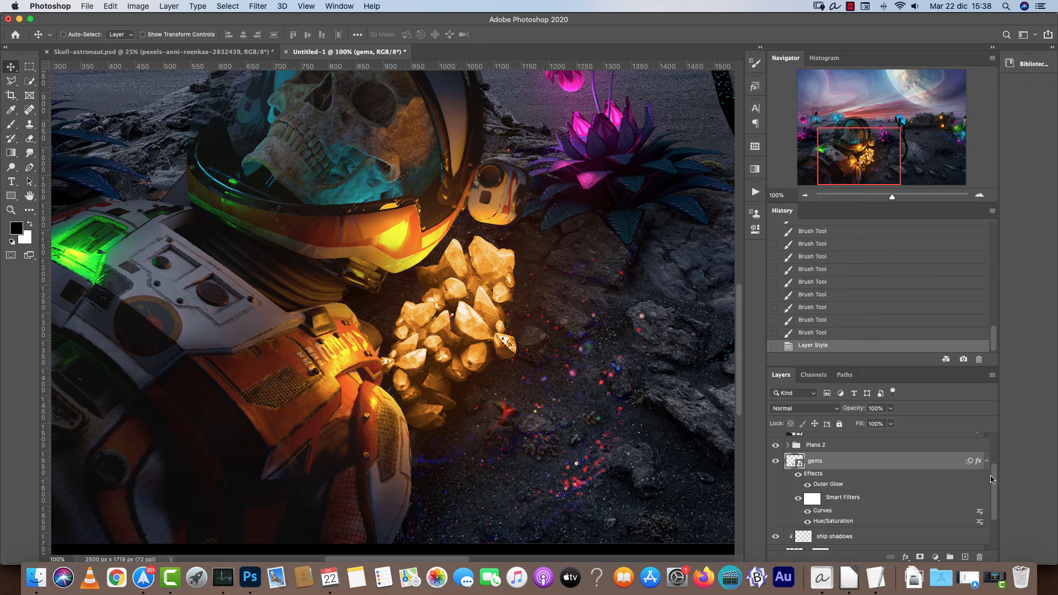
Select the glows layer.
{"action": "scroll", "coordinate": [993, 430], "scroll_direction": "up", "scroll_amount": 3}
{"action": "left_click", "coordinate": [844, 446]}
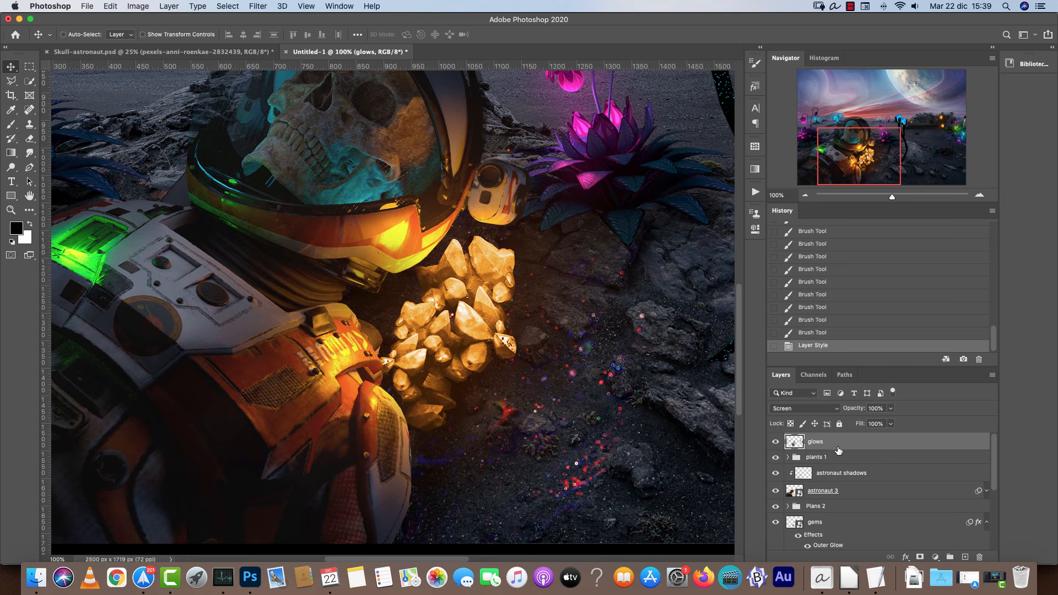
Set a dark orange-brown foreground colour 522a03 and try a glow stroke across the crystals.
{"action": "key", "text": "b"}
{"action": "key", "text": "super+plus"}
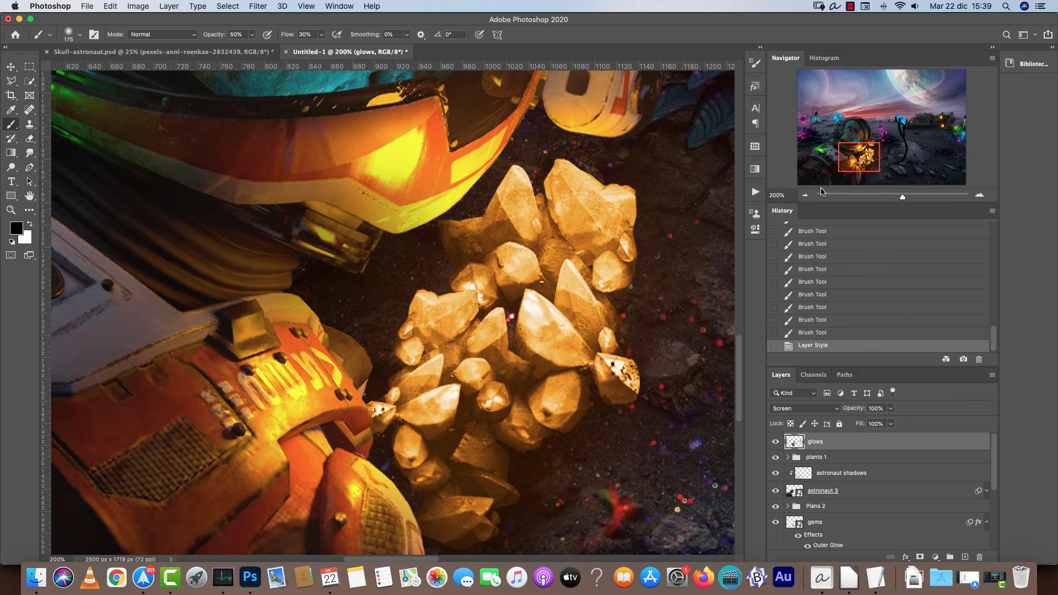
{"action": "left_click", "coordinate": [805, 195]}
{"action": "left_click", "coordinate": [805, 195]}
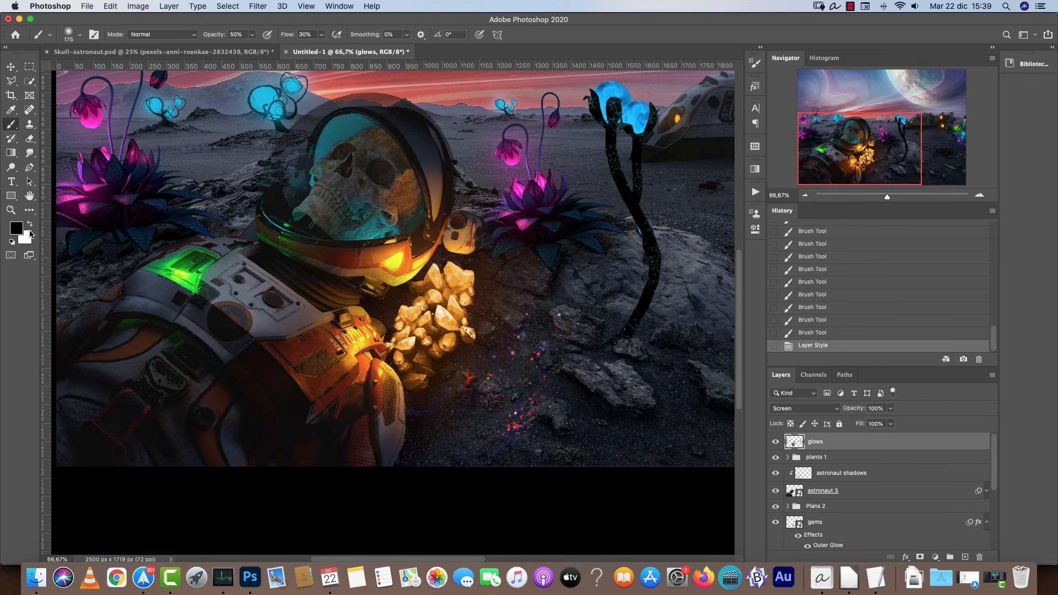
{"action": "left_click", "coordinate": [21, 229]}
{"action": "left_click", "coordinate": [756, 508]}
{"action": "left_click", "coordinate": [736, 477]}
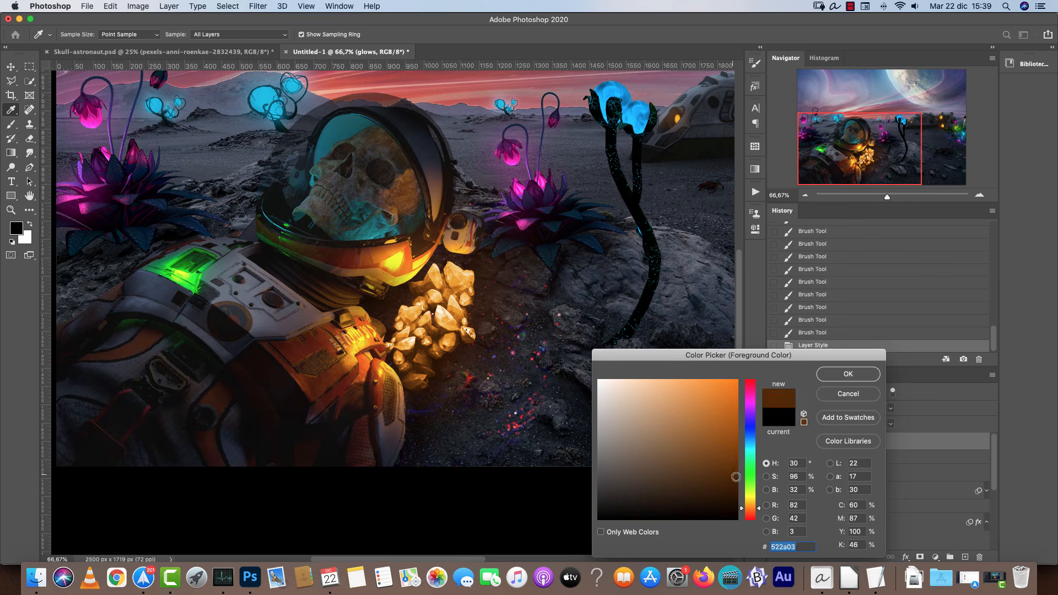
{"action": "left_click", "coordinate": [830, 377]}
{"action": "left_click_drag", "start_coordinate": [499, 306], "coordinate": [408, 302]}
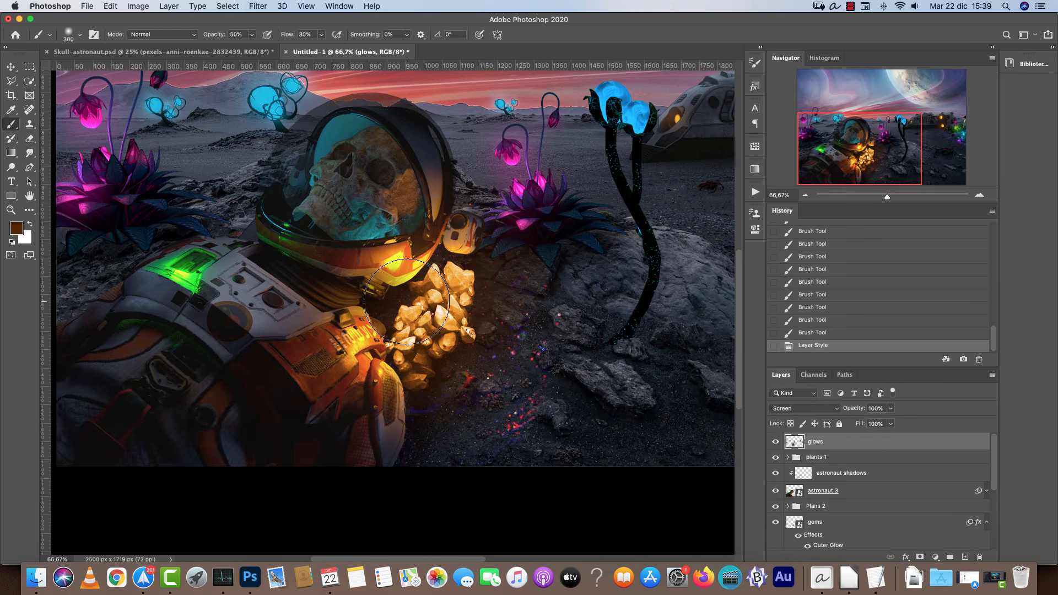
{"action": "key", "text": "super+z"}
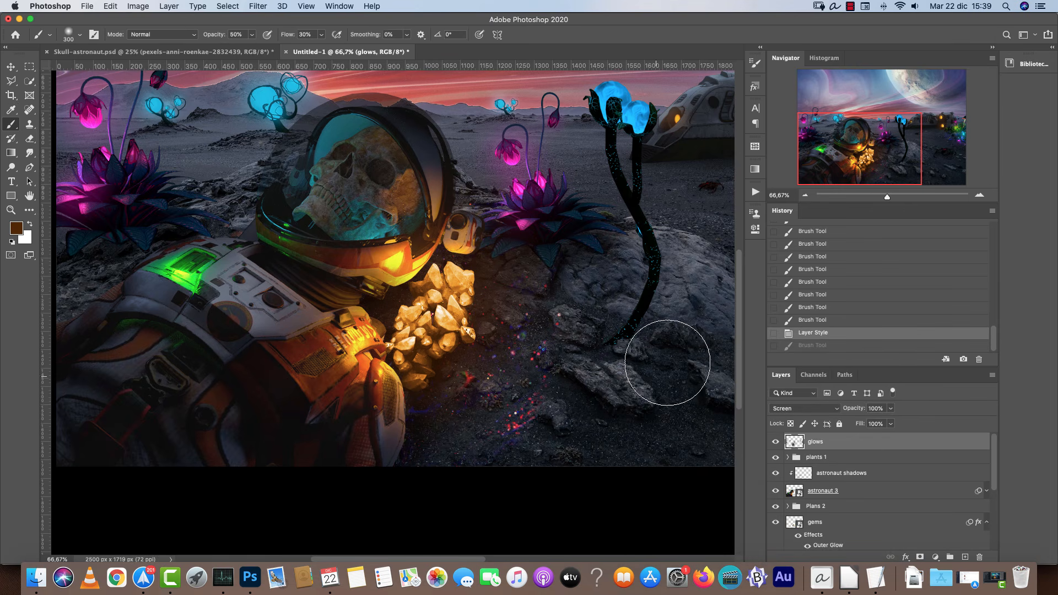
Turn off brush Transfer and choose a soft round 300 px brush preset.
{"action": "left_click", "coordinate": [755, 63]}
{"action": "left_click", "coordinate": [520, 159]}
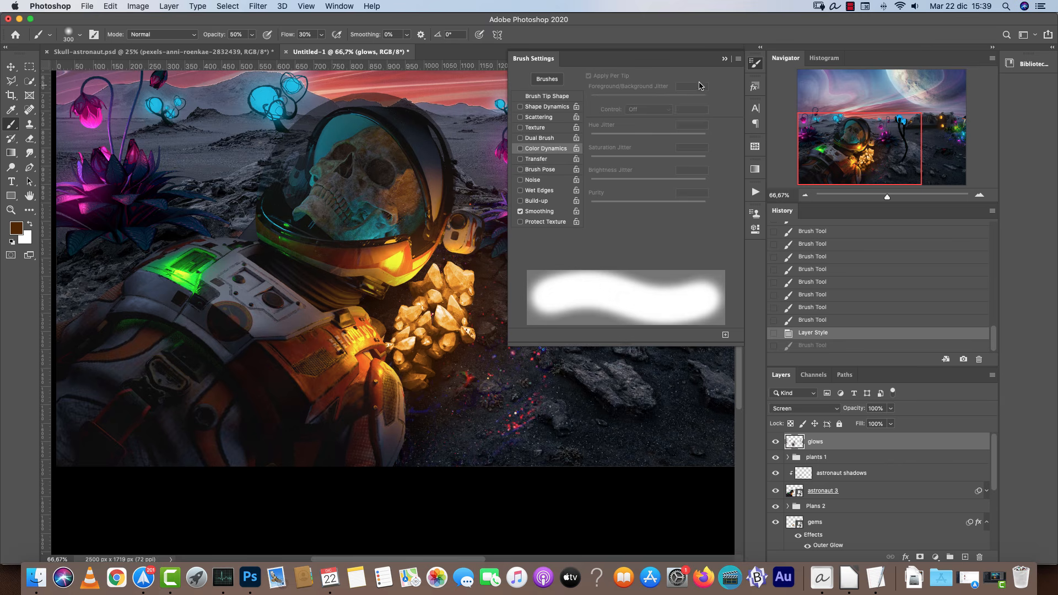
{"action": "left_click", "coordinate": [724, 59]}
{"action": "right_click", "coordinate": [661, 187]}
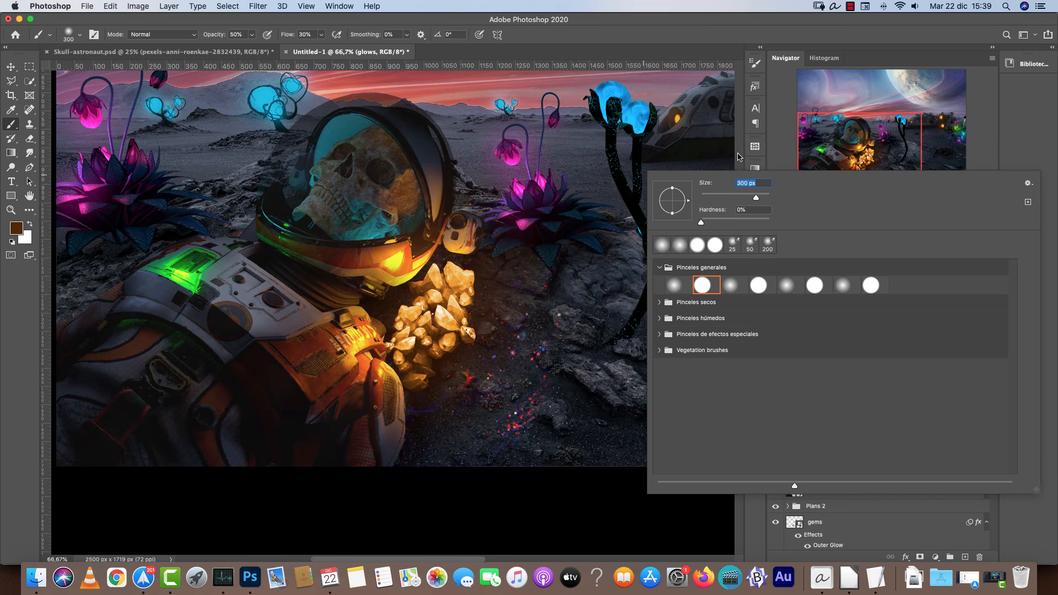
{"action": "left_click", "coordinate": [477, 290]}
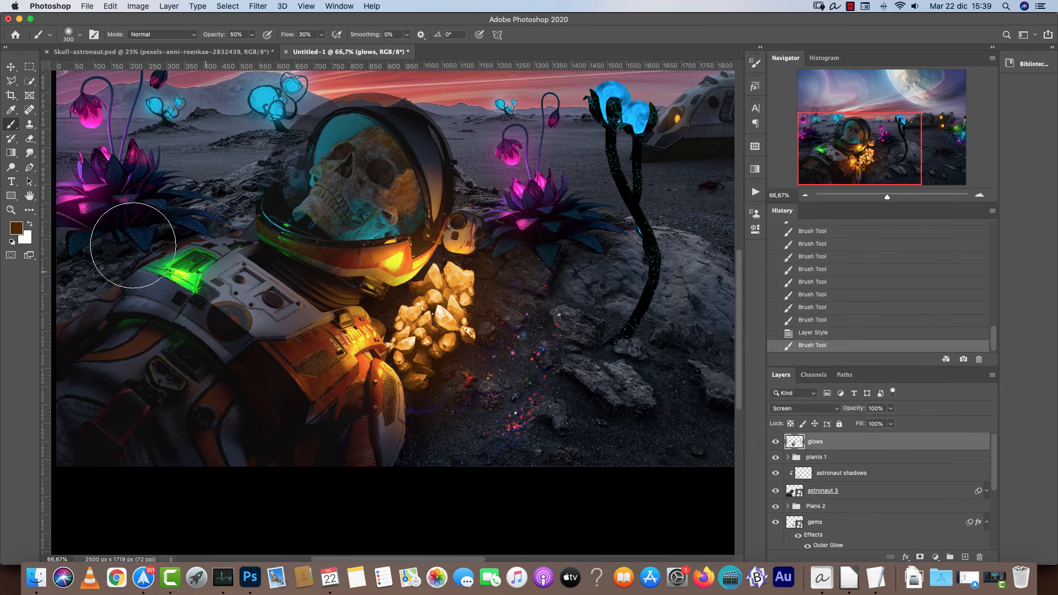
Paint orange glow around the crystals and the astronaut's helmet side on the glows layer.
{"action": "left_click_drag", "start_coordinate": [424, 259], "coordinate": [452, 276]}
{"action": "mouse_move", "coordinate": [414, 335]}
{"action": "left_mouse_down"}
{"action": "mouse_move", "coordinate": [386, 353]}
{"action": "mouse_move", "coordinate": [392, 312]}
{"action": "left_mouse_up"}
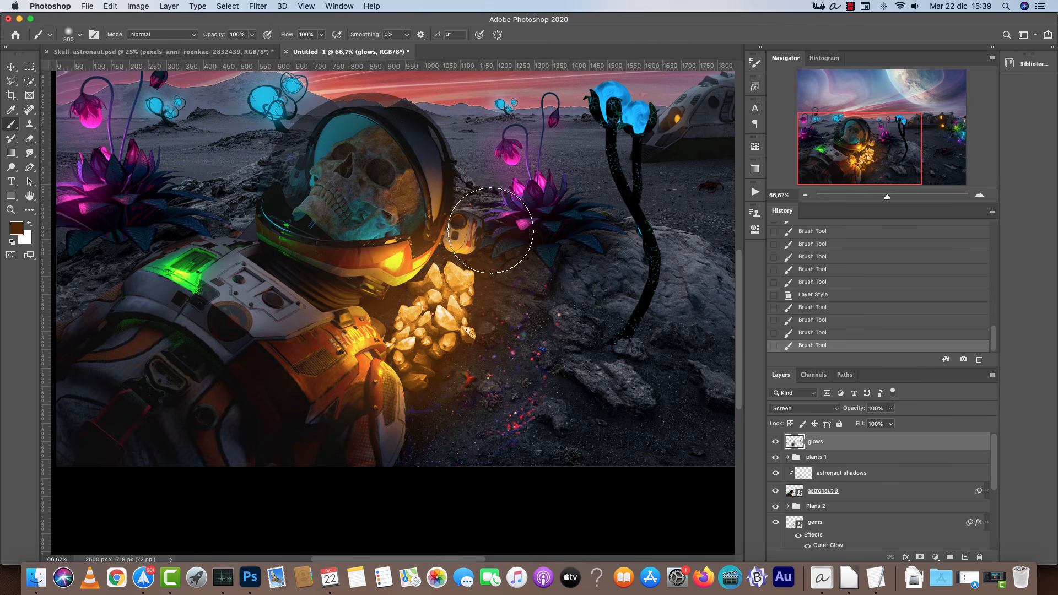
Sample the plant's blue, darken it in the colour picker, and dab blue glows on the tall plant's bulbs.
{"action": "left_click_drag", "start_coordinate": [876, 165], "coordinate": [904, 151]}
{"action": "left_click", "coordinate": [483, 203], "text": "alt"}
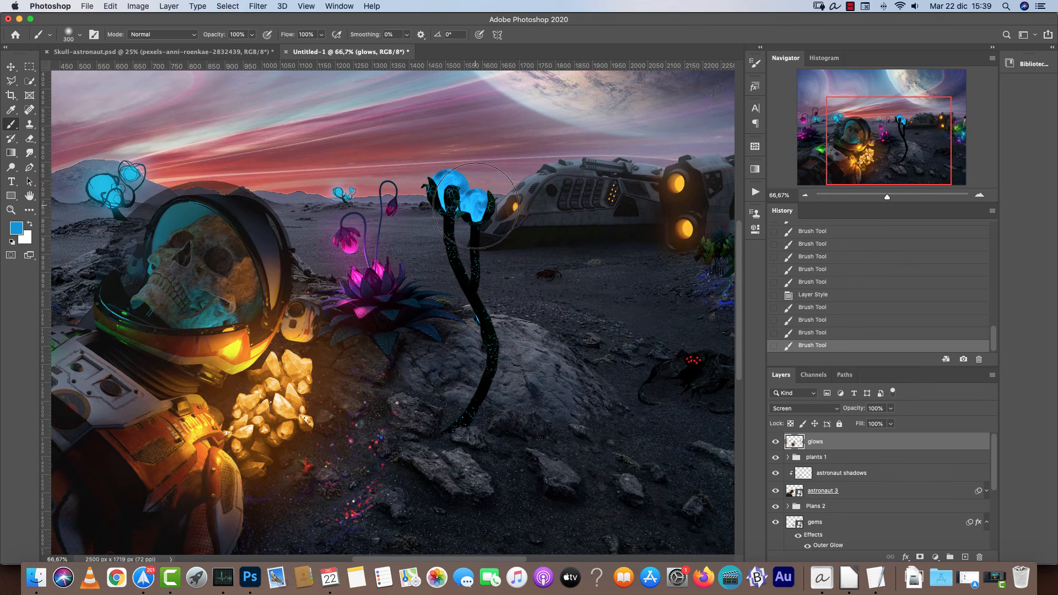
{"action": "left_click", "coordinate": [477, 206]}
{"action": "key", "text": "super+z"}
{"action": "left_click", "coordinate": [20, 230]}
{"action": "left_click_drag", "start_coordinate": [730, 491], "coordinate": [742, 491]}
{"action": "left_click", "coordinate": [852, 373]}
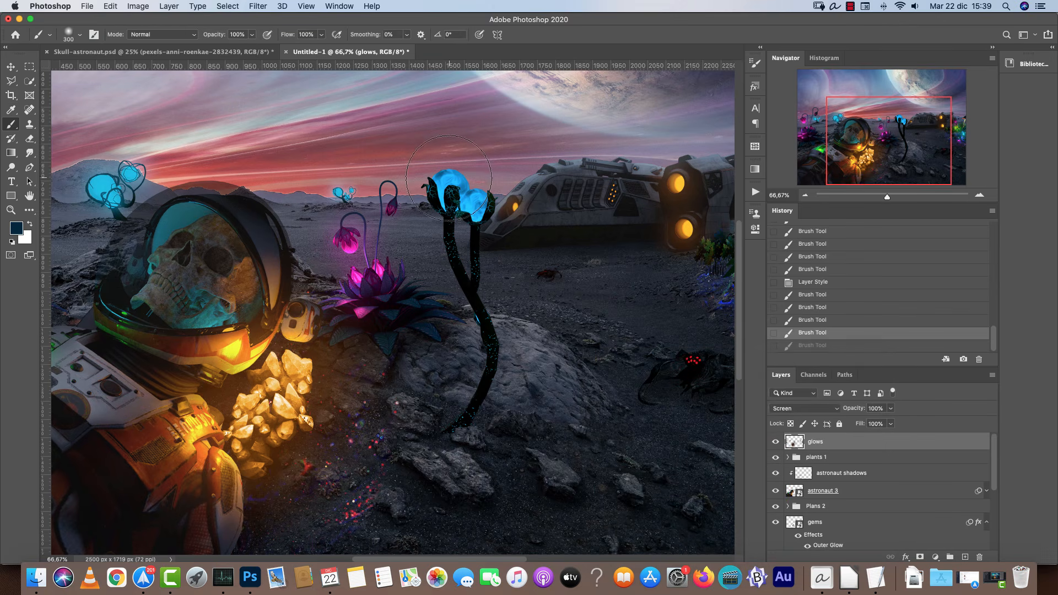
{"action": "left_click", "coordinate": [444, 186]}
{"action": "left_click", "coordinate": [481, 209]}
{"action": "left_click", "coordinate": [451, 195]}
{"action": "left_click", "coordinate": [457, 191]}
Shrink the brush, pick a brighter blue, and dab more glow onto the tall plant's bulbs.
{"action": "key", "text": "bracketleft"}
{"action": "key", "text": "bracketleft"}
{"action": "key", "text": "bracketleft"}
{"action": "left_click", "coordinate": [19, 230]}
{"action": "left_click_drag", "start_coordinate": [733, 436], "coordinate": [737, 444]}
{"action": "left_click", "coordinate": [839, 374]}
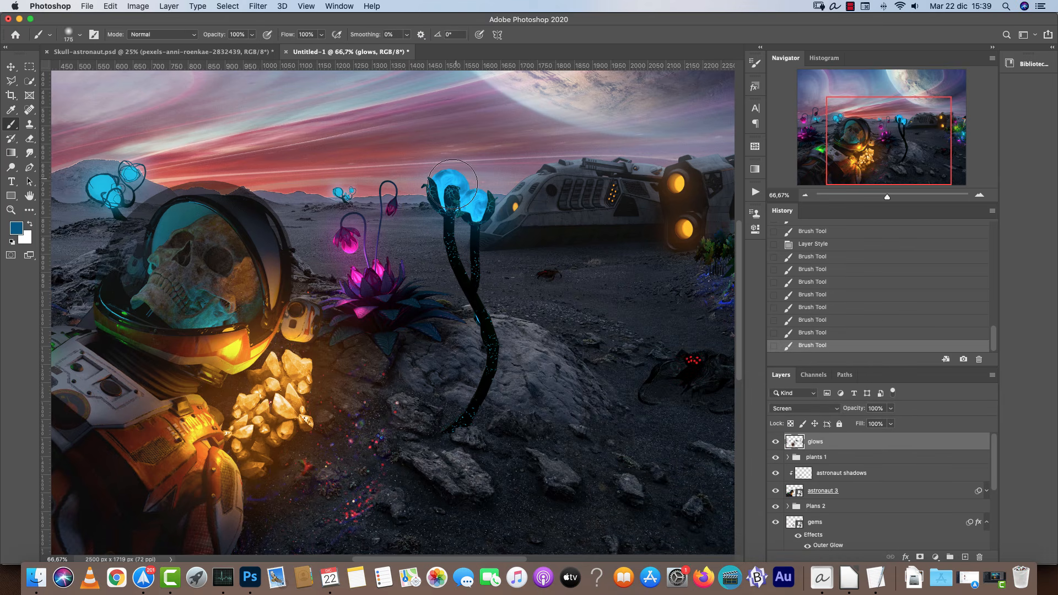
{"action": "left_click", "coordinate": [476, 202]}
{"action": "left_click", "coordinate": [478, 201]}
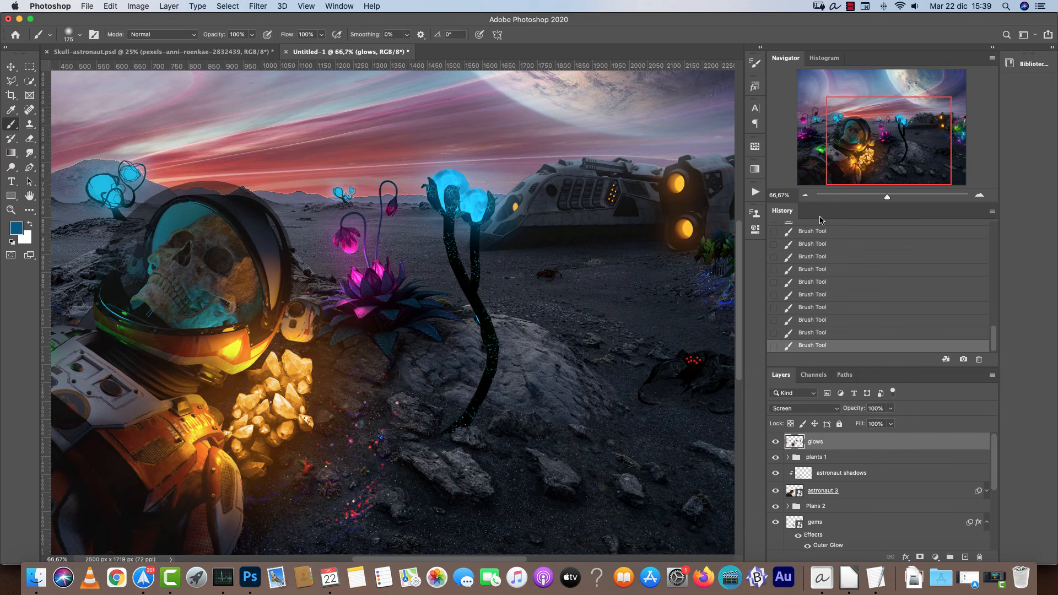
Create a new layer named dodge lights above glows and set its blend mode to Color Dodge.
{"action": "left_click_drag", "start_coordinate": [853, 168], "coordinate": [850, 162]}
{"action": "left_click", "coordinate": [806, 195]}
{"action": "left_click", "coordinate": [805, 195]}
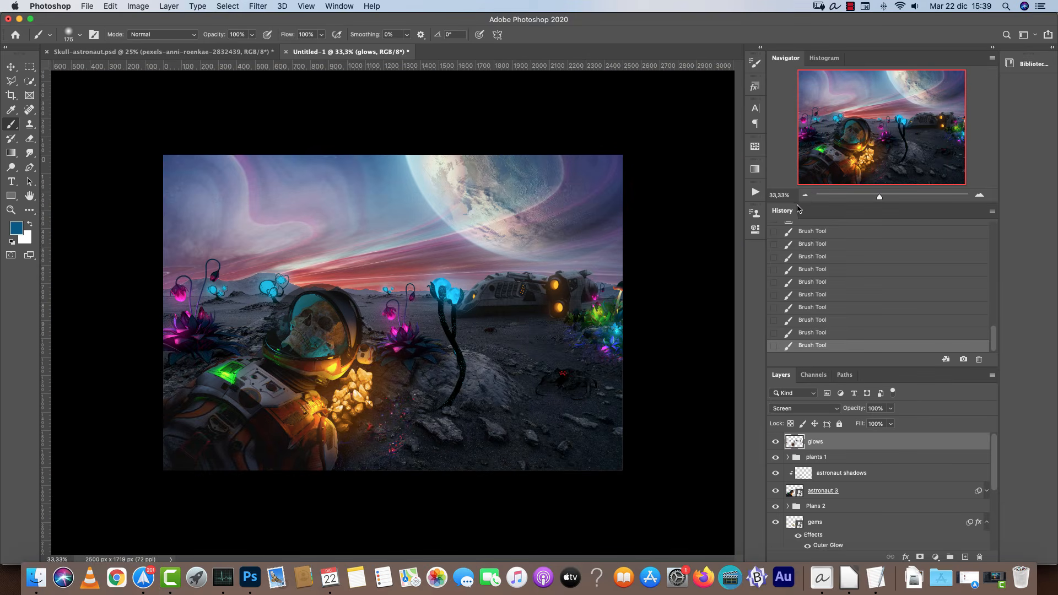
{"action": "left_click", "coordinate": [979, 195]}
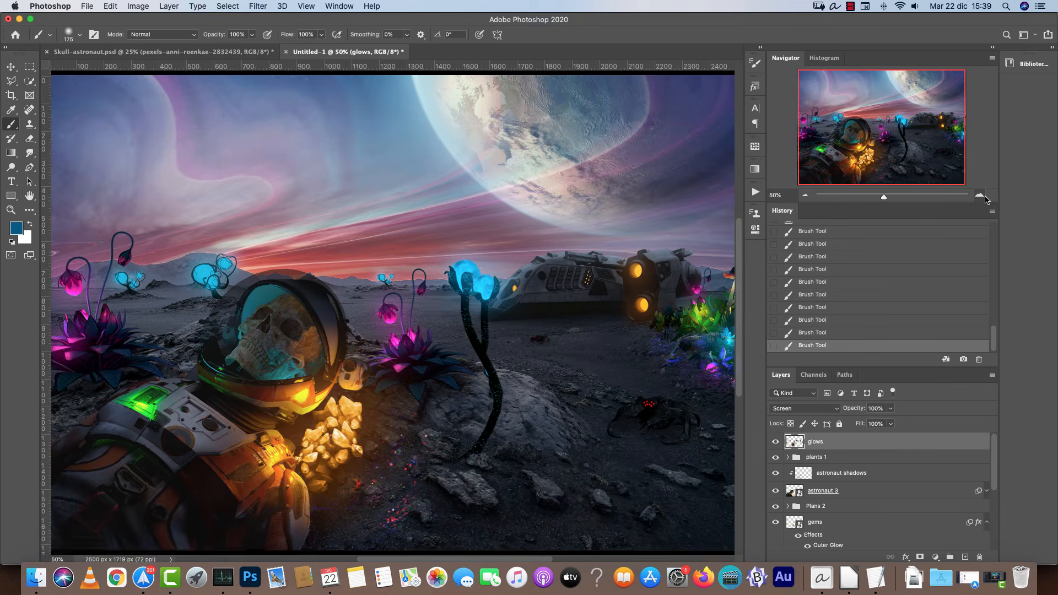
{"action": "left_click", "coordinate": [979, 197]}
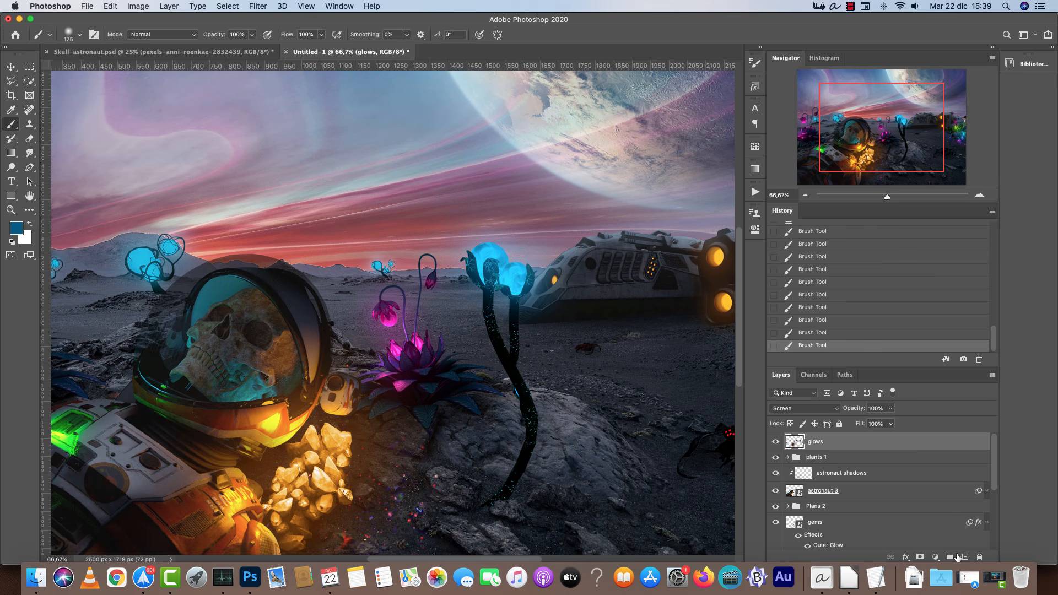
{"action": "left_click", "coordinate": [966, 558]}
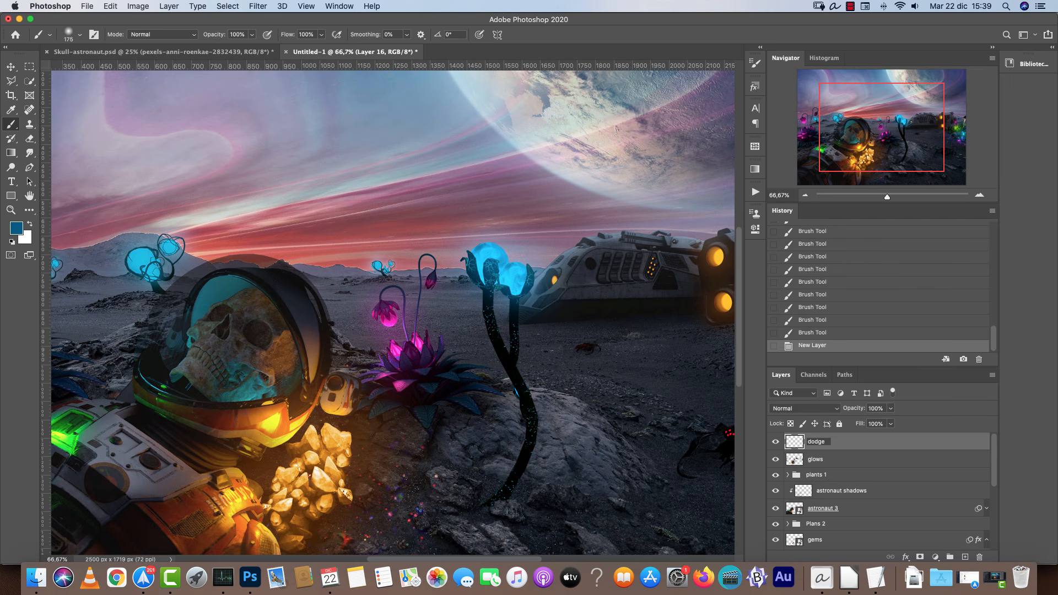
{"action": "key", "text": "Return"}
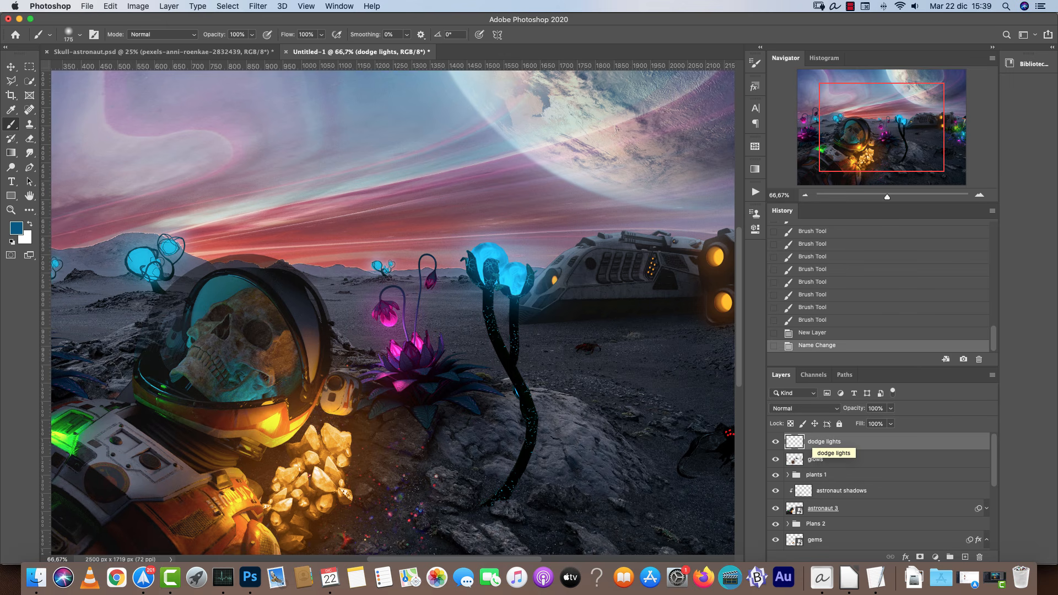
{"action": "scroll", "coordinate": [677, 327], "scroll_direction": "down", "scroll_amount": 5}
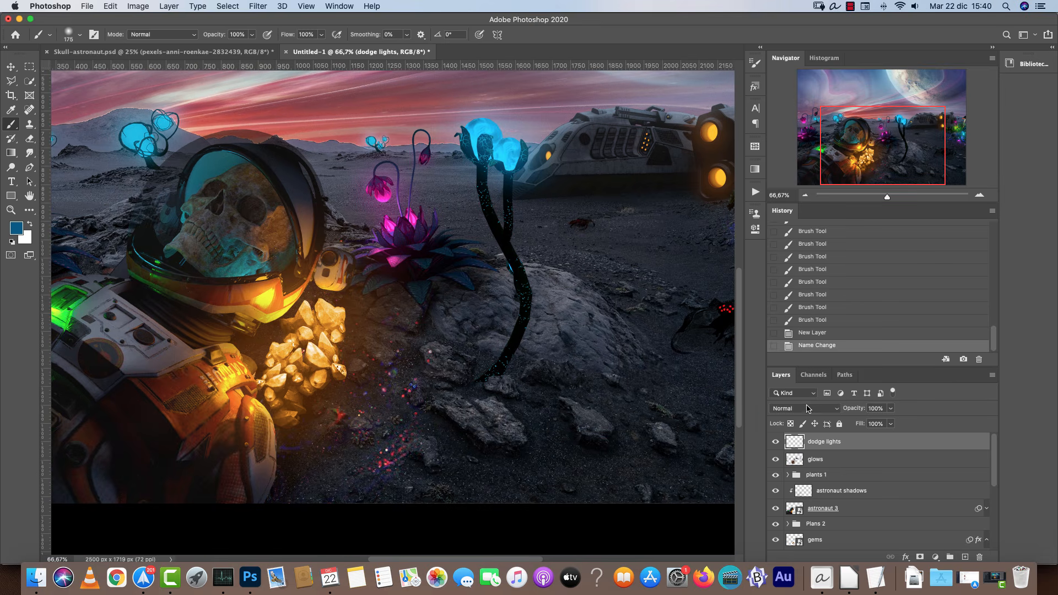
{"action": "left_click", "coordinate": [807, 408]}
{"action": "left_click", "coordinate": [807, 493]}
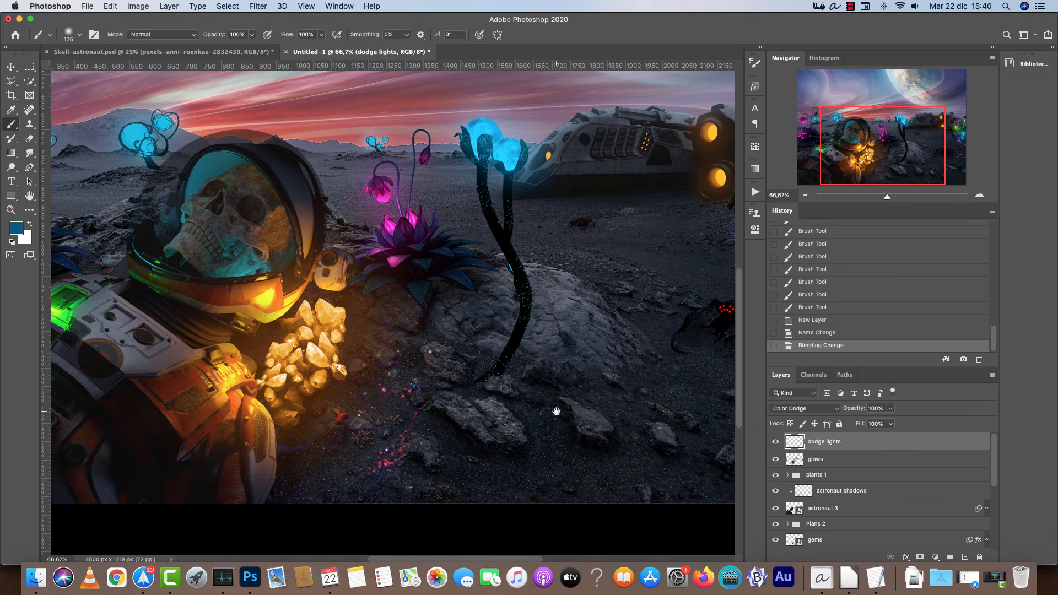
Set up an 80 px brush at 60% opacity with an orange foreground colour a84f00.
{"action": "left_click_drag", "start_coordinate": [556, 411], "coordinate": [674, 350]}
{"action": "key", "text": "bracketleft"}
{"action": "key", "text": "bracketleft"}
{"action": "key", "text": "bracketleft"}
{"action": "key", "text": "bracketleft"}
{"action": "key", "text": "bracketleft"}
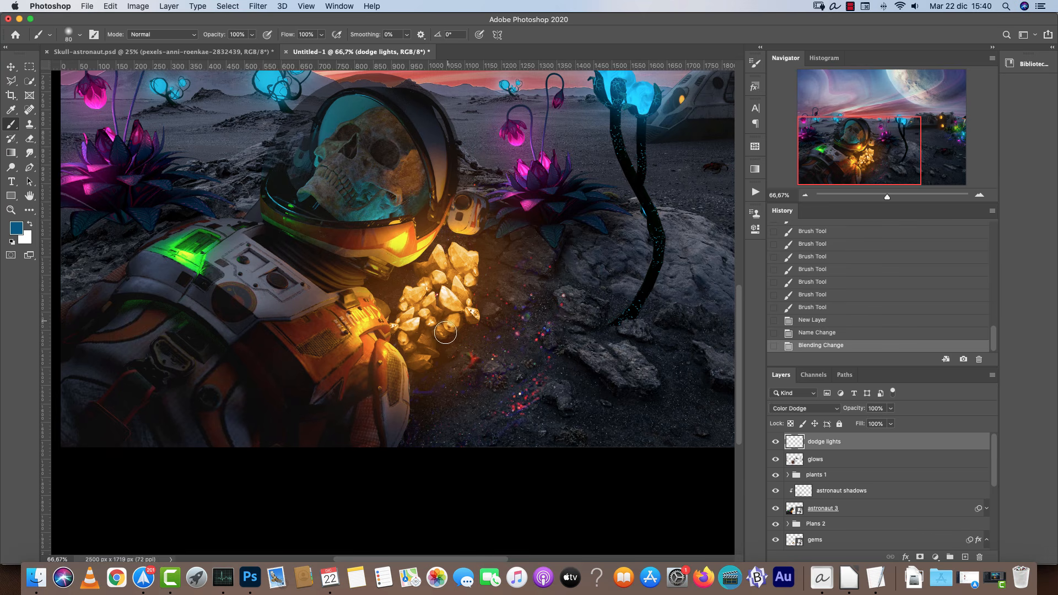
{"action": "scroll", "coordinate": [568, 288], "scroll_direction": "up", "scroll_amount": 5}
{"action": "scroll", "coordinate": [567, 288], "scroll_direction": "left", "scroll_amount": 1}
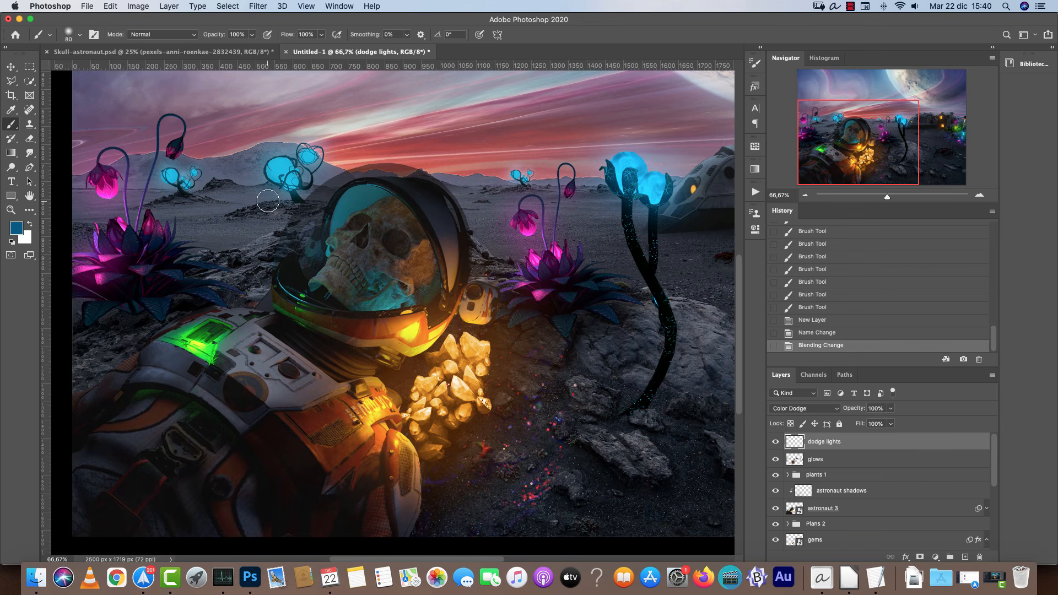
{"action": "left_click_drag", "start_coordinate": [651, 417], "coordinate": [520, 337]}
{"action": "left_click", "coordinate": [980, 195]}
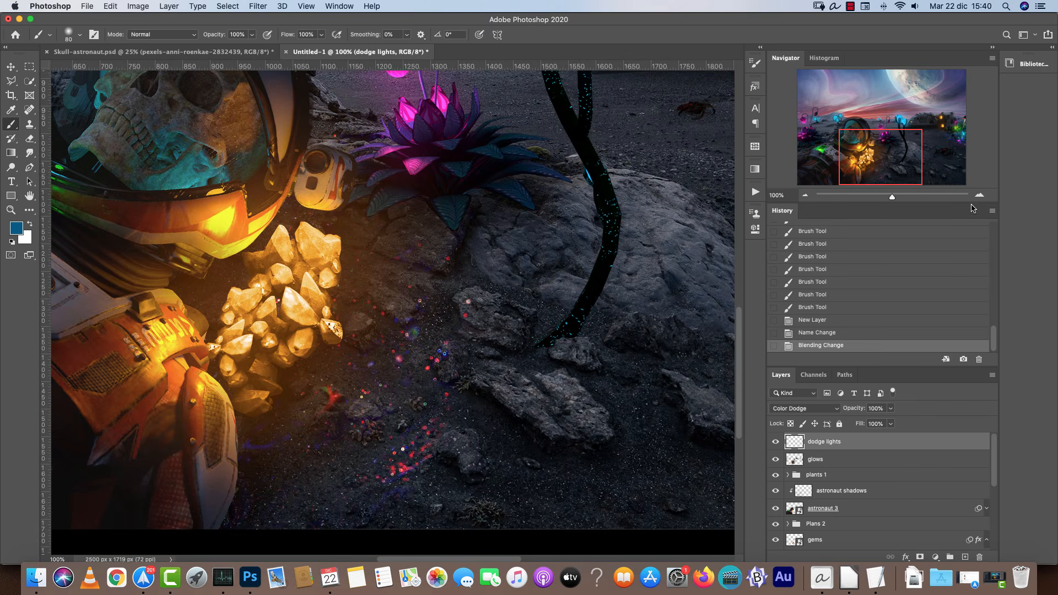
{"action": "key", "text": "d"}
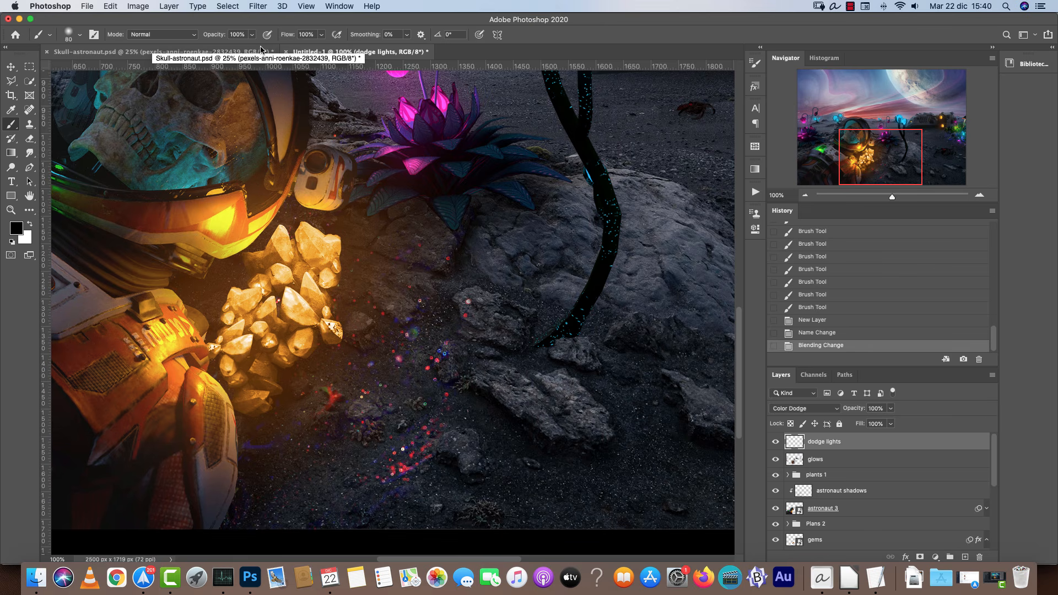
{"action": "key", "text": "6"}
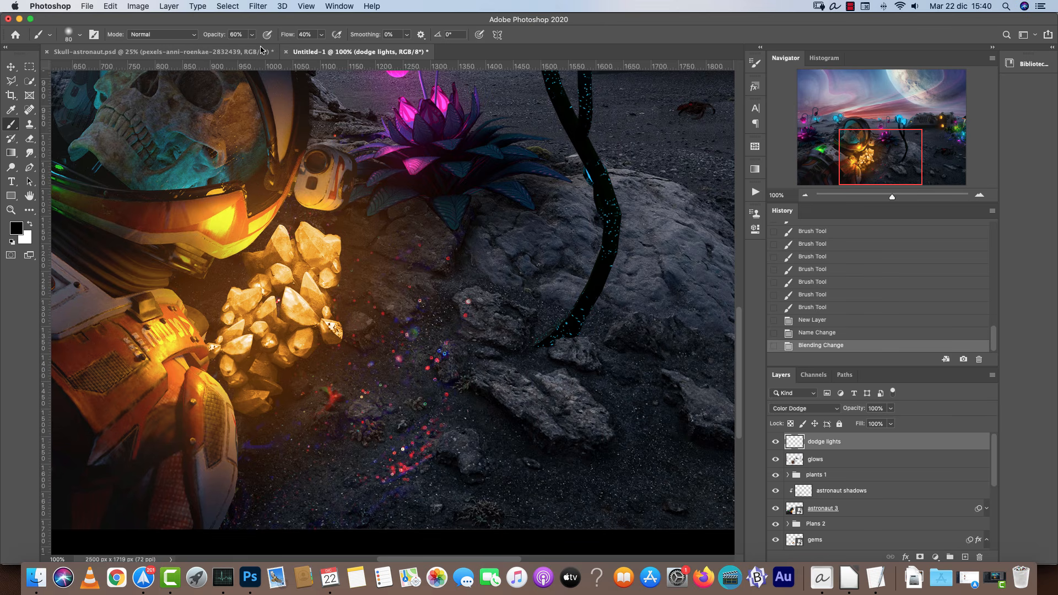
{"action": "left_click", "coordinate": [17, 229]}
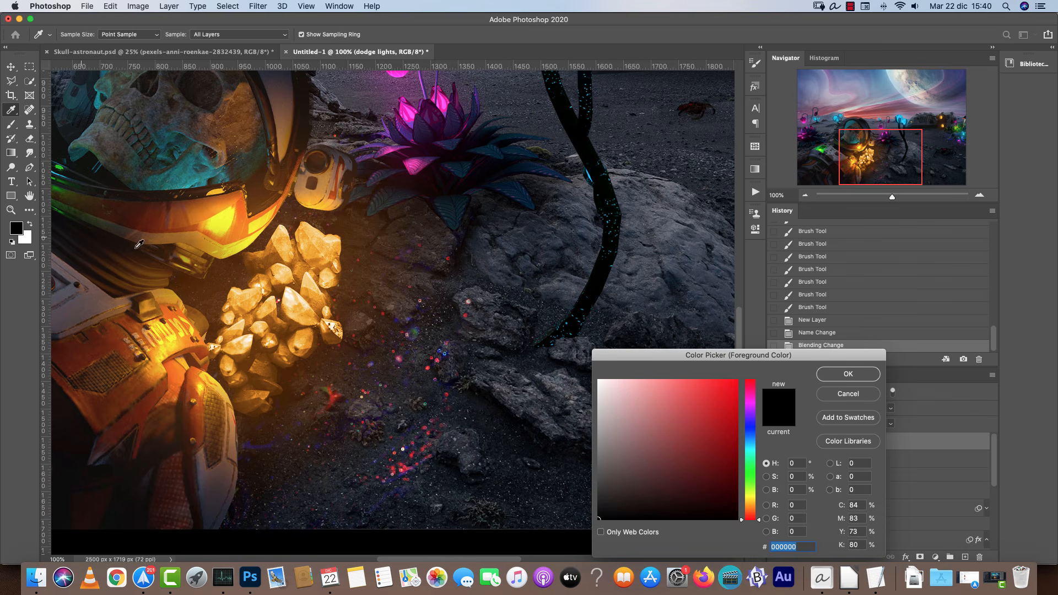
{"action": "left_click", "coordinate": [750, 508]}
{"action": "left_click_drag", "start_coordinate": [728, 477], "coordinate": [752, 427]}
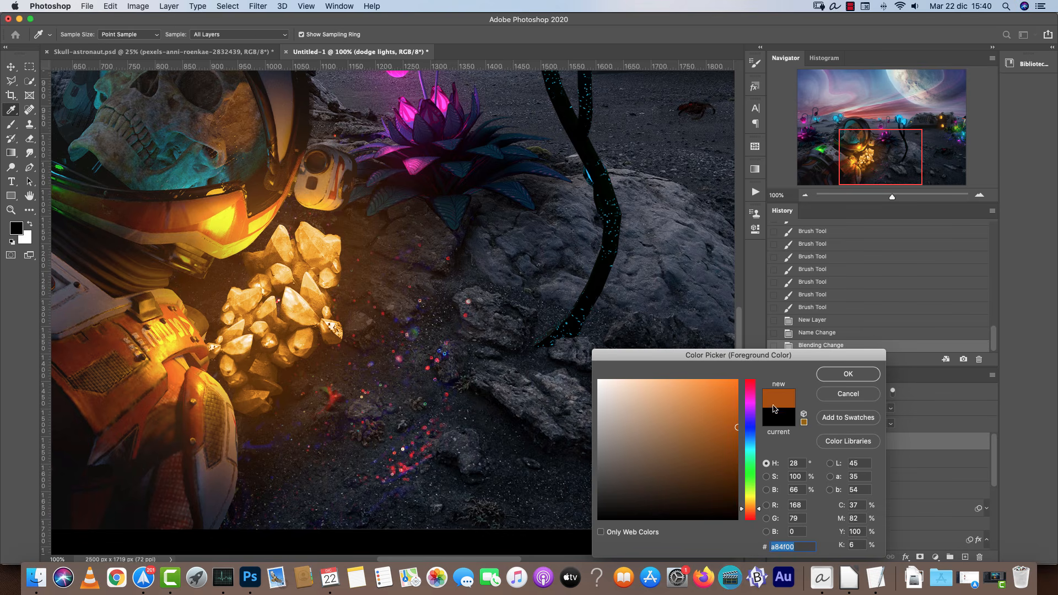
{"action": "left_click", "coordinate": [848, 374]}
Set brush opacity to 100% and try an orange dodge stroke on the ground beside the crystals.
{"action": "left_click", "coordinate": [252, 34]}
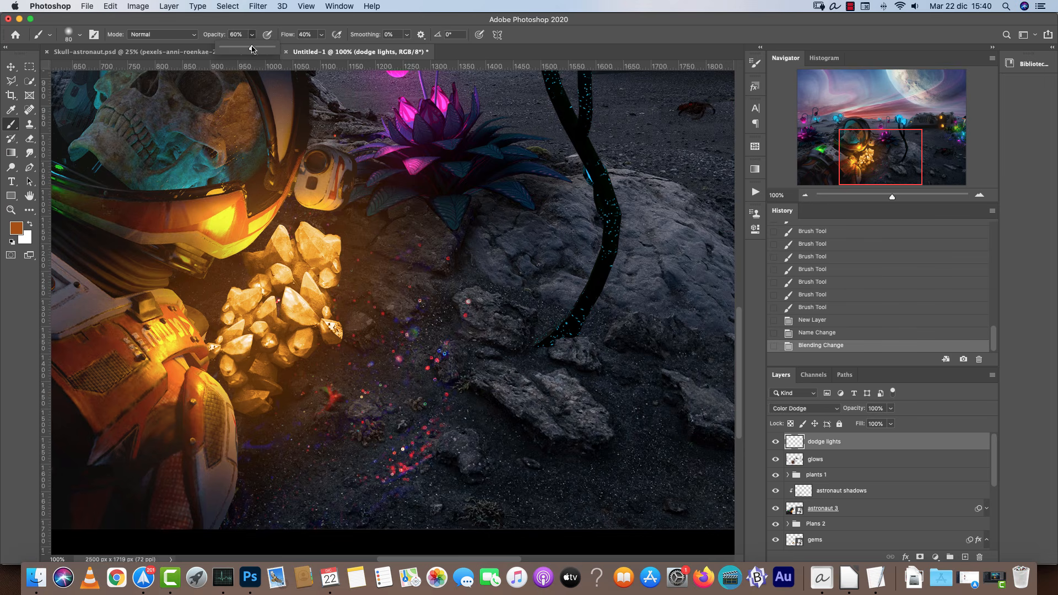
{"action": "left_click_drag", "start_coordinate": [319, 35], "coordinate": [326, 48]}
{"action": "mouse_move", "coordinate": [501, 282]}
{"action": "left_mouse_down"}
{"action": "mouse_move", "coordinate": [487, 267]}
{"action": "mouse_move", "coordinate": [503, 351]}
{"action": "left_mouse_up"}
{"action": "key", "text": "super+z"}
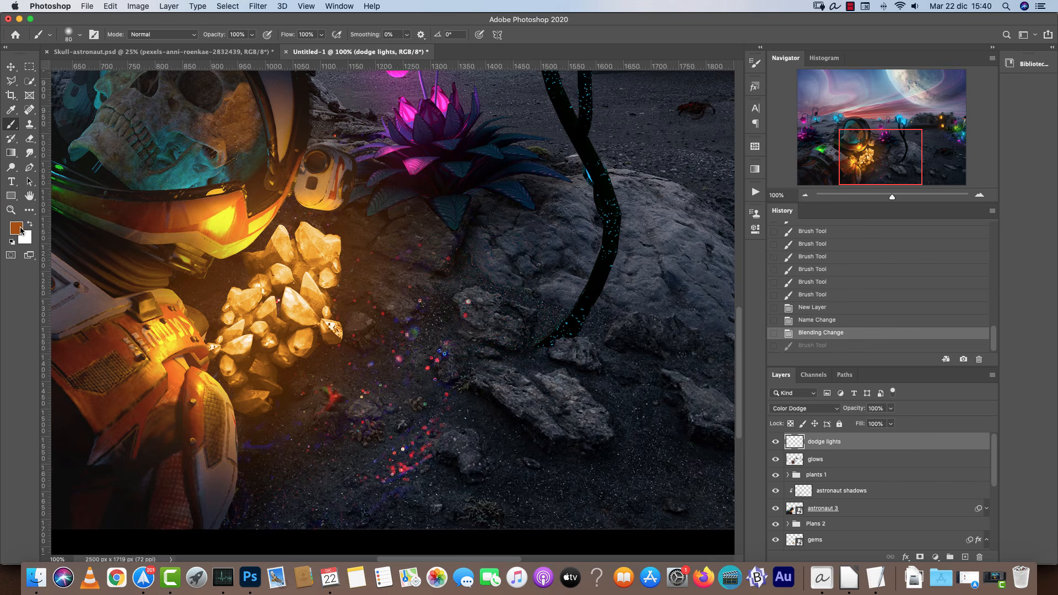
Set a golden foreground colour a88200 and try dodge strokes on the rock beside the crystals.
{"action": "left_click", "coordinate": [16, 228]}
{"action": "left_click_drag", "start_coordinate": [750, 511], "coordinate": [756, 501]}
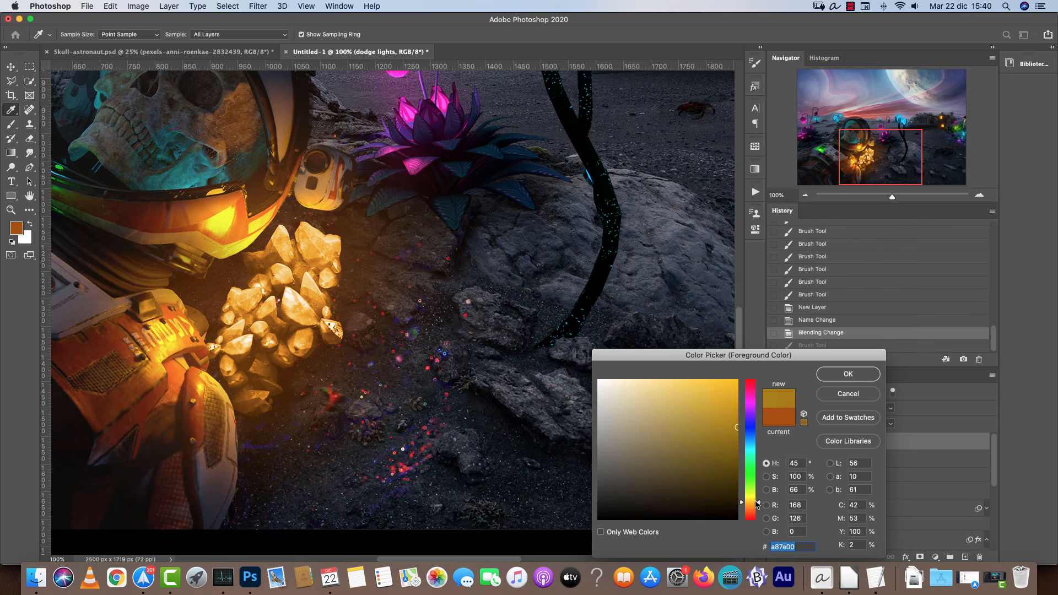
{"action": "left_click", "coordinate": [849, 374]}
{"action": "mouse_move", "coordinate": [508, 307]}
{"action": "left_mouse_down"}
{"action": "mouse_move", "coordinate": [517, 327]}
{"action": "mouse_move", "coordinate": [397, 320]}
{"action": "mouse_move", "coordinate": [469, 353]}
{"action": "left_mouse_up"}
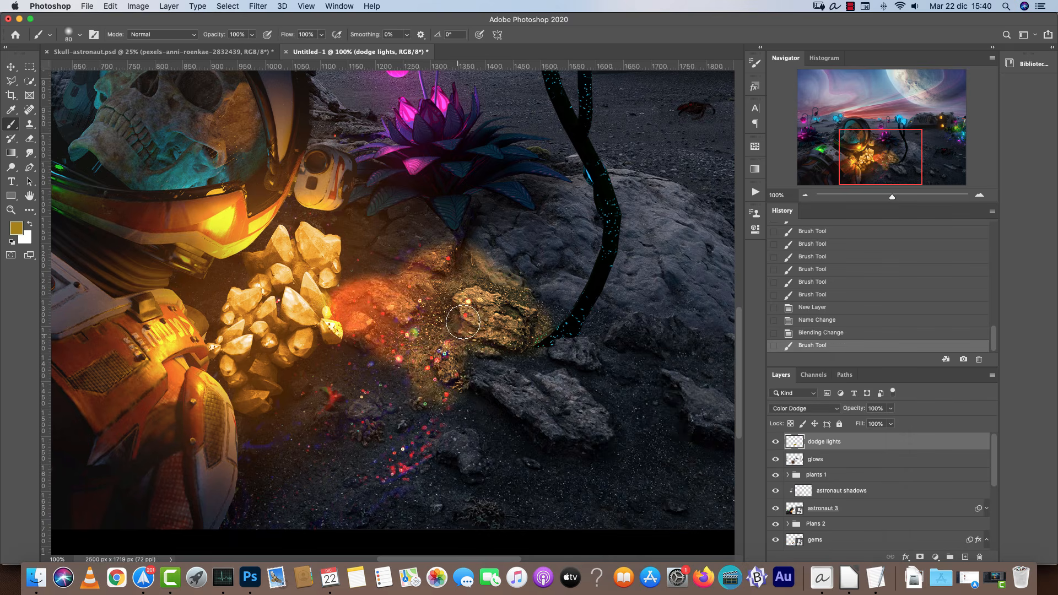
{"action": "key", "text": "super+z"}
{"action": "left_click_drag", "start_coordinate": [496, 312], "coordinate": [501, 347]}
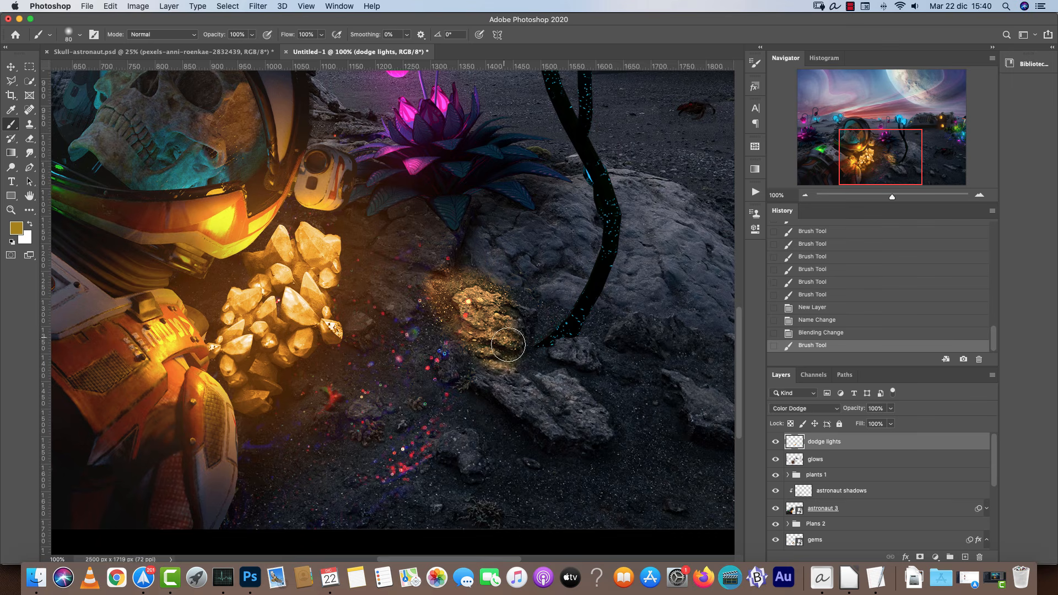
{"action": "key", "text": "super+z"}
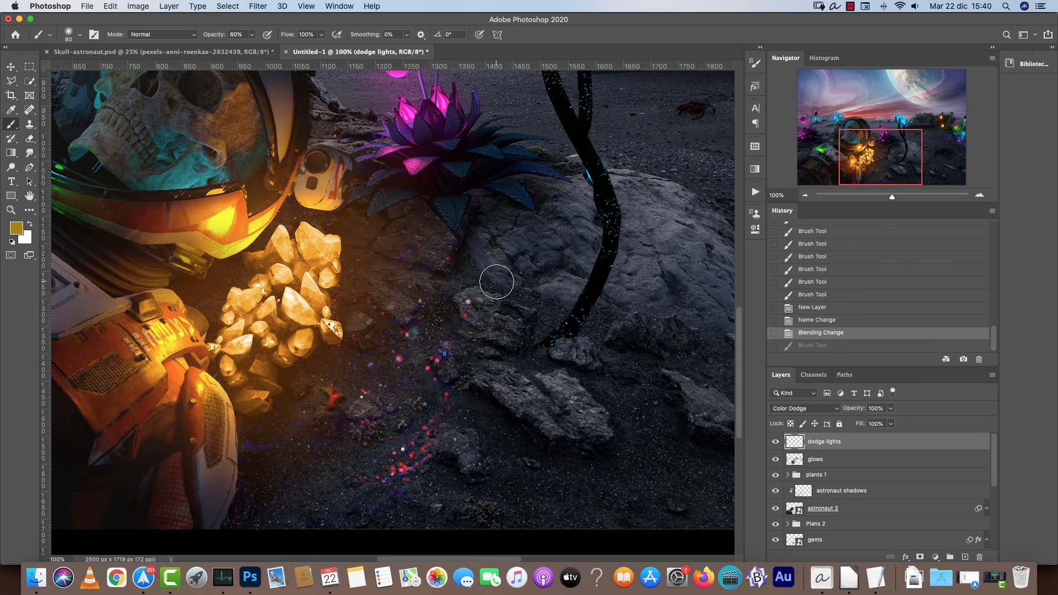
Enable Transfer in the brush settings.
{"action": "left_click", "coordinate": [756, 65]}
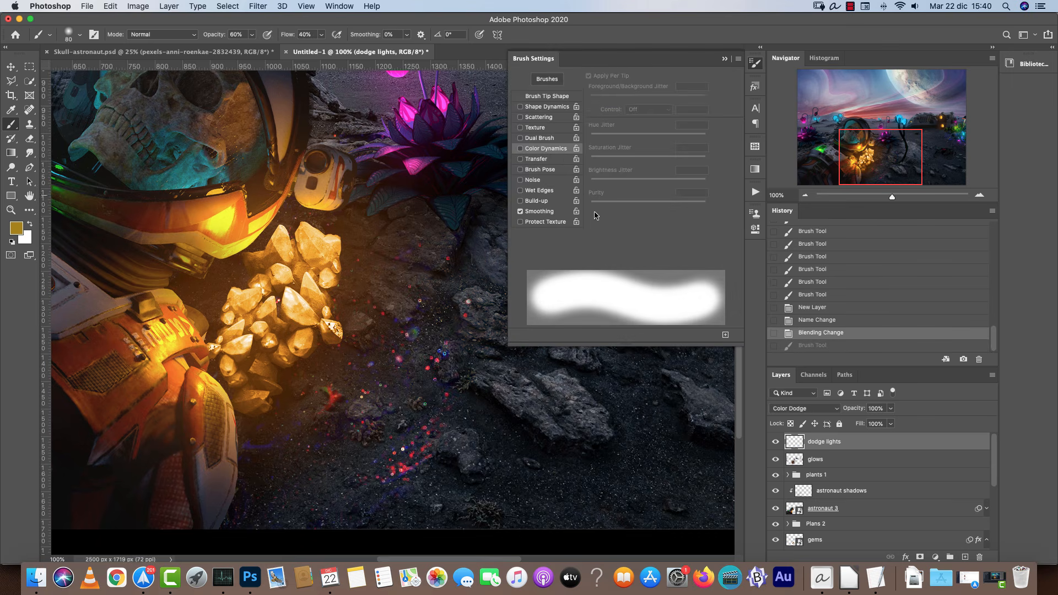
{"action": "left_click", "coordinate": [520, 149]}
{"action": "left_click", "coordinate": [520, 149]}
{"action": "left_click", "coordinate": [521, 158]}
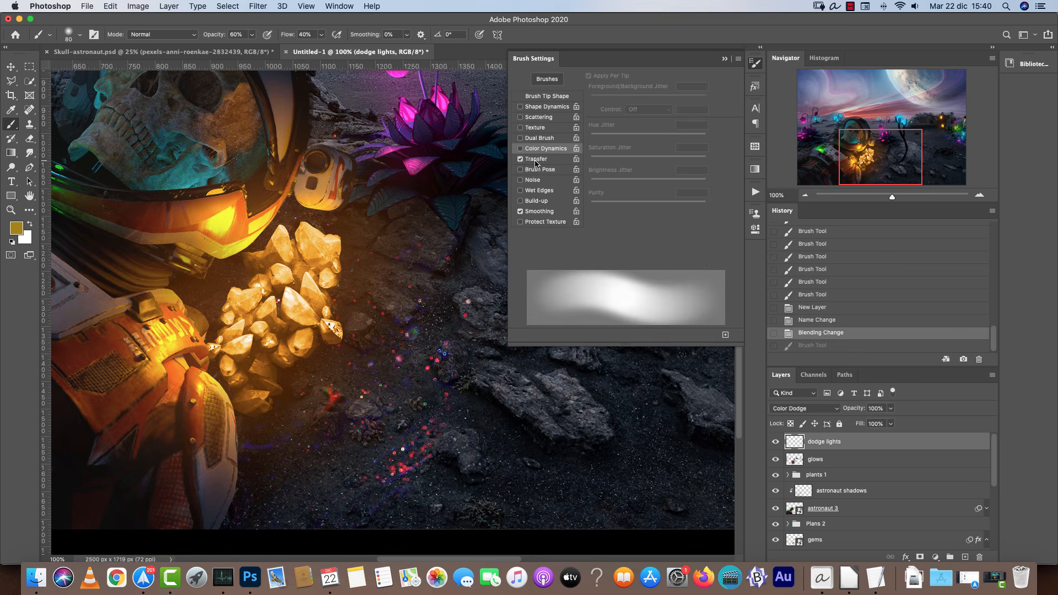
Close the brush settings and dab golden dodge light onto the rock beside the crystals.
{"action": "left_click", "coordinate": [724, 59]}
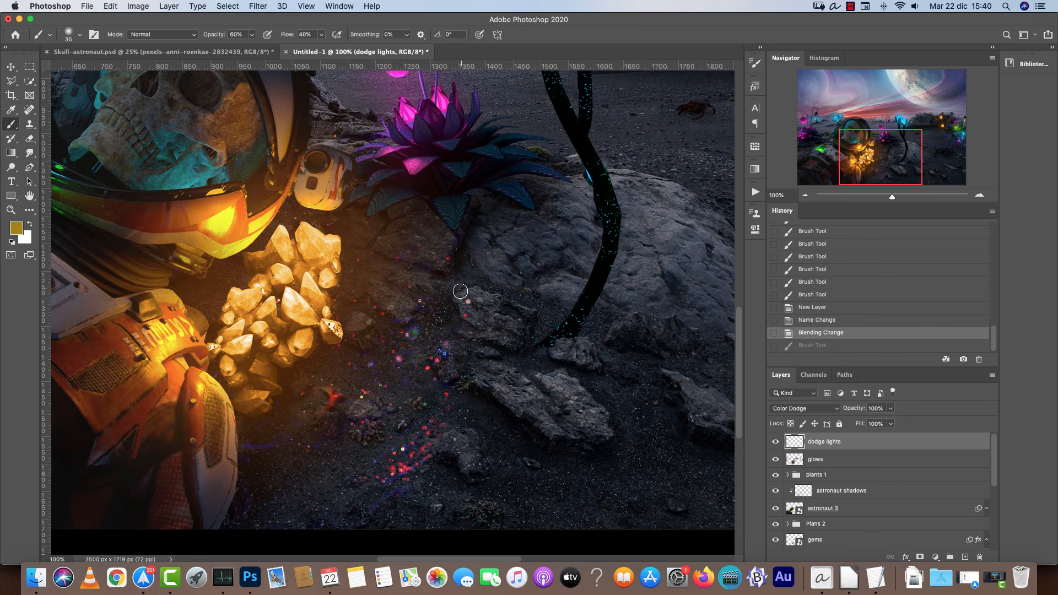
{"action": "left_click", "coordinate": [463, 290]}
{"action": "left_click", "coordinate": [459, 299]}
{"action": "left_click", "coordinate": [462, 304]}
{"action": "left_click", "coordinate": [461, 308]}
{"action": "left_click", "coordinate": [464, 295]}
{"action": "left_click", "coordinate": [465, 302]}
{"action": "left_click", "coordinate": [467, 308]}
{"action": "left_click", "coordinate": [470, 315]}
{"action": "left_click", "coordinate": [473, 321]}
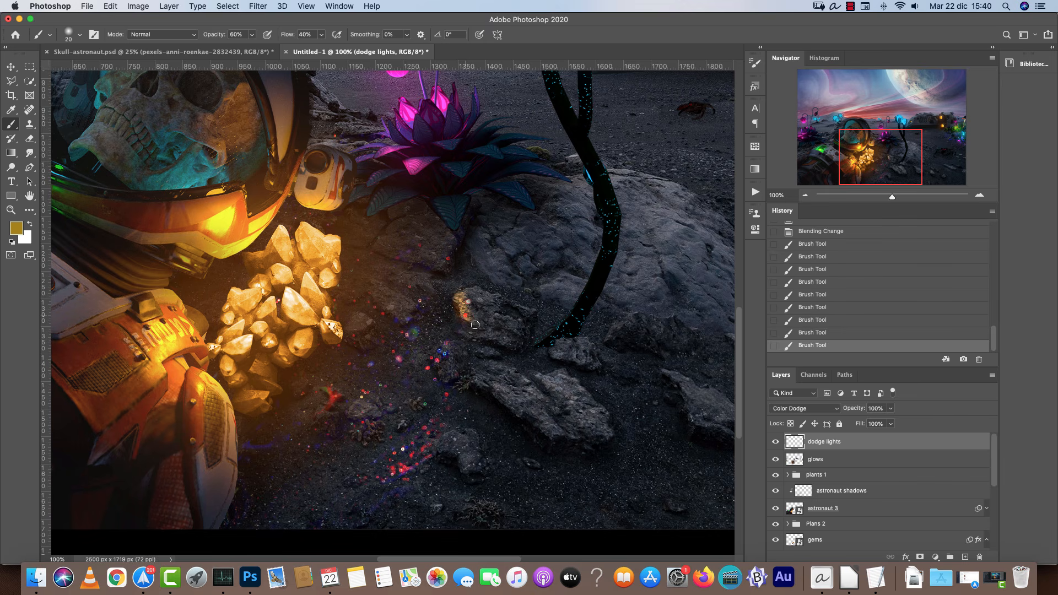
{"action": "left_click", "coordinate": [502, 340]}
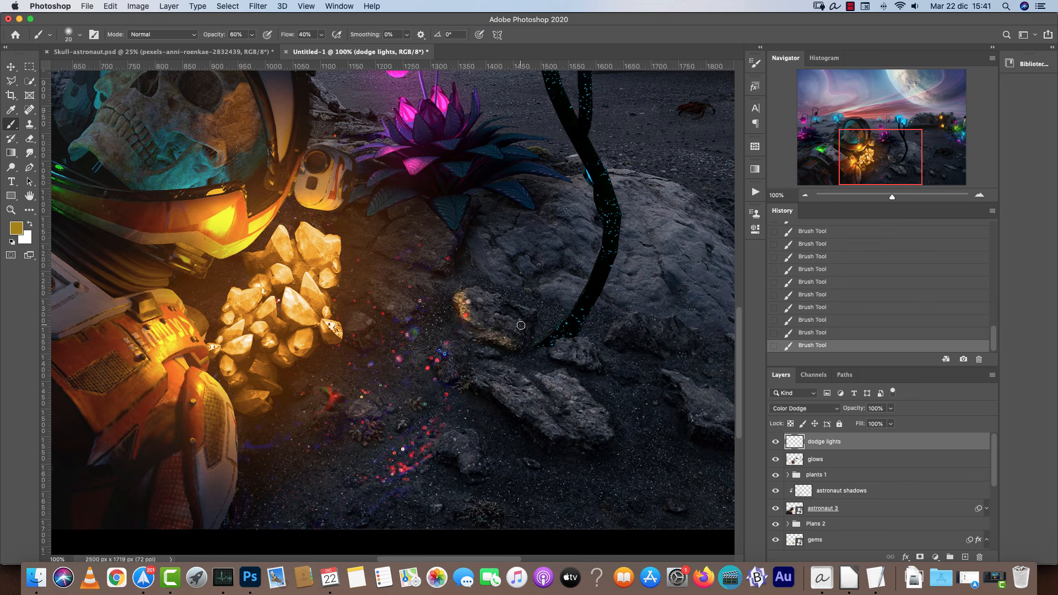
Erase the golden dodge dabs on the rock beside the crystals with a larger eraser.
{"action": "key", "text": "e"}
{"action": "key", "text": "bracketright"}
{"action": "key", "text": "bracketright"}
{"action": "key", "text": "bracketright"}
{"action": "key", "text": "bracketright"}
{"action": "key", "text": "bracketright"}
{"action": "key", "text": "bracketright"}
{"action": "mouse_move", "coordinate": [463, 309]}
{"action": "left_mouse_down"}
{"action": "mouse_move", "coordinate": [489, 302]}
{"action": "mouse_move", "coordinate": [488, 325]}
{"action": "left_mouse_up"}
Set the foreground colour to a86700.
{"action": "left_click", "coordinate": [16, 231]}
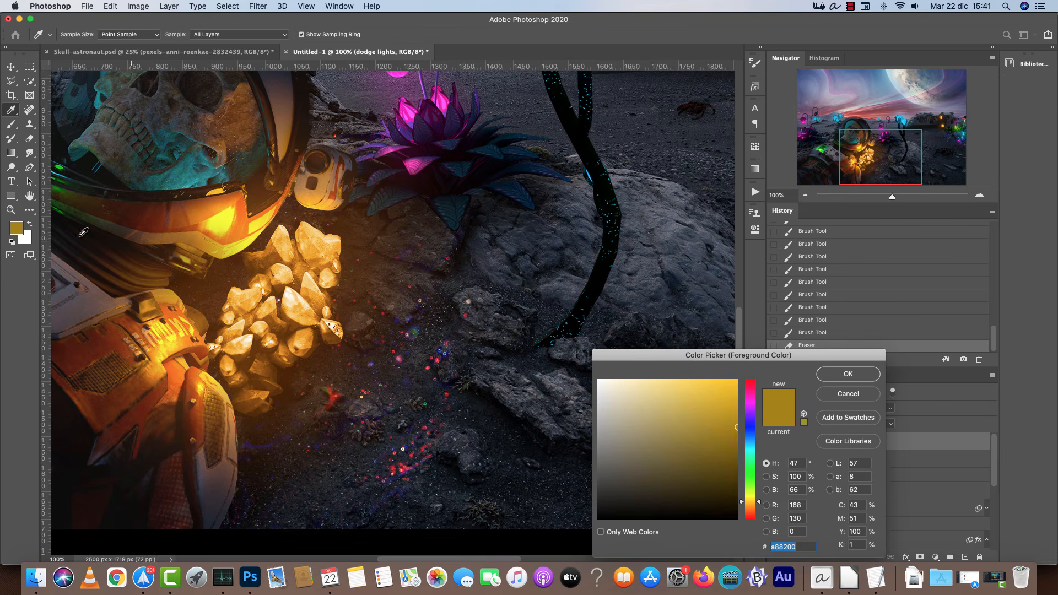
{"action": "left_click_drag", "start_coordinate": [753, 502], "coordinate": [752, 506]}
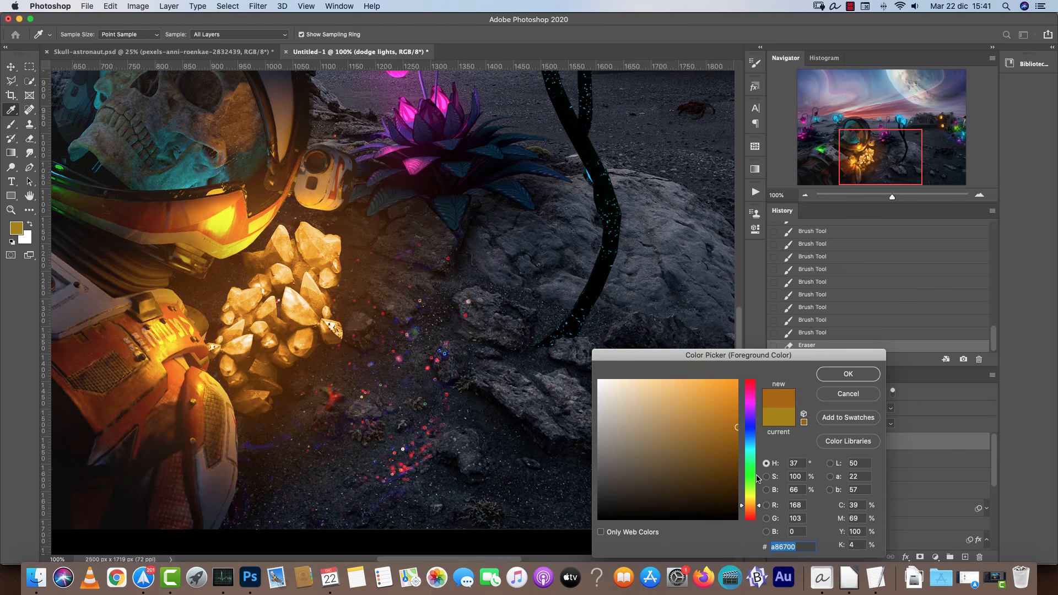
{"action": "left_click", "coordinate": [848, 373]}
Paint broad dodge strokes with a large brush around the crystals and rocks, then undo all of them.
{"action": "key", "text": "b"}
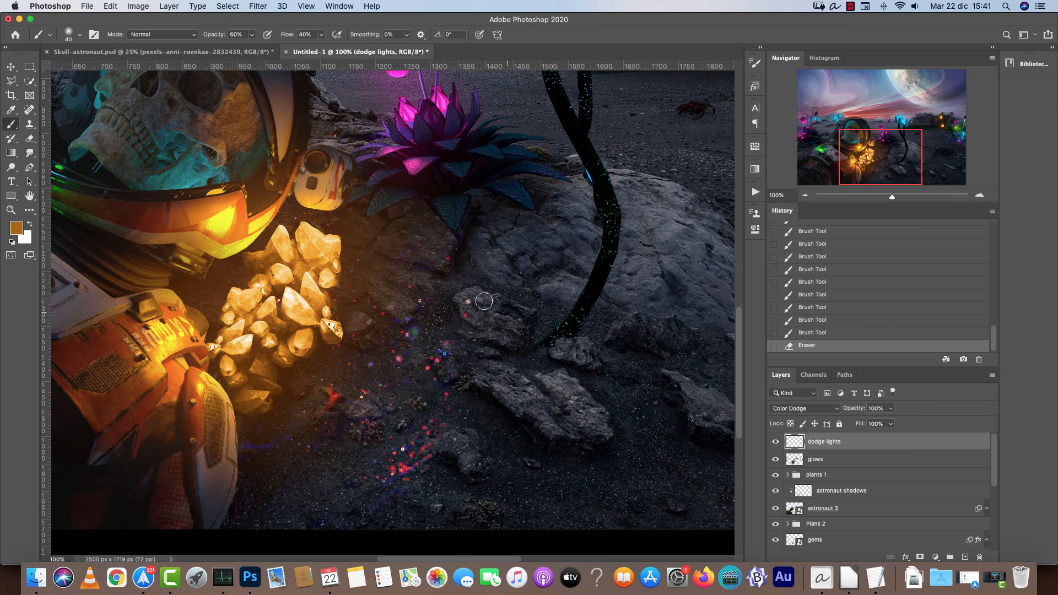
{"action": "key", "text": "bracketright"}
{"action": "key", "text": "bracketleft"}
{"action": "scroll", "coordinate": [401, 288], "scroll_direction": "right", "scroll_amount": 2}
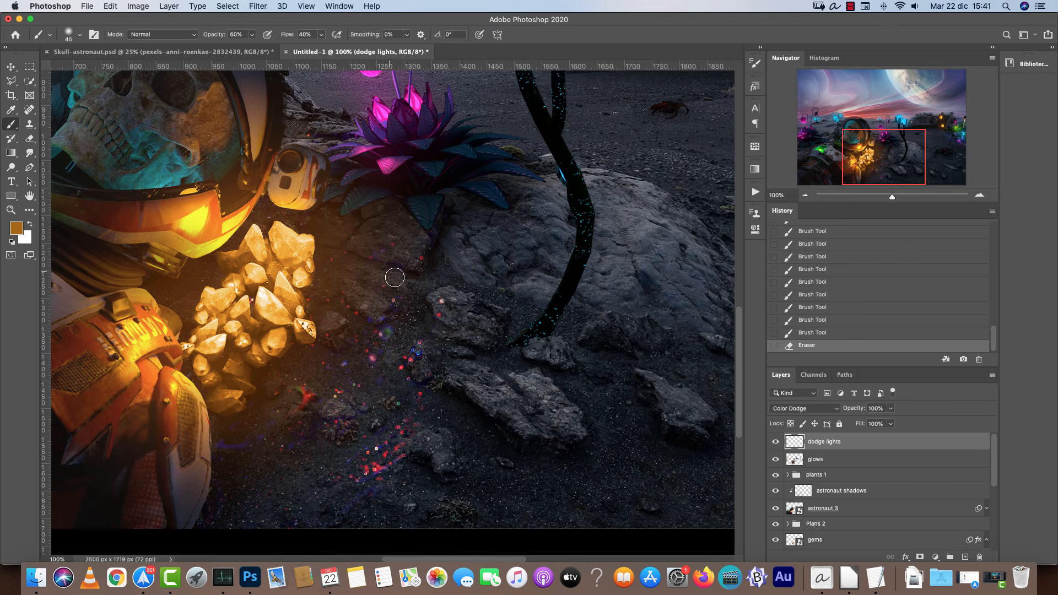
{"action": "left_click", "coordinate": [979, 194]}
{"action": "left_click", "coordinate": [806, 194]}
{"action": "left_click", "coordinate": [805, 195]}
{"action": "left_click", "coordinate": [805, 194]}
{"action": "left_click_drag", "start_coordinate": [651, 418], "coordinate": [535, 296]}
{"action": "key", "text": "bracketright"}
{"action": "key", "text": "bracketright"}
{"action": "key", "text": "bracketright"}
{"action": "key", "text": "bracketright"}
{"action": "key", "text": "bracketright"}
{"action": "key", "text": "bracketright"}
{"action": "key", "text": "bracketright"}
{"action": "key", "text": "bracketright"}
{"action": "key", "text": "bracketright"}
{"action": "key", "text": "bracketright"}
{"action": "key", "text": "bracketright"}
{"action": "key", "text": "bracketright"}
{"action": "left_click", "coordinate": [313, 196]}
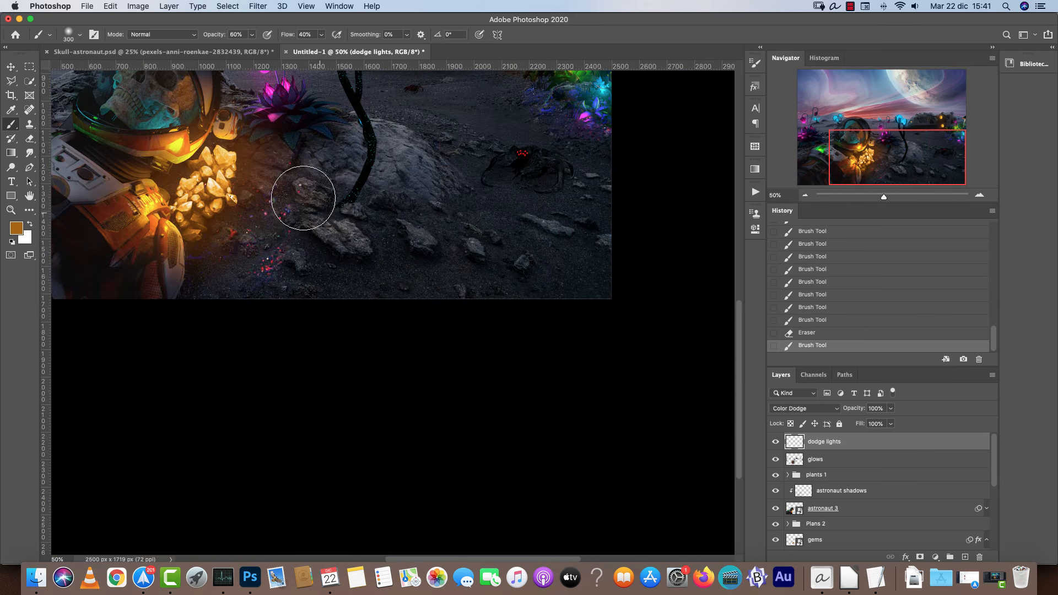
{"action": "left_click_drag", "start_coordinate": [324, 213], "coordinate": [333, 219]}
{"action": "left_click_drag", "start_coordinate": [296, 187], "coordinate": [257, 186]}
{"action": "left_click_drag", "start_coordinate": [212, 259], "coordinate": [200, 249]}
{"action": "left_click", "coordinate": [253, 252]}
{"action": "left_click", "coordinate": [262, 232]}
{"action": "left_click_drag", "start_coordinate": [270, 165], "coordinate": [490, 302]}
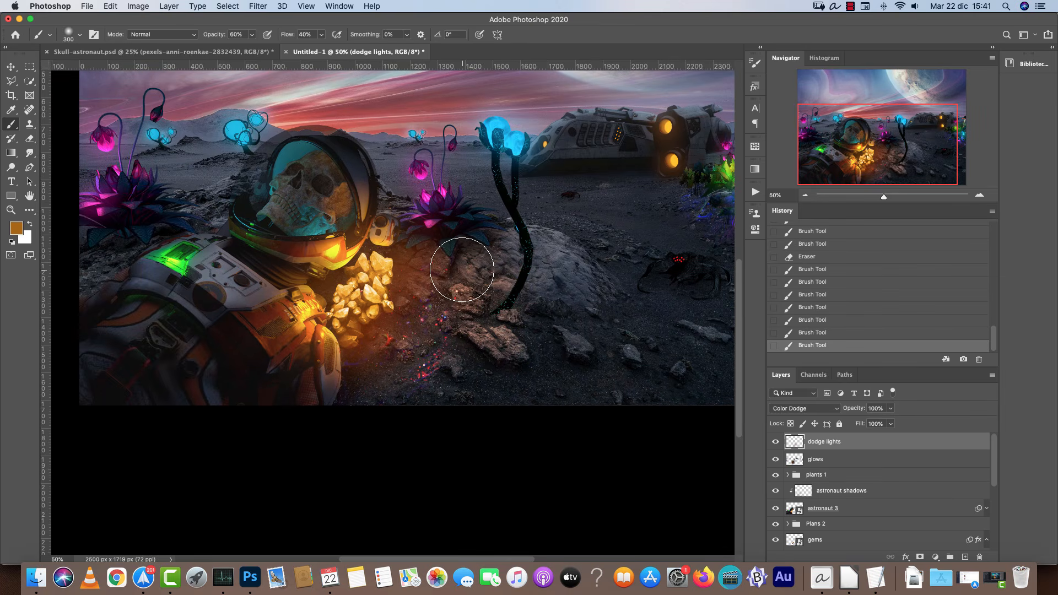
{"action": "key", "text": "super+alt+z"}
{"action": "key", "text": "super+alt+z"}
{"action": "key", "text": "super+alt+z"}
{"action": "key", "text": "super+alt+z"}
{"action": "key", "text": "super+alt+z"}
{"action": "key", "text": "super+alt+z"}
{"action": "key", "text": "super+alt+z"}
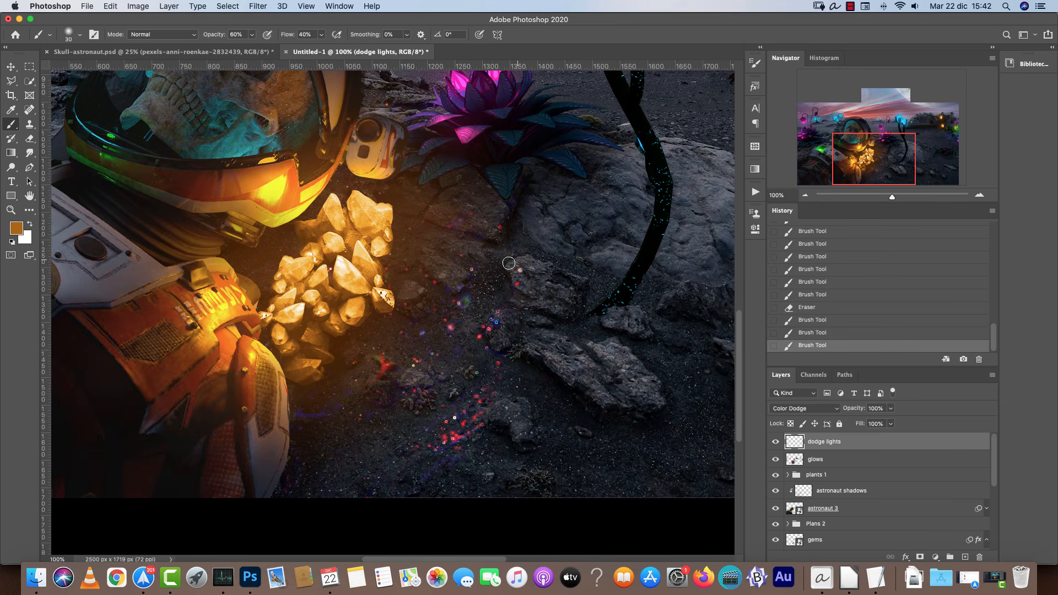
Paint orange dodge light with an 85 px brush over the rocks and ground right of the crystals.
{"action": "left_click_drag", "start_coordinate": [509, 263], "coordinate": [543, 276]}
{"action": "left_click_drag", "start_coordinate": [543, 350], "coordinate": [628, 380]}
{"action": "left_click_drag", "start_coordinate": [497, 408], "coordinate": [521, 433]}
{"action": "key", "text": "bracketright"}
{"action": "left_click_drag", "start_coordinate": [414, 292], "coordinate": [453, 283]}
{"action": "left_click_drag", "start_coordinate": [538, 223], "coordinate": [551, 245]}
{"action": "left_click_drag", "start_coordinate": [598, 257], "coordinate": [621, 250]}
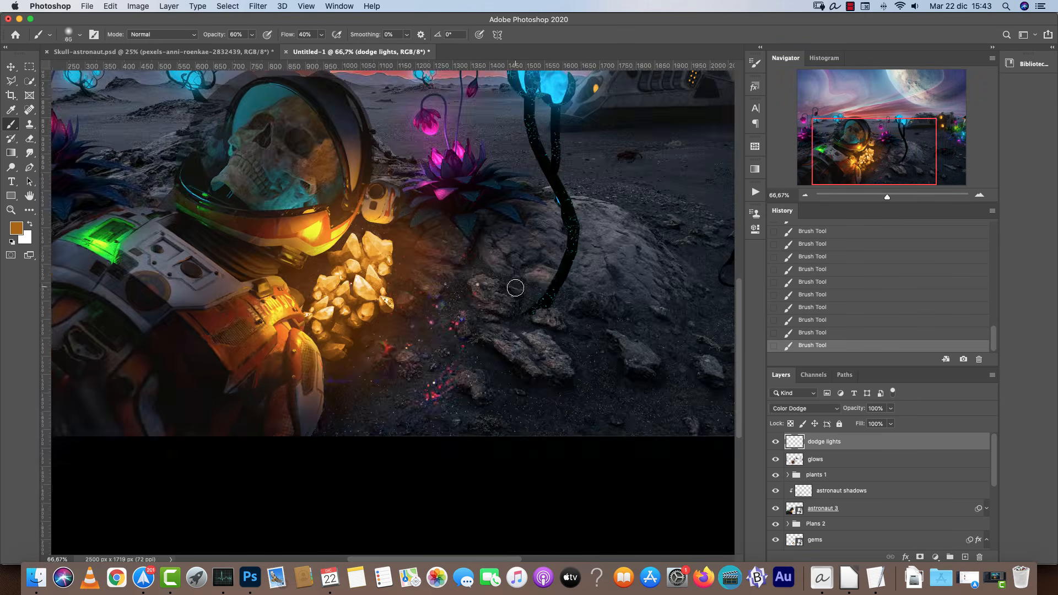
Add a small orange dodge stroke on the rock further right with a smaller brush.
{"action": "key", "text": "bracketleft"}
{"action": "key", "text": "bracketleft"}
{"action": "key", "text": "bracketleft"}
{"action": "key", "text": "bracketleft"}
{"action": "key", "text": "bracketleft"}
{"action": "key", "text": "bracketleft"}
{"action": "key", "text": "bracketleft"}
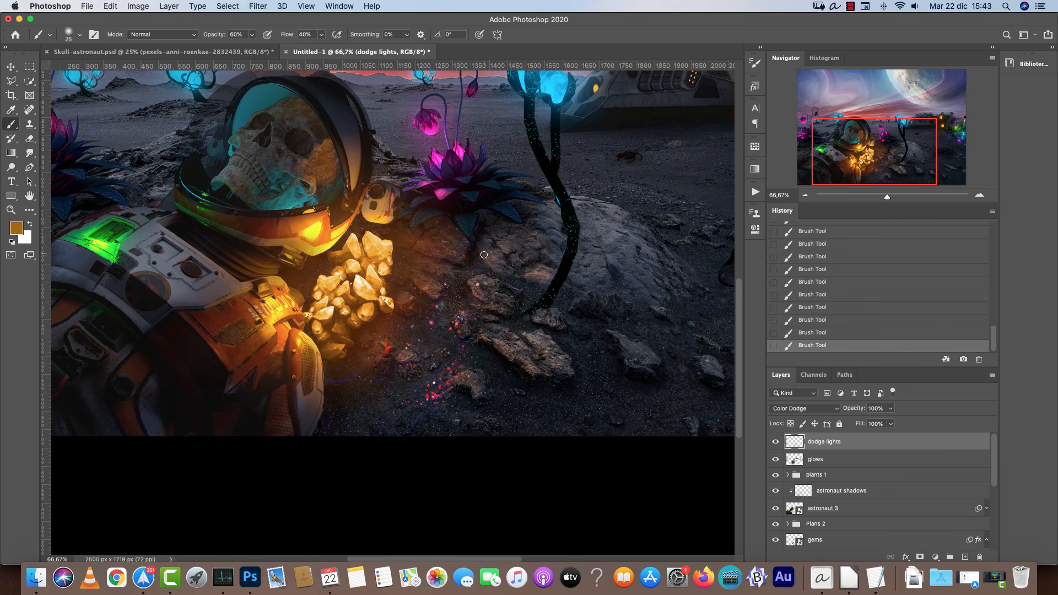
{"action": "key", "text": "bracketleft"}
{"action": "key", "text": "bracketleft"}
{"action": "key", "text": "bracketleft"}
{"action": "key", "text": "bracketleft"}
{"action": "key", "text": "bracketleft"}
{"action": "left_click_drag", "start_coordinate": [607, 332], "coordinate": [628, 349]}
{"action": "key", "text": "bracketright"}
{"action": "key", "text": "bracketright"}
Switch the foreground to cyan and paint dodge glow on the rocks under the distant blue plant.
{"action": "mouse_move", "coordinate": [292, 138]}
{"action": "left_mouse_down"}
{"action": "mouse_move", "coordinate": [499, 251]}
{"action": "mouse_move", "coordinate": [544, 248]}
{"action": "left_mouse_up"}
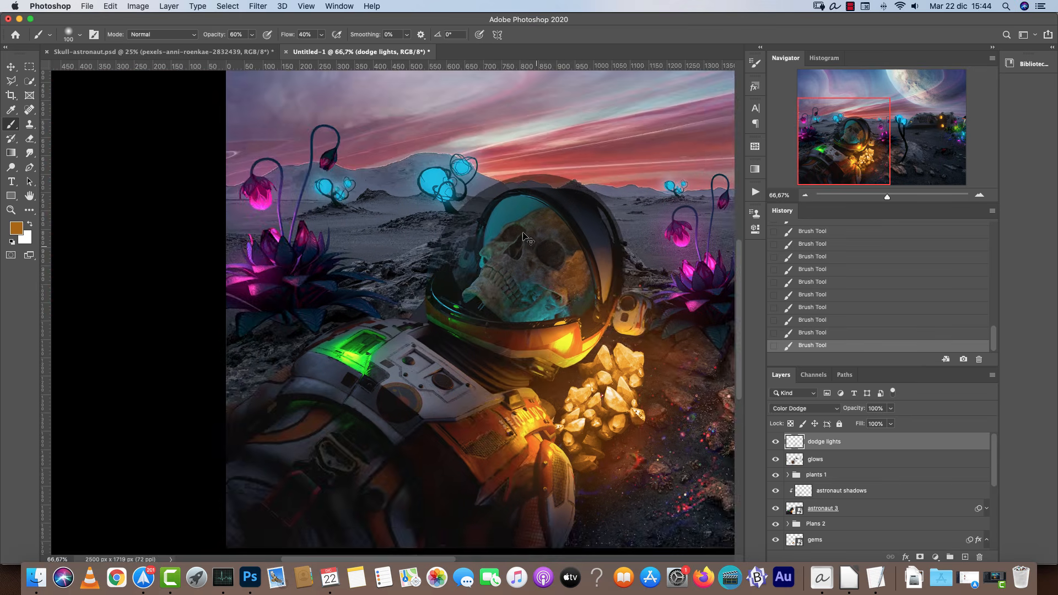
{"action": "key", "text": "super+plus"}
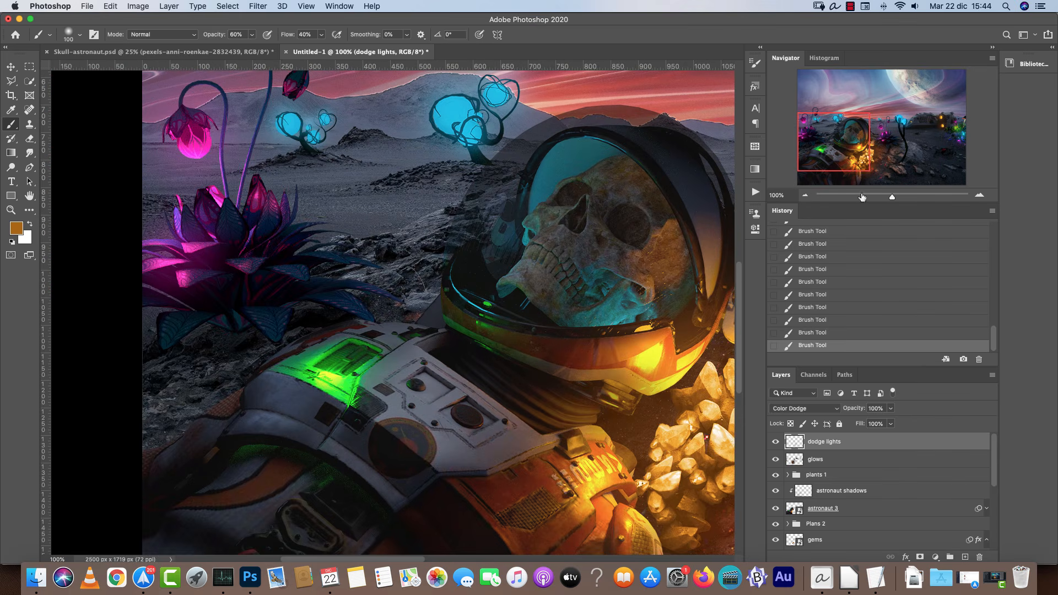
{"action": "left_click", "coordinate": [979, 196]}
{"action": "left_click", "coordinate": [979, 195]}
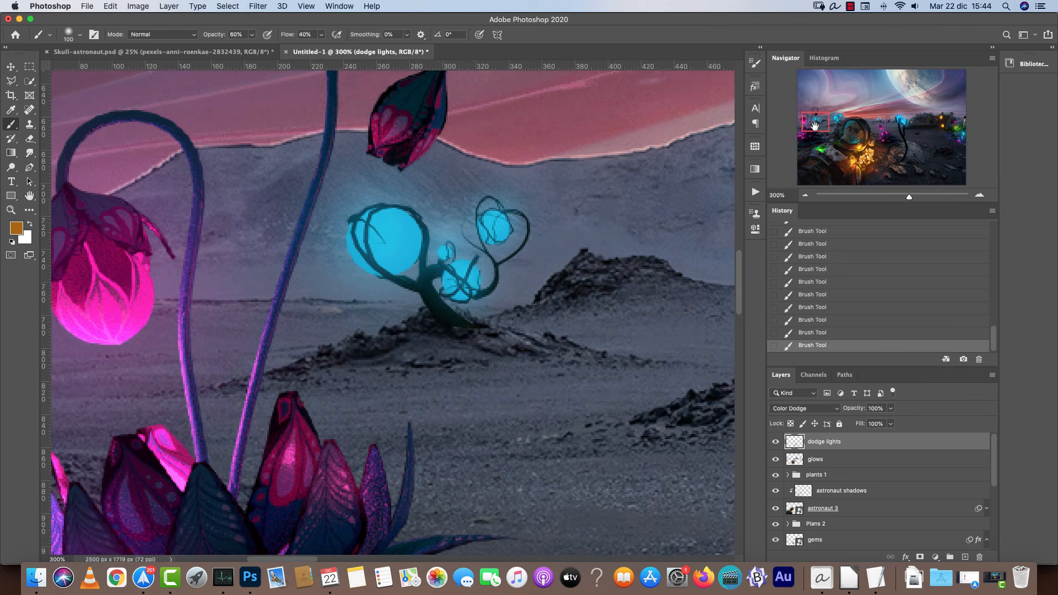
{"action": "left_click", "coordinate": [815, 122]}
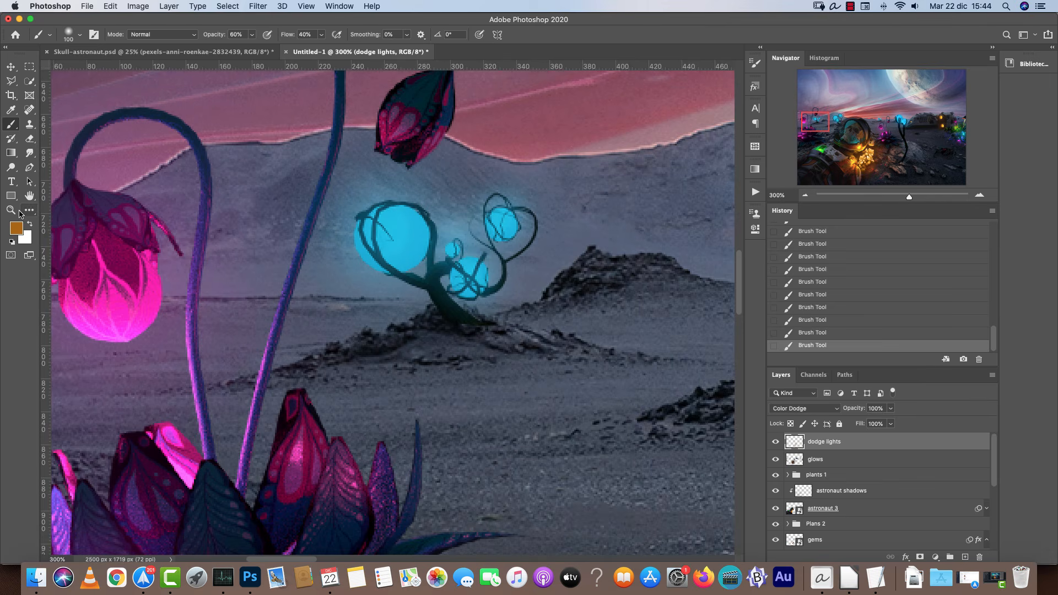
{"action": "left_click", "coordinate": [22, 230]}
{"action": "left_click_drag", "start_coordinate": [749, 456], "coordinate": [750, 443]}
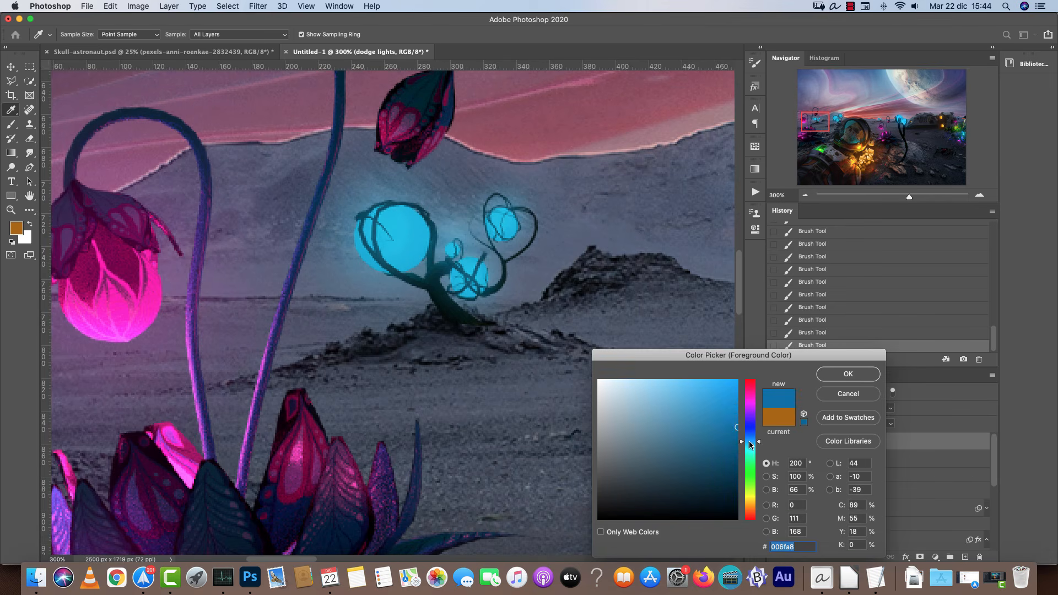
{"action": "left_click", "coordinate": [735, 408]}
{"action": "left_click", "coordinate": [838, 378]}
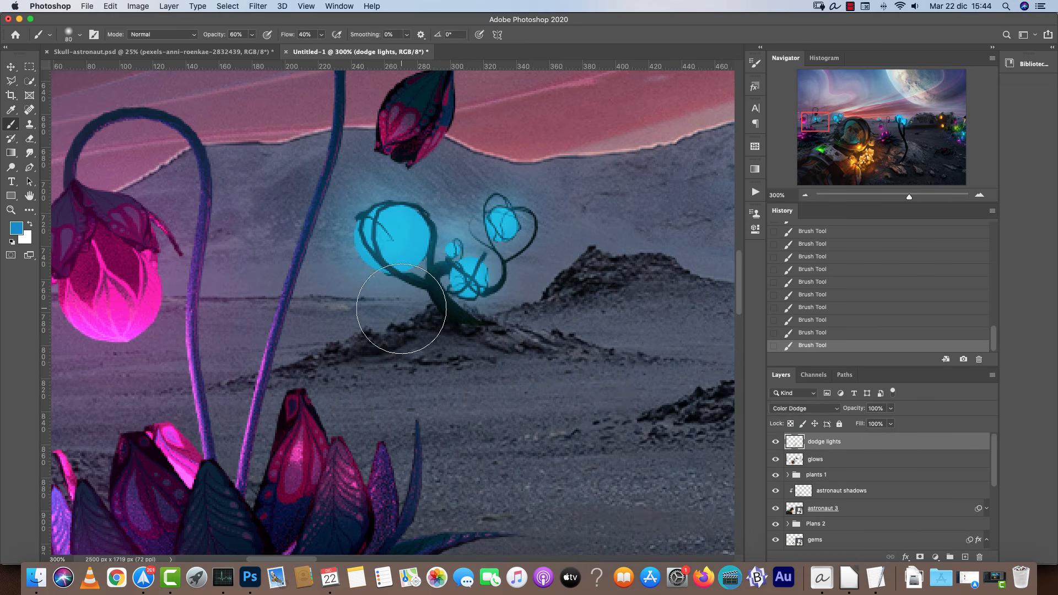
{"action": "left_click", "coordinate": [979, 195]}
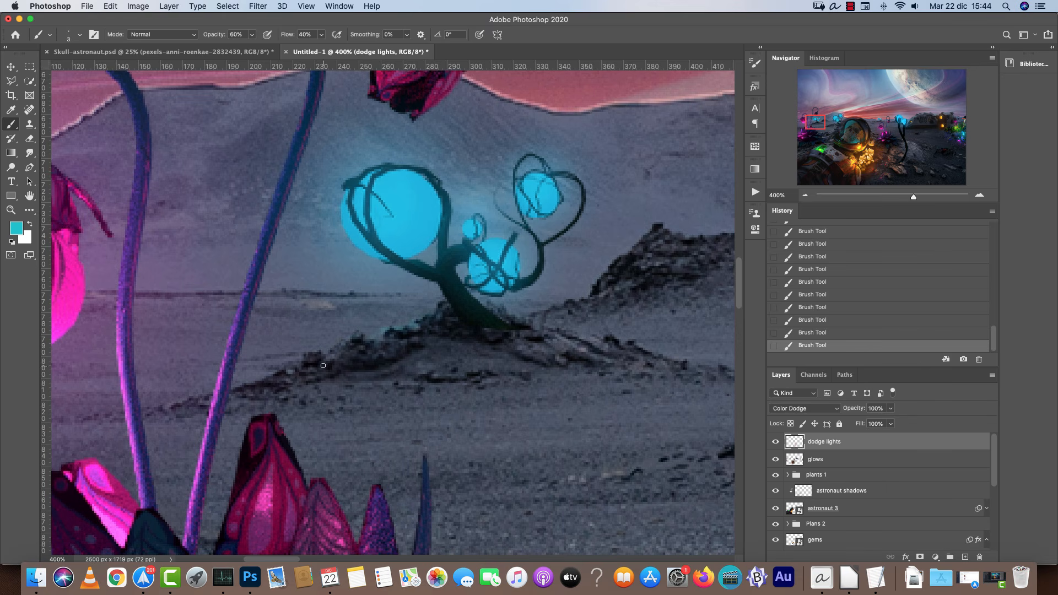
{"action": "left_click_drag", "start_coordinate": [429, 339], "coordinate": [373, 348]}
{"action": "left_click_drag", "start_coordinate": [496, 316], "coordinate": [581, 345]}
{"action": "left_click_drag", "start_coordinate": [408, 344], "coordinate": [298, 365]}
{"action": "left_click_drag", "start_coordinate": [414, 318], "coordinate": [398, 329]}
{"action": "left_click_drag", "start_coordinate": [442, 311], "coordinate": [431, 324]}
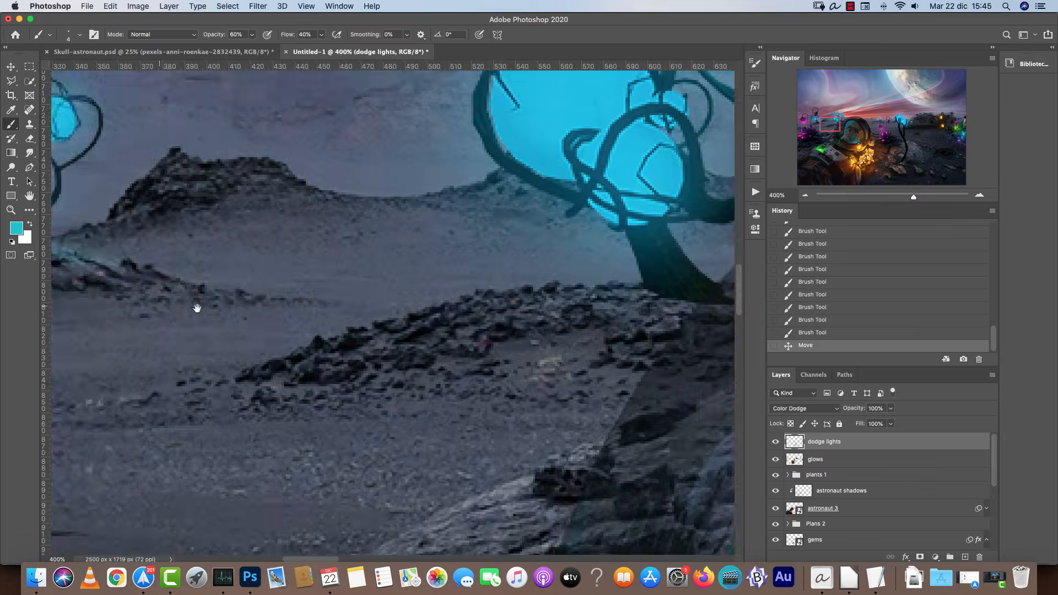
Extend the cyan dodge light along the rock ridge beside the blue plant.
{"action": "scroll", "coordinate": [485, 303], "scroll_direction": "right", "scroll_amount": 2}
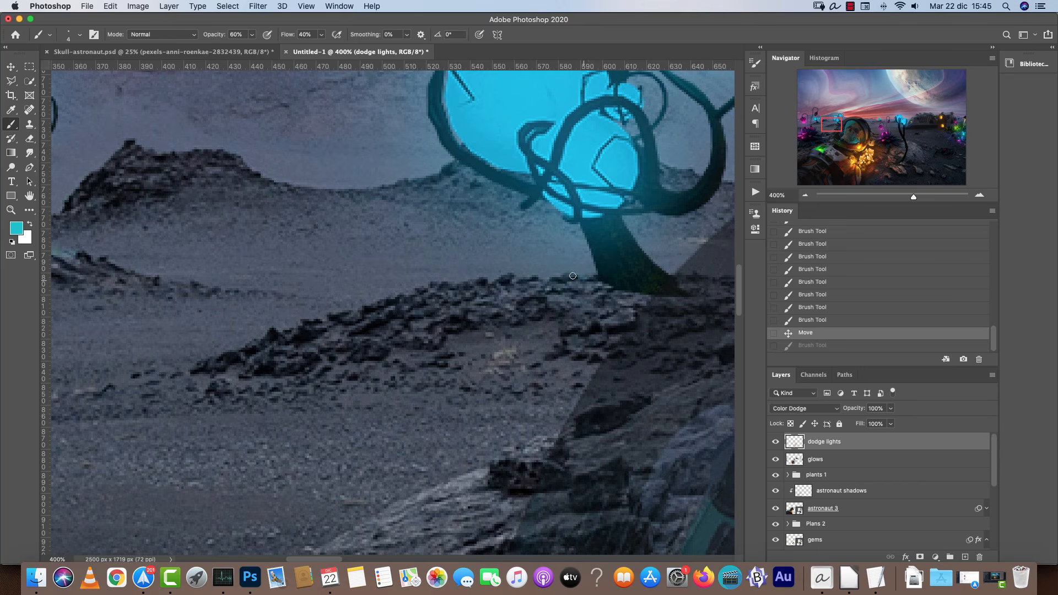
{"action": "left_click_drag", "start_coordinate": [540, 291], "coordinate": [409, 296]}
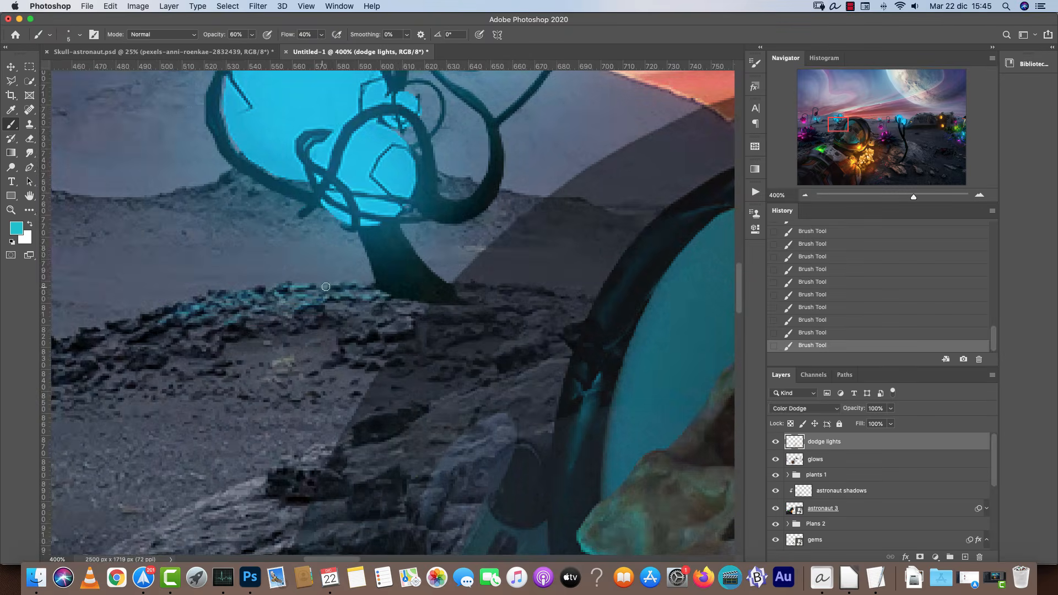
{"action": "left_click_drag", "start_coordinate": [362, 291], "coordinate": [220, 325]}
{"action": "left_click_drag", "start_coordinate": [221, 325], "coordinate": [173, 322]}
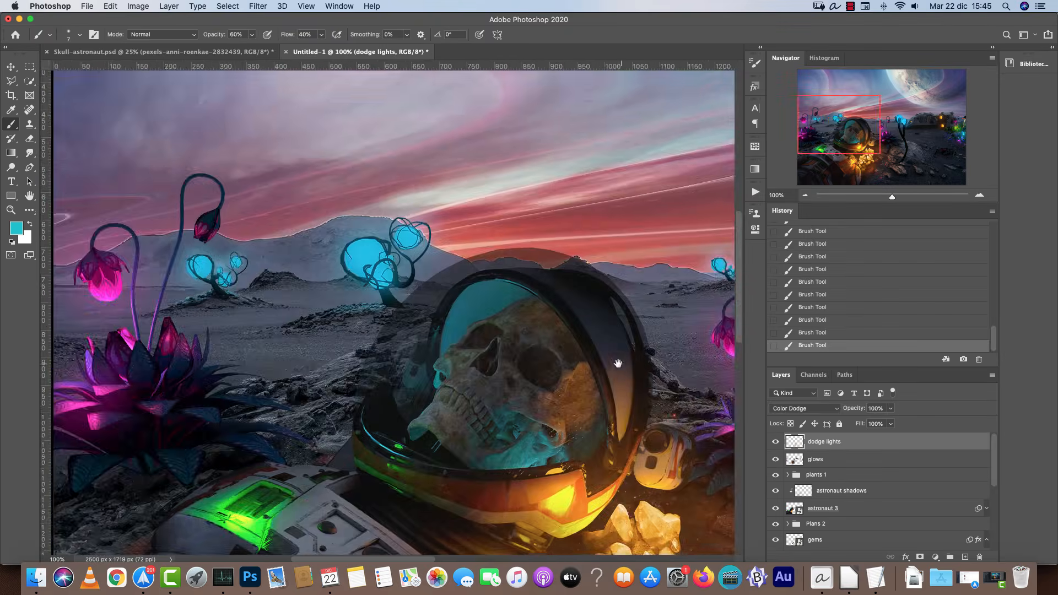
{"action": "left_click_drag", "start_coordinate": [618, 364], "coordinate": [291, 375]}
Add cyan dodge glow with a fine brush to the rocks at the base of the small blue plant on the horizon.
{"action": "key", "text": "super+plus"}
{"action": "key", "text": "super+plus"}
{"action": "key", "text": "super+plus"}
{"action": "key", "text": "super+plus"}
{"action": "left_click_drag", "start_coordinate": [512, 359], "coordinate": [558, 421]}
{"action": "key", "text": "bracketleft"}
{"action": "key", "text": "bracketleft"}
{"action": "key", "text": "bracketleft"}
{"action": "key", "text": "bracketleft"}
{"action": "key", "text": "bracketleft"}
{"action": "key", "text": "bracketleft"}
{"action": "left_click_drag", "start_coordinate": [447, 283], "coordinate": [434, 290]}
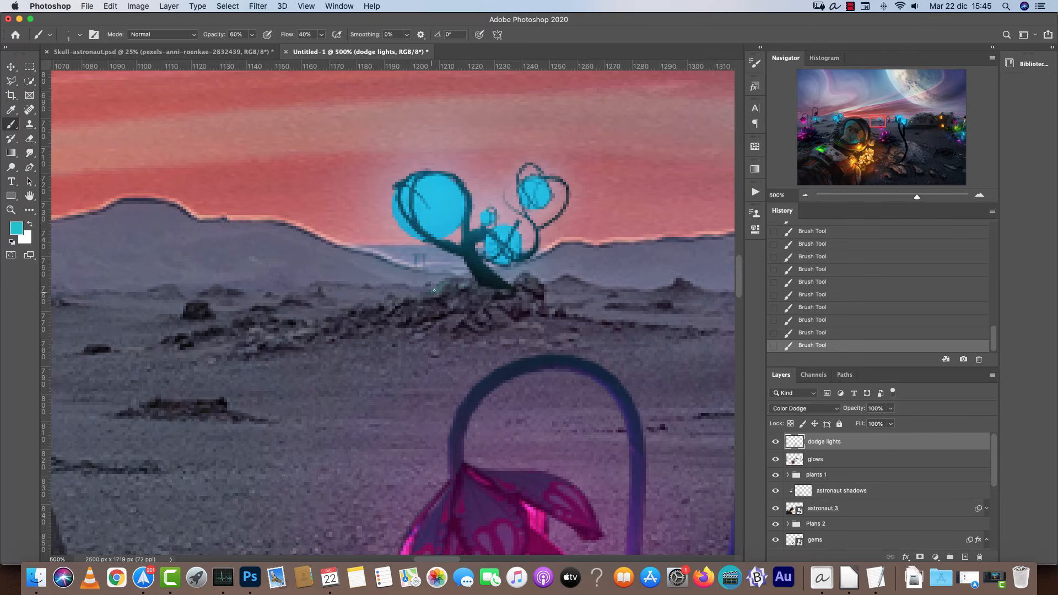
{"action": "mouse_move", "coordinate": [521, 280]}
{"action": "left_mouse_down"}
{"action": "mouse_move", "coordinate": [529, 299]}
{"action": "mouse_move", "coordinate": [386, 301]}
{"action": "left_mouse_up"}
{"action": "left_click_drag", "start_coordinate": [480, 292], "coordinate": [380, 317]}
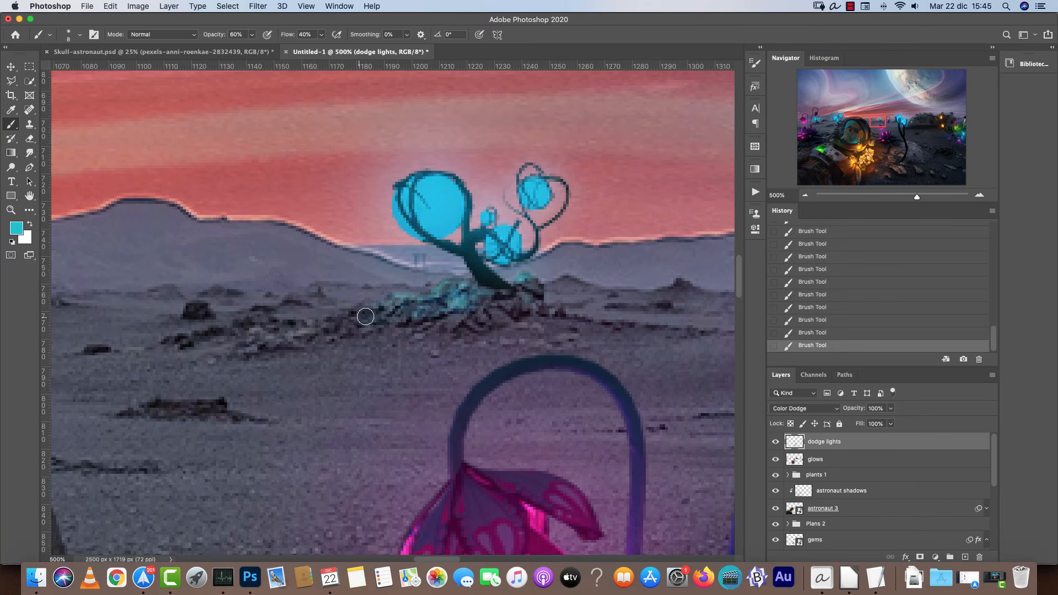
{"action": "left_click_drag", "start_coordinate": [531, 287], "coordinate": [493, 310]}
Paint more cyan dodge light with a larger brush along the rocks around the blue plants.
{"action": "key", "text": "super+minus"}
{"action": "key", "text": "super+minus"}
{"action": "key", "text": "super+minus"}
{"action": "key", "text": "super+minus"}
{"action": "key", "text": "bracketright"}
{"action": "key", "text": "bracketright"}
{"action": "key", "text": "bracketright"}
{"action": "key", "text": "bracketright"}
{"action": "key", "text": "bracketright"}
{"action": "left_click_drag", "start_coordinate": [400, 310], "coordinate": [375, 318]}
{"action": "key", "text": "super+z"}
{"action": "left_click_drag", "start_coordinate": [380, 317], "coordinate": [513, 315]}
{"action": "key", "text": "super+plus"}
{"action": "left_click_drag", "start_coordinate": [88, 358], "coordinate": [715, 320]}
{"action": "left_click_drag", "start_coordinate": [529, 339], "coordinate": [614, 325]}
{"action": "mouse_move", "coordinate": [353, 305]}
{"action": "left_mouse_down"}
{"action": "mouse_move", "coordinate": [287, 277]}
{"action": "mouse_move", "coordinate": [243, 301]}
{"action": "left_mouse_up"}
Erase excess dodge light around the rocks near the plants with the Eraser.
{"action": "key", "text": "e"}
{"action": "key", "text": "bracketleft"}
{"action": "key", "text": "bracketleft"}
{"action": "key", "text": "bracketleft"}
{"action": "key", "text": "bracketleft"}
{"action": "key", "text": "bracketleft"}
{"action": "key", "text": "bracketleft"}
{"action": "key", "text": "bracketleft"}
{"action": "key", "text": "bracketleft"}
{"action": "key", "text": "bracketleft"}
{"action": "key", "text": "bracketleft"}
{"action": "left_click_drag", "start_coordinate": [335, 287], "coordinate": [370, 297]}
{"action": "key", "text": "super+minus"}
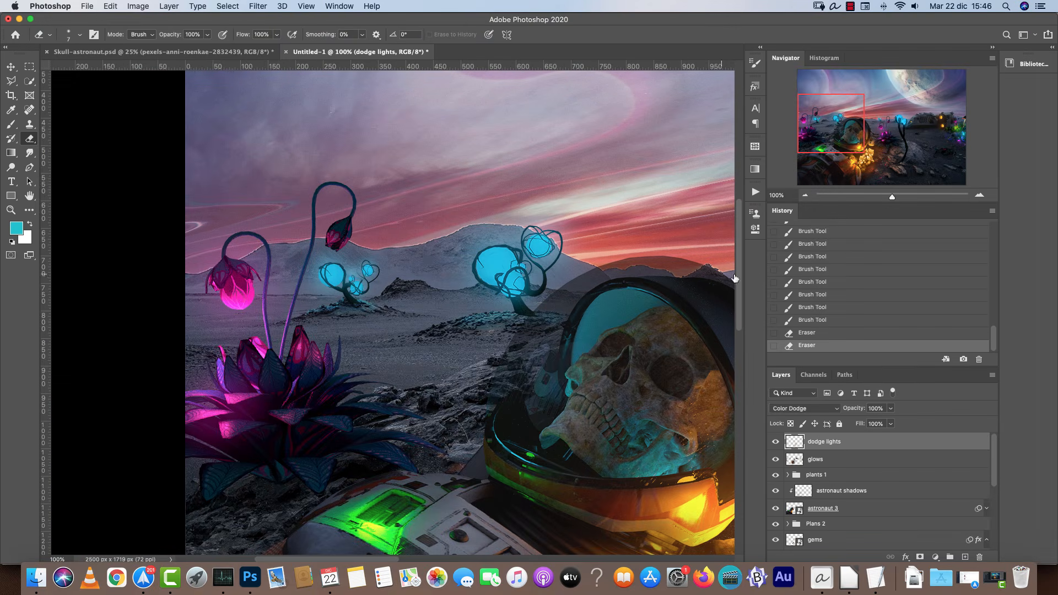
{"action": "left_click", "coordinate": [804, 196]}
{"action": "left_click", "coordinate": [803, 196]}
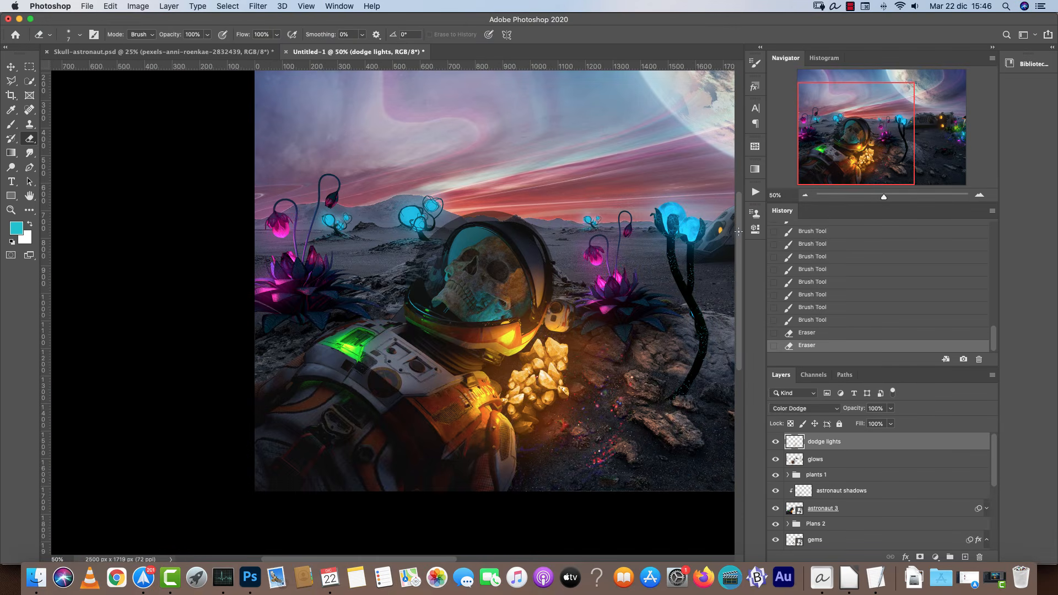
{"action": "left_click_drag", "start_coordinate": [589, 339], "coordinate": [429, 325]}
{"action": "left_click_drag", "start_coordinate": [602, 300], "coordinate": [421, 326]}
Sample the orange of the spaceship's light and dab a dodge rim along the bottom of its housing.
{"action": "left_click", "coordinate": [979, 195]}
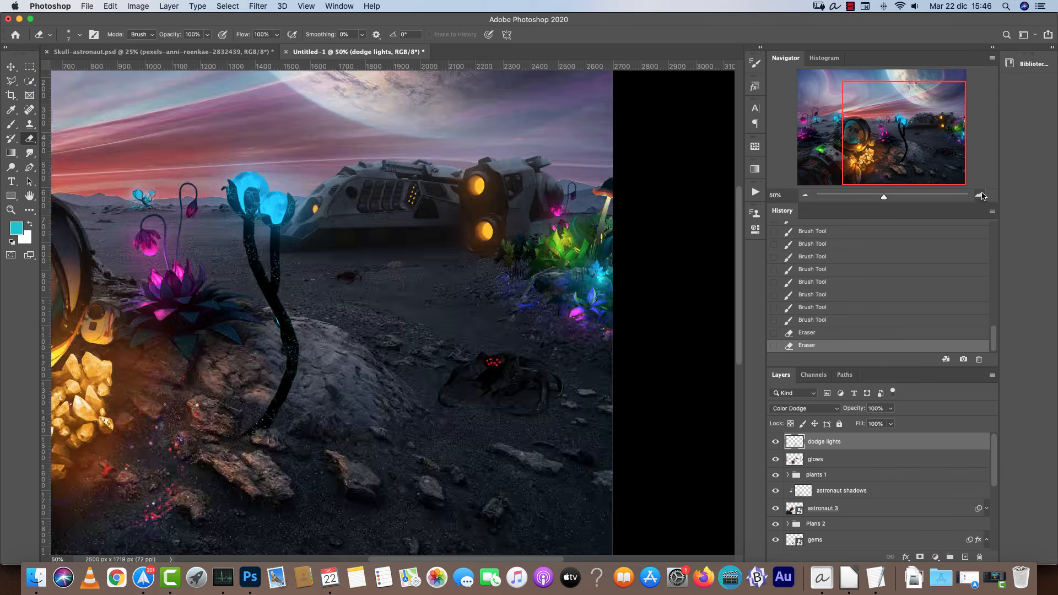
{"action": "left_click", "coordinate": [980, 195]}
{"action": "left_click", "coordinate": [980, 196]}
{"action": "left_click", "coordinate": [979, 195]}
{"action": "left_click_drag", "start_coordinate": [595, 273], "coordinate": [406, 382]}
{"action": "left_click_drag", "start_coordinate": [562, 168], "coordinate": [493, 385]}
{"action": "left_click", "coordinate": [533, 284], "text": "alt"}
{"action": "key", "text": "Escape"}
{"action": "key", "text": "b"}
{"action": "left_click", "coordinate": [547, 313], "text": "alt"}
{"action": "left_click", "coordinate": [555, 288], "text": "alt"}
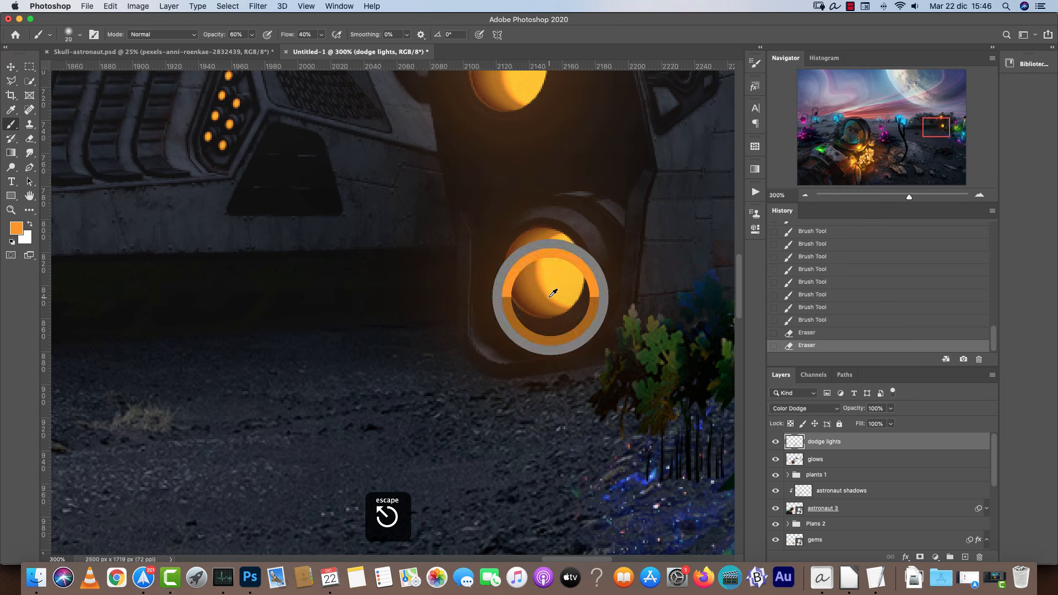
{"action": "key", "text": "bracketleft"}
{"action": "key", "text": "bracketleft"}
{"action": "left_click", "coordinate": [380, 439]}
{"action": "left_click", "coordinate": [407, 442]}
{"action": "left_click", "coordinate": [430, 444]}
{"action": "left_click", "coordinate": [435, 444]}
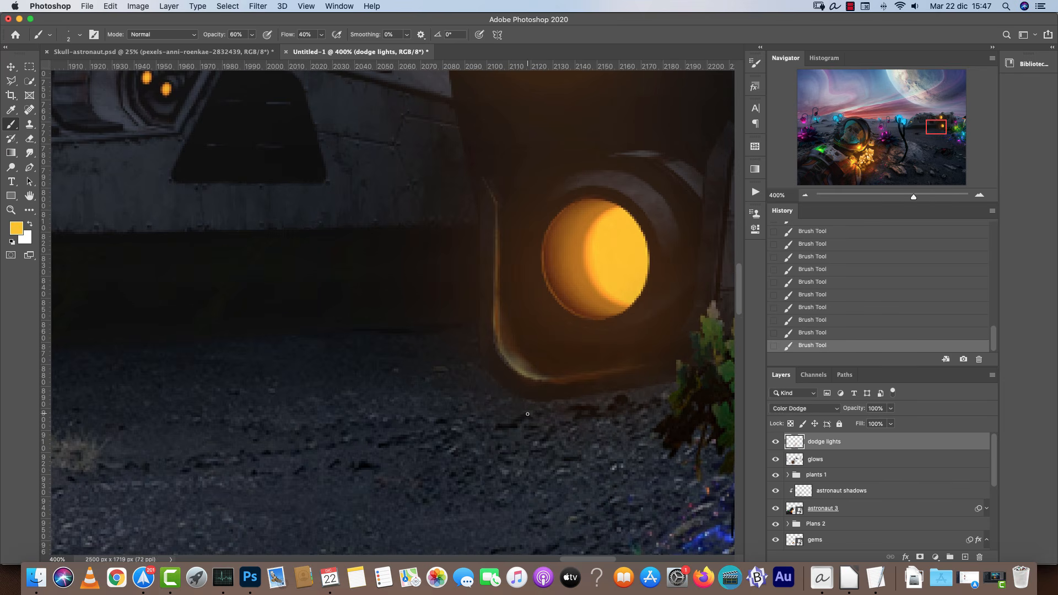
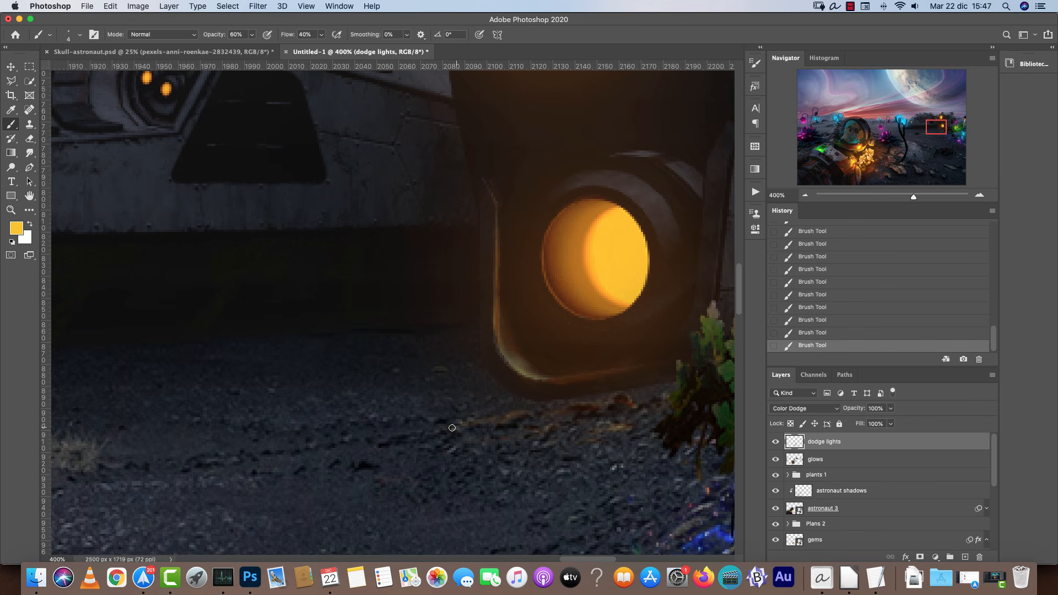
Paint orange dodge light on the ground beneath the spaceship's lower light housing.
{"action": "key", "text": "super+1"}
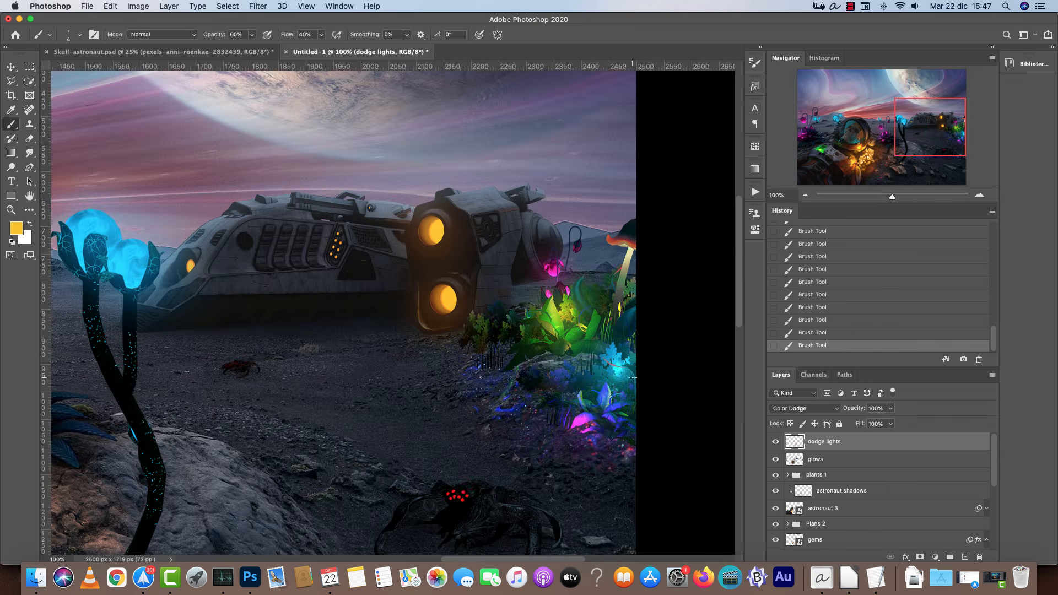
{"action": "scroll", "coordinate": [633, 378], "scroll_direction": "left", "scroll_amount": 5}
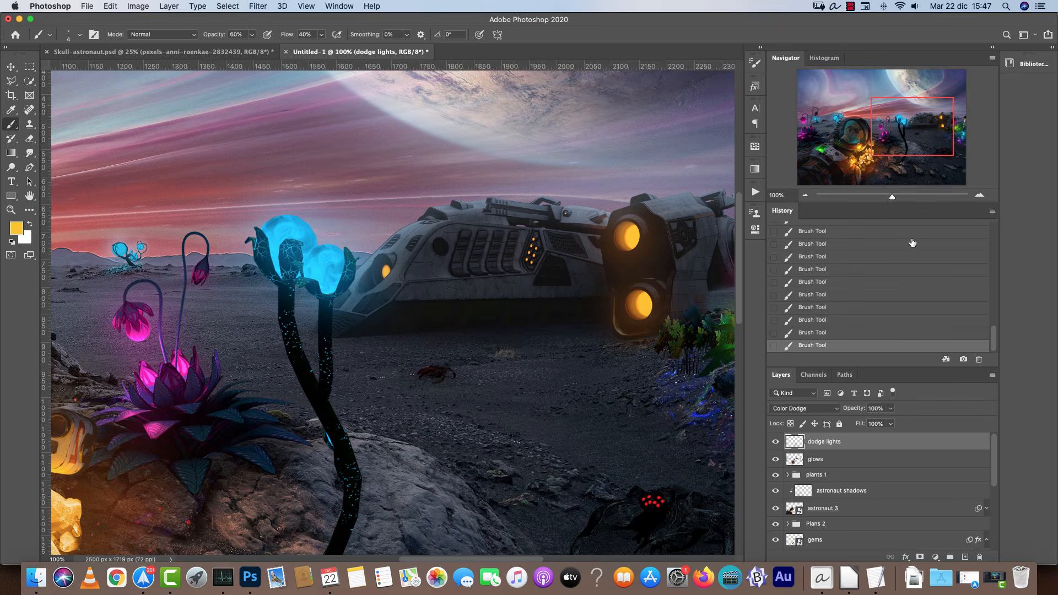
{"action": "left_click", "coordinate": [979, 195]}
{"action": "left_click", "coordinate": [979, 195]}
{"action": "left_click", "coordinate": [979, 195]}
{"action": "left_click_drag", "start_coordinate": [622, 375], "coordinate": [99, 314]}
{"action": "mouse_move", "coordinate": [656, 358]}
{"action": "left_mouse_down"}
{"action": "mouse_move", "coordinate": [469, 333]}
{"action": "mouse_move", "coordinate": [388, 343]}
{"action": "left_mouse_up"}
{"action": "key", "text": "bracketleft"}
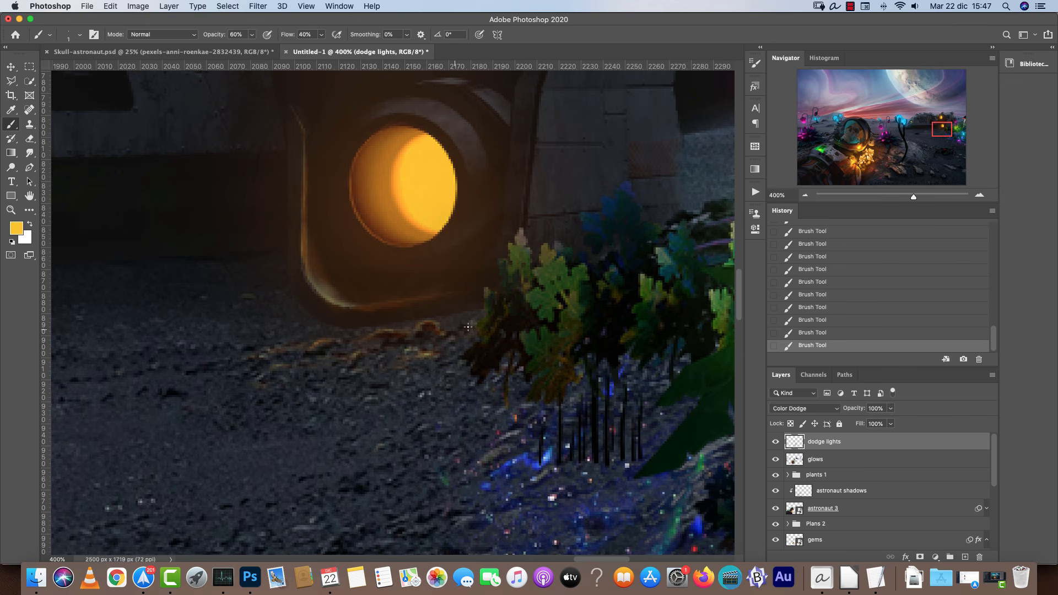
Set the foreground to a more saturated orange in the colour picker.
{"action": "key", "text": "super+minus"}
{"action": "key", "text": "super+minus"}
{"action": "key", "text": "super+minus"}
{"action": "left_click_drag", "start_coordinate": [364, 387], "coordinate": [695, 360]}
{"action": "double_click", "coordinate": [978, 196]}
{"action": "left_click_drag", "start_coordinate": [604, 138], "coordinate": [437, 364]}
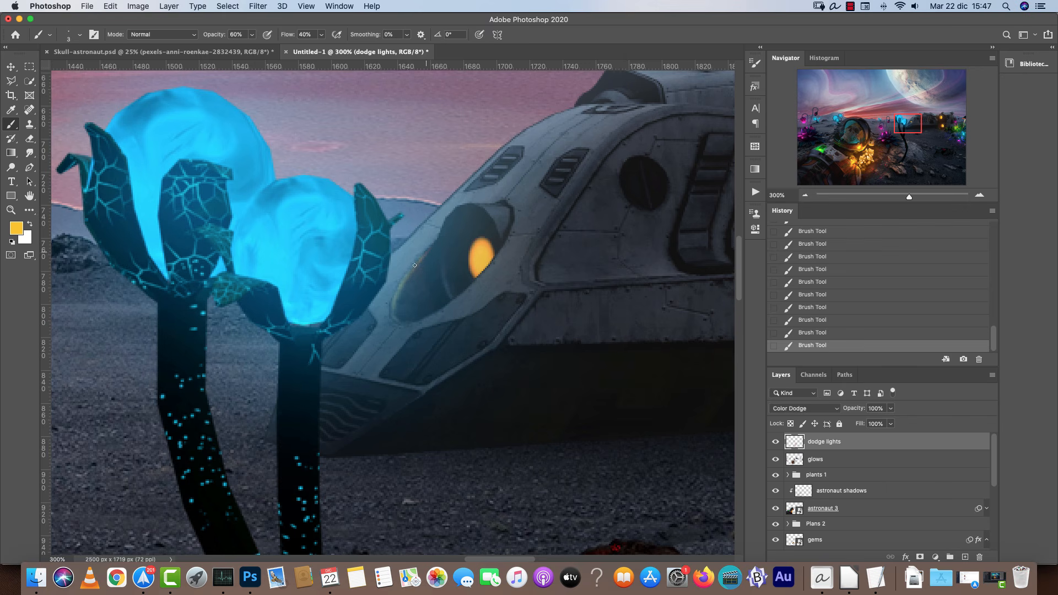
{"action": "left_click", "coordinate": [16, 228]}
{"action": "left_click_drag", "start_coordinate": [748, 492], "coordinate": [750, 490]}
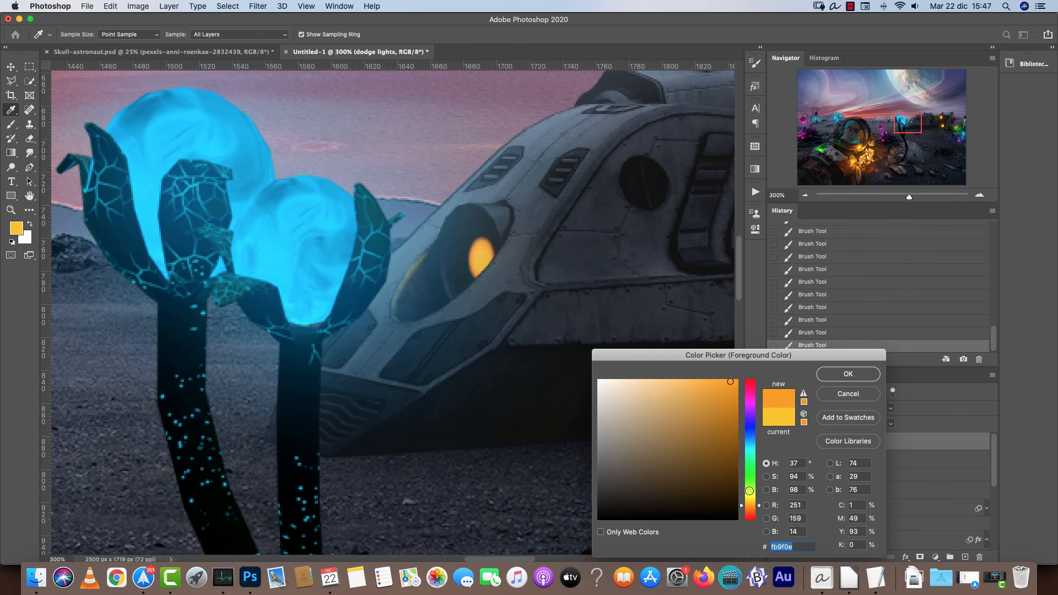
{"action": "key", "text": "Return"}
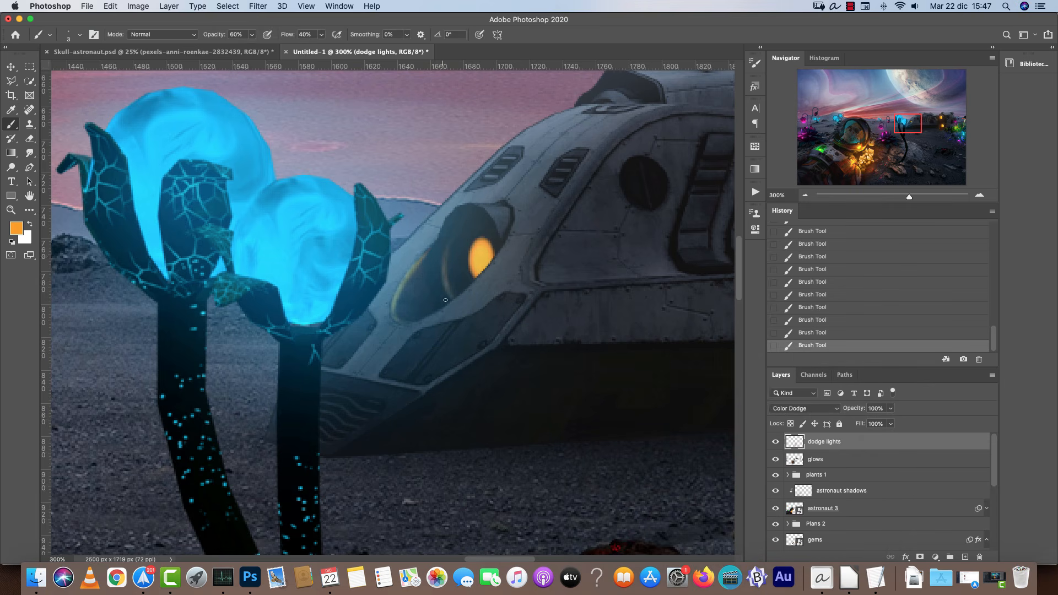
Erase the dodge light around the spaceship's small side window with a larger Eraser.
{"action": "key", "text": "super+1"}
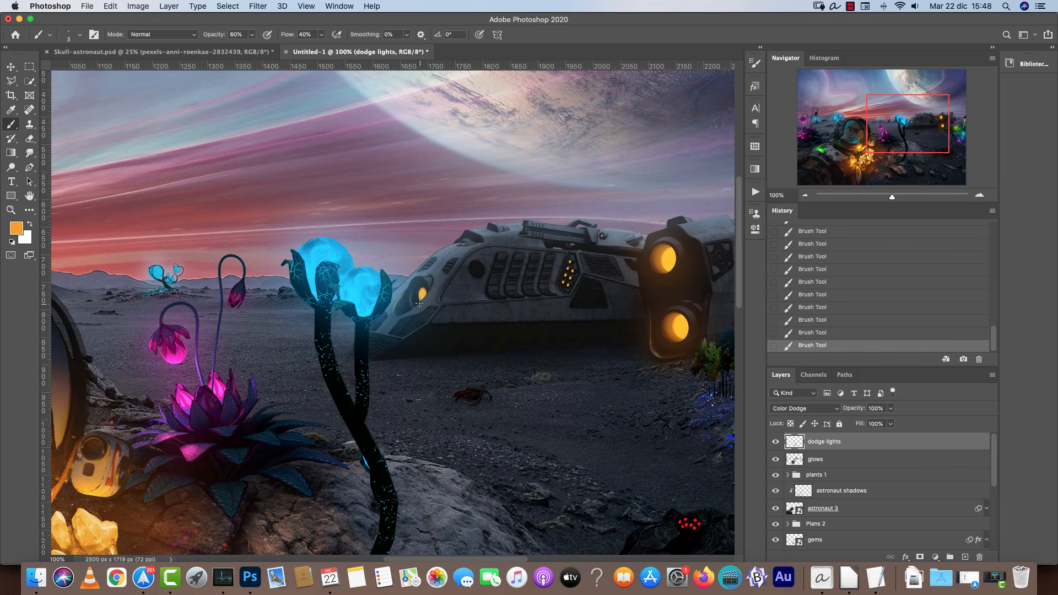
{"action": "key", "text": "e"}
{"action": "key", "text": "bracketright"}
{"action": "key", "text": "bracketright"}
{"action": "key", "text": "bracketright"}
{"action": "key", "text": "bracketright"}
{"action": "key", "text": "bracketright"}
{"action": "left_click_drag", "start_coordinate": [410, 291], "coordinate": [396, 309]}
Switch to the Brush and set the foreground to a dark teal sampled from the cyan plants.
{"action": "key", "text": "space"}
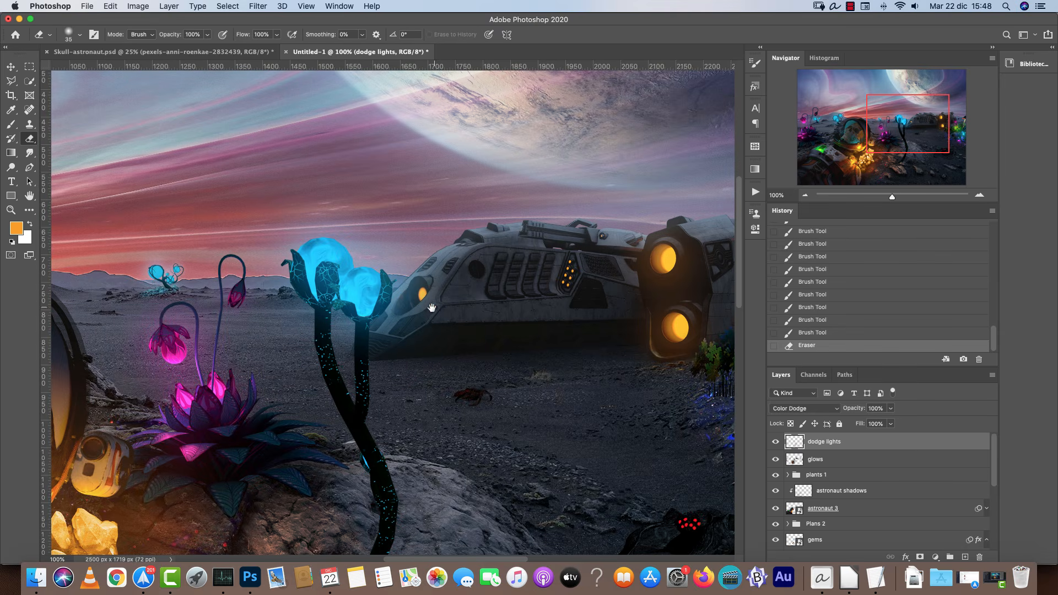
{"action": "left_click_drag", "start_coordinate": [234, 374], "coordinate": [583, 286]}
{"action": "left_click_drag", "start_coordinate": [408, 324], "coordinate": [604, 332]}
{"action": "left_click_drag", "start_coordinate": [449, 262], "coordinate": [554, 309]}
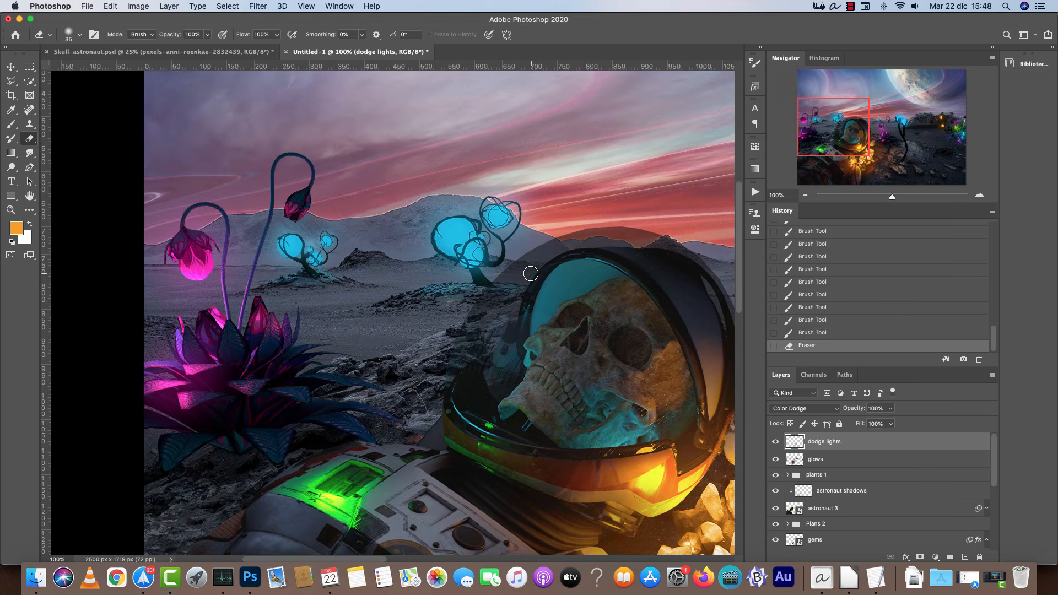
{"action": "key", "text": "b"}
{"action": "left_click", "coordinate": [294, 248], "text": "alt"}
{"action": "left_click", "coordinate": [19, 230]}
{"action": "left_click_drag", "start_coordinate": [731, 437], "coordinate": [728, 457]}
{"action": "left_click", "coordinate": [868, 368]}
{"action": "left_click", "coordinate": [979, 195]}
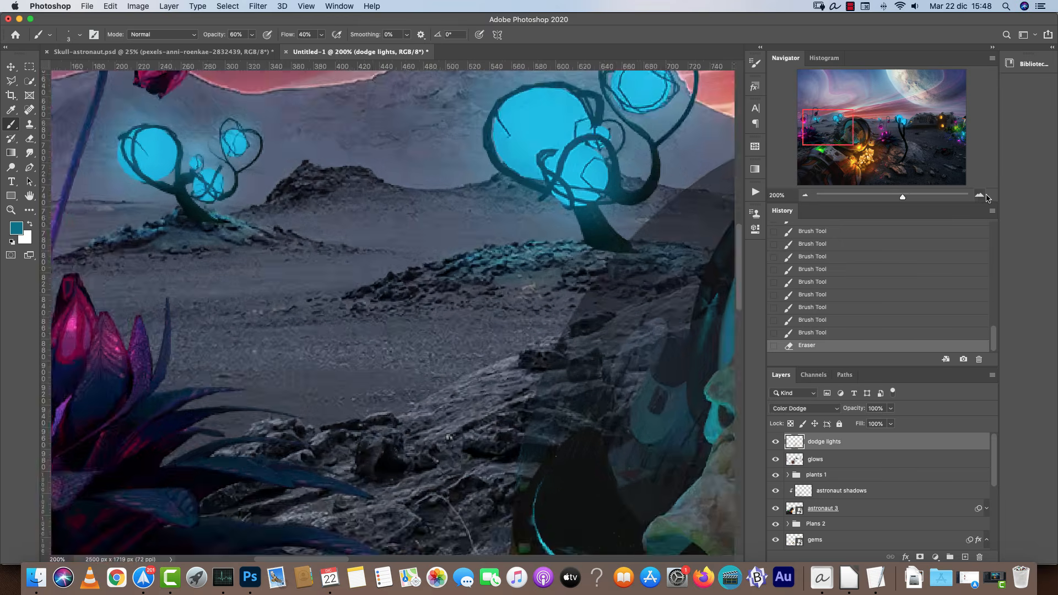
{"action": "left_click", "coordinate": [979, 195]}
{"action": "key", "text": "i"}
{"action": "left_click", "coordinate": [16, 228]}
{"action": "left_click_drag", "start_coordinate": [754, 449], "coordinate": [754, 455]}
{"action": "left_click", "coordinate": [861, 374]}
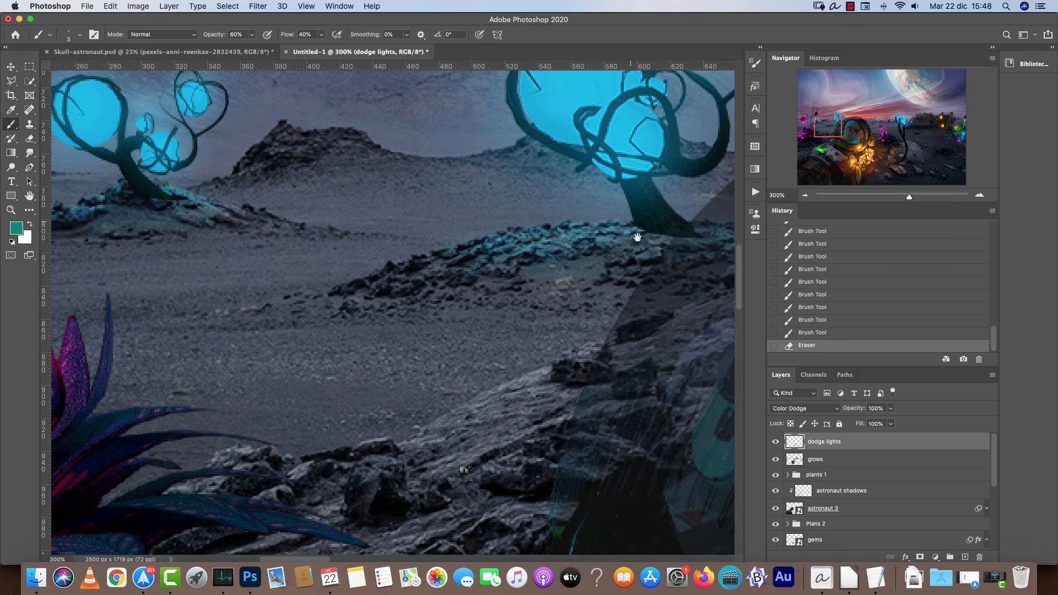
Paint cyan dodge glow over the bulbs of the blue plant on the distant hill.
{"action": "left_click_drag", "start_coordinate": [637, 237], "coordinate": [483, 386]}
{"action": "key", "text": "bracketright"}
{"action": "key", "text": "bracketright"}
{"action": "key", "text": "bracketright"}
{"action": "key", "text": "bracketright"}
{"action": "key", "text": "bracketright"}
{"action": "key", "text": "bracketright"}
{"action": "key", "text": "bracketright"}
{"action": "key", "text": "bracketright"}
{"action": "key", "text": "bracketright"}
{"action": "key", "text": "bracketright"}
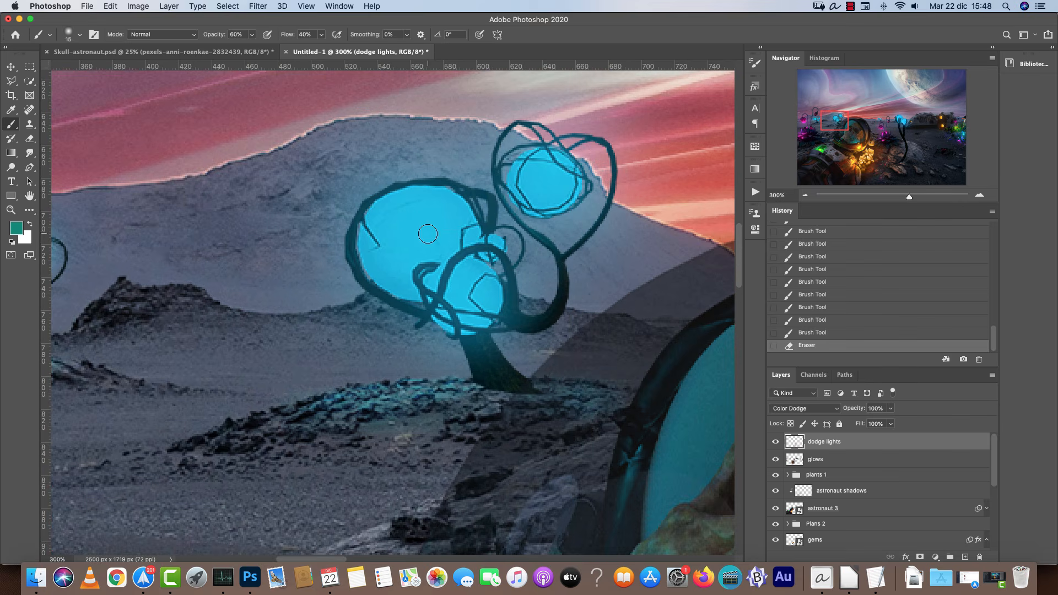
{"action": "left_click", "coordinate": [421, 237]}
{"action": "left_click", "coordinate": [412, 240]}
{"action": "left_click", "coordinate": [416, 251]}
{"action": "left_click", "coordinate": [411, 245]}
{"action": "left_click", "coordinate": [400, 239]}
{"action": "left_click", "coordinate": [424, 236]}
{"action": "left_click", "coordinate": [446, 227]}
{"action": "key", "text": "bracketleft"}
{"action": "key", "text": "bracketleft"}
{"action": "key", "text": "bracketleft"}
{"action": "mouse_move", "coordinate": [471, 283]}
{"action": "left_mouse_down"}
{"action": "mouse_move", "coordinate": [459, 303]}
{"action": "mouse_move", "coordinate": [481, 293]}
{"action": "left_mouse_up"}
{"action": "left_click", "coordinate": [482, 294]}
{"action": "mouse_move", "coordinate": [557, 178]}
{"action": "left_mouse_down"}
{"action": "mouse_move", "coordinate": [535, 189]}
{"action": "mouse_move", "coordinate": [561, 177]}
{"action": "left_mouse_up"}
Add cyan dodge glow to the smaller blue plants and rocks along the horizon.
{"action": "left_click_drag", "start_coordinate": [265, 259], "coordinate": [772, 270]}
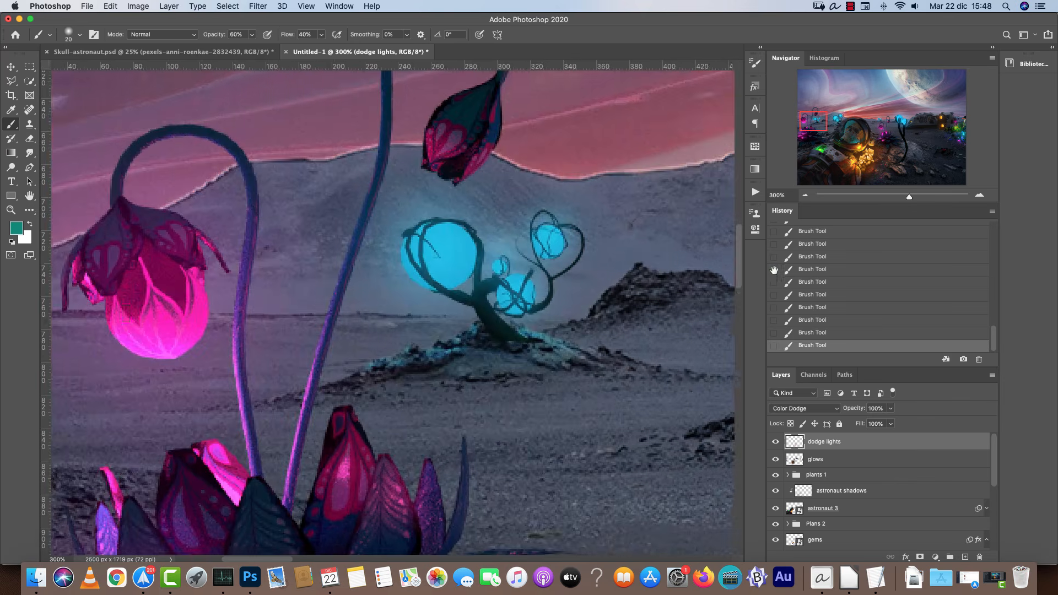
{"action": "mouse_move", "coordinate": [533, 237]}
{"action": "left_mouse_down"}
{"action": "mouse_move", "coordinate": [525, 259]}
{"action": "mouse_move", "coordinate": [537, 257]}
{"action": "left_mouse_up"}
{"action": "key", "text": "bracketleft"}
{"action": "key", "text": "bracketleft"}
{"action": "key", "text": "bracketleft"}
{"action": "left_click_drag", "start_coordinate": [598, 284], "coordinate": [615, 279]}
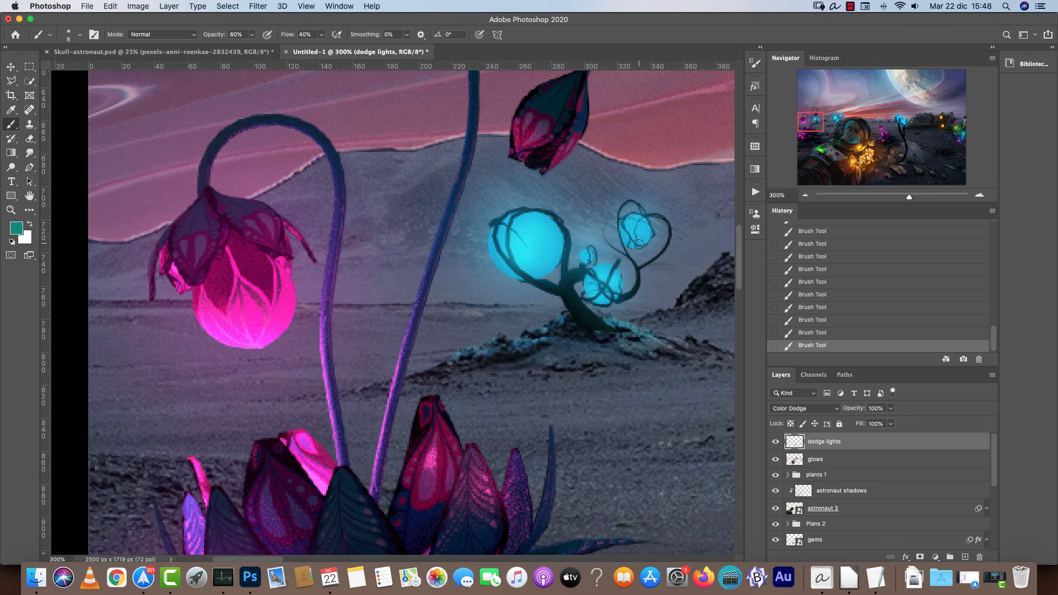
{"action": "left_click_drag", "start_coordinate": [638, 233], "coordinate": [640, 226]}
{"action": "left_click", "coordinate": [880, 118]}
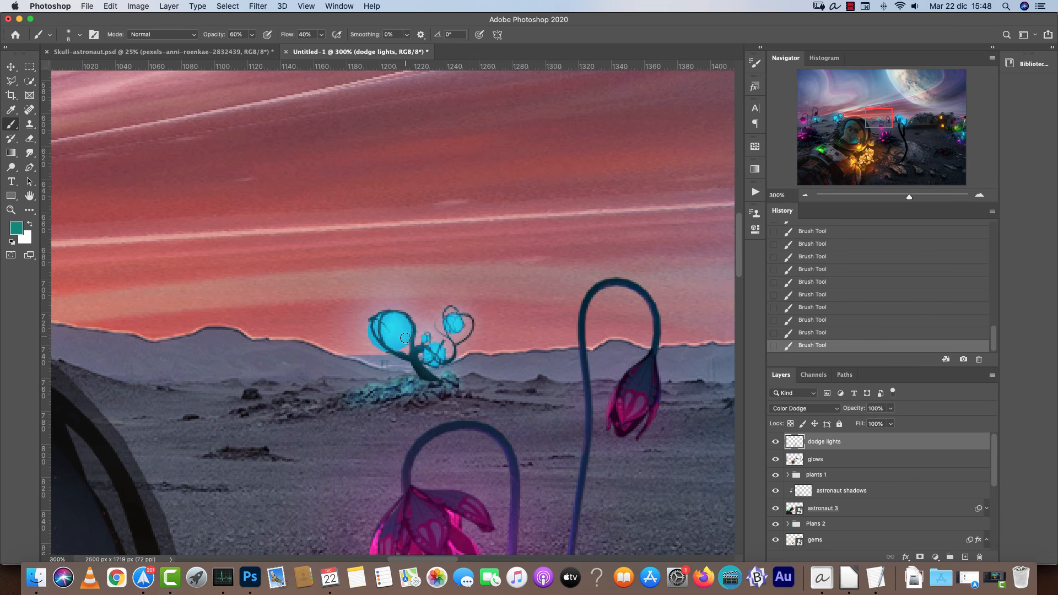
{"action": "left_click_drag", "start_coordinate": [377, 333], "coordinate": [400, 335]}
Sample the mushroom cap's red-orange and paint dodge light on the mushroom cap and nearby foliage.
{"action": "scroll", "coordinate": [444, 304], "scroll_direction": "right", "scroll_amount": 10}
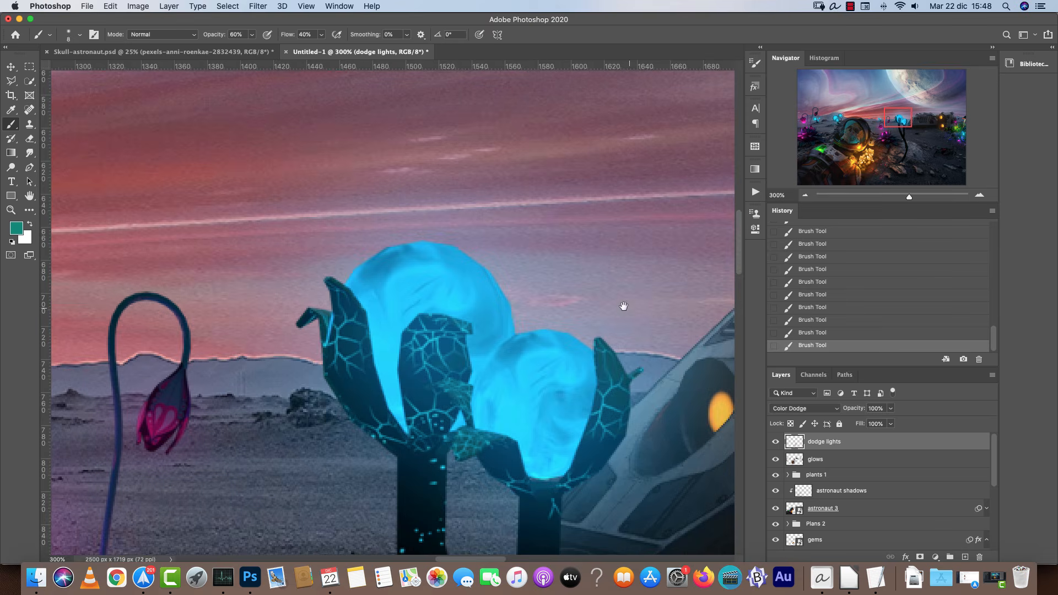
{"action": "scroll", "coordinate": [621, 303], "scroll_direction": "right", "scroll_amount": 10}
{"action": "scroll", "coordinate": [602, 293], "scroll_direction": "right", "scroll_amount": 15}
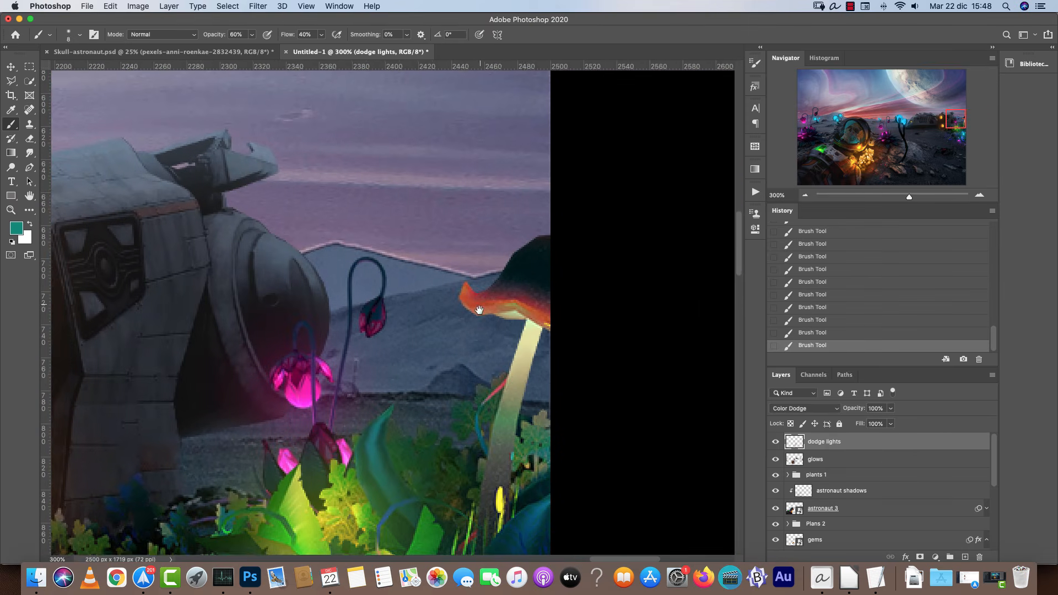
{"action": "scroll", "coordinate": [508, 332], "scroll_direction": "down", "scroll_amount": 3}
{"action": "scroll", "coordinate": [509, 332], "scroll_direction": "left", "scroll_amount": 2}
{"action": "key", "text": "bracketright"}
{"action": "key", "text": "bracketright"}
{"action": "key", "text": "bracketright"}
{"action": "key", "text": "bracketright"}
{"action": "key", "text": "bracketright"}
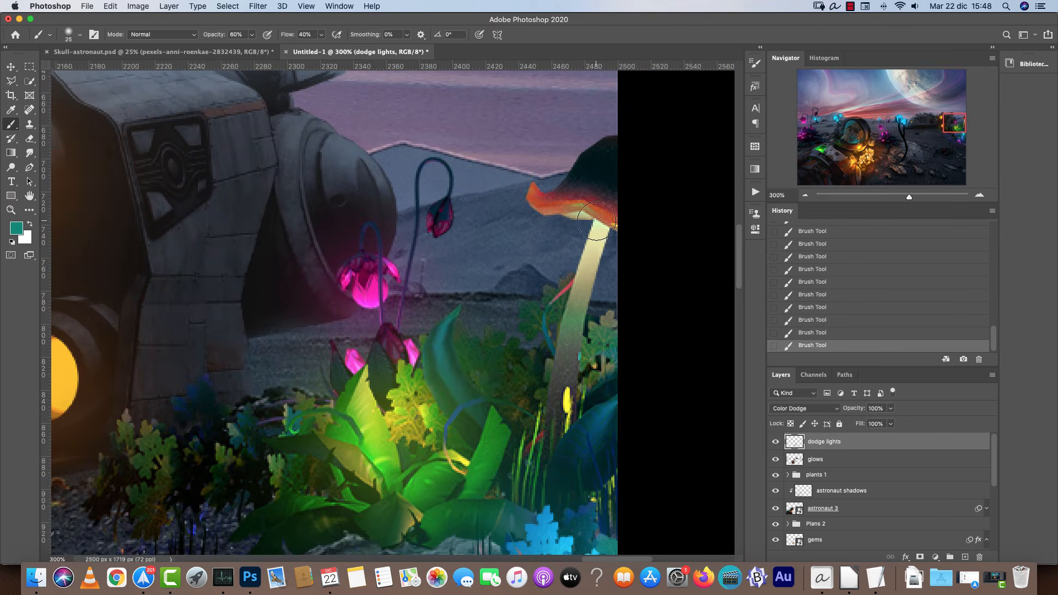
{"action": "left_click", "coordinate": [601, 210], "text": "alt"}
{"action": "key", "text": "bracketright"}
{"action": "mouse_move", "coordinate": [599, 206]}
{"action": "left_mouse_down"}
{"action": "mouse_move", "coordinate": [602, 195]}
{"action": "mouse_move", "coordinate": [576, 187]}
{"action": "left_mouse_up"}
{"action": "key", "text": "bracketleft"}
{"action": "key", "text": "bracketleft"}
{"action": "key", "text": "bracketleft"}
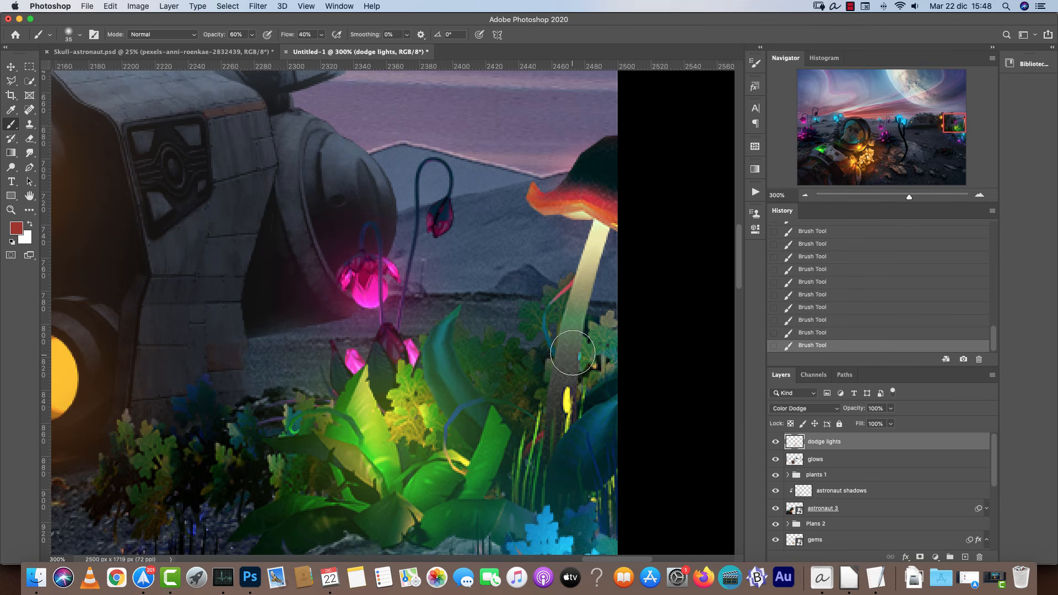
{"action": "key", "text": "bracketright"}
{"action": "key", "text": "bracketright"}
{"action": "left_click_drag", "start_coordinate": [162, 462], "coordinate": [168, 507]}
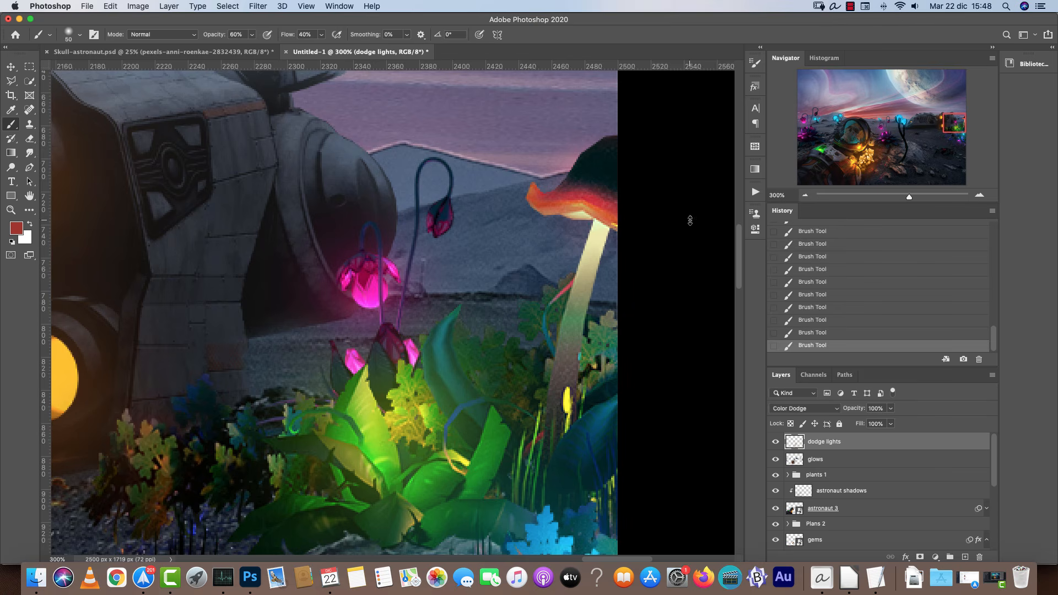
{"action": "left_click", "coordinate": [805, 196]}
{"action": "left_click", "coordinate": [806, 196]}
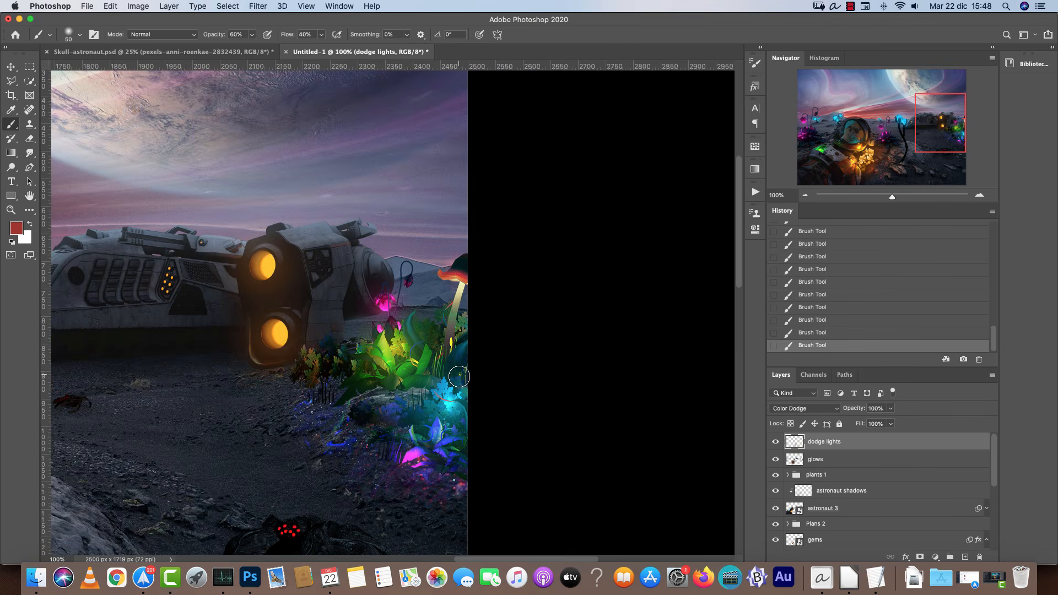
Sample colours near the crystals and pick a dark brown-orange foreground colour.
{"action": "left_click", "coordinate": [433, 407], "text": "alt"}
{"action": "key", "text": "bracketright"}
{"action": "key", "text": "bracketright"}
{"action": "key", "text": "bracketright"}
{"action": "left_click_drag", "start_coordinate": [232, 461], "coordinate": [427, 351]}
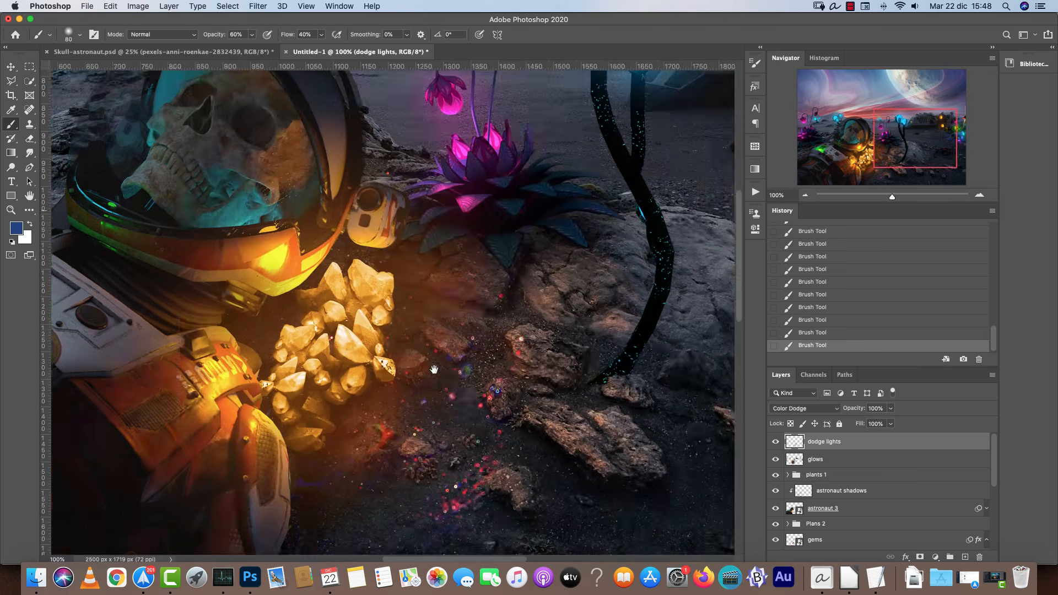
{"action": "key", "text": "bracketright"}
{"action": "key", "text": "bracketright"}
{"action": "left_click", "coordinate": [371, 424], "text": "alt"}
{"action": "left_click", "coordinate": [16, 228]}
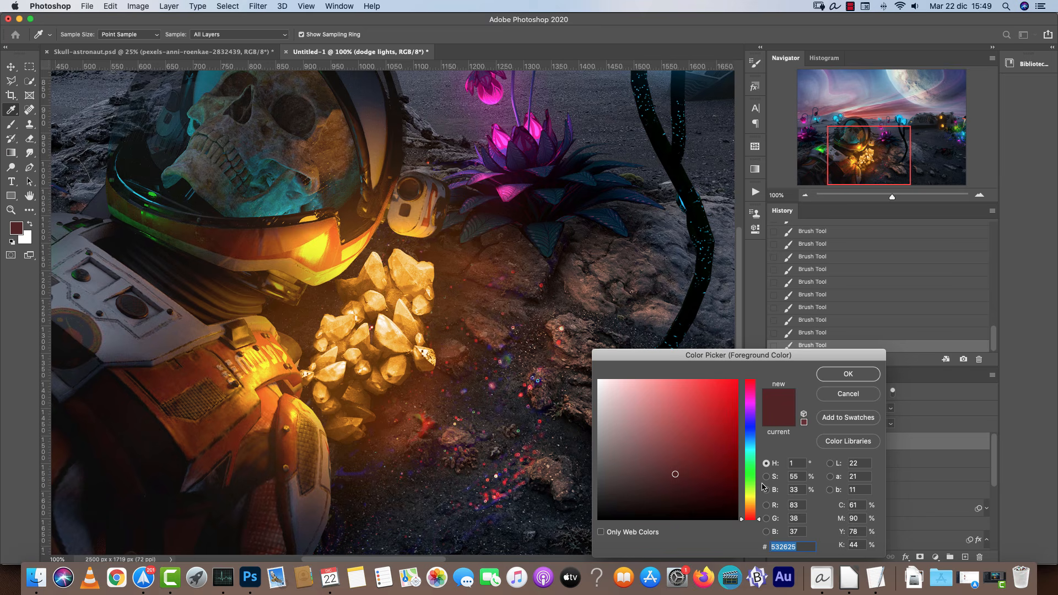
{"action": "left_click", "coordinate": [752, 505]}
{"action": "left_click", "coordinate": [737, 479]}
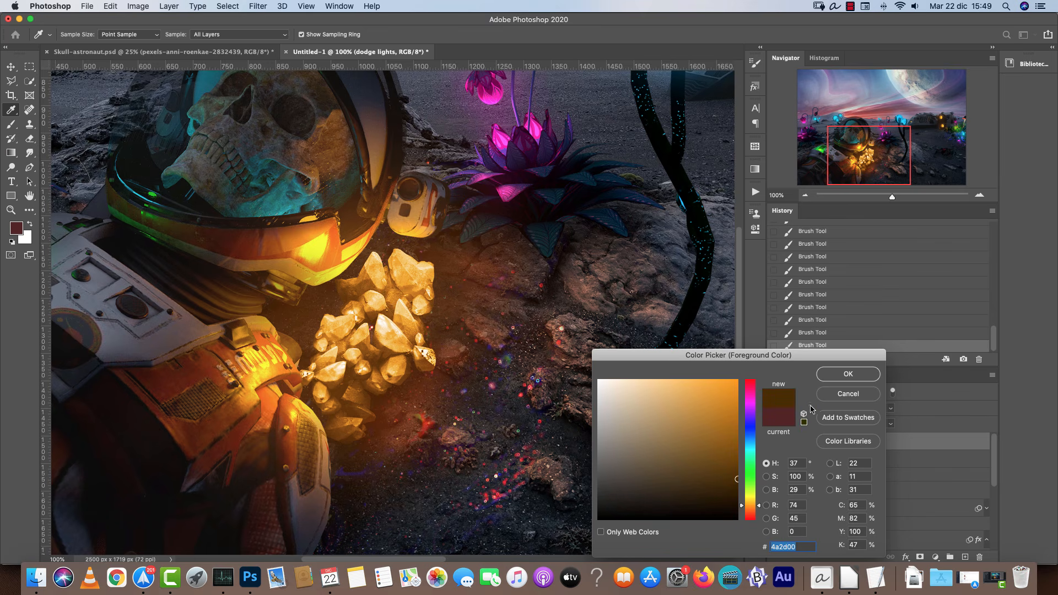
{"action": "left_click", "coordinate": [835, 376]}
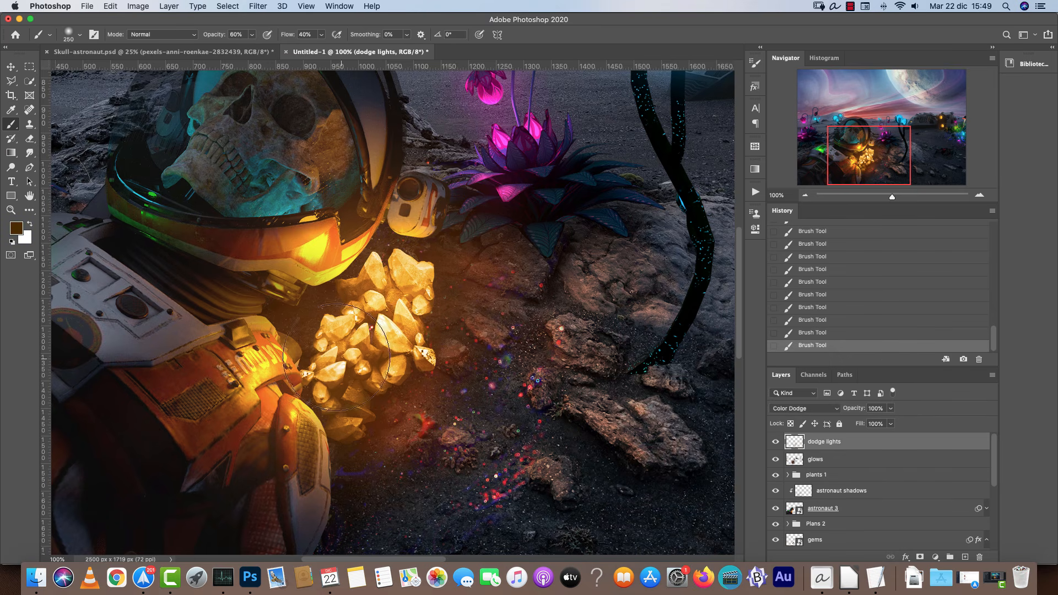
Sample teal from the helmet visor and dab dodge light over the skull's face.
{"action": "scroll", "coordinate": [423, 280], "scroll_direction": "up", "scroll_amount": 5}
{"action": "scroll", "coordinate": [423, 280], "scroll_direction": "left", "scroll_amount": 5}
{"action": "left_click", "coordinate": [424, 280], "text": "alt"}
{"action": "key", "text": "bracketleft"}
{"action": "key", "text": "bracketleft"}
{"action": "key", "text": "bracketleft"}
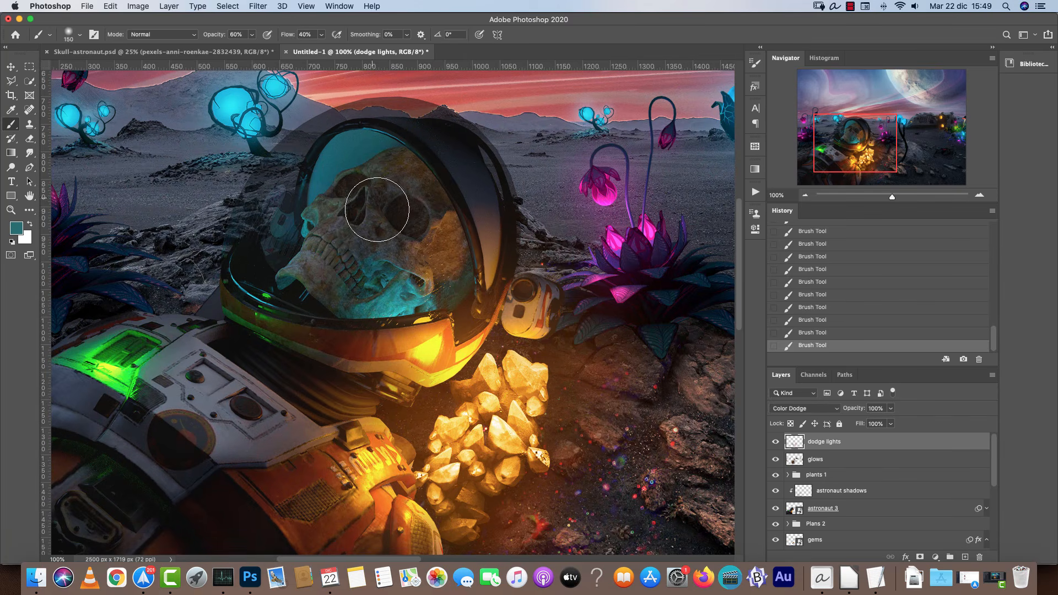
{"action": "key", "text": "bracketleft"}
{"action": "left_click_drag", "start_coordinate": [370, 154], "coordinate": [333, 185]}
{"action": "key", "text": "bracketleft"}
{"action": "key", "text": "bracketleft"}
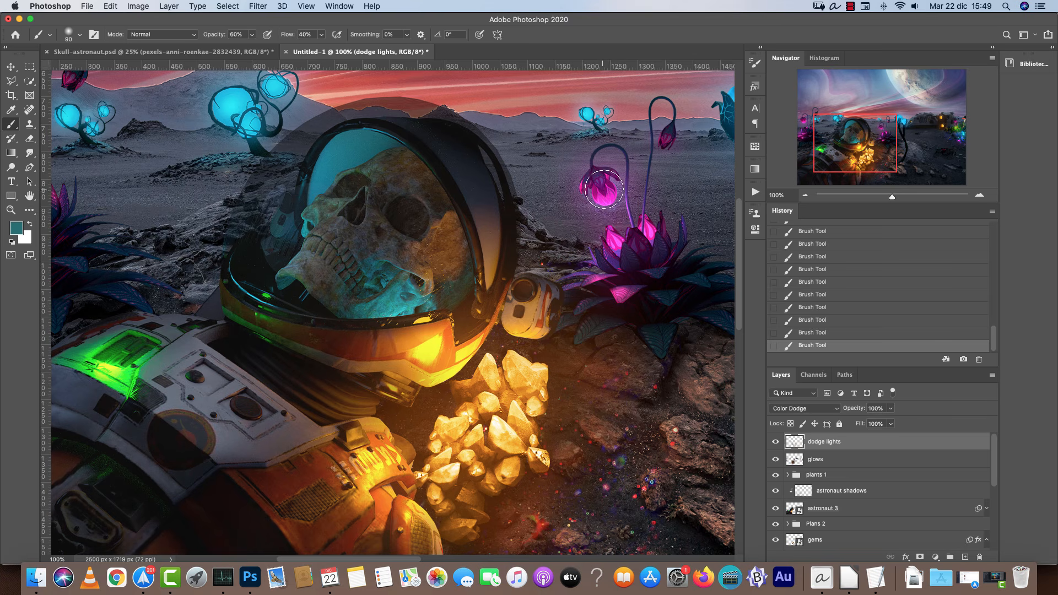
Group the dodge lights and glows layers together.
{"action": "left_click", "coordinate": [805, 195]}
{"action": "left_click", "coordinate": [805, 196]}
{"action": "left_click", "coordinate": [806, 196]}
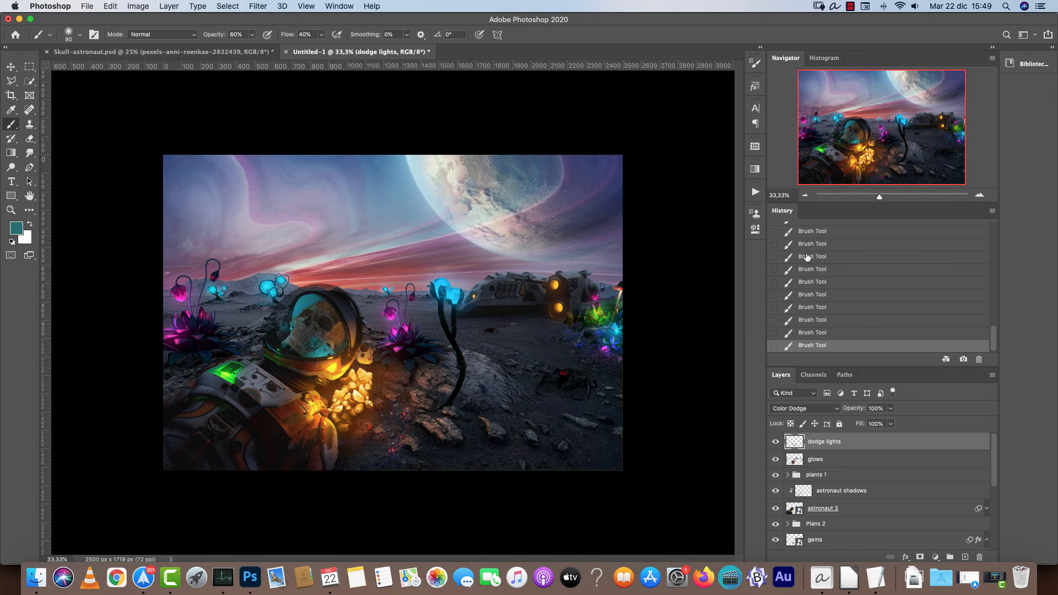
{"action": "left_click", "coordinate": [832, 460], "text": "shift"}
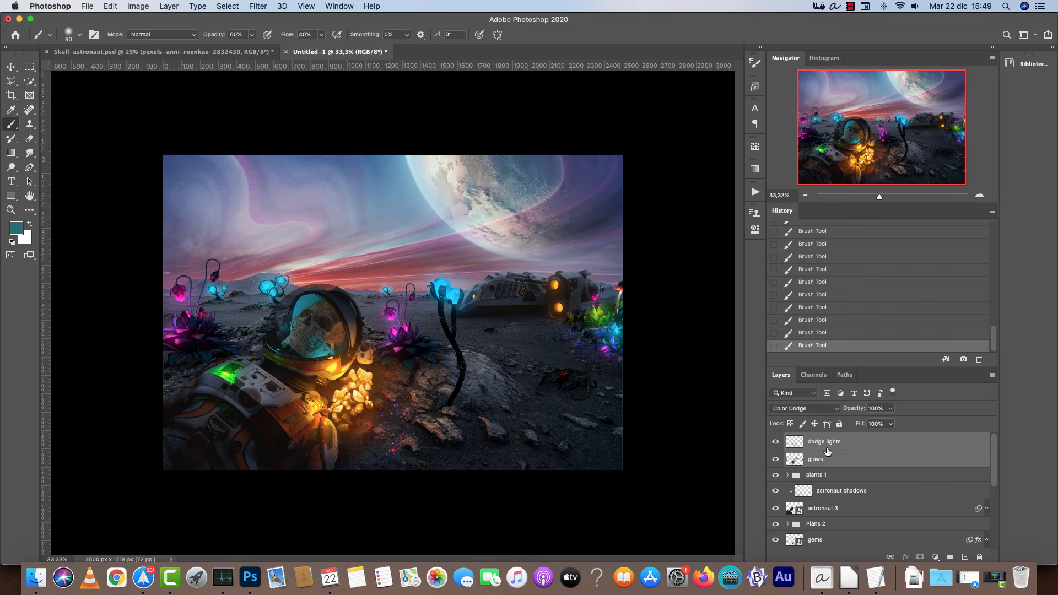
{"action": "key", "text": "super+g"}
Toggle the new group's visibility to compare the image with and without the lights.
{"action": "left_click", "coordinate": [776, 439]}
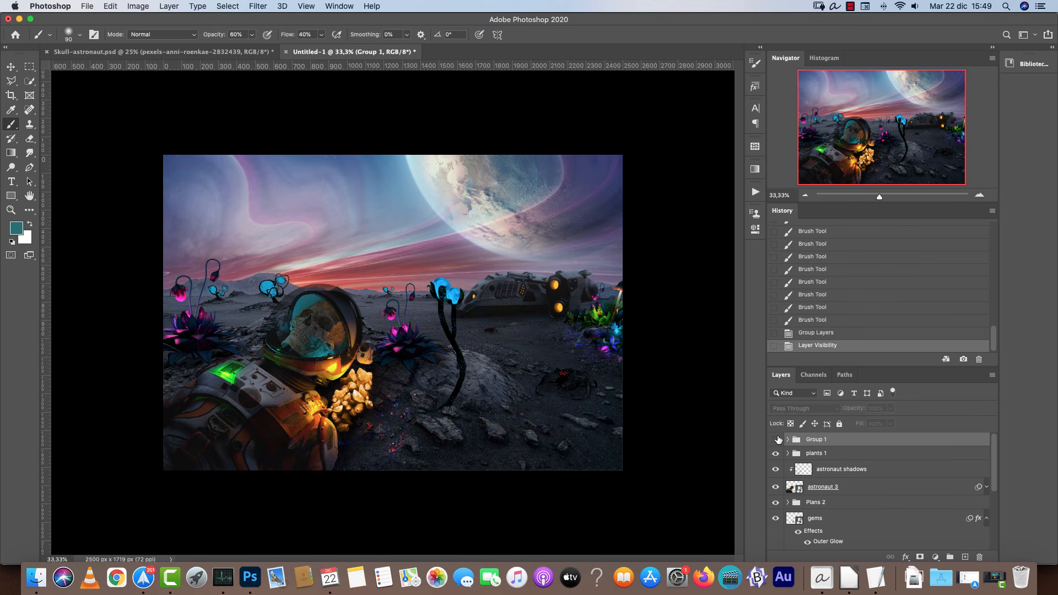
{"action": "left_click", "coordinate": [776, 439]}
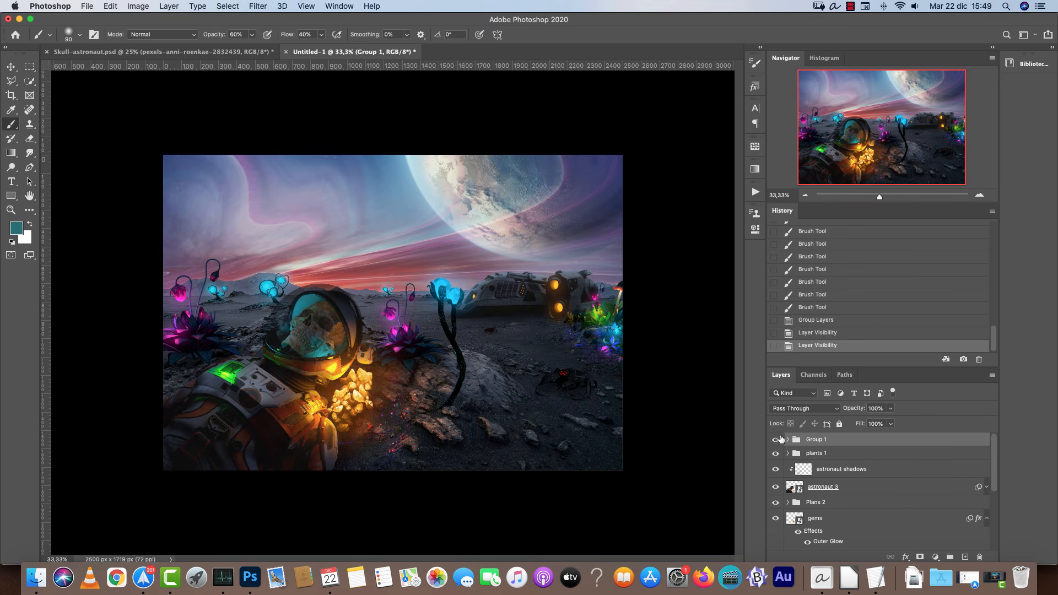
{"action": "left_click", "coordinate": [776, 439]}
{"action": "left_click", "coordinate": [777, 439]}
{"action": "left_click", "coordinate": [778, 440]}
{"action": "left_click", "coordinate": [778, 441]}
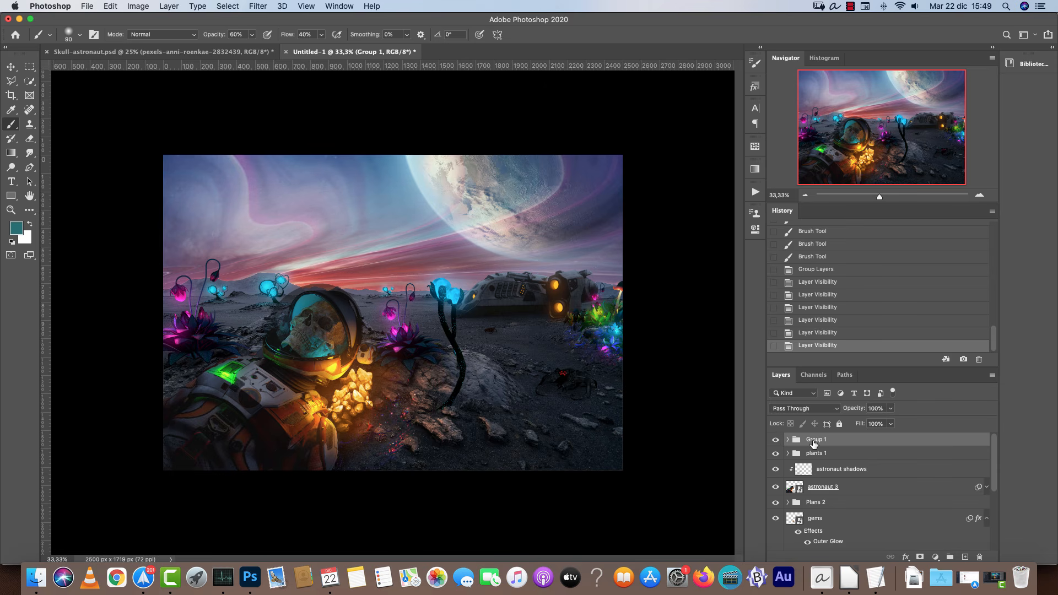
Select the glows layer and paint soft glow with a large brush along the planet's lower edge above the spaceship.
{"action": "left_click", "coordinate": [788, 440]}
{"action": "left_click", "coordinate": [839, 474]}
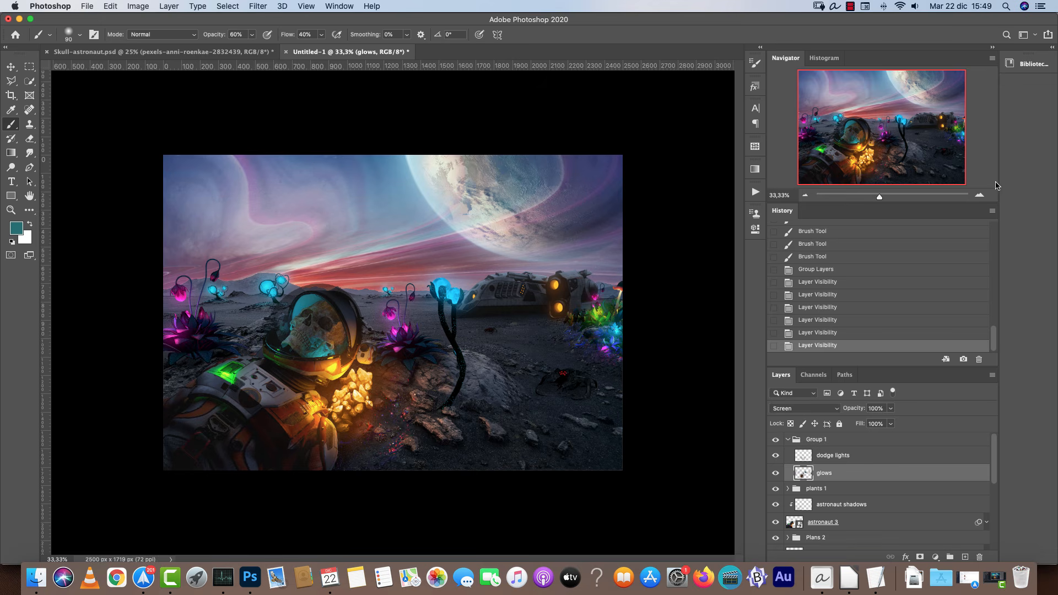
{"action": "key", "text": "super+plus"}
{"action": "key", "text": "super+plus"}
{"action": "left_click_drag", "start_coordinate": [555, 216], "coordinate": [428, 297]}
{"action": "key", "text": "bracketright"}
{"action": "key", "text": "bracketright"}
{"action": "key", "text": "bracketright"}
{"action": "key", "text": "bracketright"}
{"action": "key", "text": "bracketright"}
{"action": "key", "text": "bracketright"}
{"action": "key", "text": "bracketright"}
{"action": "key", "text": "bracketright"}
{"action": "key", "text": "bracketright"}
{"action": "key", "text": "bracketright"}
{"action": "key", "text": "bracketright"}
{"action": "key", "text": "bracketright"}
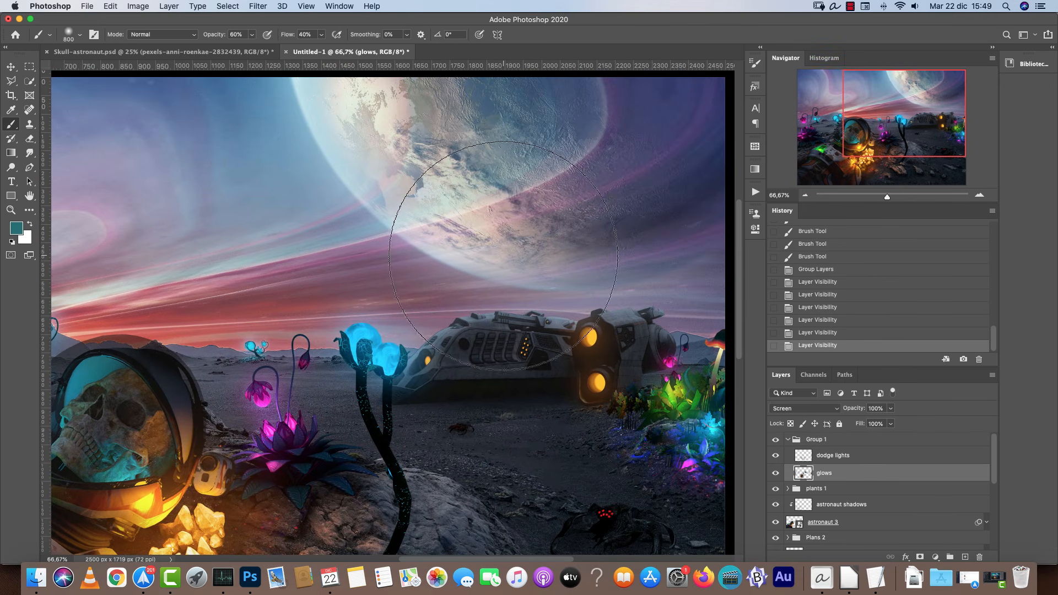
{"action": "left_click", "coordinate": [557, 269], "text": "alt"}
{"action": "left_click", "coordinate": [657, 221], "text": "alt"}
{"action": "left_click", "coordinate": [523, 270]}
{"action": "key", "text": "bracketleft"}
{"action": "key", "text": "bracketleft"}
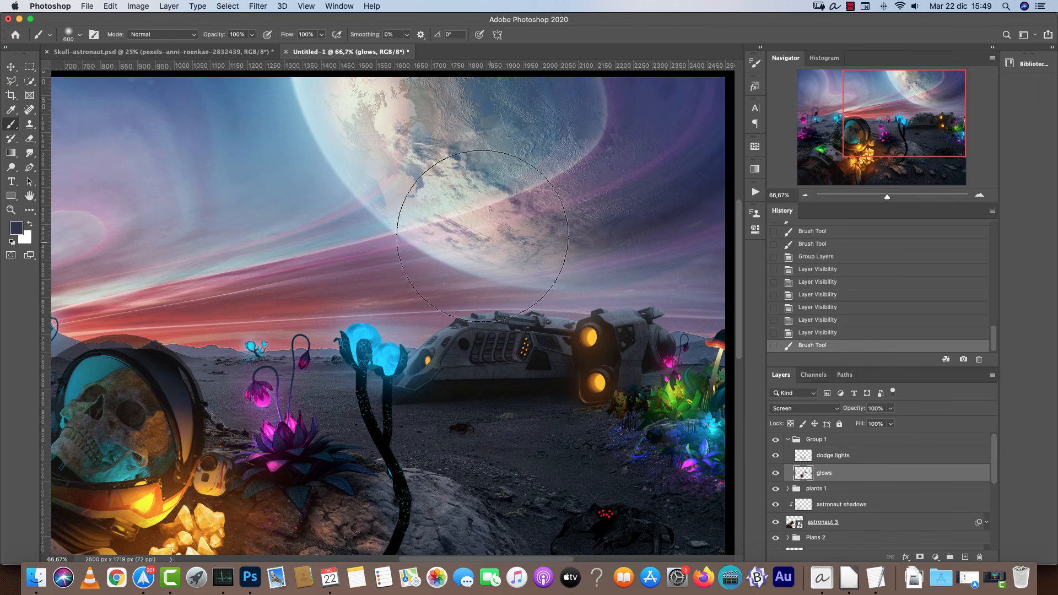
{"action": "left_click", "coordinate": [530, 269]}
{"action": "left_click", "coordinate": [536, 277]}
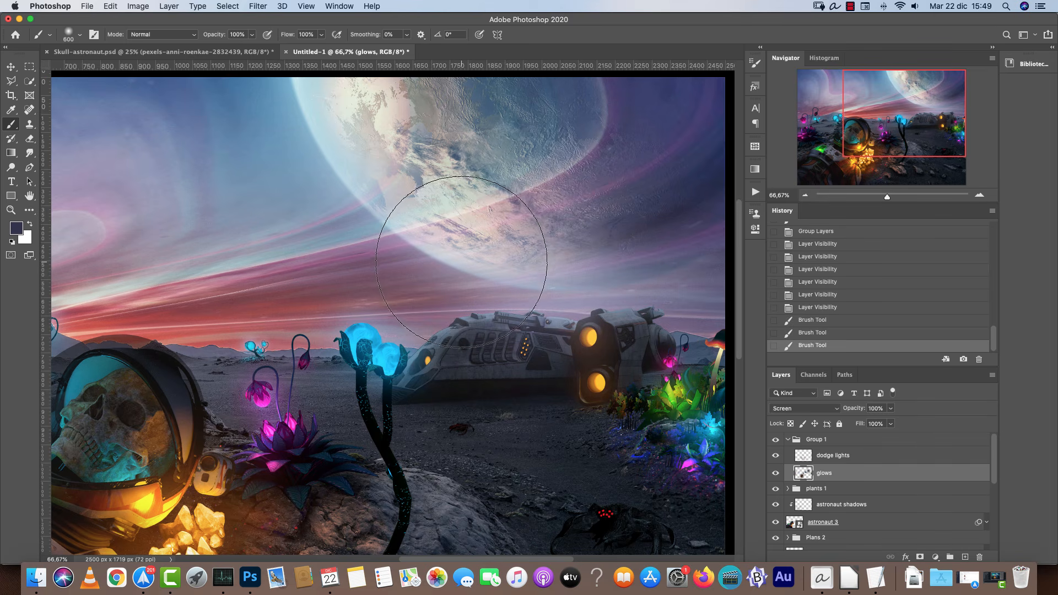
{"action": "left_click", "coordinate": [470, 256]}
{"action": "left_click", "coordinate": [450, 247]}
Paint soft pink glow into the sky above the left-hand plants, undoing one oversized dab.
{"action": "scroll", "coordinate": [448, 247], "scroll_direction": "left", "scroll_amount": 10}
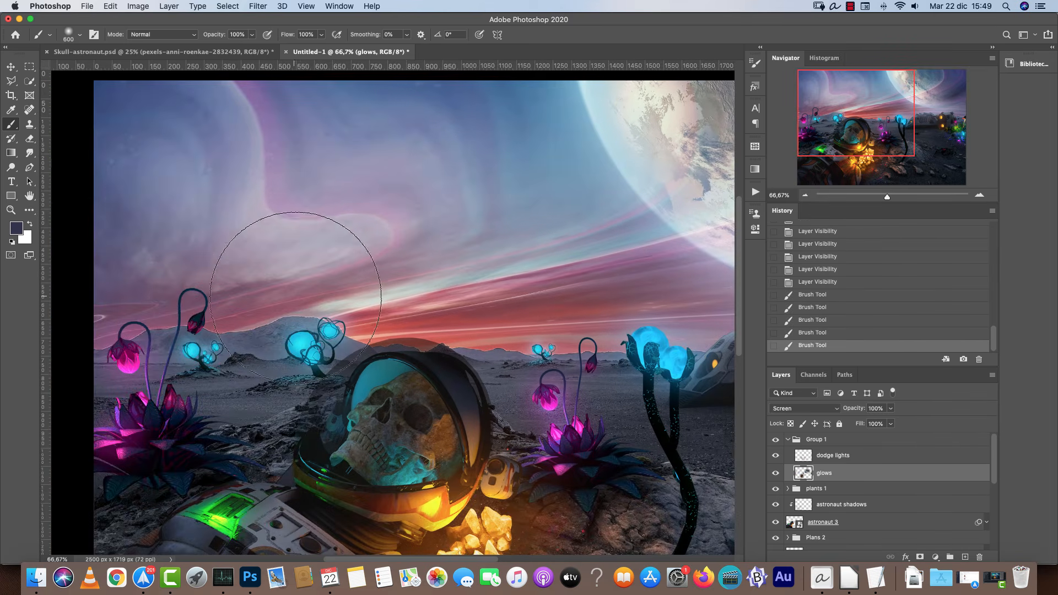
{"action": "key", "text": "bracketleft"}
{"action": "key", "text": "bracketleft"}
{"action": "left_click", "coordinate": [307, 283], "text": "alt"}
{"action": "left_click", "coordinate": [308, 292]}
{"action": "key", "text": "bracketright"}
{"action": "key", "text": "bracketright"}
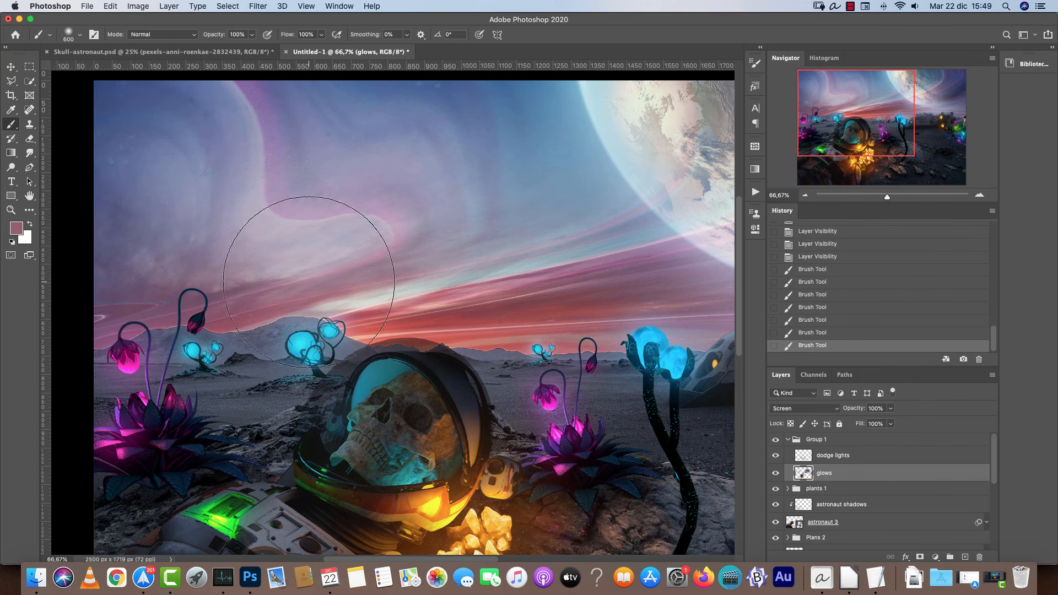
{"action": "left_click", "coordinate": [239, 297]}
{"action": "key", "text": "super+z"}
{"action": "key", "text": "bracketleft"}
{"action": "key", "text": "bracketleft"}
{"action": "key", "text": "bracketleft"}
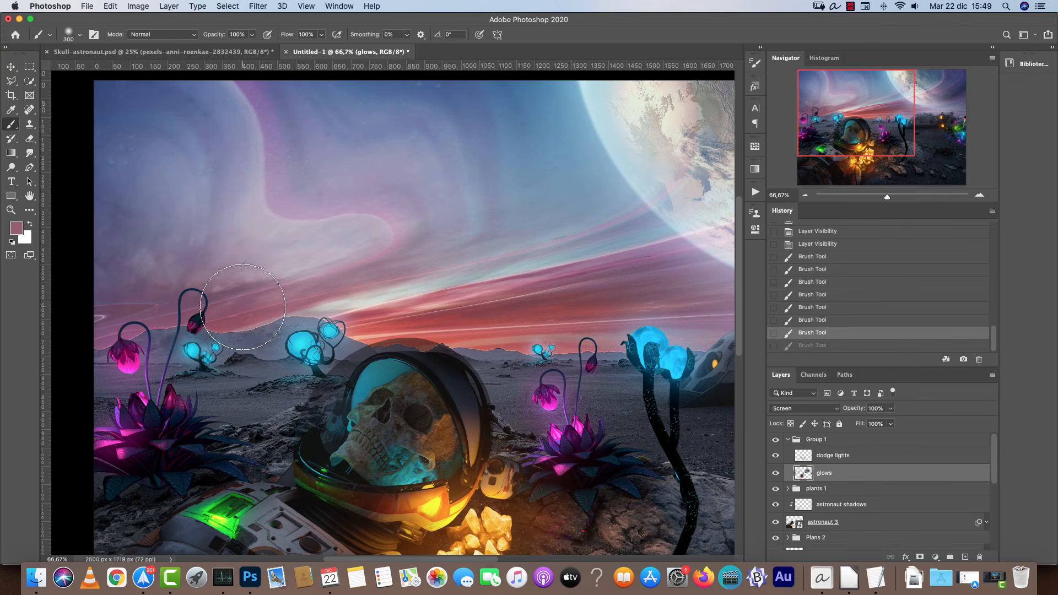
{"action": "left_click", "coordinate": [255, 313]}
{"action": "left_click", "coordinate": [368, 303]}
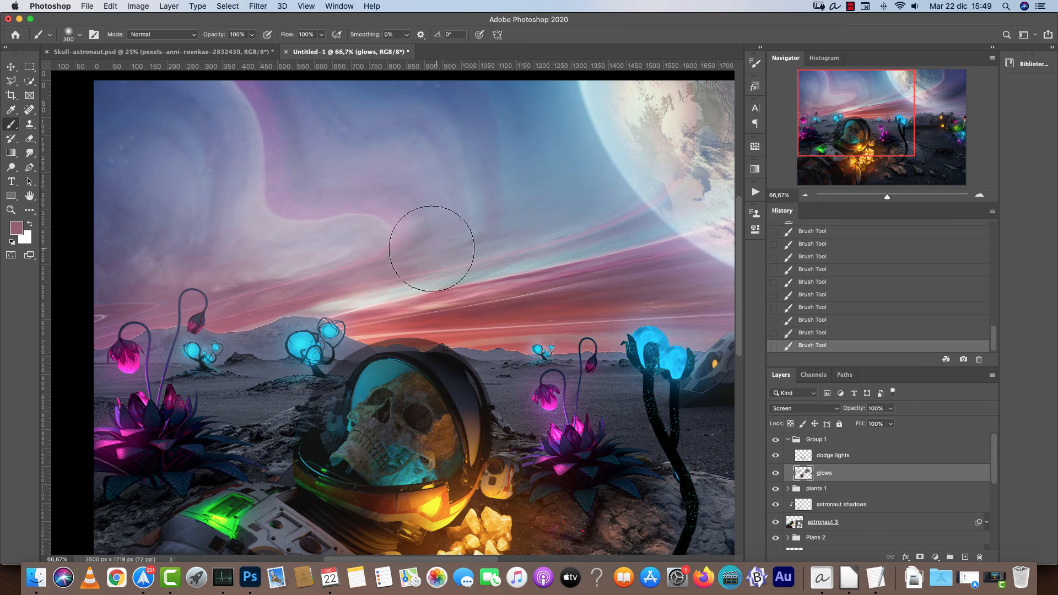
Paint pale glow in the sky around the planet's rim, undoing one stroke along the way.
{"action": "key", "text": "bracketleft"}
{"action": "left_click_drag", "start_coordinate": [694, 301], "coordinate": [419, 310]}
{"action": "key", "text": "bracketright"}
{"action": "key", "text": "bracketright"}
{"action": "key", "text": "bracketright"}
{"action": "left_click", "coordinate": [364, 201], "text": "alt"}
{"action": "key", "text": "bracketright"}
{"action": "left_click", "coordinate": [355, 186]}
{"action": "left_click", "coordinate": [316, 121]}
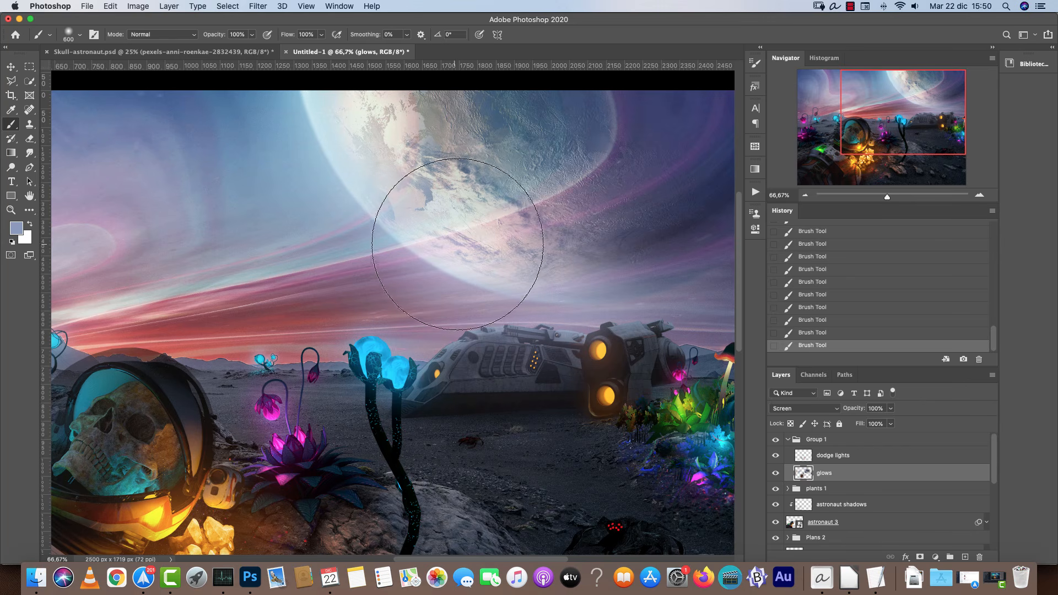
{"action": "key", "text": "super+z"}
{"action": "left_click", "coordinate": [509, 243], "text": "alt"}
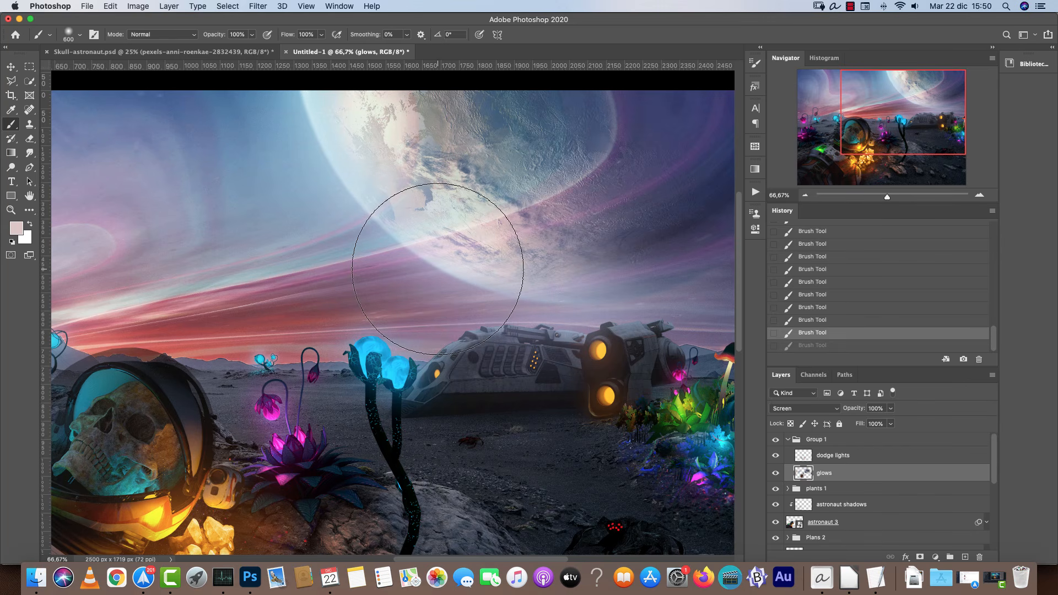
{"action": "left_click", "coordinate": [421, 243]}
Collapse the lights group and toggle its visibility to compare the new glows.
{"action": "left_click", "coordinate": [805, 195]}
{"action": "left_click", "coordinate": [805, 195]}
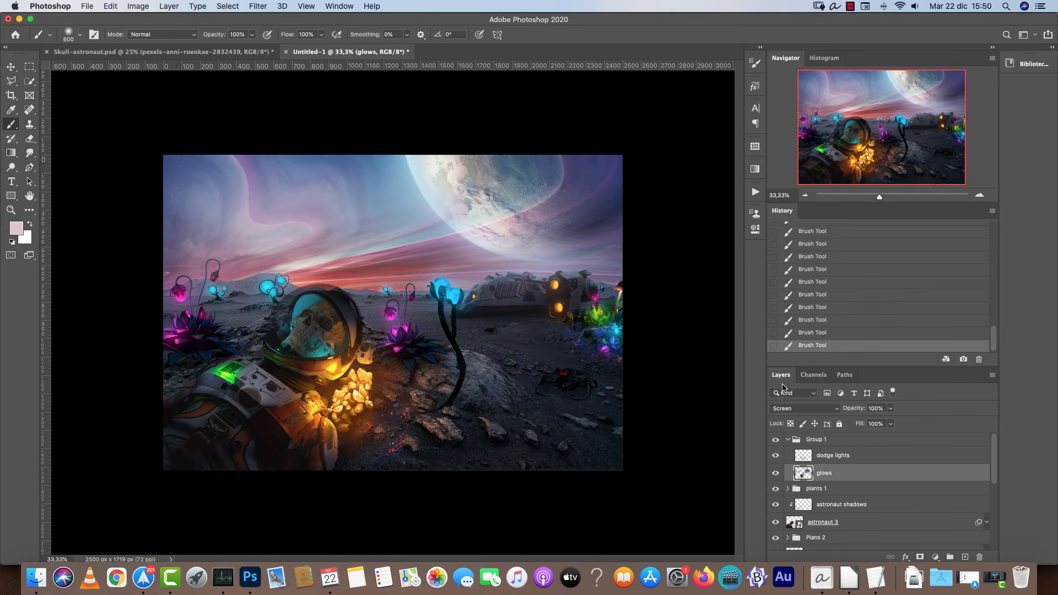
{"action": "left_click", "coordinate": [788, 440]}
{"action": "left_click", "coordinate": [776, 439]}
{"action": "left_click", "coordinate": [776, 440]}
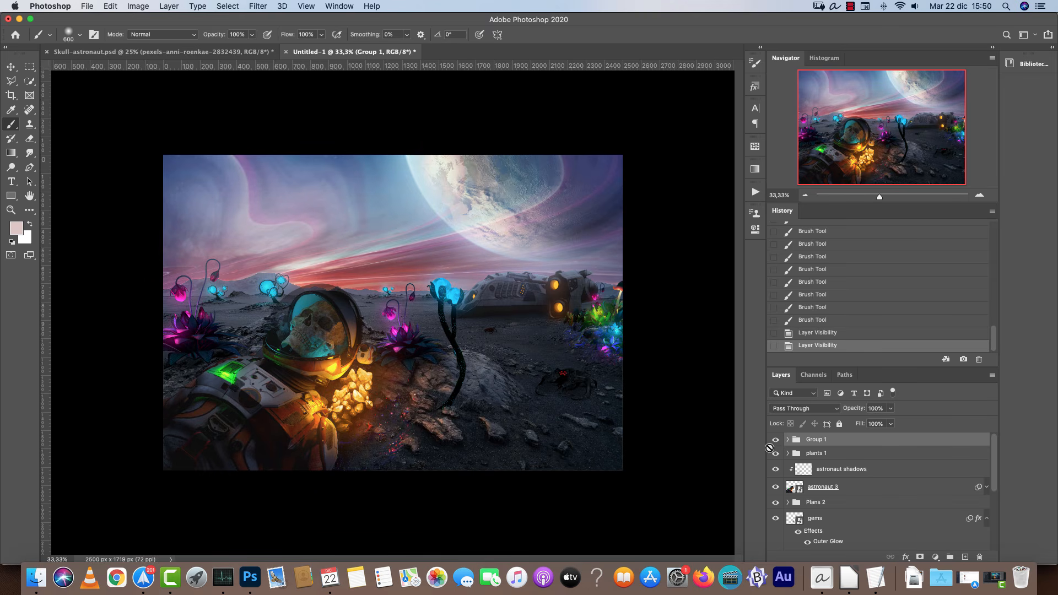
Inspect the Skull-astronaut.psd reference document up close around the helmet and glowing plants.
{"action": "left_click", "coordinate": [226, 53]}
{"action": "key", "text": "super+plus"}
{"action": "key", "text": "super+plus"}
{"action": "key", "text": "super+plus"}
{"action": "key", "text": "super+plus"}
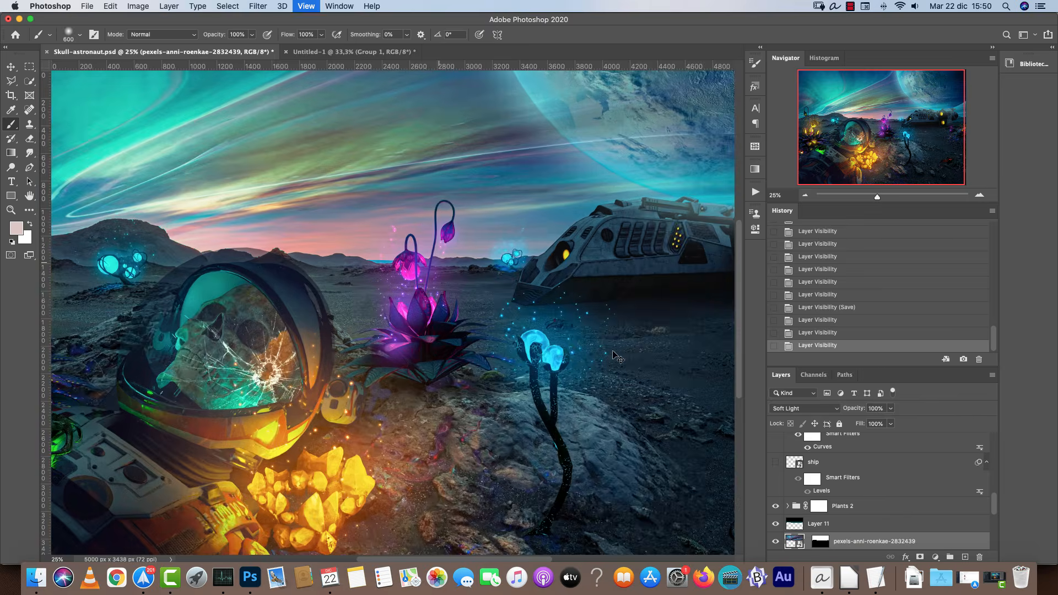
{"action": "left_click_drag", "start_coordinate": [548, 368], "coordinate": [447, 400]}
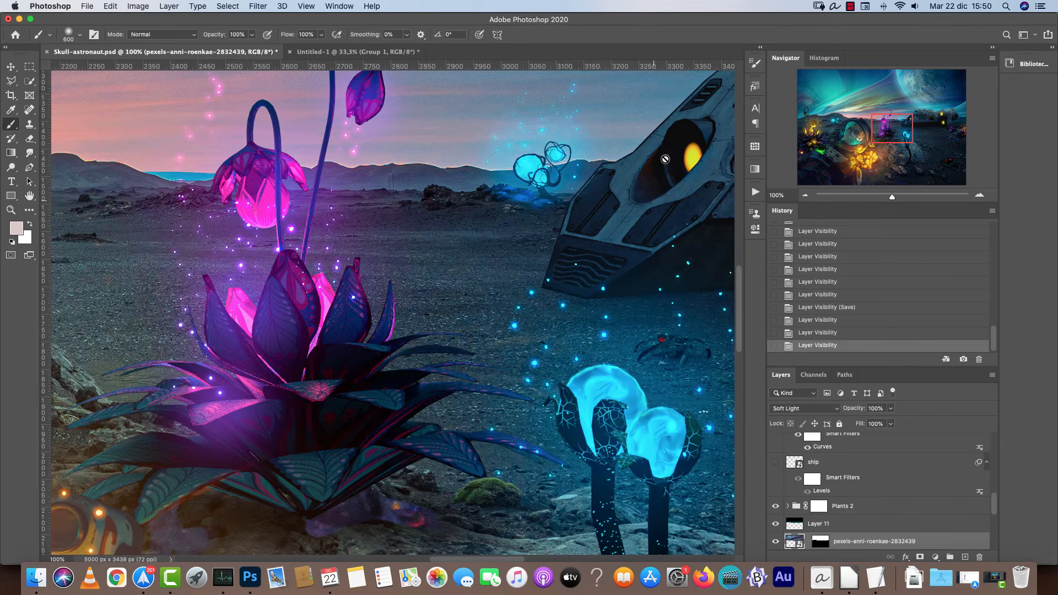
{"action": "scroll", "coordinate": [447, 400], "scroll_direction": "left", "scroll_amount": 6}
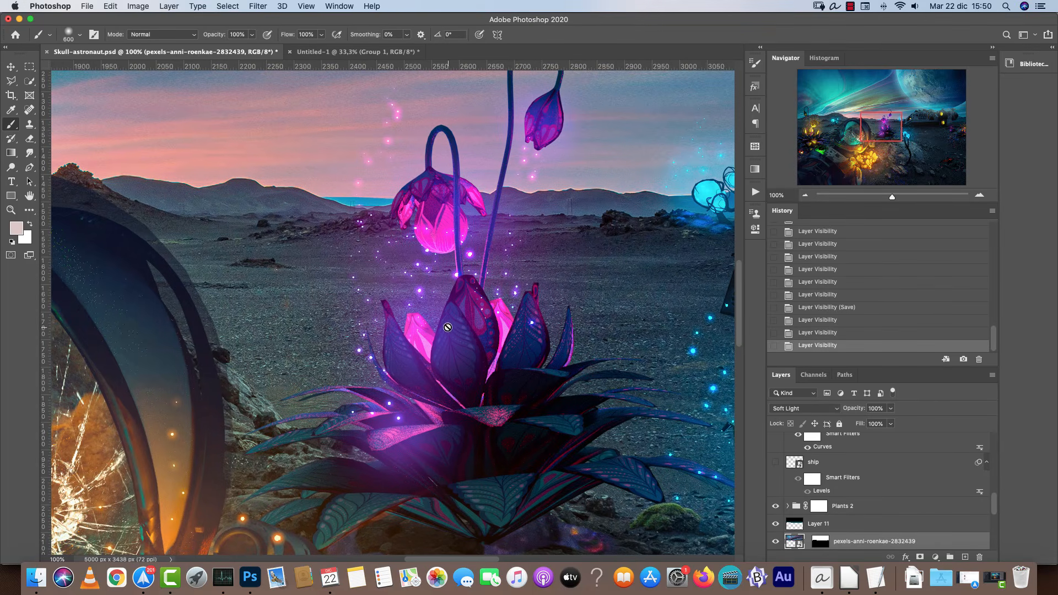
{"action": "scroll", "coordinate": [407, 369], "scroll_direction": "left", "scroll_amount": 5}
{"action": "scroll", "coordinate": [406, 369], "scroll_direction": "down", "scroll_amount": 2}
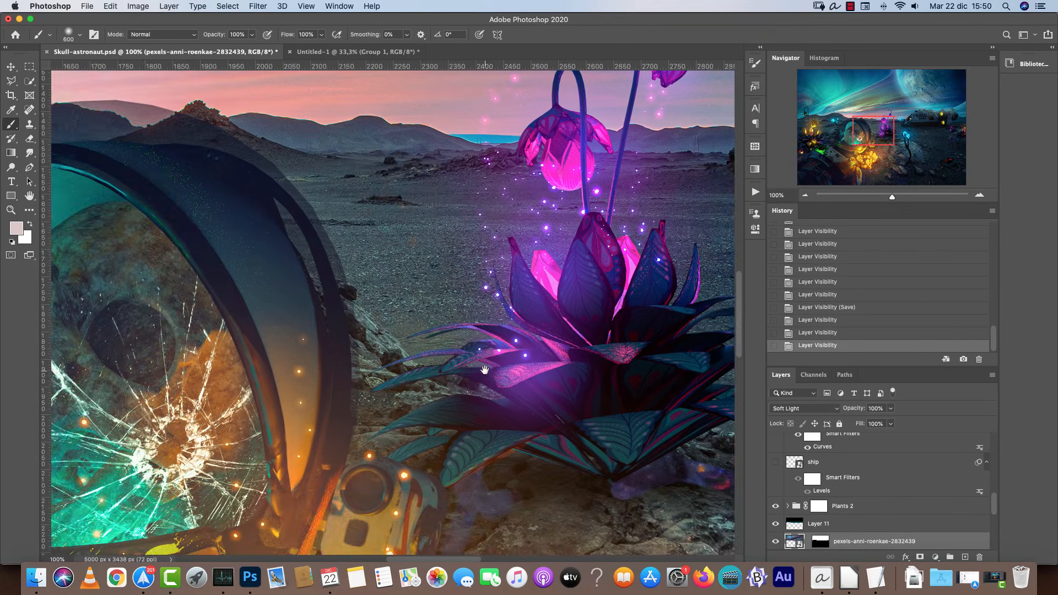
{"action": "left_click_drag", "start_coordinate": [432, 387], "coordinate": [632, 273]}
{"action": "left_click_drag", "start_coordinate": [426, 289], "coordinate": [595, 285]}
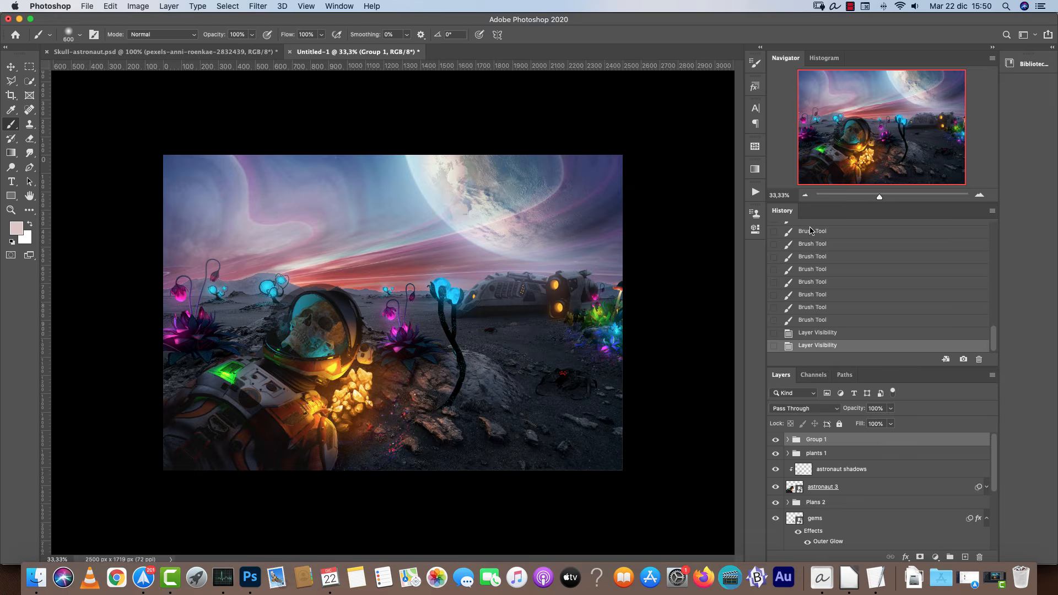
Open the Depositphotos_3885755_original shattered-glass image, copy all of it and close it.
{"action": "key", "text": "super+o"}
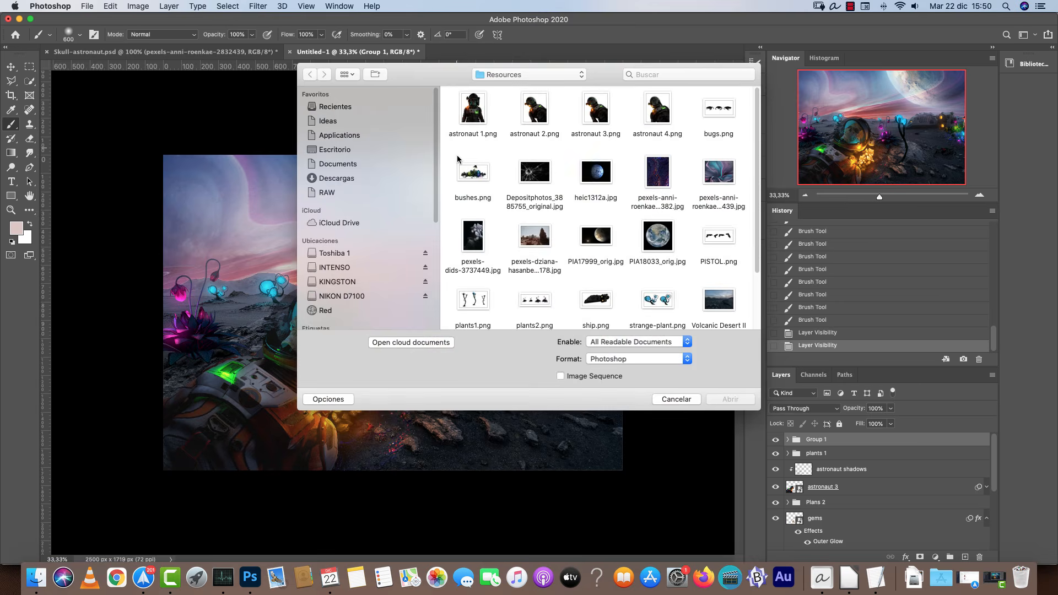
{"action": "left_click", "coordinate": [543, 174]}
{"action": "left_click", "coordinate": [736, 398]}
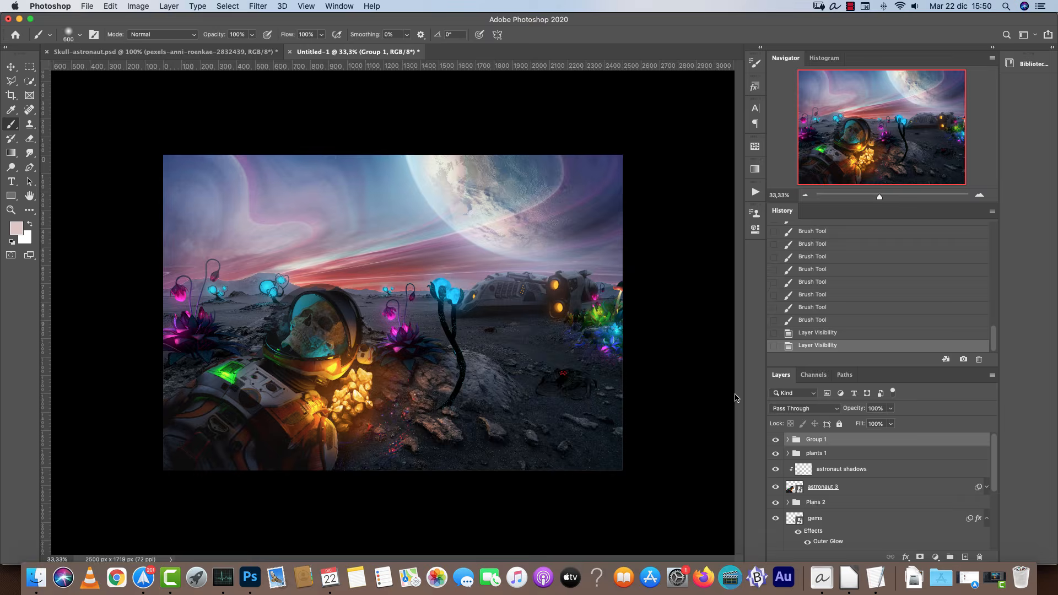
{"action": "key", "text": "super+a"}
{"action": "key", "text": "super+x"}
{"action": "key", "text": "super+w"}
Rename the group containing the dodge lights and glows as Lights.
{"action": "key", "text": "super+d"}
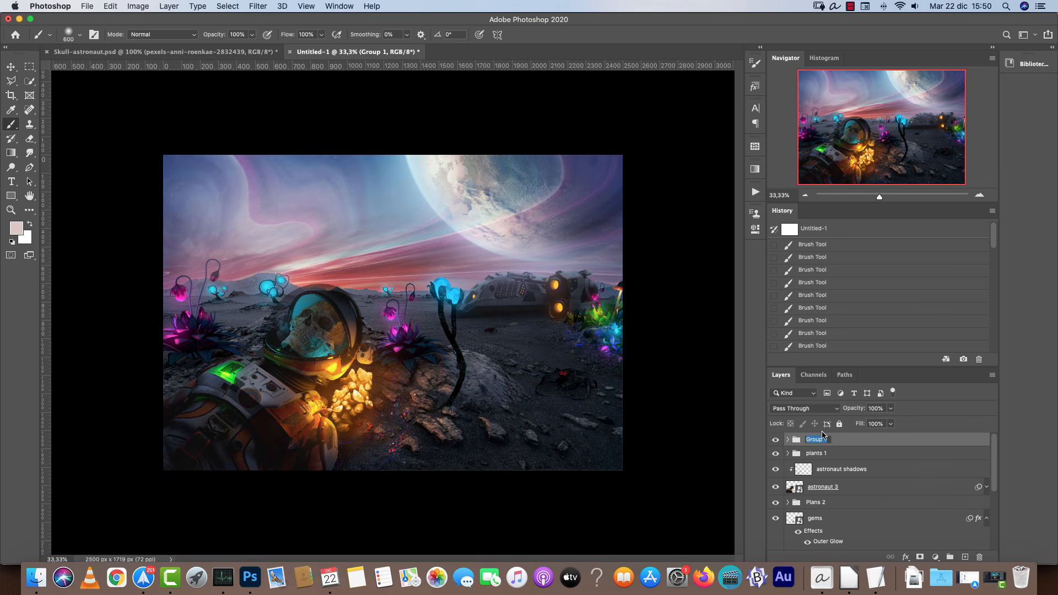
{"action": "type", "text": "Lights"}
{"action": "key", "text": "Return"}
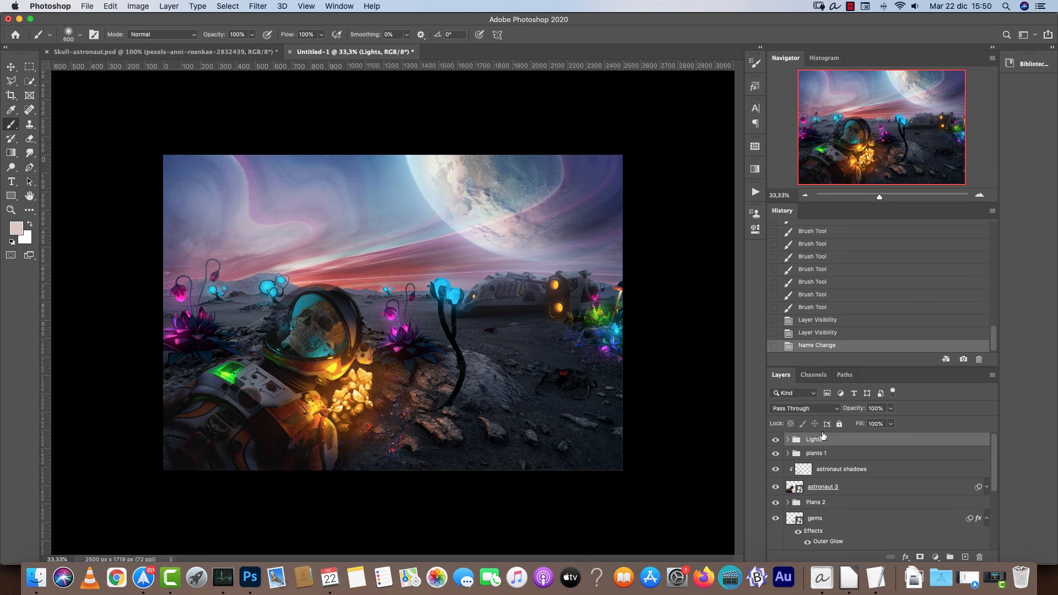
Paste the glass image above the astronaut 3 layer and name it shattered glass.
{"action": "mouse_move", "coordinate": [995, 449]}
{"action": "left_mouse_down"}
{"action": "mouse_move", "coordinate": [993, 528]}
{"action": "mouse_move", "coordinate": [993, 451]}
{"action": "left_mouse_up"}
{"action": "left_click", "coordinate": [909, 460]}
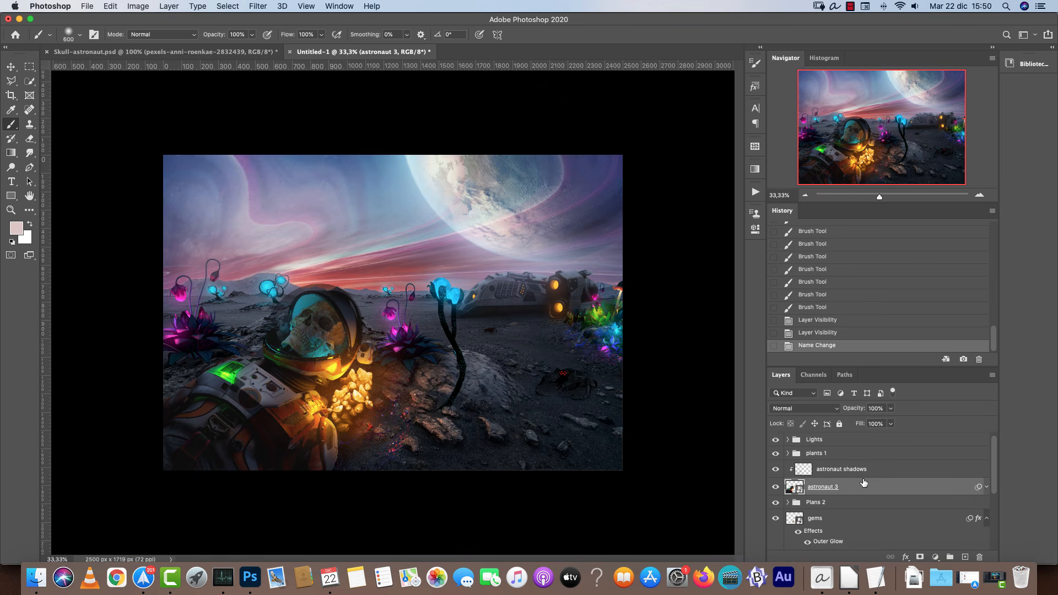
{"action": "key", "text": "cmd+v"}
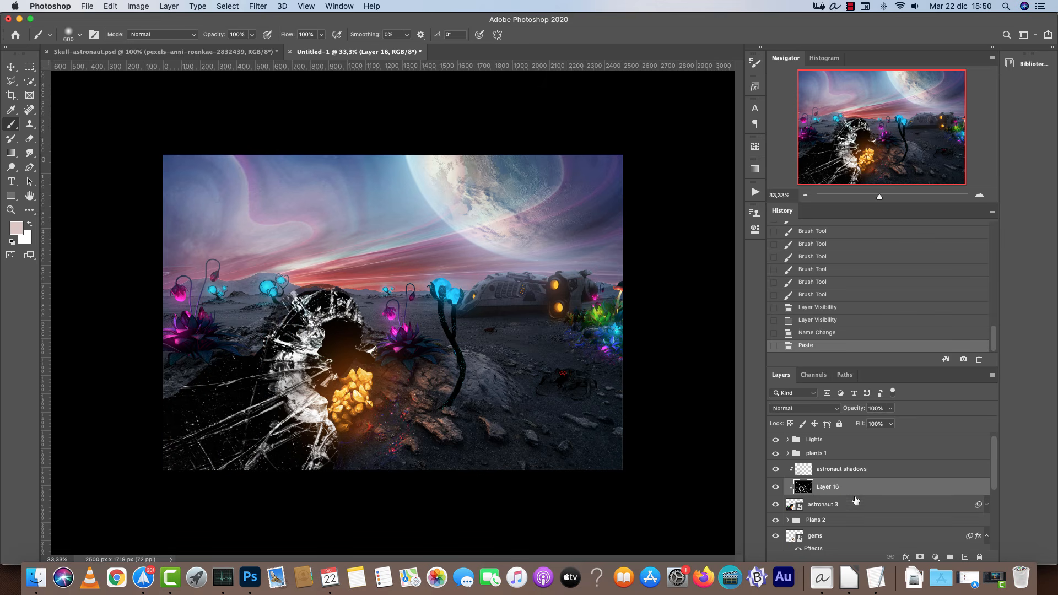
{"action": "type", "text": "shattered glass"}
{"action": "key", "text": "Return"}
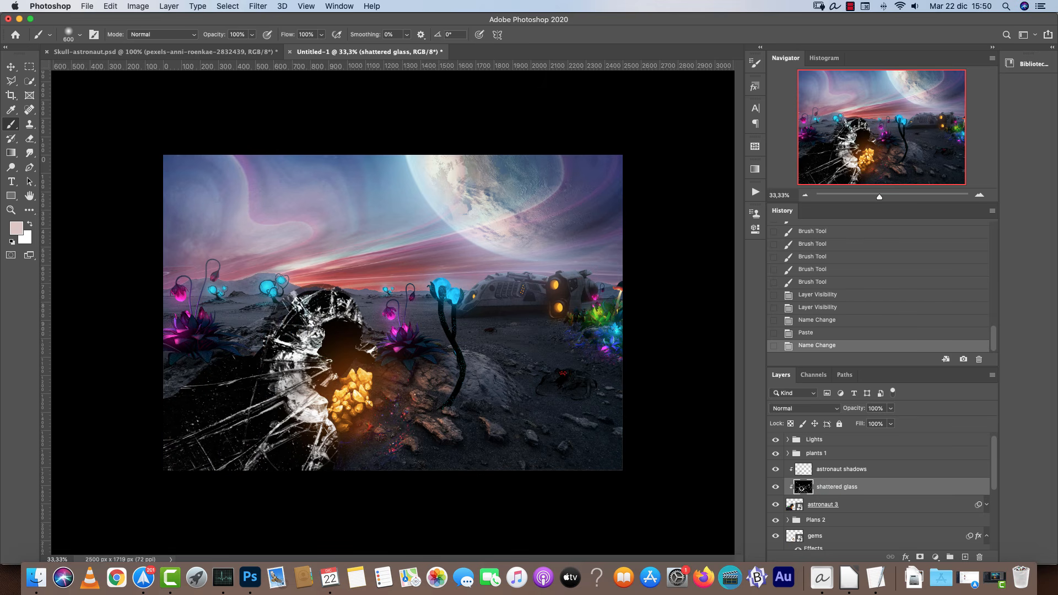
Scale the shattered glass down, flip it horizontally and place it over the helmet visor.
{"action": "key", "text": "super+t"}
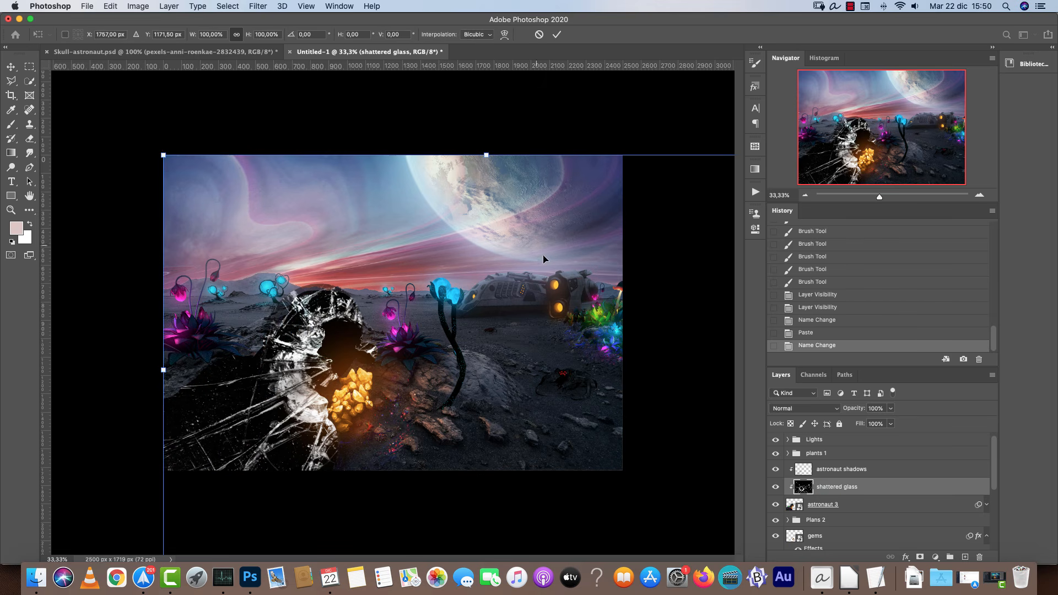
{"action": "left_click_drag", "start_coordinate": [486, 155], "coordinate": [556, 470]}
{"action": "left_click_drag", "start_coordinate": [530, 519], "coordinate": [389, 281]}
{"action": "right_click", "coordinate": [352, 332]}
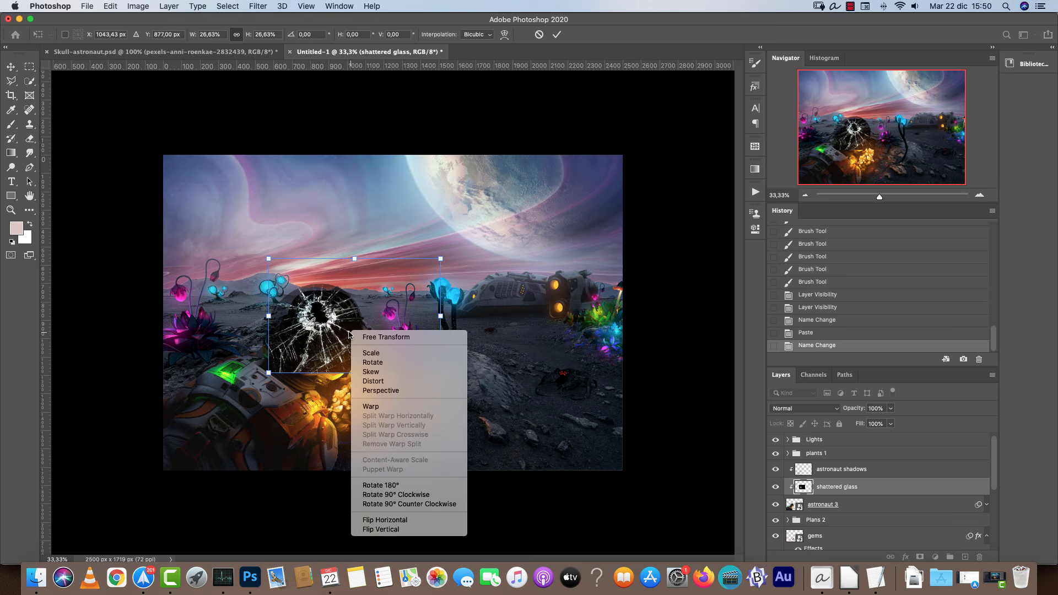
{"action": "left_click", "coordinate": [402, 520]}
{"action": "left_click_drag", "start_coordinate": [440, 259], "coordinate": [367, 309]}
{"action": "key", "text": "Return"}
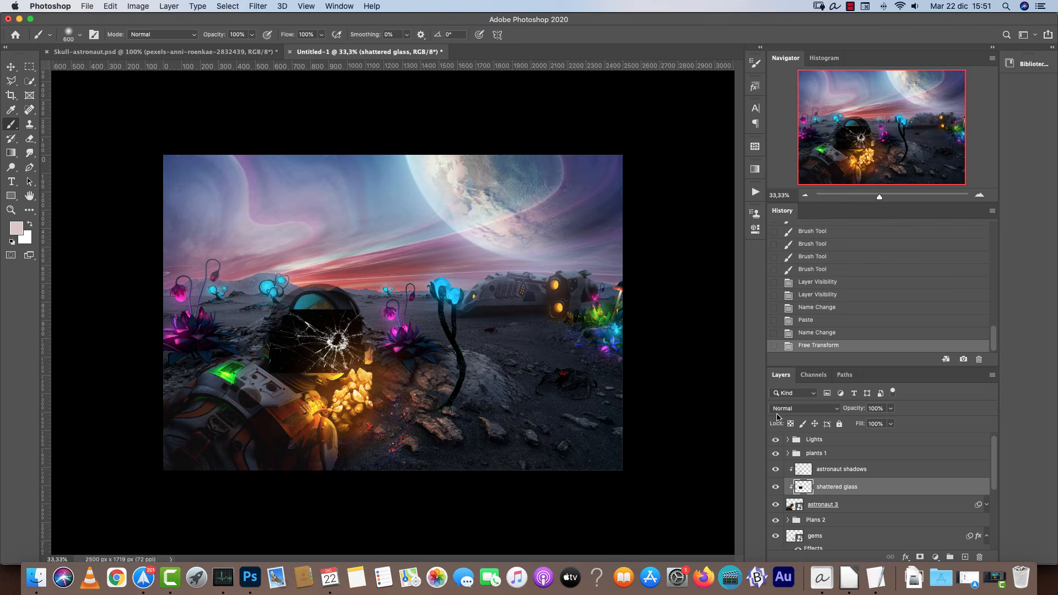
Set the shattered glass layer's blend mode to Screen.
{"action": "left_click", "coordinate": [782, 410]}
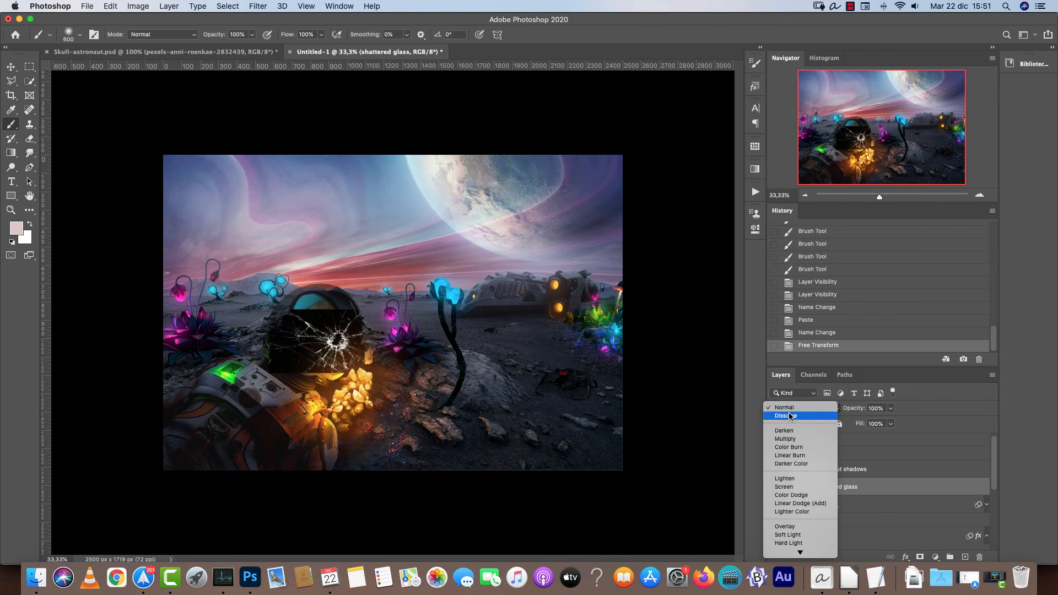
{"action": "left_click", "coordinate": [789, 481]}
{"action": "scroll", "coordinate": [731, 338], "scroll_direction": "up", "scroll_amount": 5}
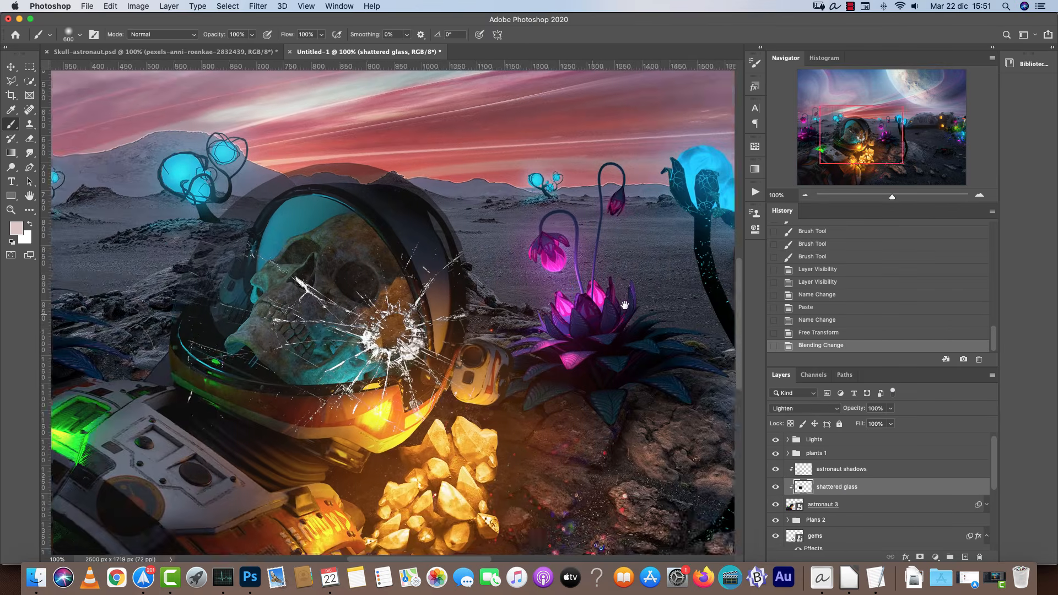
{"action": "left_click", "coordinate": [806, 408]}
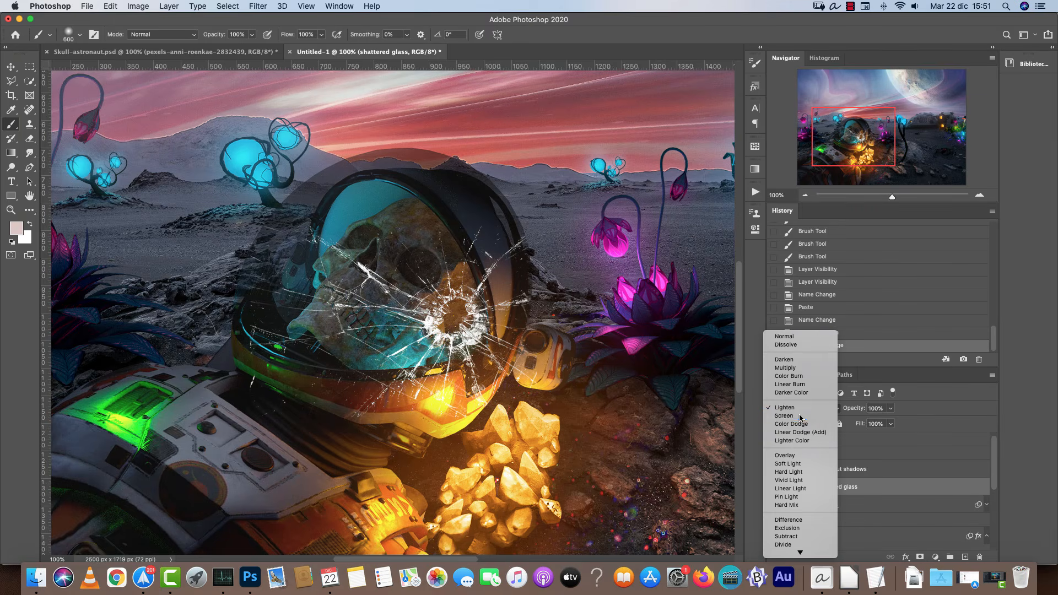
{"action": "left_click", "coordinate": [800, 417]}
Resize and reposition the shattered glass so the crack sits on the visor.
{"action": "key", "text": "super+t"}
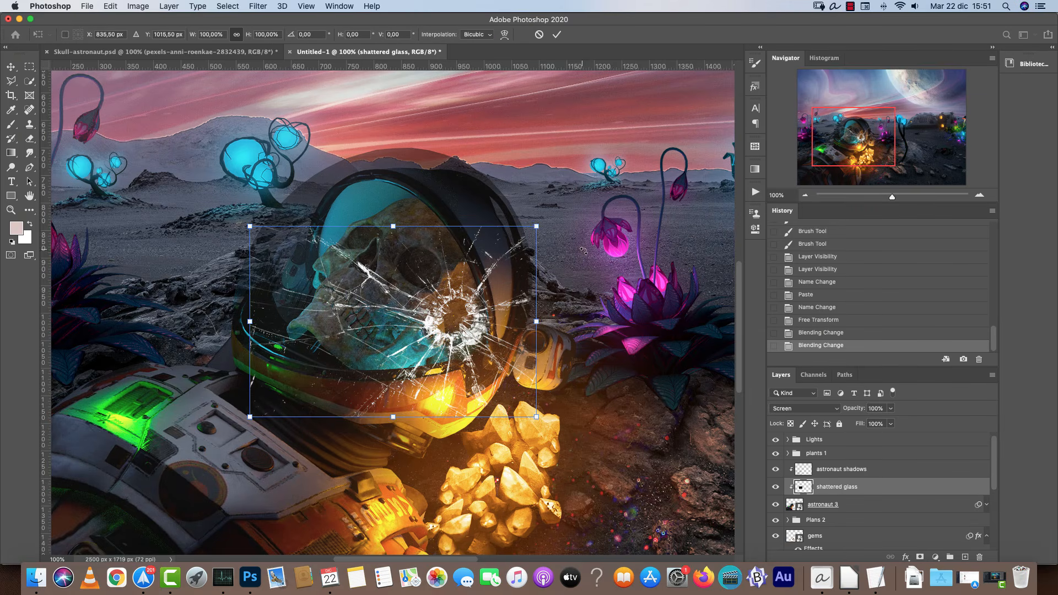
{"action": "left_click_drag", "start_coordinate": [541, 224], "coordinate": [447, 285]}
{"action": "left_click_drag", "start_coordinate": [420, 338], "coordinate": [469, 310]}
{"action": "key", "text": "Return"}
{"action": "key", "text": "b"}
{"action": "left_click", "coordinate": [979, 195]}
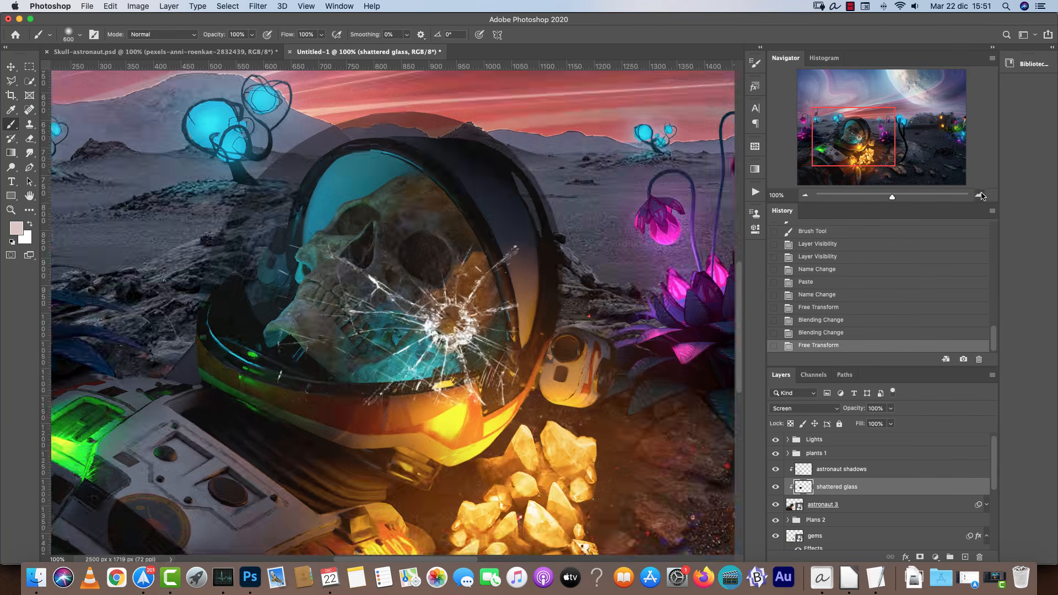
{"action": "left_click", "coordinate": [805, 195]}
{"action": "key", "text": "bracketleft"}
{"action": "key", "text": "bracketleft"}
{"action": "key", "text": "bracketleft"}
{"action": "key", "text": "bracketleft"}
{"action": "key", "text": "bracketleft"}
{"action": "key", "text": "bracketleft"}
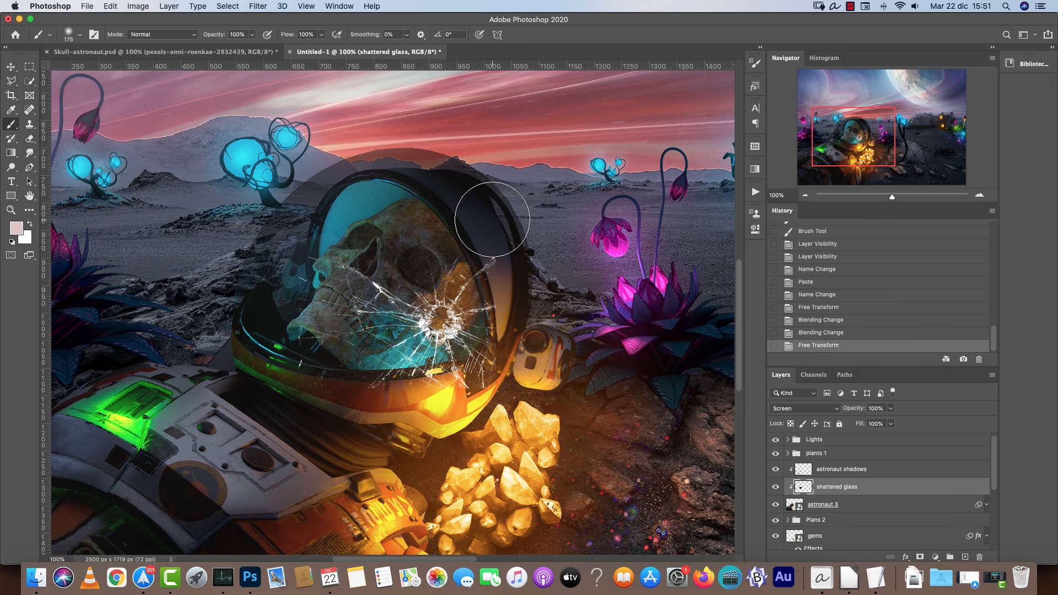
Warp the shattered glass layer so its edges follow the curve of the helmet visor, then commit the transform.
{"action": "key", "text": "ctrl+t"}
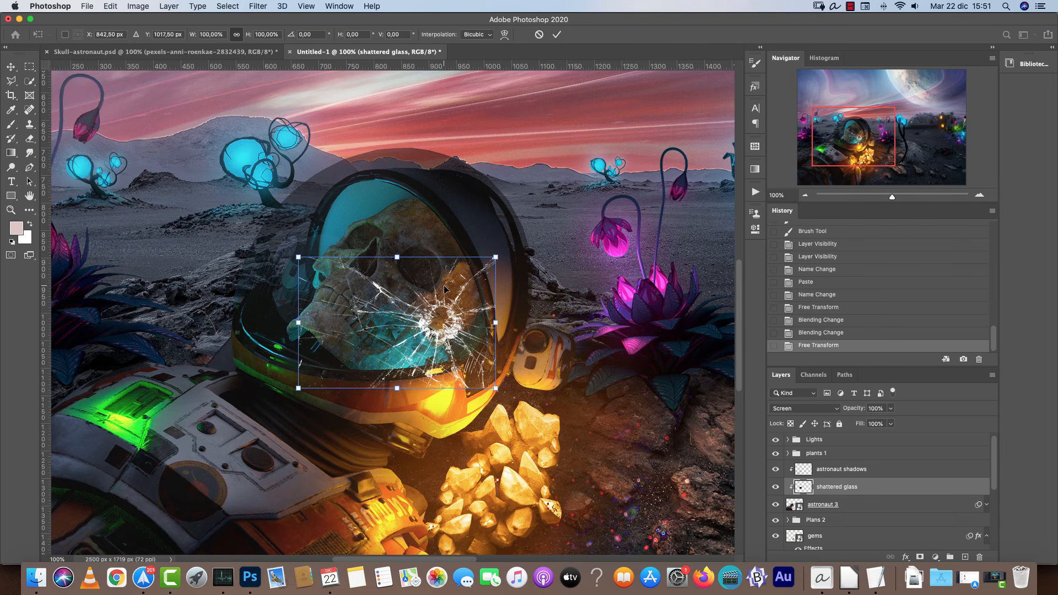
{"action": "mouse_move", "coordinate": [463, 304]}
{"action": "left_mouse_down"}
{"action": "mouse_move", "coordinate": [460, 284]}
{"action": "mouse_move", "coordinate": [458, 302]}
{"action": "left_mouse_up"}
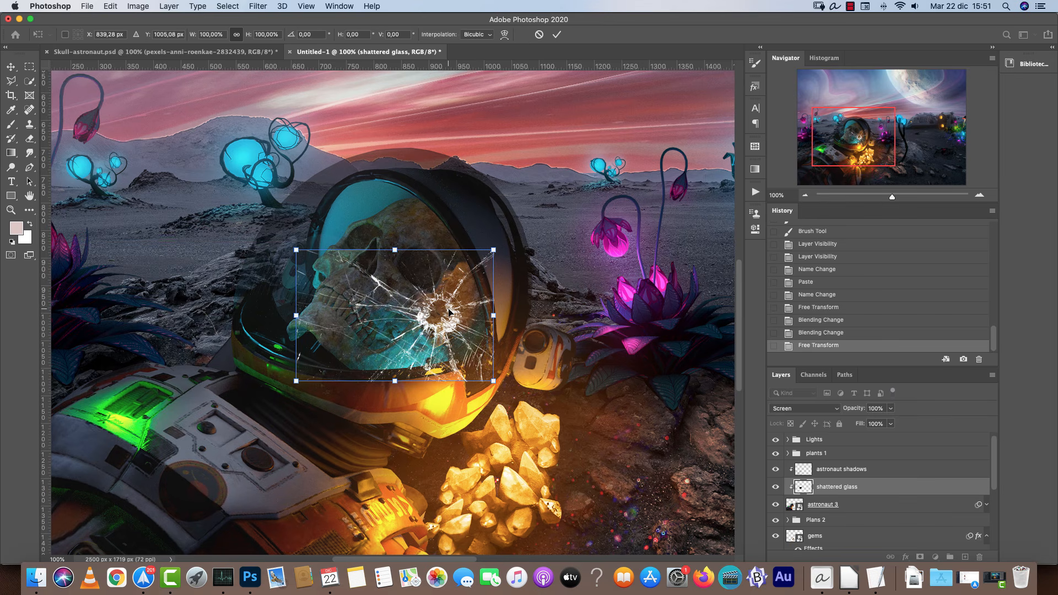
{"action": "right_click", "coordinate": [453, 298]}
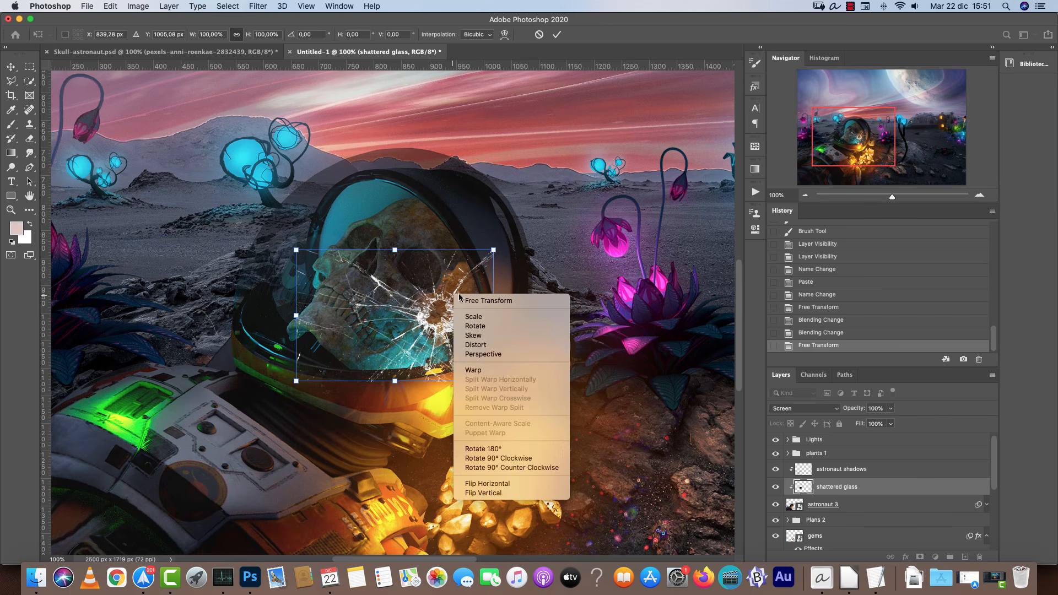
{"action": "left_click", "coordinate": [482, 370]}
{"action": "left_click_drag", "start_coordinate": [492, 250], "coordinate": [460, 221]}
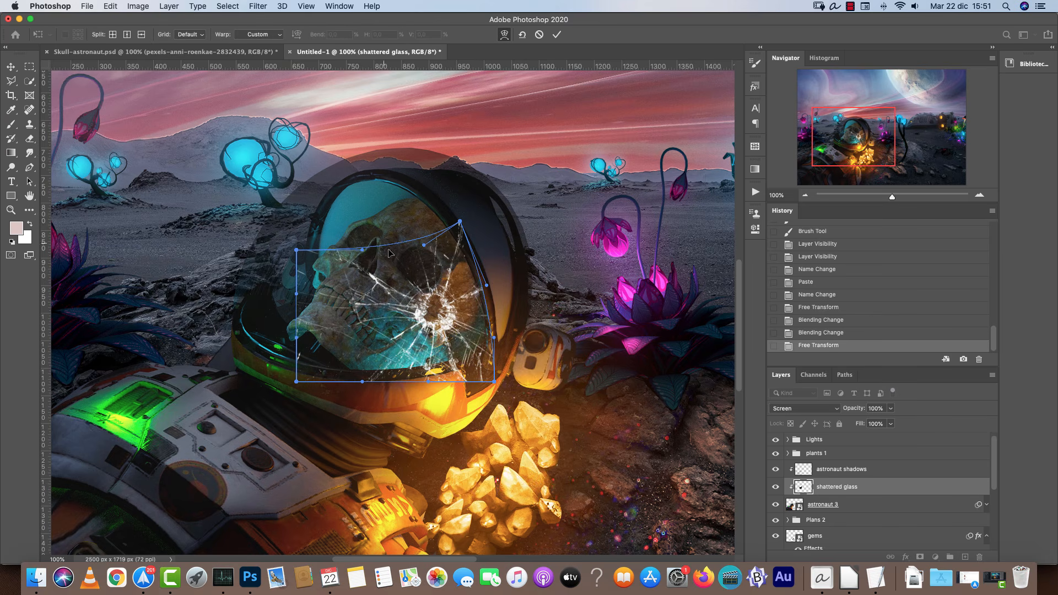
{"action": "left_click_drag", "start_coordinate": [387, 250], "coordinate": [387, 220]}
{"action": "left_click_drag", "start_coordinate": [297, 382], "coordinate": [297, 349]}
{"action": "left_click_drag", "start_coordinate": [493, 381], "coordinate": [494, 354]}
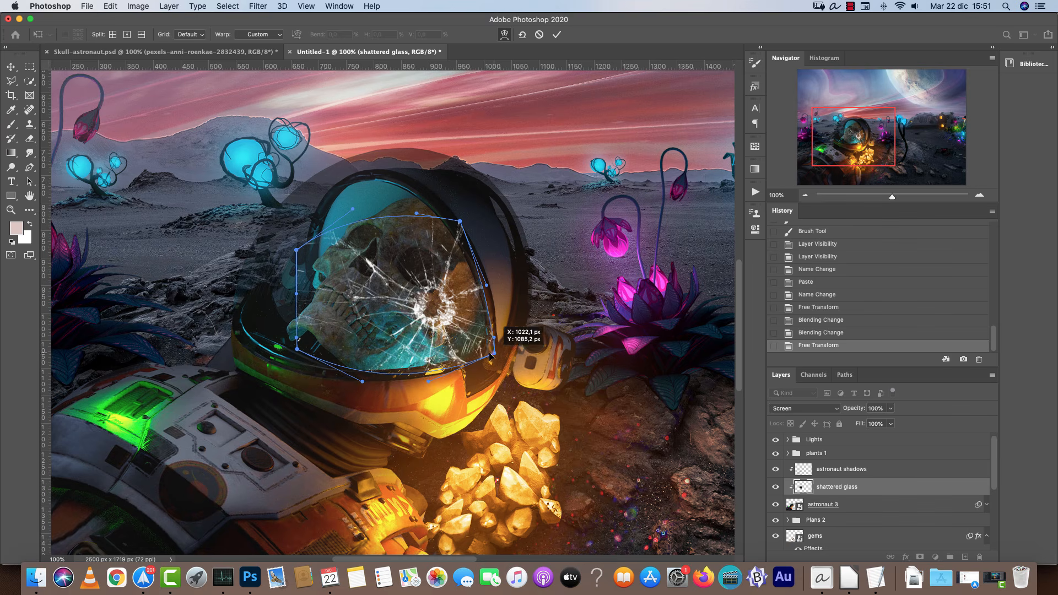
{"action": "left_click_drag", "start_coordinate": [461, 293], "coordinate": [462, 293]}
{"action": "left_click_drag", "start_coordinate": [385, 241], "coordinate": [412, 253]}
{"action": "left_click_drag", "start_coordinate": [432, 308], "coordinate": [388, 332]}
{"action": "left_click_drag", "start_coordinate": [372, 382], "coordinate": [322, 360]}
{"action": "left_click_drag", "start_coordinate": [298, 251], "coordinate": [306, 223]}
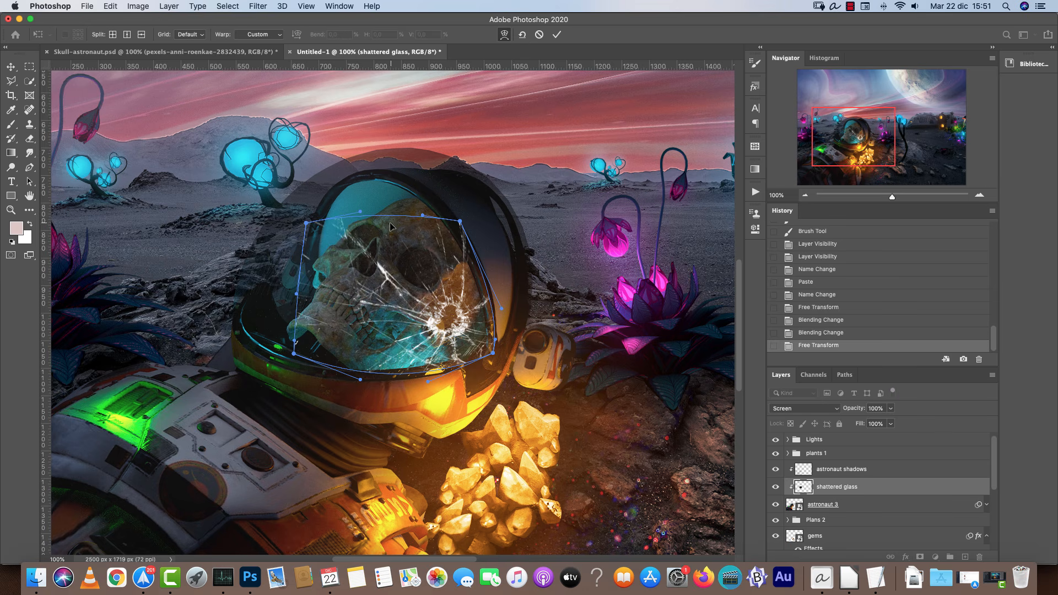
{"action": "left_click_drag", "start_coordinate": [397, 222], "coordinate": [450, 220]}
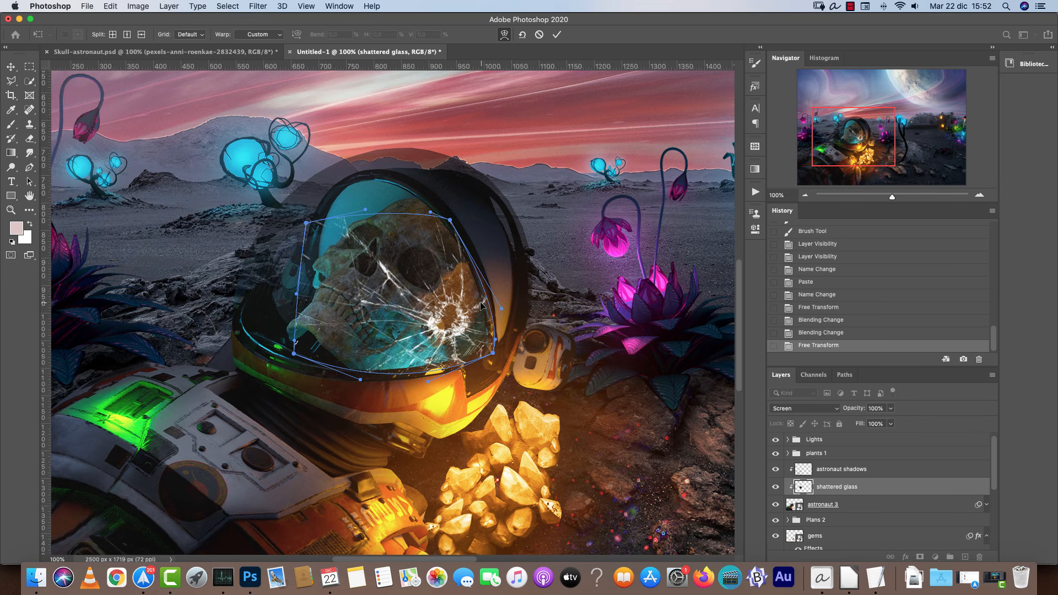
{"action": "left_click_drag", "start_coordinate": [507, 311], "coordinate": [501, 309]}
{"action": "left_click_drag", "start_coordinate": [493, 352], "coordinate": [489, 351]}
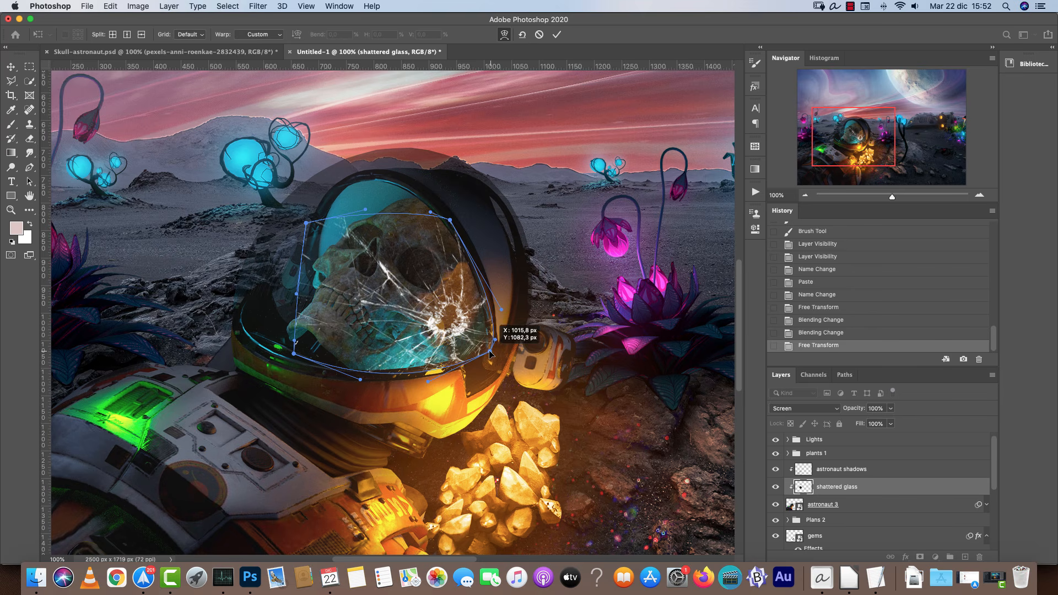
{"action": "key", "text": "Return"}
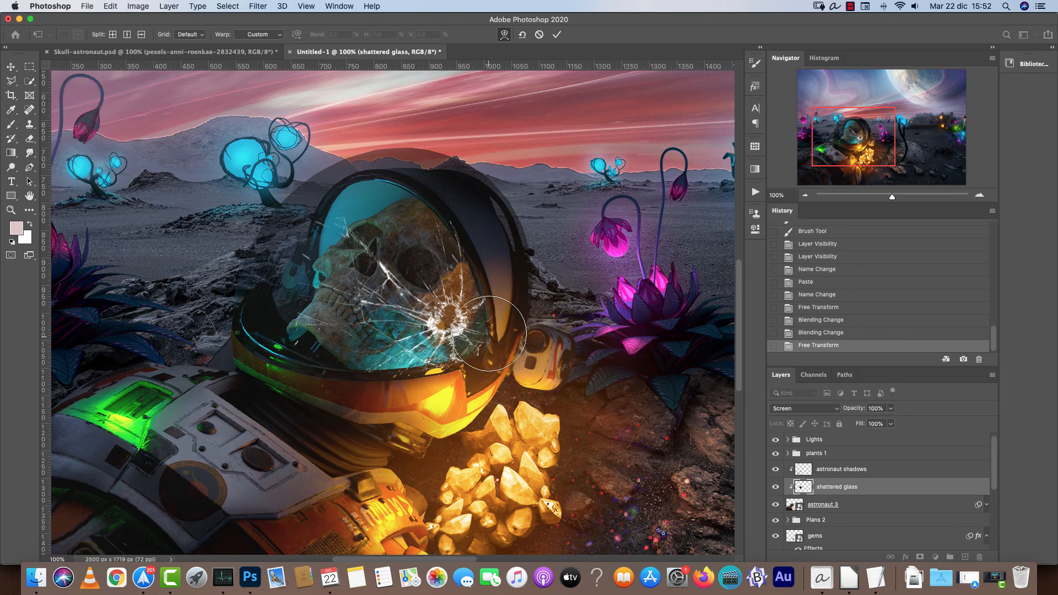
Add a layer mask to the shattered glass layer with the Brush tool ready.
{"action": "key", "text": "b"}
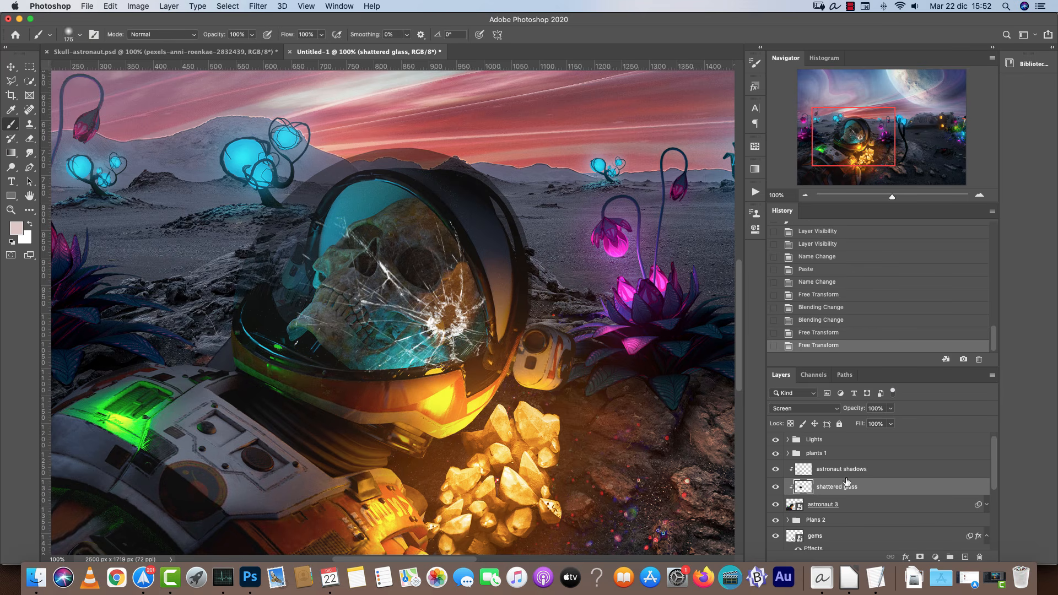
{"action": "left_click", "coordinate": [919, 556]}
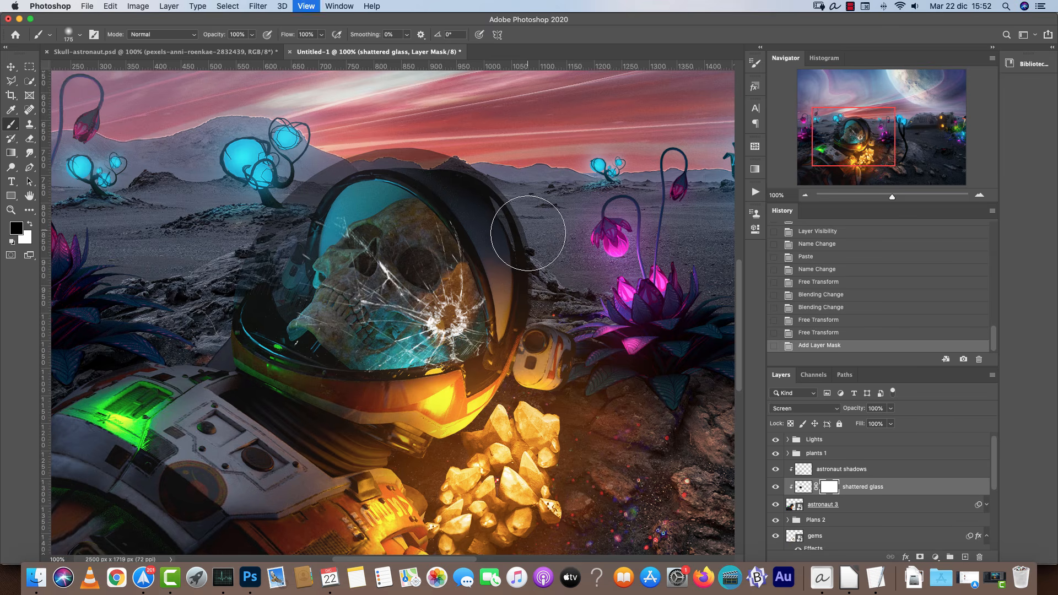
{"action": "scroll", "coordinate": [606, 237], "scroll_direction": "right", "scroll_amount": 5}
{"action": "scroll", "coordinate": [606, 237], "scroll_direction": "up", "scroll_amount": 3}
{"action": "left_click", "coordinate": [755, 63]}
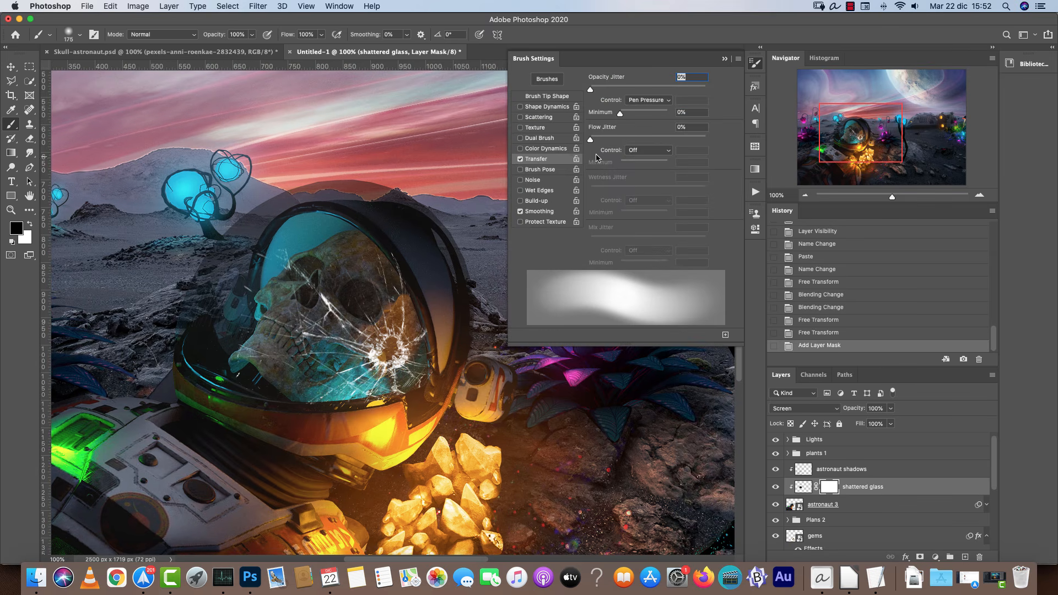
{"action": "left_click", "coordinate": [755, 63]}
Paint black on the shattered glass mask with a small brush to hide the glass outside the visor.
{"action": "key", "text": "bracketleft"}
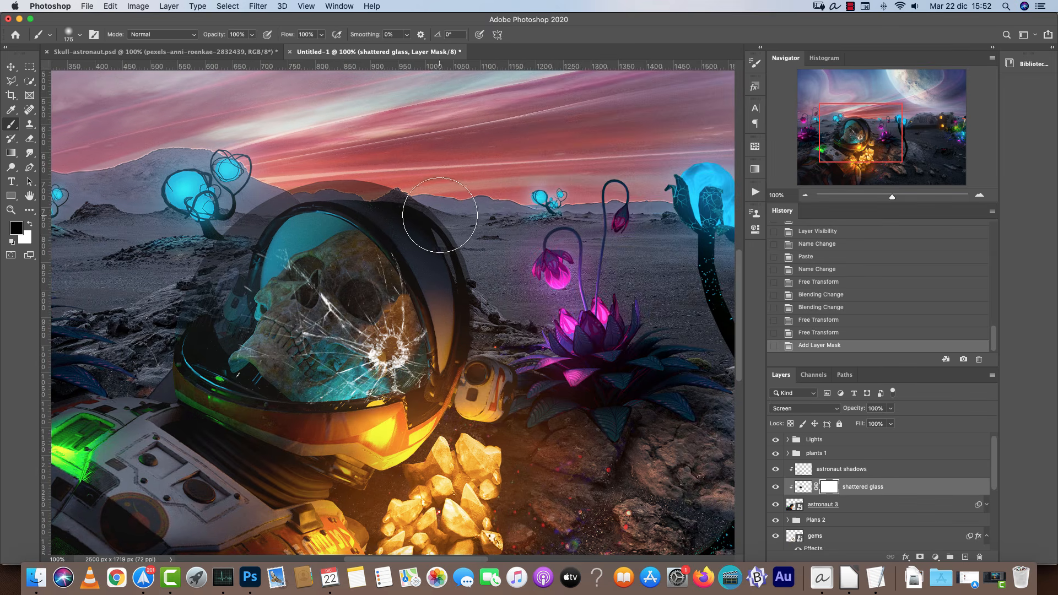
{"action": "key", "text": "bracketleft"}
{"action": "key", "text": "bracketleft"}
{"action": "key", "text": "bracketleft"}
{"action": "key", "text": "bracketleft"}
{"action": "key", "text": "bracketleft"}
{"action": "key", "text": "bracketleft"}
{"action": "key", "text": "bracketleft"}
{"action": "key", "text": "bracketleft"}
{"action": "key", "text": "super+plus"}
{"action": "key", "text": "super+plus"}
{"action": "key", "text": "bracketleft"}
{"action": "key", "text": "bracketleft"}
{"action": "key", "text": "bracketleft"}
{"action": "key", "text": "bracketleft"}
{"action": "key", "text": "bracketleft"}
{"action": "mouse_move", "coordinate": [415, 116]}
{"action": "left_mouse_down"}
{"action": "mouse_move", "coordinate": [421, 170]}
{"action": "mouse_move", "coordinate": [440, 206]}
{"action": "mouse_move", "coordinate": [413, 171]}
{"action": "mouse_move", "coordinate": [444, 196]}
{"action": "left_mouse_up"}
{"action": "right_click", "coordinate": [444, 196]}
{"action": "left_click_drag", "start_coordinate": [538, 243], "coordinate": [538, 229]}
{"action": "mouse_move", "coordinate": [445, 167]}
{"action": "left_mouse_down"}
{"action": "mouse_move", "coordinate": [437, 194]}
{"action": "mouse_move", "coordinate": [467, 272]}
{"action": "left_mouse_up"}
{"action": "key", "text": "super+minus"}
{"action": "key", "text": "super+minus"}
{"action": "key", "text": "bracketright"}
{"action": "key", "text": "bracketright"}
{"action": "key", "text": "bracketright"}
{"action": "key", "text": "bracketright"}
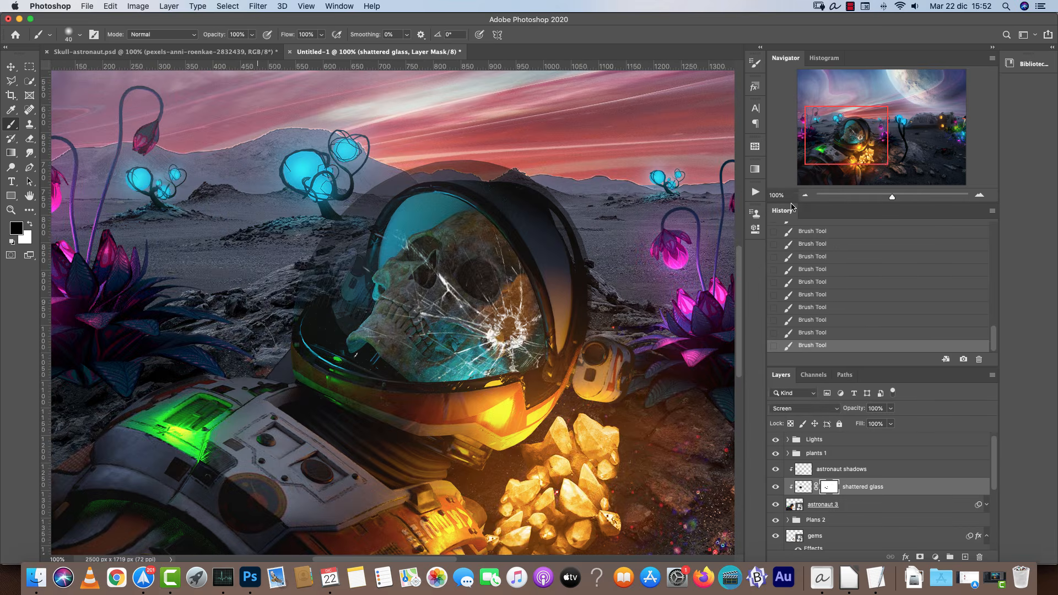
Create a new layer at the top of the Lights group and name it pink.
{"action": "key", "text": "super+minus"}
{"action": "key", "text": "super+minus"}
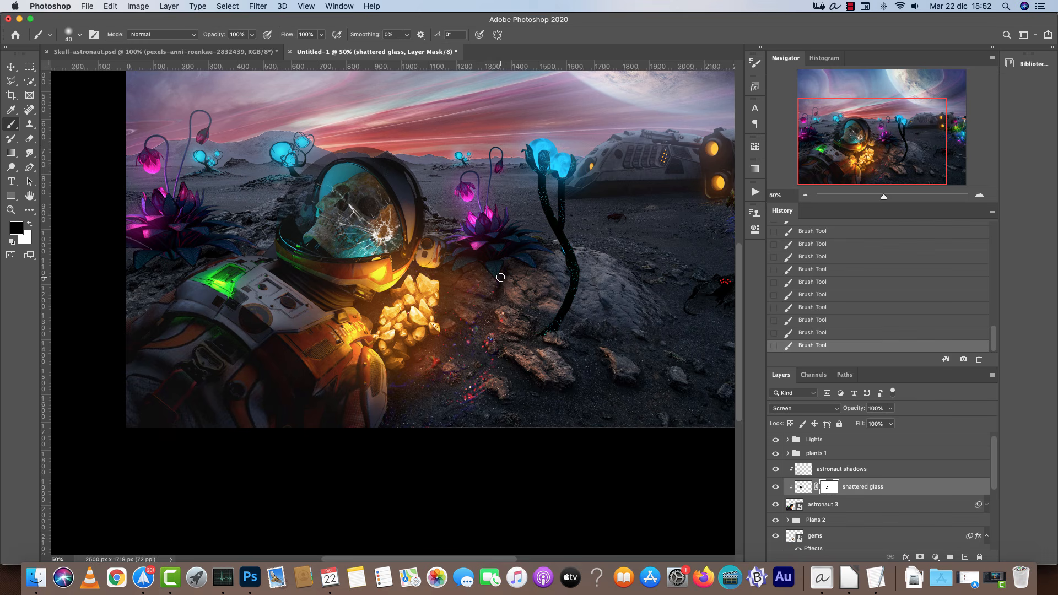
{"action": "left_click", "coordinate": [917, 151]}
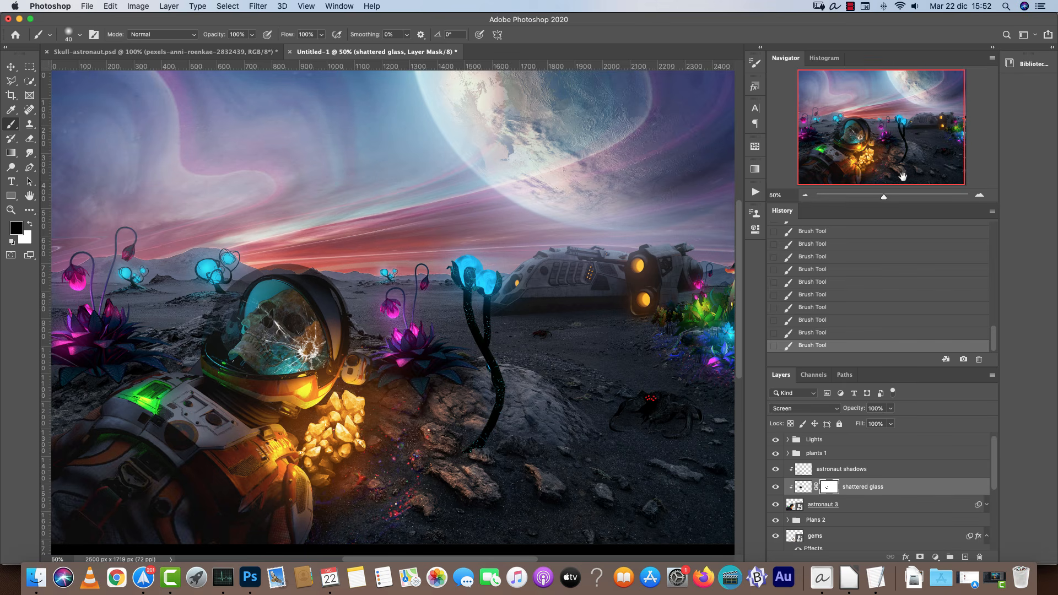
{"action": "left_click", "coordinate": [805, 195]}
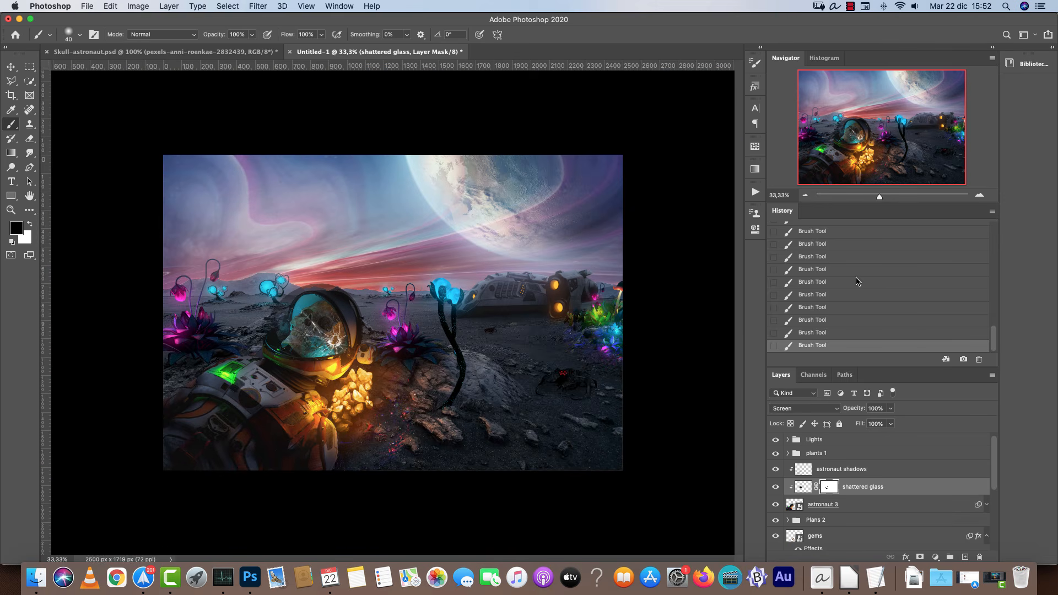
{"action": "left_click", "coordinate": [818, 440]}
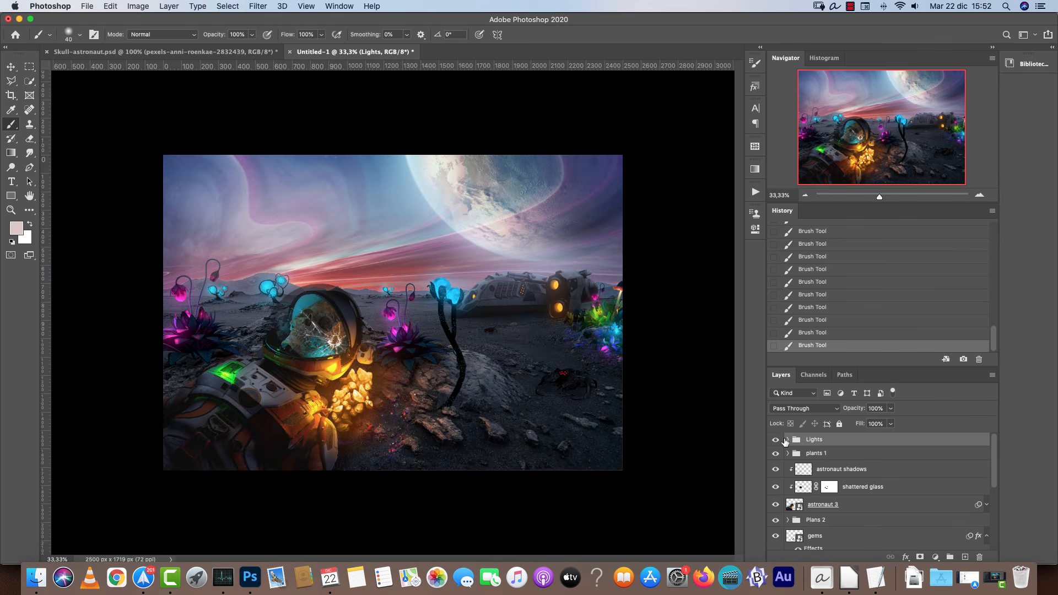
{"action": "left_click", "coordinate": [788, 440]}
{"action": "left_click", "coordinate": [866, 462]}
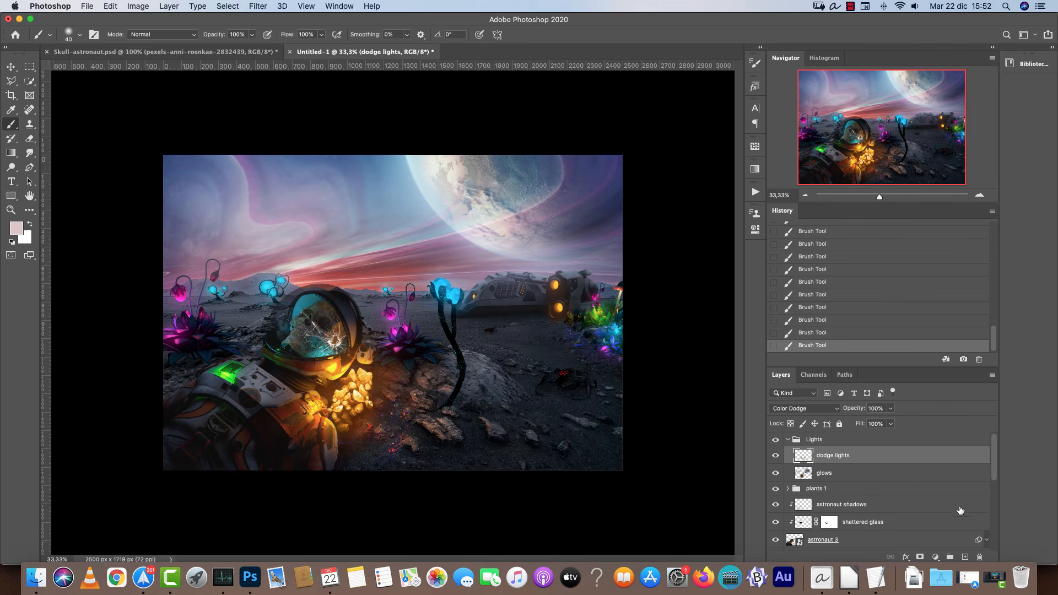
{"action": "left_click", "coordinate": [965, 557]}
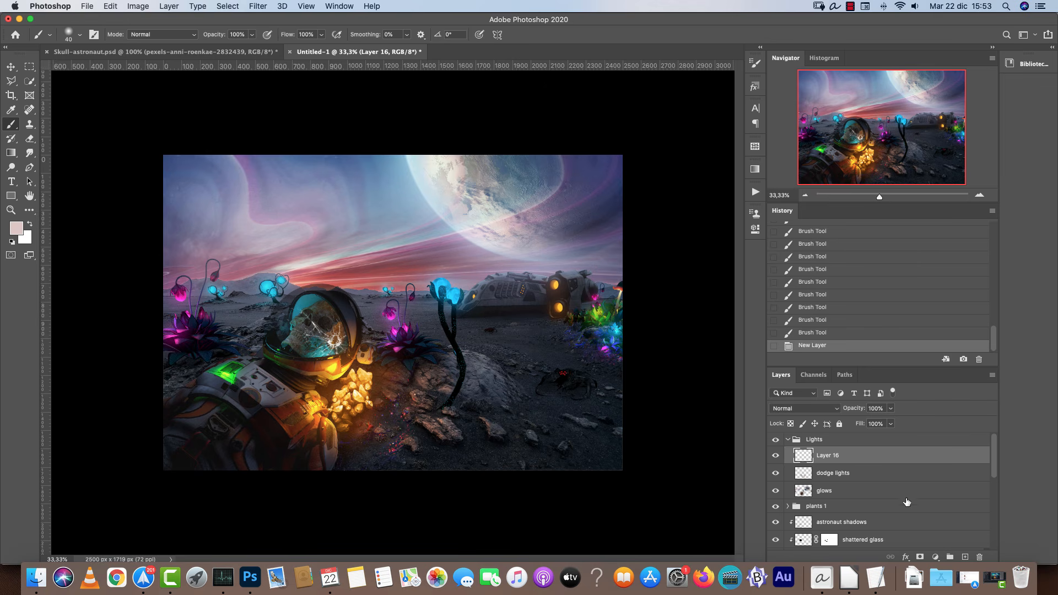
{"action": "double_click", "coordinate": [826, 455]}
{"action": "type", "text": "pink"}
{"action": "key", "text": "Return"}
Choose a hard round 40 px brush tip with 100% hardness for the pink layer.
{"action": "key", "text": "super+1"}
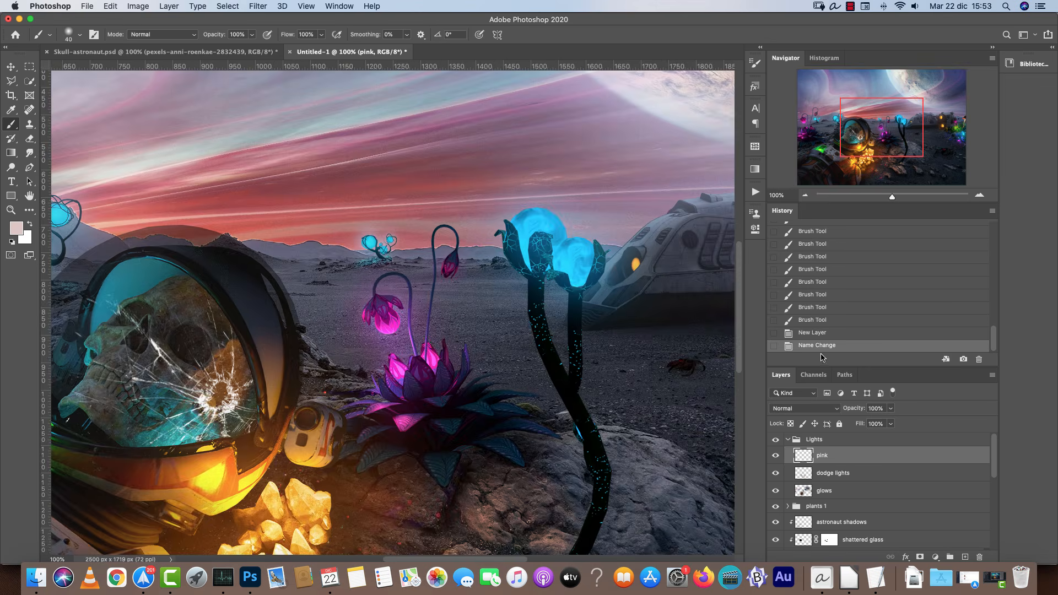
{"action": "left_click_drag", "start_coordinate": [347, 366], "coordinate": [676, 315]}
{"action": "left_click_drag", "start_coordinate": [560, 324], "coordinate": [700, 341]}
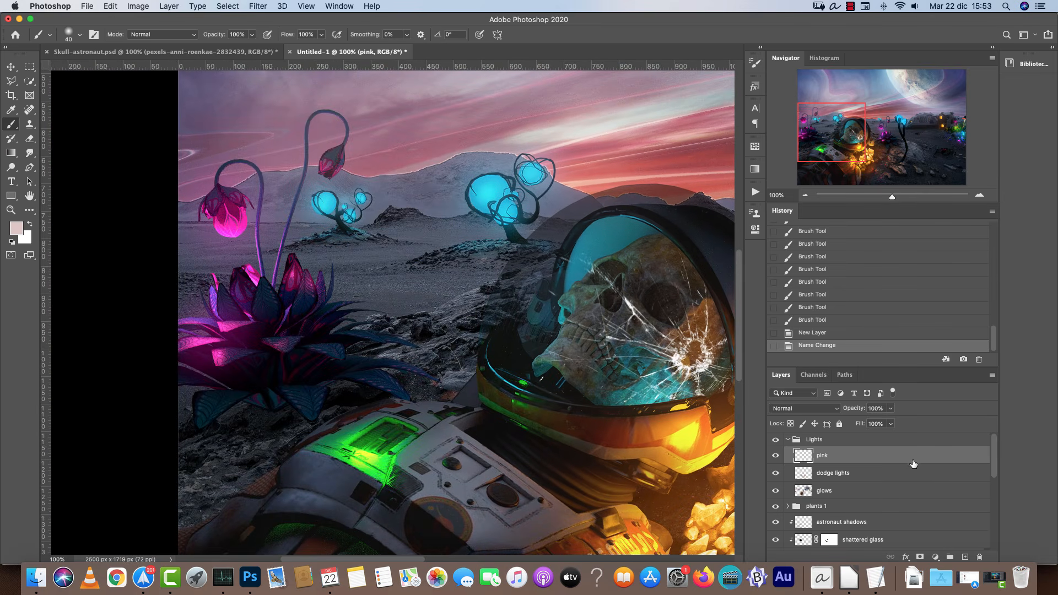
{"action": "scroll", "coordinate": [611, 302], "scroll_direction": "right", "scroll_amount": 5}
{"action": "scroll", "coordinate": [612, 302], "scroll_direction": "up", "scroll_amount": 3}
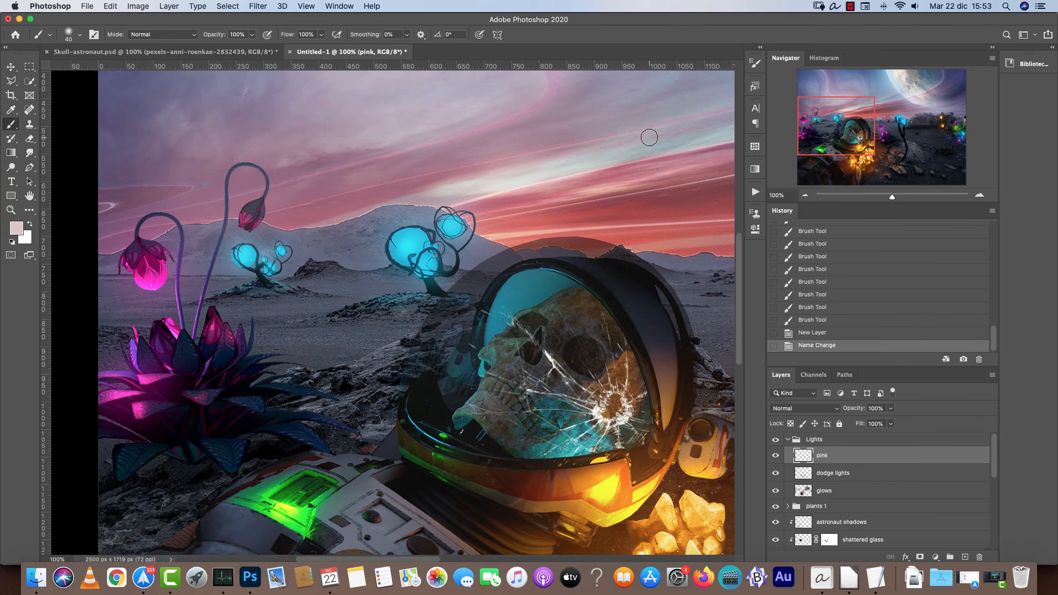
{"action": "right_click", "coordinate": [457, 160]}
{"action": "left_click_drag", "start_coordinate": [524, 227], "coordinate": [620, 228]}
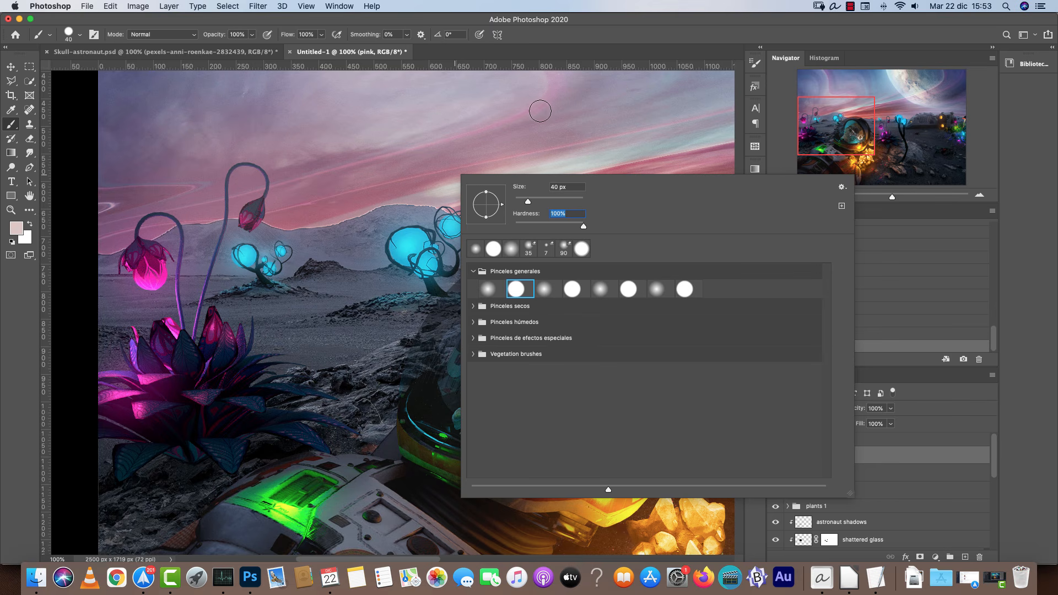
{"action": "left_click", "coordinate": [549, 40]}
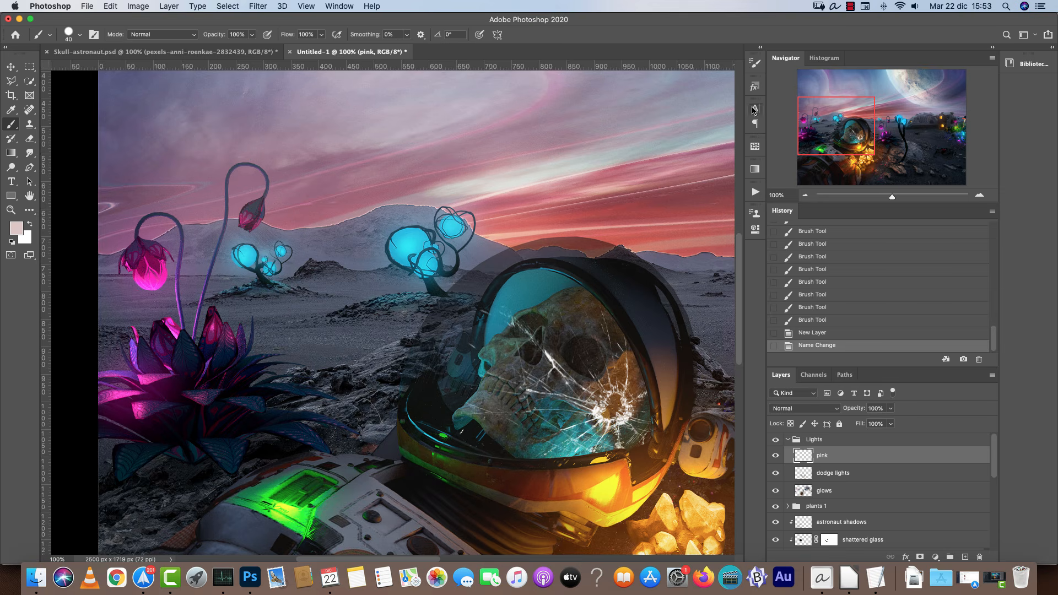
Enable brush Scattering at 1000% and lower the brush tip spacing to 5%.
{"action": "left_click", "coordinate": [755, 62]}
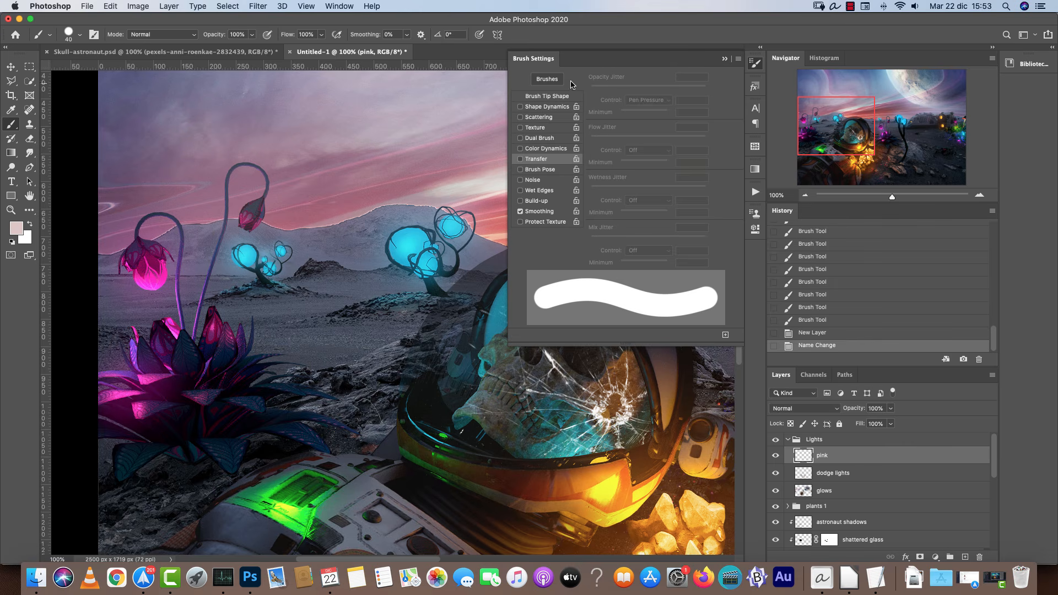
{"action": "left_click", "coordinate": [348, 6]}
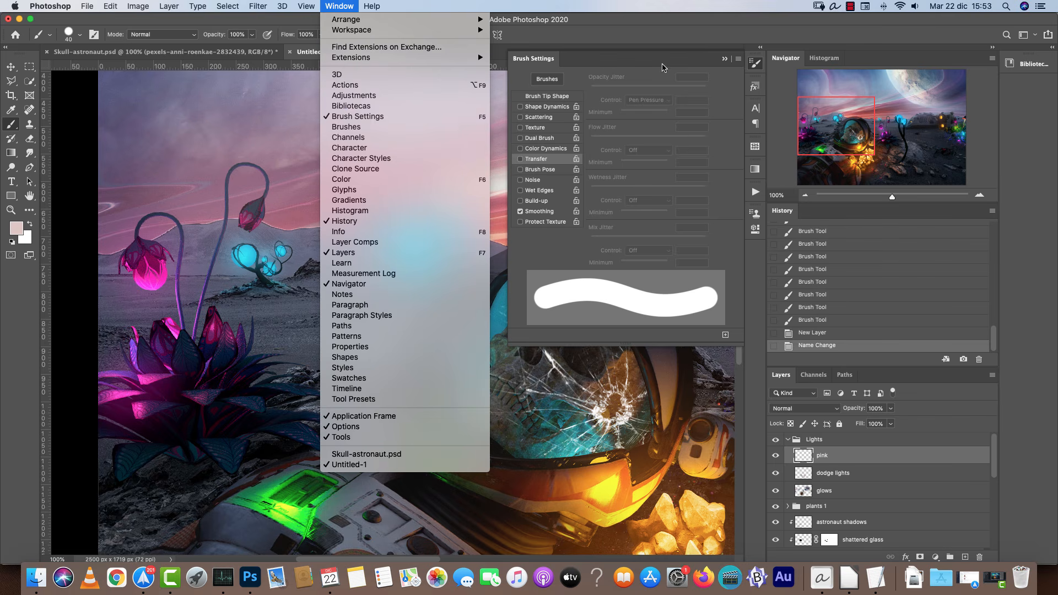
{"action": "left_click", "coordinate": [642, 139]}
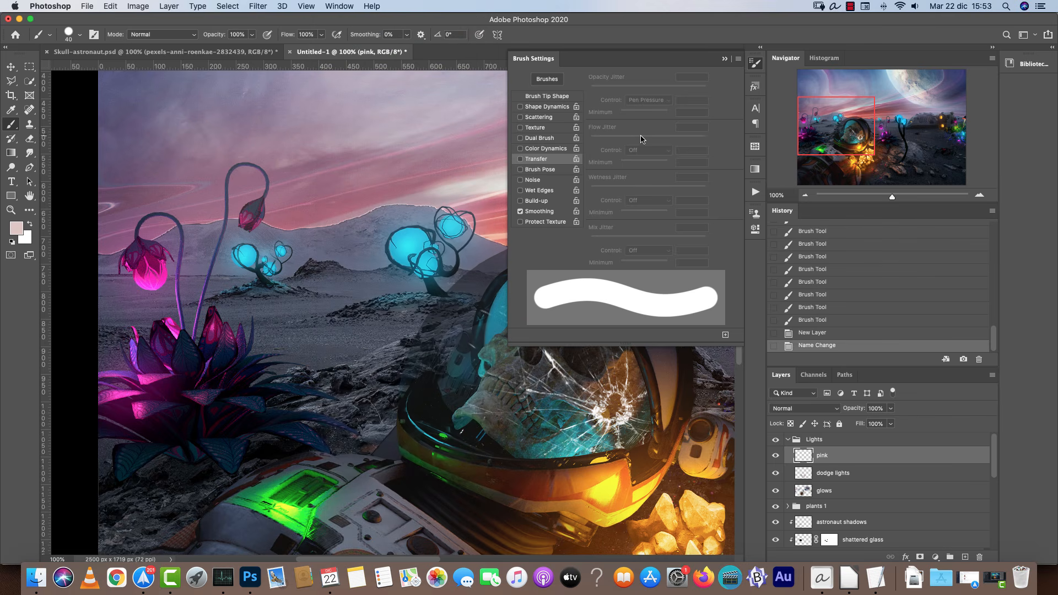
{"action": "left_click", "coordinate": [549, 120]}
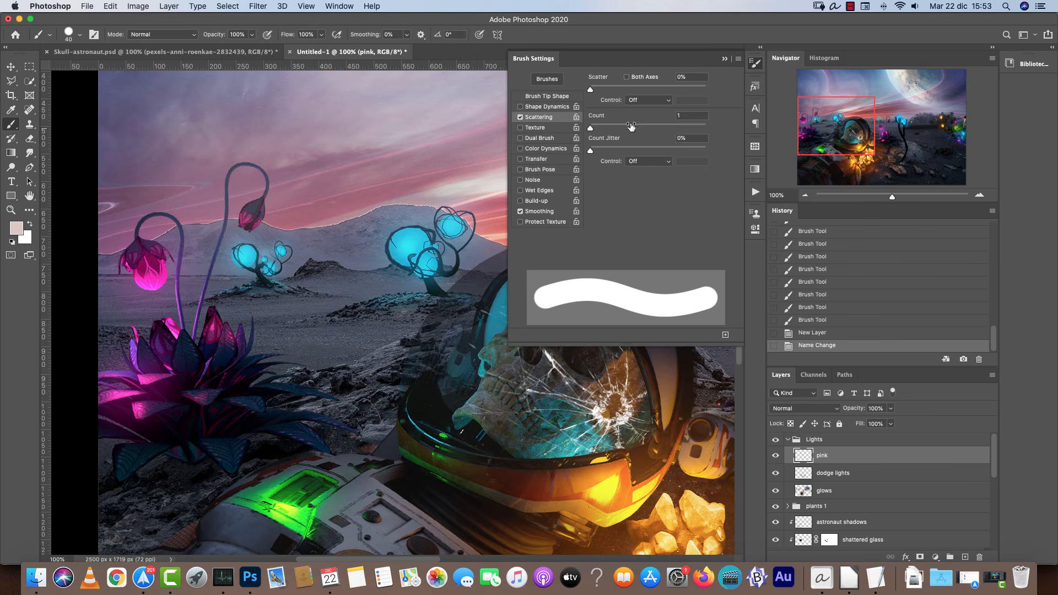
{"action": "left_click_drag", "start_coordinate": [594, 88], "coordinate": [628, 89]}
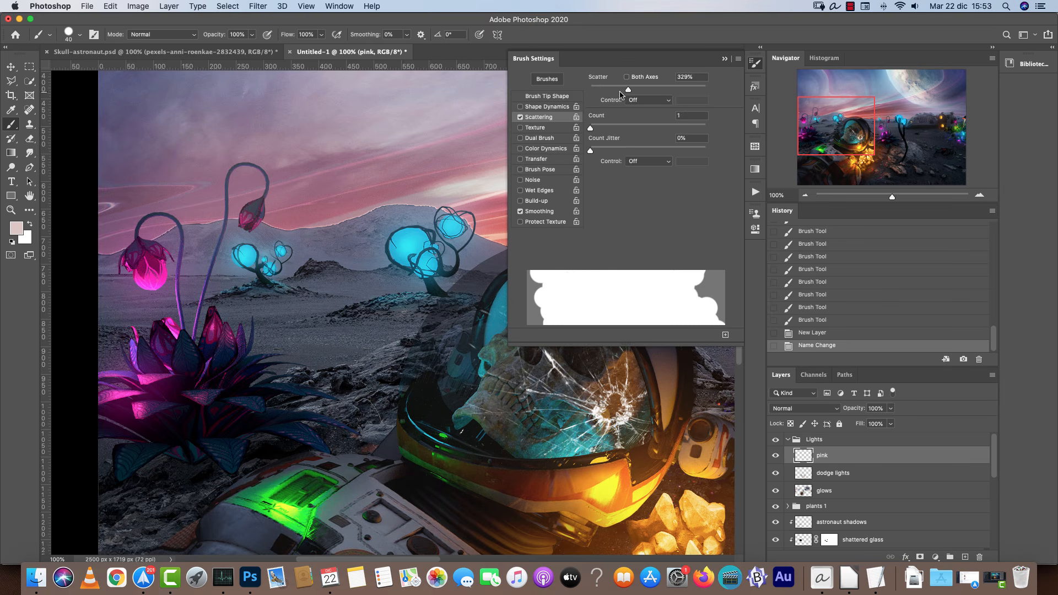
{"action": "left_click", "coordinate": [568, 98]}
{"action": "left_click_drag", "start_coordinate": [613, 158], "coordinate": [594, 158]}
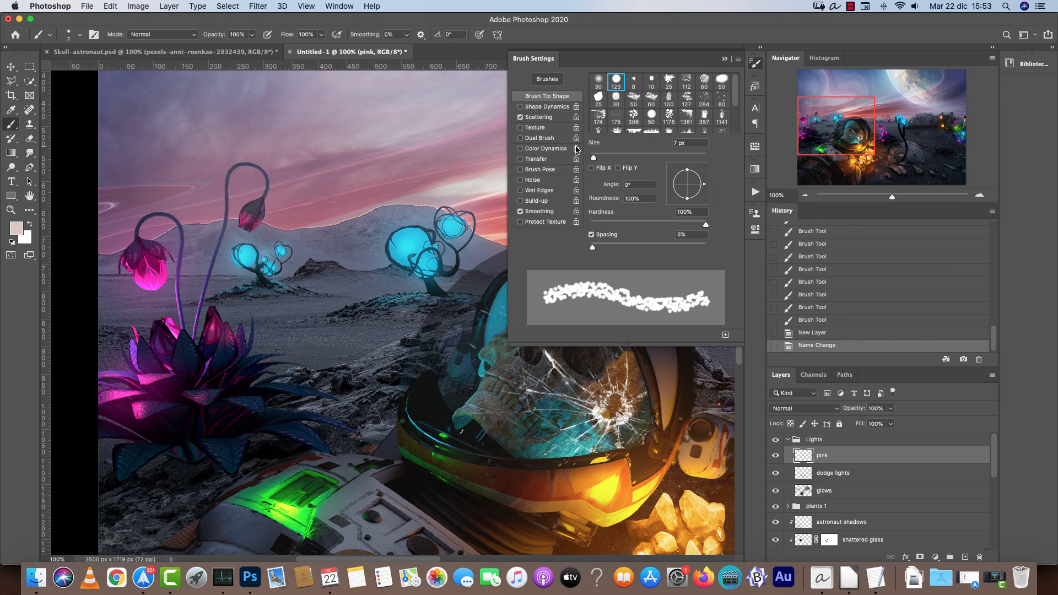
{"action": "left_click", "coordinate": [556, 117]}
{"action": "mouse_move", "coordinate": [629, 89]}
{"action": "left_mouse_down"}
{"action": "mouse_move", "coordinate": [699, 95]}
{"action": "mouse_move", "coordinate": [716, 84]}
{"action": "left_mouse_up"}
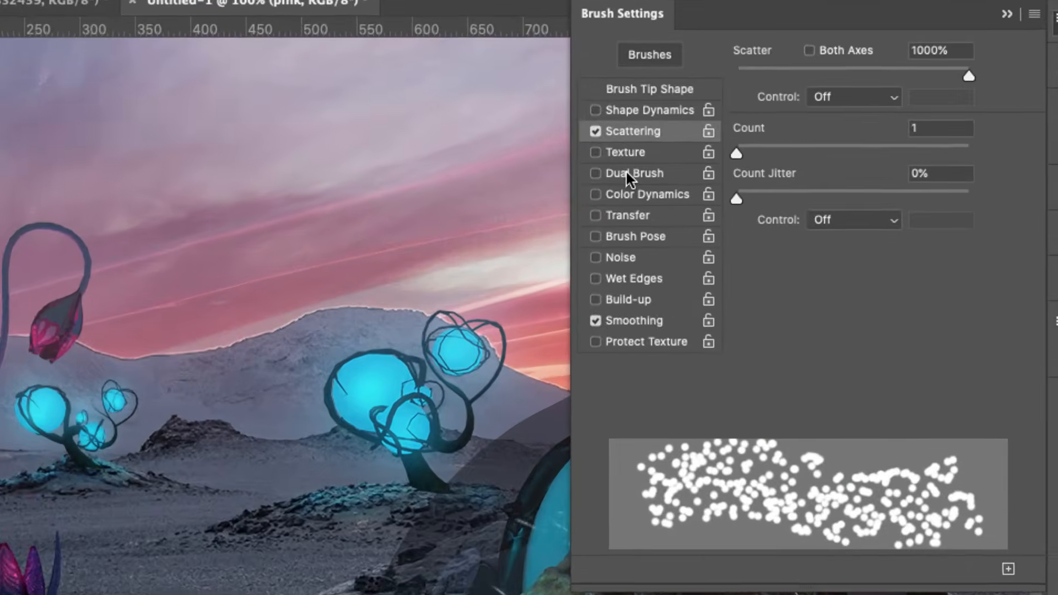
Enable Dual Brush and select the 1361 tip as the secondary brush.
{"action": "left_click", "coordinate": [536, 138]}
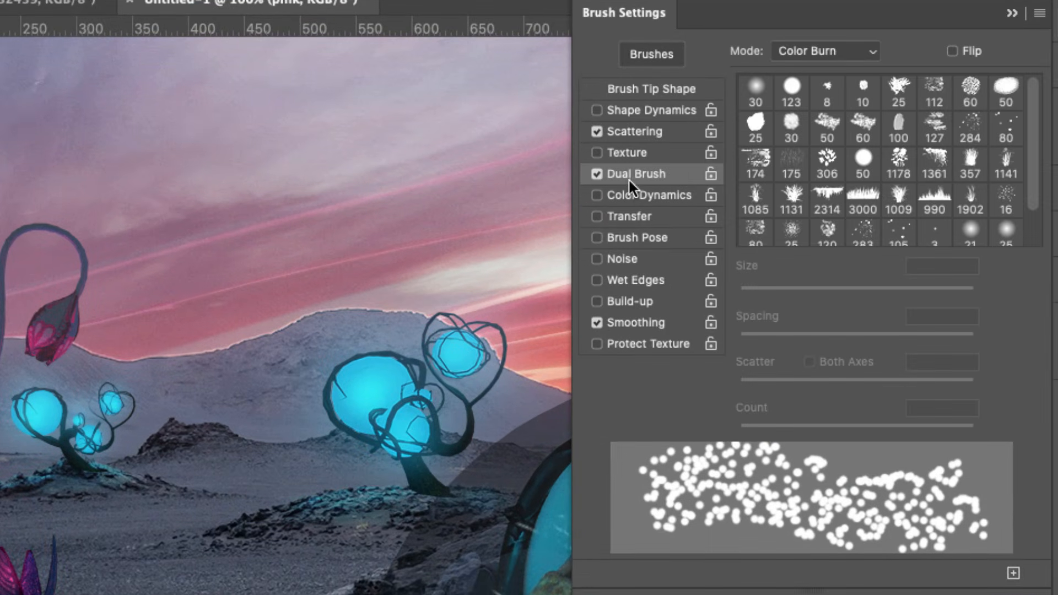
{"action": "left_click", "coordinate": [1005, 128]}
{"action": "left_click", "coordinate": [972, 92]}
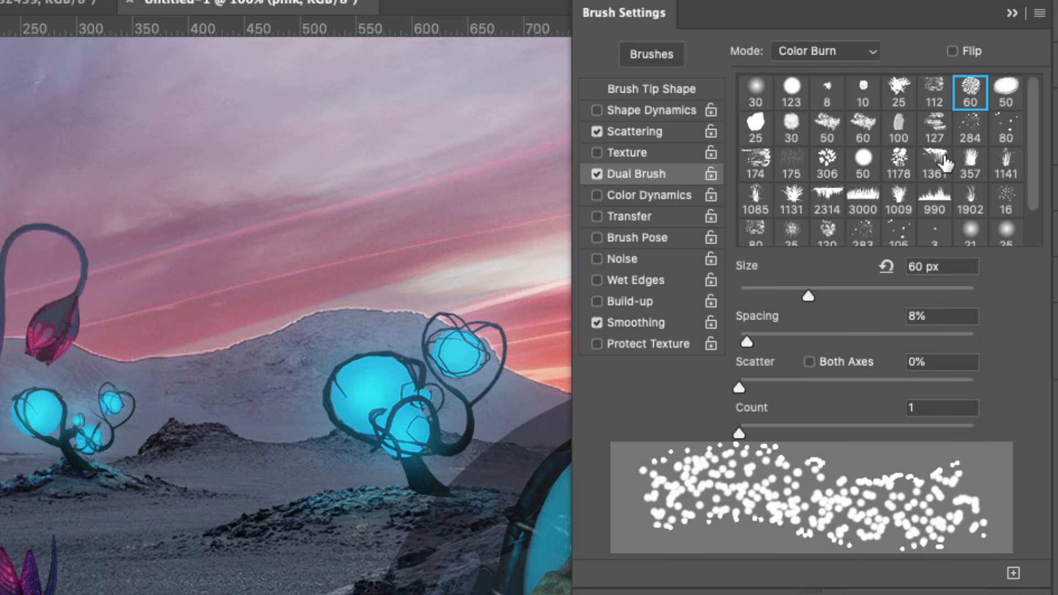
{"action": "left_click", "coordinate": [937, 166]}
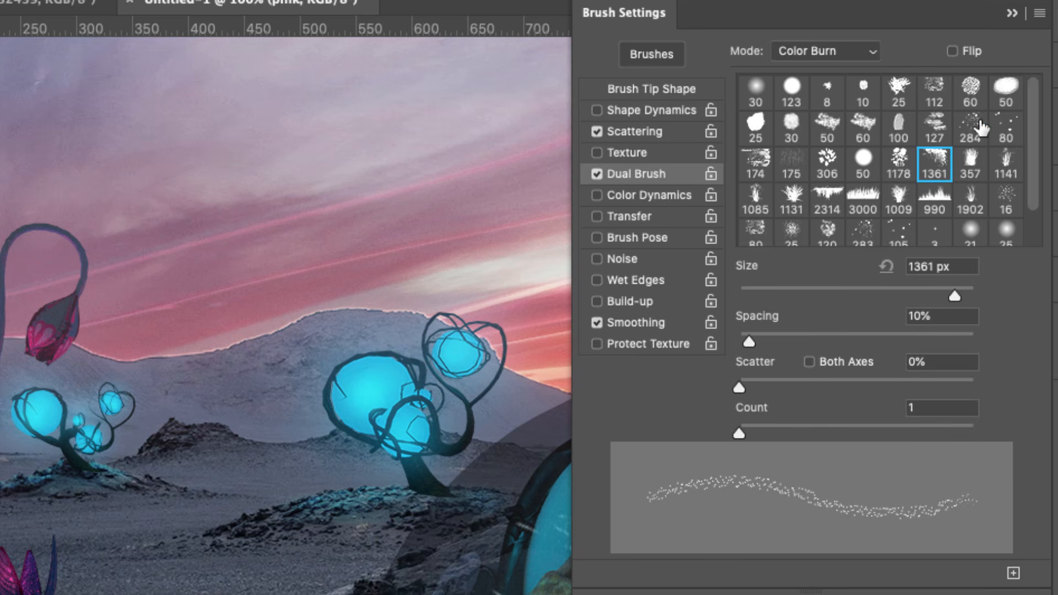
Pick the 25 tip as the secondary Dual Brush tip and set its spacing to 61%.
{"action": "left_click", "coordinate": [935, 130]}
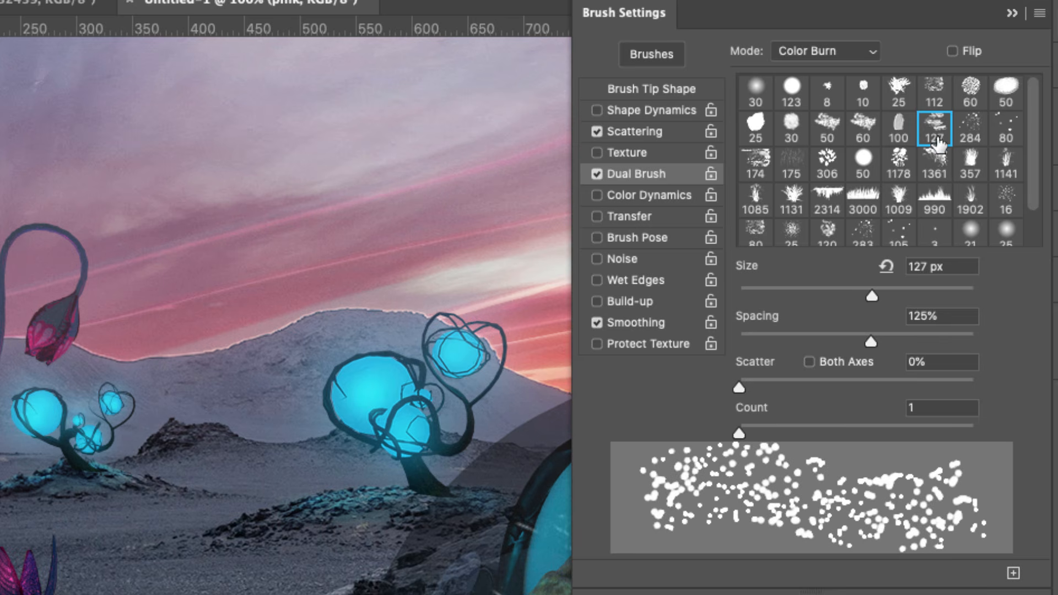
{"action": "scroll", "coordinate": [1025, 160], "scroll_direction": "down", "scroll_amount": 2}
{"action": "scroll", "coordinate": [1025, 184], "scroll_direction": "up", "scroll_amount": 2}
{"action": "left_click", "coordinate": [794, 132]}
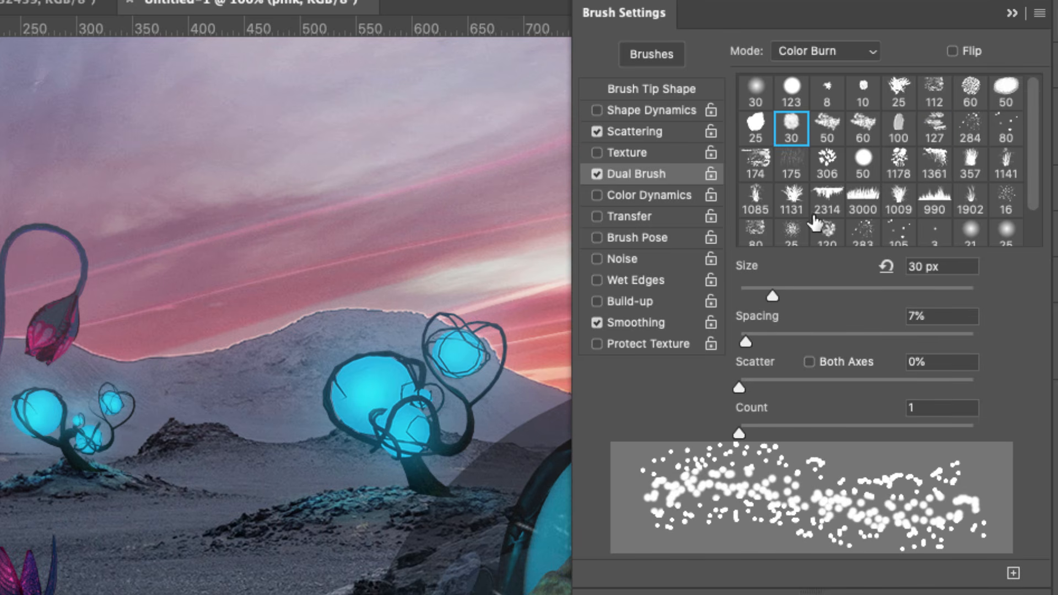
{"action": "left_click", "coordinate": [864, 126]}
{"action": "left_click", "coordinate": [894, 99]}
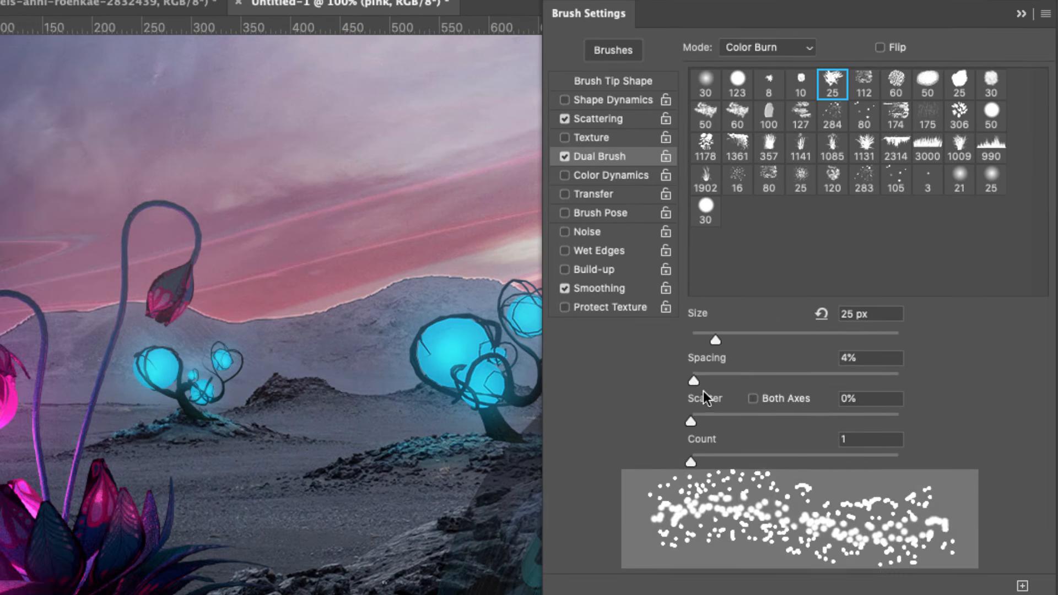
{"action": "left_click_drag", "start_coordinate": [642, 426], "coordinate": [677, 426]}
{"action": "mouse_move", "coordinate": [730, 377]}
{"action": "left_mouse_down"}
{"action": "mouse_move", "coordinate": [800, 378]}
{"action": "mouse_move", "coordinate": [729, 379]}
{"action": "mouse_move", "coordinate": [753, 379]}
{"action": "left_mouse_up"}
Turn off Scattering and set the main brush tip to 32 px with 214% spacing.
{"action": "left_click", "coordinate": [572, 118]}
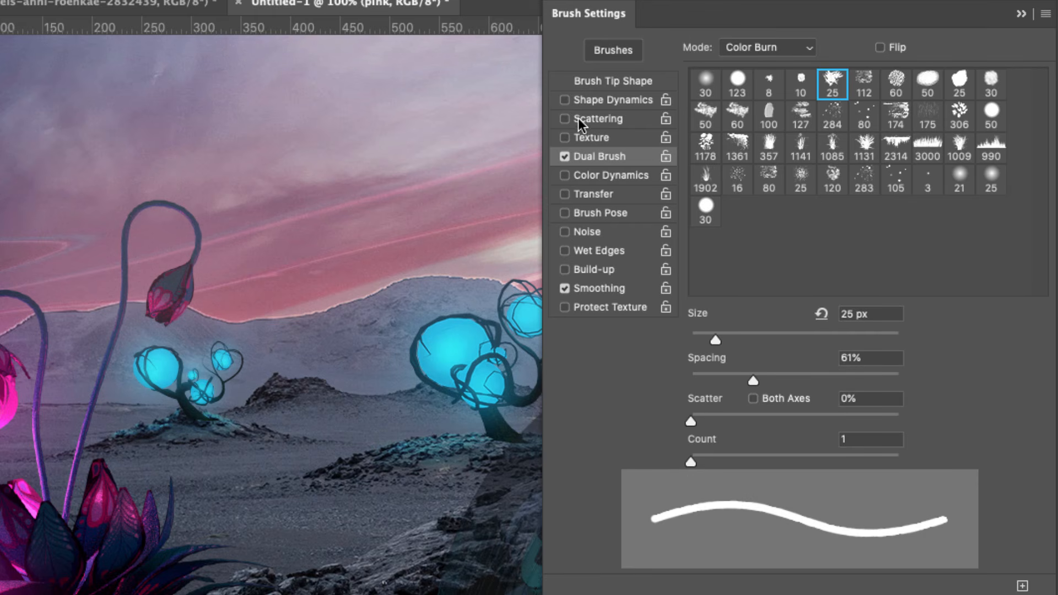
{"action": "left_click", "coordinate": [625, 84]}
{"action": "mouse_move", "coordinate": [696, 267]}
{"action": "left_mouse_down"}
{"action": "mouse_move", "coordinate": [730, 259]}
{"action": "mouse_move", "coordinate": [701, 262]}
{"action": "mouse_move", "coordinate": [713, 266]}
{"action": "left_mouse_up"}
{"action": "left_click_drag", "start_coordinate": [695, 429], "coordinate": [848, 420]}
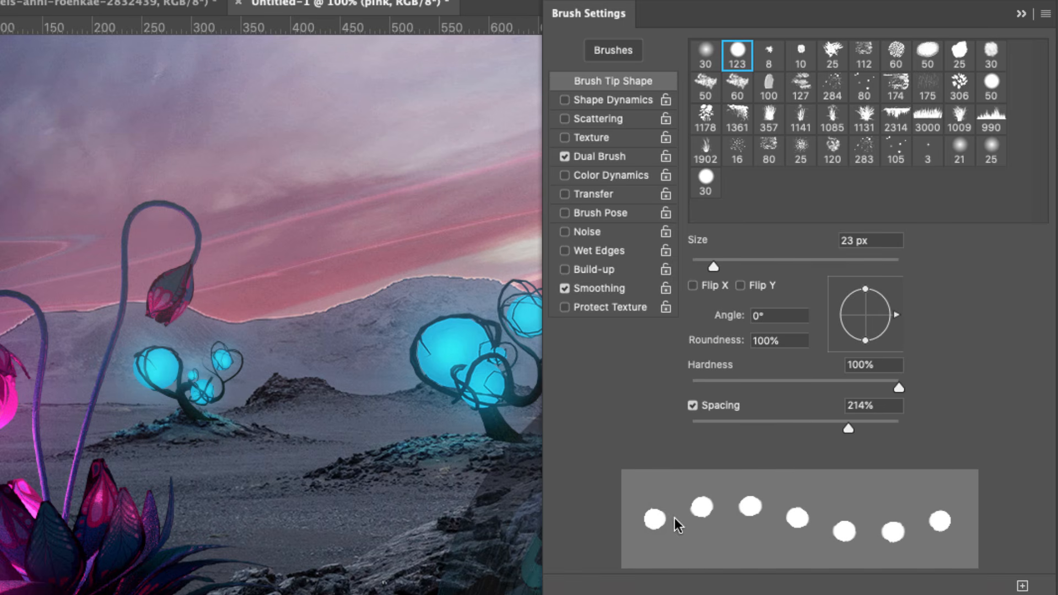
{"action": "left_click_drag", "start_coordinate": [713, 267], "coordinate": [725, 266]}
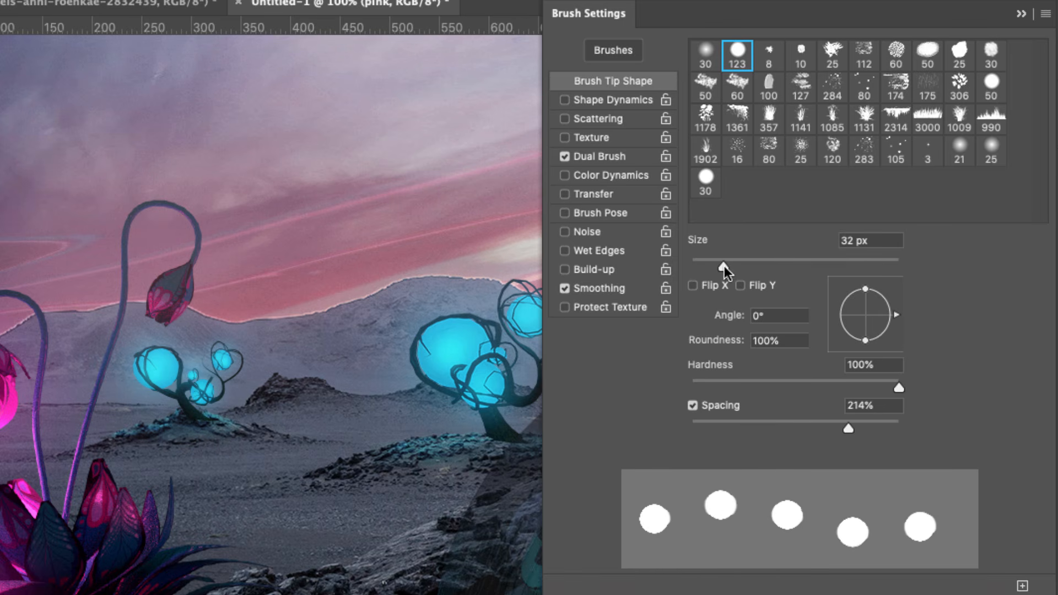
Set the Dual Brush mode to Multiply with 26 px size, 45% spacing and 114% scatter.
{"action": "left_click", "coordinate": [614, 156]}
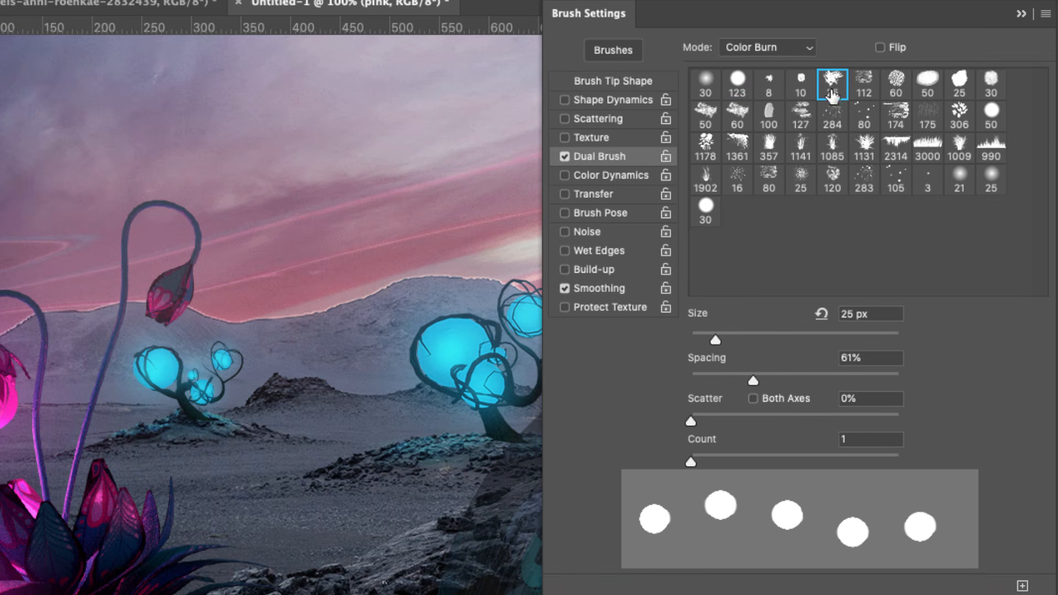
{"action": "left_click", "coordinate": [789, 48]}
{"action": "key", "text": "Escape"}
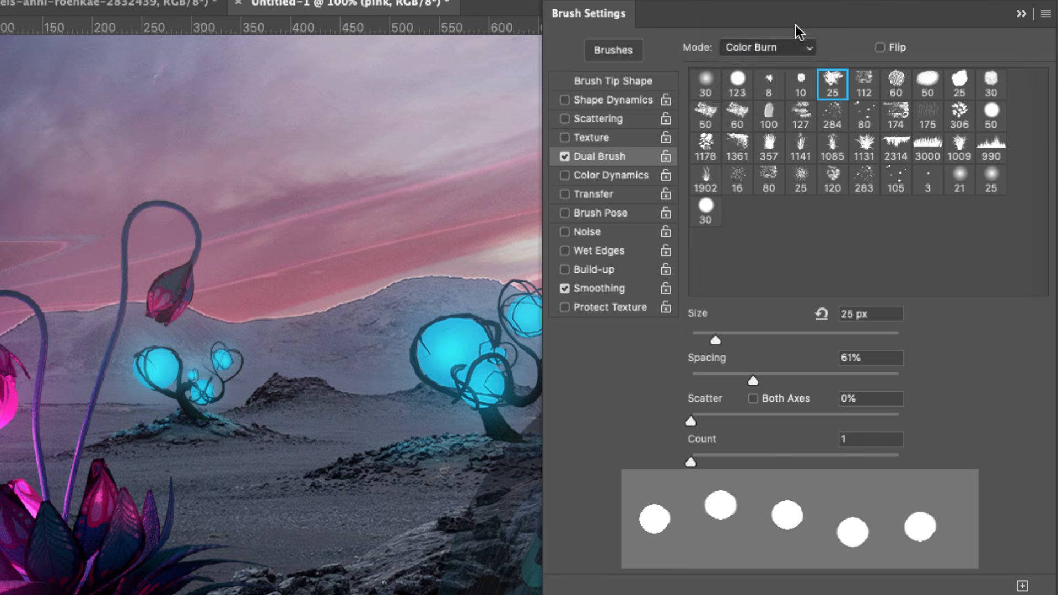
{"action": "left_click", "coordinate": [783, 47]}
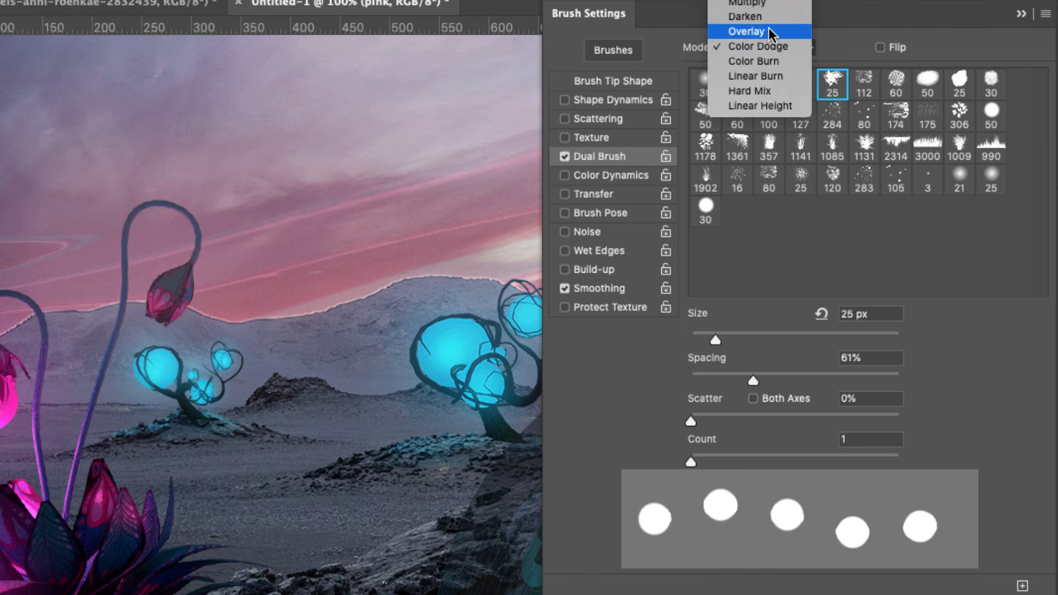
{"action": "left_click", "coordinate": [766, 4]}
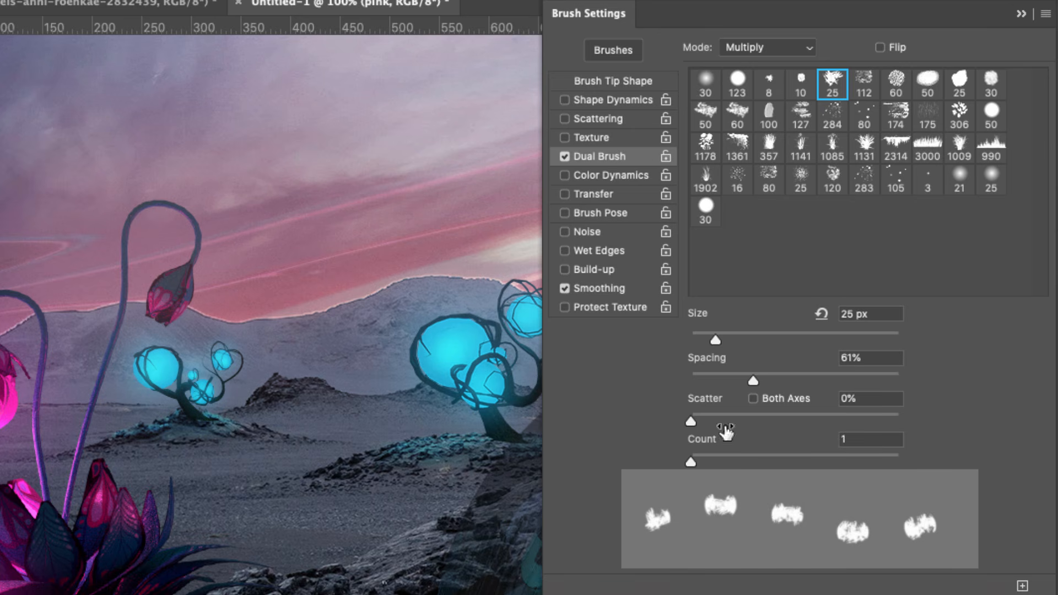
{"action": "mouse_move", "coordinate": [716, 340]}
{"action": "left_mouse_down"}
{"action": "mouse_move", "coordinate": [746, 335]}
{"action": "mouse_move", "coordinate": [693, 334]}
{"action": "mouse_move", "coordinate": [743, 335]}
{"action": "left_mouse_up"}
{"action": "mouse_move", "coordinate": [752, 380]}
{"action": "left_mouse_down"}
{"action": "mouse_move", "coordinate": [701, 377]}
{"action": "mouse_move", "coordinate": [737, 377]}
{"action": "left_mouse_up"}
{"action": "left_click_drag", "start_coordinate": [742, 340], "coordinate": [717, 340]}
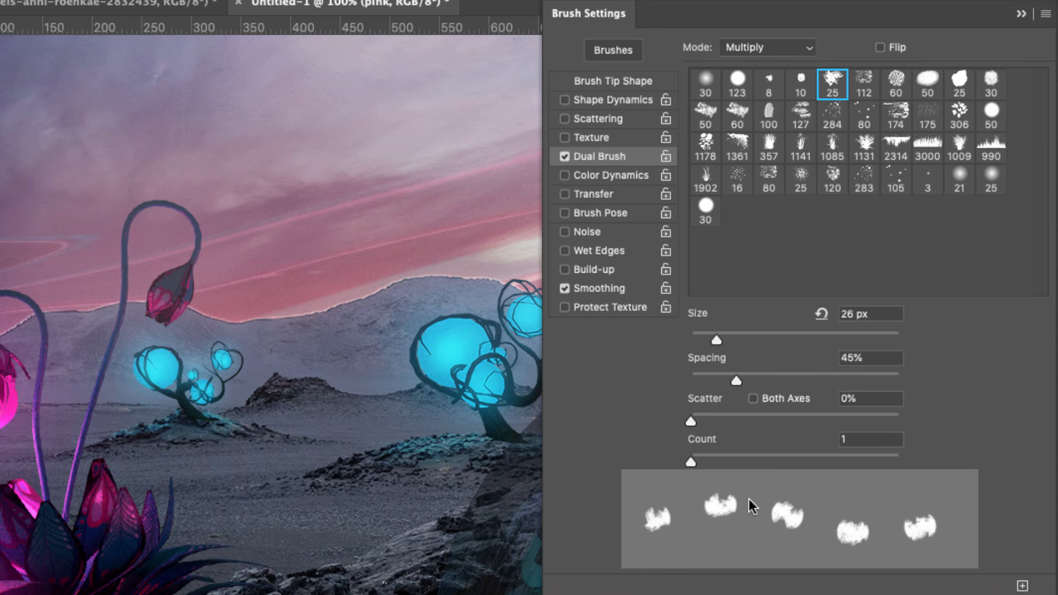
{"action": "left_click_drag", "start_coordinate": [694, 421], "coordinate": [717, 420]}
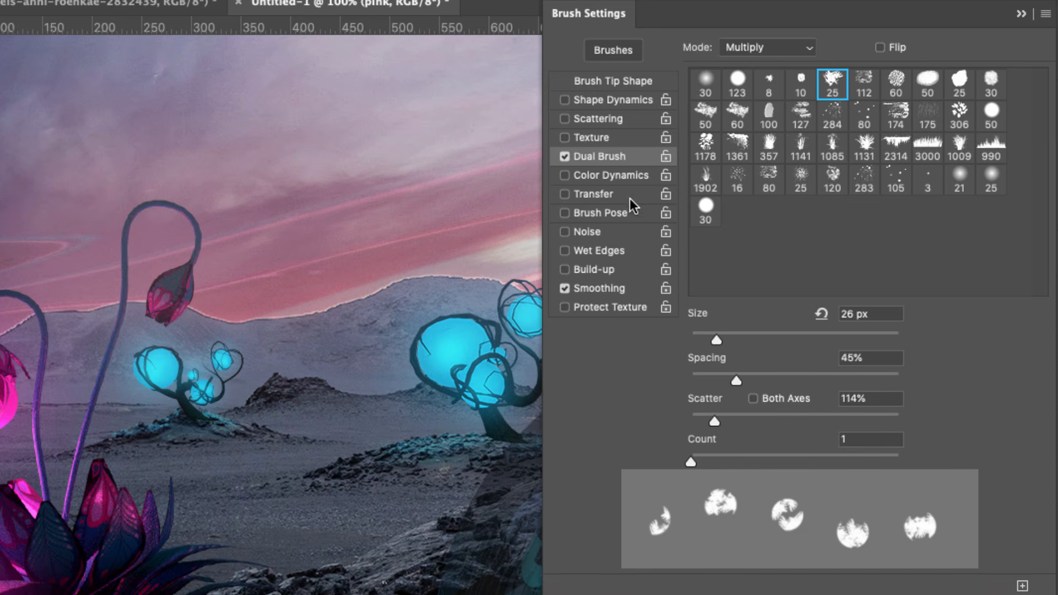
Enable Shape Dynamics with 6% angle jitter and 49% roundness jitter.
{"action": "left_click", "coordinate": [625, 84]}
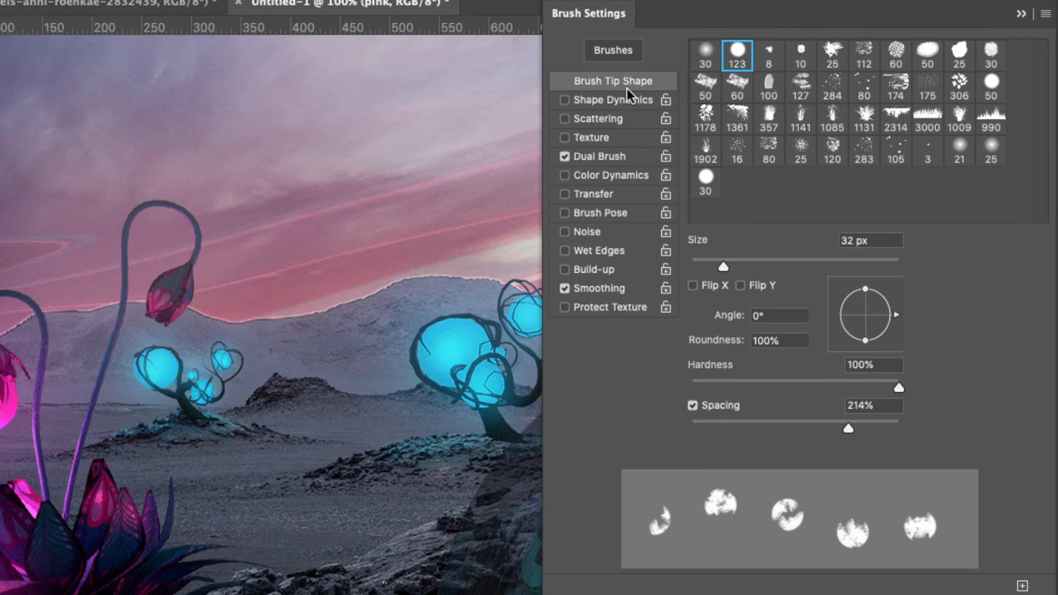
{"action": "left_click", "coordinate": [616, 104]}
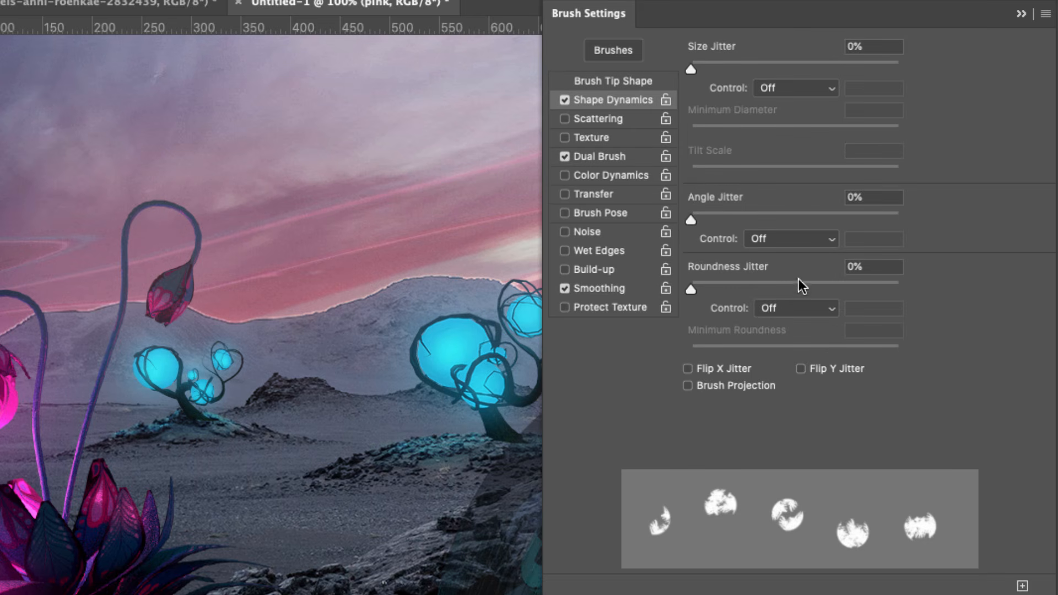
{"action": "mouse_move", "coordinate": [695, 220]}
{"action": "left_mouse_down"}
{"action": "mouse_move", "coordinate": [718, 220]}
{"action": "mouse_move", "coordinate": [700, 223]}
{"action": "left_mouse_up"}
{"action": "left_click_drag", "start_coordinate": [691, 289], "coordinate": [791, 308]}
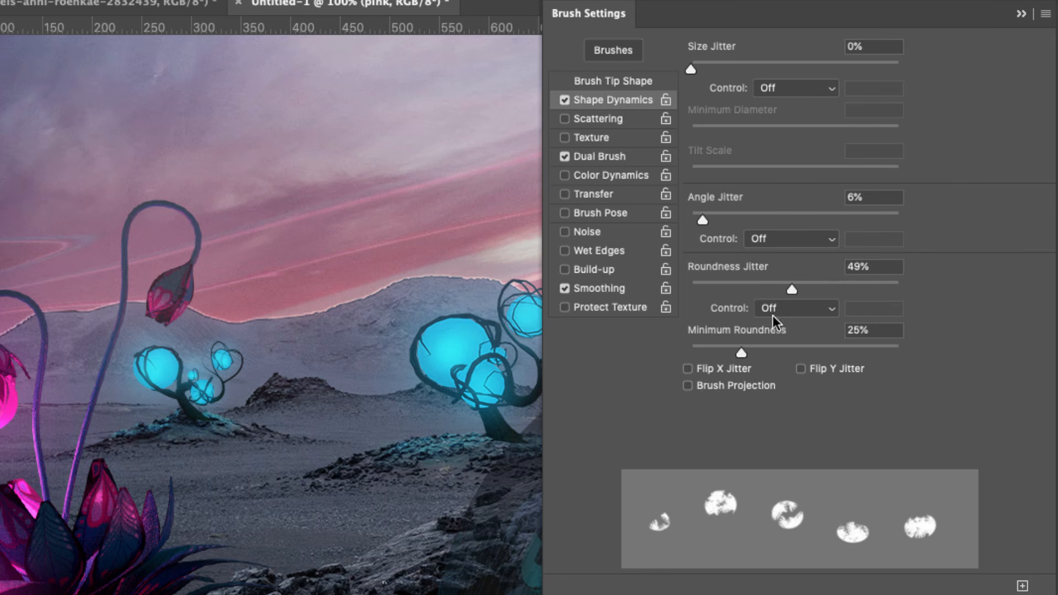
Try the brush at 9 px size with test strokes on the canvas, undoing them.
{"action": "left_click", "coordinate": [629, 80]}
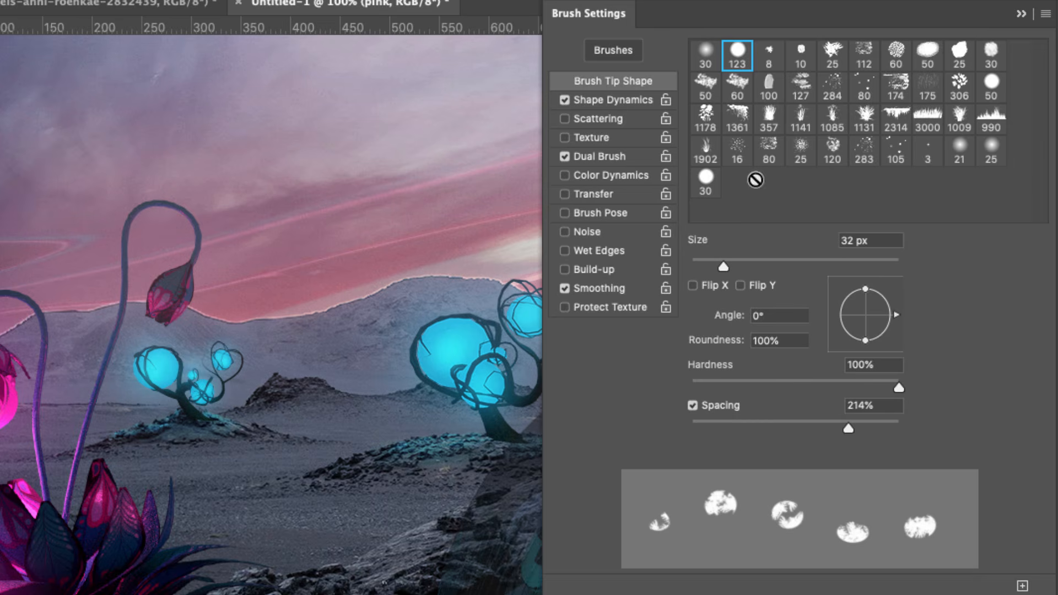
{"action": "left_click_drag", "start_coordinate": [723, 263], "coordinate": [700, 268]}
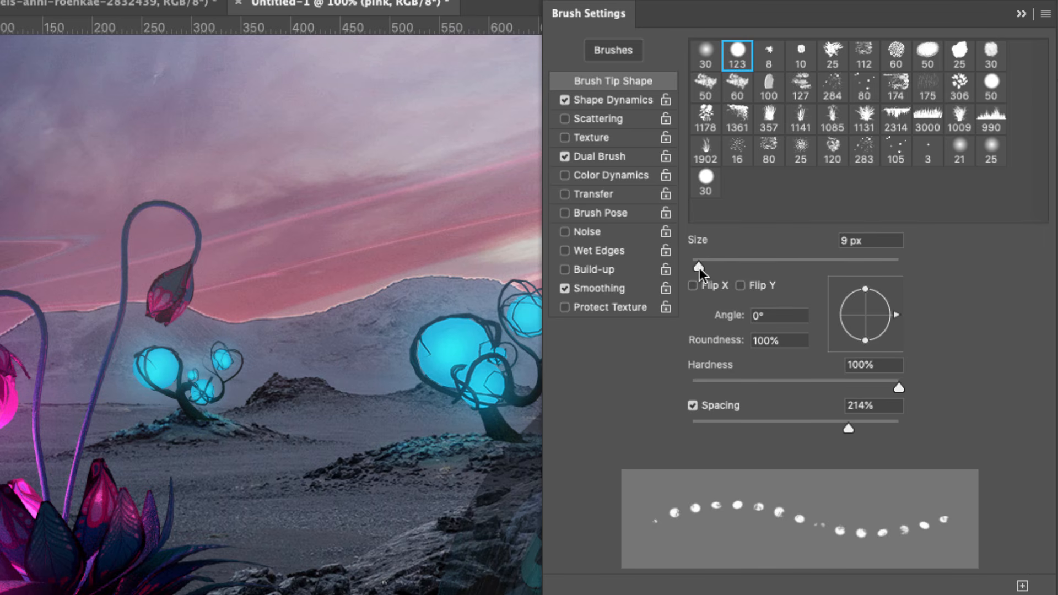
{"action": "mouse_move", "coordinate": [203, 515]}
{"action": "left_mouse_down"}
{"action": "mouse_move", "coordinate": [205, 458]}
{"action": "mouse_move", "coordinate": [278, 246]}
{"action": "left_mouse_up"}
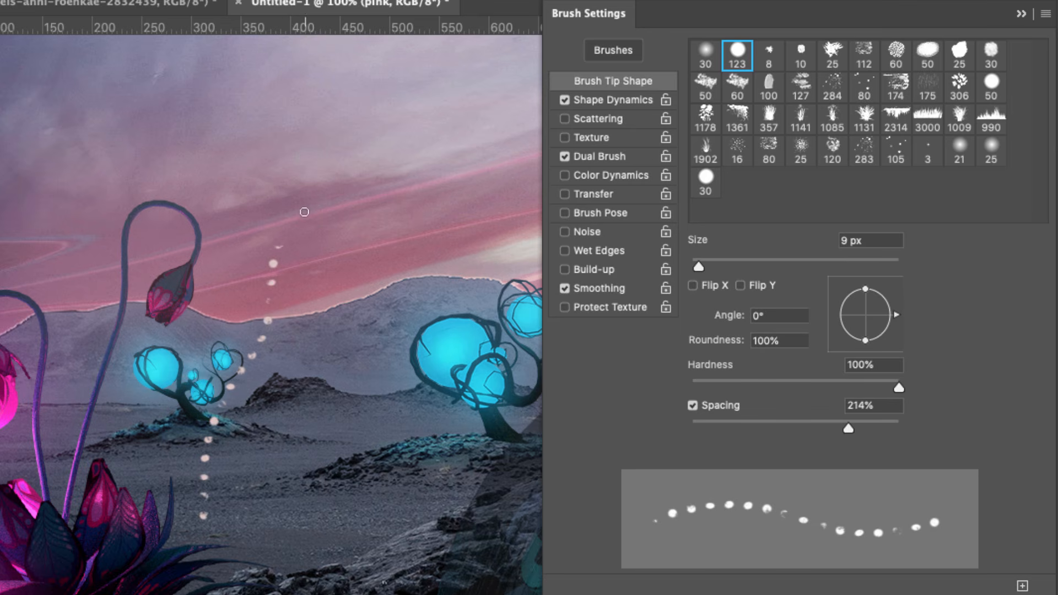
{"action": "key", "text": "ctrl+z"}
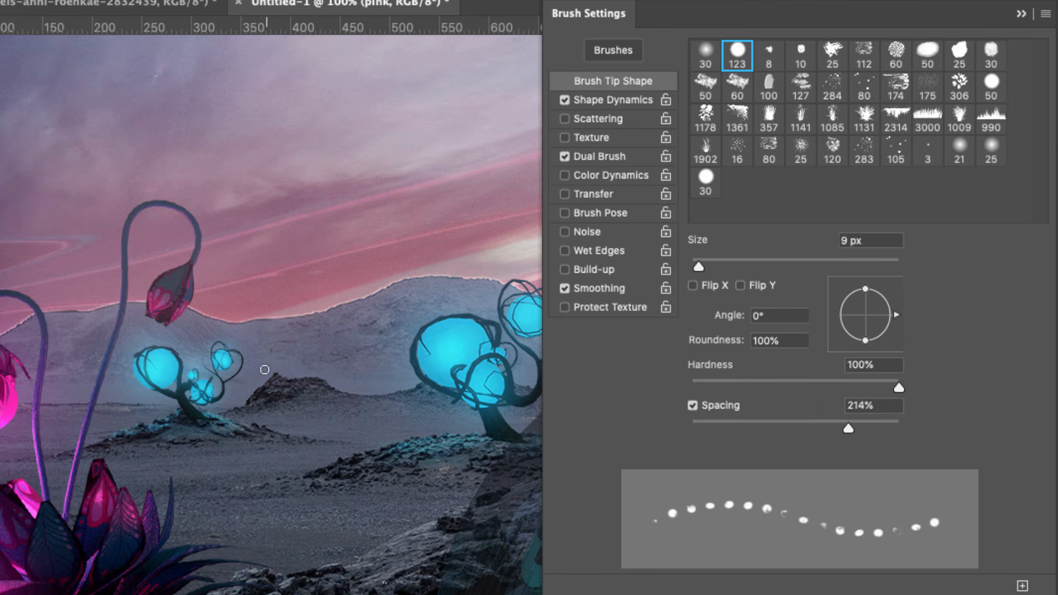
{"action": "mouse_move", "coordinate": [37, 536]}
{"action": "left_mouse_down"}
{"action": "mouse_move", "coordinate": [36, 275]}
{"action": "mouse_move", "coordinate": [67, 165]}
{"action": "left_mouse_up"}
{"action": "key", "text": "ctrl+z"}
Set the brush tip size to 6 px and test it with a stroke that is undone.
{"action": "left_click", "coordinate": [869, 241]}
{"action": "type", "text": "6"}
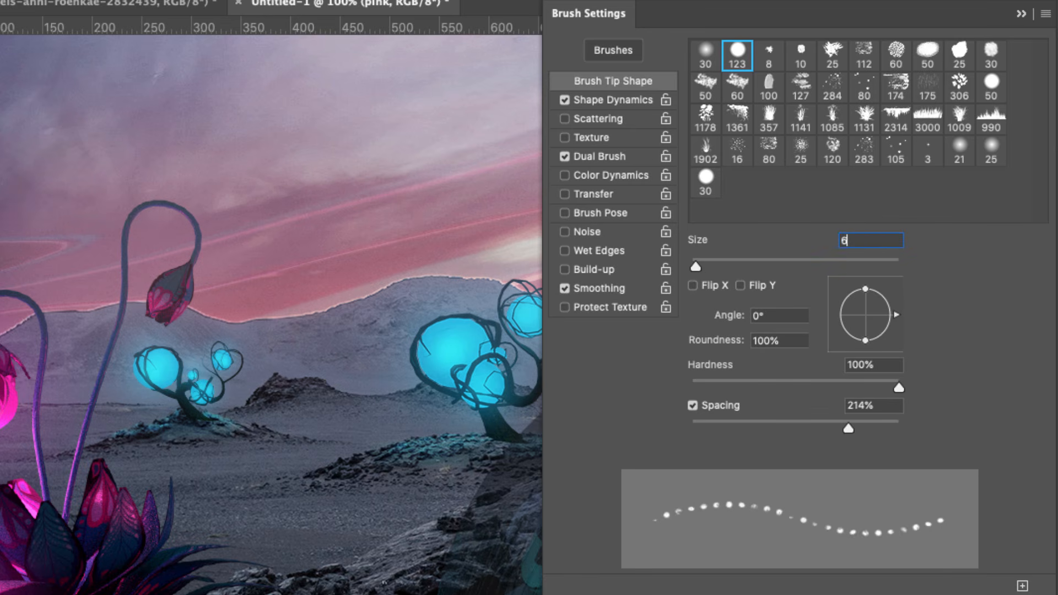
{"action": "mouse_move", "coordinate": [33, 523]}
{"action": "left_mouse_down"}
{"action": "mouse_move", "coordinate": [26, 324]}
{"action": "mouse_move", "coordinate": [38, 270]}
{"action": "left_mouse_up"}
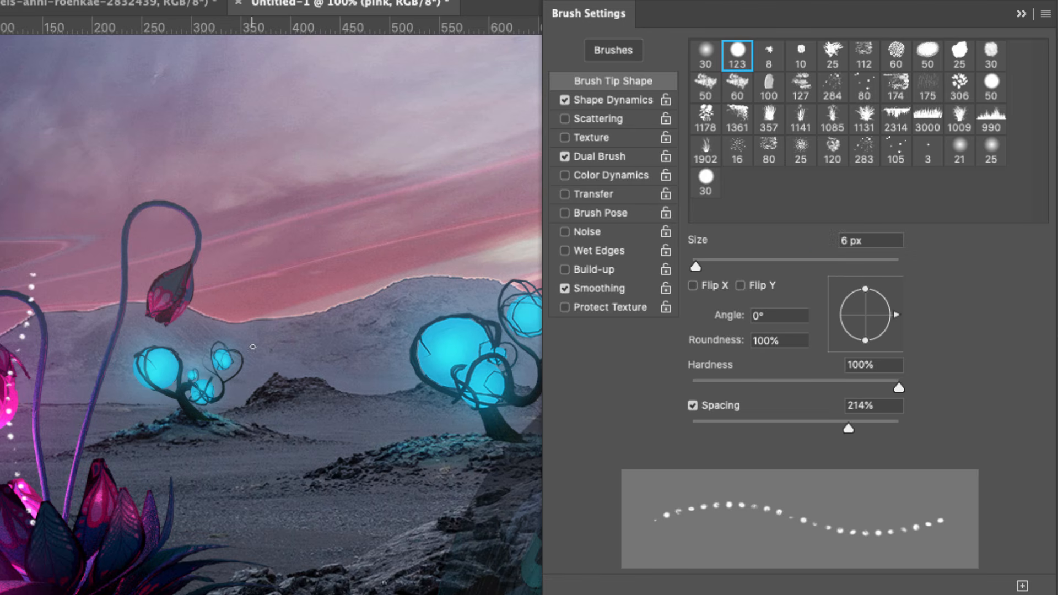
{"action": "key", "text": "ctrl+z"}
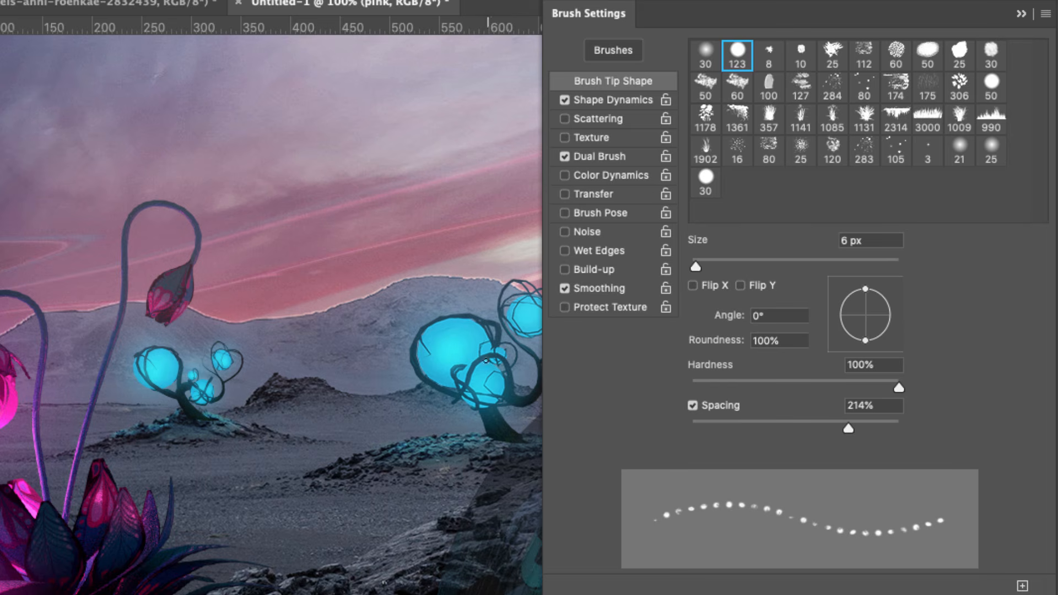
Re-enable Scattering at 1000% without Both Axes and close the Brush Settings panel.
{"action": "left_click", "coordinate": [618, 119]}
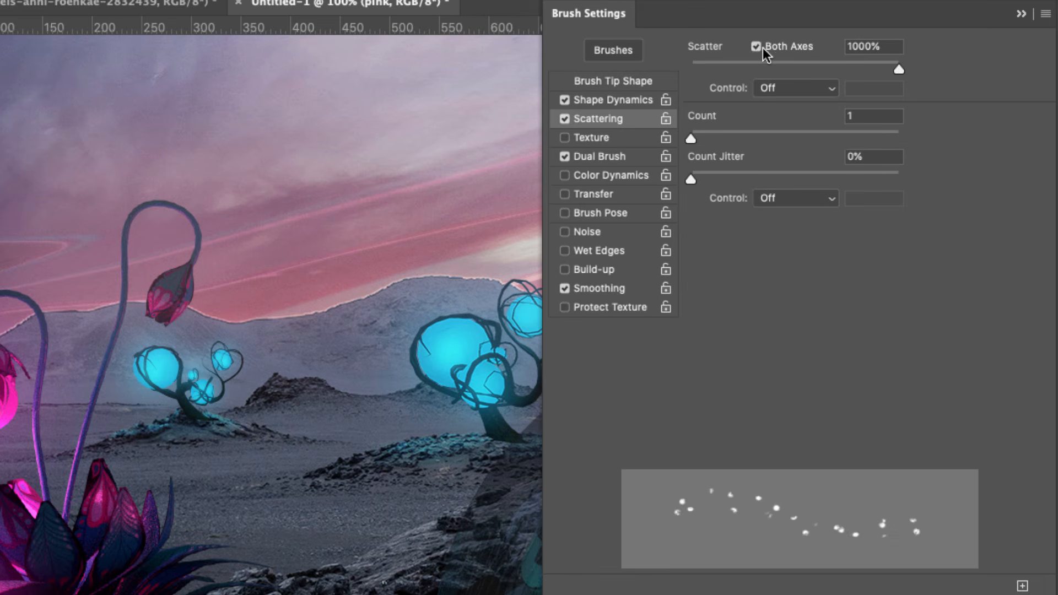
{"action": "left_click", "coordinate": [763, 45]}
{"action": "left_click", "coordinate": [764, 46]}
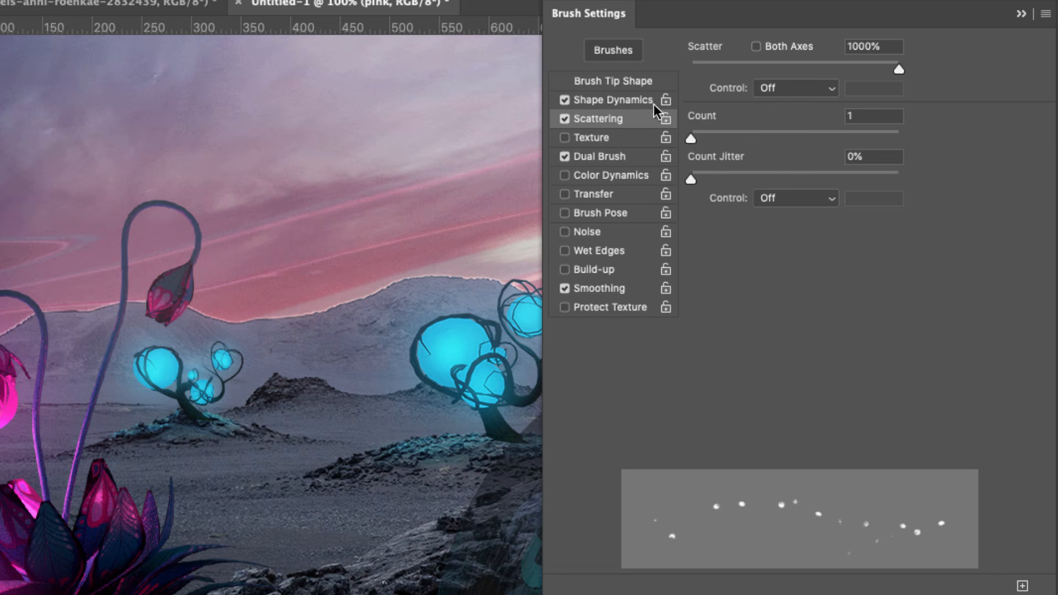
{"action": "mouse_move", "coordinate": [691, 139]}
{"action": "left_mouse_down"}
{"action": "mouse_move", "coordinate": [703, 140]}
{"action": "mouse_move", "coordinate": [690, 140]}
{"action": "left_mouse_up"}
{"action": "left_click", "coordinate": [1021, 13]}
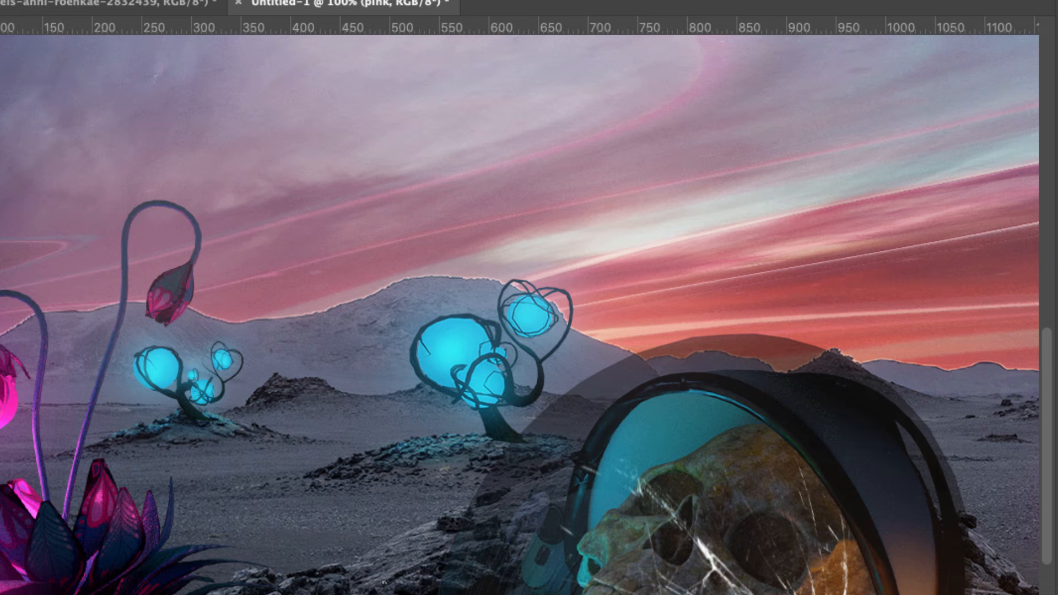
Paint scattered particle strokes on the pink layer near the left flowers.
{"action": "key", "text": "F5"}
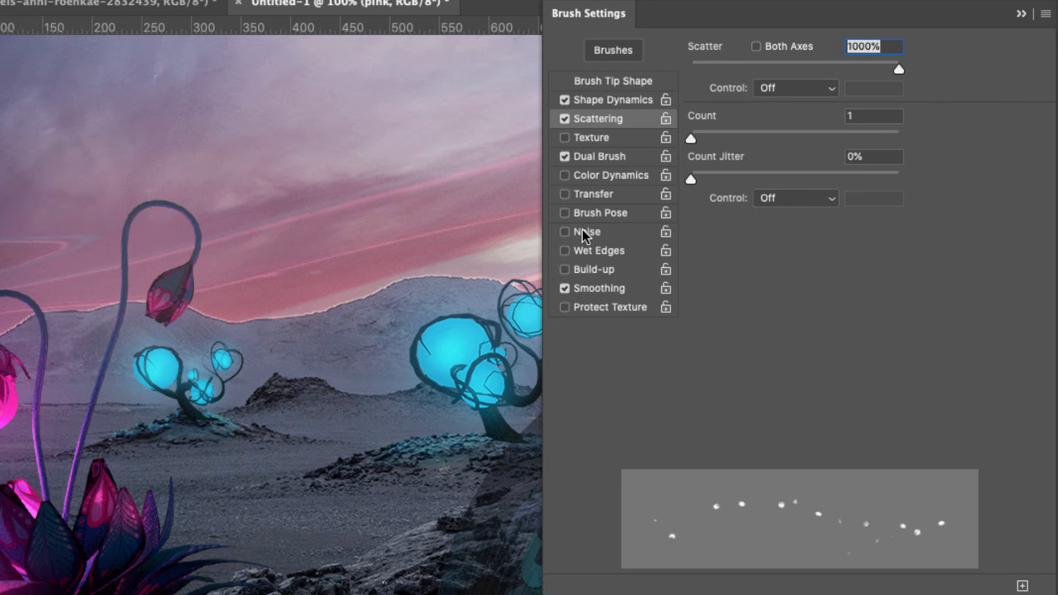
{"action": "left_click_drag", "start_coordinate": [389, 499], "coordinate": [383, 308]}
{"action": "mouse_move", "coordinate": [66, 518]}
{"action": "left_mouse_down"}
{"action": "mouse_move", "coordinate": [33, 287]}
{"action": "mouse_move", "coordinate": [76, 226]}
{"action": "left_mouse_up"}
{"action": "key", "text": "ctrl+z"}
{"action": "left_click_drag", "start_coordinate": [4, 404], "coordinate": [16, 147]}
{"action": "left_click", "coordinate": [1022, 18]}
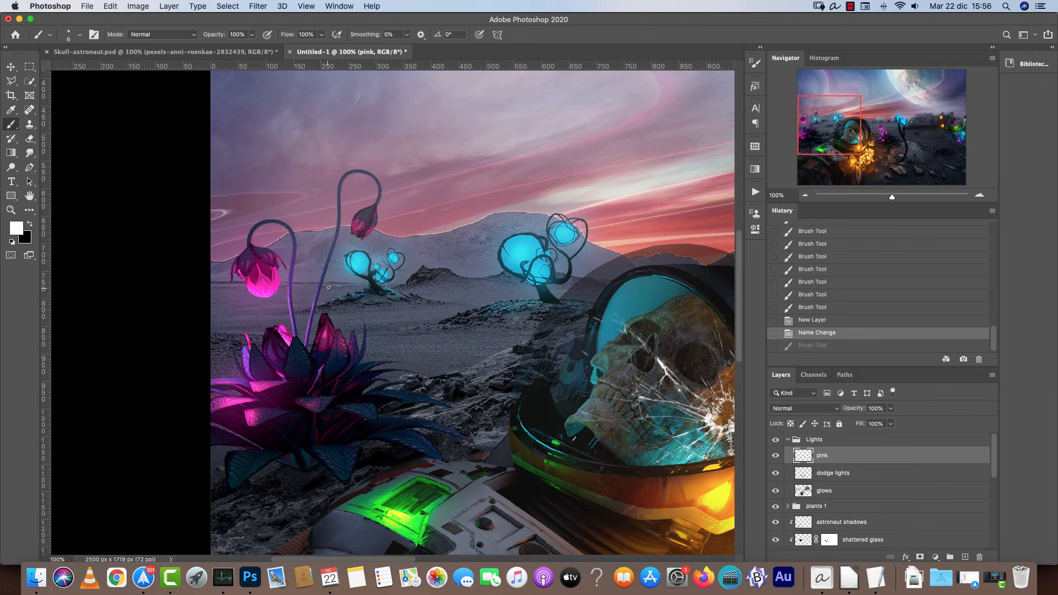
Add more particle strokes and dabs around the pink flower bud.
{"action": "left_click_drag", "start_coordinate": [285, 277], "coordinate": [298, 127]}
{"action": "left_click_drag", "start_coordinate": [245, 181], "coordinate": [252, 173]}
{"action": "left_click_drag", "start_coordinate": [236, 285], "coordinate": [235, 227]}
{"action": "mouse_move", "coordinate": [289, 290]}
{"action": "left_mouse_down"}
{"action": "mouse_move", "coordinate": [276, 272]}
{"action": "mouse_move", "coordinate": [288, 198]}
{"action": "left_mouse_up"}
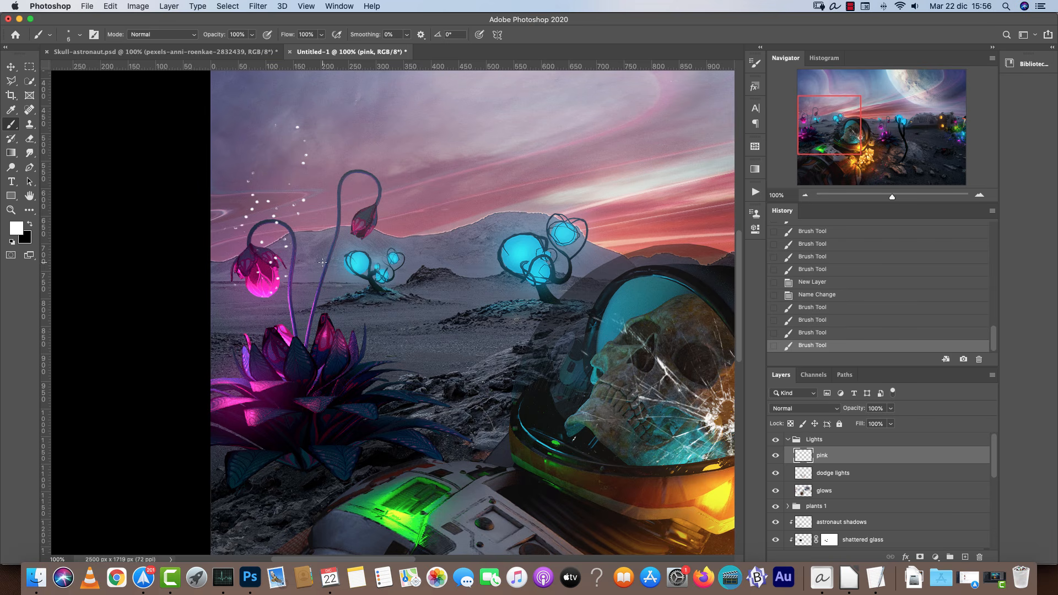
{"action": "left_click", "coordinate": [270, 274]}
{"action": "left_click", "coordinate": [271, 278]}
{"action": "key", "text": "]"}
{"action": "left_click", "coordinate": [365, 270]}
{"action": "key", "text": "super+z"}
{"action": "left_click", "coordinate": [276, 265]}
{"action": "left_click", "coordinate": [275, 219]}
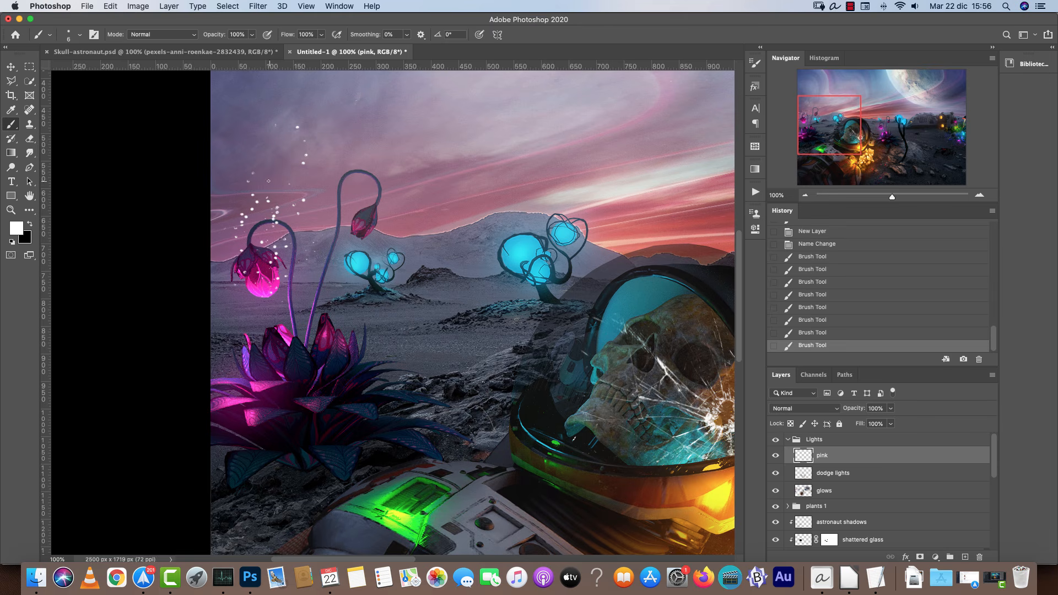
Clear all painted particles from the pink layer.
{"action": "key", "text": "super+a"}
{"action": "key", "text": "Delete"}
{"action": "key", "text": "super+d"}
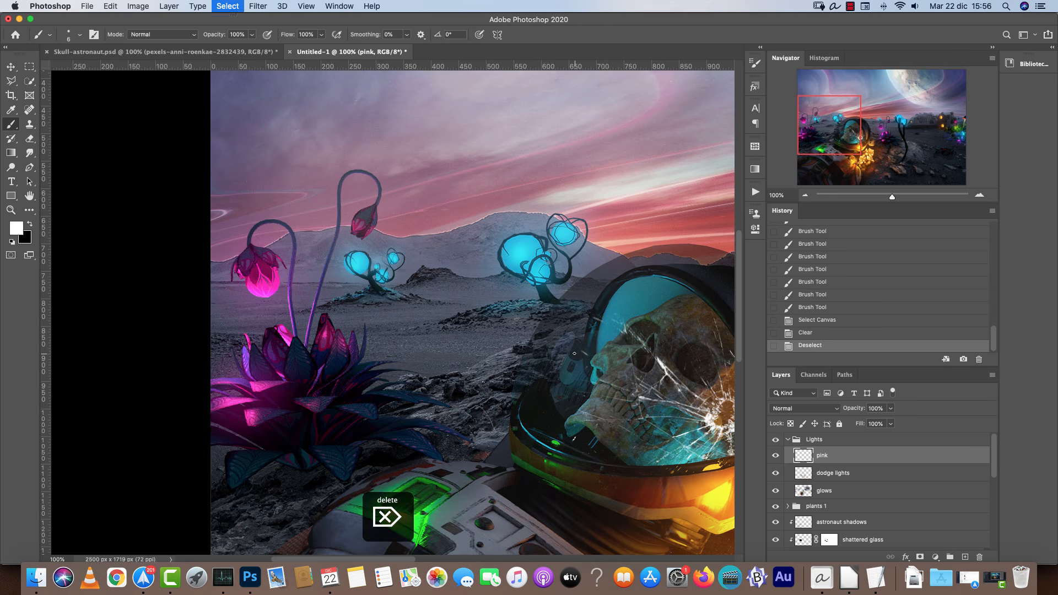
Dab scattered particles around the pink flower on the right side of the scene.
{"action": "scroll", "coordinate": [405, 263], "scroll_direction": "right", "scroll_amount": 10}
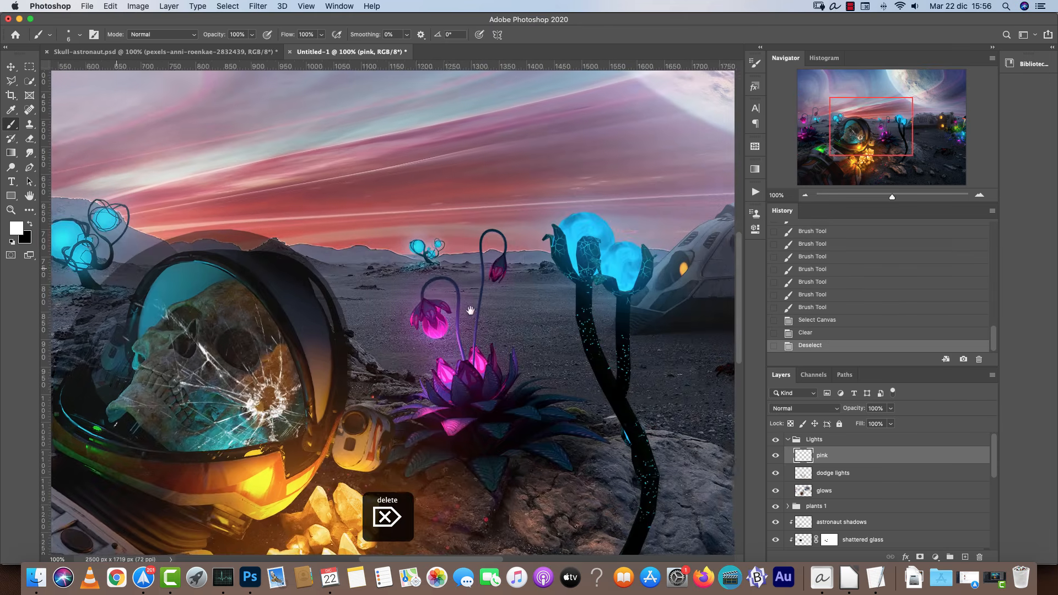
{"action": "left_click", "coordinate": [444, 323]}
{"action": "left_click", "coordinate": [386, 218]}
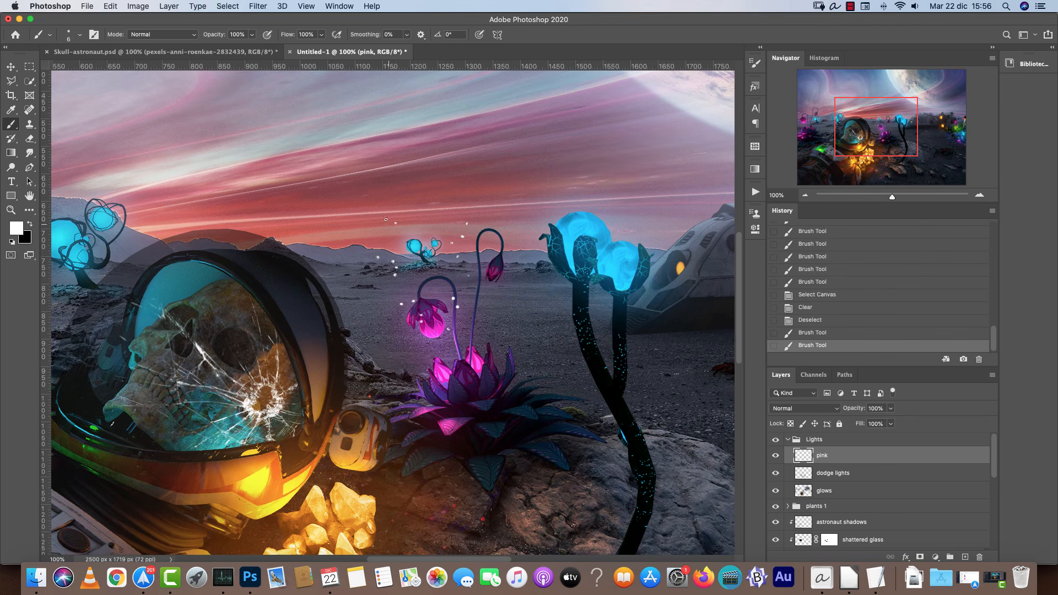
{"action": "left_click", "coordinate": [425, 211]}
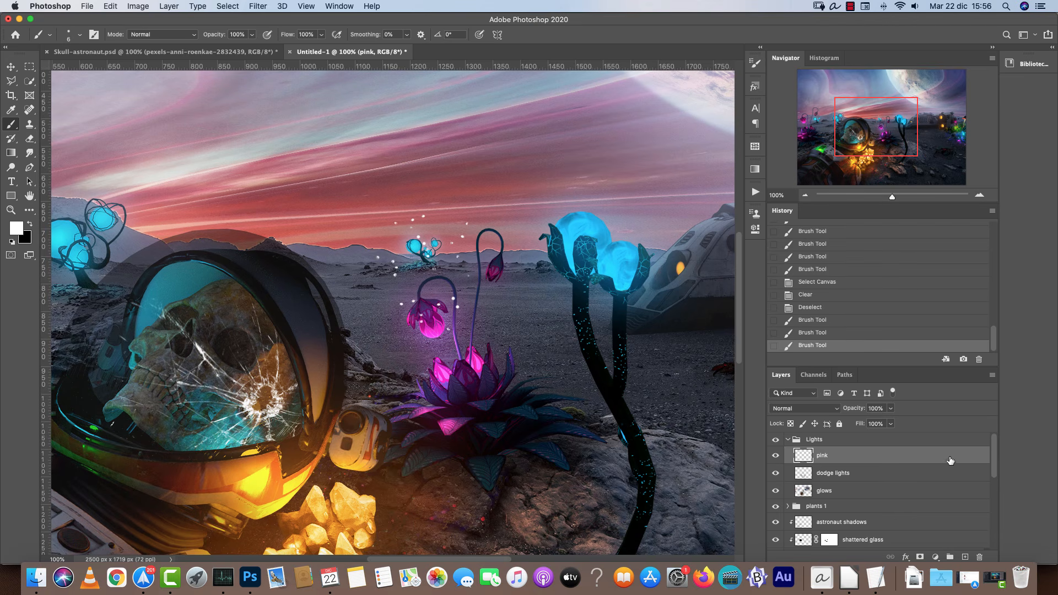
Add an Outer Glow to the pink layer, sampling its color #ee26c8 from the pink flower.
{"action": "double_click", "coordinate": [954, 463]}
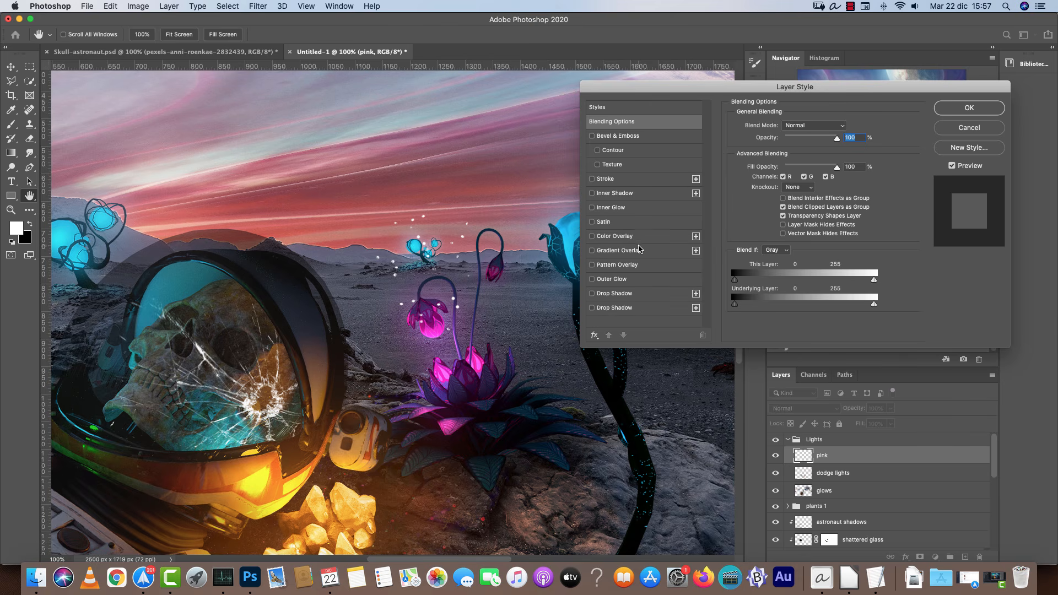
{"action": "left_click", "coordinate": [618, 278]}
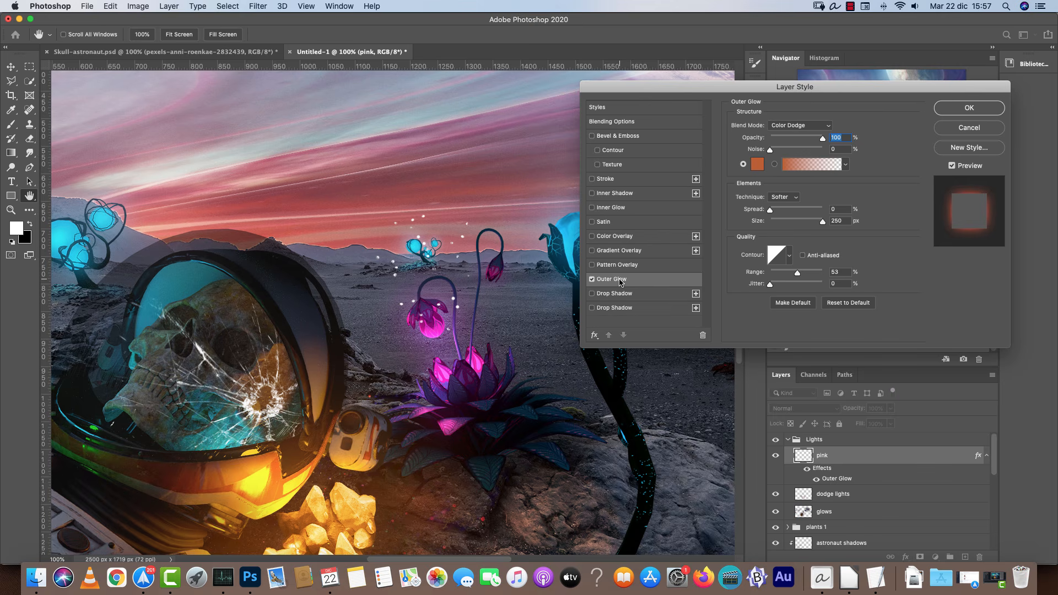
{"action": "left_click", "coordinate": [757, 165]}
{"action": "left_click", "coordinate": [444, 324]}
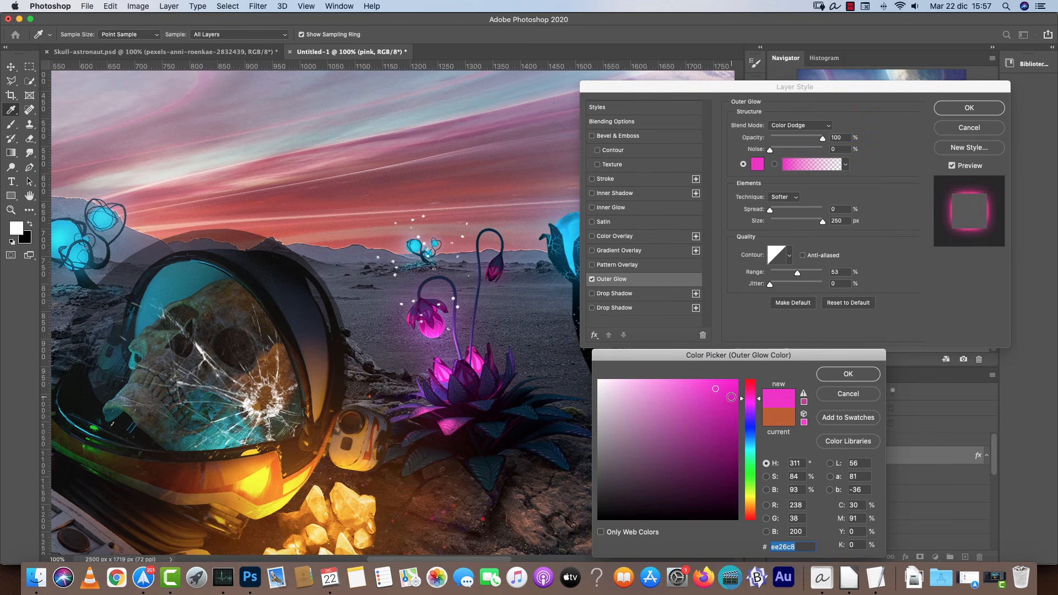
{"action": "left_click", "coordinate": [848, 374]}
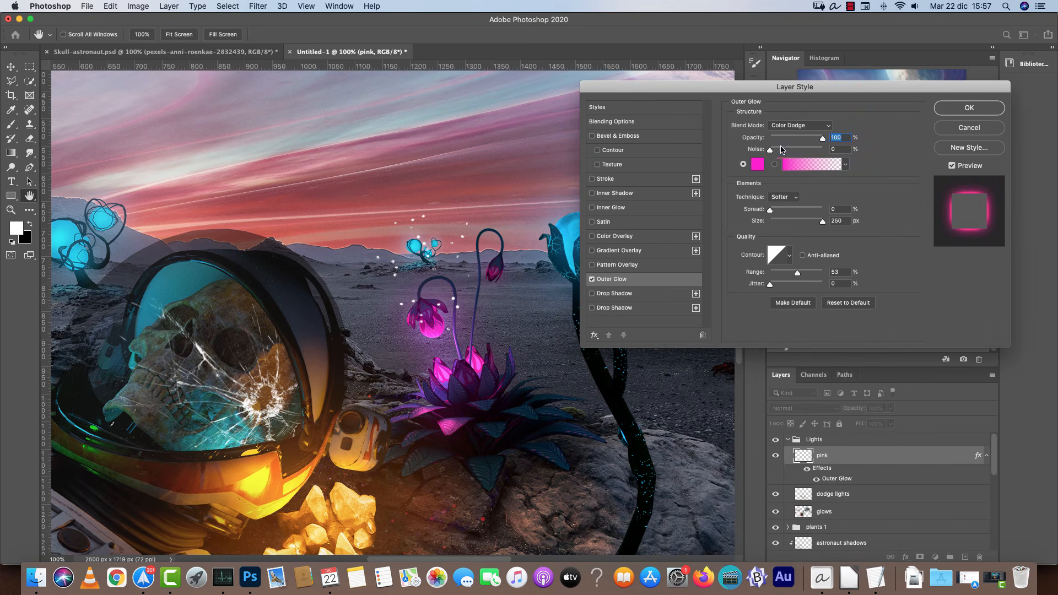
Set the outer glow to Screen blend mode, 13 px size and 24% range, and apply the style.
{"action": "left_click", "coordinate": [808, 125]}
{"action": "left_click", "coordinate": [799, 117]}
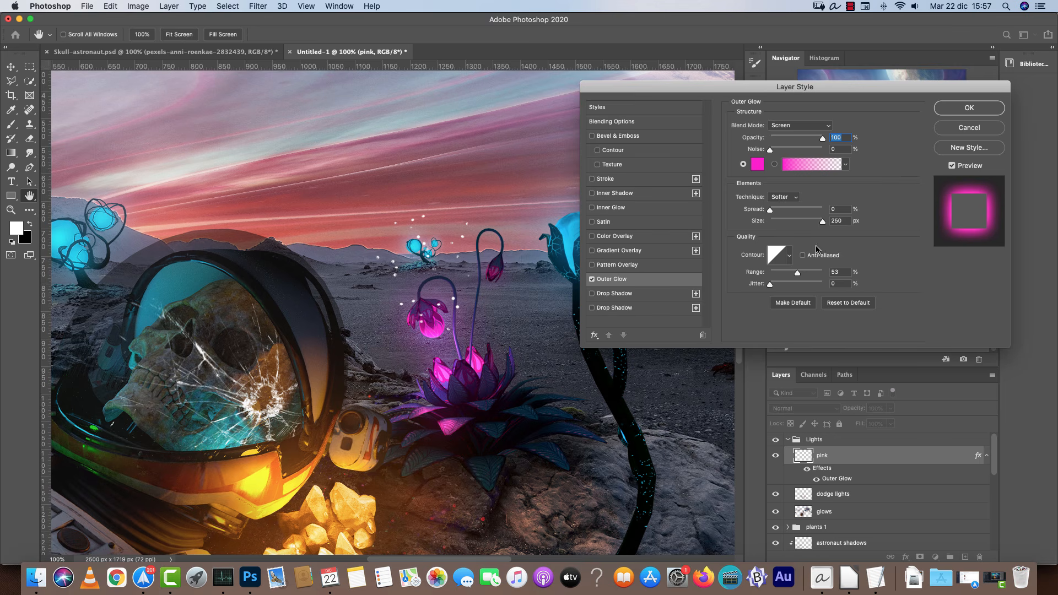
{"action": "left_click_drag", "start_coordinate": [818, 227], "coordinate": [777, 226]}
{"action": "mouse_move", "coordinate": [798, 274]}
{"action": "left_mouse_down"}
{"action": "mouse_move", "coordinate": [768, 282]}
{"action": "mouse_move", "coordinate": [822, 273]}
{"action": "mouse_move", "coordinate": [788, 276]}
{"action": "left_mouse_up"}
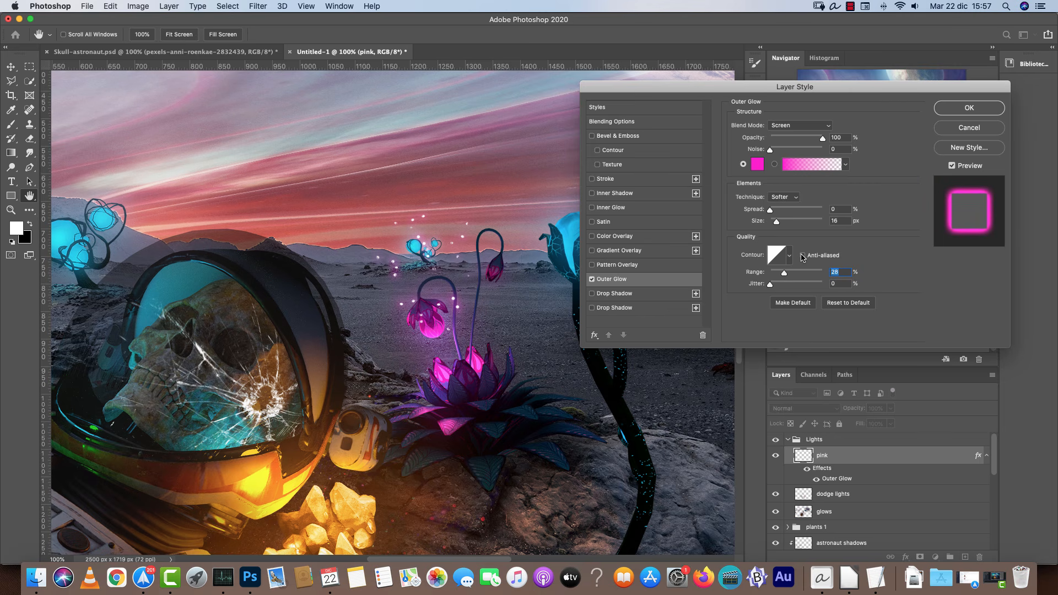
{"action": "left_click_drag", "start_coordinate": [777, 222], "coordinate": [803, 222]}
{"action": "mouse_move", "coordinate": [784, 273]}
{"action": "left_mouse_down"}
{"action": "mouse_move", "coordinate": [771, 277]}
{"action": "mouse_move", "coordinate": [779, 275]}
{"action": "left_mouse_up"}
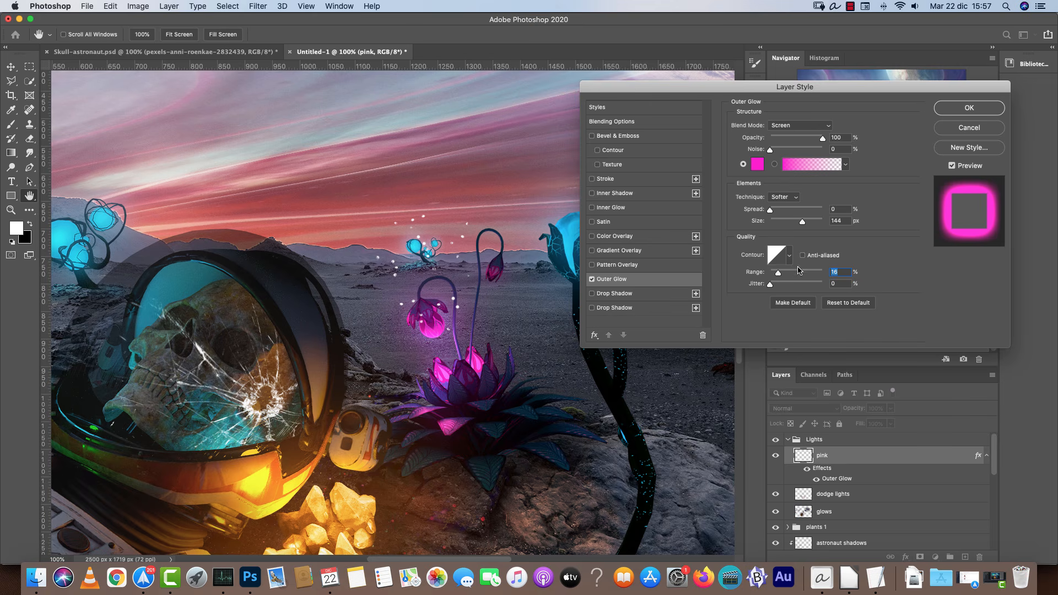
{"action": "left_click_drag", "start_coordinate": [779, 276], "coordinate": [783, 273]}
{"action": "left_click_drag", "start_coordinate": [802, 222], "coordinate": [776, 226]}
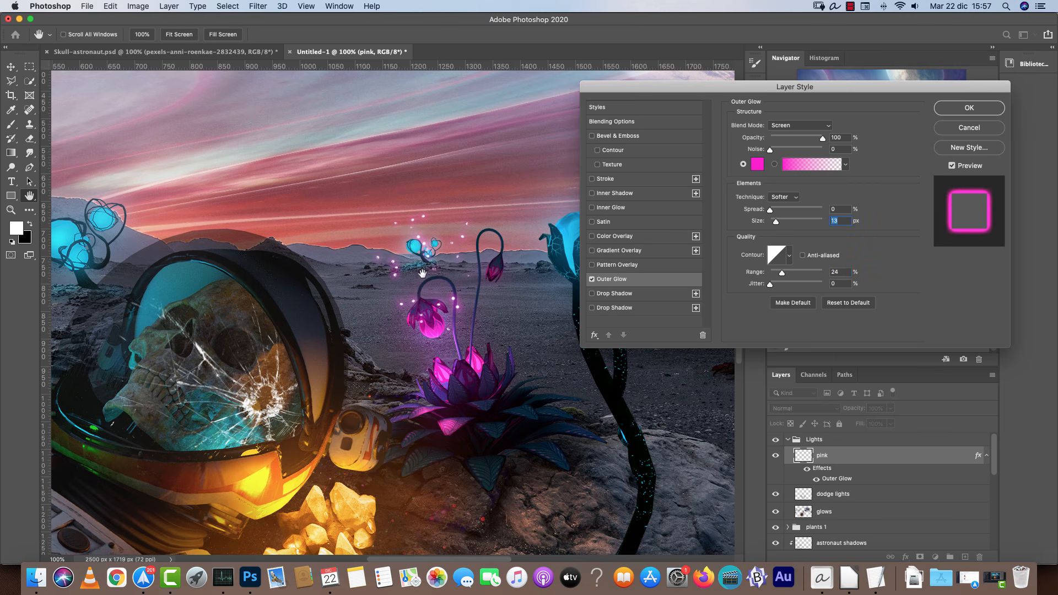
{"action": "left_click", "coordinate": [962, 108]}
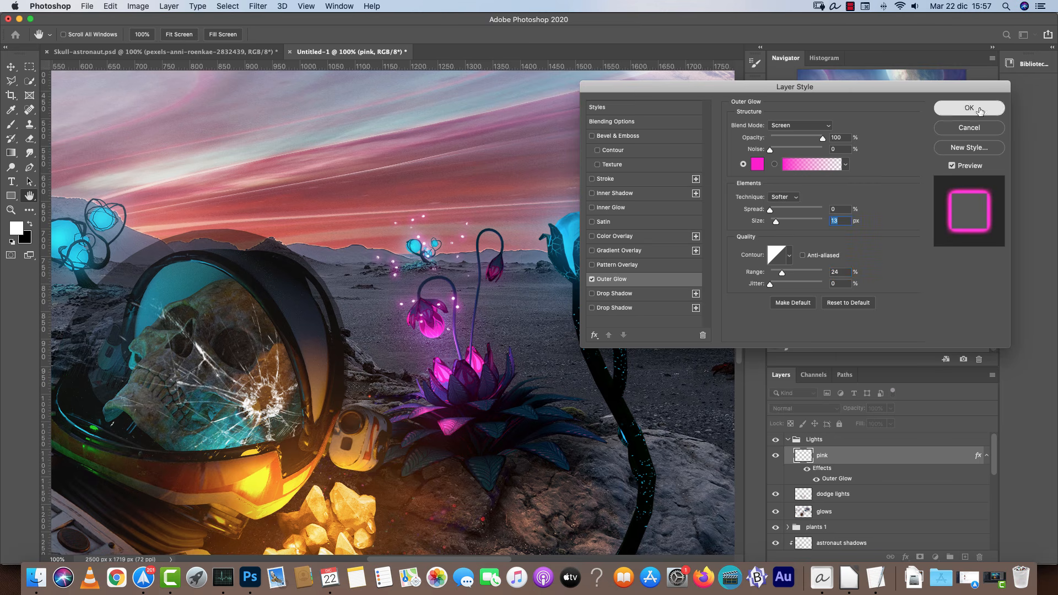
Clear all painted particles from the pink layer.
{"action": "key", "text": "super+a"}
{"action": "key", "text": "BackSpace"}
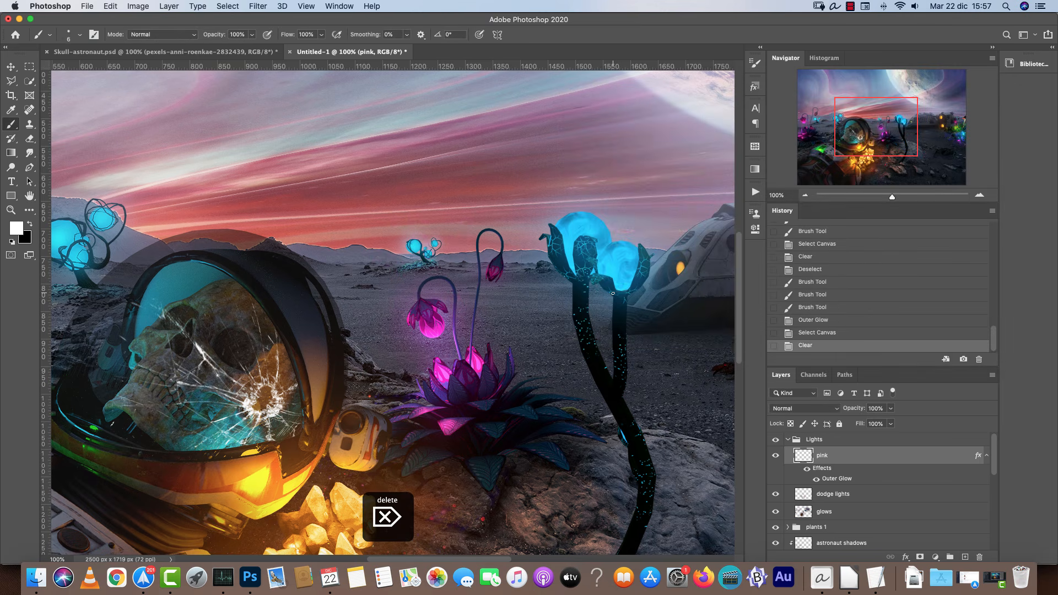
Reduce the brush size and paint particle strokes around the hanging pink bud.
{"action": "scroll", "coordinate": [509, 273], "scroll_direction": "up", "scroll_amount": 2}
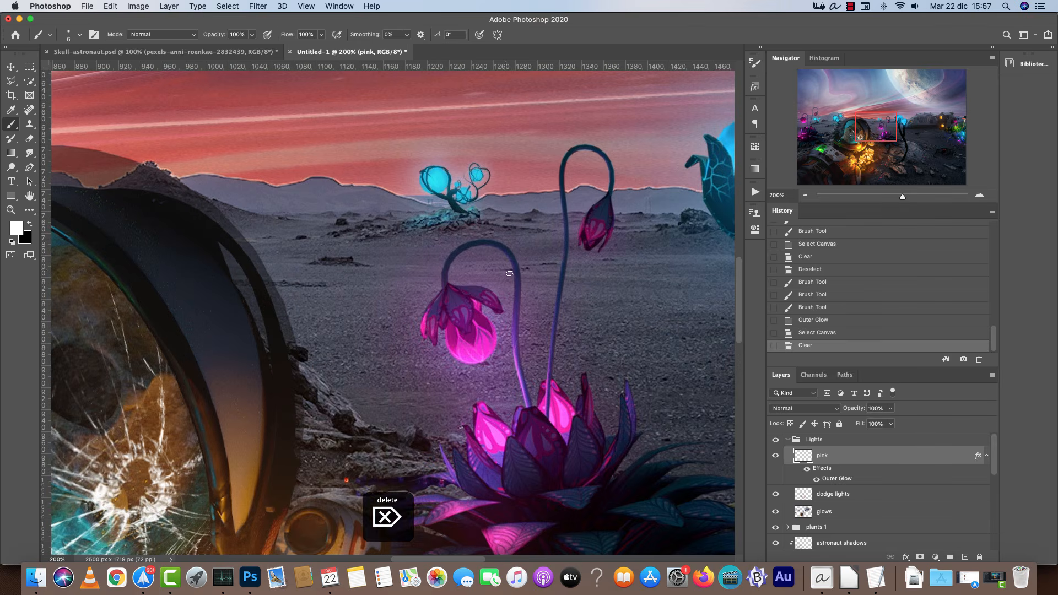
{"action": "key", "text": "bracketleft"}
{"action": "key", "text": "bracketleft"}
{"action": "left_click_drag", "start_coordinate": [508, 242], "coordinate": [470, 297]}
{"action": "left_click_drag", "start_coordinate": [396, 135], "coordinate": [408, 234]}
{"action": "left_click_drag", "start_coordinate": [436, 355], "coordinate": [454, 359]}
{"action": "left_click_drag", "start_coordinate": [426, 265], "coordinate": [437, 291]}
{"action": "mouse_move", "coordinate": [480, 346]}
{"action": "left_mouse_down"}
{"action": "mouse_move", "coordinate": [497, 380]}
{"action": "mouse_move", "coordinate": [533, 408]}
{"action": "left_mouse_up"}
{"action": "left_click_drag", "start_coordinate": [432, 428], "coordinate": [453, 444]}
{"action": "left_click_drag", "start_coordinate": [381, 304], "coordinate": [477, 400]}
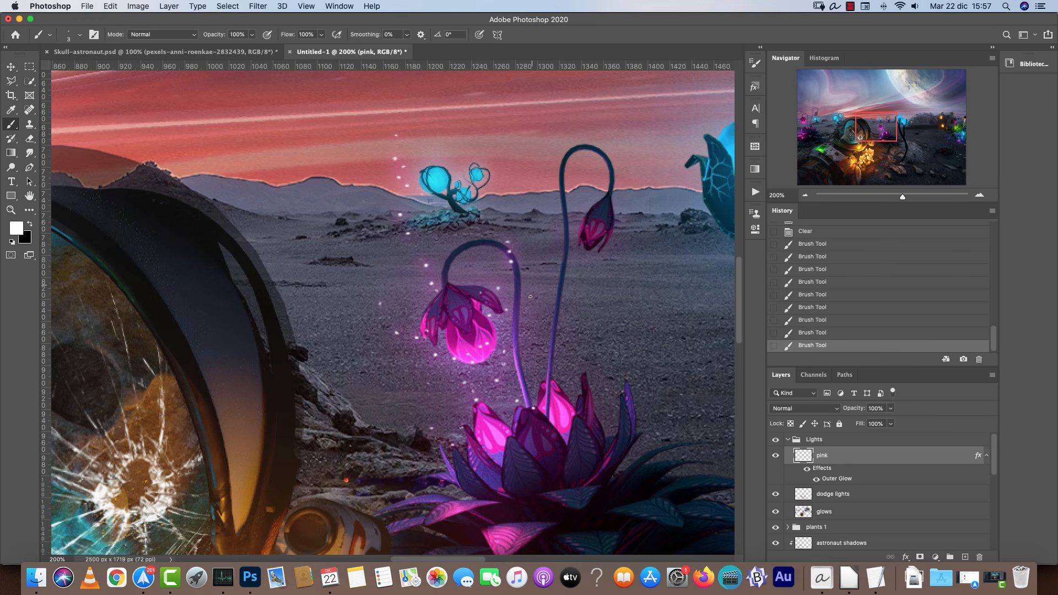
Increase the brush tip spacing in the Brush Settings.
{"action": "left_click", "coordinate": [755, 63]}
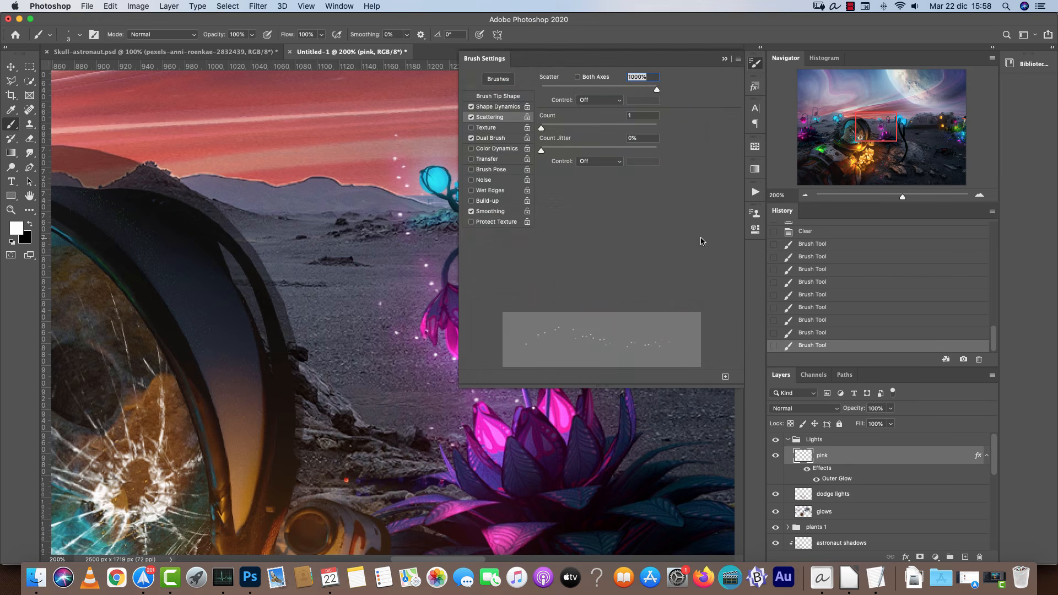
{"action": "left_click", "coordinate": [510, 97]}
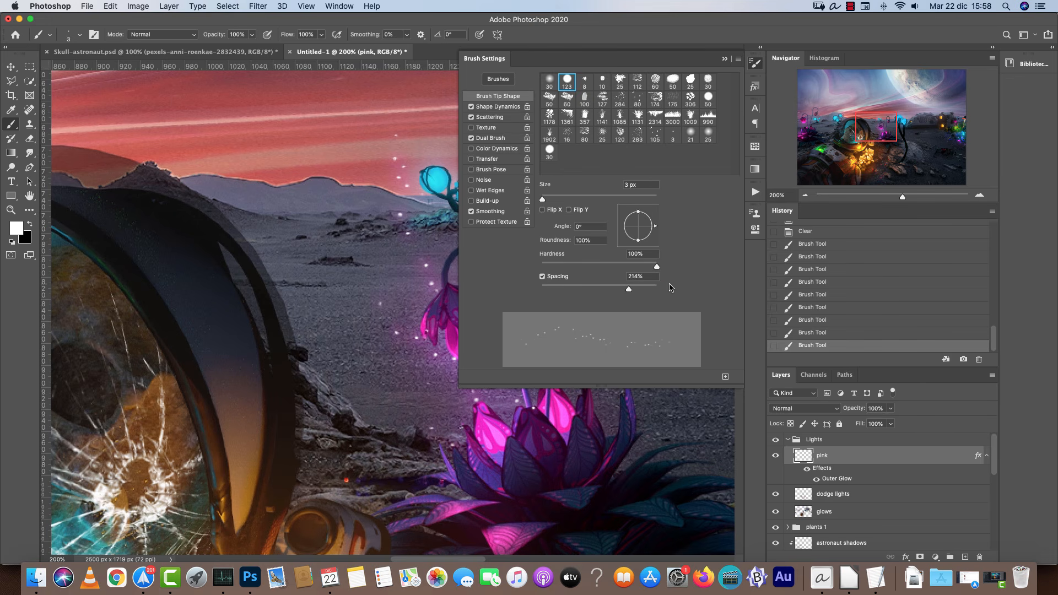
{"action": "left_click_drag", "start_coordinate": [630, 289], "coordinate": [646, 291]}
{"action": "left_click", "coordinate": [725, 58]}
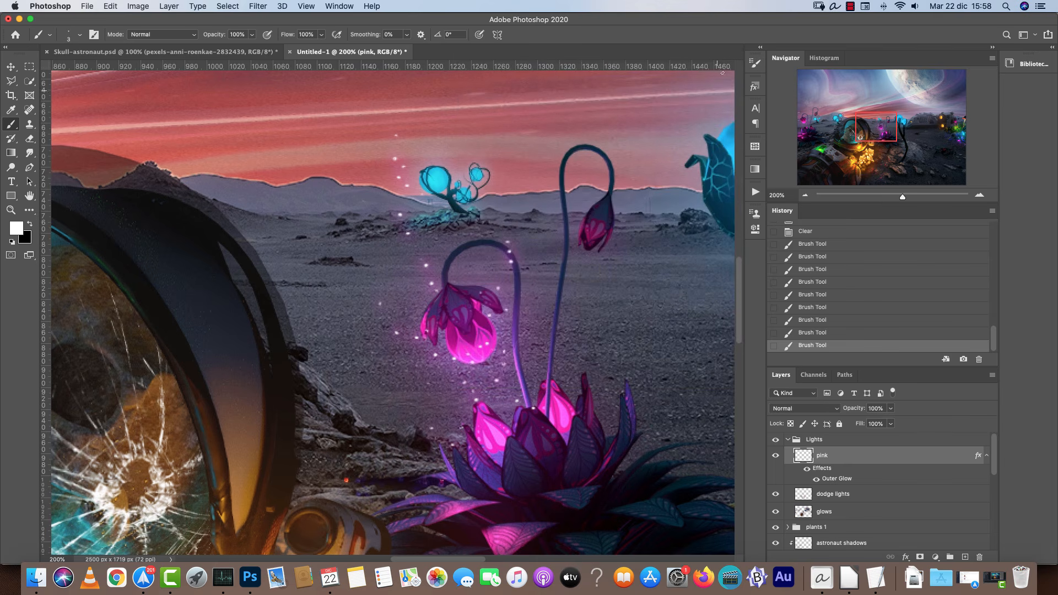
Clear the pink layer again and deselect.
{"action": "key", "text": "super+a"}
{"action": "key", "text": "BackSpace"}
{"action": "key", "text": "super+d"}
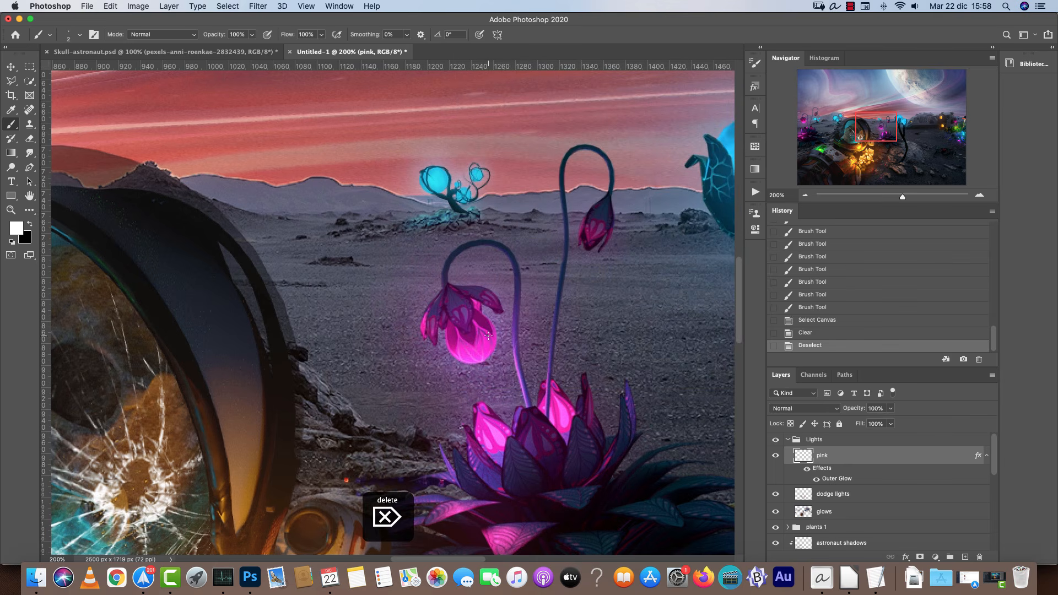
Dab and stroke scattered particles around the hanging pink bud and the pink flower.
{"action": "left_click", "coordinate": [497, 316]}
{"action": "left_click", "coordinate": [485, 327]}
{"action": "left_click", "coordinate": [467, 370]}
{"action": "left_click_drag", "start_coordinate": [467, 369], "coordinate": [413, 291]}
{"action": "left_click", "coordinate": [427, 234]}
{"action": "left_click_drag", "start_coordinate": [578, 408], "coordinate": [539, 364]}
{"action": "left_click_drag", "start_coordinate": [498, 329], "coordinate": [508, 268]}
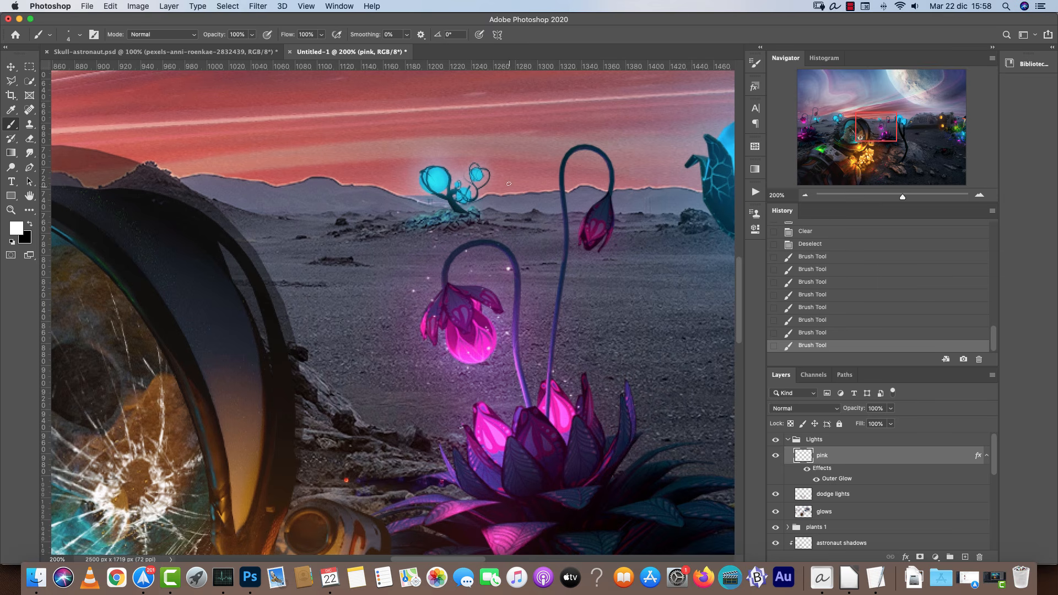
{"action": "left_click", "coordinate": [483, 304]}
{"action": "left_click", "coordinate": [447, 392]}
{"action": "key", "text": "super+minus"}
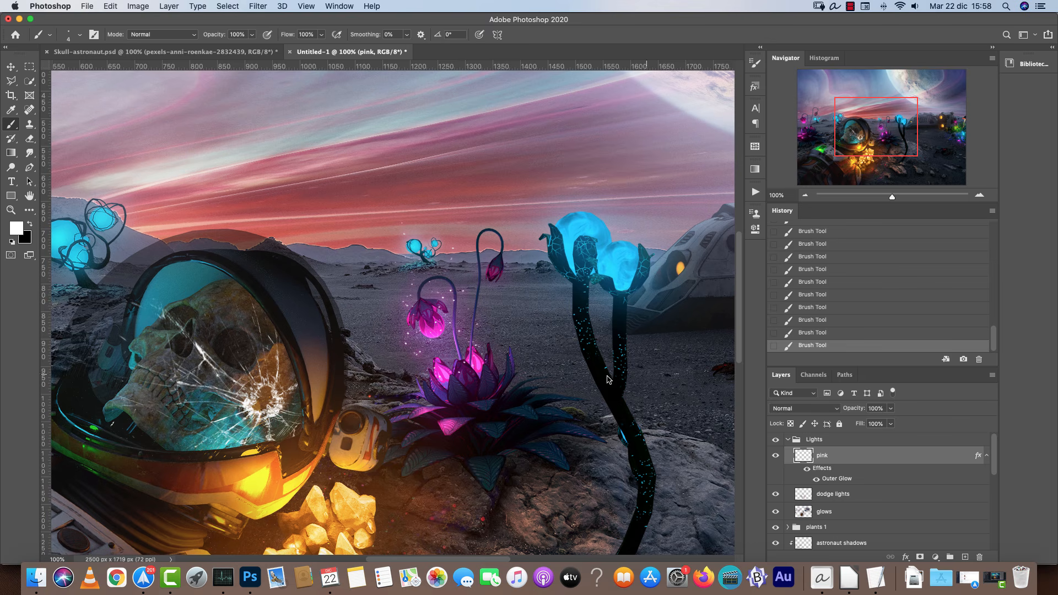
Add a Color Overlay to the pink layer at 100% opacity with a light pink color.
{"action": "double_click", "coordinate": [901, 454]}
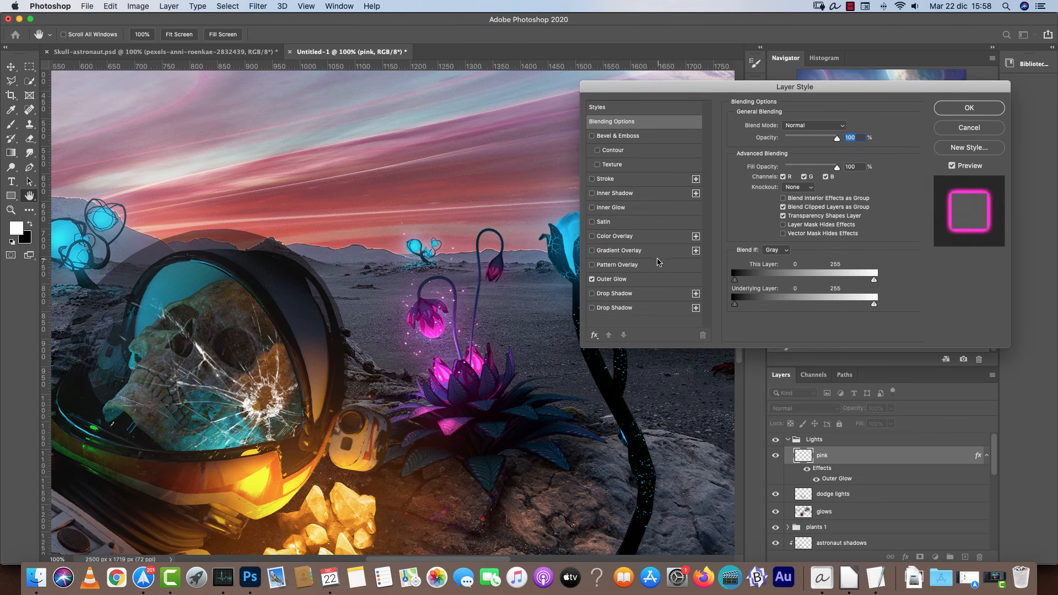
{"action": "left_click", "coordinate": [621, 237]}
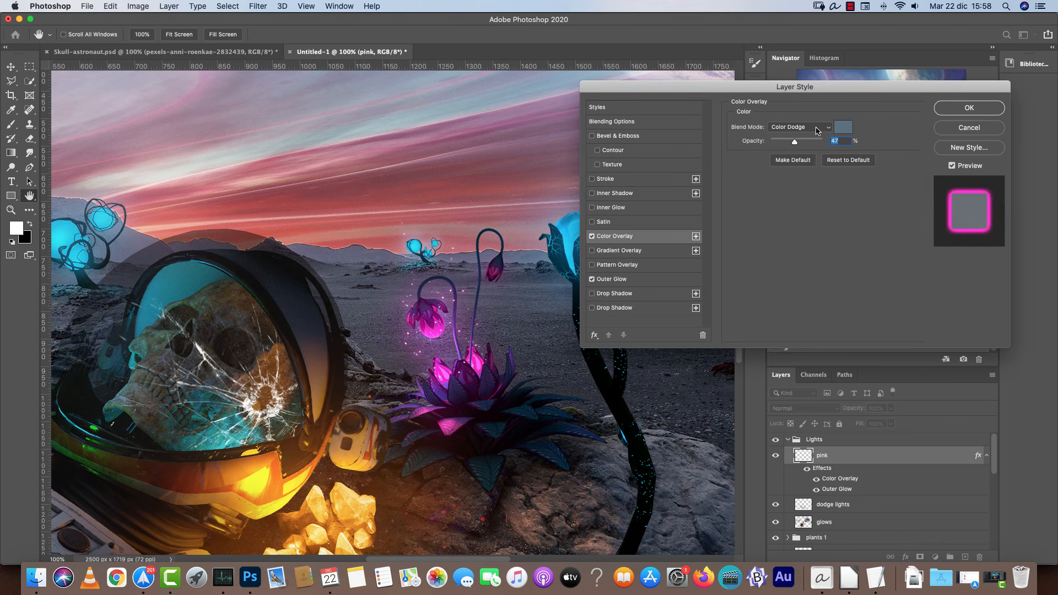
{"action": "left_click_drag", "start_coordinate": [800, 141], "coordinate": [824, 141]}
{"action": "left_click", "coordinate": [843, 127]}
{"action": "left_click", "coordinate": [754, 401]}
{"action": "left_click_drag", "start_coordinate": [628, 407], "coordinate": [629, 360]}
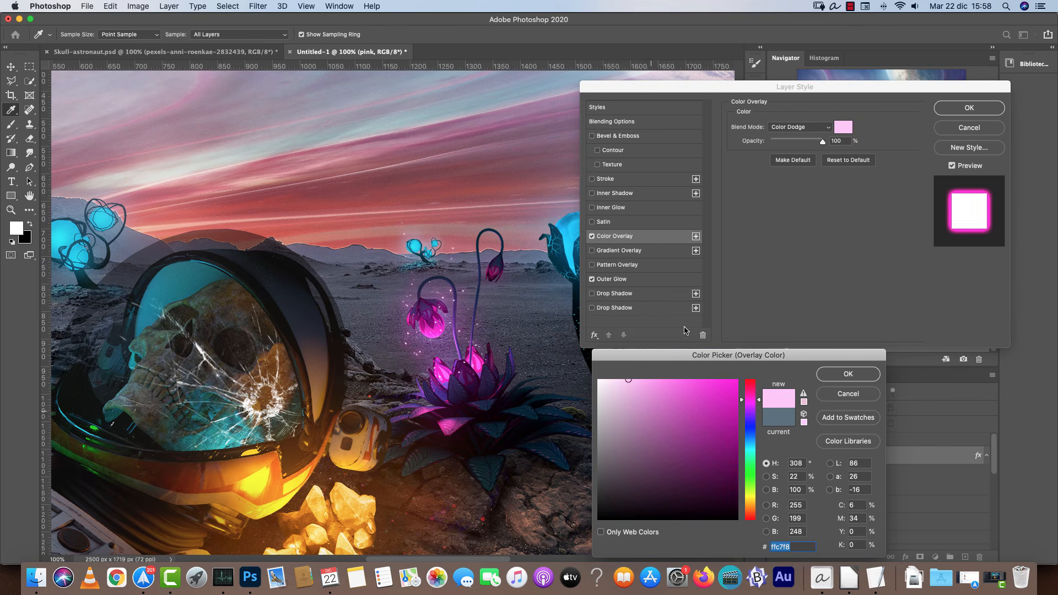
{"action": "left_click", "coordinate": [857, 372]}
Set the color overlay blend mode to Normal and its color to #ffdffb, then apply the style.
{"action": "left_click", "coordinate": [807, 128]}
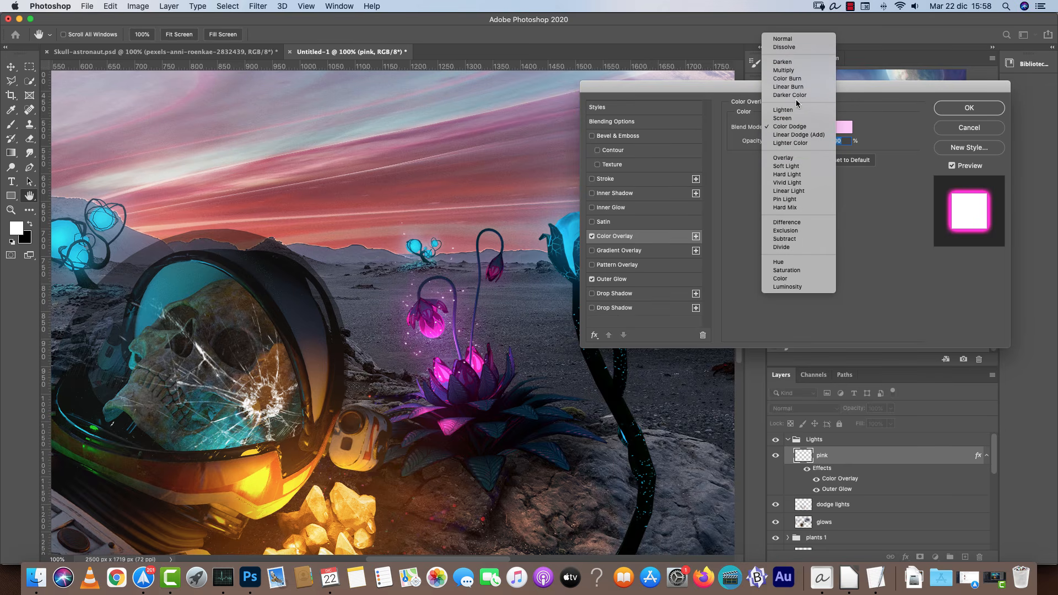
{"action": "left_click", "coordinate": [785, 39]}
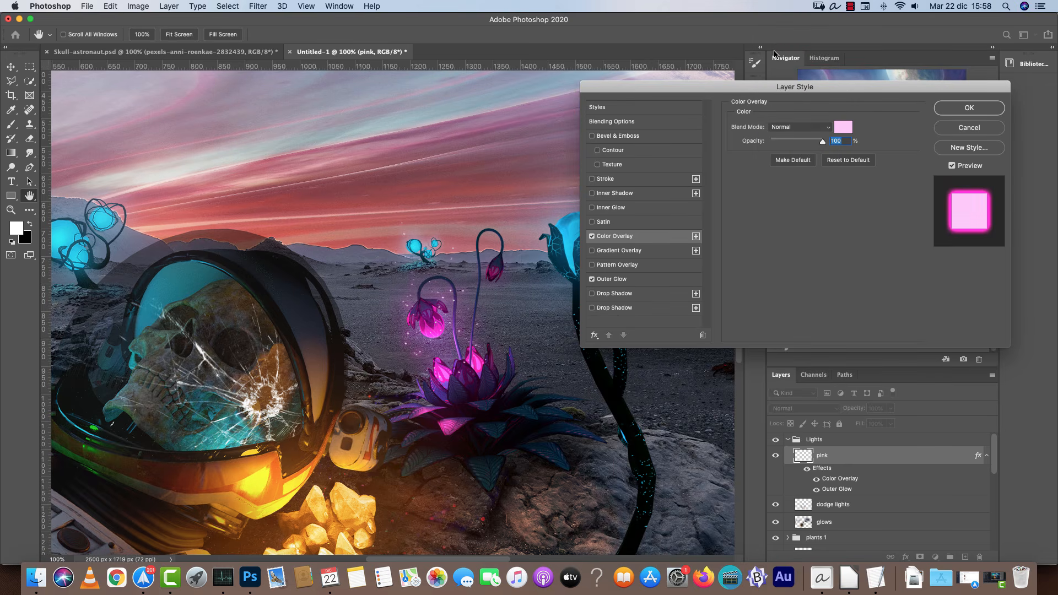
{"action": "left_click", "coordinate": [843, 127]}
{"action": "left_click", "coordinate": [617, 378]}
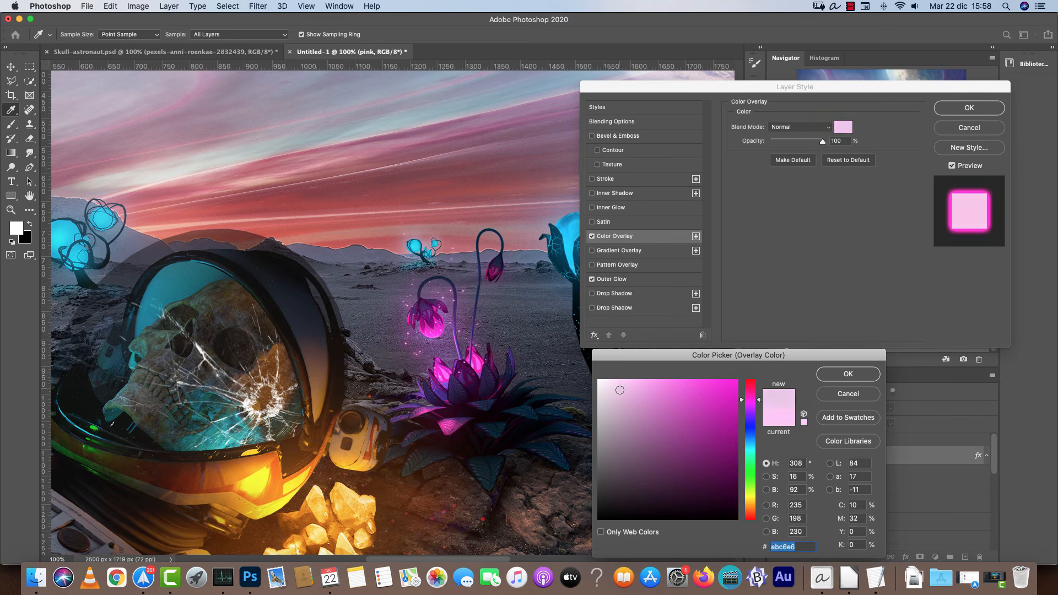
{"action": "left_click_drag", "start_coordinate": [621, 375], "coordinate": [688, 342]}
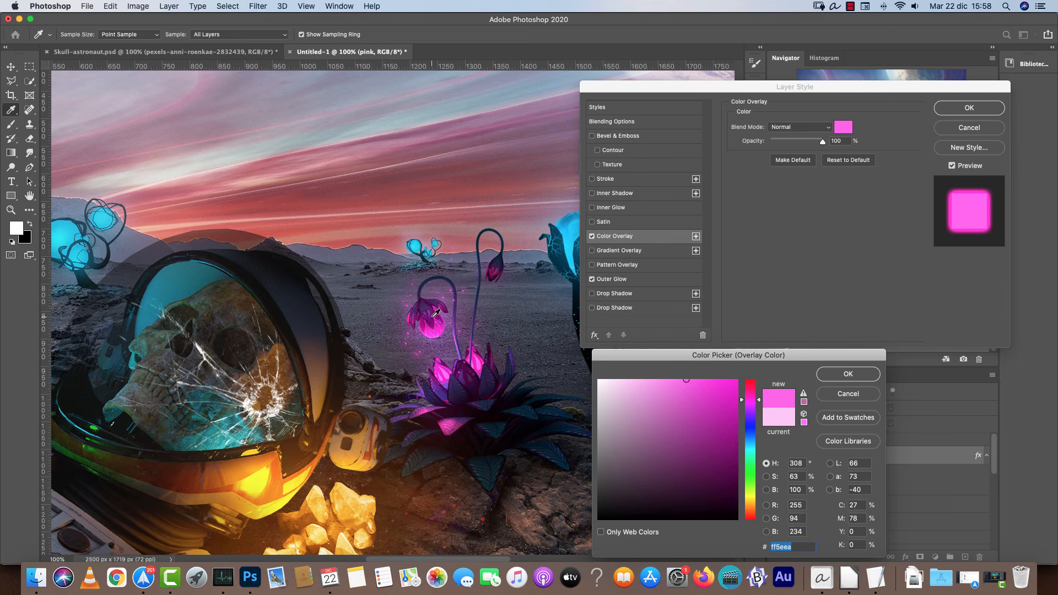
{"action": "left_click", "coordinate": [625, 379]}
{"action": "left_click_drag", "start_coordinate": [621, 385], "coordinate": [615, 366]}
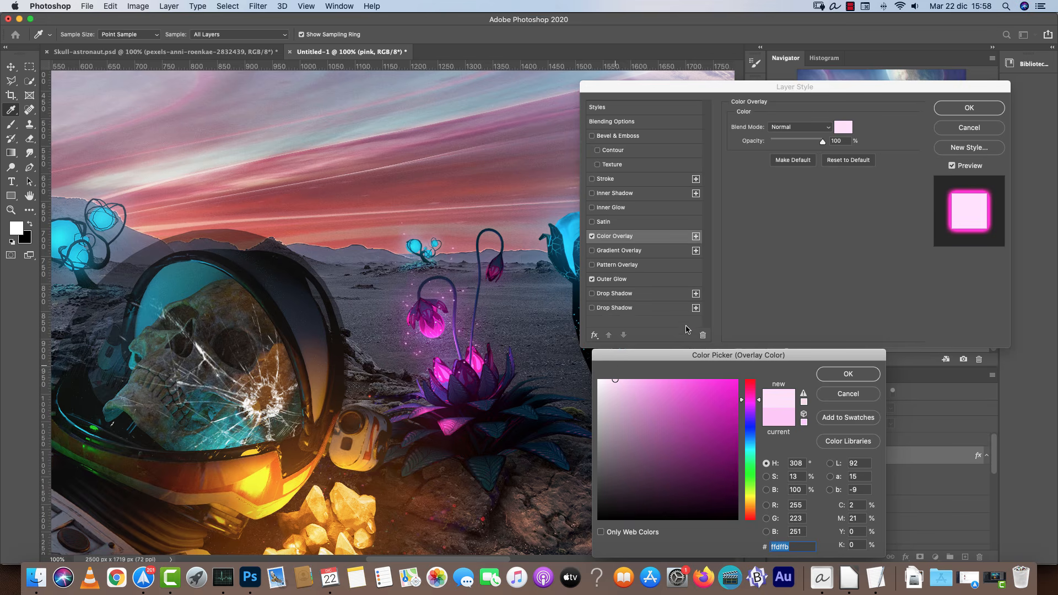
{"action": "left_click", "coordinate": [857, 373]}
{"action": "left_click", "coordinate": [979, 109]}
Paint particle strokes around the pink flowers on the left side of the scene.
{"action": "left_click_drag", "start_coordinate": [292, 337], "coordinate": [717, 299]}
{"action": "left_click_drag", "start_coordinate": [262, 272], "coordinate": [259, 255]}
{"action": "left_click_drag", "start_coordinate": [224, 215], "coordinate": [243, 118]}
{"action": "left_click_drag", "start_coordinate": [236, 178], "coordinate": [291, 249]}
Enlarge the brush and add particle dabs and strokes near the left pink bud and flower.
{"action": "key", "text": "bracketright"}
{"action": "key", "text": "bracketright"}
{"action": "left_click", "coordinate": [244, 246]}
{"action": "left_click", "coordinate": [261, 272]}
{"action": "key", "text": "bracketleft"}
{"action": "left_click", "coordinate": [238, 327]}
{"action": "mouse_move", "coordinate": [276, 322]}
{"action": "left_mouse_down"}
{"action": "mouse_move", "coordinate": [317, 325]}
{"action": "mouse_move", "coordinate": [341, 305]}
{"action": "left_mouse_up"}
{"action": "left_click_drag", "start_coordinate": [358, 259], "coordinate": [342, 185]}
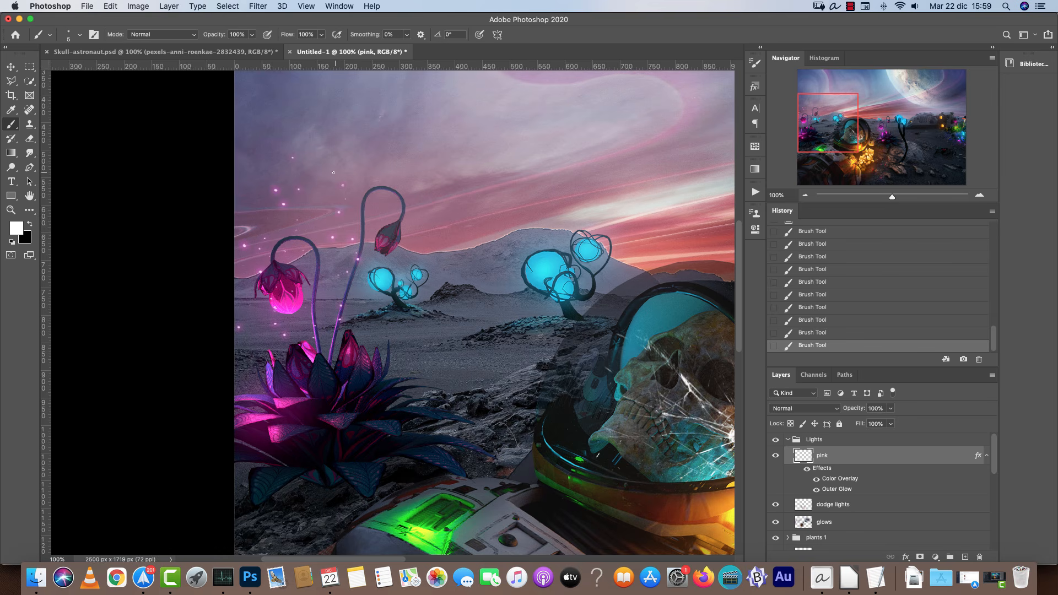
{"action": "key", "text": "super+z"}
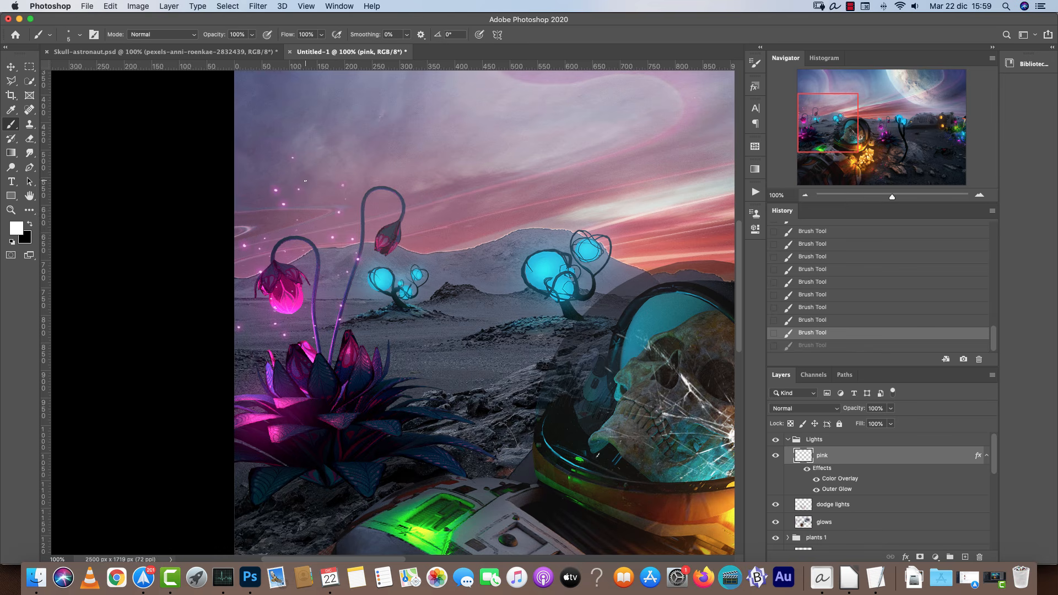
{"action": "key", "text": "super+shift+z"}
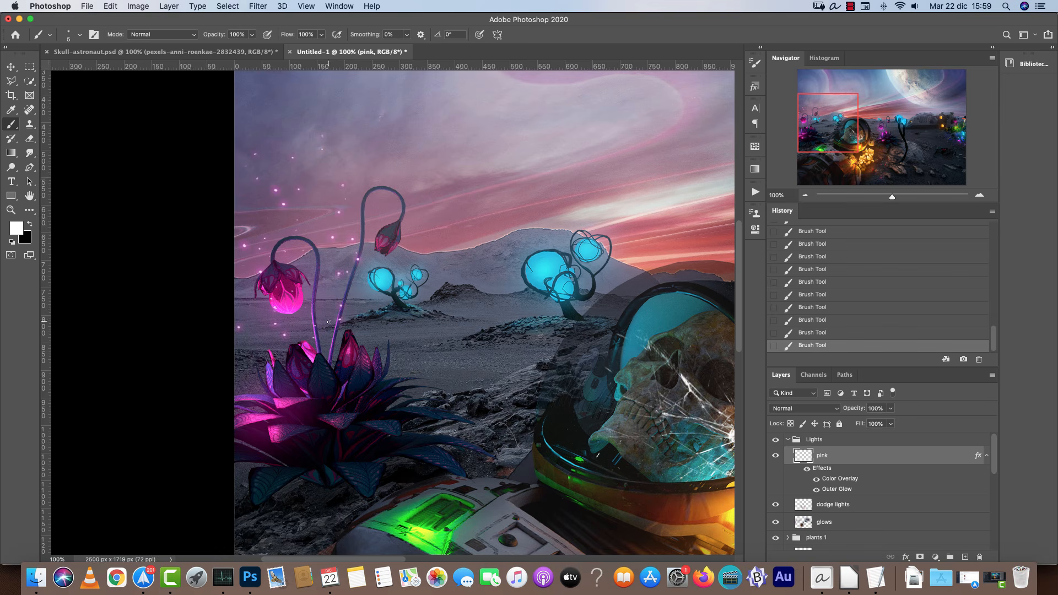
{"action": "left_click", "coordinate": [306, 386]}
{"action": "left_click", "coordinate": [326, 405]}
Dab particles around the pink flower beside the spaceship on the right.
{"action": "left_click_drag", "start_coordinate": [568, 335], "coordinate": [402, 381]}
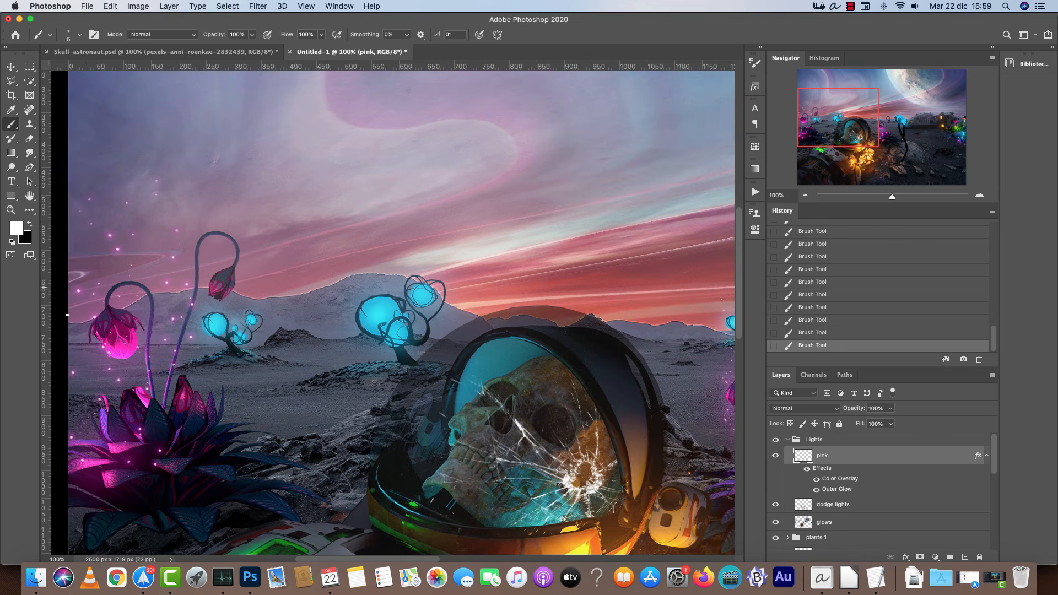
{"action": "scroll", "coordinate": [550, 341], "scroll_direction": "right", "scroll_amount": 15}
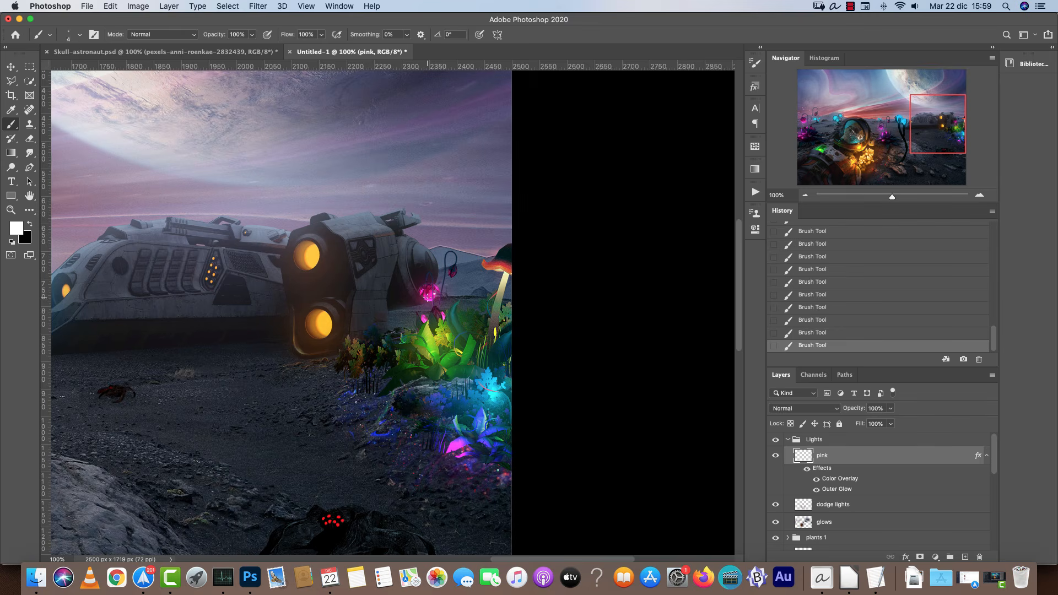
{"action": "left_click", "coordinate": [979, 196]}
{"action": "left_click", "coordinate": [979, 195]}
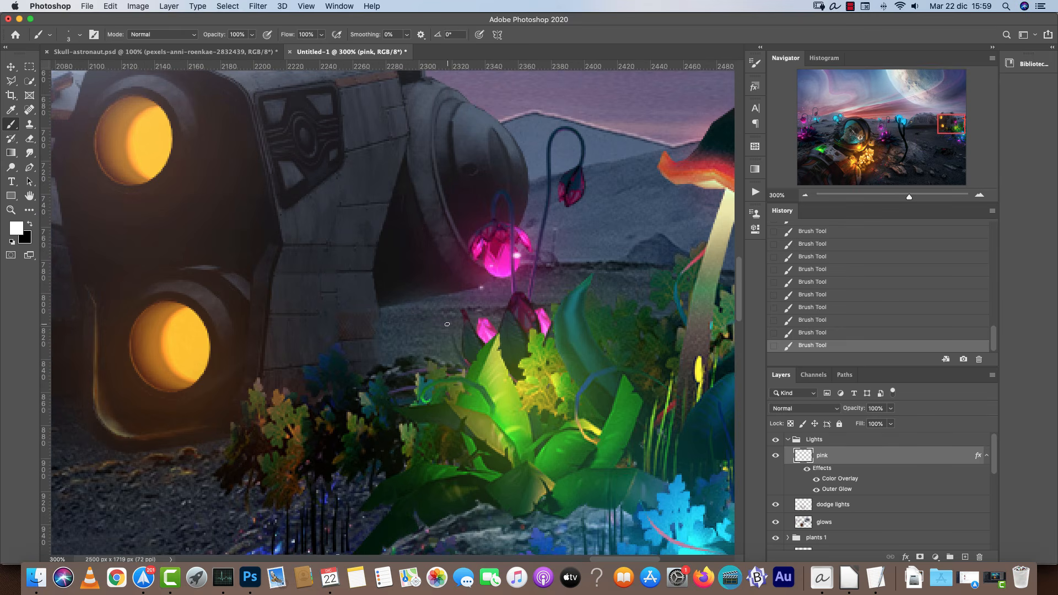
{"action": "left_click", "coordinate": [448, 183]}
{"action": "left_click", "coordinate": [437, 253]}
{"action": "left_click", "coordinate": [462, 252]}
Create a new layer above pink in the Lights group and name it blue.
{"action": "key", "text": "super+minus"}
{"action": "key", "text": "super+minus"}
{"action": "left_click_drag", "start_coordinate": [365, 355], "coordinate": [507, 307]}
{"action": "left_click_drag", "start_coordinate": [361, 317], "coordinate": [610, 330]}
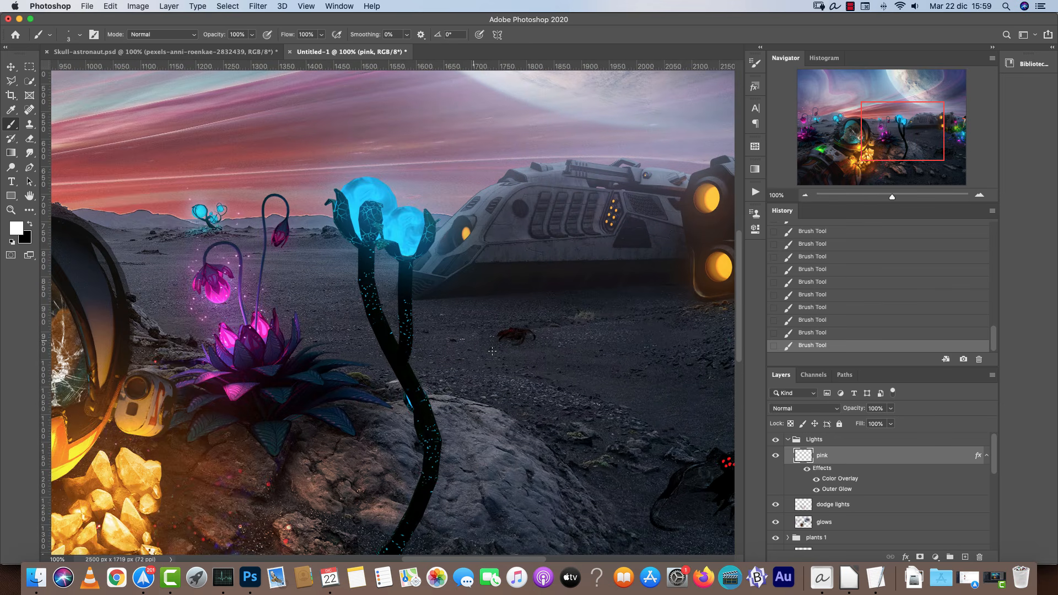
{"action": "left_click", "coordinate": [965, 557]}
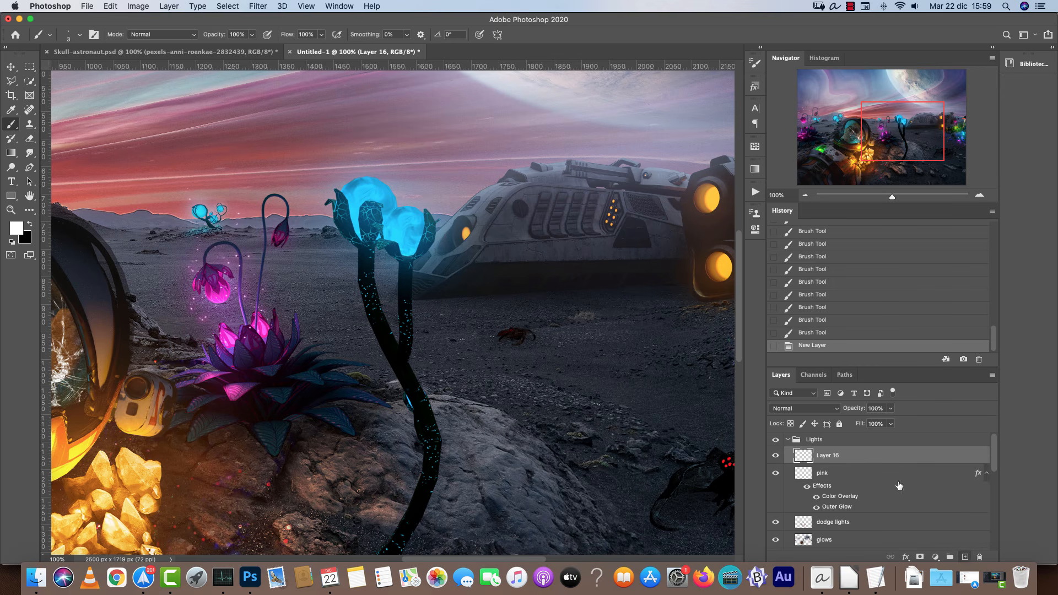
{"action": "double_click", "coordinate": [816, 455]}
{"action": "type", "text": "blue"}
{"action": "key", "text": "Return"}
{"action": "left_click", "coordinate": [986, 474]}
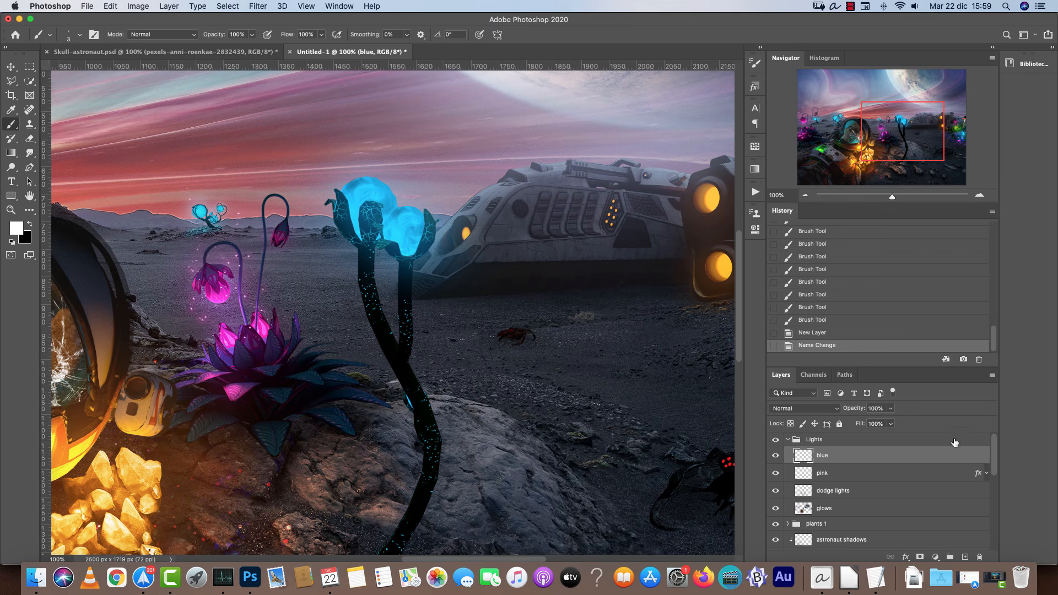
Copy the pink layer's effects onto the blue layer.
{"action": "left_click", "coordinate": [979, 475]}
{"action": "left_click_drag", "start_coordinate": [979, 475], "coordinate": [974, 459]}
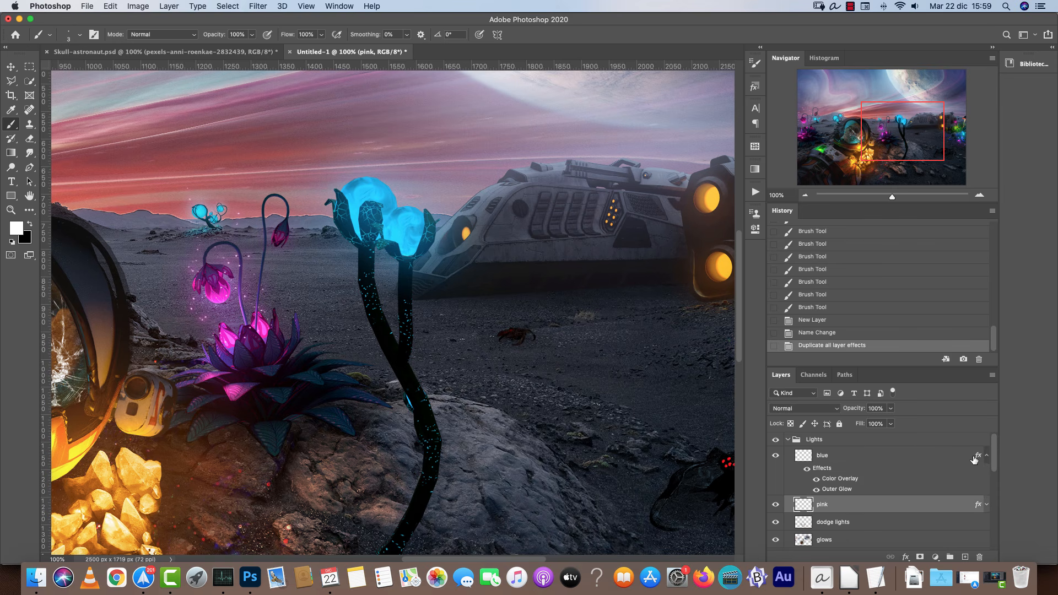
{"action": "left_click", "coordinate": [916, 463]}
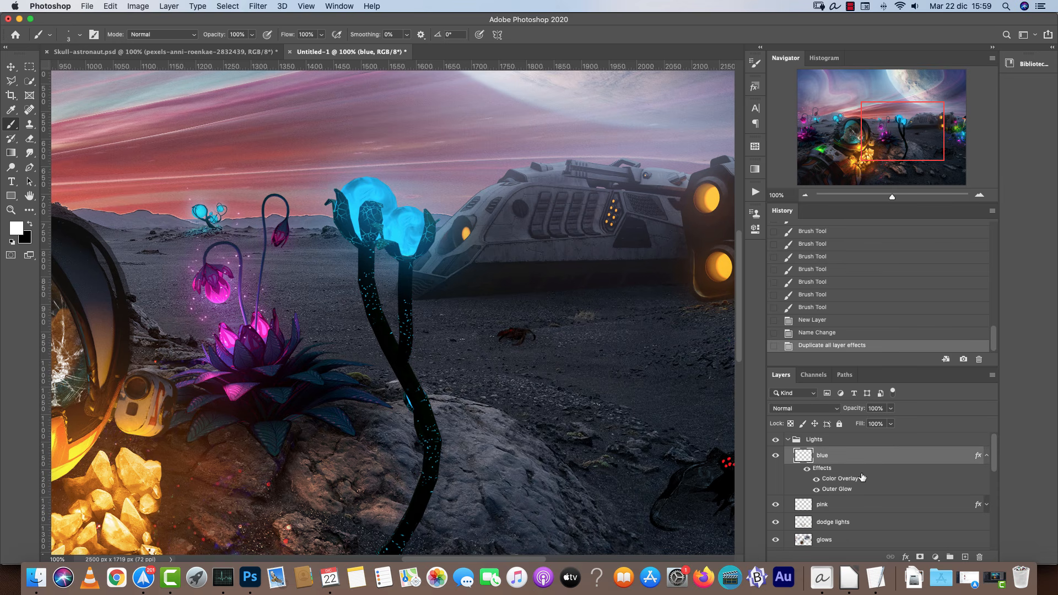
Set the blue layer's Outer Glow color to cyan 07c6ff, sampled from the glowing blue flower bulb.
{"action": "double_click", "coordinate": [837, 490]}
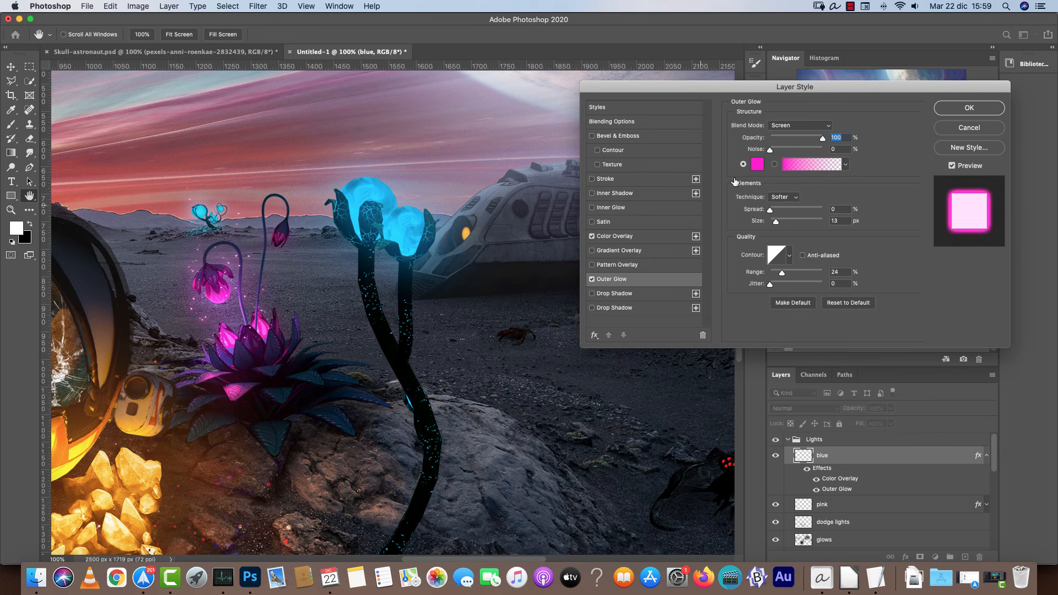
{"action": "left_click", "coordinate": [758, 165]}
{"action": "left_click", "coordinate": [405, 230]}
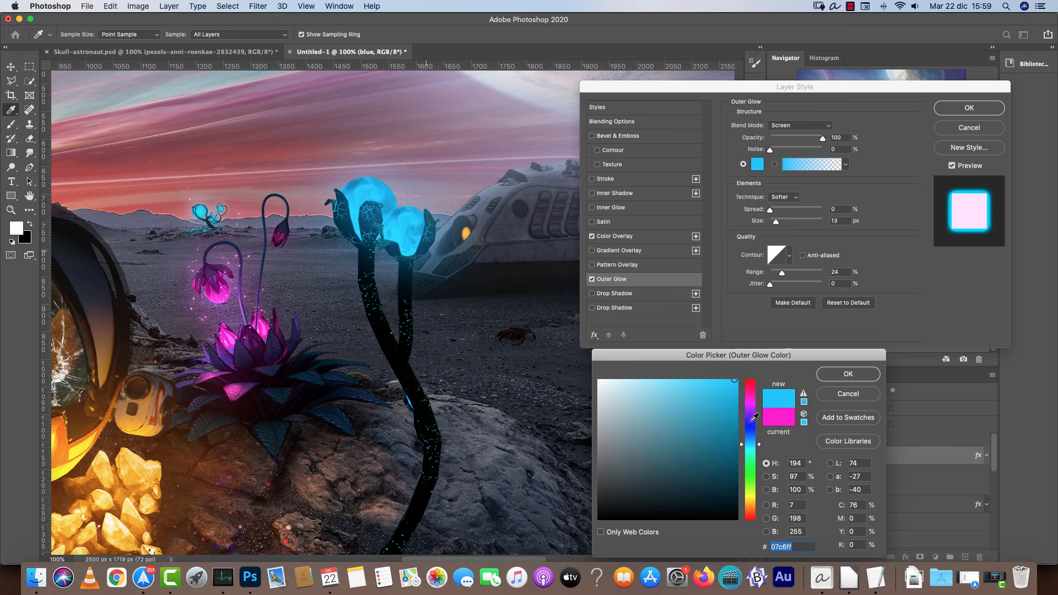
{"action": "left_click", "coordinate": [834, 380]}
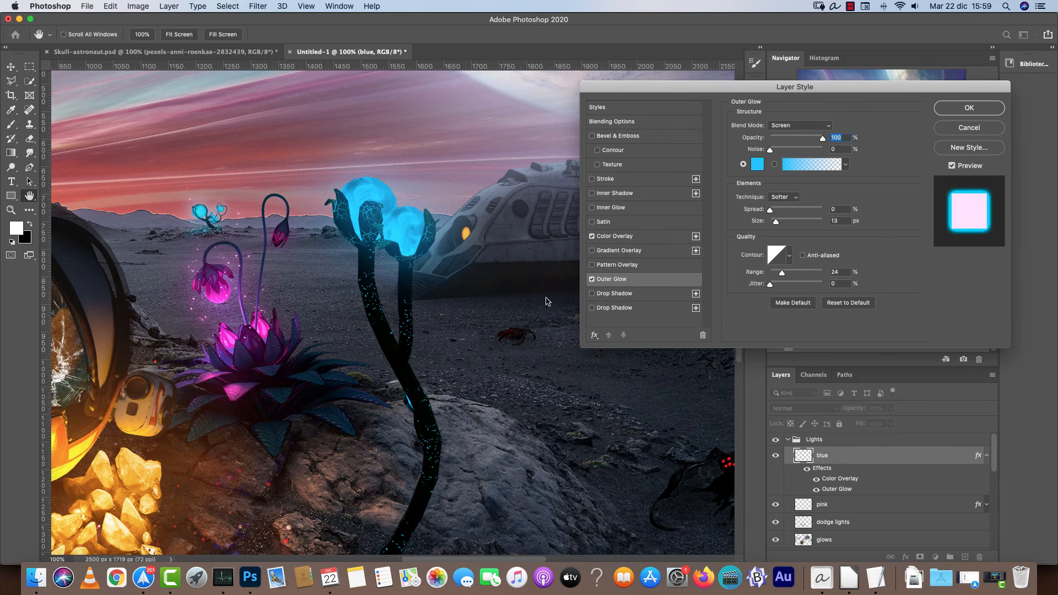
Set the blue layer's Color Overlay color to pale cyan c7faff and apply the layer style.
{"action": "left_click", "coordinate": [627, 236]}
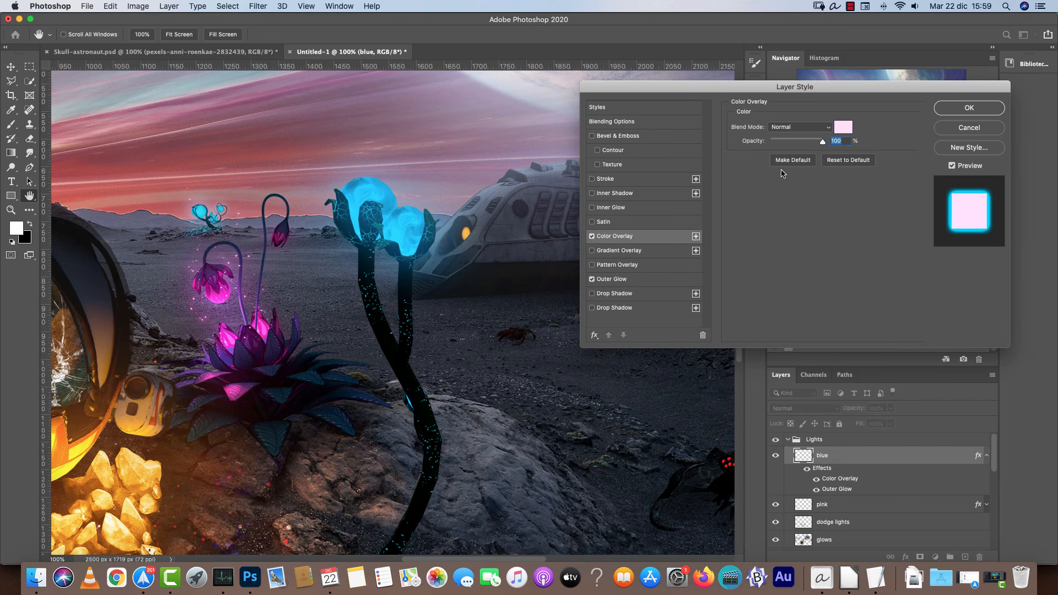
{"action": "left_click", "coordinate": [842, 127]}
{"action": "left_click", "coordinate": [753, 447]}
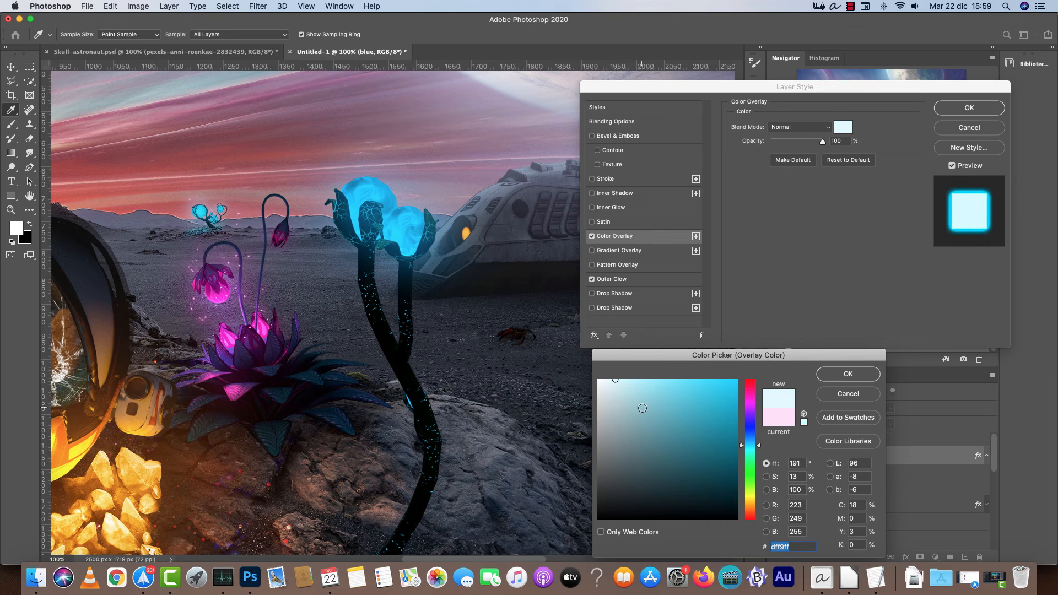
{"action": "left_click", "coordinate": [628, 380]}
{"action": "left_click", "coordinate": [751, 448]}
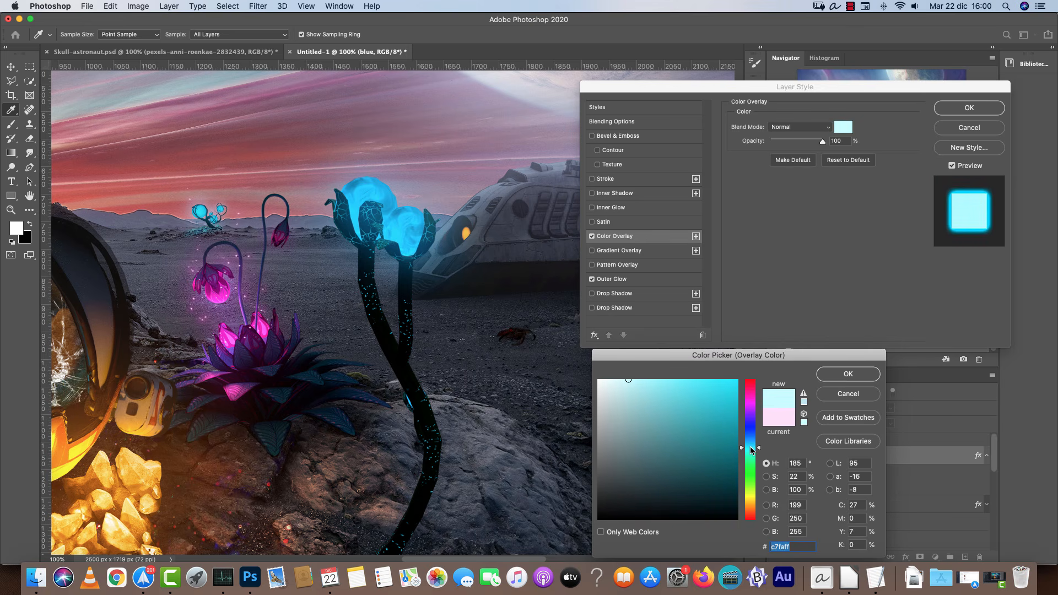
{"action": "left_click", "coordinate": [849, 377]}
{"action": "left_click", "coordinate": [968, 108]}
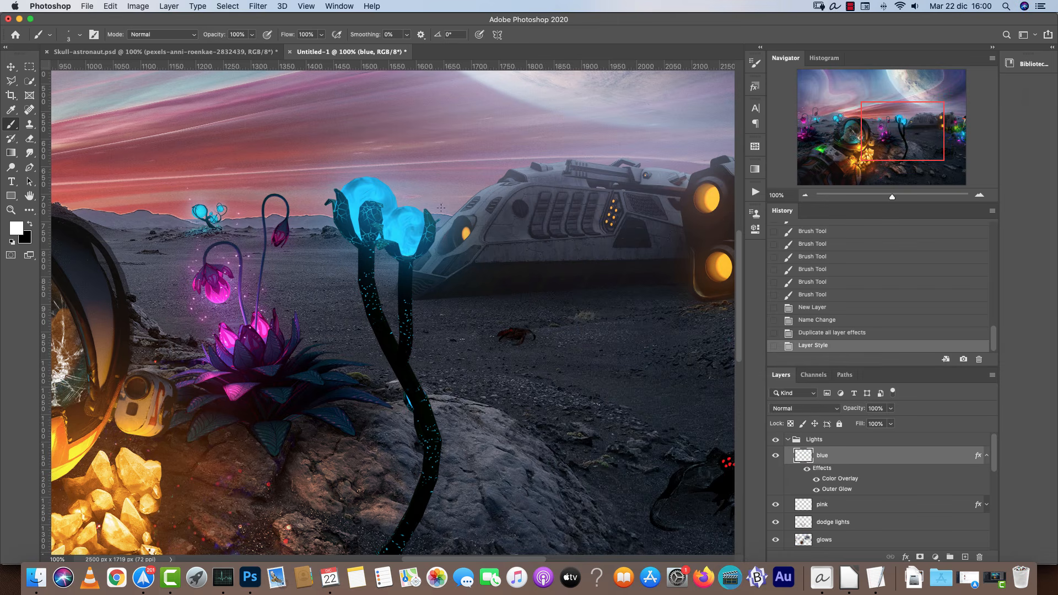
Enlarge the brush and dab cyan particles around the blue flower bulbs, undoing the last dab.
{"action": "left_click", "coordinate": [419, 227]}
{"action": "left_click", "coordinate": [432, 147]}
{"action": "left_click", "coordinate": [343, 162]}
{"action": "key", "text": "bracketright"}
{"action": "key", "text": "bracketright"}
{"action": "key", "text": "bracketright"}
{"action": "mouse_move", "coordinate": [470, 196]}
{"action": "left_mouse_down"}
{"action": "mouse_move", "coordinate": [454, 256]}
{"action": "mouse_move", "coordinate": [459, 195]}
{"action": "mouse_move", "coordinate": [507, 297]}
{"action": "left_mouse_up"}
{"action": "left_click", "coordinate": [443, 233]}
{"action": "left_click", "coordinate": [450, 217]}
{"action": "key", "text": "super+z"}
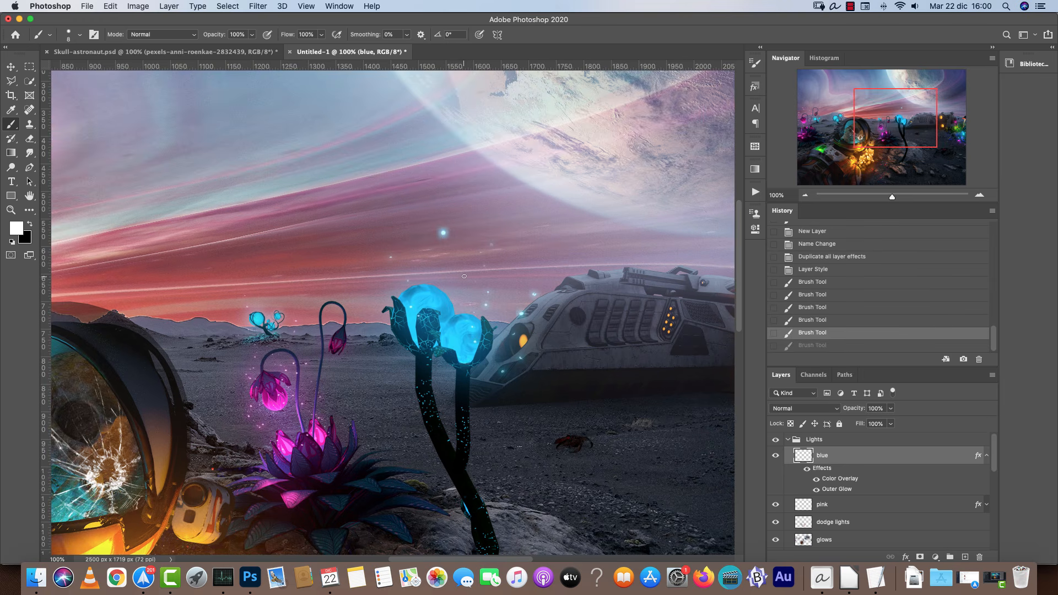
Add a few particle dabs above the blue bulbs and undo the last two.
{"action": "left_click", "coordinate": [464, 276]}
{"action": "left_click", "coordinate": [418, 275]}
{"action": "left_click", "coordinate": [413, 255]}
{"action": "key", "text": "super+z"}
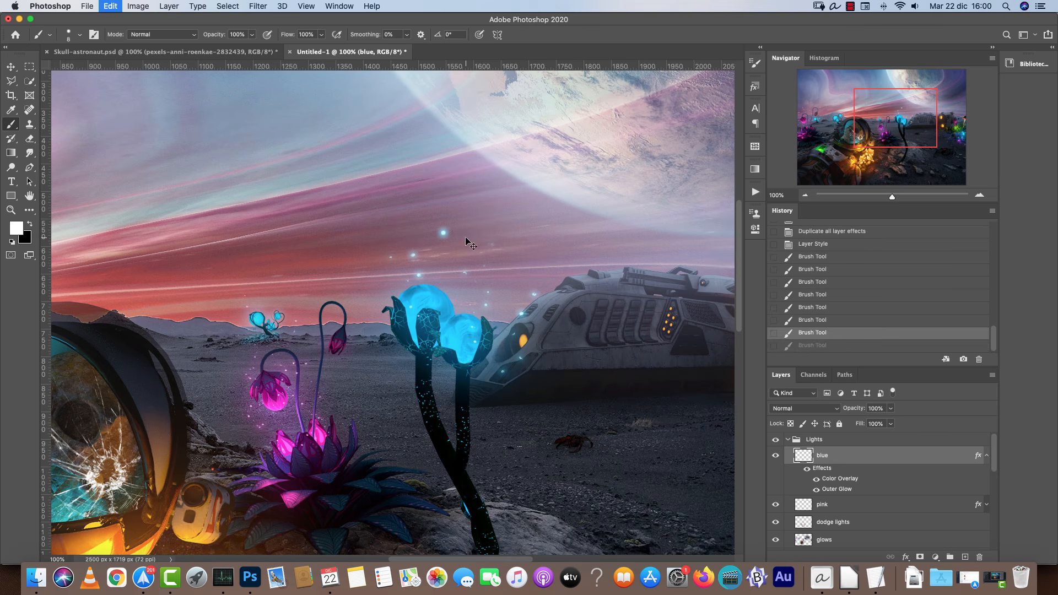
{"action": "key", "text": "super+z"}
Set the brush size to 6 px and scatter cyan particles around the blue flowers and up into the sky.
{"action": "right_click", "coordinate": [466, 241]}
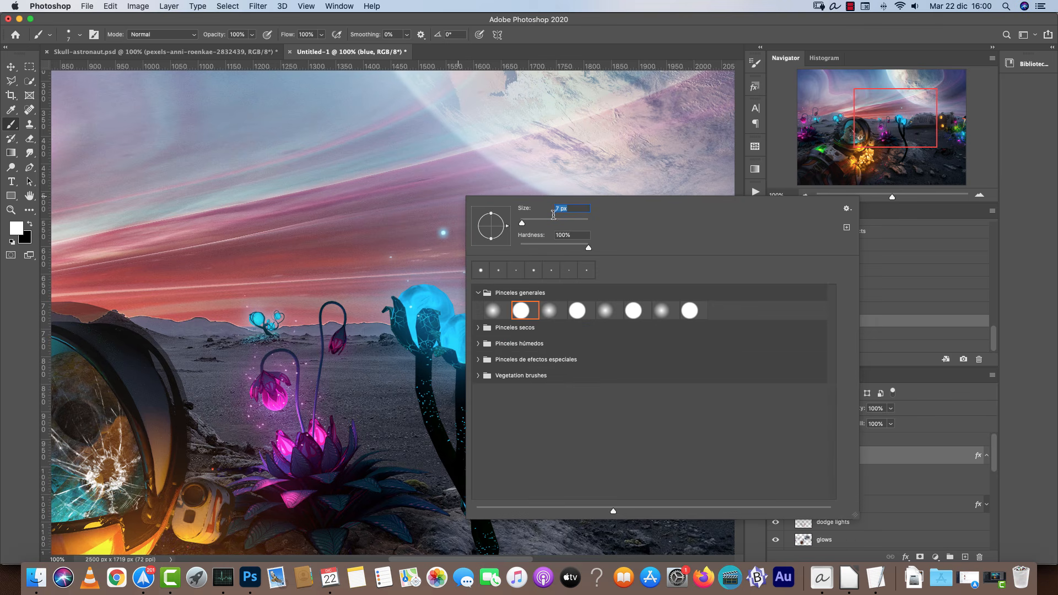
{"action": "type", "text": "6"}
{"action": "key", "text": "Return"}
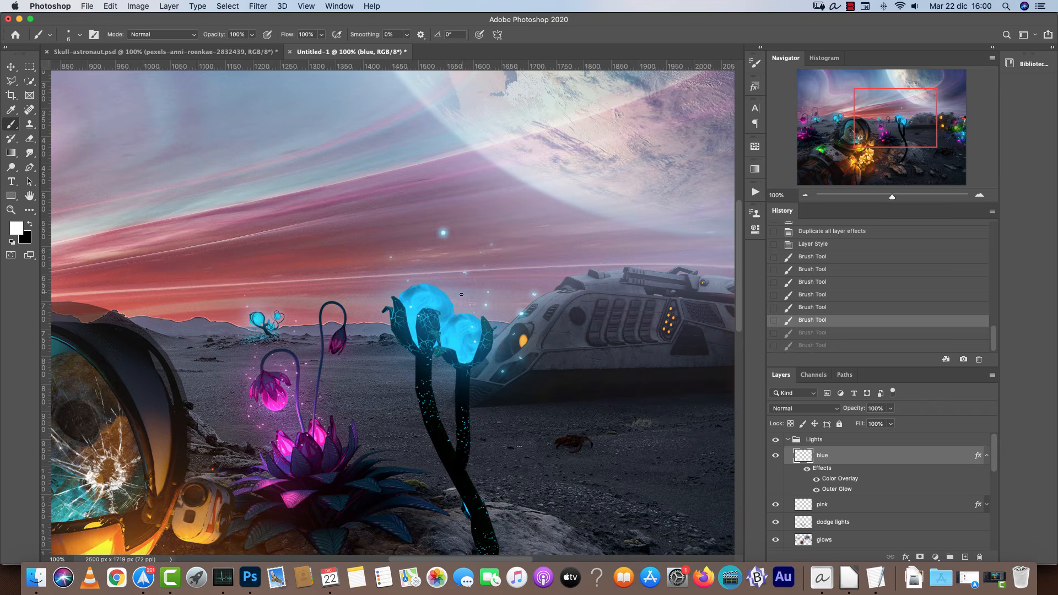
{"action": "left_click", "coordinate": [470, 282]}
{"action": "left_click", "coordinate": [495, 414]}
{"action": "left_click", "coordinate": [411, 383]}
{"action": "left_click", "coordinate": [393, 435]}
{"action": "left_click", "coordinate": [373, 344]}
{"action": "left_click", "coordinate": [376, 393]}
{"action": "left_click", "coordinate": [365, 134]}
{"action": "left_click", "coordinate": [362, 87]}
{"action": "left_click", "coordinate": [370, 119]}
{"action": "left_click", "coordinate": [506, 194]}
{"action": "left_click", "coordinate": [516, 182]}
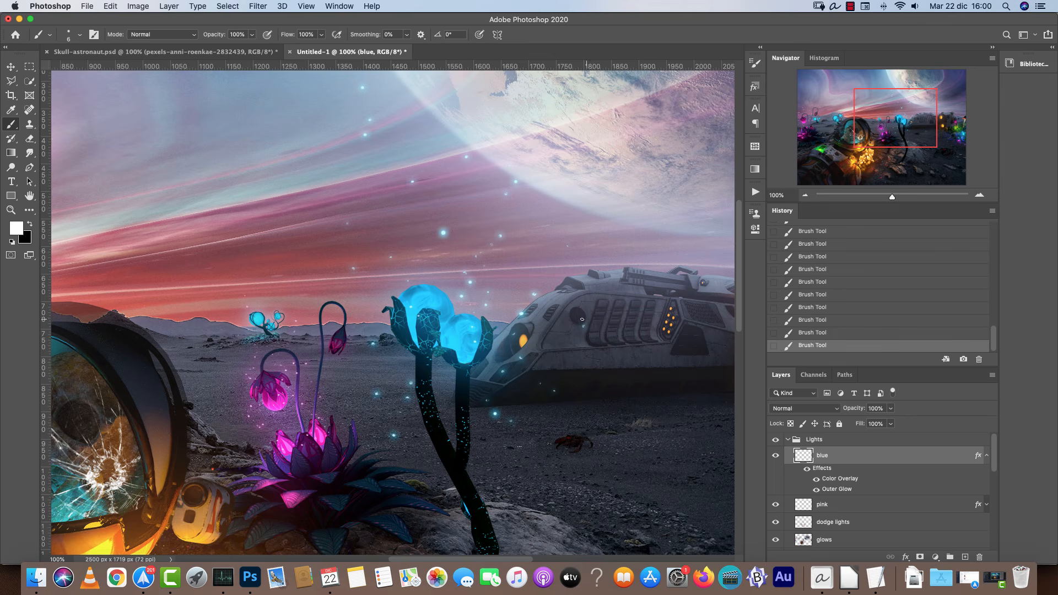
Dab cyan particles around the glowing plants beside the spaceship's rear on the right.
{"action": "left_click", "coordinate": [806, 195]}
{"action": "left_click", "coordinate": [805, 195]}
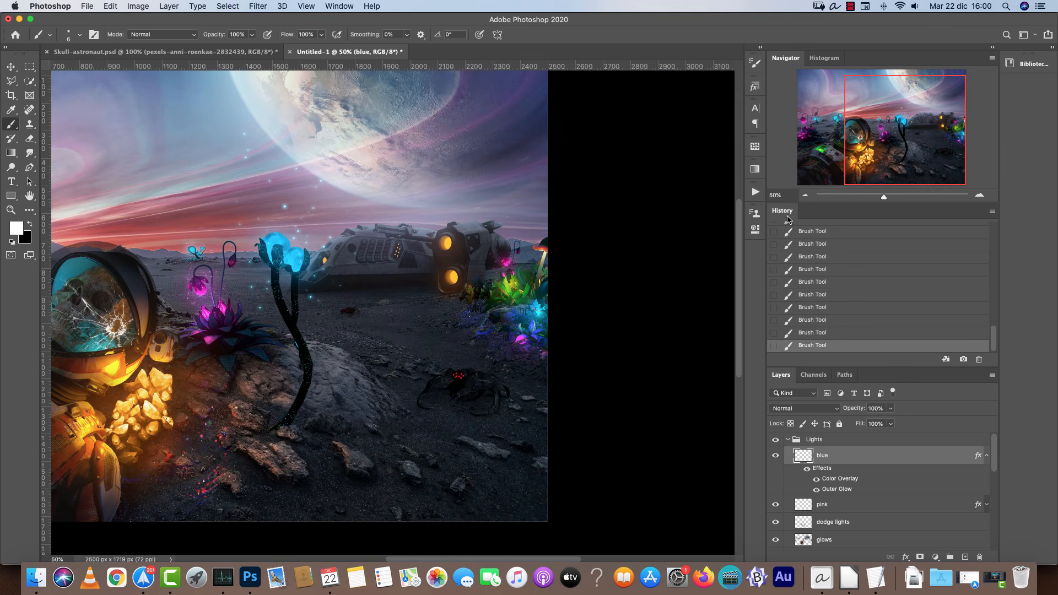
{"action": "left_click", "coordinate": [980, 195]}
{"action": "left_click", "coordinate": [980, 195]}
{"action": "left_click_drag", "start_coordinate": [611, 368], "coordinate": [416, 372]}
{"action": "left_click", "coordinate": [451, 261]}
{"action": "left_click", "coordinate": [487, 269]}
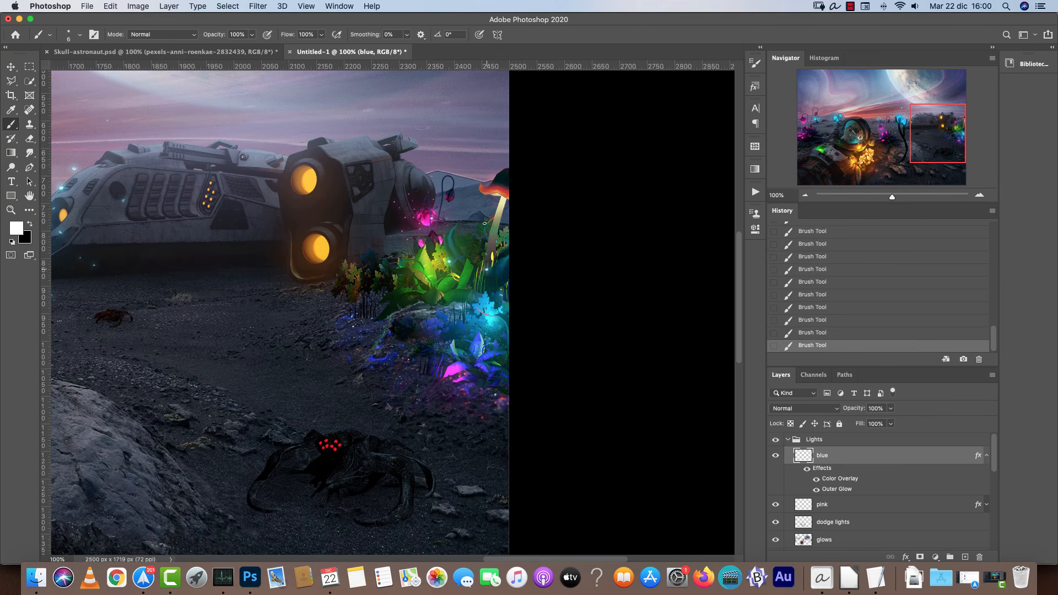
{"action": "left_click", "coordinate": [433, 330]}
{"action": "left_click", "coordinate": [440, 355]}
{"action": "left_click", "coordinate": [400, 356]}
{"action": "left_click", "coordinate": [405, 326]}
{"action": "left_click", "coordinate": [440, 271]}
{"action": "left_click", "coordinate": [446, 287]}
{"action": "key", "text": "["}
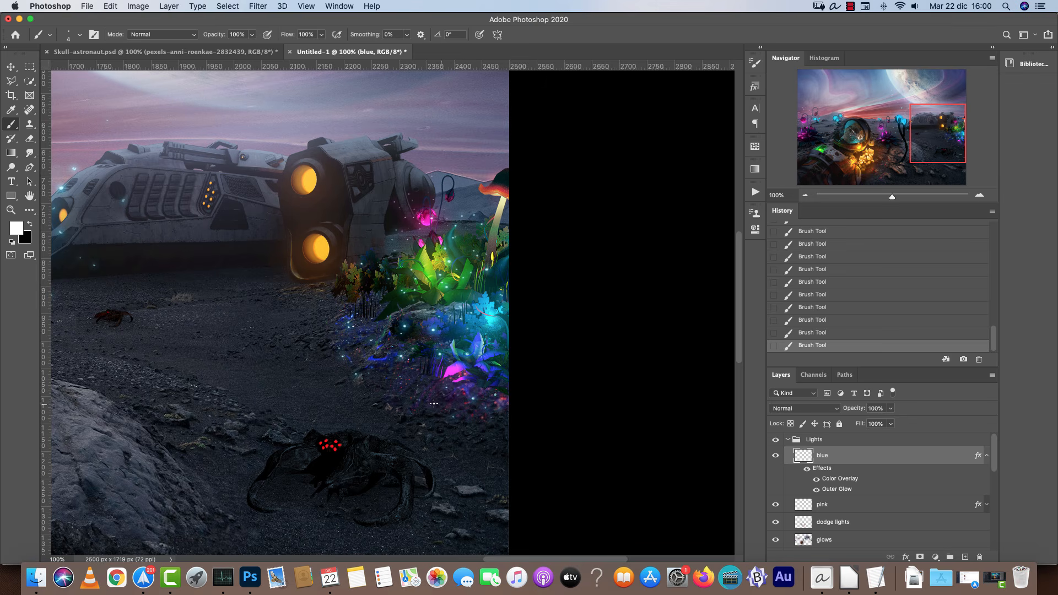
Undo the last brush stroke near the small blue flower on the far left.
{"action": "left_click_drag", "start_coordinate": [110, 300], "coordinate": [548, 335]}
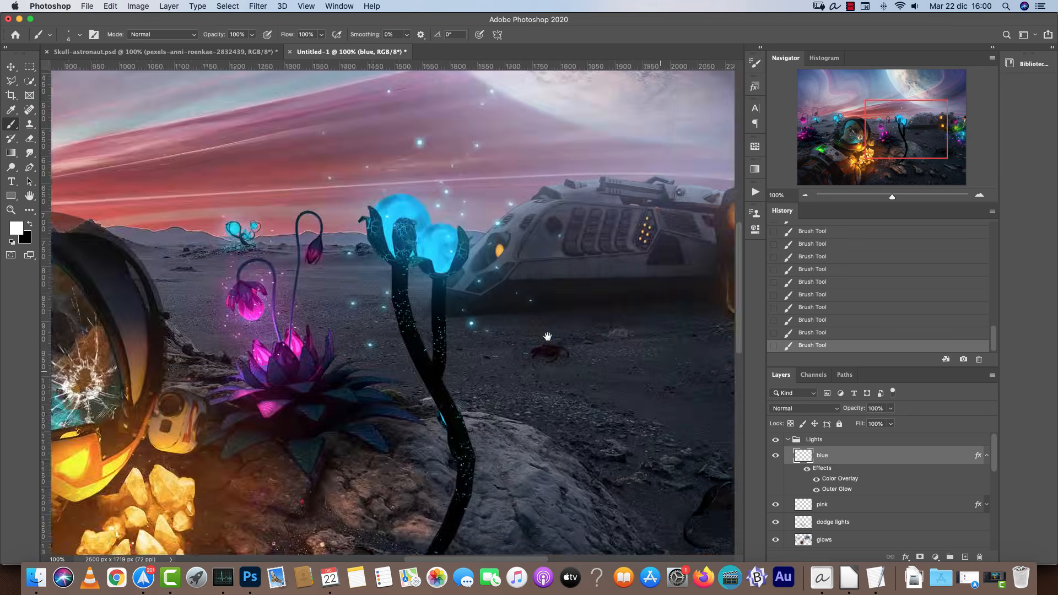
{"action": "left_click_drag", "start_coordinate": [83, 270], "coordinate": [365, 308]}
{"action": "left_click", "coordinate": [979, 195]}
{"action": "left_click", "coordinate": [979, 195]}
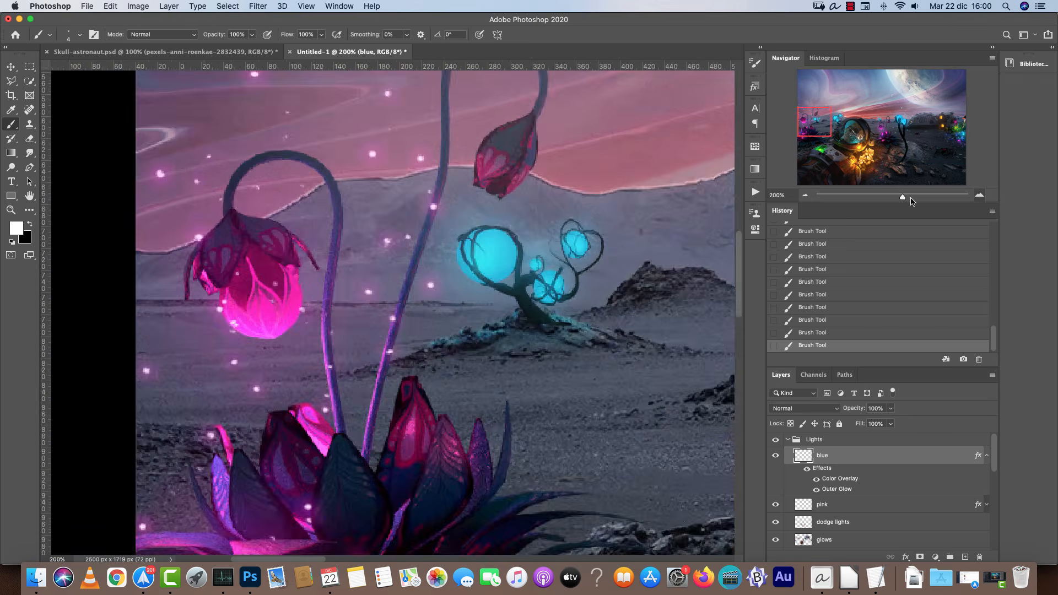
{"action": "left_click_drag", "start_coordinate": [611, 256], "coordinate": [471, 325]}
{"action": "left_click_drag", "start_coordinate": [335, 303], "coordinate": [340, 280]}
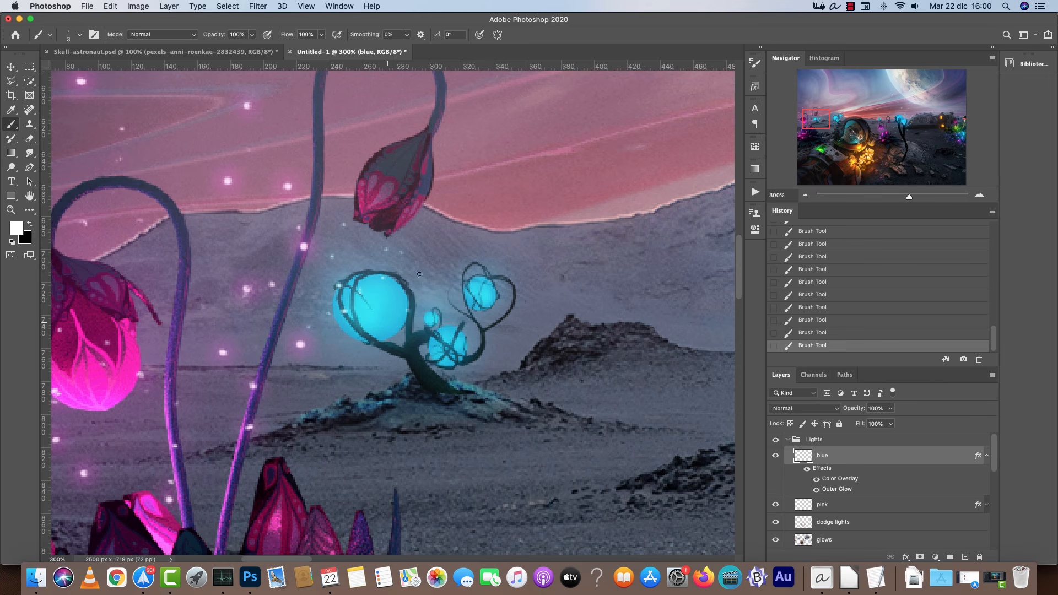
{"action": "key", "text": "super+1"}
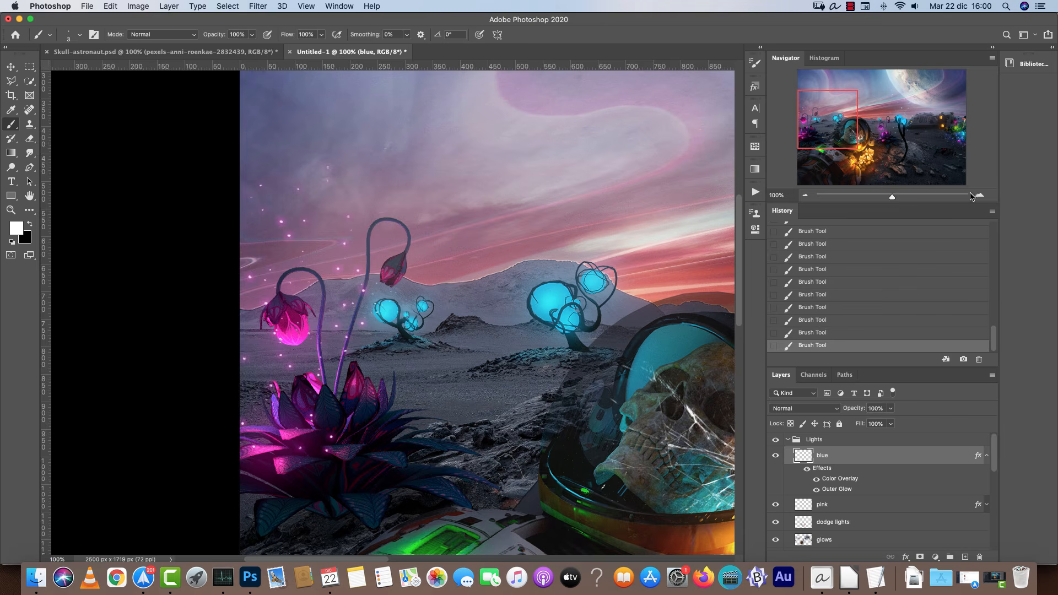
{"action": "left_click", "coordinate": [979, 195]}
{"action": "left_click", "coordinate": [979, 195]}
{"action": "key", "text": "super+z"}
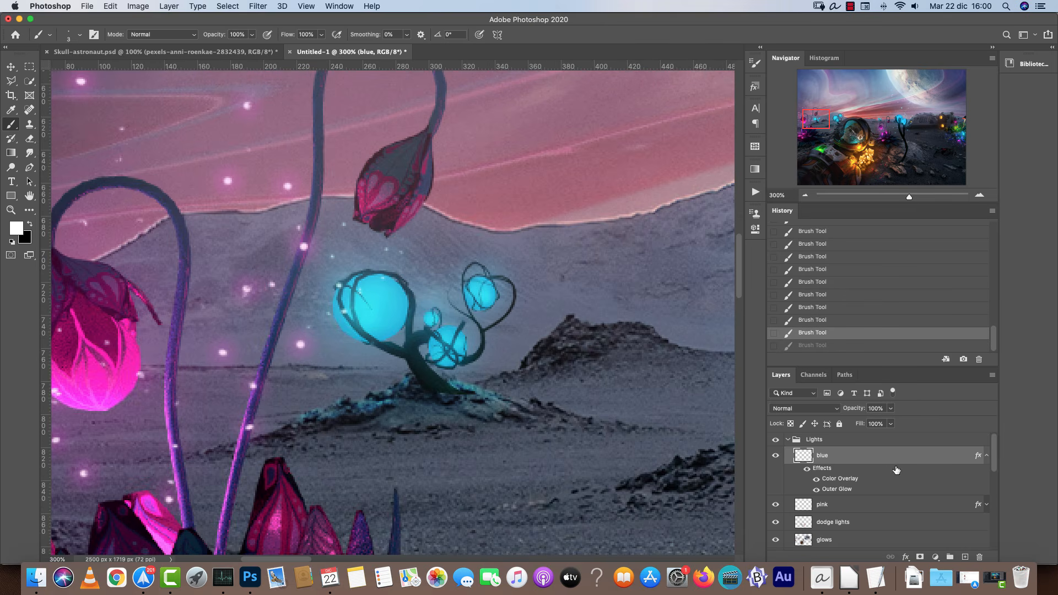
Erase a stray mark beside the heart-shaped blue bud with the Eraser.
{"action": "key", "text": "super+j"}
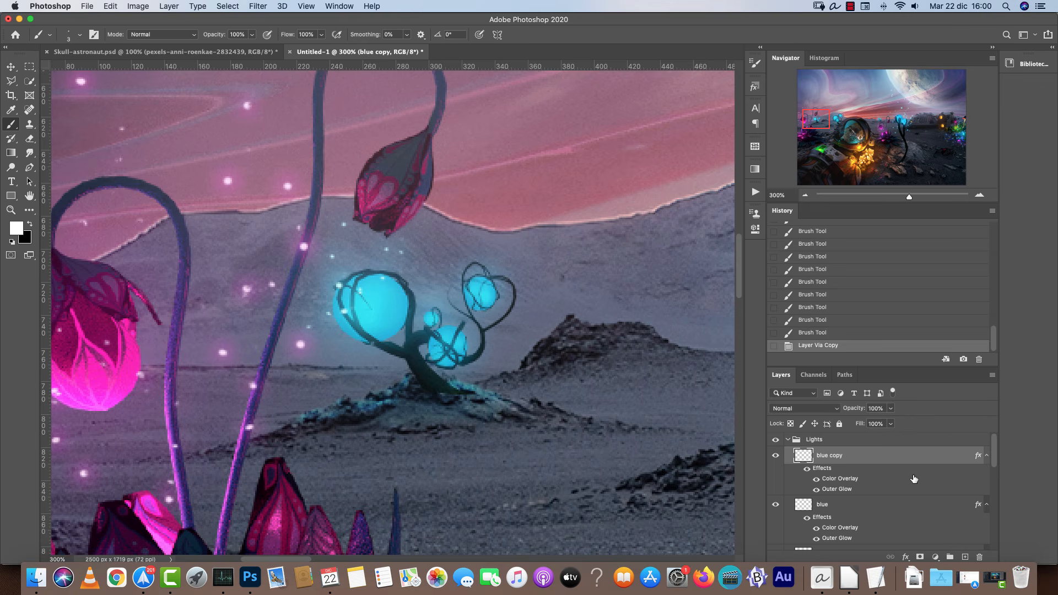
{"action": "key", "text": "super+z"}
{"action": "key", "text": "e"}
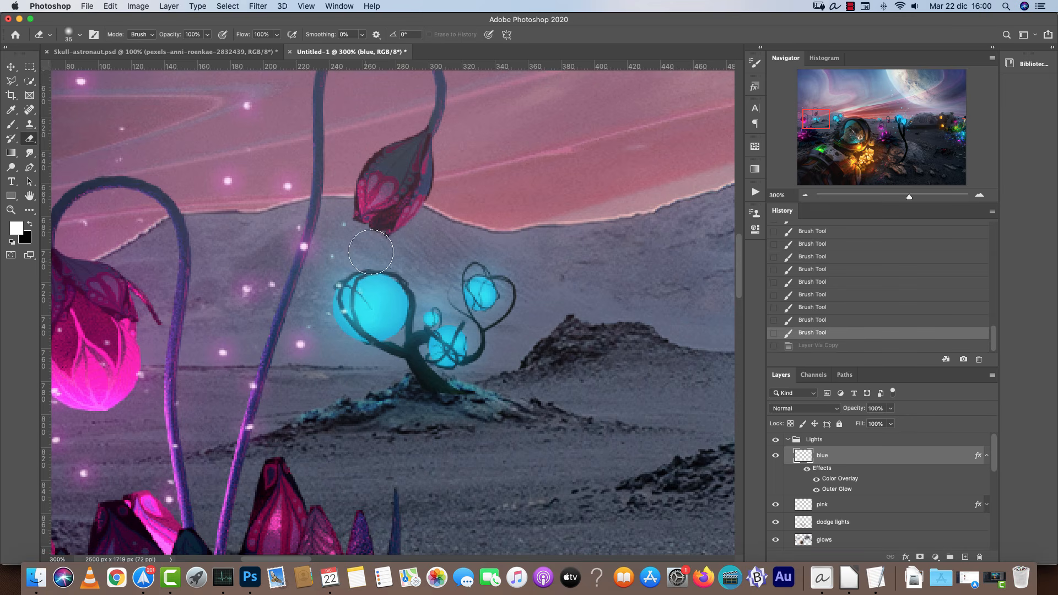
{"action": "left_click", "coordinate": [490, 300]}
Duplicate the blue layer and set the copy's Outer Glow range to 14% and size to 18 px.
{"action": "left_click", "coordinate": [987, 455]}
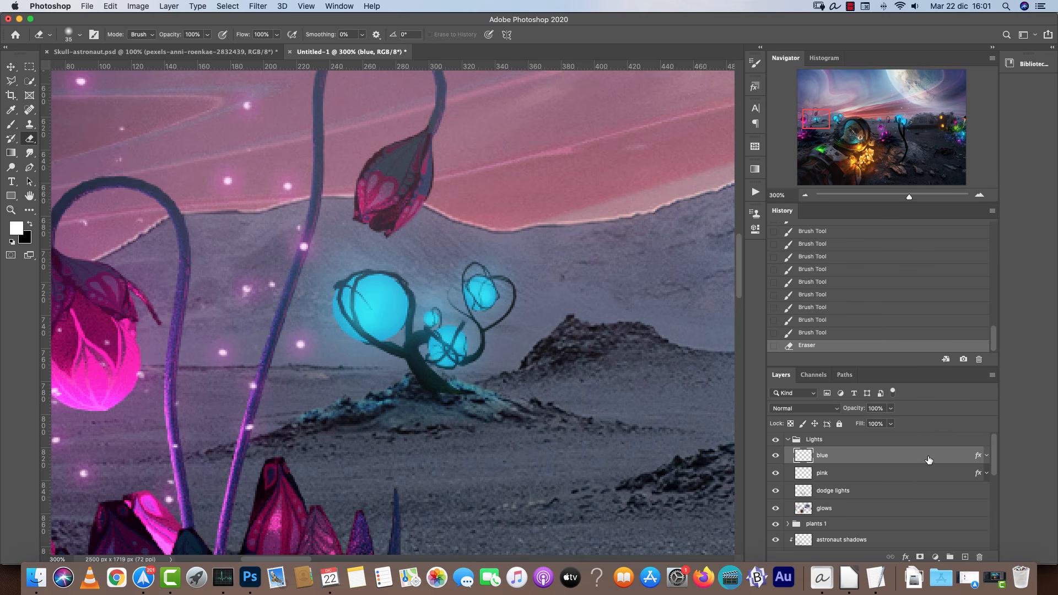
{"action": "key", "text": "super+j"}
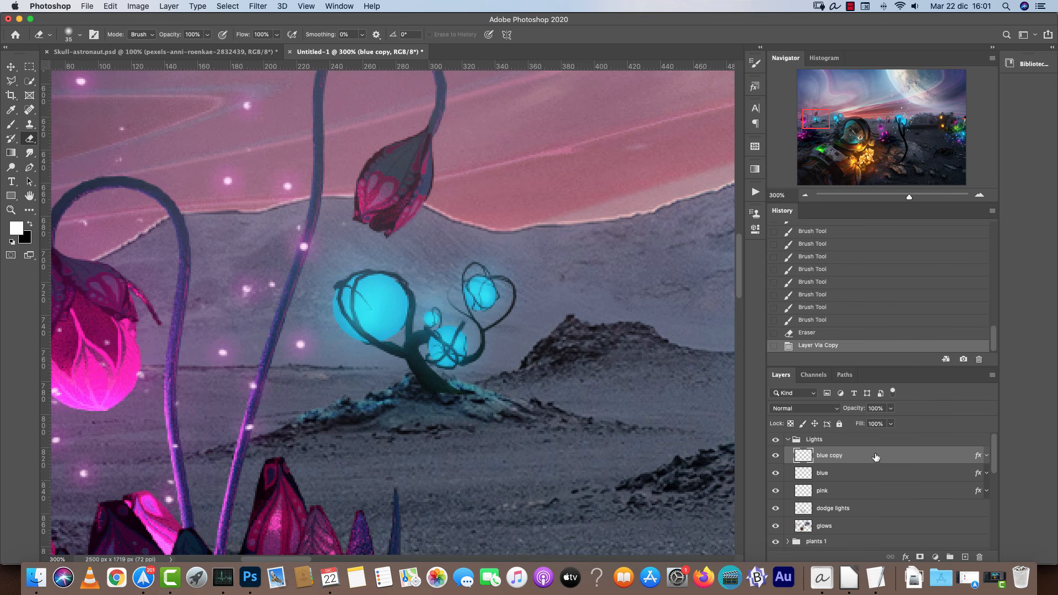
{"action": "double_click", "coordinate": [933, 455]}
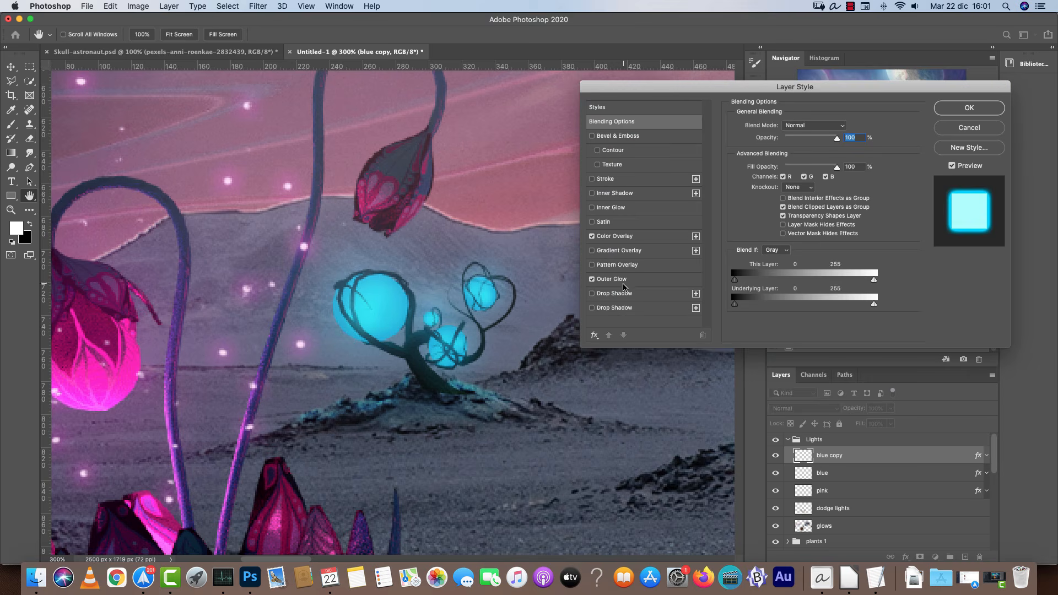
{"action": "left_click", "coordinate": [623, 283]}
{"action": "left_click_drag", "start_coordinate": [782, 274], "coordinate": [778, 272]}
{"action": "left_click_drag", "start_coordinate": [776, 221], "coordinate": [778, 226]}
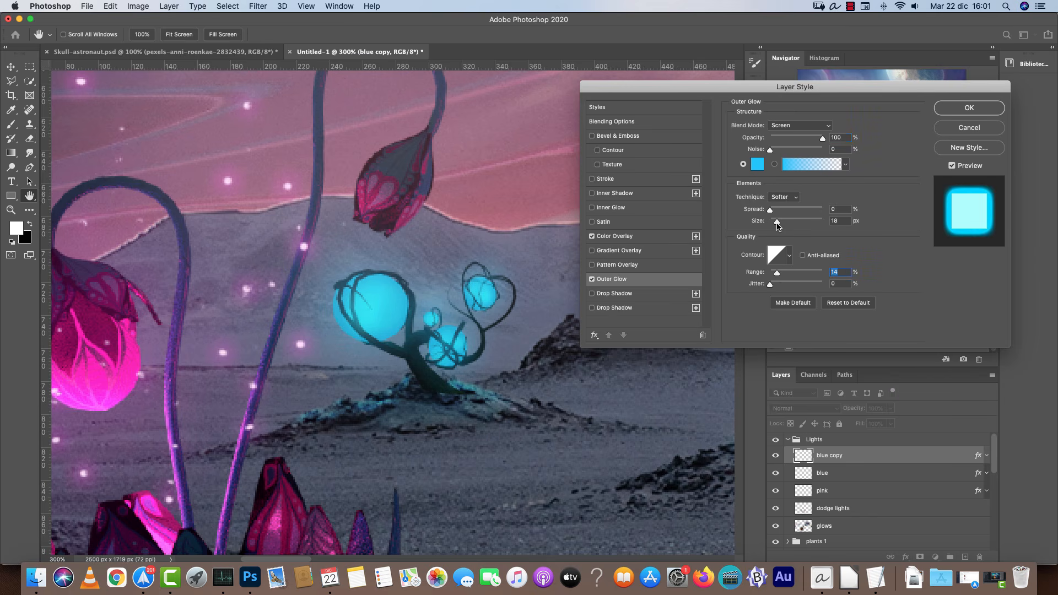
{"action": "left_click", "coordinate": [968, 108]}
Shrink the brush and dab small cyan particles around the small blue flower on the blue copy layer.
{"action": "key", "text": "bracketleft"}
{"action": "key", "text": "bracketleft"}
{"action": "key", "text": "bracketleft"}
{"action": "left_click", "coordinate": [388, 235]}
{"action": "left_click", "coordinate": [400, 276]}
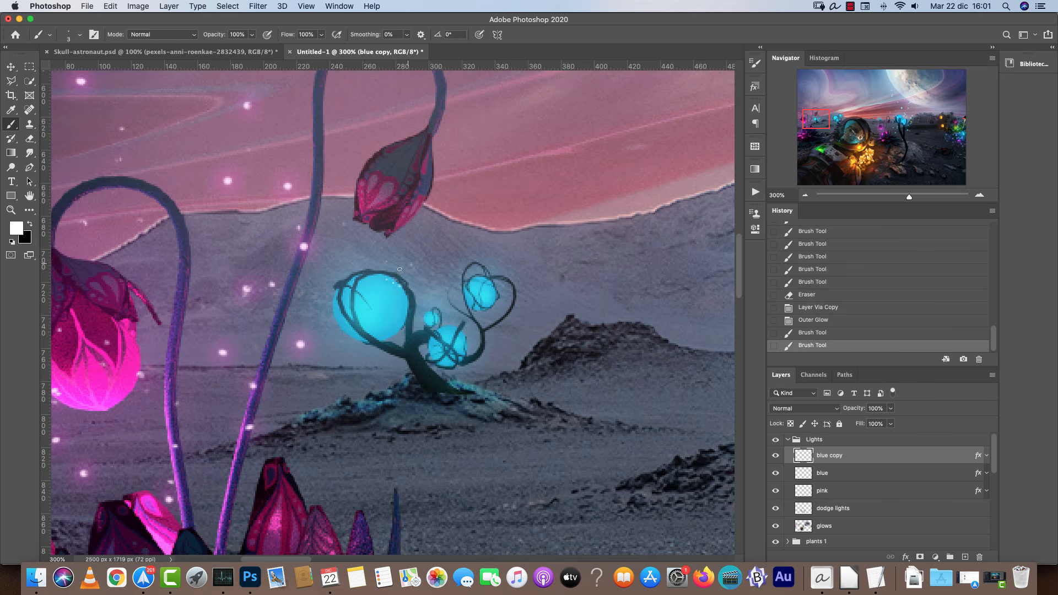
{"action": "left_click", "coordinate": [377, 237]}
{"action": "left_click", "coordinate": [380, 246]}
{"action": "left_click", "coordinate": [386, 276]}
{"action": "left_click", "coordinate": [376, 342]}
{"action": "left_click", "coordinate": [408, 322]}
{"action": "left_click", "coordinate": [412, 325]}
Edit the blue copy layer's Outer Glow, setting its range to 7% and size to 6 px.
{"action": "double_click", "coordinate": [874, 456]}
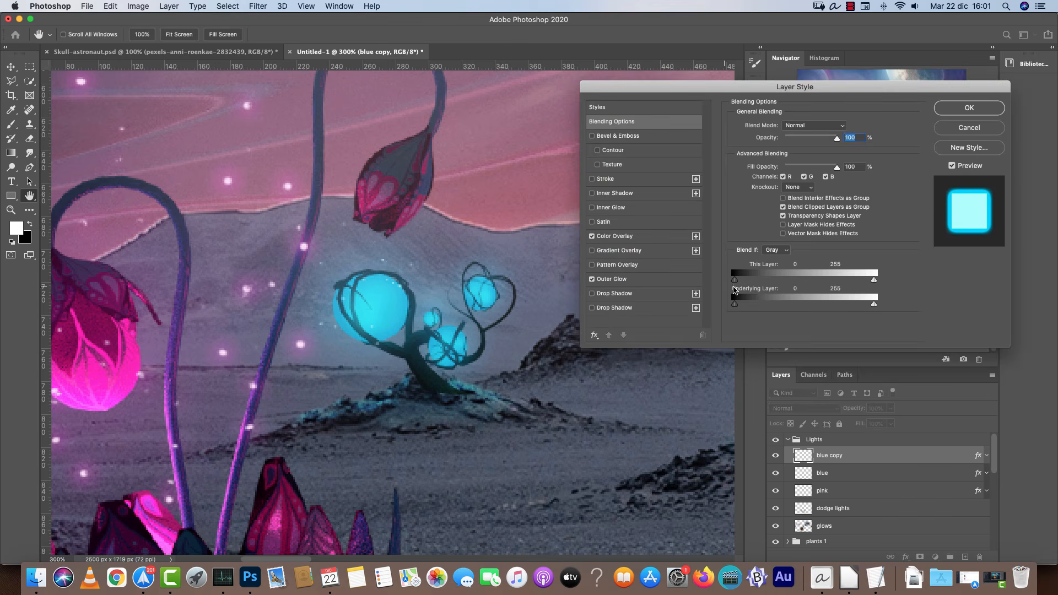
{"action": "left_click", "coordinate": [613, 279]}
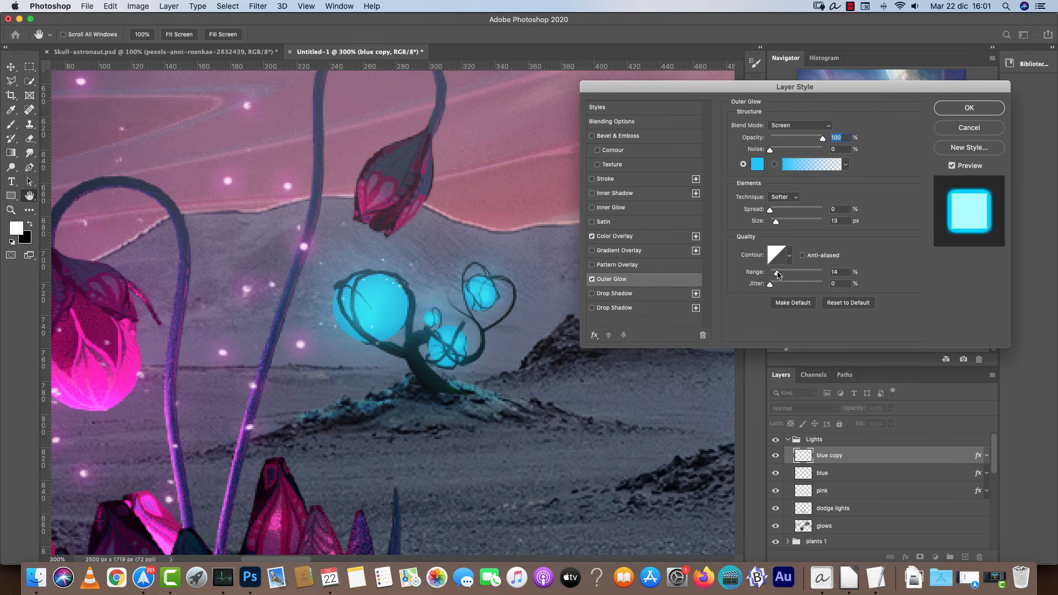
{"action": "left_click_drag", "start_coordinate": [777, 275], "coordinate": [770, 276]}
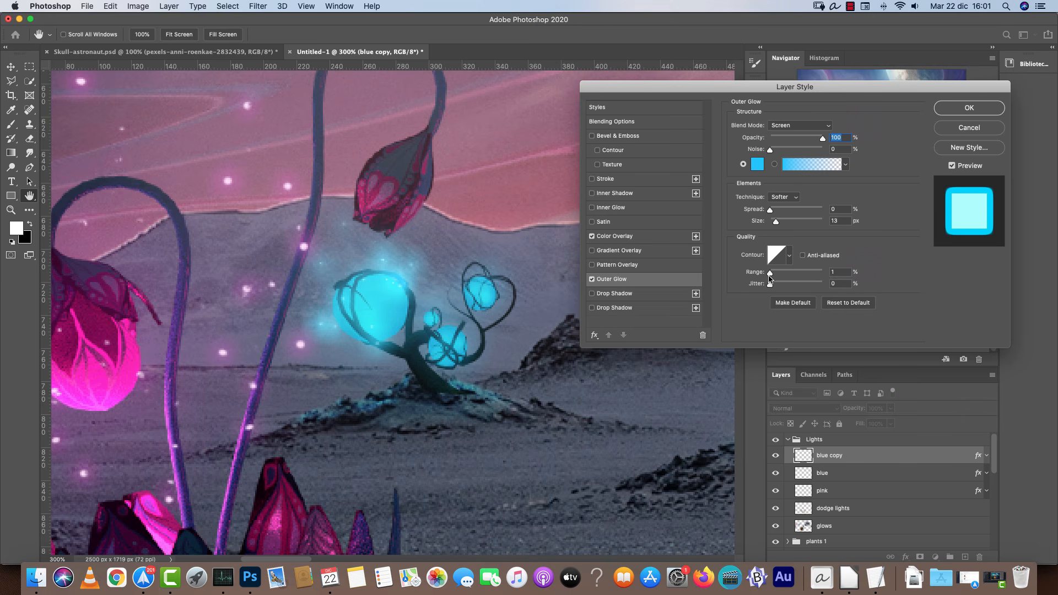
{"action": "left_click_drag", "start_coordinate": [776, 224], "coordinate": [773, 227]}
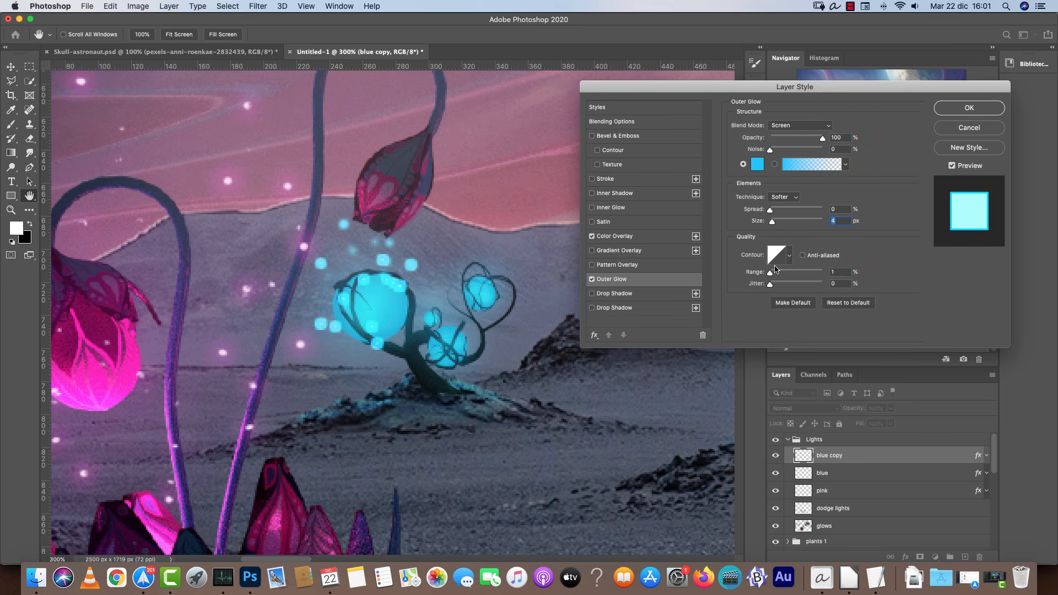
{"action": "left_click", "coordinate": [838, 272]}
{"action": "left_click", "coordinate": [773, 267]}
{"action": "left_click_drag", "start_coordinate": [843, 273], "coordinate": [808, 269]}
{"action": "type", "text": "6"}
{"action": "left_click", "coordinate": [834, 221]}
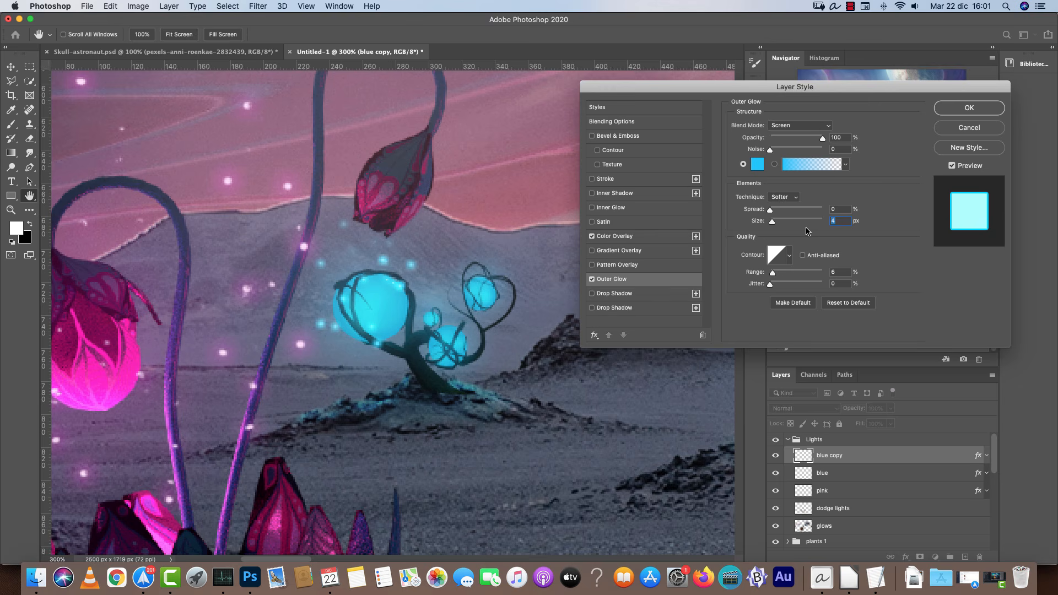
{"action": "type", "text": "5"}
{"action": "left_click_drag", "start_coordinate": [841, 222], "coordinate": [804, 237]}
{"action": "key", "text": "Tab"}
{"action": "type", "text": "7"}
{"action": "left_click_drag", "start_coordinate": [841, 222], "coordinate": [815, 217]}
{"action": "type", "text": "2"}
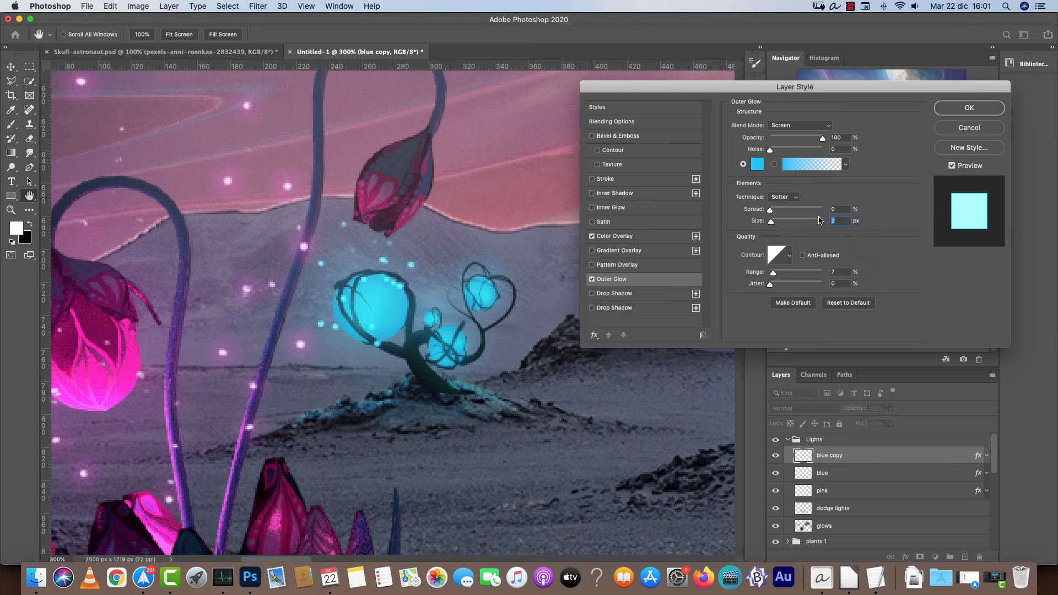
{"action": "type", "text": "6"}
{"action": "left_click", "coordinate": [967, 108]}
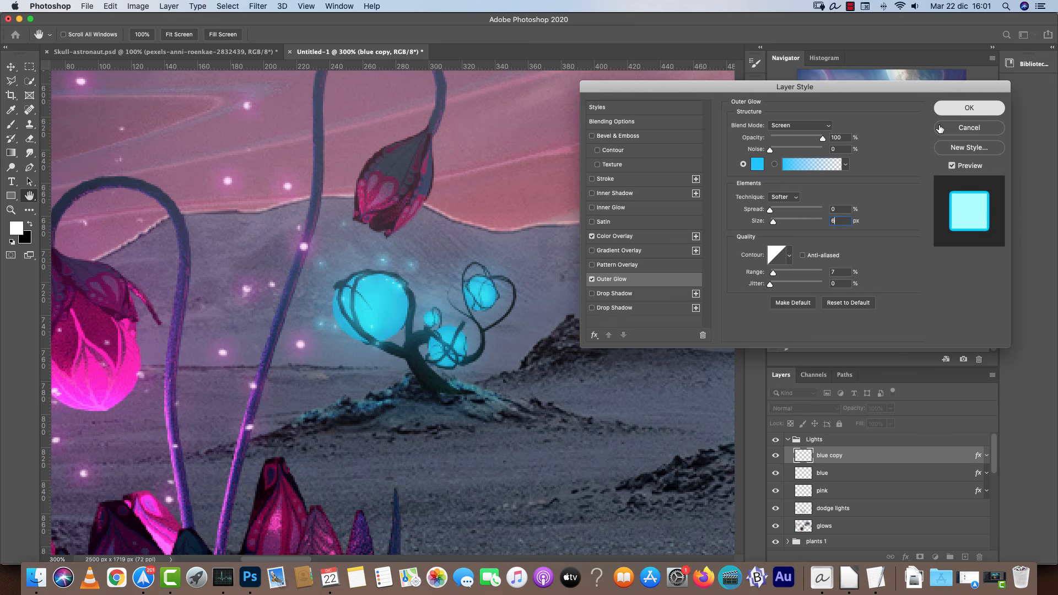
Dab small cyan particles around the tall blue flower and its glowing bulbs.
{"action": "left_click", "coordinate": [485, 235]}
{"action": "left_click", "coordinate": [458, 241]}
{"action": "left_click", "coordinate": [514, 289]}
{"action": "left_click", "coordinate": [471, 375]}
{"action": "left_click", "coordinate": [487, 343]}
{"action": "left_click", "coordinate": [433, 283]}
{"action": "left_click", "coordinate": [433, 219]}
{"action": "left_click", "coordinate": [360, 192]}
{"action": "left_click", "coordinate": [339, 204]}
{"action": "left_click", "coordinate": [322, 290]}
{"action": "left_click", "coordinate": [296, 287]}
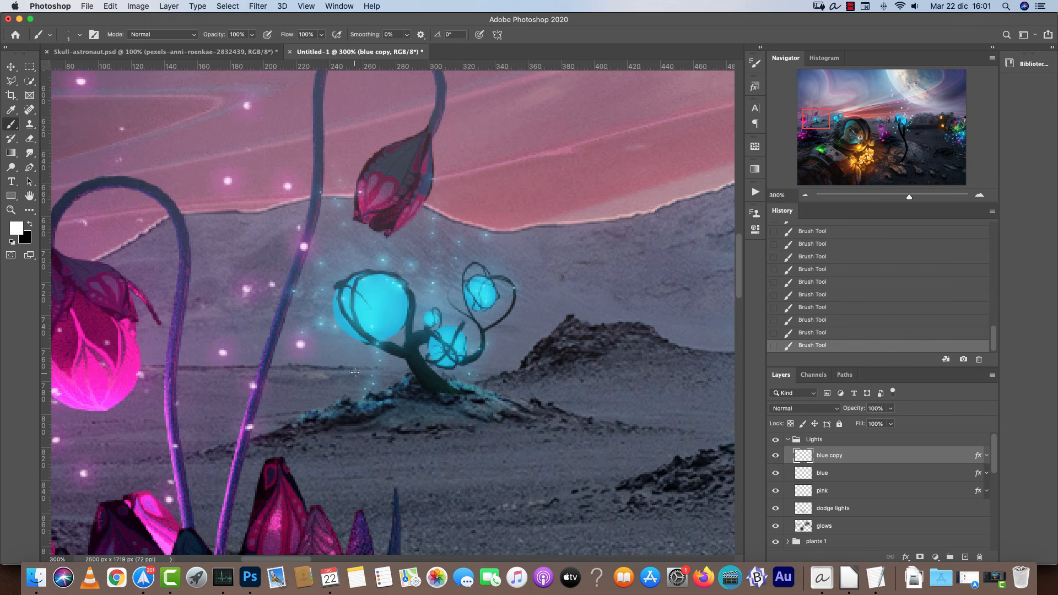
{"action": "key", "text": "super+z"}
{"action": "key", "text": "super+z"}
{"action": "key", "text": "super+shift+z"}
{"action": "key", "text": "super+shift+z"}
Add more cyan particles around the tall blue flower, spreading them above and beside the bulbs.
{"action": "left_click", "coordinate": [498, 320]}
{"action": "left_click", "coordinate": [506, 332]}
{"action": "key", "text": "super+minus"}
{"action": "left_click_drag", "start_coordinate": [510, 236], "coordinate": [139, 301]}
{"action": "key", "text": "super+plus"}
{"action": "left_click", "coordinate": [348, 297]}
{"action": "left_click", "coordinate": [270, 473]}
{"action": "left_click", "coordinate": [244, 202]}
{"action": "left_click", "coordinate": [342, 528]}
{"action": "left_click", "coordinate": [428, 493]}
{"action": "left_click", "coordinate": [539, 305]}
{"action": "left_click", "coordinate": [520, 388]}
{"action": "left_click", "coordinate": [514, 276]}
{"action": "left_click", "coordinate": [348, 367]}
{"action": "mouse_move", "coordinate": [121, 342]}
{"action": "left_mouse_down"}
{"action": "mouse_move", "coordinate": [684, 314]}
{"action": "mouse_move", "coordinate": [425, 315]}
{"action": "left_mouse_up"}
Shrink the brush and dab finer cyan particles around the blue flower's bulbs.
{"action": "key", "text": "["}
{"action": "left_click", "coordinate": [385, 315]}
{"action": "left_click", "coordinate": [474, 349]}
{"action": "left_click", "coordinate": [502, 308]}
{"action": "left_click", "coordinate": [480, 269]}
{"action": "left_click", "coordinate": [364, 300]}
{"action": "left_click", "coordinate": [343, 288]}
{"action": "key", "text": "super+minus"}
{"action": "key", "text": "super+minus"}
{"action": "key", "text": "super+minus"}
{"action": "key", "text": "super+minus"}
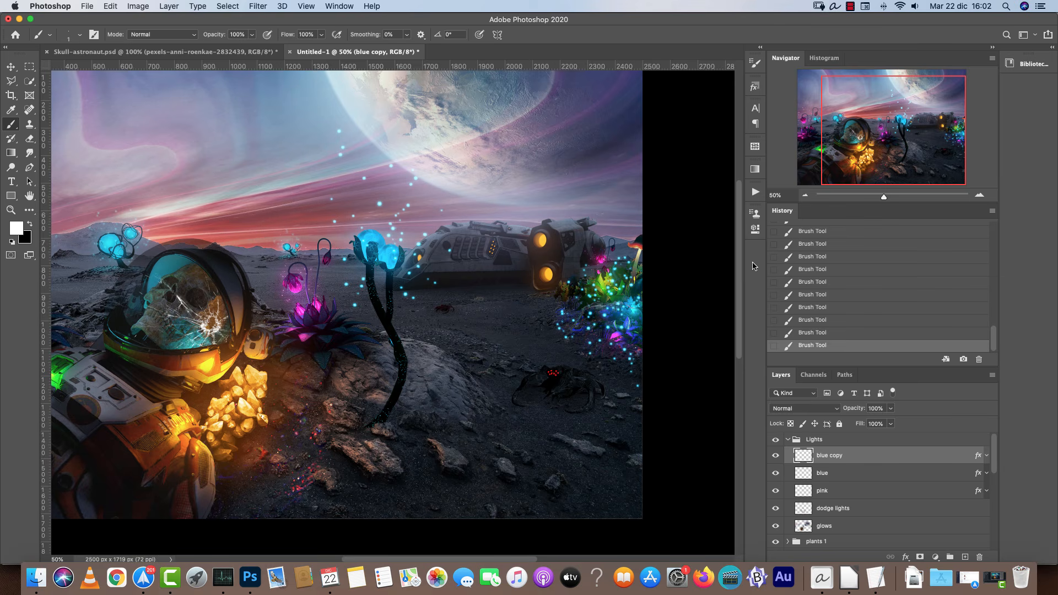
{"action": "left_click", "coordinate": [906, 151]}
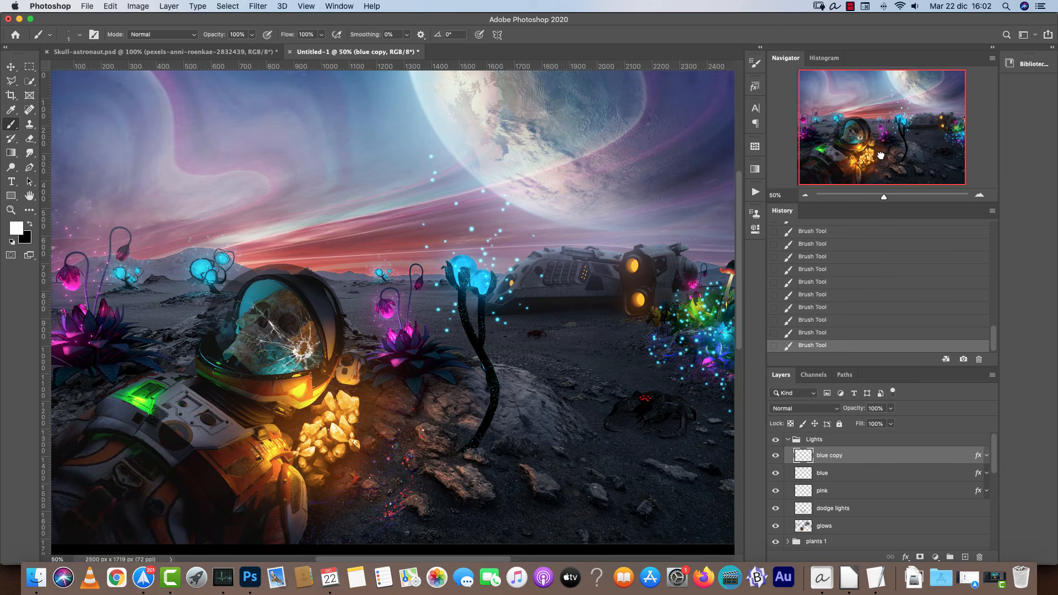
Create a new layer named yellow in the Lights group and copy the blue copy layer's effects onto it.
{"action": "left_click", "coordinate": [965, 557]}
{"action": "double_click", "coordinate": [827, 456]}
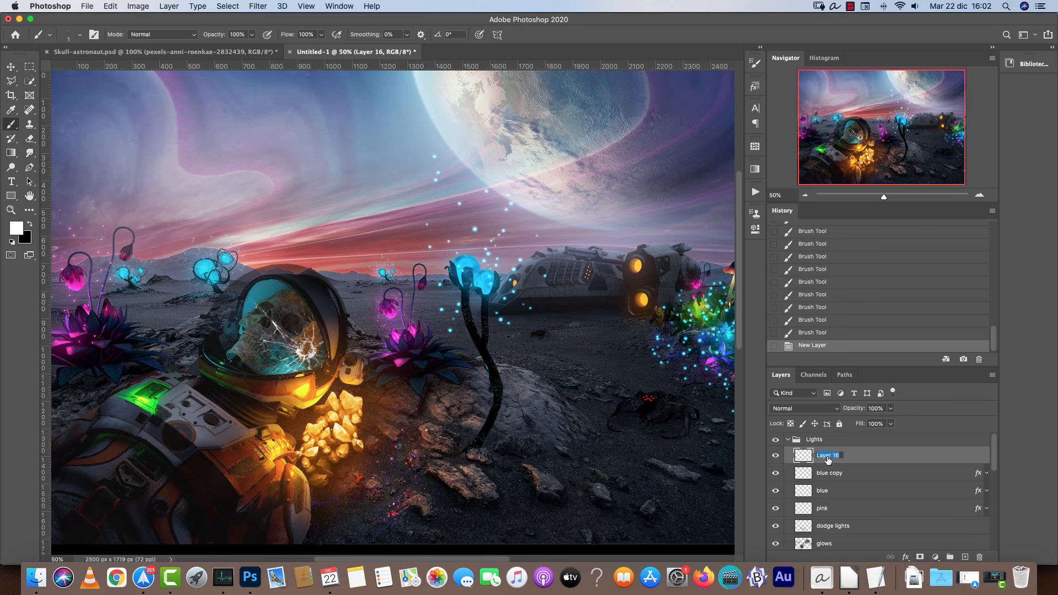
{"action": "type", "text": "yellow"}
{"action": "key", "text": "Return"}
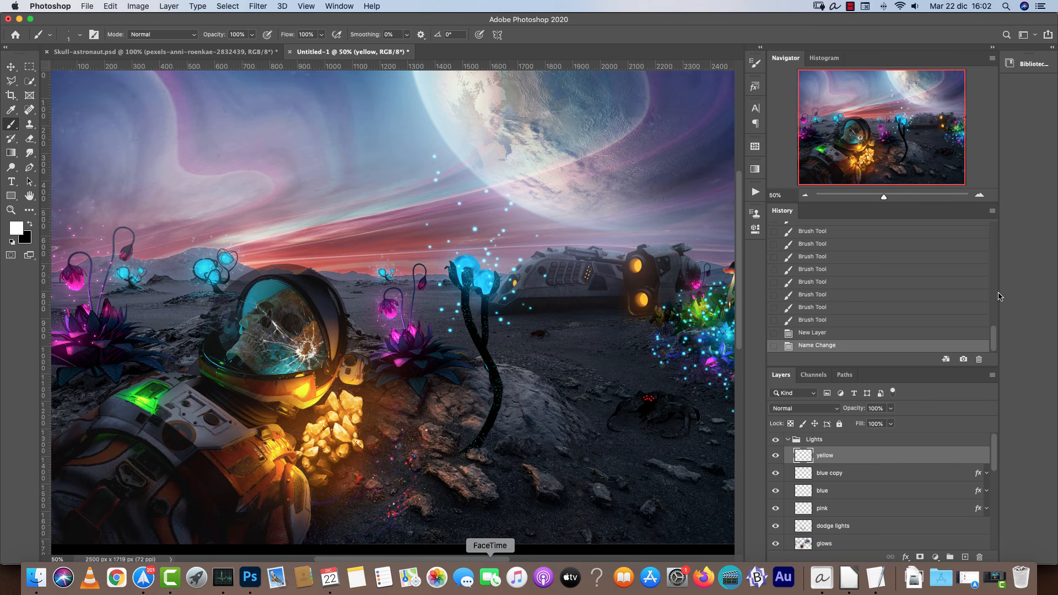
{"action": "left_click_drag", "start_coordinate": [979, 474], "coordinate": [979, 456]}
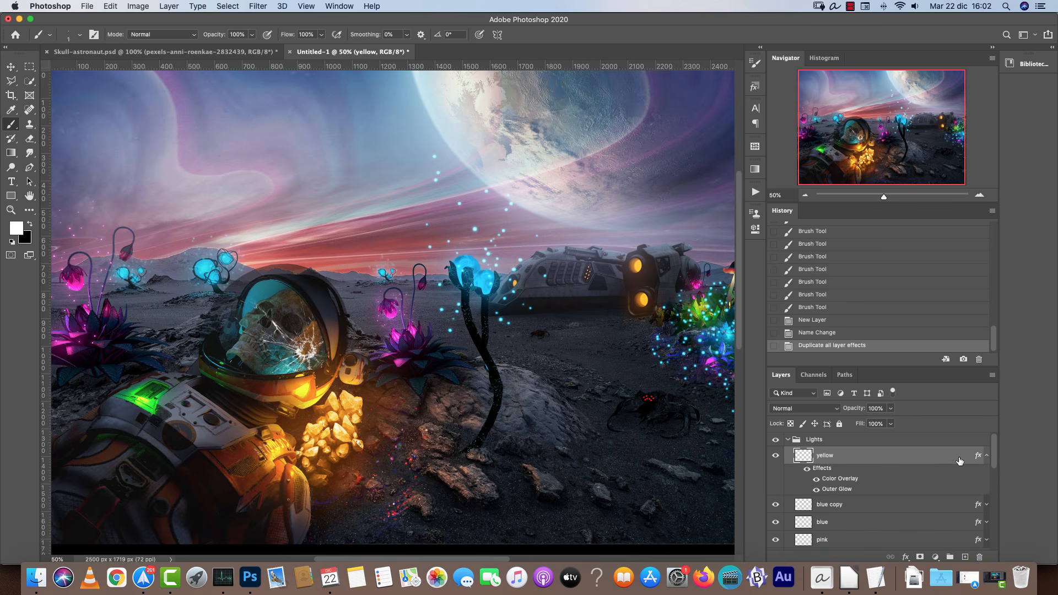
Set the yellow layer's Outer Glow to size 13 px, range 18% and an orange colour, and change its Color Overlay colour.
{"action": "double_click", "coordinate": [958, 456]}
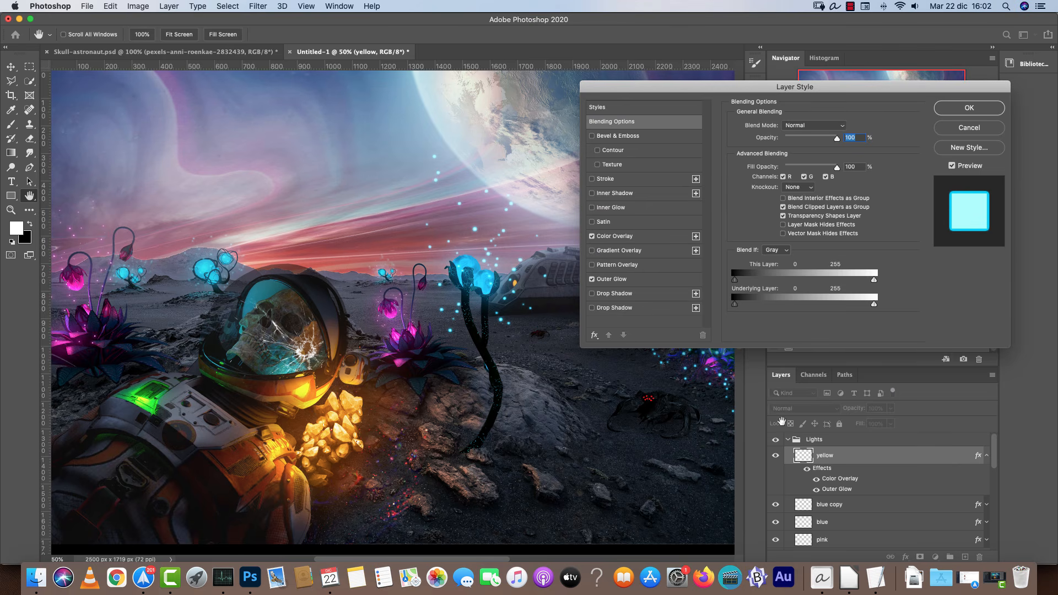
{"action": "left_click", "coordinate": [615, 279]}
{"action": "left_click_drag", "start_coordinate": [774, 225], "coordinate": [777, 222]}
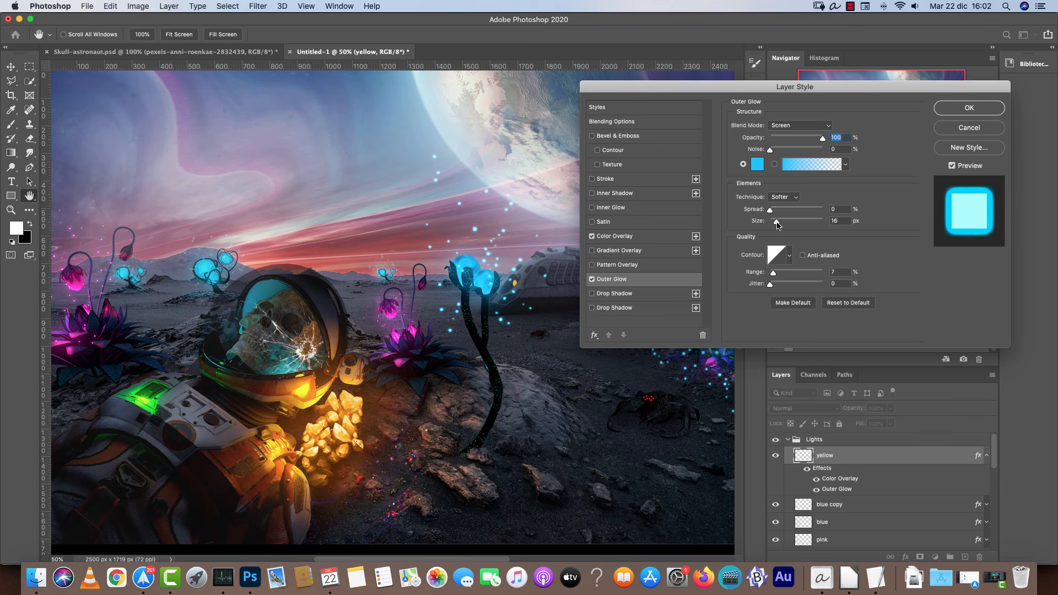
{"action": "left_click_drag", "start_coordinate": [773, 273], "coordinate": [779, 273]}
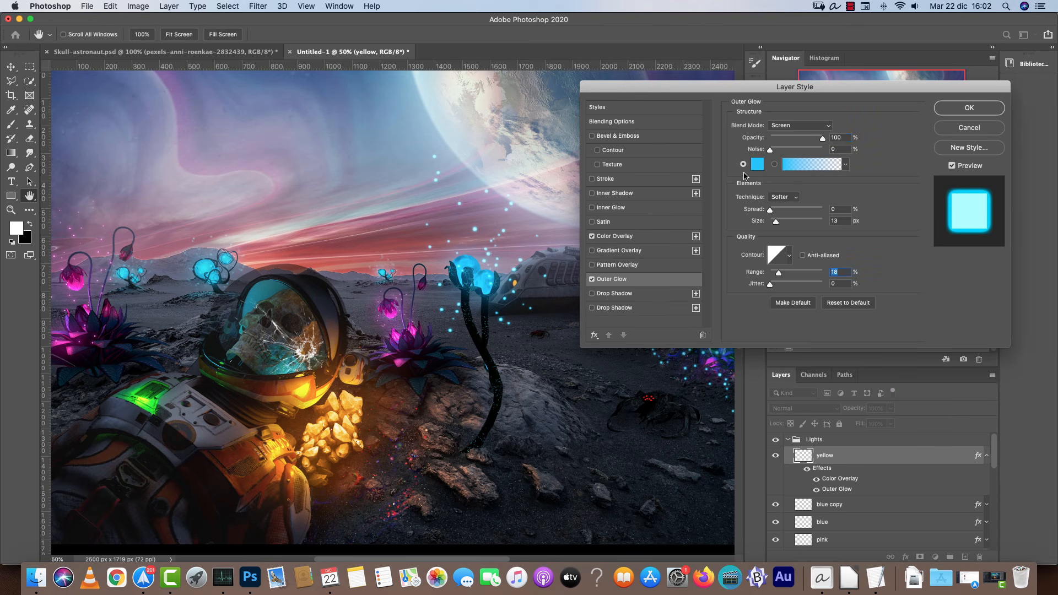
{"action": "left_click", "coordinate": [757, 164]}
{"action": "left_click_drag", "start_coordinate": [751, 502], "coordinate": [752, 506]}
{"action": "left_click", "coordinate": [852, 376]}
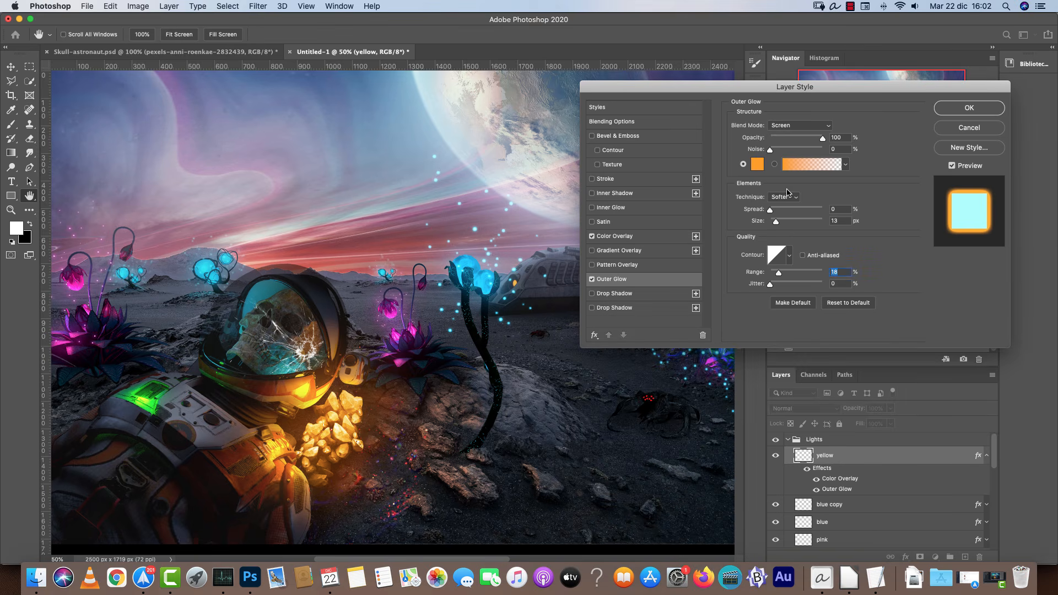
{"action": "left_click", "coordinate": [612, 235]}
{"action": "left_click", "coordinate": [840, 128]}
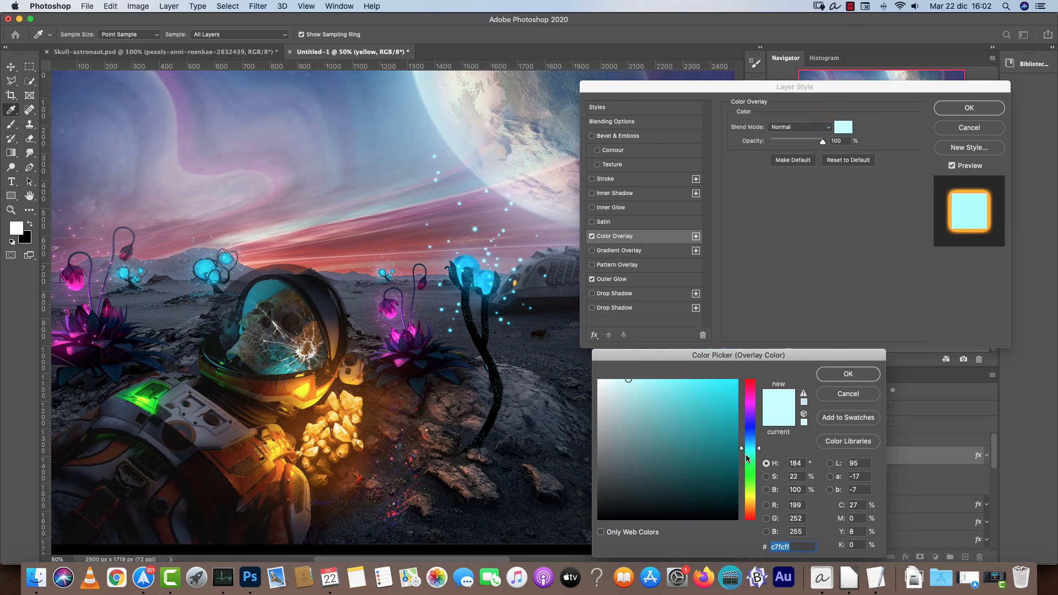
{"action": "left_click", "coordinate": [751, 498]}
{"action": "left_click", "coordinate": [848, 374]}
{"action": "left_click", "coordinate": [970, 108]}
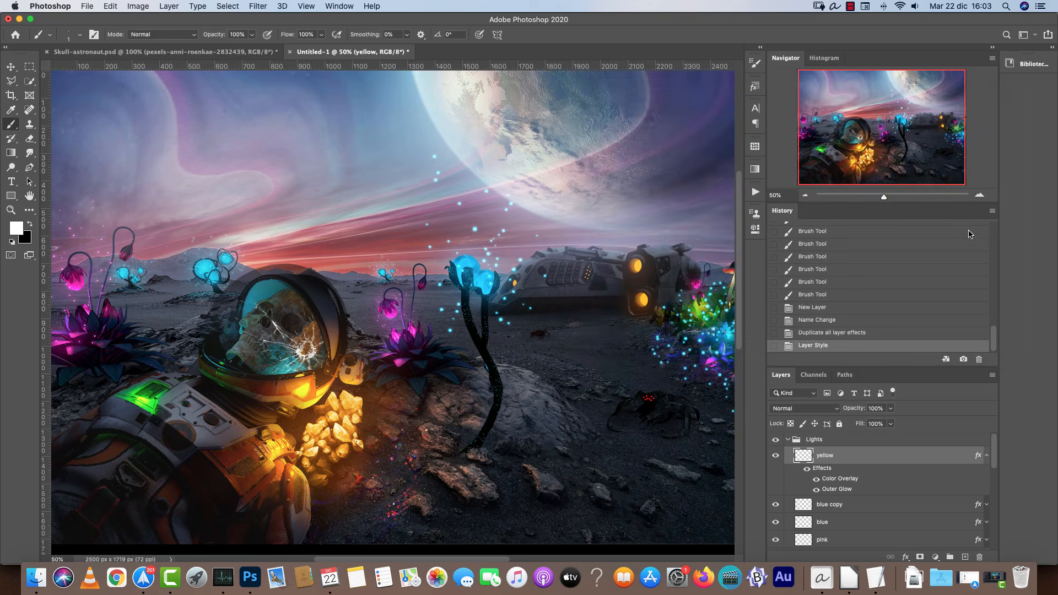
Dab small glowing yellow particles around the golden crystals and the astronaut's helmet on the yellow layer.
{"action": "left_click", "coordinate": [979, 196]}
{"action": "left_click_drag", "start_coordinate": [459, 433], "coordinate": [631, 298]}
{"action": "left_click", "coordinate": [508, 241]}
{"action": "left_click", "coordinate": [506, 232]}
{"action": "key", "text": "bracketright"}
{"action": "left_click", "coordinate": [503, 212]}
{"action": "left_click", "coordinate": [501, 193]}
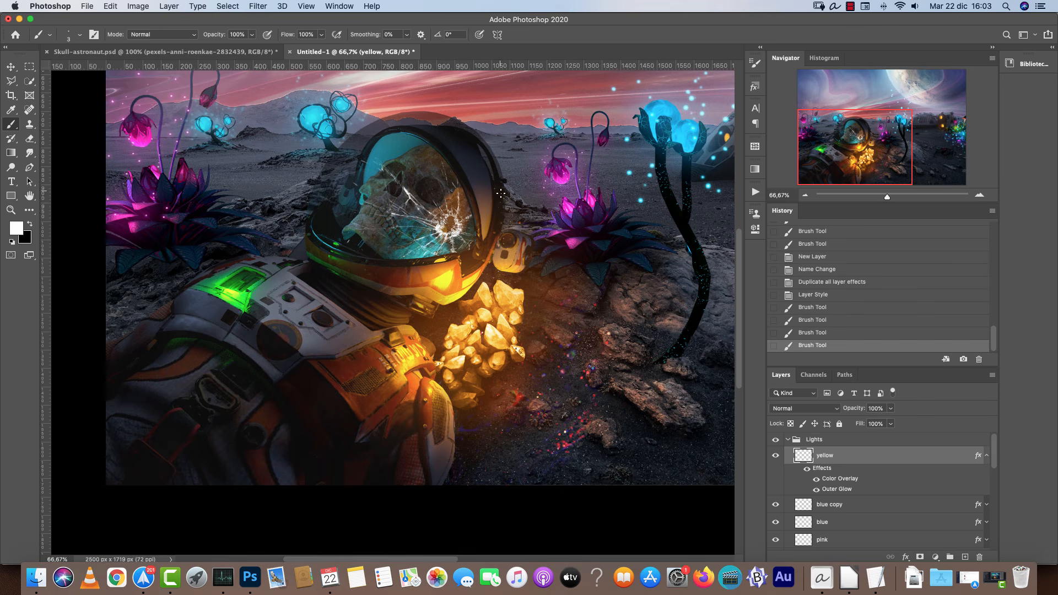
{"action": "left_click", "coordinate": [503, 271]}
{"action": "left_click", "coordinate": [502, 321]}
{"action": "left_click", "coordinate": [406, 268]}
{"action": "left_click", "coordinate": [471, 307]}
{"action": "key", "text": "bracketright"}
{"action": "left_click", "coordinate": [425, 324]}
{"action": "left_click", "coordinate": [444, 351]}
{"action": "left_click", "coordinate": [576, 302]}
{"action": "left_click", "coordinate": [607, 284]}
{"action": "left_click", "coordinate": [627, 271]}
Add more yellow particles across the crystals, helmet rim and surrounding ground.
{"action": "left_click", "coordinate": [541, 349]}
{"action": "left_click", "coordinate": [500, 410]}
{"action": "left_click", "coordinate": [478, 419]}
{"action": "left_click", "coordinate": [554, 314]}
{"action": "left_click", "coordinate": [556, 271]}
{"action": "left_click", "coordinate": [561, 371]}
{"action": "left_click", "coordinate": [552, 359]}
{"action": "left_click", "coordinate": [467, 190]}
{"action": "left_click", "coordinate": [477, 180]}
{"action": "left_click", "coordinate": [488, 155]}
{"action": "left_click", "coordinate": [488, 143]}
{"action": "left_click", "coordinate": [503, 123]}
{"action": "left_click", "coordinate": [389, 229]}
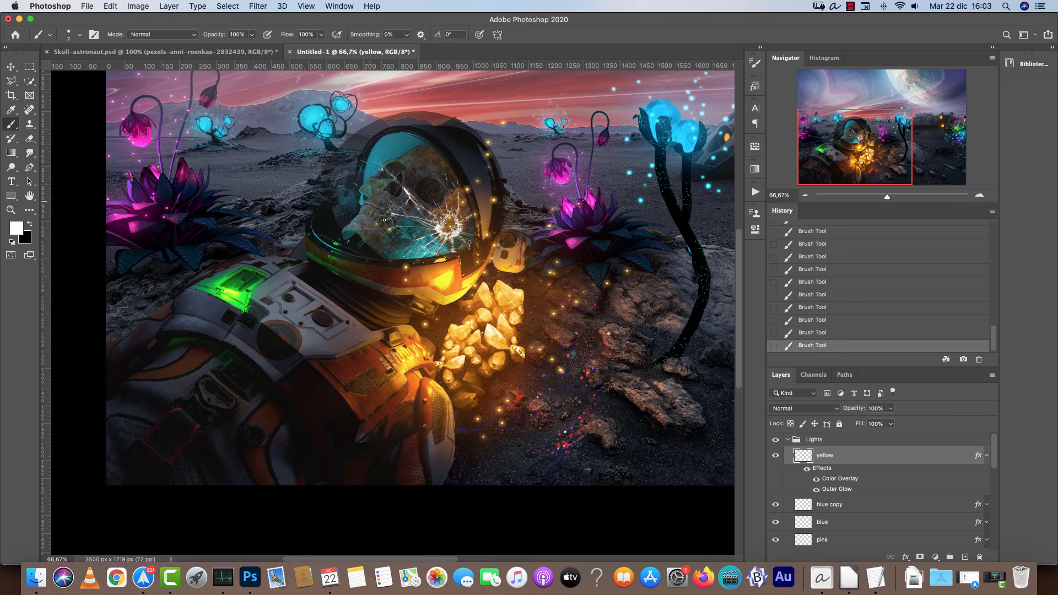
{"action": "left_click", "coordinate": [493, 323]}
{"action": "left_click", "coordinate": [528, 422]}
{"action": "left_click", "coordinate": [601, 366]}
{"action": "left_click", "coordinate": [397, 380]}
{"action": "left_click", "coordinate": [385, 377]}
{"action": "left_click", "coordinate": [370, 359]}
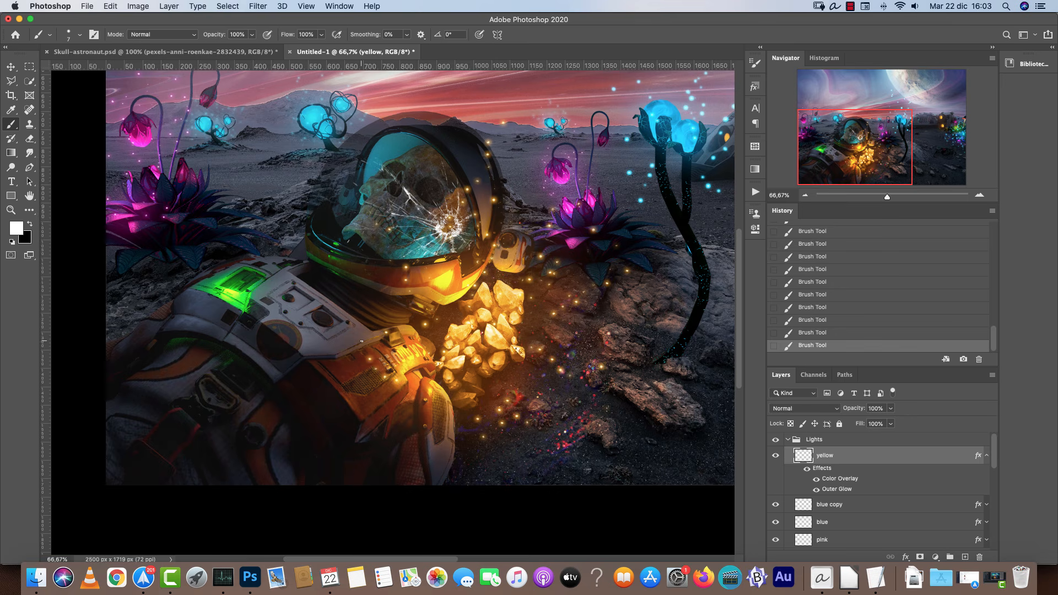
Collapse the Lights layer group.
{"action": "key", "text": "super+plus"}
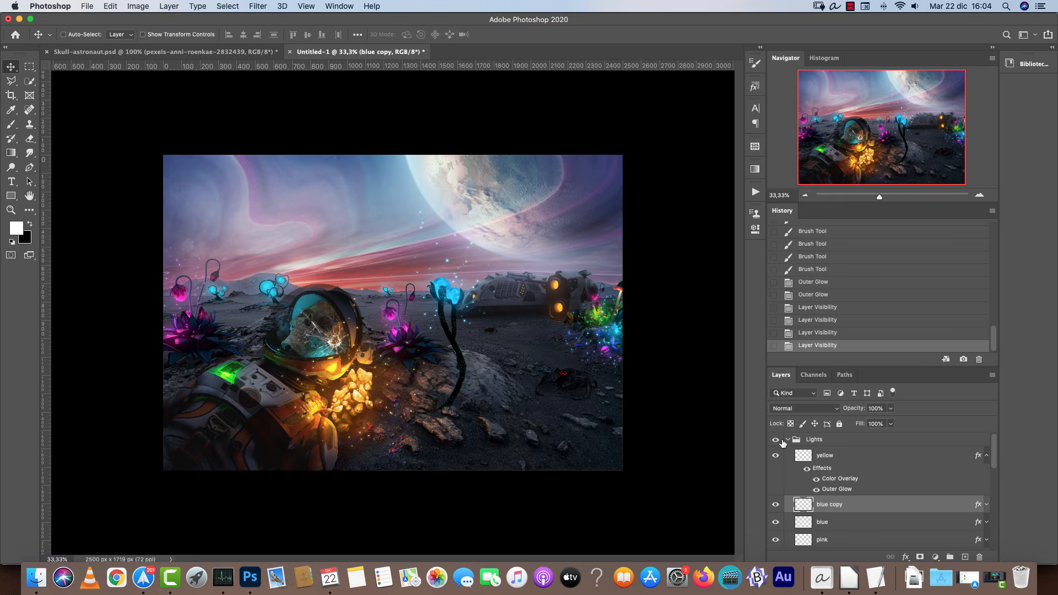
{"action": "left_click", "coordinate": [789, 439]}
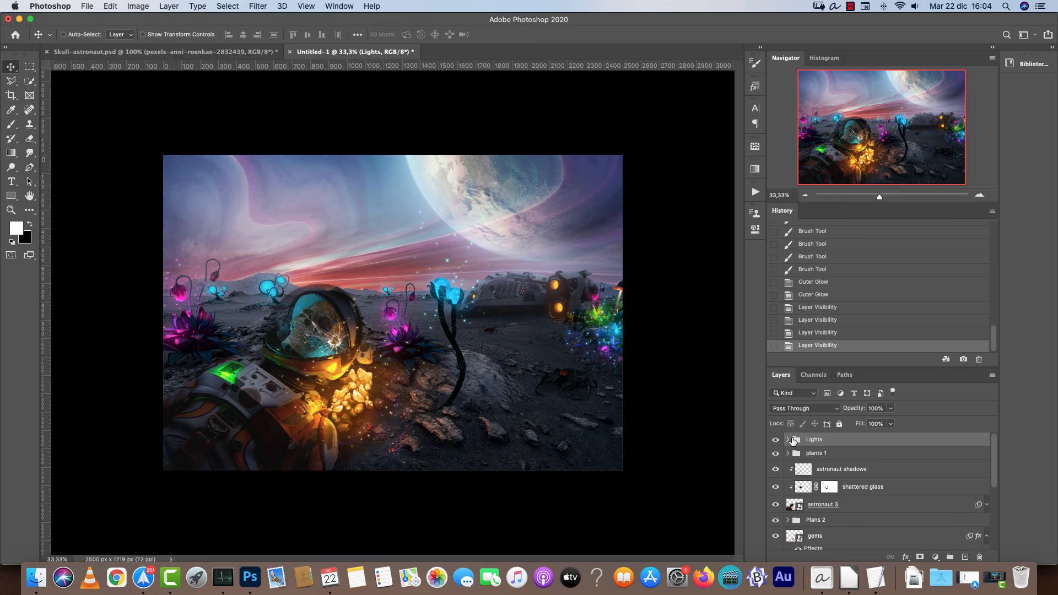
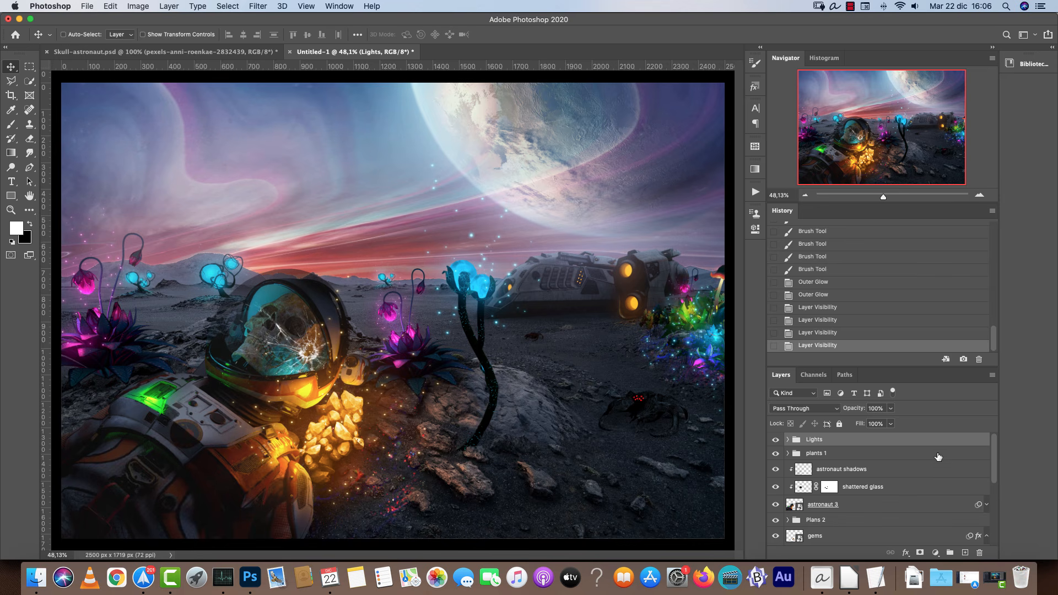
Add a Color Lookup adjustment layer using the Landscape-Hard-Switch-lutmix.3dl LUT.
{"action": "left_click", "coordinate": [935, 553]}
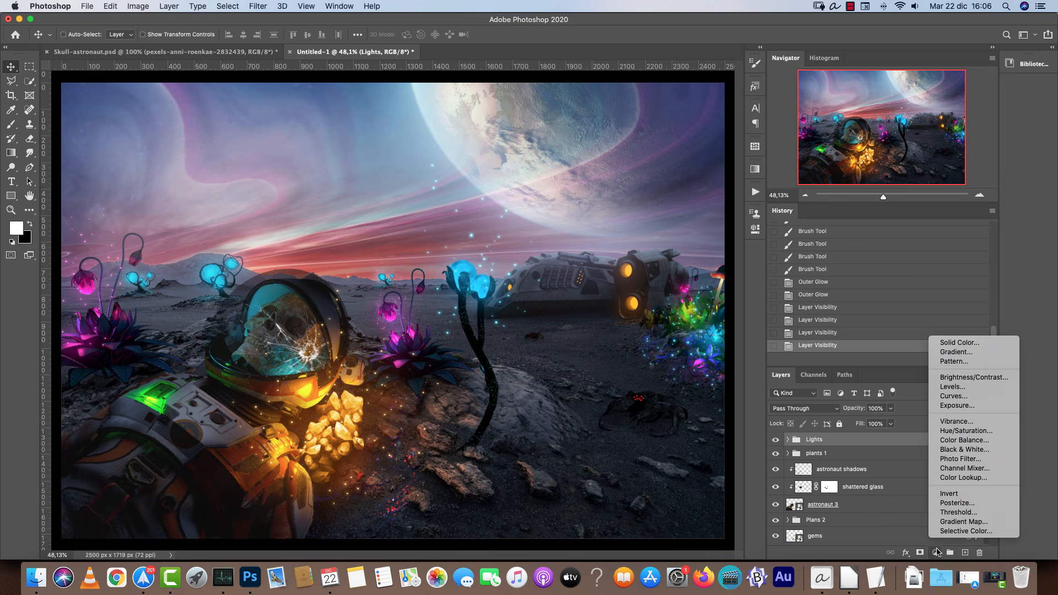
{"action": "left_click", "coordinate": [965, 479]}
{"action": "left_click", "coordinate": [680, 249]}
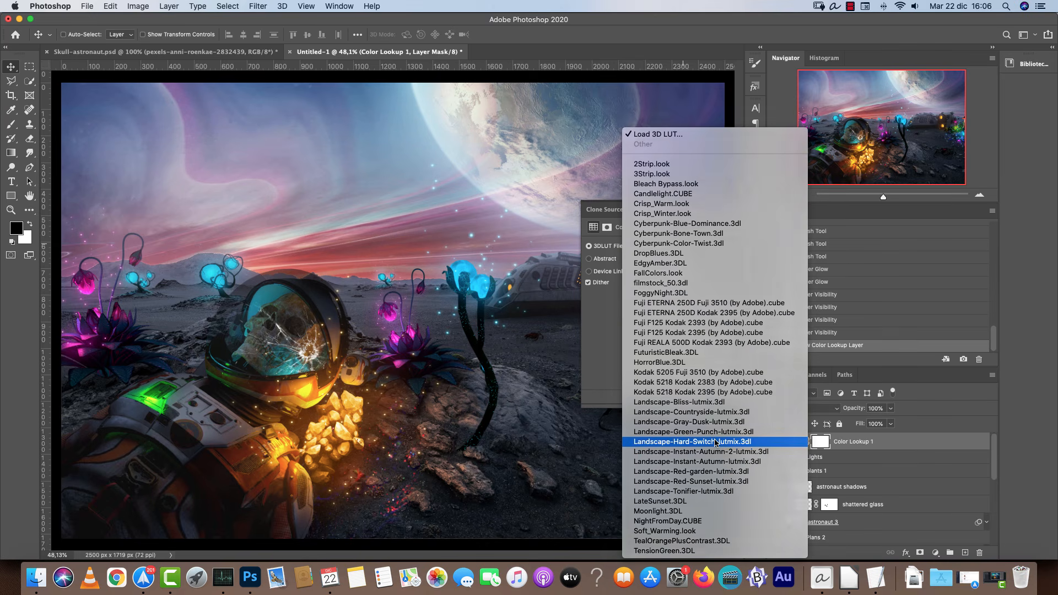
{"action": "left_click", "coordinate": [711, 443]}
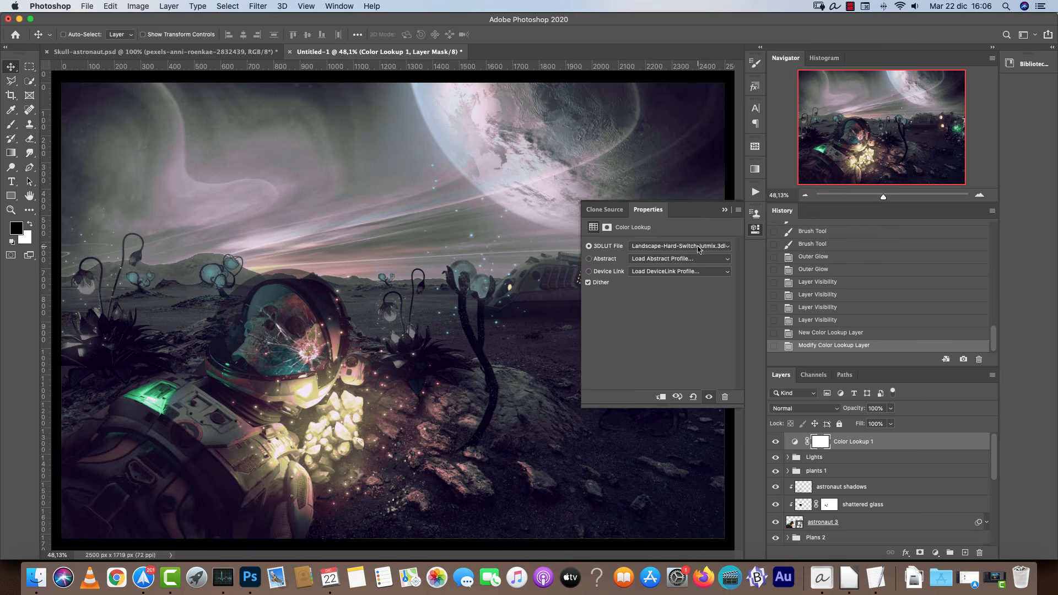
Try the Landscape-Instant-Autumn, Red-garden, Tonifier and TealOrangePlusContrast LUTs on the Color Lookup layer.
{"action": "left_click", "coordinate": [704, 246]}
{"action": "left_click", "coordinate": [694, 256]}
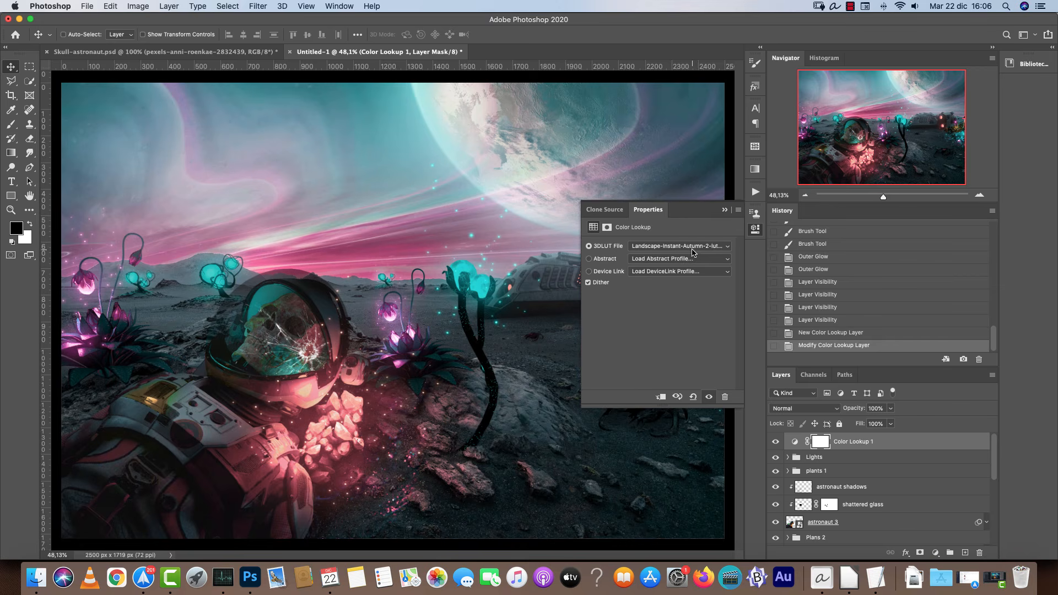
{"action": "left_click", "coordinate": [705, 246]}
{"action": "left_click", "coordinate": [700, 256]}
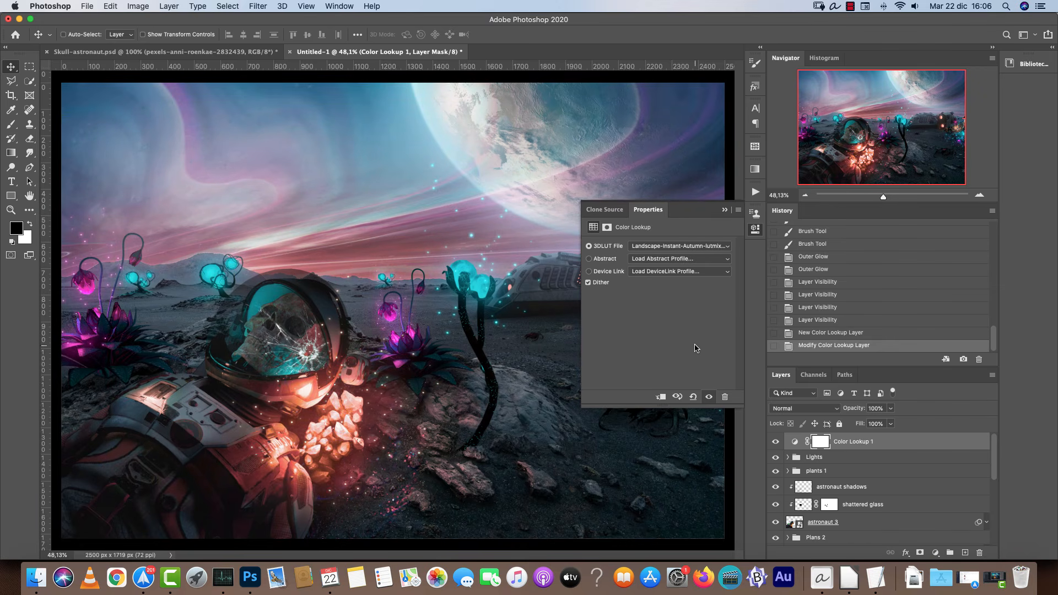
{"action": "left_click", "coordinate": [700, 252]}
{"action": "left_click", "coordinate": [699, 250]}
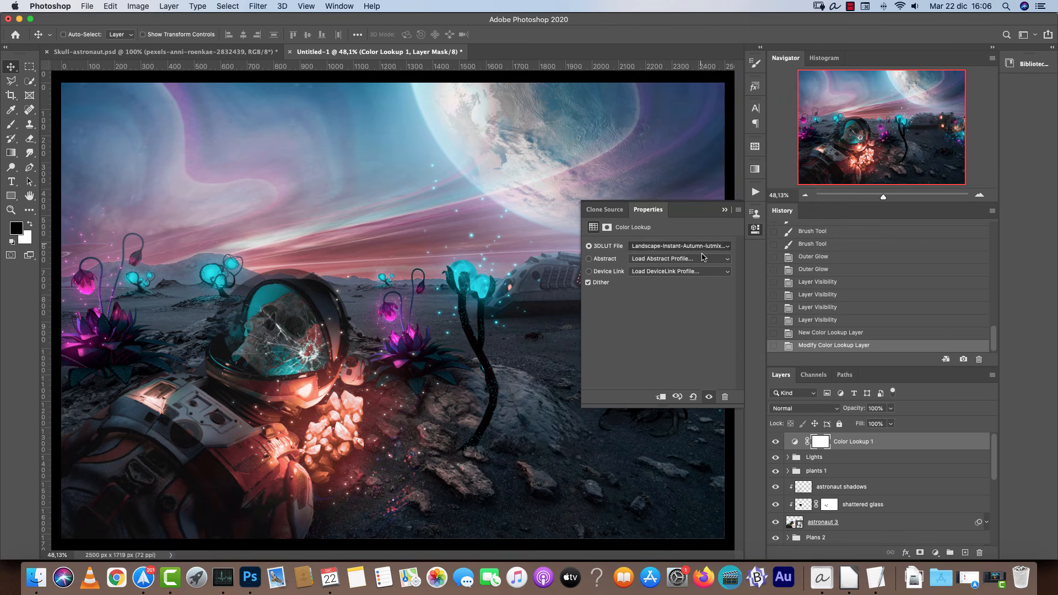
{"action": "left_click", "coordinate": [700, 247]}
{"action": "left_click", "coordinate": [700, 254]}
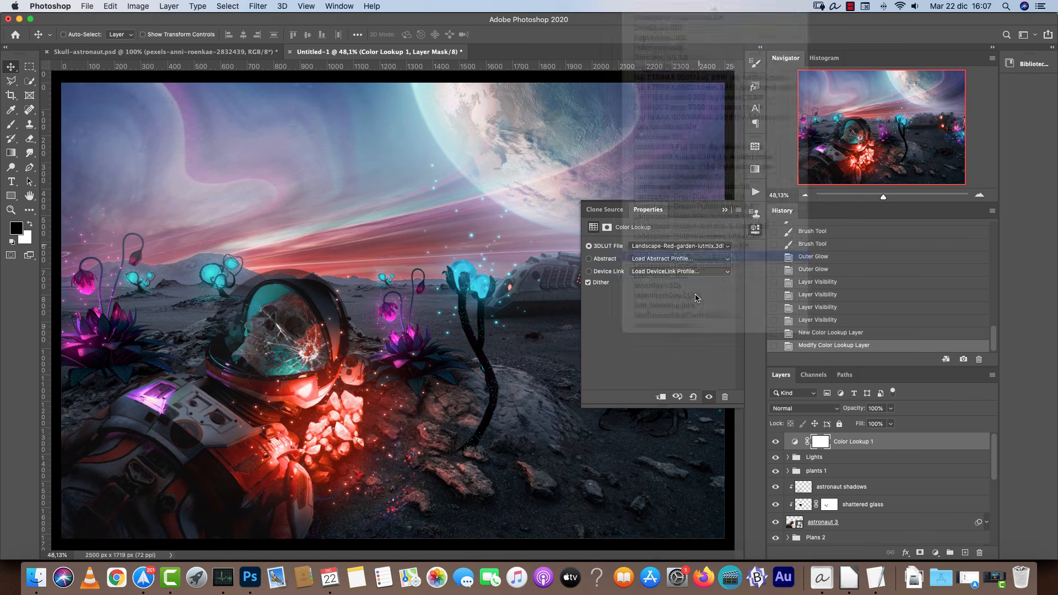
{"action": "left_click", "coordinate": [703, 248]}
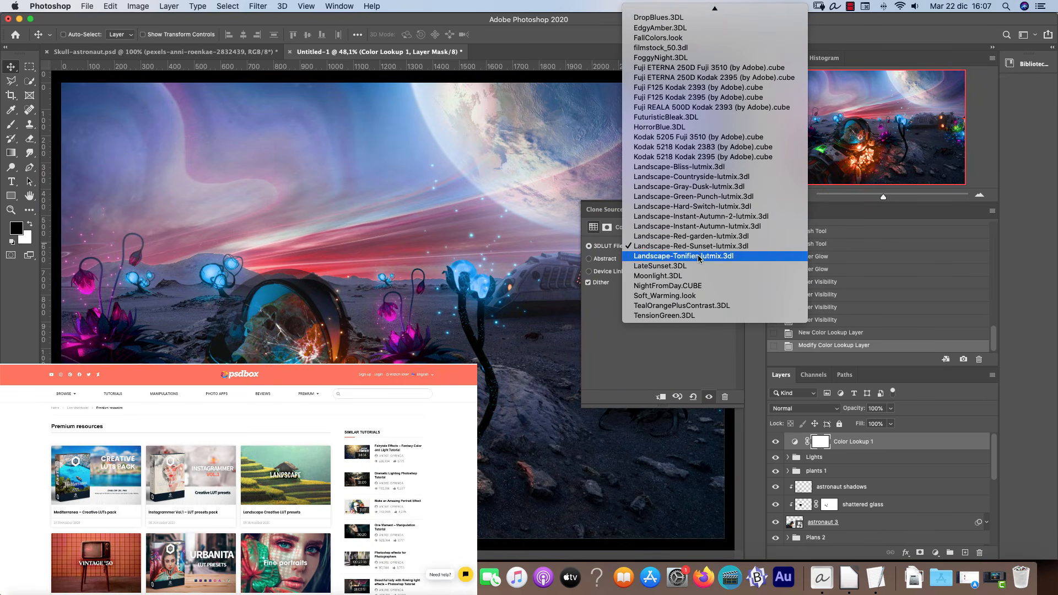
{"action": "left_click", "coordinate": [696, 257]}
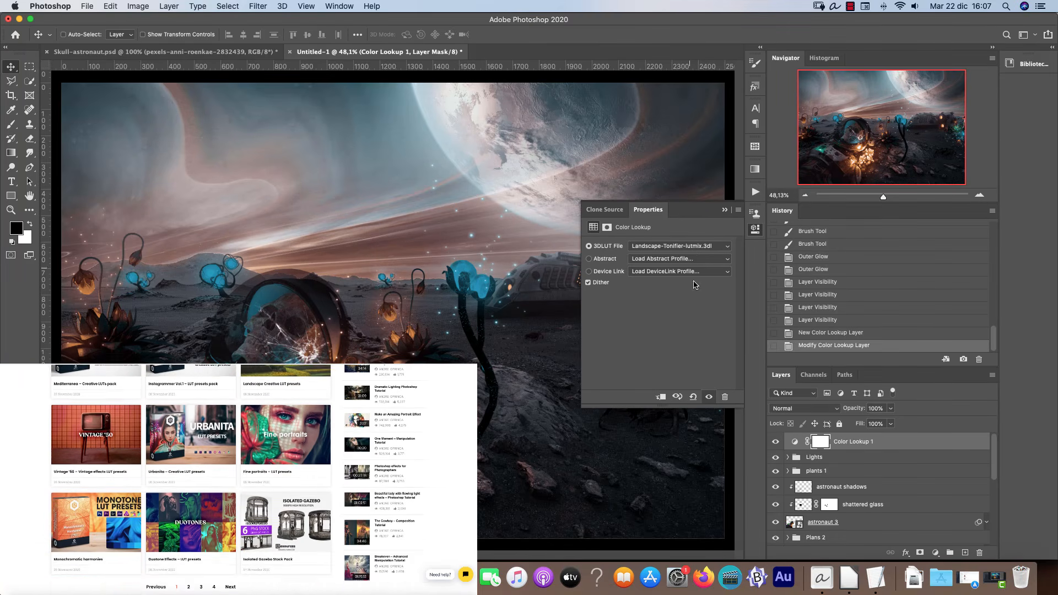
{"action": "left_click", "coordinate": [692, 246]}
{"action": "mouse_move", "coordinate": [711, 8]}
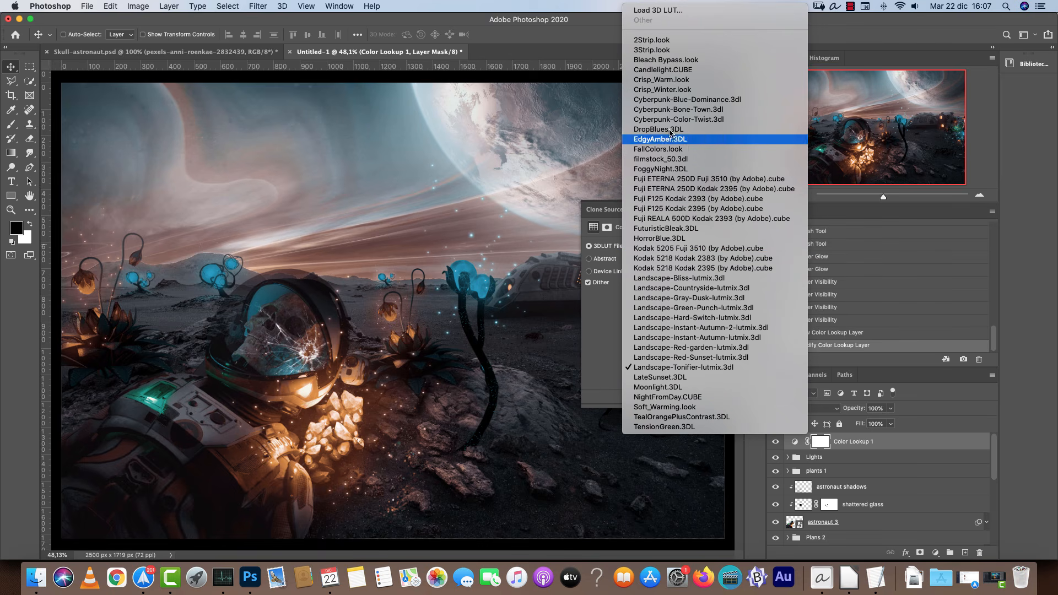
{"action": "left_click", "coordinate": [658, 417]}
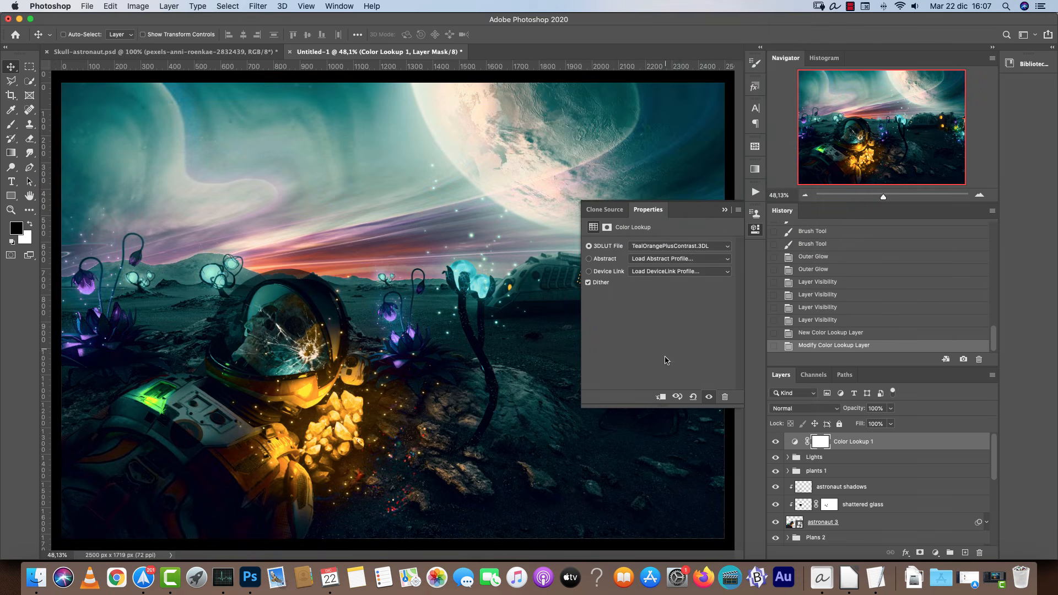
Try lowering the Color Lookup layer's opacity to 29% and restore it to 100%.
{"action": "left_click", "coordinate": [681, 248]}
{"action": "left_click", "coordinate": [890, 409]}
{"action": "left_click_drag", "start_coordinate": [891, 411], "coordinate": [854, 425]}
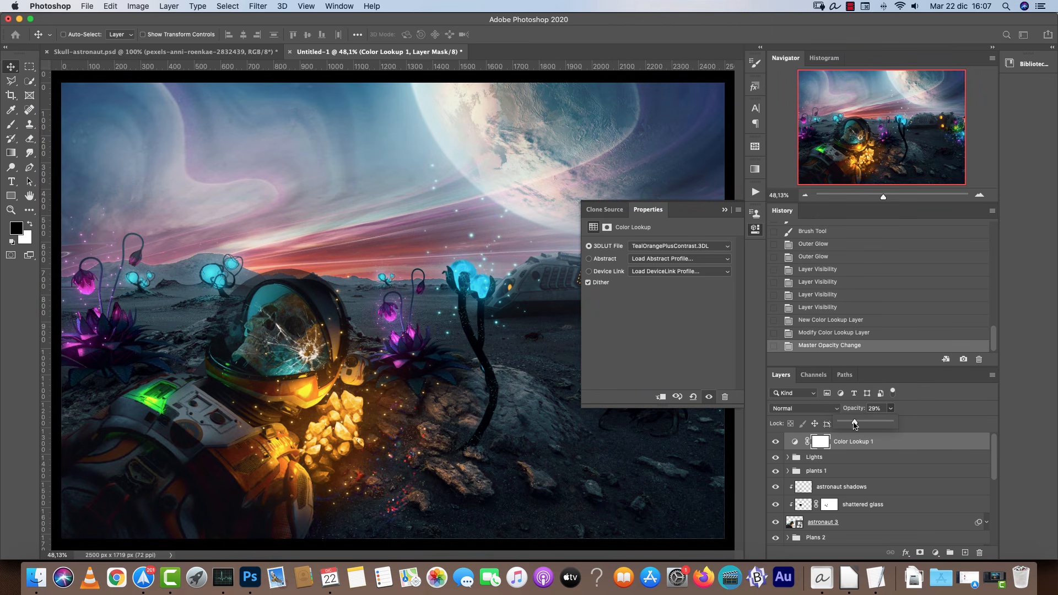
{"action": "key", "text": "0"}
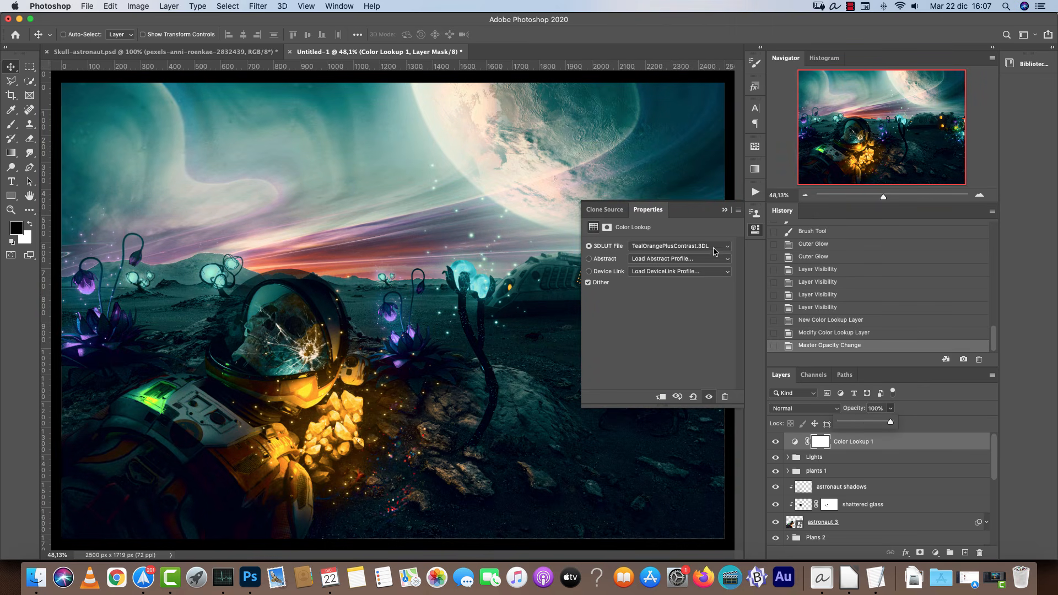
Switch the Color Lookup layer's LUT to Crisp_Winter.look.
{"action": "left_click", "coordinate": [681, 246]}
{"action": "scroll", "coordinate": [736, 71], "scroll_direction": "up", "scroll_amount": 5}
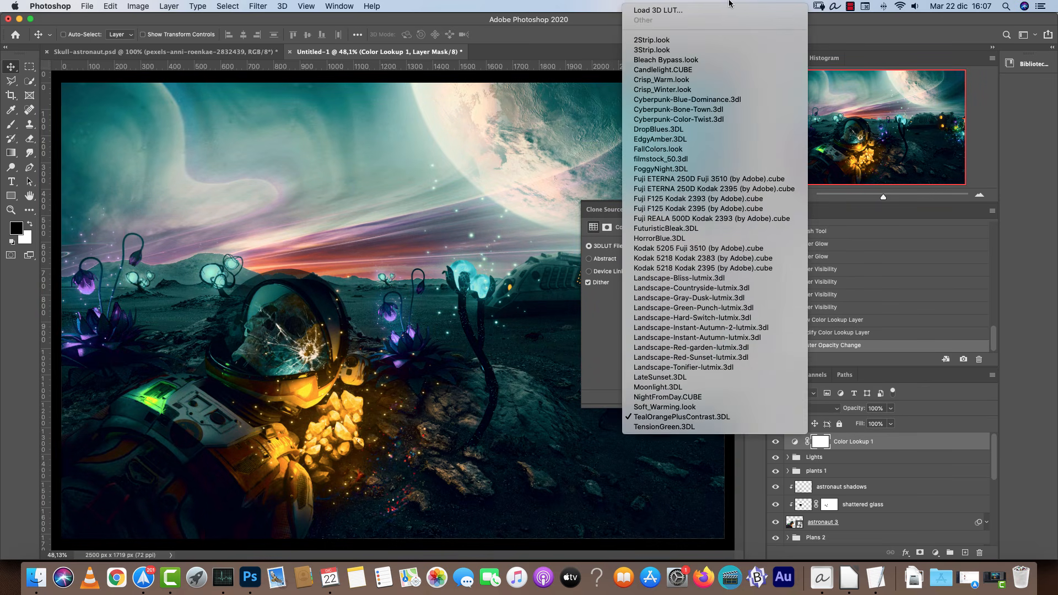
{"action": "left_click", "coordinate": [691, 90]}
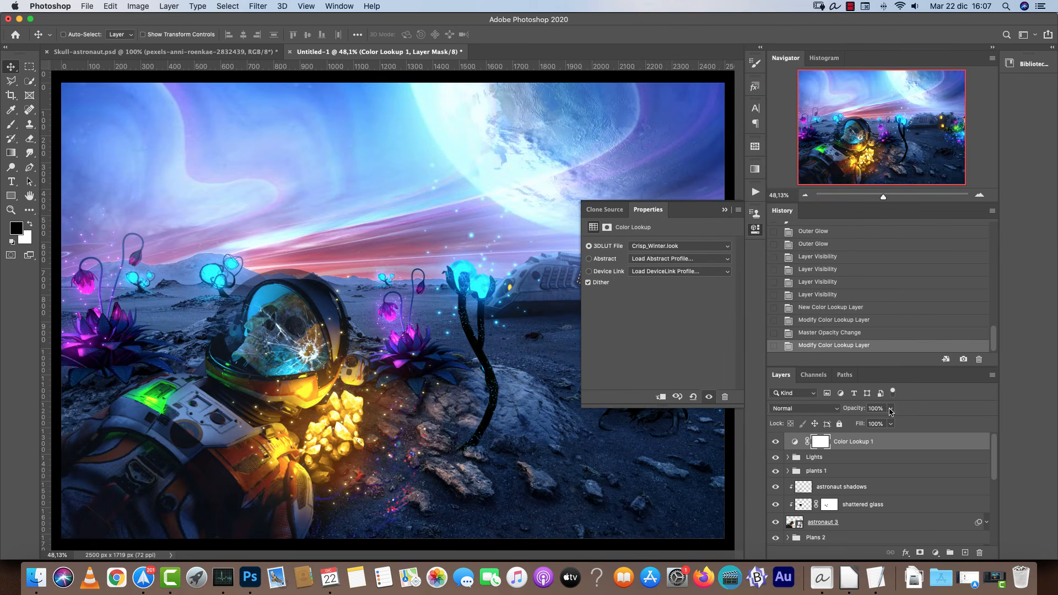
Try the Color blend mode on the Color Lookup layer and return it to Normal.
{"action": "left_click", "coordinate": [821, 409]}
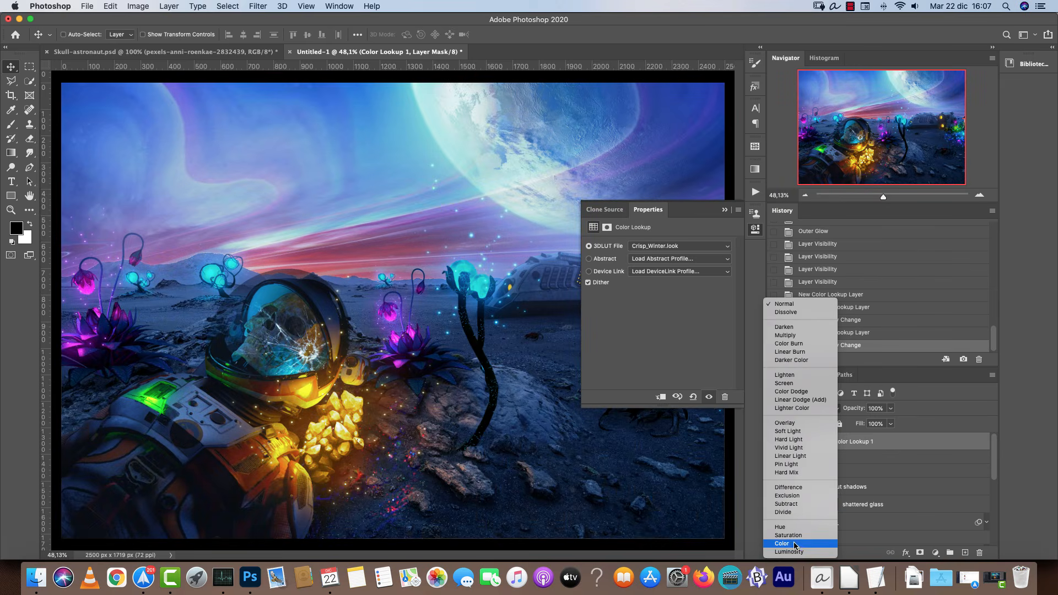
{"action": "left_click", "coordinate": [794, 545]}
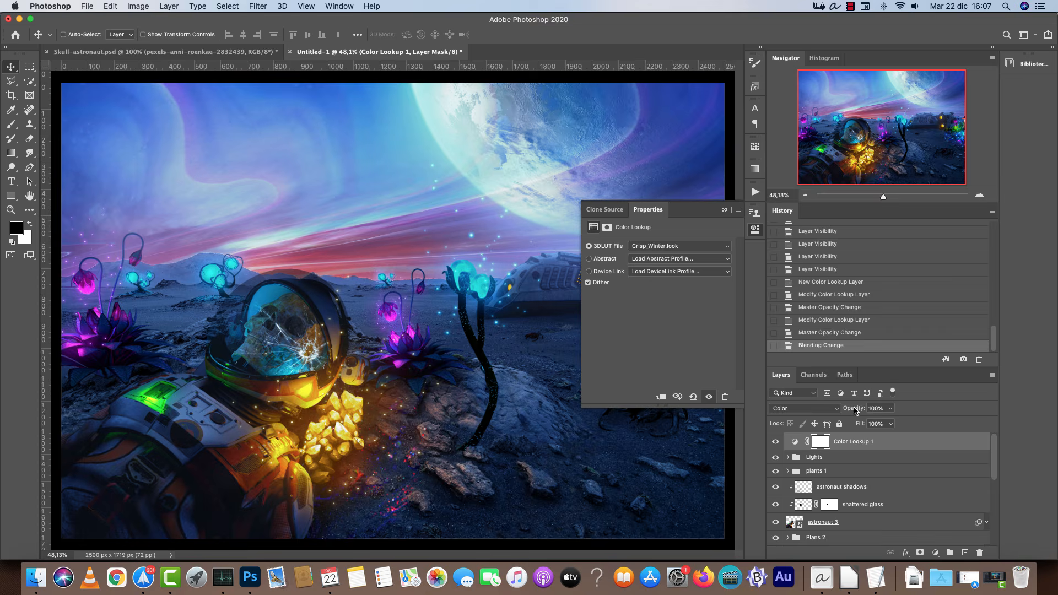
{"action": "left_click", "coordinate": [806, 409]}
{"action": "left_click", "coordinate": [803, 168]}
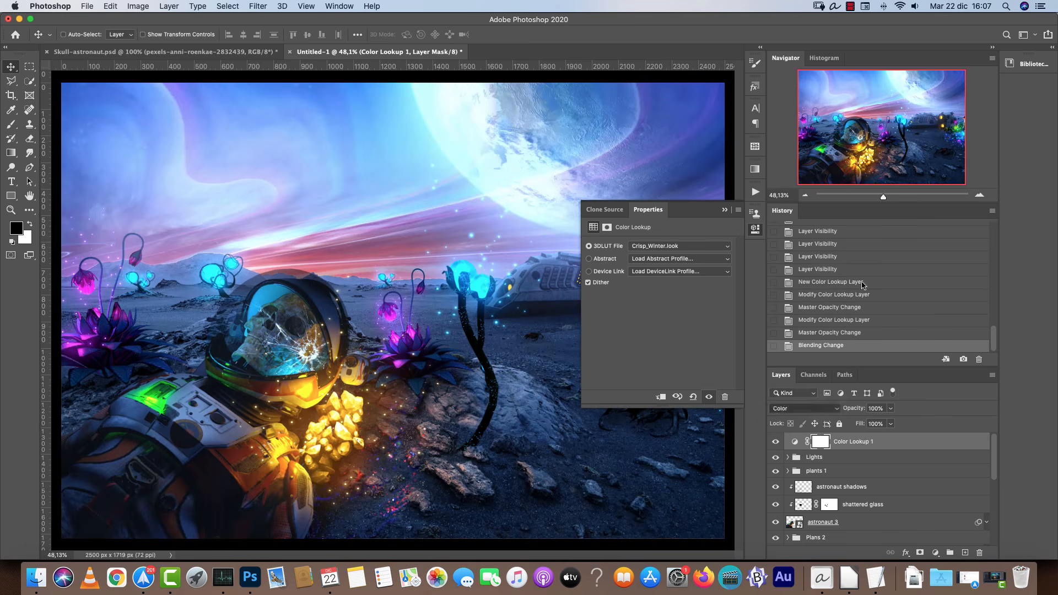
Set the Color Lookup layer's opacity to 27% and compare the grade by toggling its visibility.
{"action": "left_click_drag", "start_coordinate": [891, 409], "coordinate": [852, 426]}
{"action": "left_click", "coordinate": [776, 441]}
{"action": "left_click", "coordinate": [776, 442]}
{"action": "left_click", "coordinate": [725, 210]}
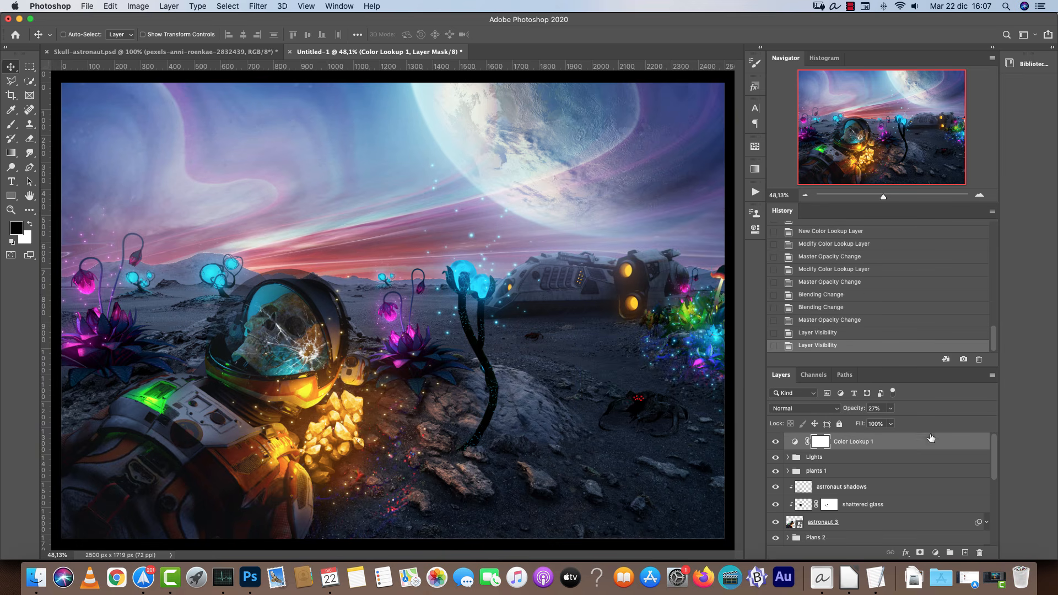
Add a Color Balance adjustment layer and adjust its midtone color sliders.
{"action": "left_click", "coordinate": [936, 553]}
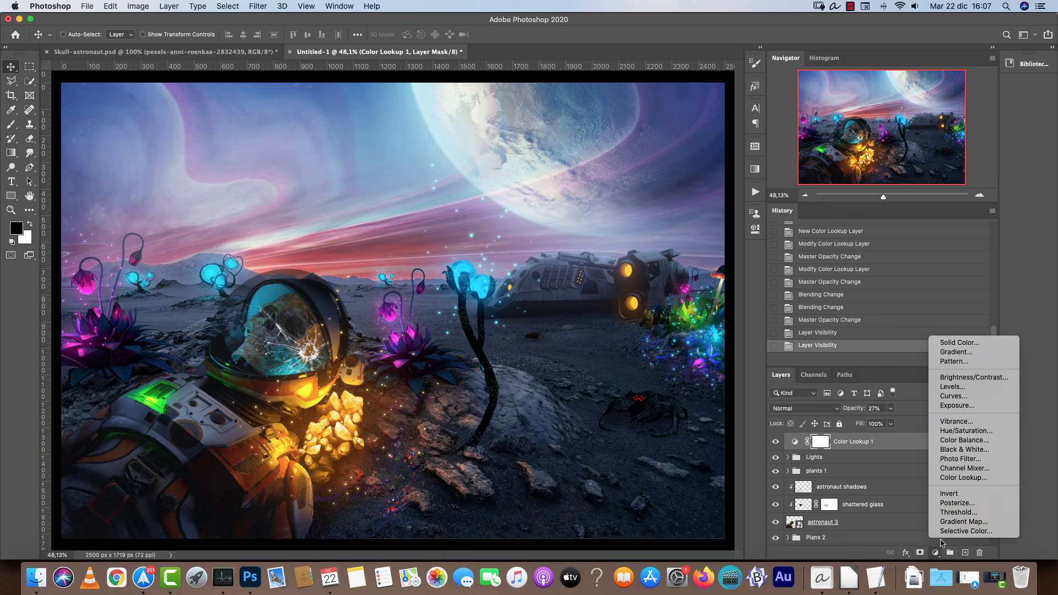
{"action": "left_click", "coordinate": [975, 439]}
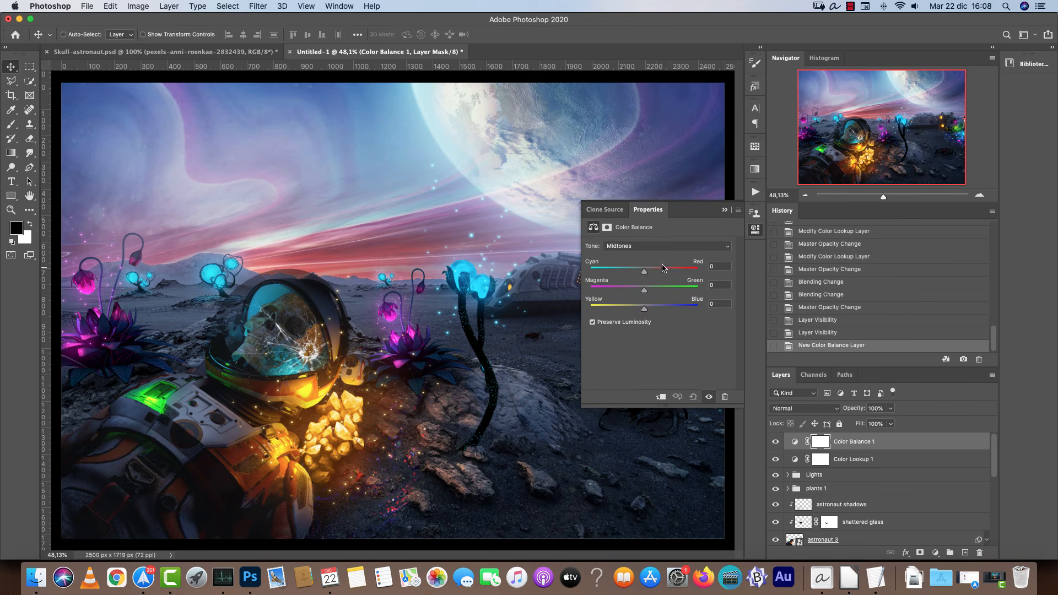
{"action": "left_click_drag", "start_coordinate": [643, 269], "coordinate": [649, 270]}
{"action": "left_click_drag", "start_coordinate": [644, 290], "coordinate": [642, 315]}
Set the Color Balance highlights to +22 Cyan-Red, +14 Magenta-Green and -14 Yellow-Blue.
{"action": "left_click", "coordinate": [631, 249]}
{"action": "left_click", "coordinate": [625, 257]}
{"action": "left_click_drag", "start_coordinate": [643, 309], "coordinate": [653, 271]}
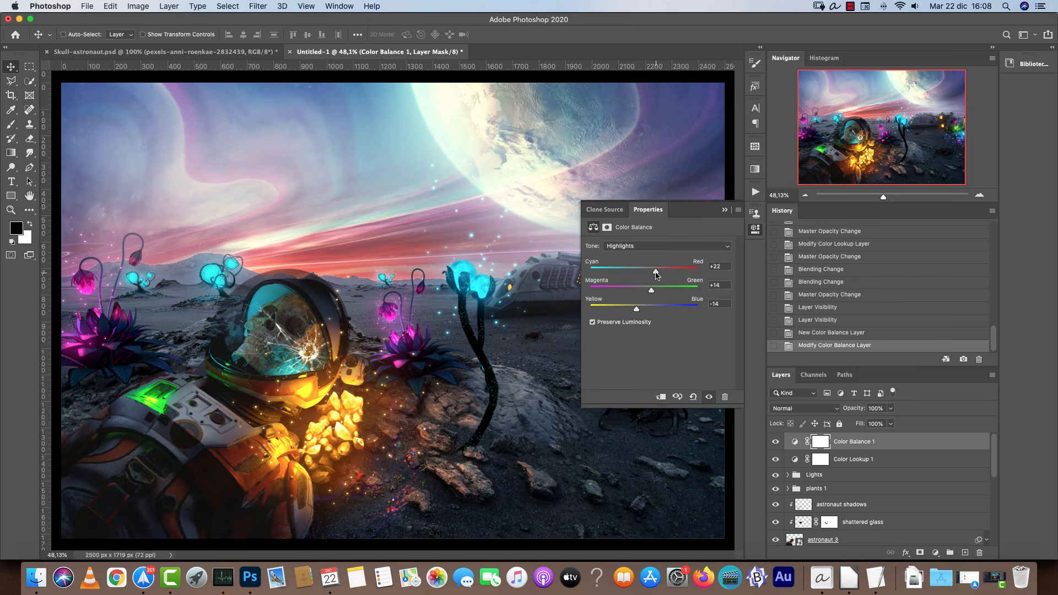
{"action": "left_click", "coordinate": [724, 210]}
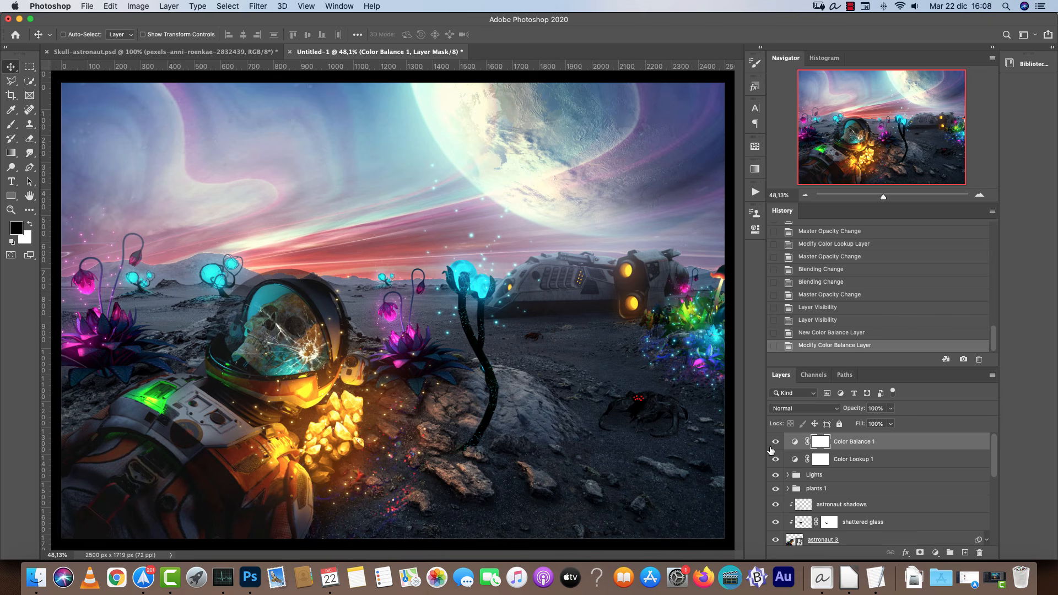
Set the Color Lookup layer's blend mode to Hard Light and adjust its opacity.
{"action": "left_click", "coordinate": [776, 460]}
{"action": "left_click", "coordinate": [776, 459]}
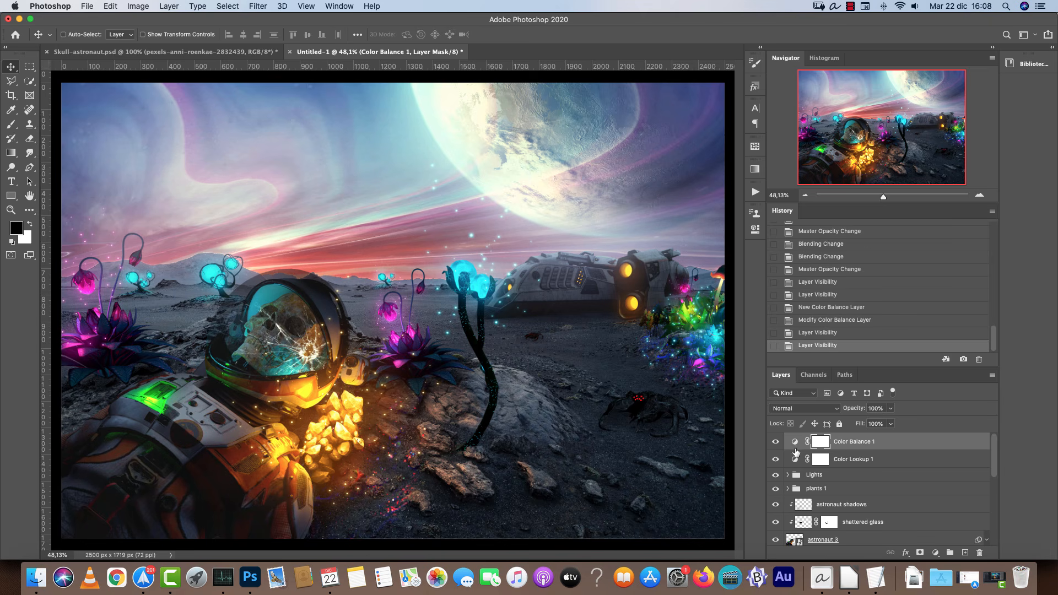
{"action": "double_click", "coordinate": [846, 459]}
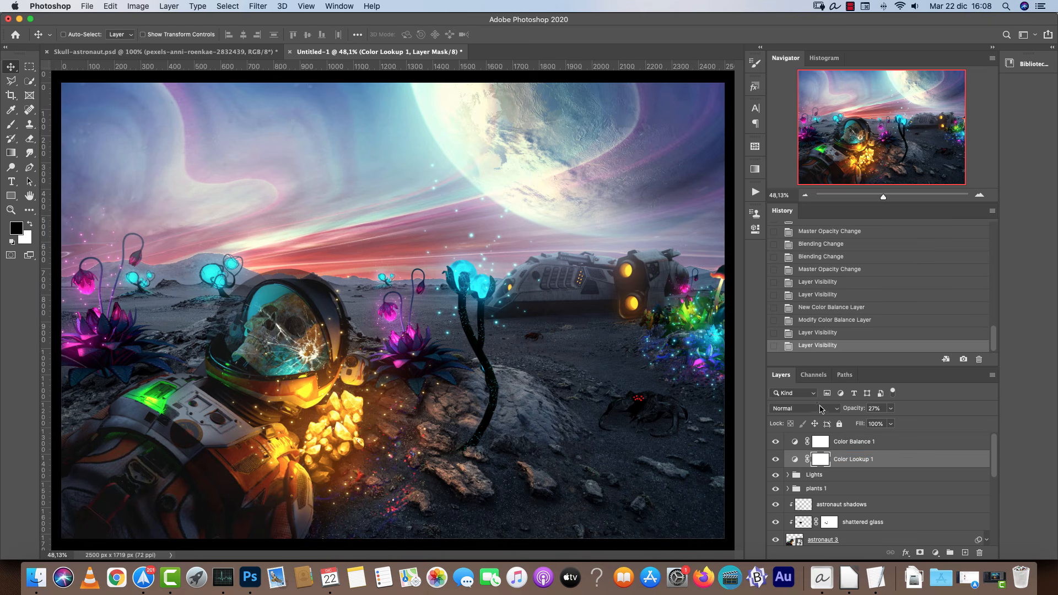
{"action": "left_click", "coordinate": [836, 409]}
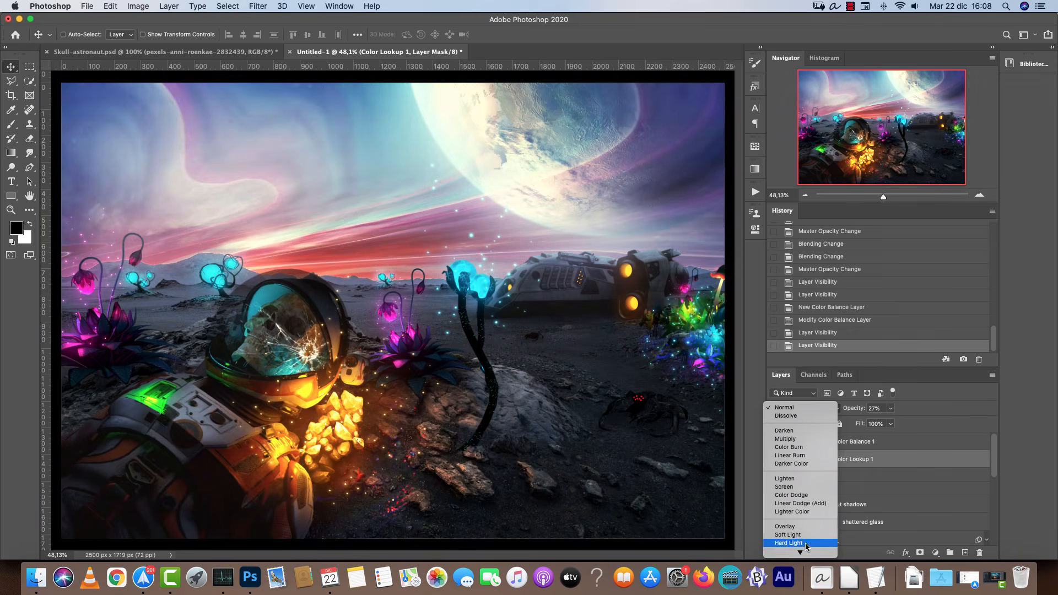
{"action": "left_click", "coordinate": [793, 544]}
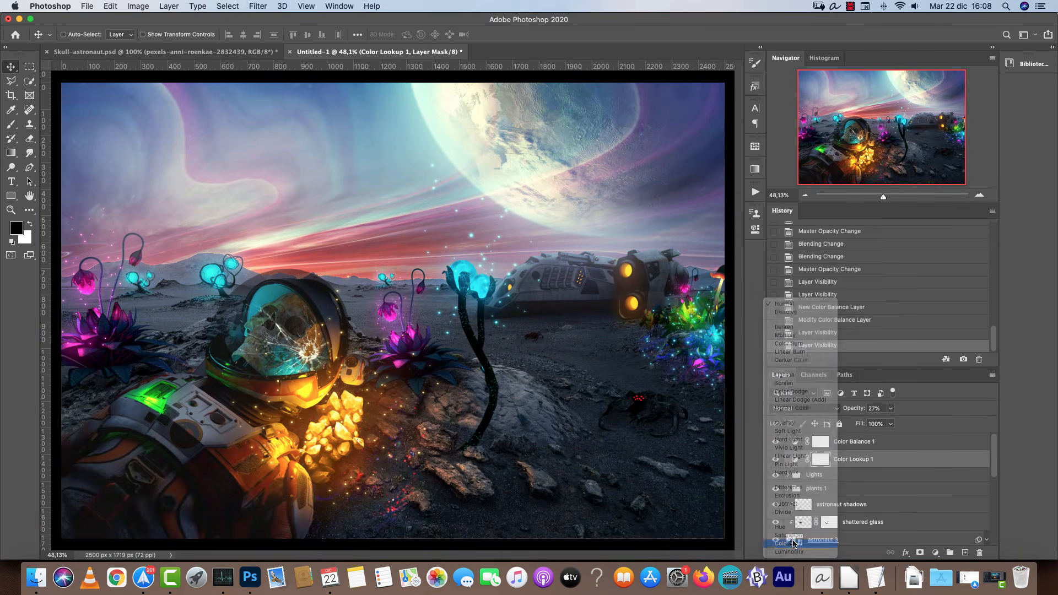
{"action": "left_click", "coordinate": [889, 409]}
{"action": "left_click_drag", "start_coordinate": [891, 422], "coordinate": [898, 431]}
Create a new layer above the Color Balance layer and stamp all visible layers into it.
{"action": "left_click", "coordinate": [900, 441]}
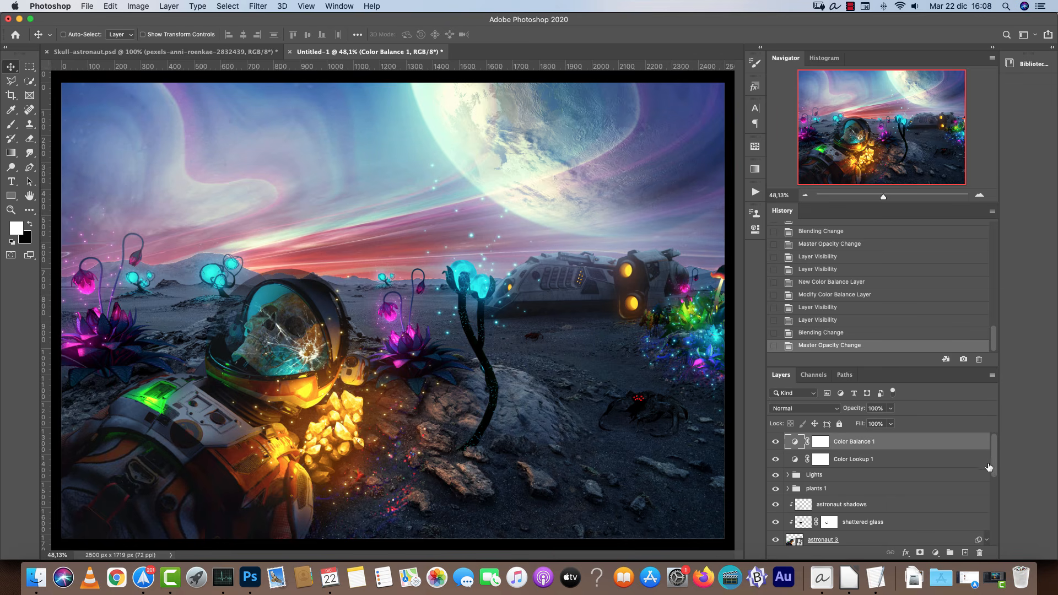
{"action": "left_click", "coordinate": [965, 552]}
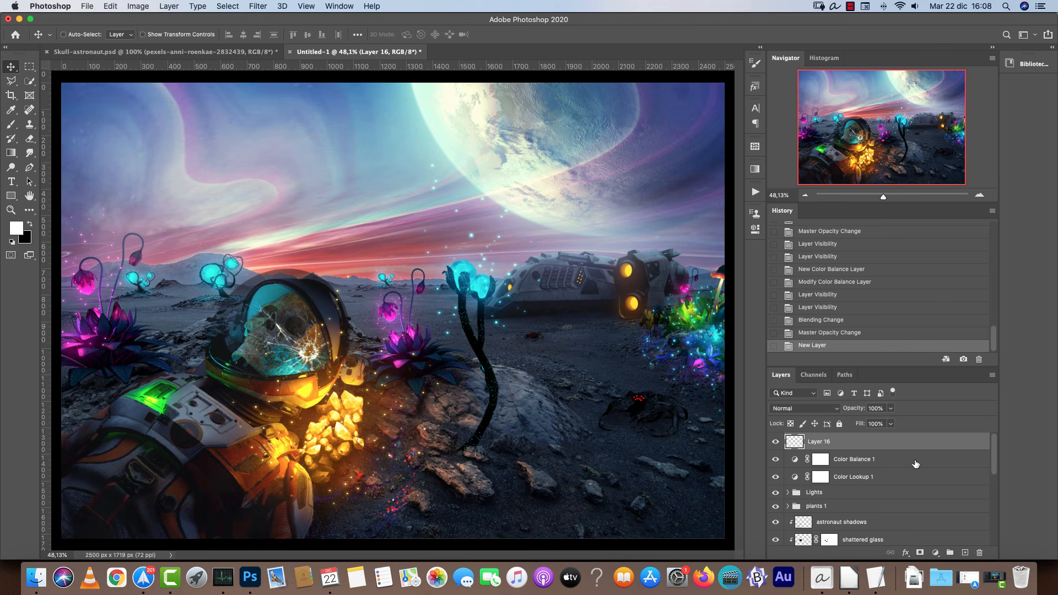
{"action": "key", "text": "super+alt+shift+e"}
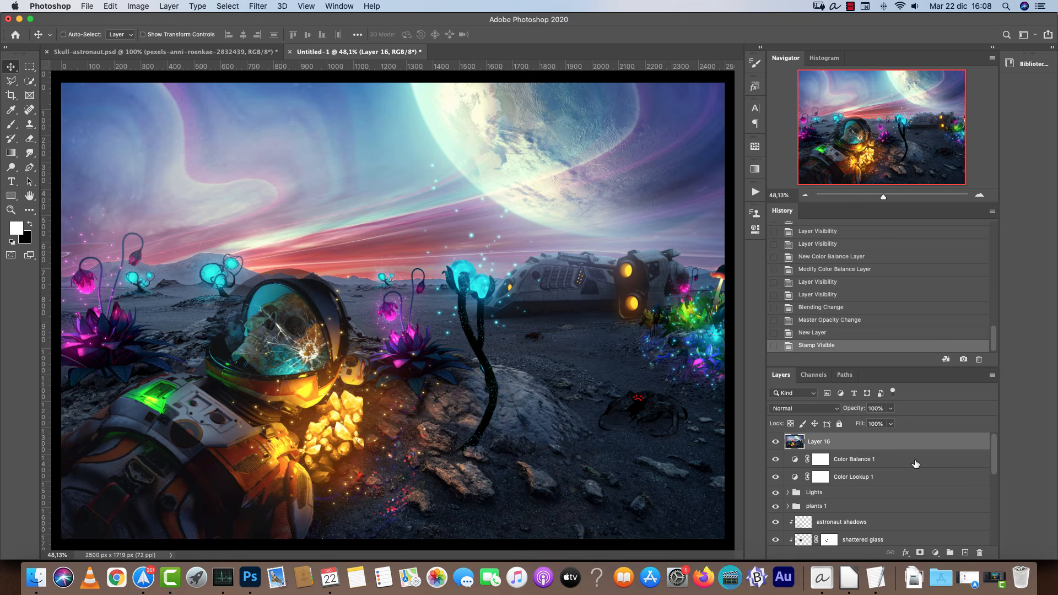
Convert the stamped layer to a Smart Object.
{"action": "right_click", "coordinate": [880, 438]}
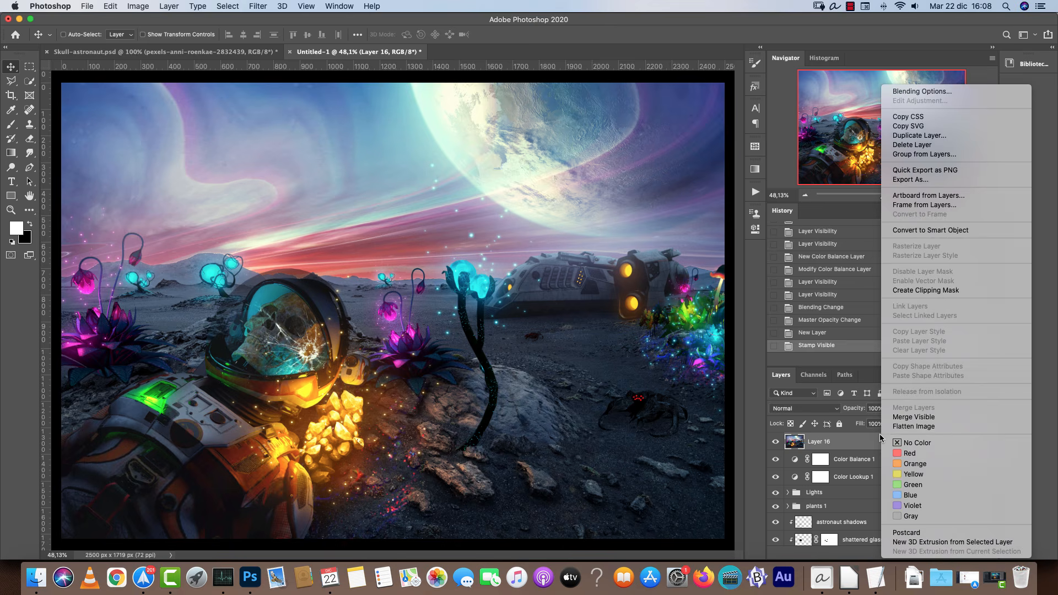
{"action": "left_click", "coordinate": [906, 231]}
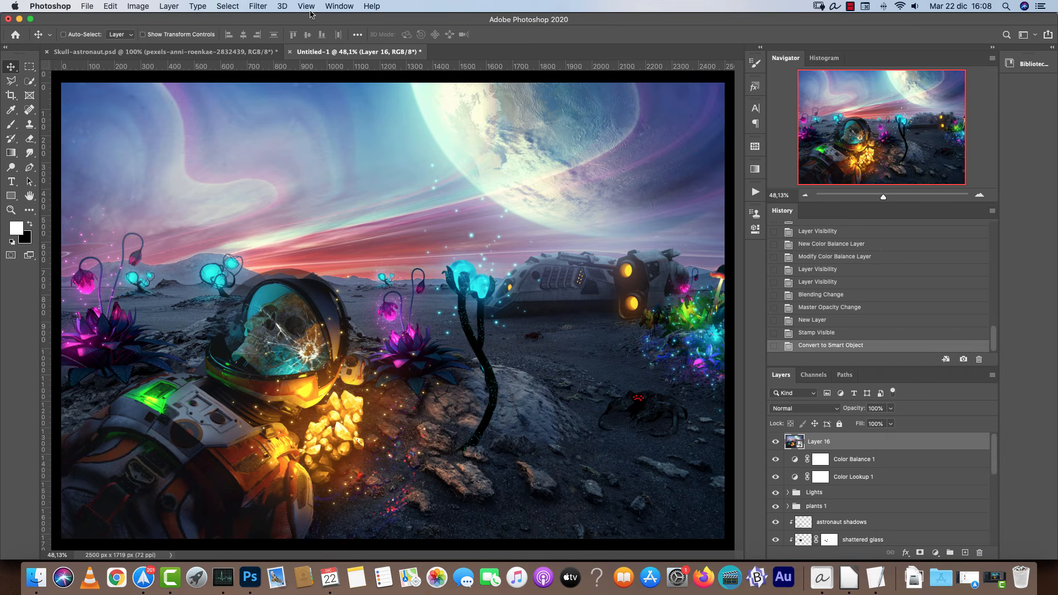
Open the Camera Raw Filter on the smart object and expand the Basic panel.
{"action": "left_click", "coordinate": [261, 6]}
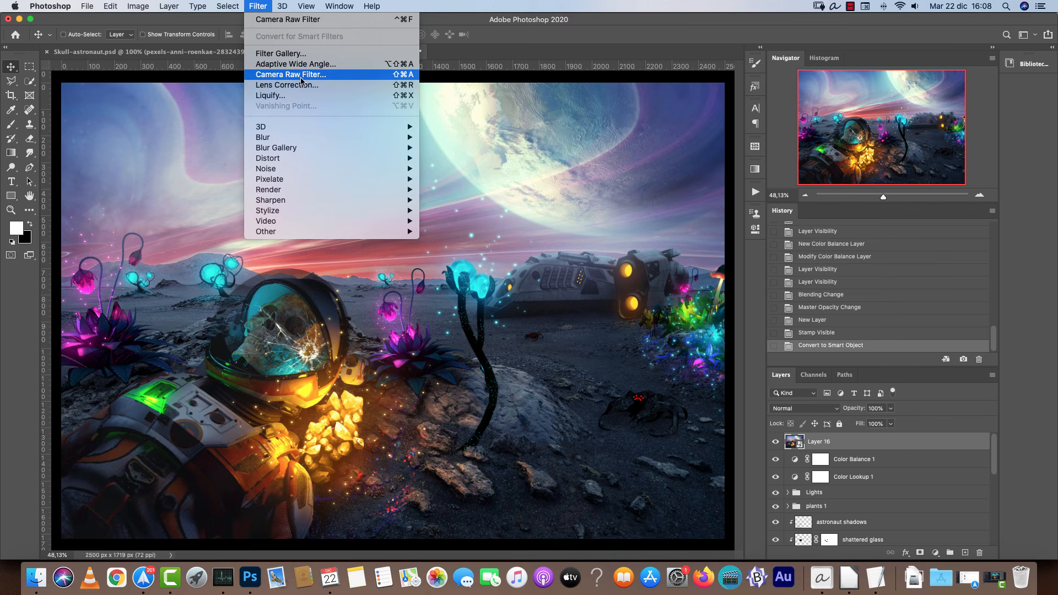
{"action": "left_click", "coordinate": [306, 75]}
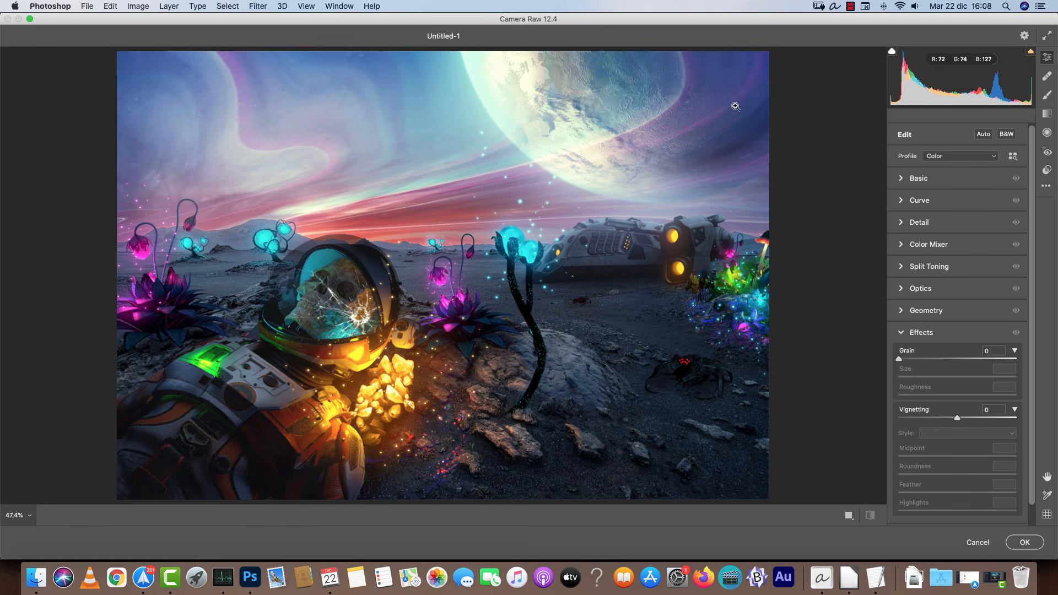
{"action": "left_click", "coordinate": [903, 178]}
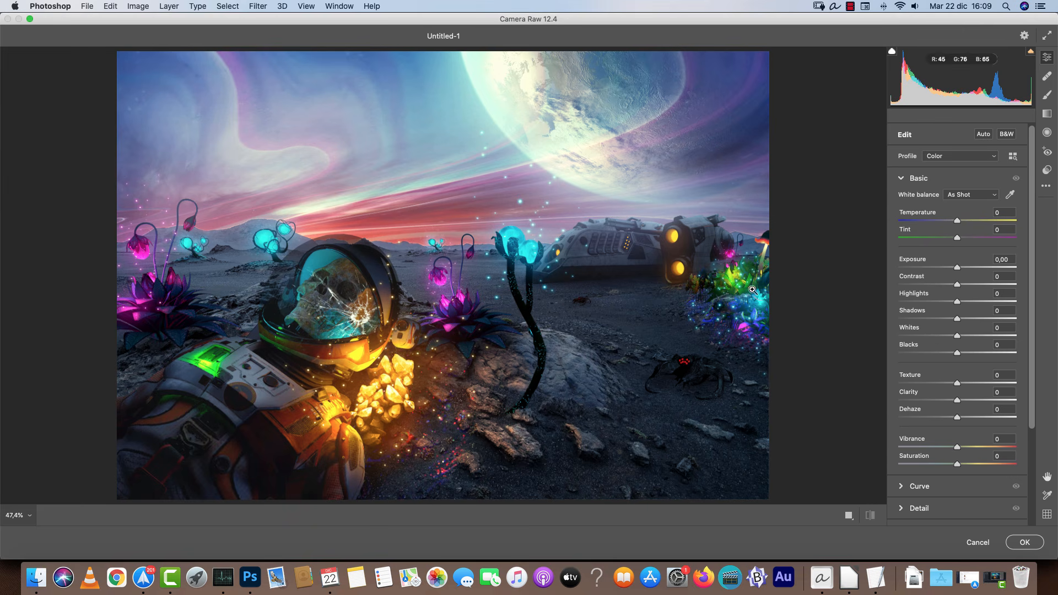
Set the white balance temperature to -19 and tint to -8 in the Basic panel.
{"action": "mouse_move", "coordinate": [957, 220]}
{"action": "left_mouse_down"}
{"action": "mouse_move", "coordinate": [942, 222]}
{"action": "mouse_move", "coordinate": [956, 236]}
{"action": "mouse_move", "coordinate": [936, 241]}
{"action": "mouse_move", "coordinate": [973, 241]}
{"action": "mouse_move", "coordinate": [945, 240]}
{"action": "mouse_move", "coordinate": [954, 240]}
{"action": "left_mouse_up"}
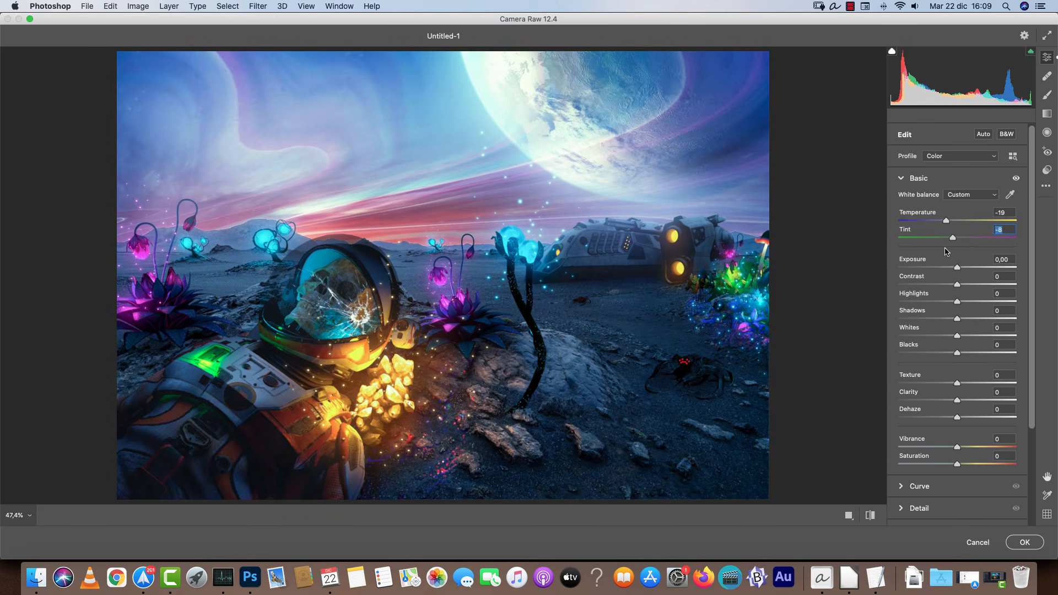
Draw a graduated filter across the sky from the planet down to the horizon.
{"action": "left_click", "coordinate": [1048, 114]}
{"action": "left_click_drag", "start_coordinate": [508, 148], "coordinate": [508, 263]}
{"action": "left_click_drag", "start_coordinate": [508, 191], "coordinate": [508, 201]}
{"action": "left_click_drag", "start_coordinate": [508, 158], "coordinate": [508, 204]}
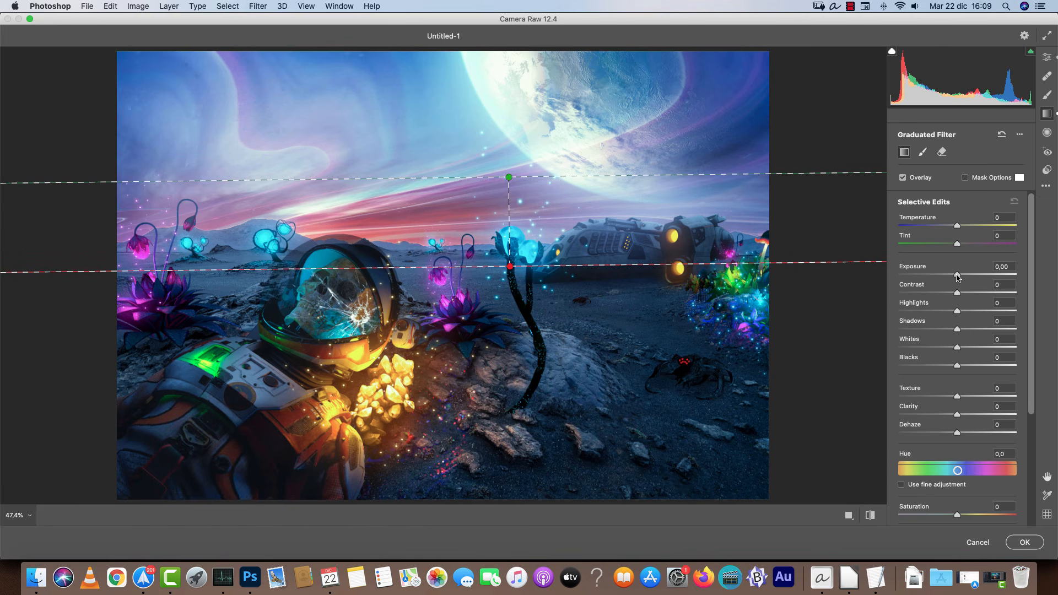
Set the graduated filter's exposure to -0.25 and highlights to -22.
{"action": "left_click_drag", "start_coordinate": [957, 276], "coordinate": [951, 275]}
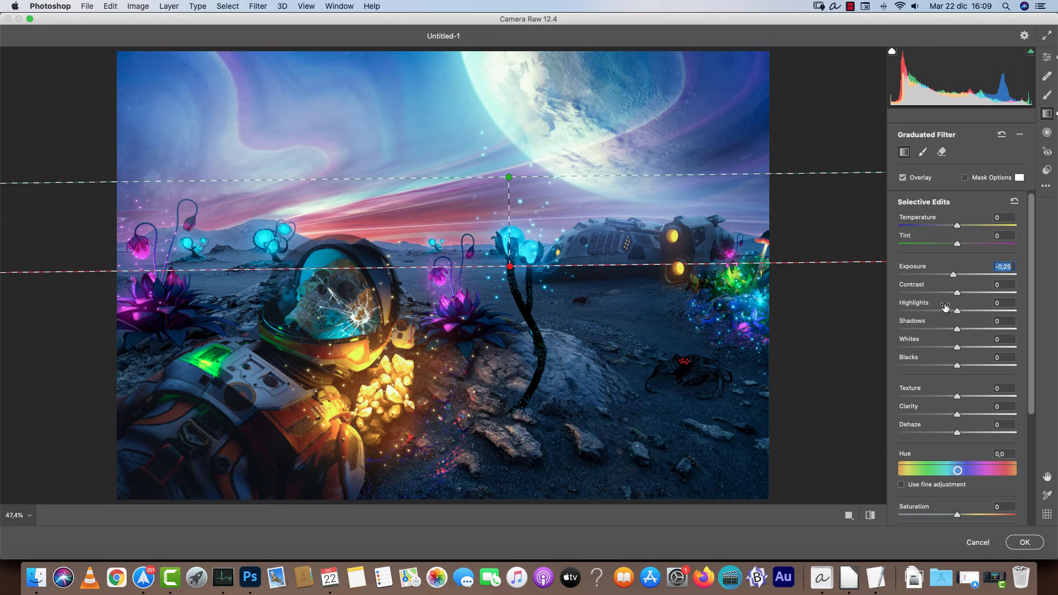
{"action": "left_click", "coordinate": [944, 309]}
{"action": "left_click_drag", "start_coordinate": [917, 306], "coordinate": [913, 305]}
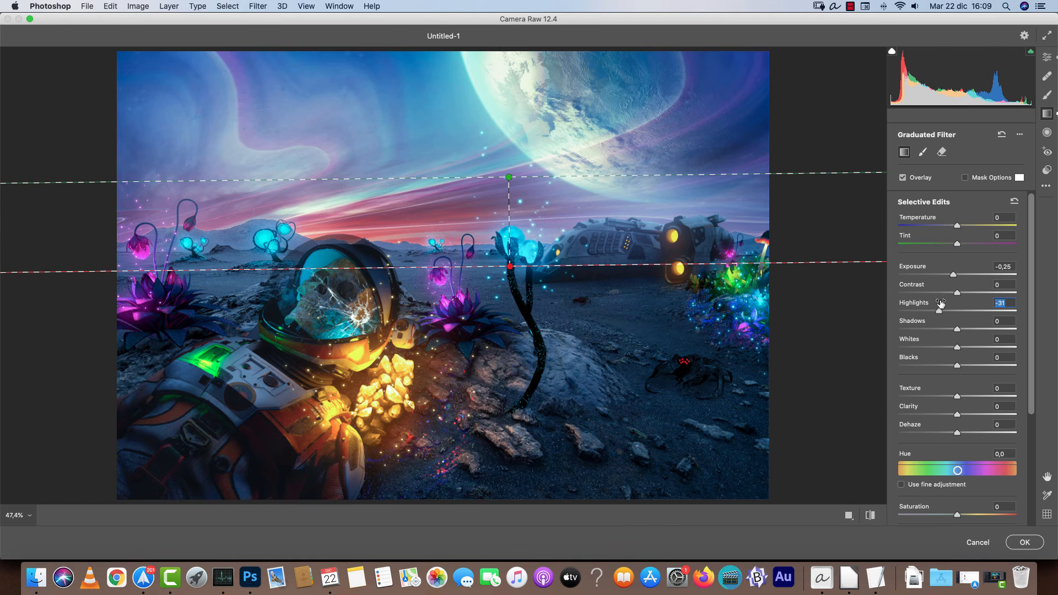
{"action": "key", "text": "super+z"}
{"action": "key", "text": "Up"}
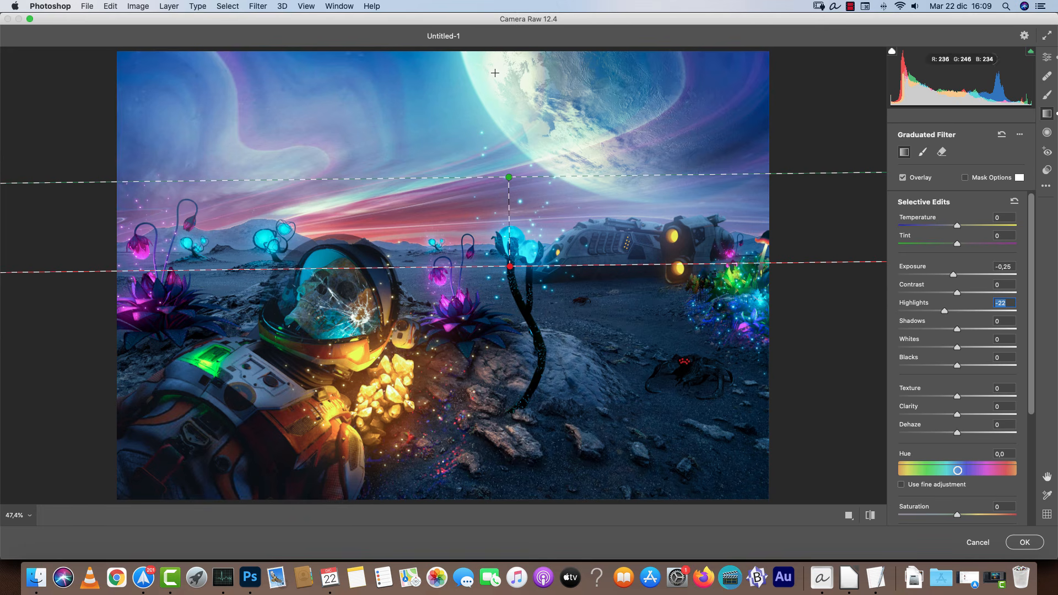
Return to the global edit settings and set Texture to +4 and Clarity to +12.
{"action": "left_click", "coordinate": [1049, 57]}
{"action": "scroll", "coordinate": [994, 371], "scroll_direction": "down", "scroll_amount": 3}
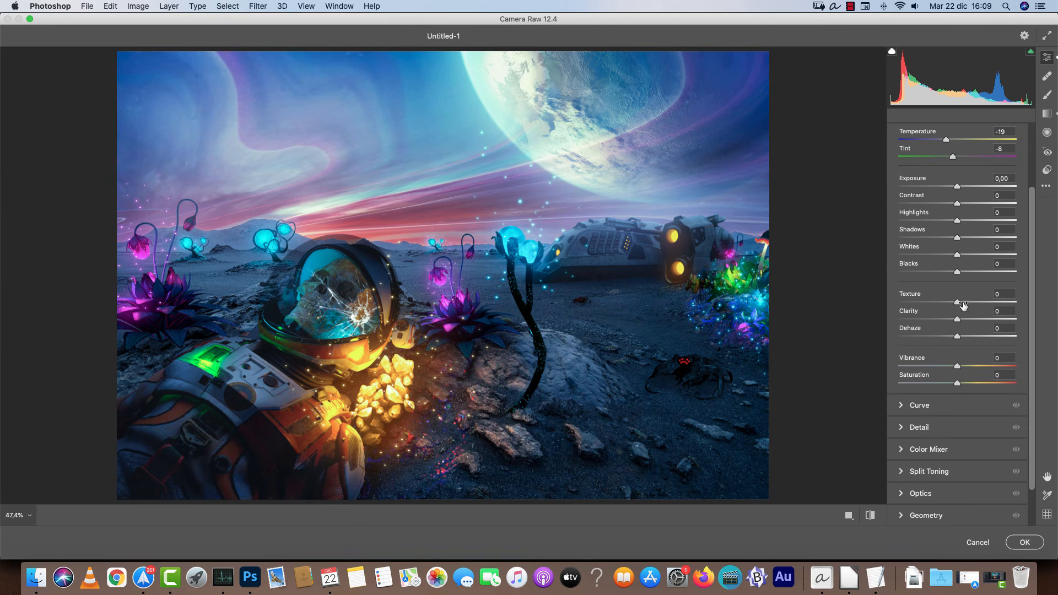
{"action": "mouse_move", "coordinate": [960, 320]}
{"action": "left_mouse_down"}
{"action": "mouse_move", "coordinate": [974, 337]}
{"action": "mouse_move", "coordinate": [962, 337]}
{"action": "mouse_move", "coordinate": [975, 303]}
{"action": "mouse_move", "coordinate": [952, 301]}
{"action": "left_mouse_up"}
{"action": "double_click", "coordinate": [962, 337]}
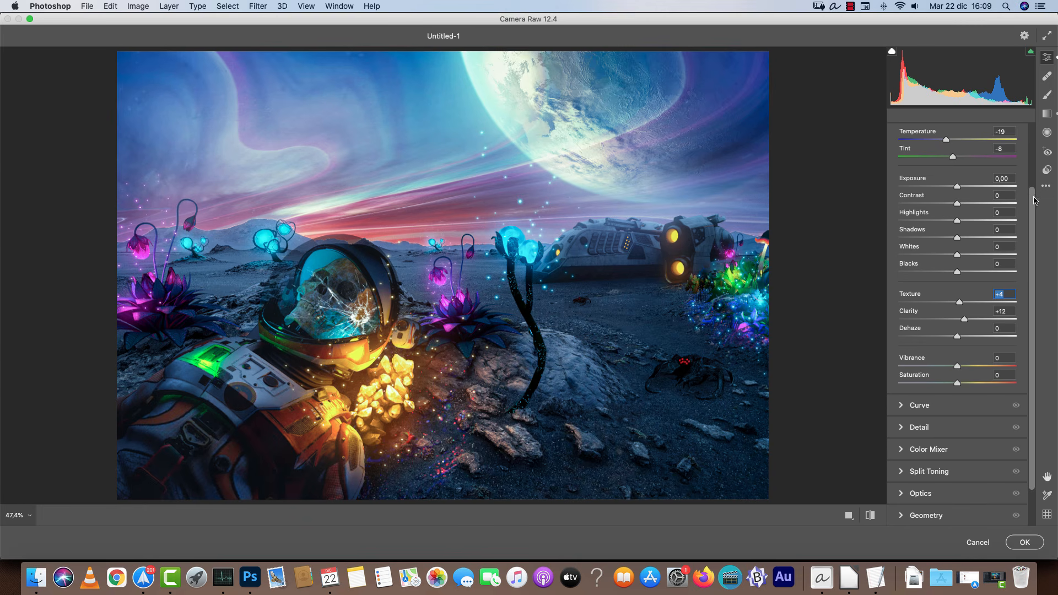
Set Detail sharpening to 33 and raise the sharpening Detail amount.
{"action": "scroll", "coordinate": [1034, 200], "scroll_direction": "up", "scroll_amount": 3}
{"action": "left_click", "coordinate": [905, 180]}
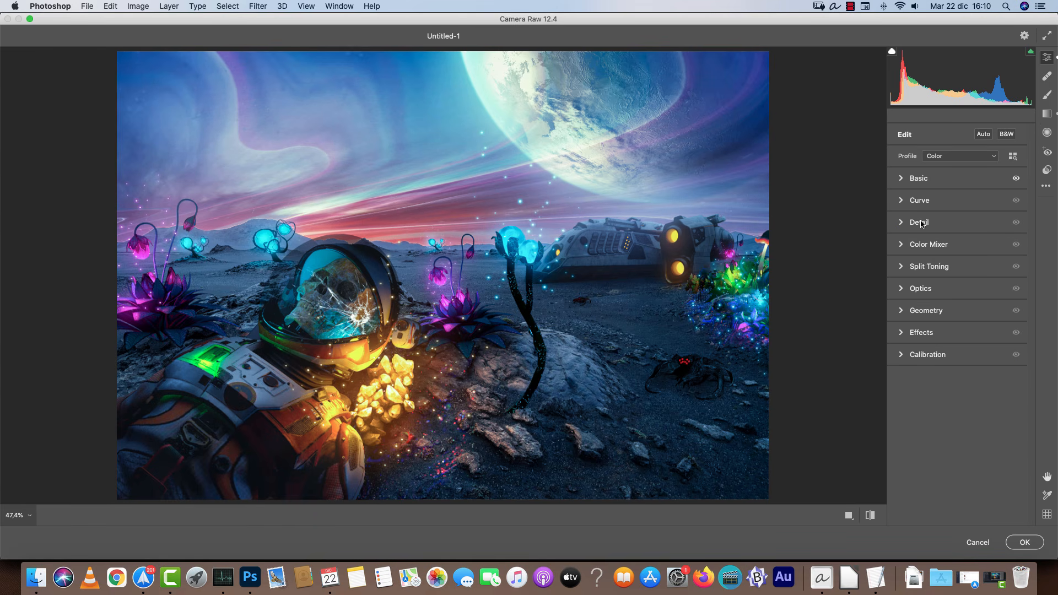
{"action": "left_click", "coordinate": [921, 224]}
{"action": "left_click_drag", "start_coordinate": [915, 249], "coordinate": [925, 249]}
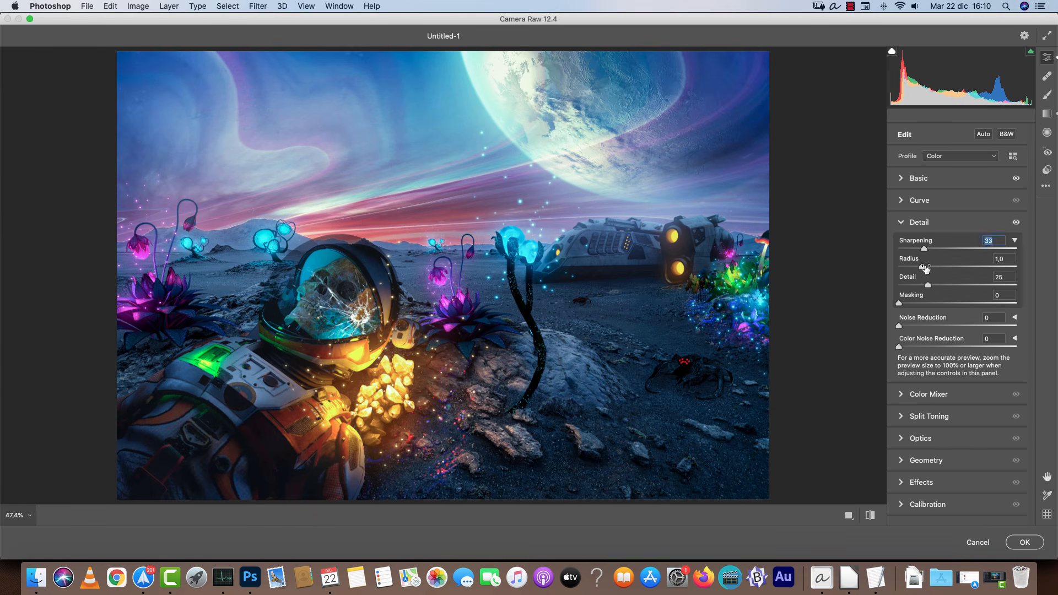
{"action": "left_click_drag", "start_coordinate": [928, 285], "coordinate": [971, 285]}
{"action": "left_click", "coordinate": [912, 224]}
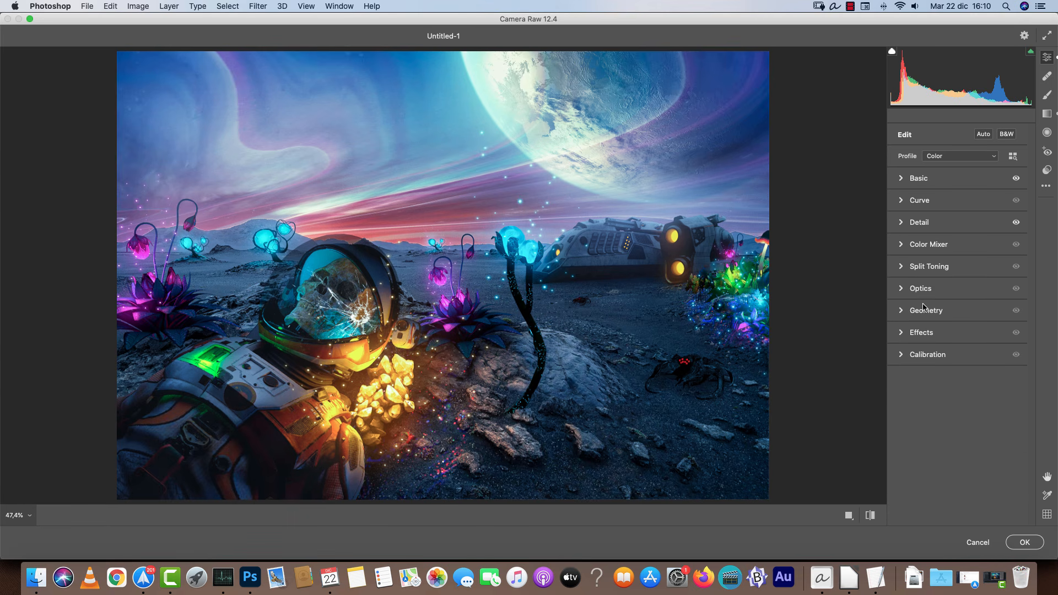
Split-tone the highlights to hue 58, saturation 38 and the shadows to hue 238, saturation 17.
{"action": "left_click", "coordinate": [905, 268]}
{"action": "left_click_drag", "start_coordinate": [901, 303], "coordinate": [944, 323]}
{"action": "left_click_drag", "start_coordinate": [904, 388], "coordinate": [988, 391]}
{"action": "mouse_move", "coordinate": [911, 403]}
{"action": "left_mouse_down"}
{"action": "mouse_move", "coordinate": [973, 405]}
{"action": "mouse_move", "coordinate": [919, 404]}
{"action": "left_mouse_up"}
{"action": "left_click_drag", "start_coordinate": [991, 389], "coordinate": [966, 386]}
{"action": "mouse_move", "coordinate": [943, 322]}
{"action": "left_mouse_down"}
{"action": "mouse_move", "coordinate": [932, 322]}
{"action": "mouse_move", "coordinate": [942, 329]}
{"action": "left_mouse_up"}
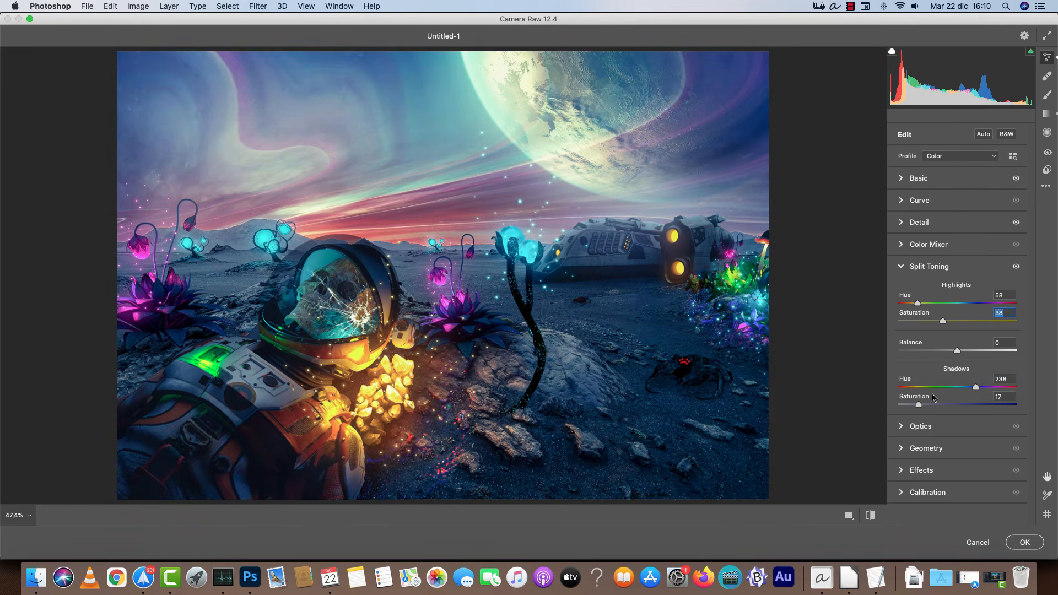
{"action": "left_click", "coordinate": [904, 269]}
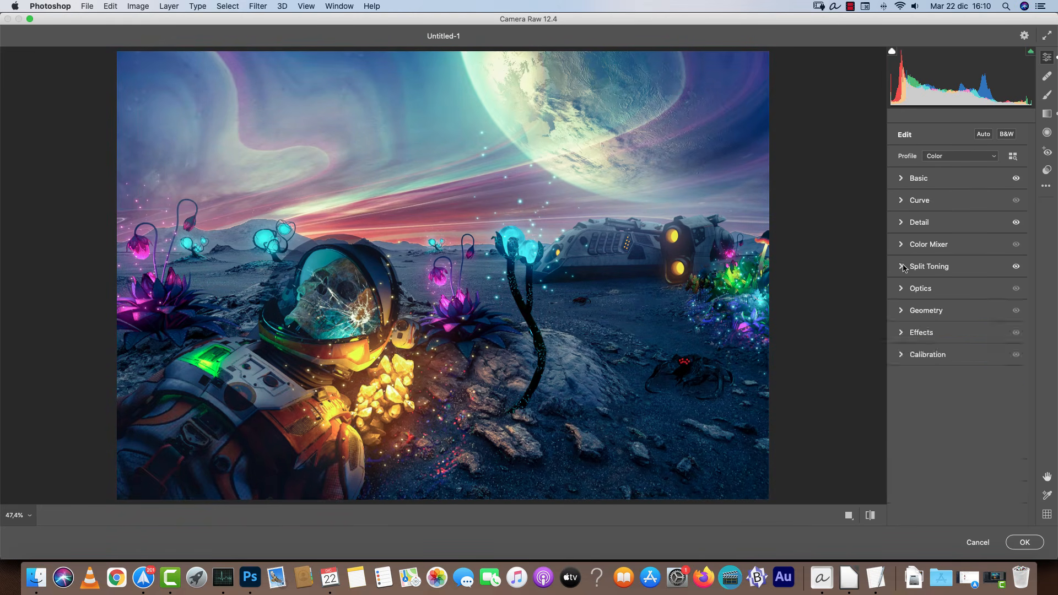
Set Calibration red primary hue to -24 and saturation to -1, green primary hue +6, blue primary hue -18.
{"action": "left_click", "coordinate": [901, 358]}
{"action": "left_click_drag", "start_coordinate": [957, 388], "coordinate": [934, 386]}
{"action": "mouse_move", "coordinate": [957, 441]}
{"action": "left_mouse_down"}
{"action": "mouse_move", "coordinate": [975, 443]}
{"action": "mouse_move", "coordinate": [963, 442]}
{"action": "left_mouse_up"}
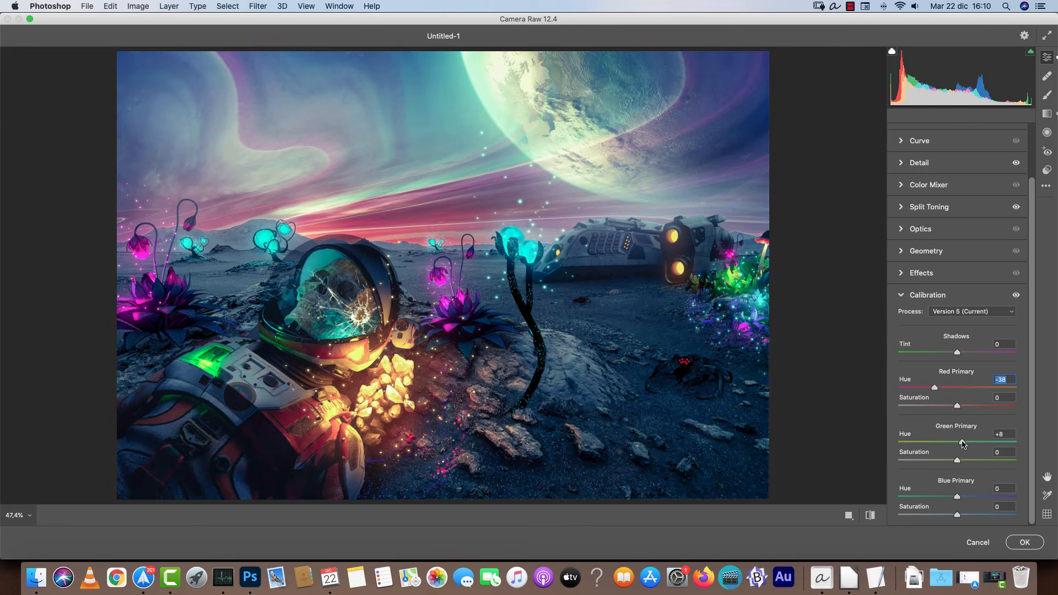
{"action": "mouse_move", "coordinate": [958, 496]}
{"action": "left_mouse_down"}
{"action": "mouse_move", "coordinate": [924, 496]}
{"action": "mouse_move", "coordinate": [972, 492]}
{"action": "mouse_move", "coordinate": [947, 492]}
{"action": "left_mouse_up"}
{"action": "left_click_drag", "start_coordinate": [962, 442], "coordinate": [960, 444]}
{"action": "left_click_drag", "start_coordinate": [936, 388], "coordinate": [958, 428]}
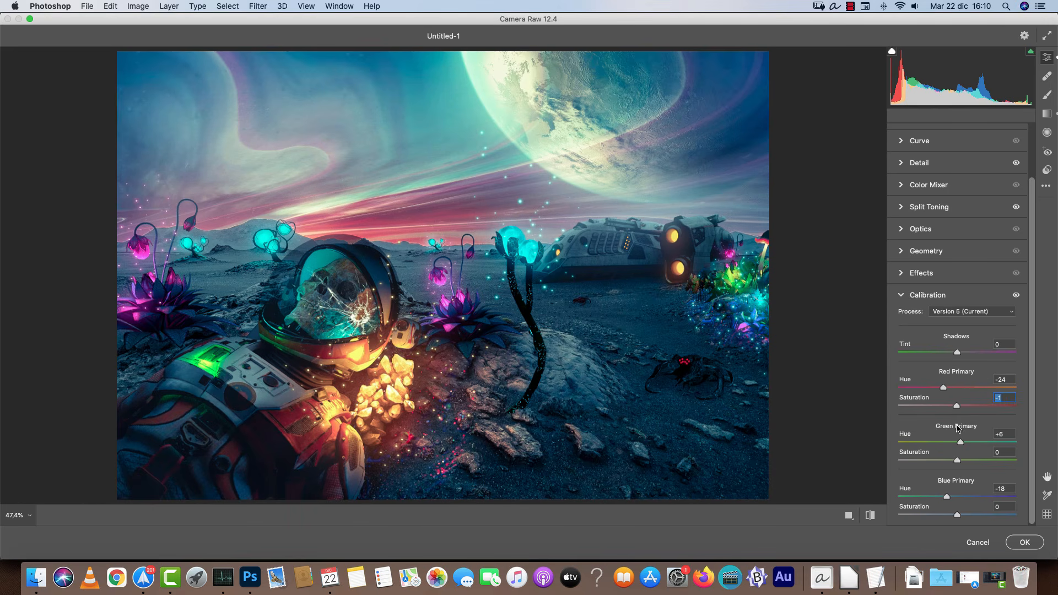
Add a -12 Highlight Priority vignette with midpoint 17 and highlights 100 in Effects.
{"action": "left_click", "coordinate": [901, 297]}
{"action": "left_click", "coordinate": [903, 332]}
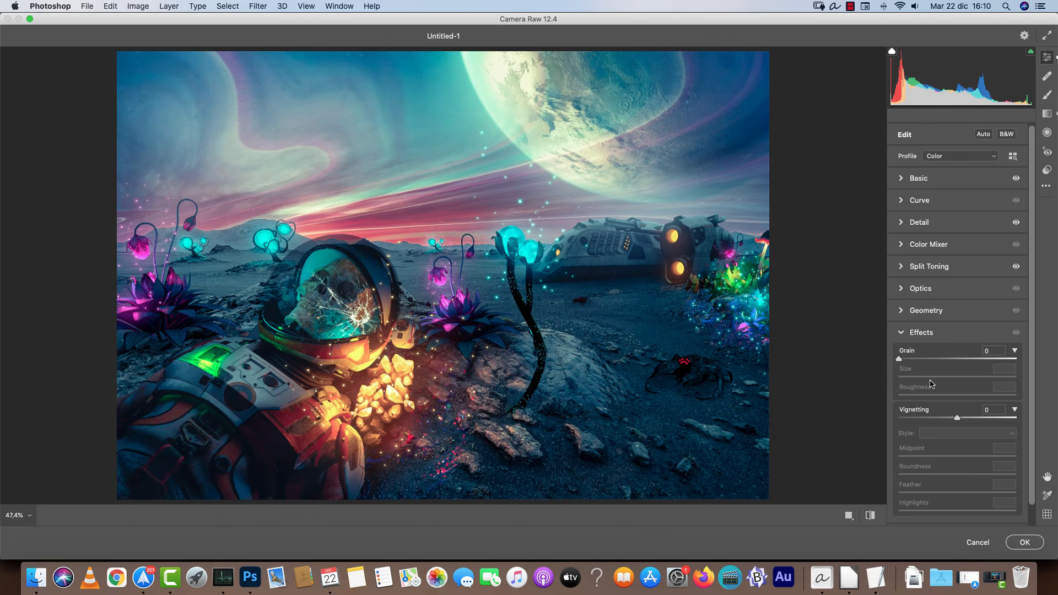
{"action": "mouse_move", "coordinate": [960, 421]}
{"action": "left_mouse_down"}
{"action": "mouse_move", "coordinate": [944, 420]}
{"action": "mouse_move", "coordinate": [952, 420]}
{"action": "left_mouse_up"}
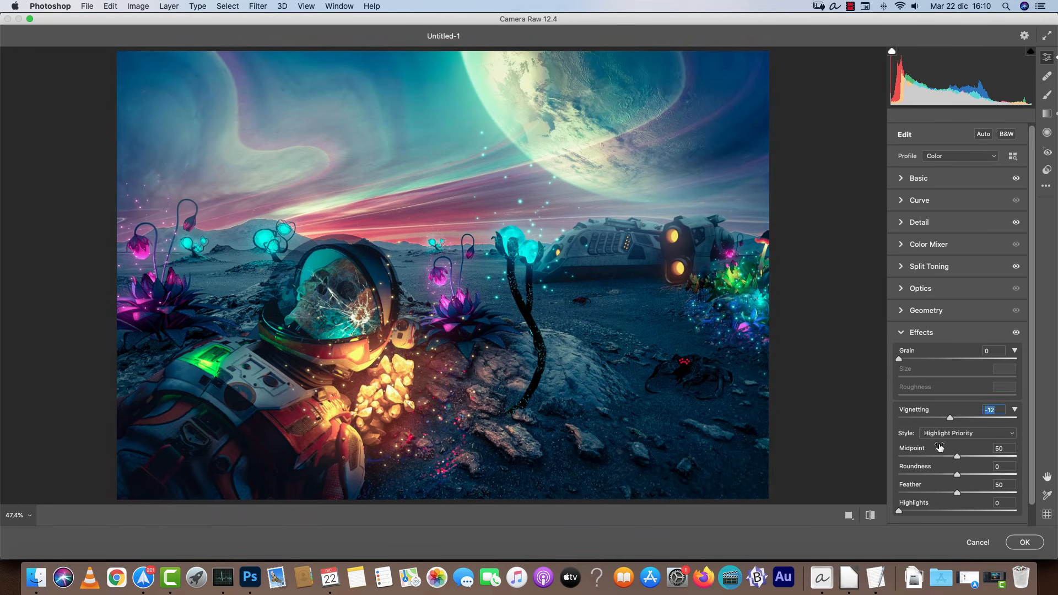
{"action": "left_click", "coordinate": [919, 457]}
{"action": "left_click_drag", "start_coordinate": [900, 510], "coordinate": [1019, 513]}
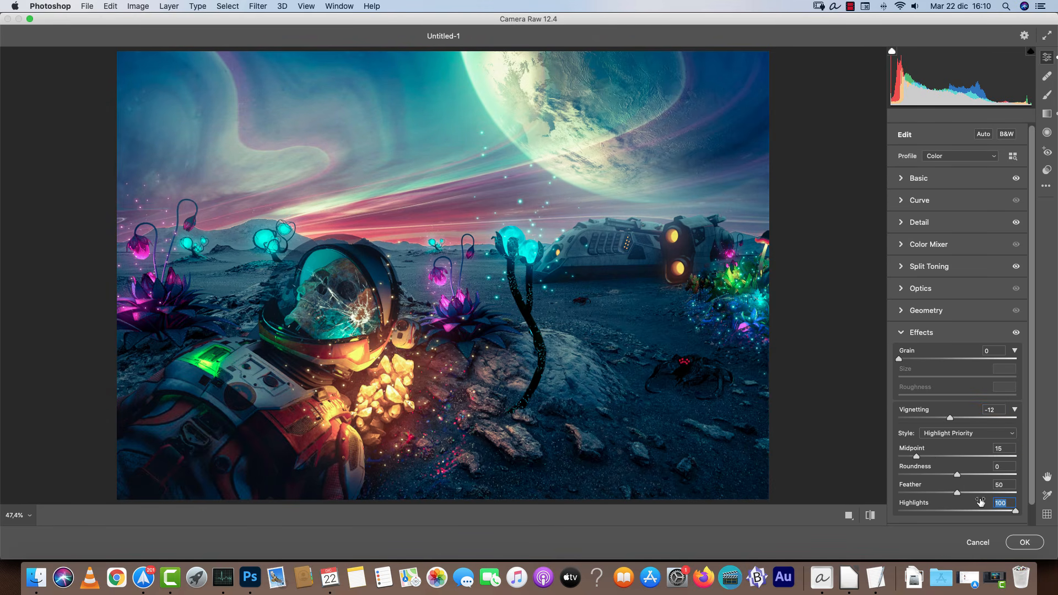
{"action": "scroll", "coordinate": [1027, 516], "scroll_direction": "down", "scroll_amount": 2}
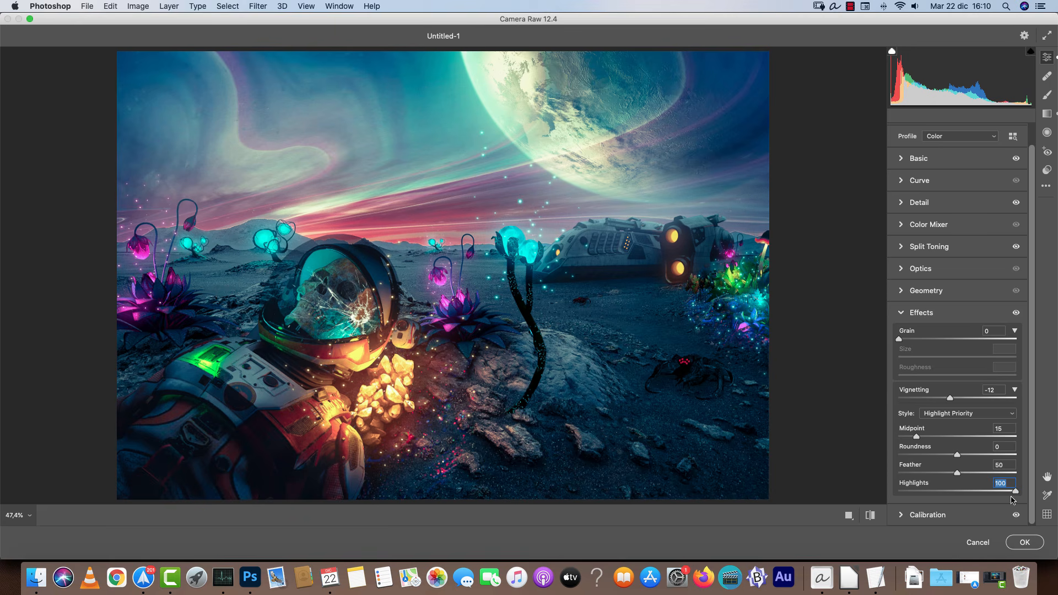
{"action": "left_click_drag", "start_coordinate": [986, 486], "coordinate": [1018, 484]}
{"action": "left_click_drag", "start_coordinate": [917, 436], "coordinate": [918, 436]}
{"action": "mouse_move", "coordinate": [949, 398]}
{"action": "left_mouse_down"}
{"action": "mouse_move", "coordinate": [930, 397]}
{"action": "mouse_move", "coordinate": [946, 403]}
{"action": "left_mouse_up"}
Add grain with amount 15, size 39 and roughness 93, then apply the Camera Raw Filter.
{"action": "left_click_drag", "start_coordinate": [901, 340], "coordinate": [907, 339]}
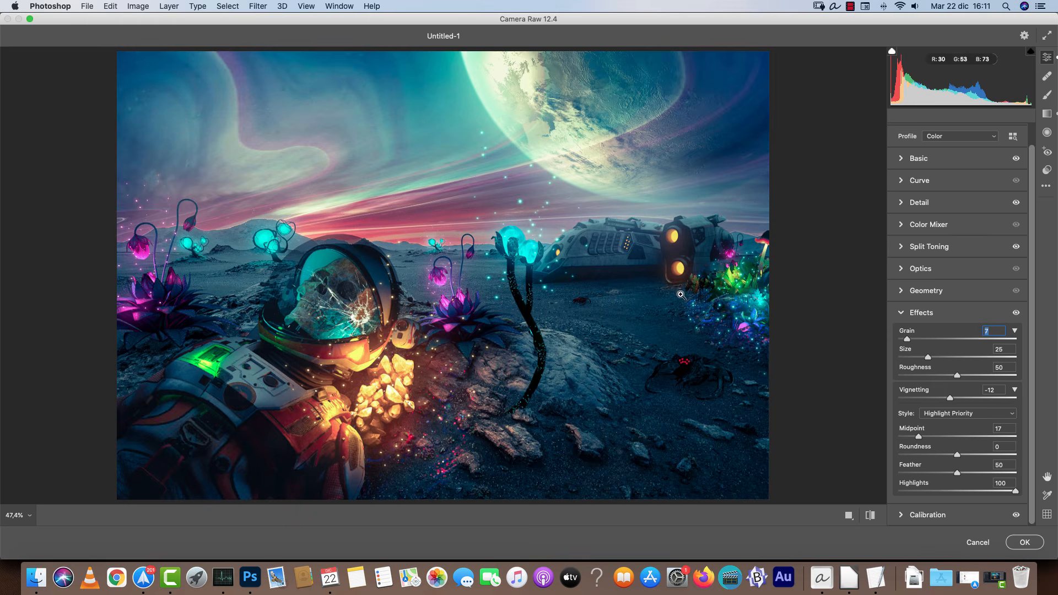
{"action": "key", "text": "super+alt+0"}
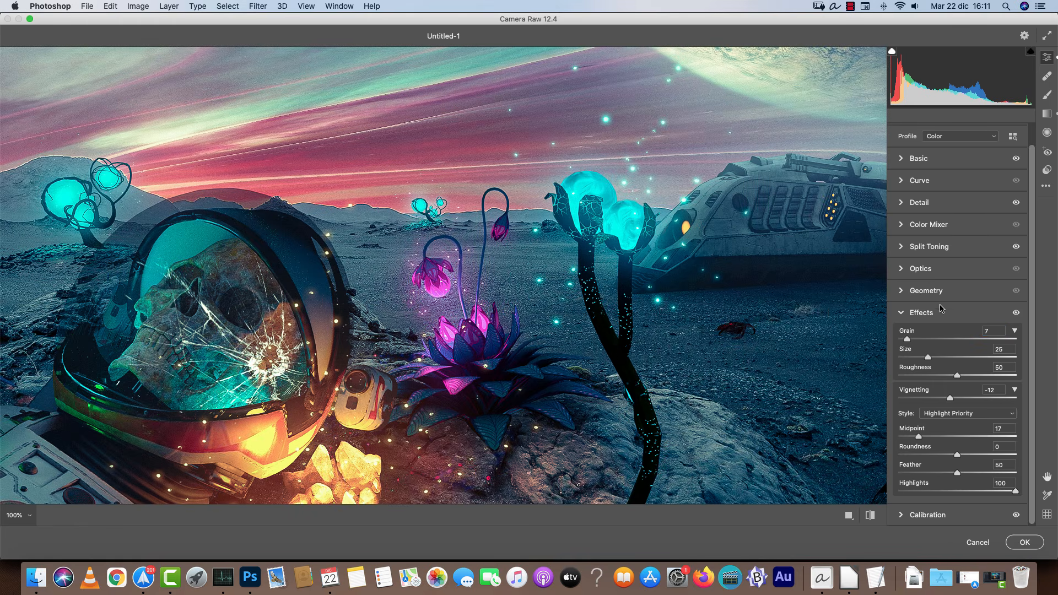
{"action": "left_click_drag", "start_coordinate": [913, 338], "coordinate": [912, 339]}
{"action": "right_click", "coordinate": [812, 313]}
{"action": "left_click", "coordinate": [828, 290]}
{"action": "left_click_drag", "start_coordinate": [726, 354], "coordinate": [856, 295]}
{"action": "mouse_move", "coordinate": [928, 358]}
{"action": "left_mouse_down"}
{"action": "mouse_move", "coordinate": [950, 358]}
{"action": "mouse_move", "coordinate": [935, 363]}
{"action": "left_mouse_up"}
{"action": "left_click", "coordinate": [936, 359]}
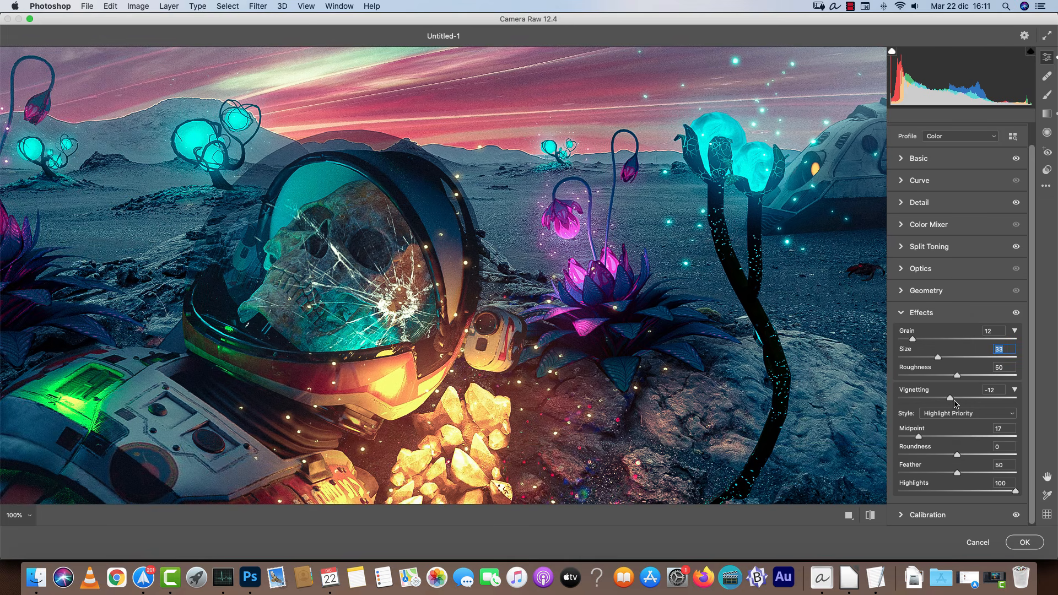
{"action": "mouse_move", "coordinate": [957, 376]}
{"action": "left_mouse_down"}
{"action": "mouse_move", "coordinate": [988, 377]}
{"action": "mouse_move", "coordinate": [976, 376]}
{"action": "left_mouse_up"}
{"action": "mouse_move", "coordinate": [914, 341]}
{"action": "left_mouse_down"}
{"action": "mouse_move", "coordinate": [948, 345]}
{"action": "mouse_move", "coordinate": [926, 342]}
{"action": "left_mouse_up"}
{"action": "left_click_drag", "start_coordinate": [989, 376], "coordinate": [1009, 380]}
{"action": "left_click_drag", "start_coordinate": [938, 357], "coordinate": [917, 345]}
{"action": "left_click", "coordinate": [1025, 543]}
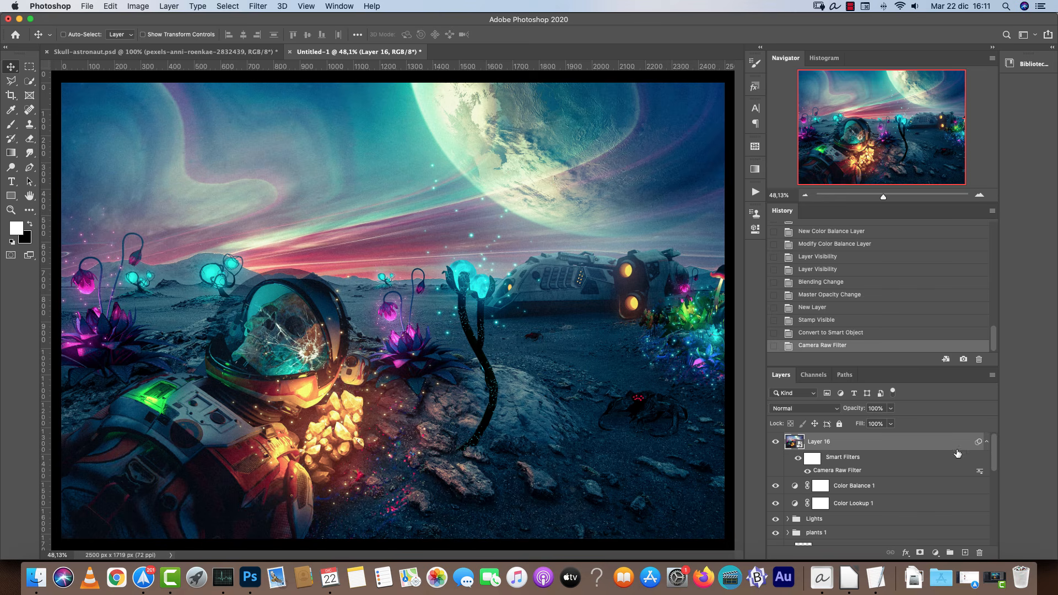
Toggle the stamped layer's visibility to compare the image with and without the Camera Raw grade.
{"action": "left_click", "coordinate": [987, 442]}
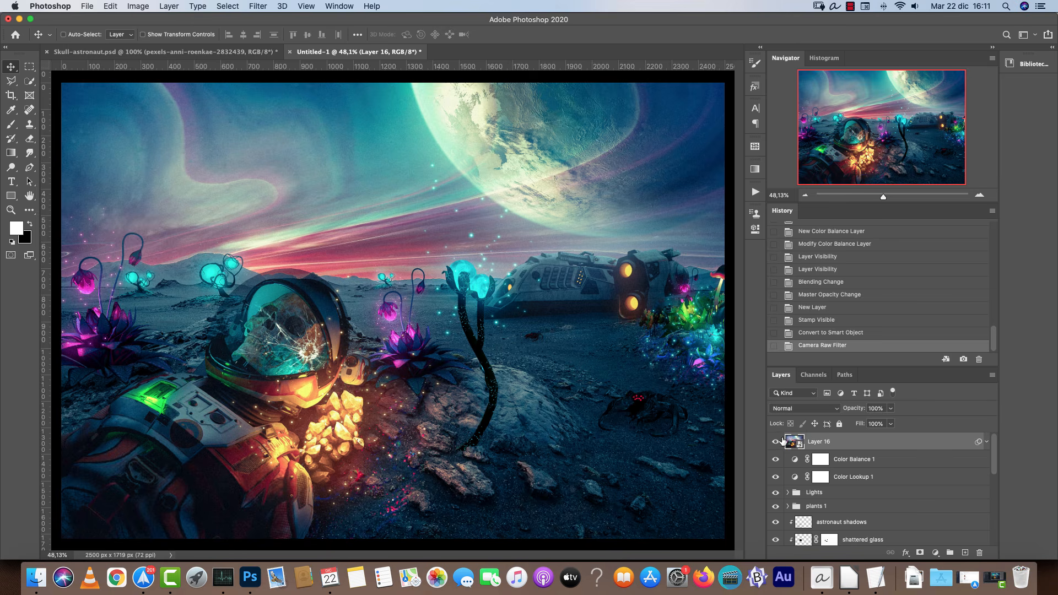
{"action": "left_click", "coordinate": [776, 442]}
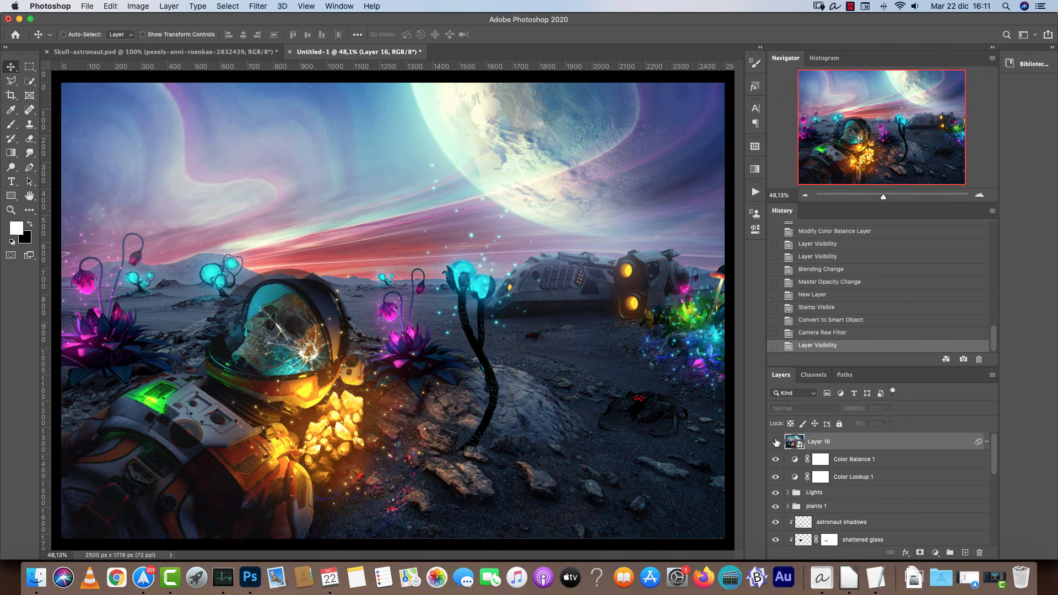
{"action": "left_click", "coordinate": [776, 442]}
{"action": "left_click_drag", "start_coordinate": [456, 103], "coordinate": [435, 192]}
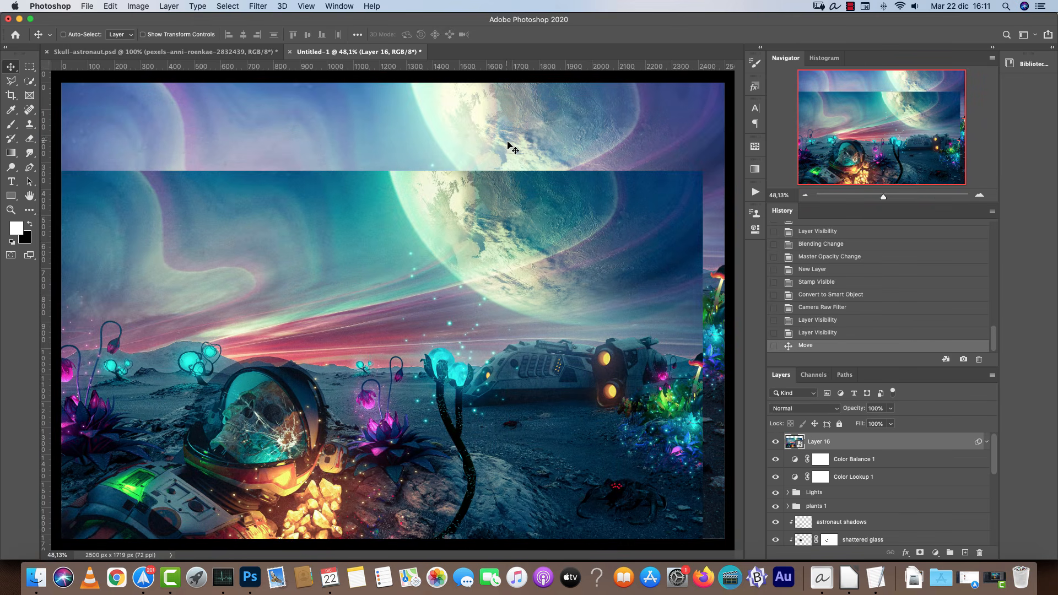
{"action": "key", "text": "super+z"}
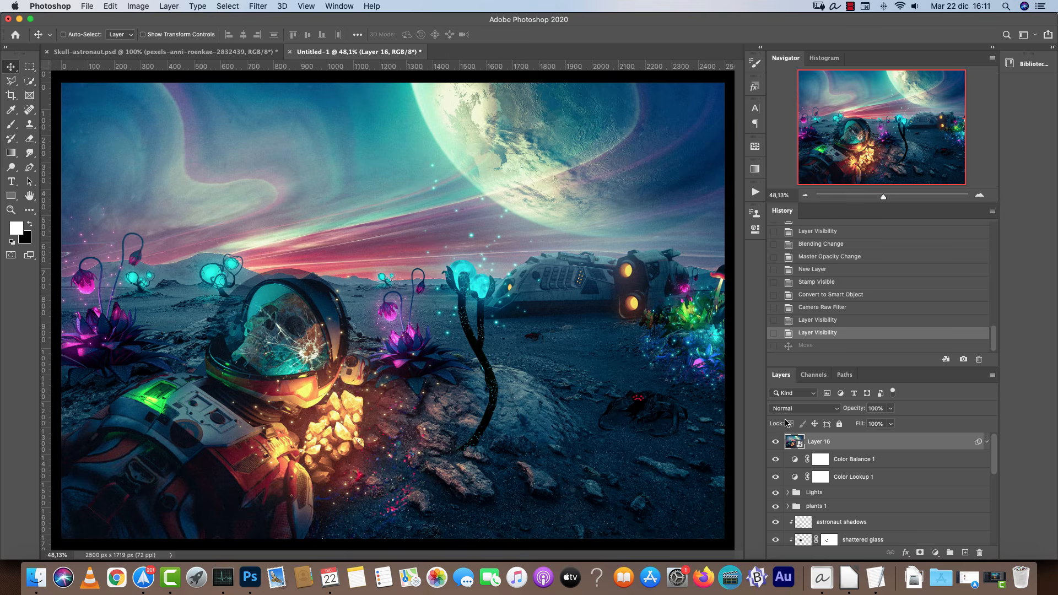
{"action": "left_click", "coordinate": [776, 442]}
{"action": "left_click", "coordinate": [775, 442]}
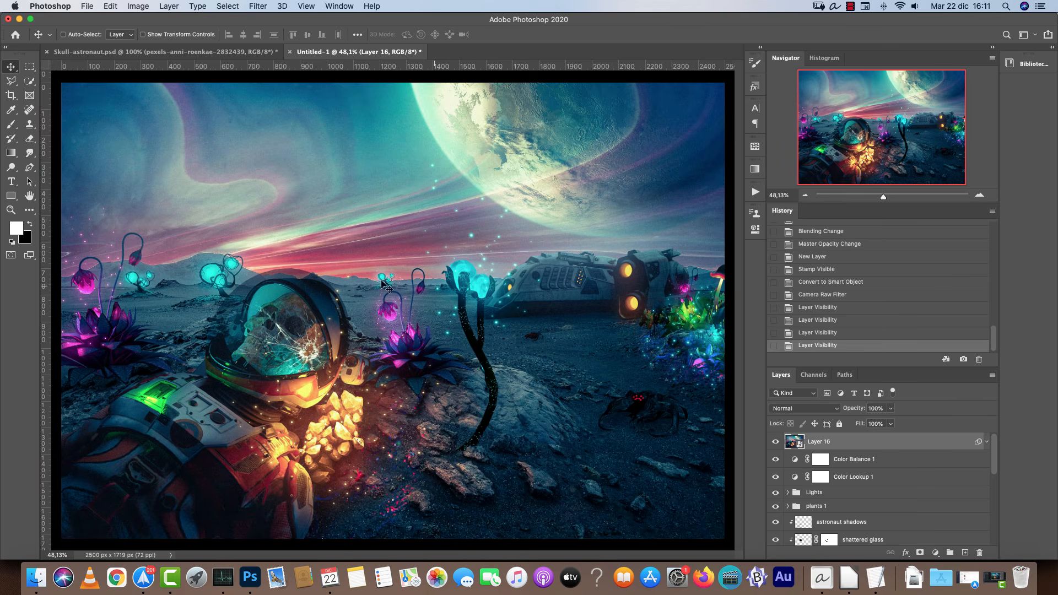
{"action": "left_click", "coordinate": [776, 443]}
{"action": "left_click", "coordinate": [776, 443]}
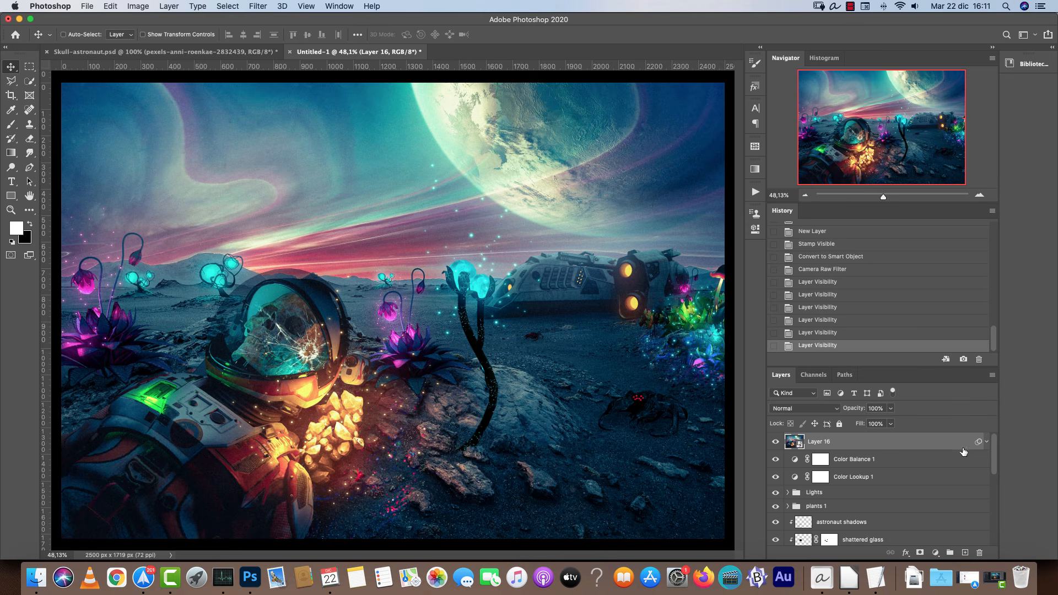
Reopen the Camera Raw Filter and draw a radial filter around the glowing crystals and the astronaut's chest.
{"action": "left_click", "coordinate": [987, 441]}
{"action": "double_click", "coordinate": [838, 471]}
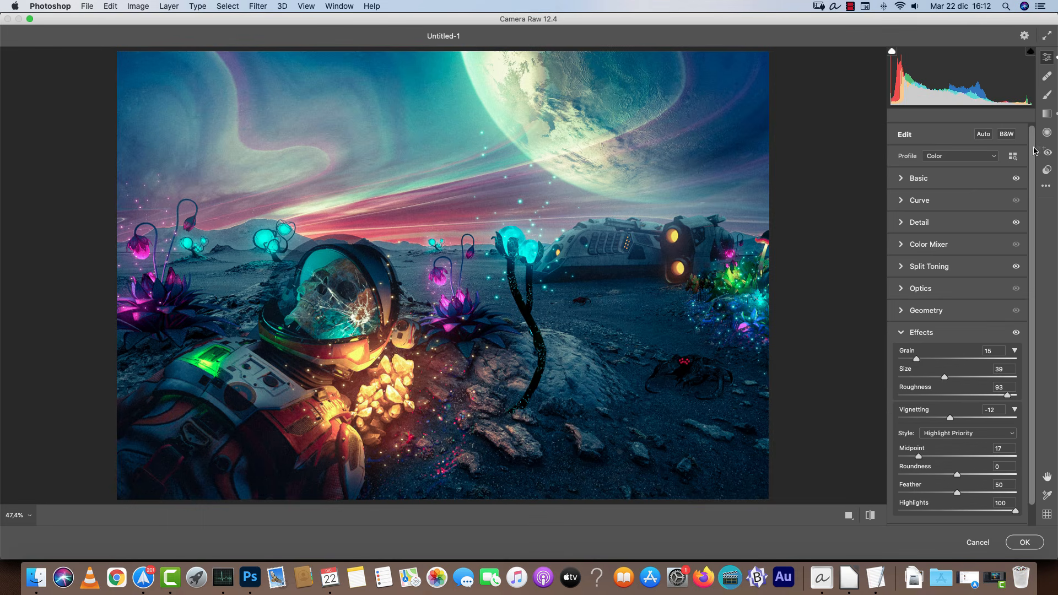
{"action": "left_click", "coordinate": [1048, 133]}
{"action": "left_click_drag", "start_coordinate": [395, 378], "coordinate": [488, 457]}
{"action": "left_click_drag", "start_coordinate": [397, 380], "coordinate": [388, 386]}
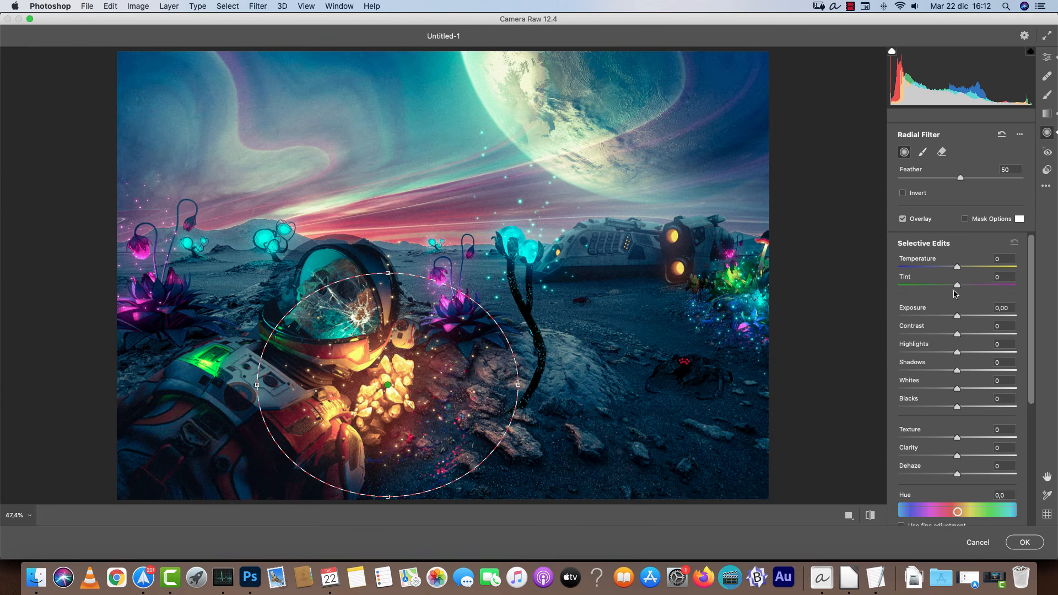
{"action": "mouse_move", "coordinate": [958, 511]}
{"action": "left_mouse_down"}
{"action": "mouse_move", "coordinate": [970, 514]}
{"action": "mouse_move", "coordinate": [942, 520]}
{"action": "mouse_move", "coordinate": [966, 515]}
{"action": "left_mouse_up"}
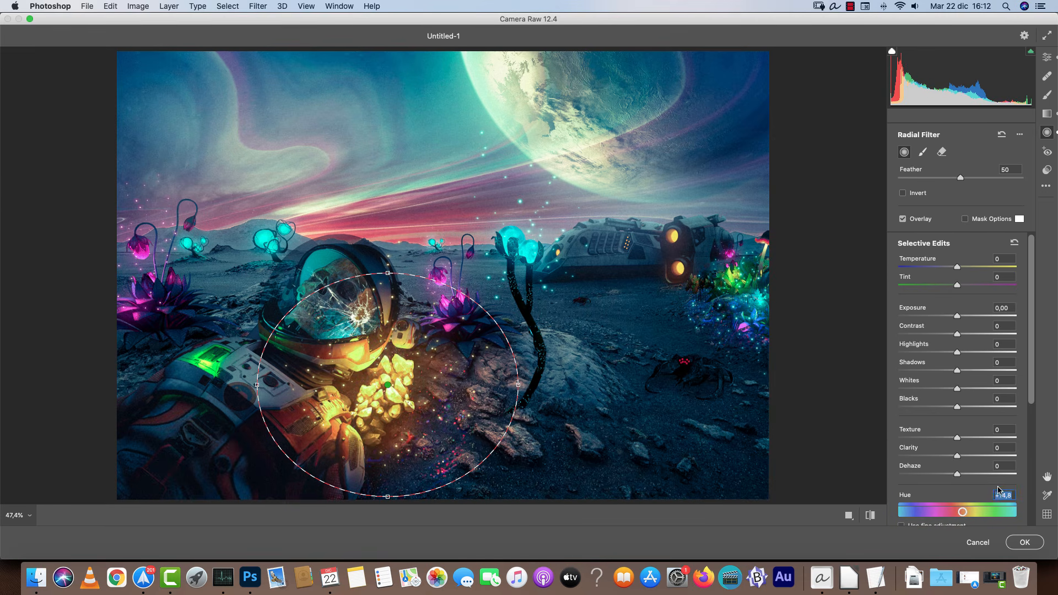
{"action": "left_click", "coordinate": [1012, 495]}
{"action": "type", "text": "0"}
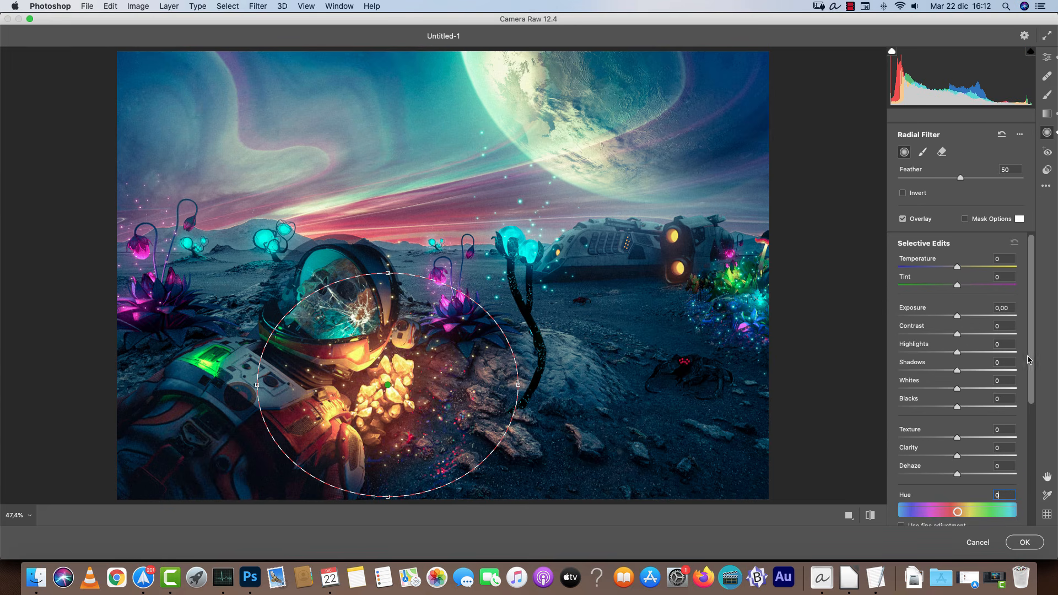
Set the radial filter's temperature to +27 and tint to +29.
{"action": "scroll", "coordinate": [1028, 359], "scroll_direction": "down", "scroll_amount": 5}
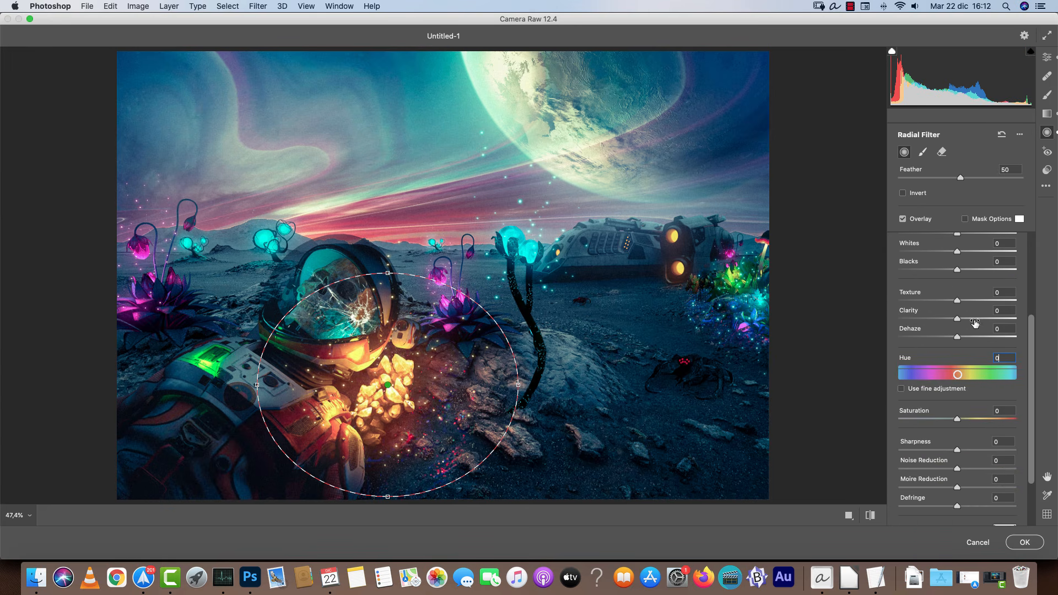
{"action": "scroll", "coordinate": [1028, 331], "scroll_direction": "up", "scroll_amount": 4}
{"action": "left_click_drag", "start_coordinate": [959, 248], "coordinate": [973, 270]}
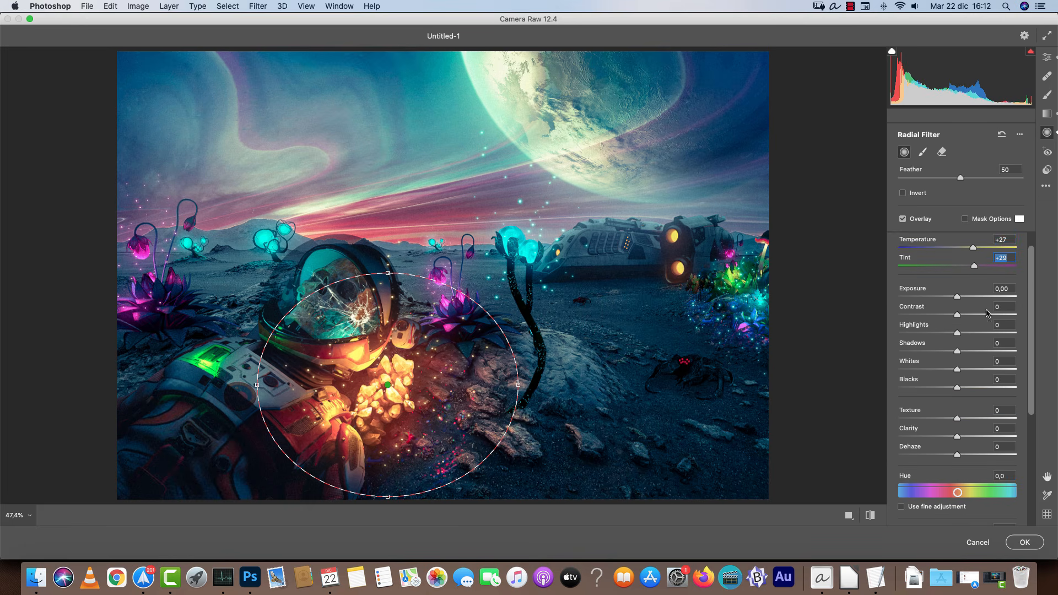
{"action": "scroll", "coordinate": [1028, 289], "scroll_direction": "up", "scroll_amount": 1}
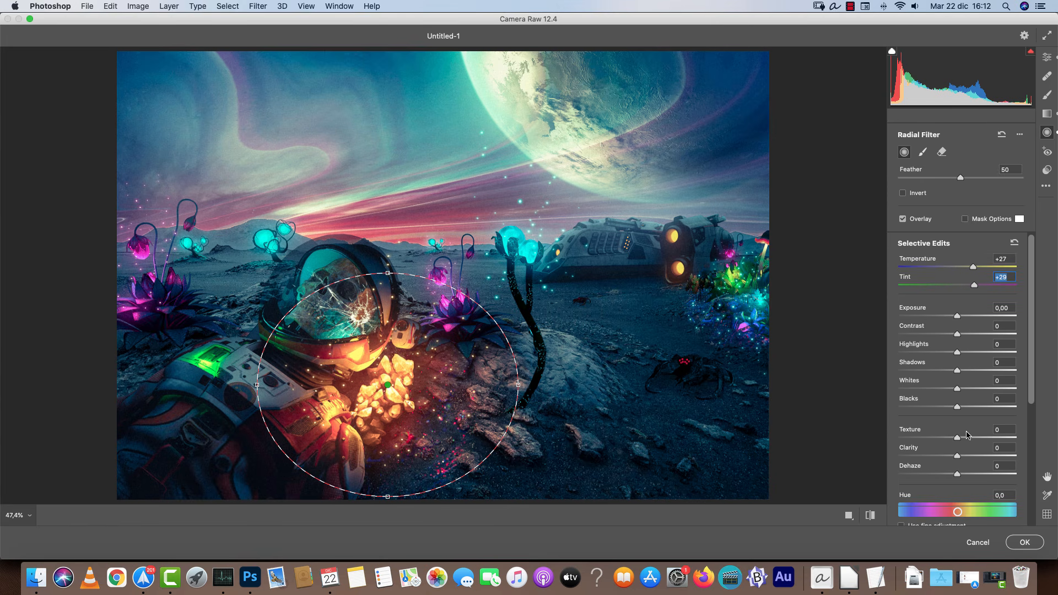
Set the radial filter's dehaze to -29 and saturation to +10, then apply the Camera Raw Filter.
{"action": "left_click_drag", "start_coordinate": [957, 474], "coordinate": [940, 475]}
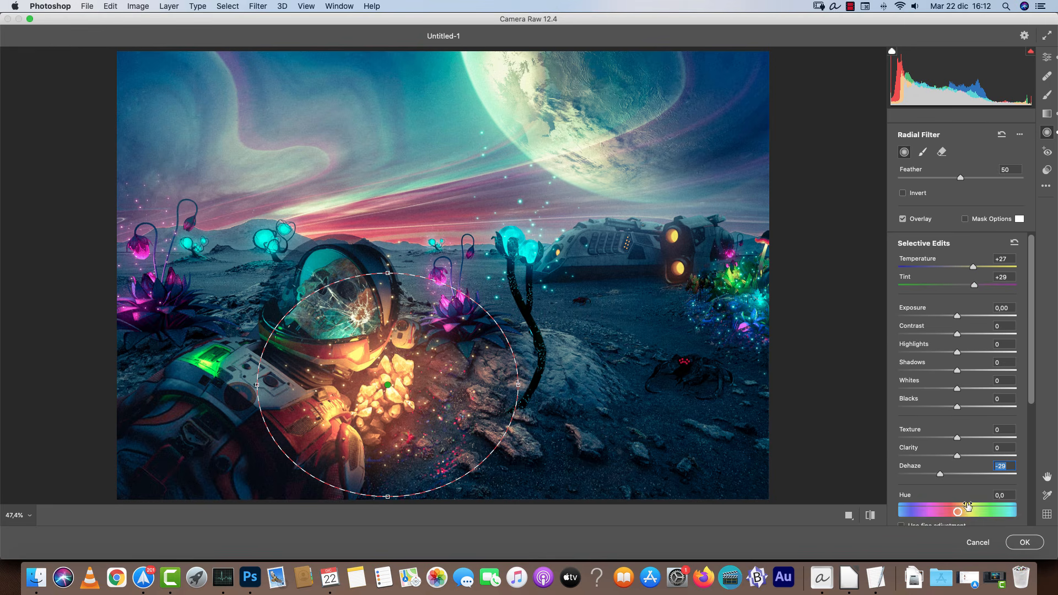
{"action": "scroll", "coordinate": [969, 481], "scroll_direction": "down", "scroll_amount": 3}
{"action": "left_click_drag", "start_coordinate": [958, 482], "coordinate": [968, 483]}
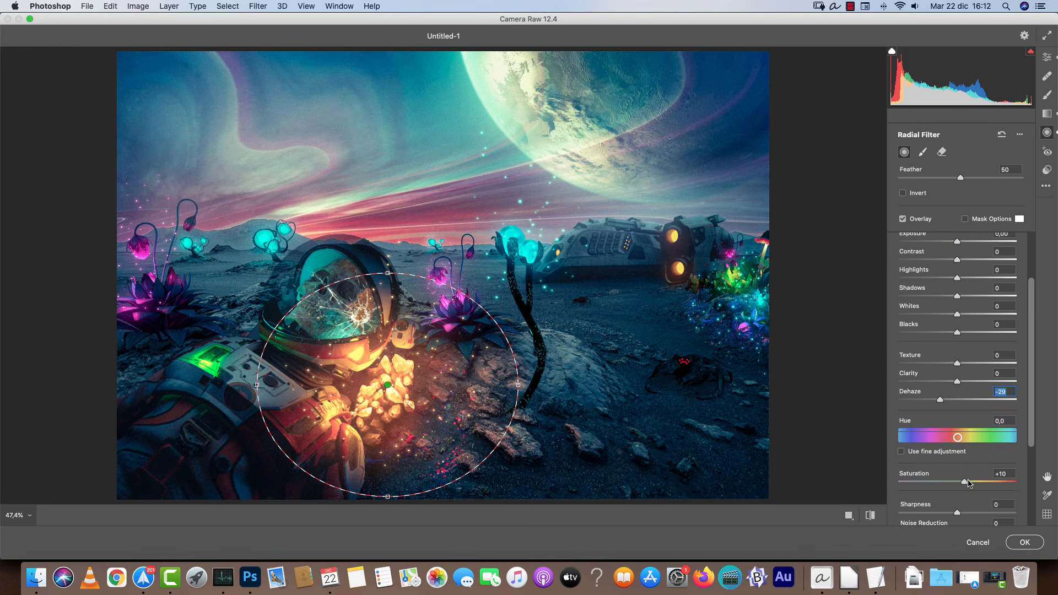
{"action": "left_click", "coordinate": [1022, 543]}
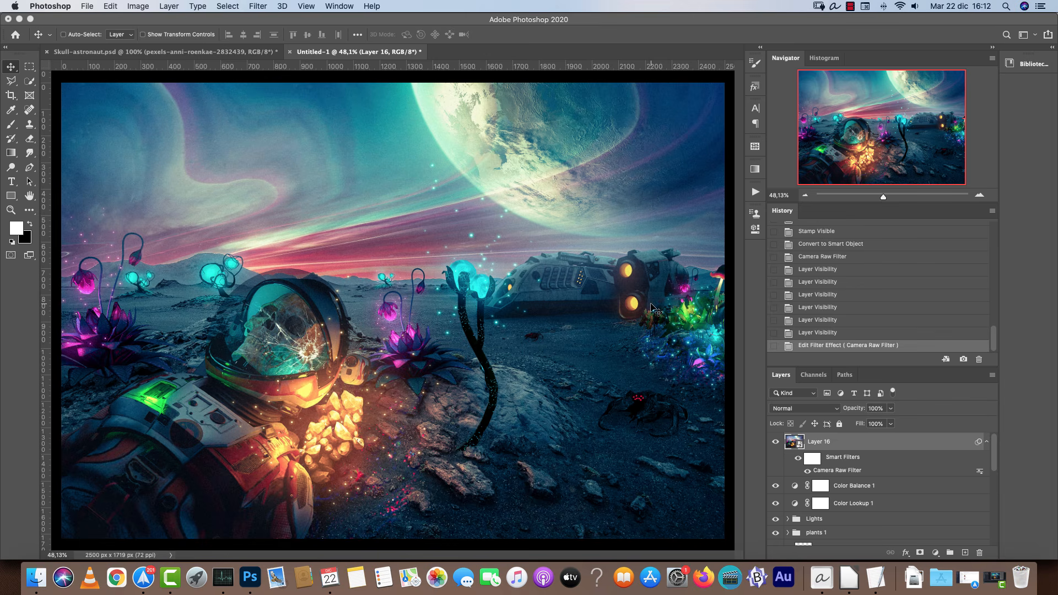
Group the stamped layer with the Color Balance and Color Lookup adjustment layers, and toggle the group's visibility to compare.
{"action": "left_click", "coordinate": [867, 521], "text": "shift"}
{"action": "key", "text": "super+g"}
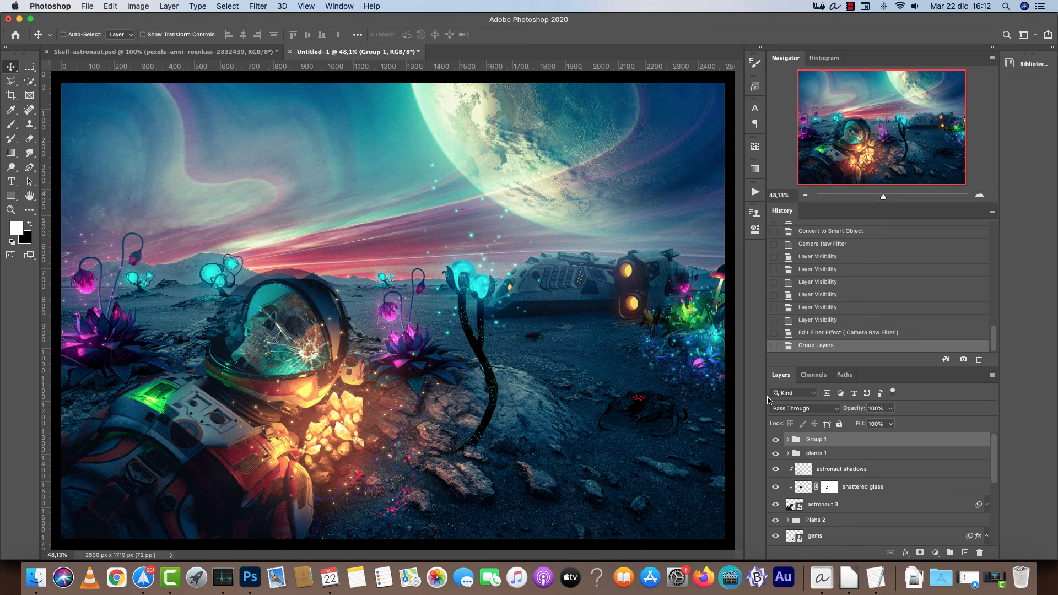
{"action": "left_click", "coordinate": [776, 440]}
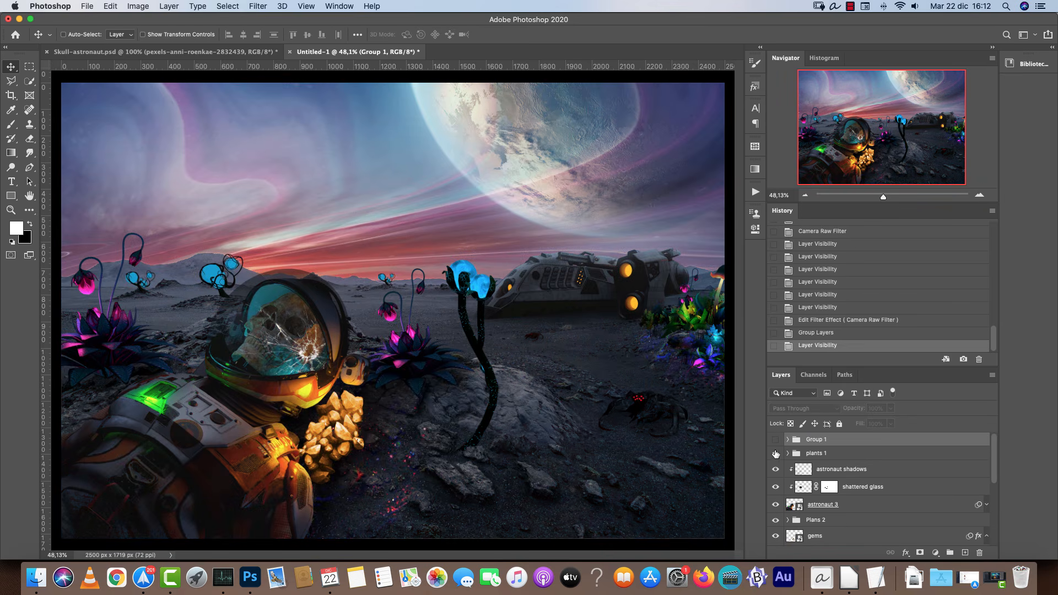
{"action": "left_click", "coordinate": [777, 439]}
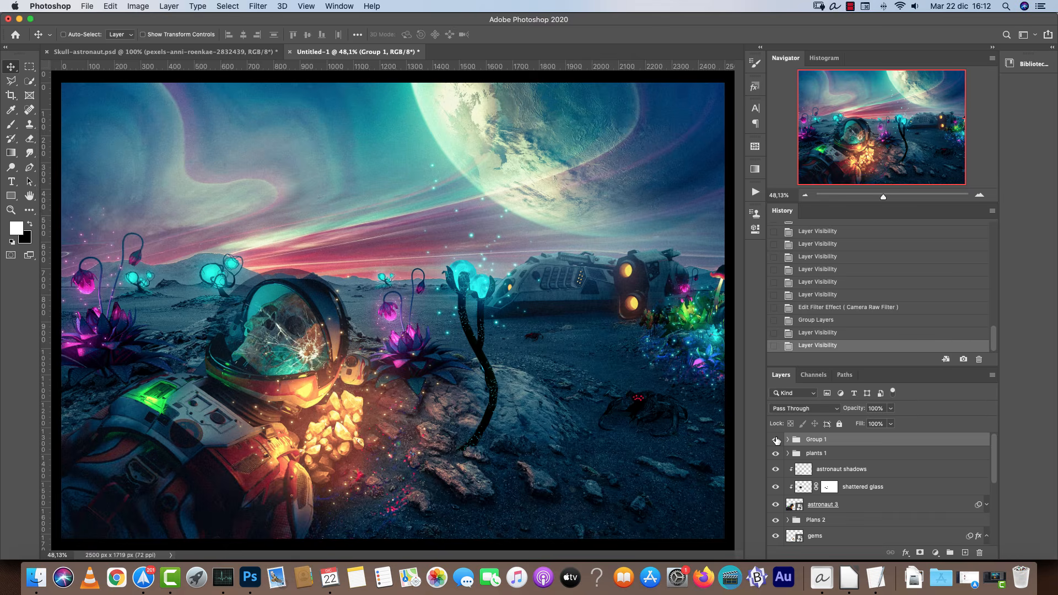